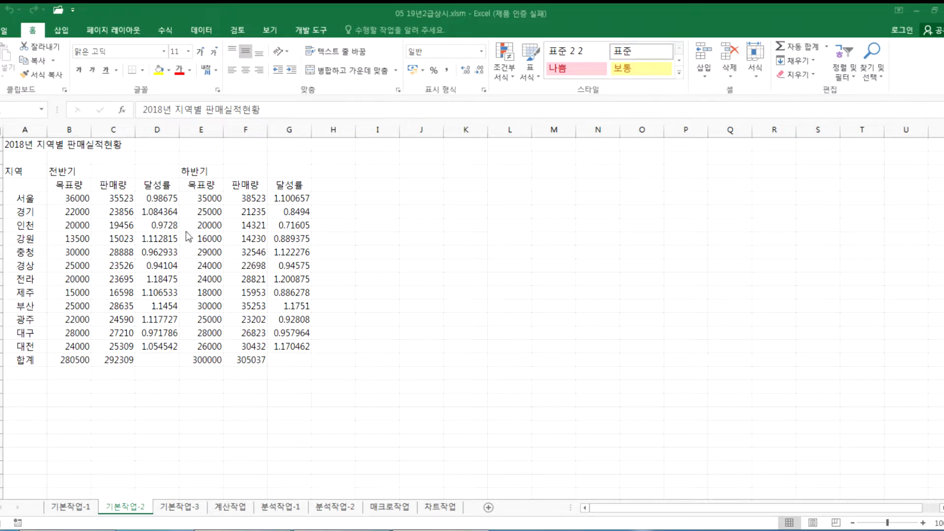
Step: Merge and centre the 2018 title across A1:G1 and apply the 제목 1 cell style
ctrl+scroll(188, 239, up, 5)
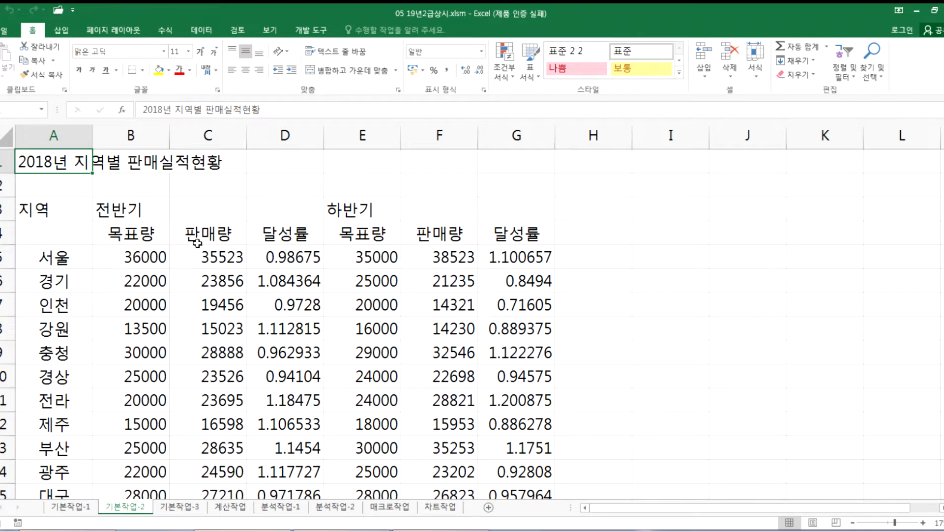
drag(46, 157, 512, 164)
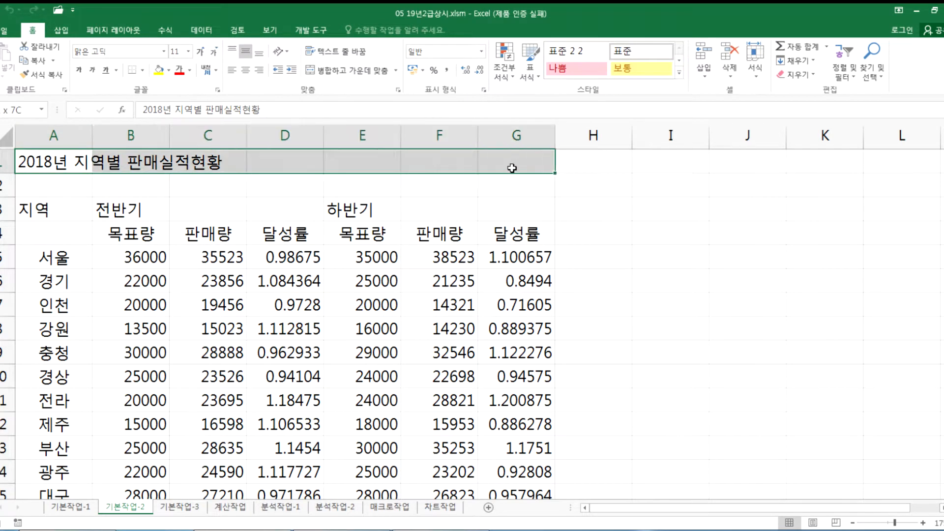
click(354, 74)
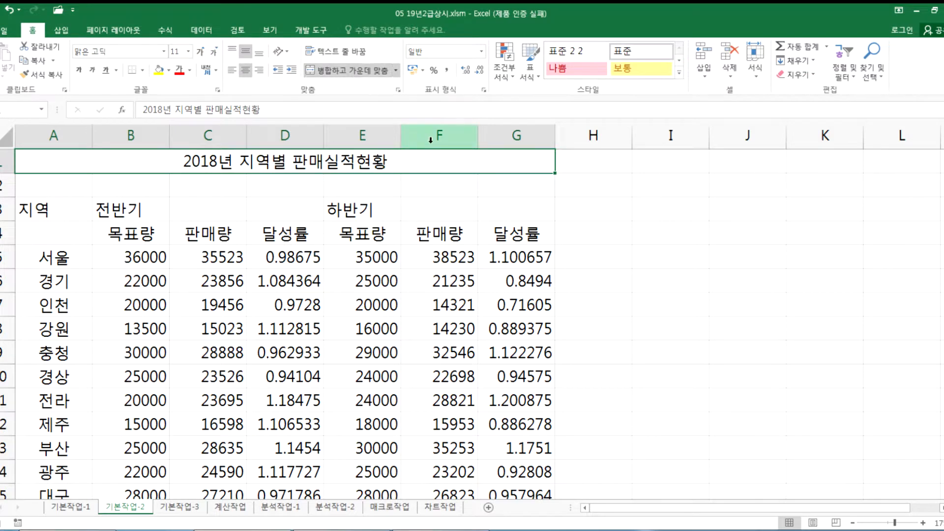
click(680, 75)
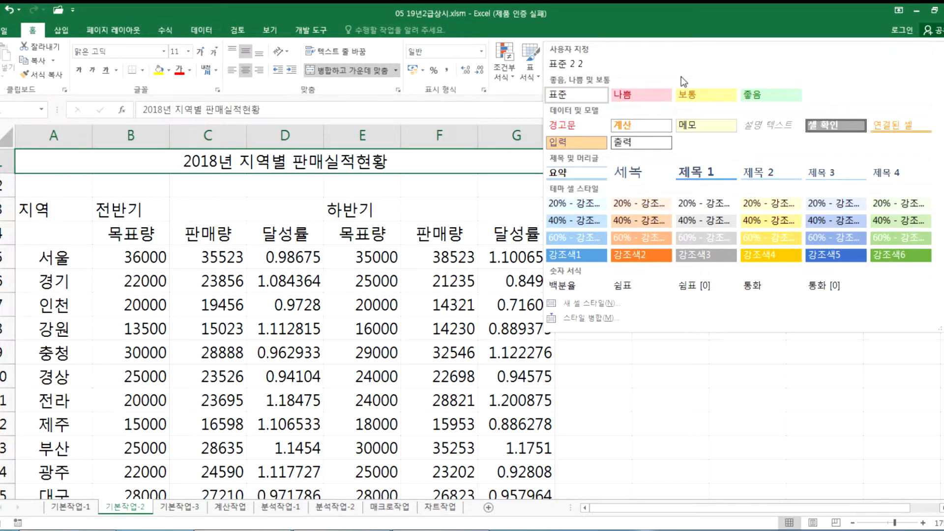
click(710, 177)
Step: Increase the row height of title row 1
right_click(7, 181)
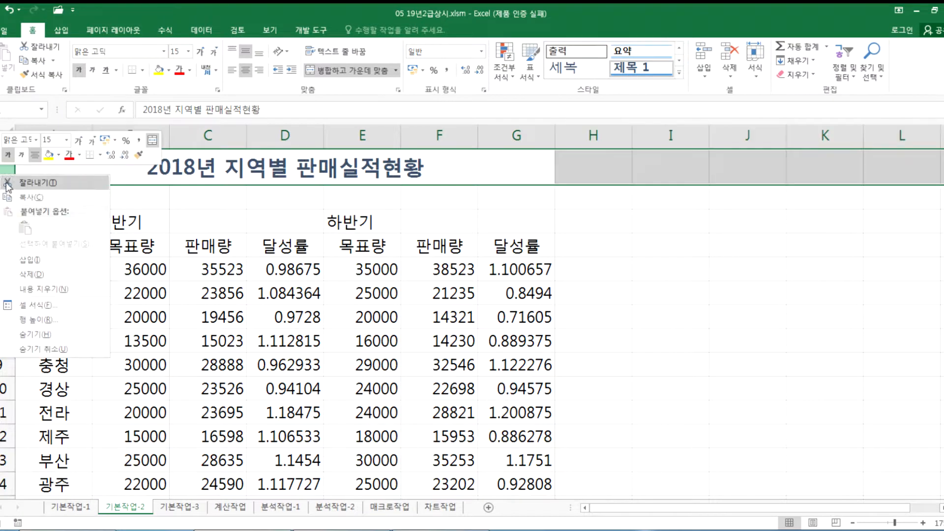
click(34, 320)
text(28)
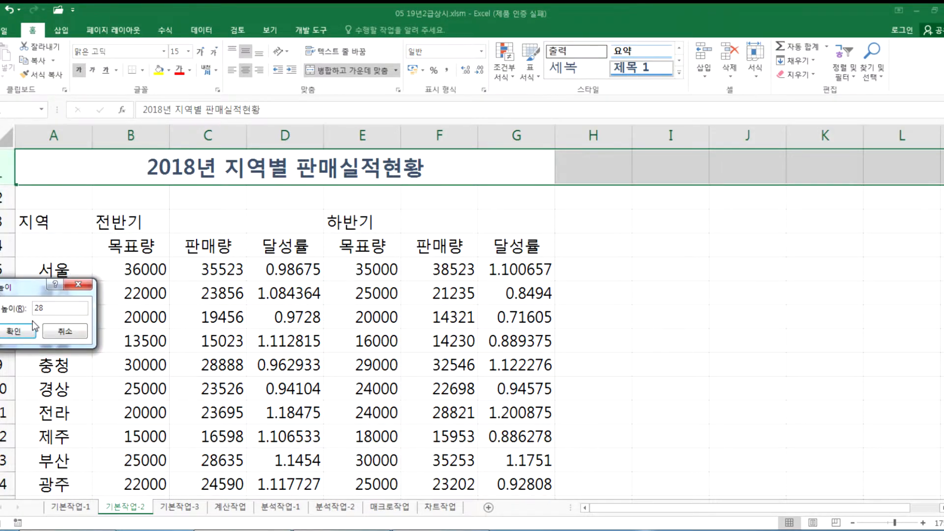
click(32, 327)
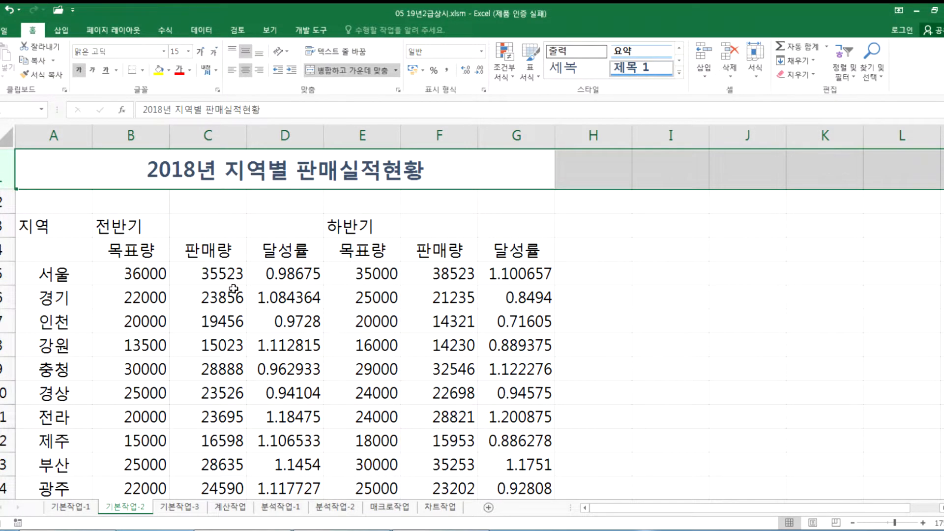
click(229, 241)
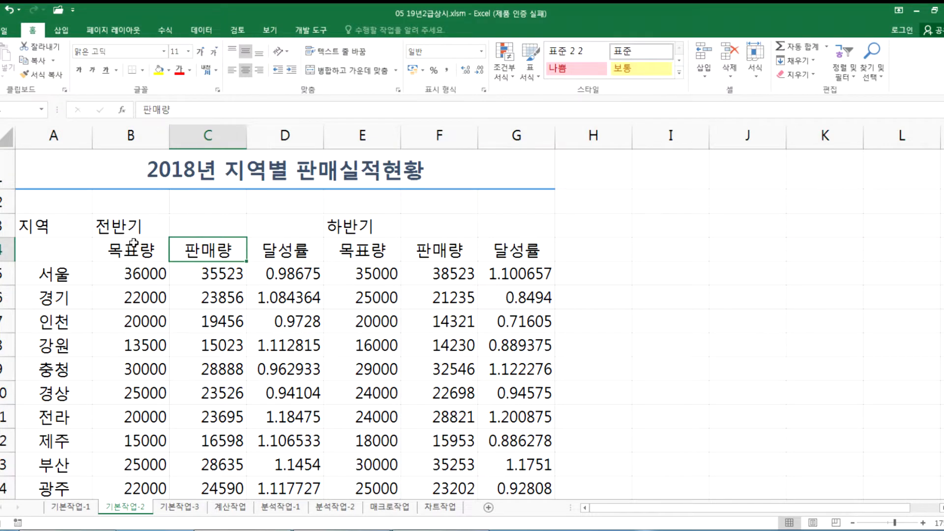
Step: Merge and centre the 지역 (A4:A5), 전반기 (B4:D4) and 하반기 (E4:G4) header ranges together
scroll(132, 248, down, 2)
scroll(132, 247, down, 1)
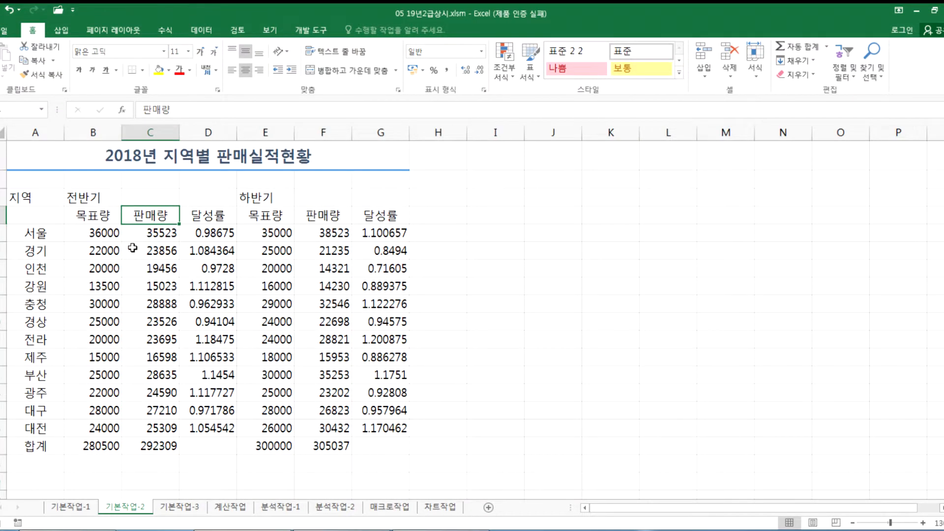
scroll(133, 247, down, 1)
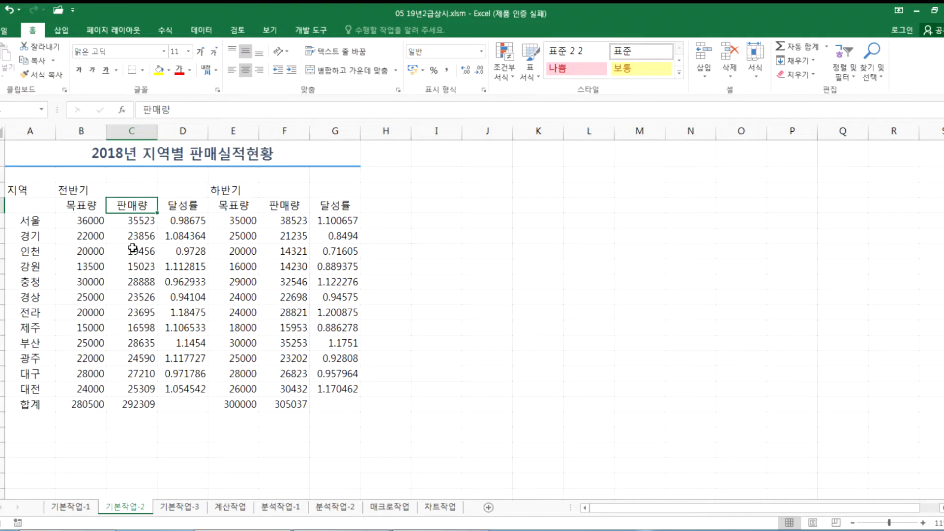
drag(36, 188, 36, 205)
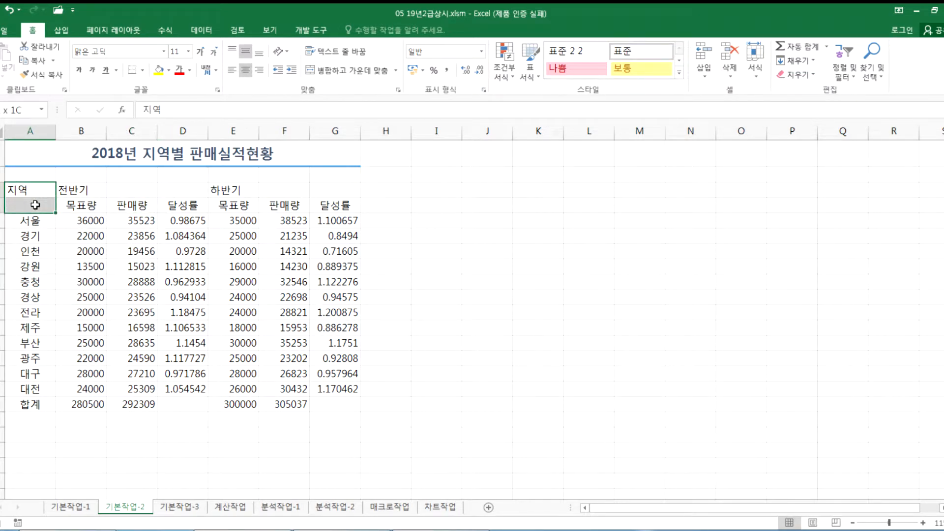
drag(99, 191, 342, 189)
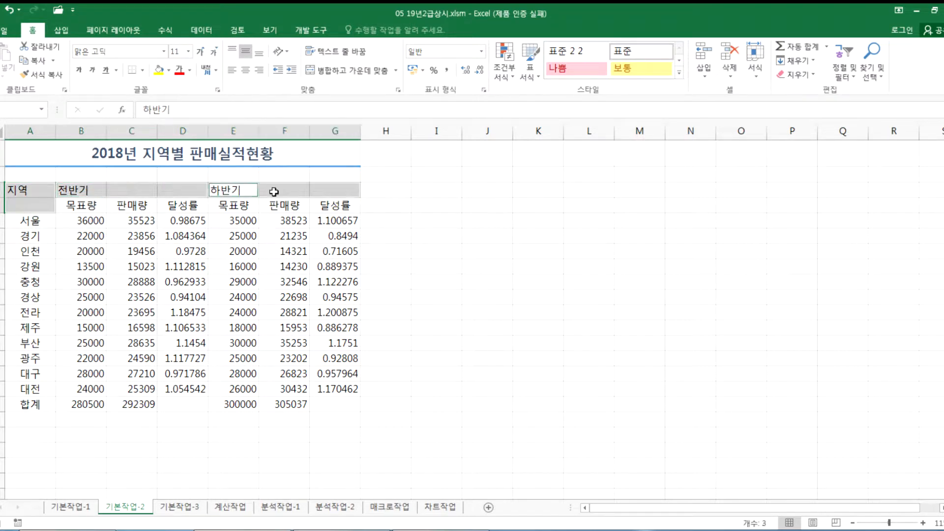
click(325, 74)
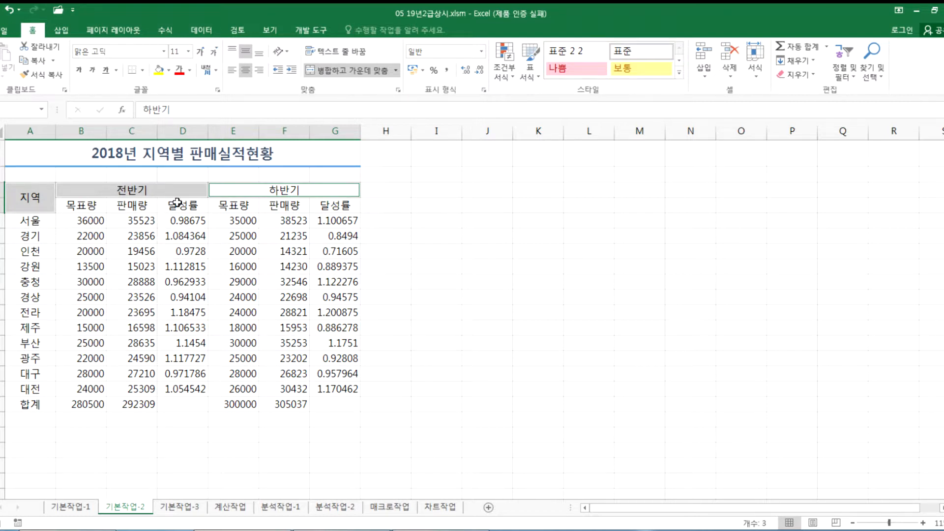
drag(175, 220, 176, 387)
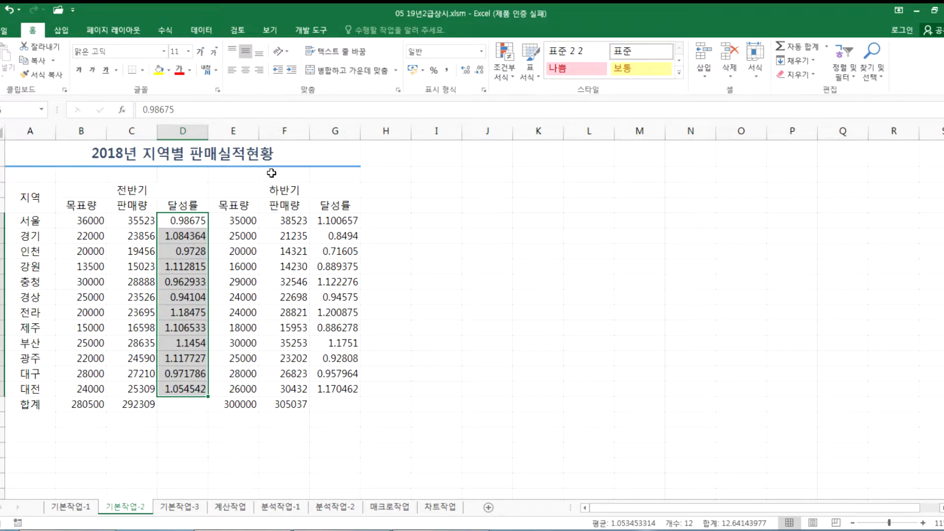
Step: Apply Percent Style to the first-half and second-half 달성률 values in columns D and G
click(434, 70)
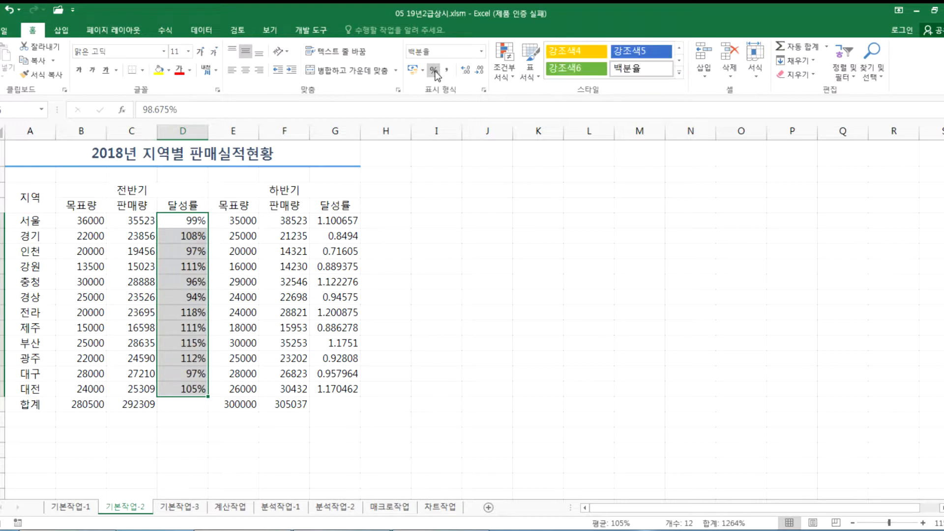
click(334, 223)
drag(333, 238, 322, 388)
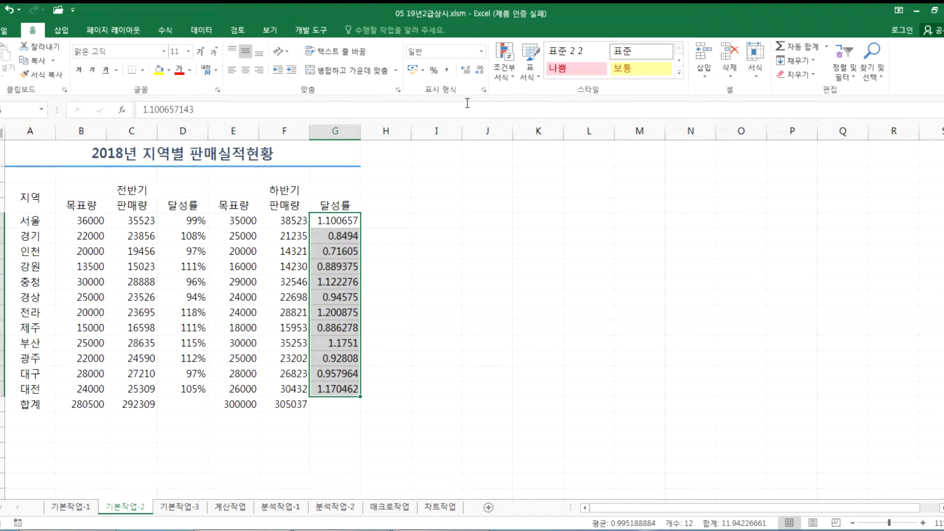
click(434, 71)
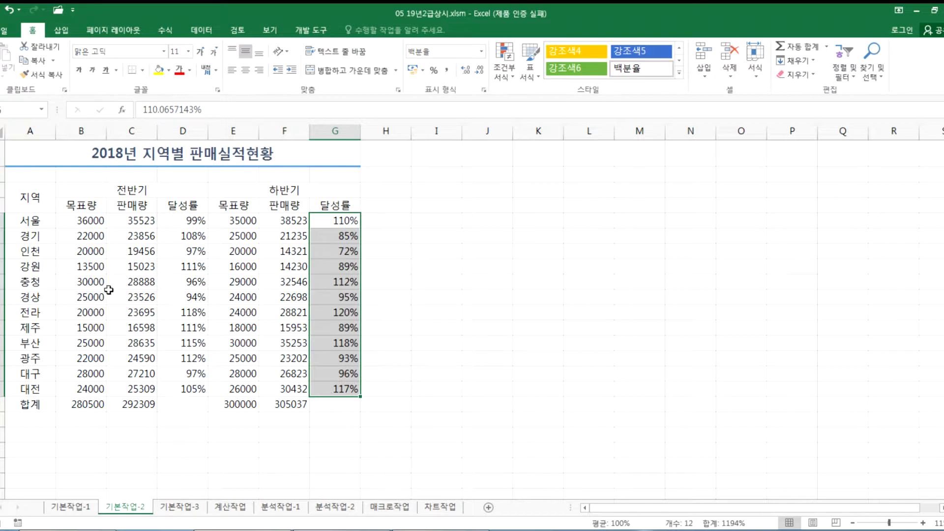
drag(99, 221, 138, 403)
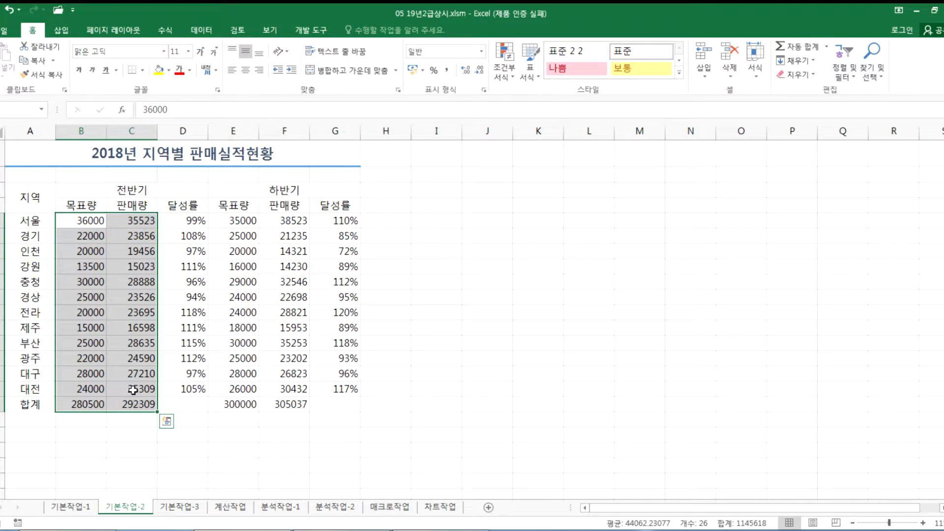
Step: Give the first-half 목표량 and 판매량 figures the custom number format #,##0개
key(ctrl+1)
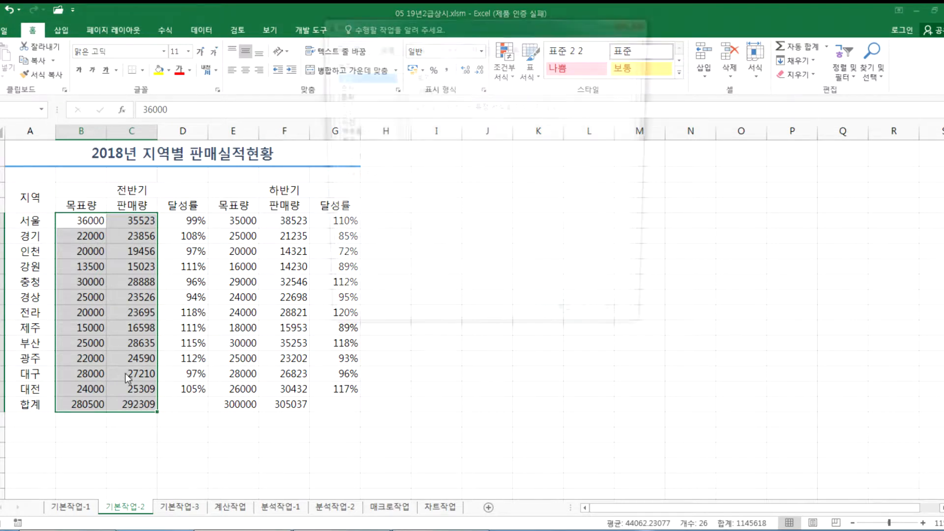
click(357, 178)
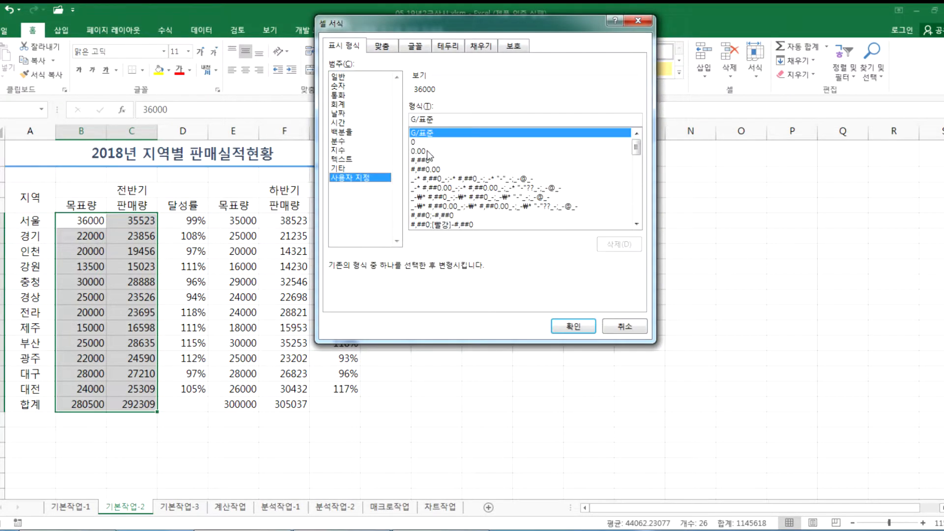
click(423, 160)
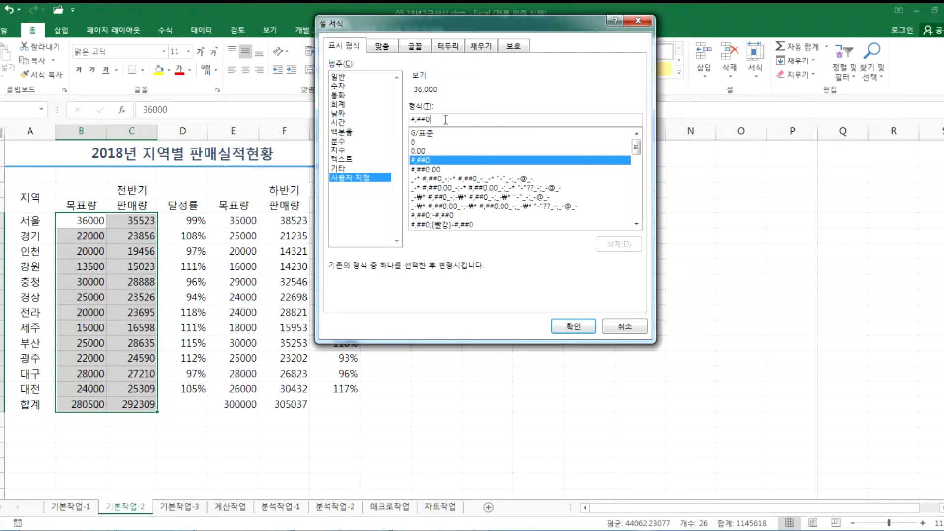
click(465, 121)
text(개)
key(Return)
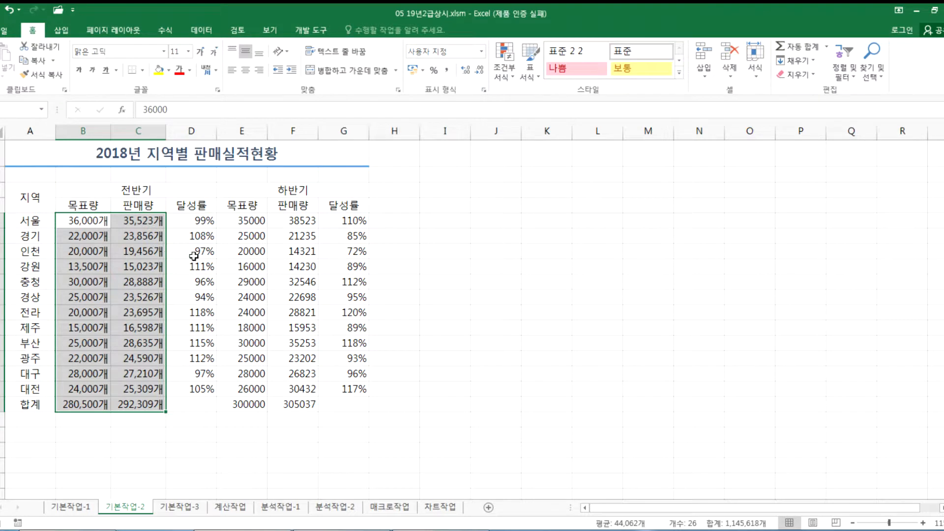
Step: Apply the same #,##0개 custom format to the second-half figures in E6:F18
drag(239, 223, 290, 404)
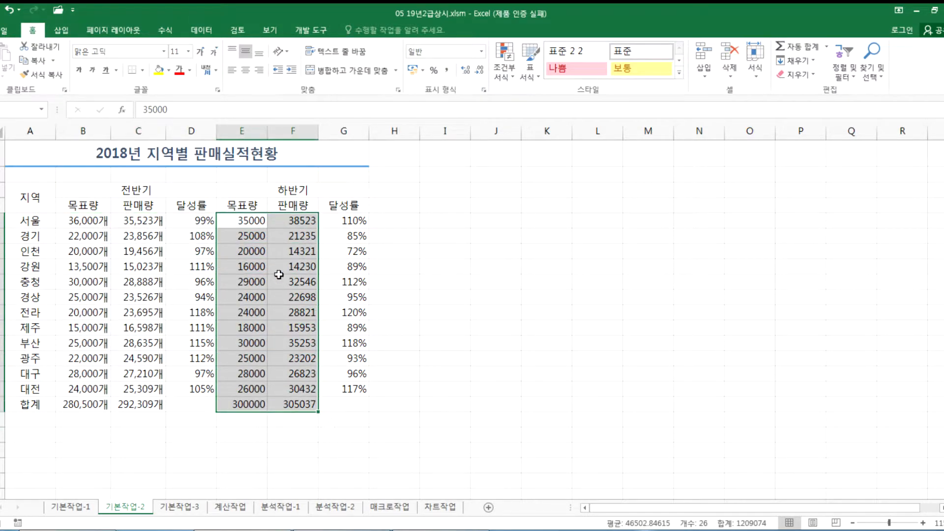
key(ctrl+1)
click(357, 178)
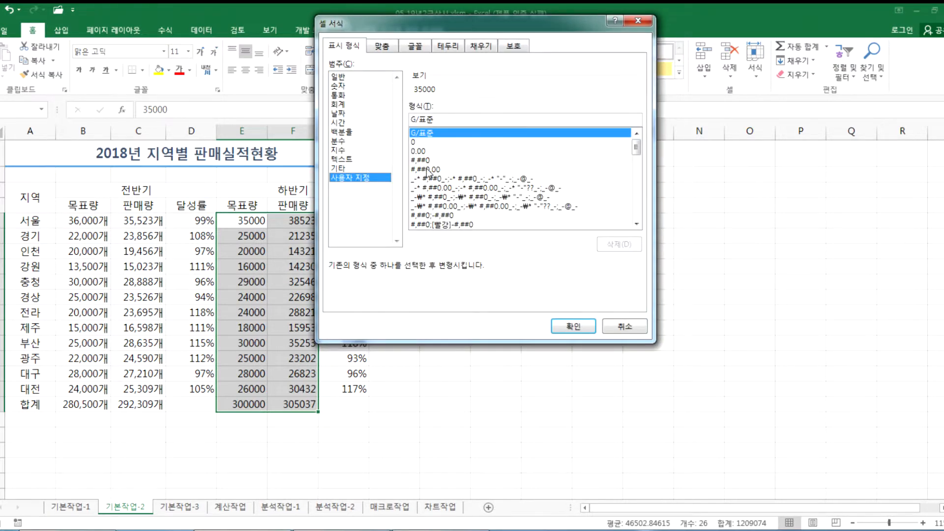
click(422, 160)
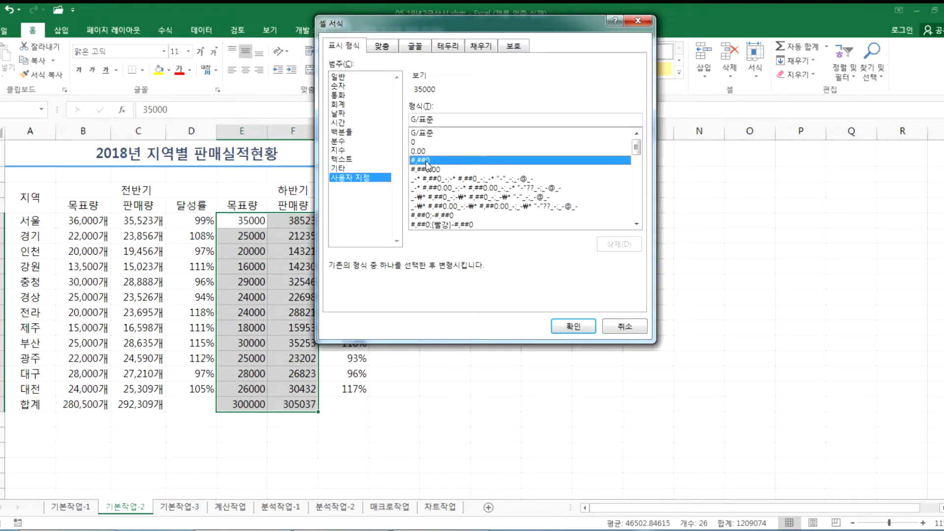
click(444, 118)
text(ㄱㅐ)
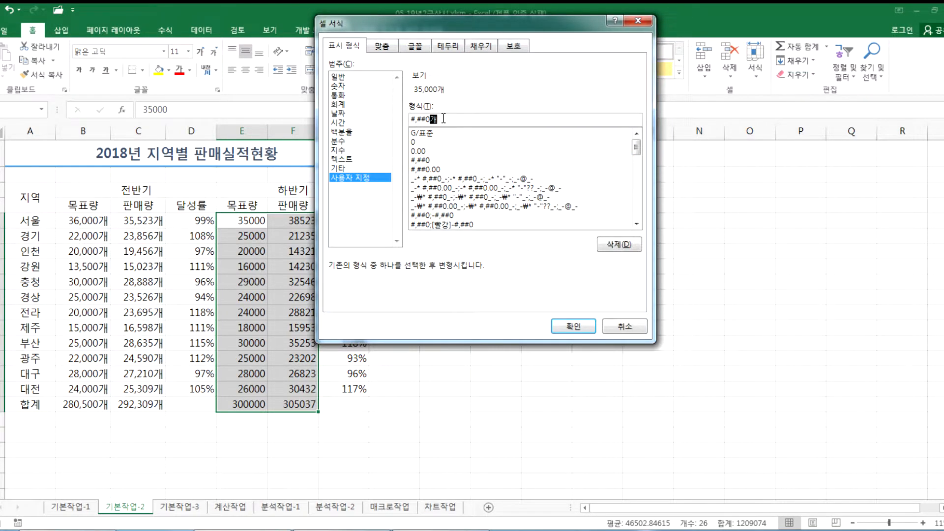
key(Return)
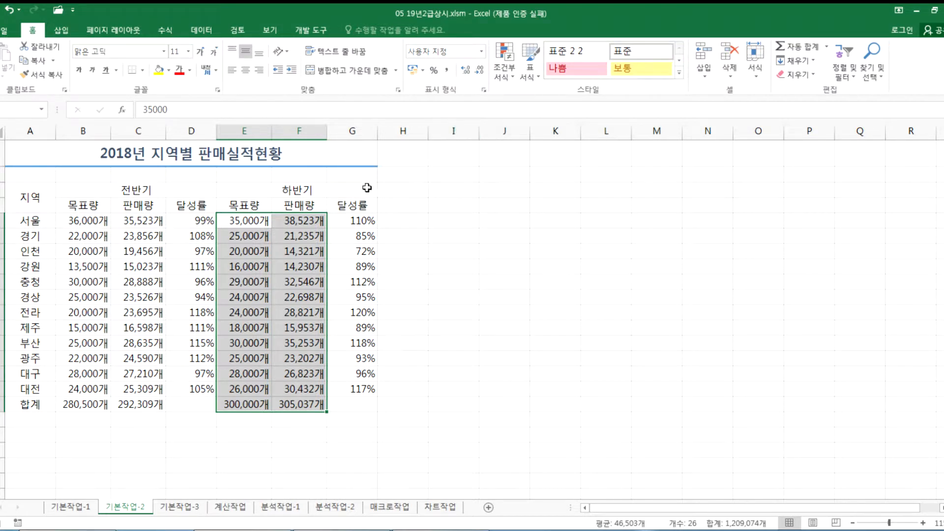
click(350, 310)
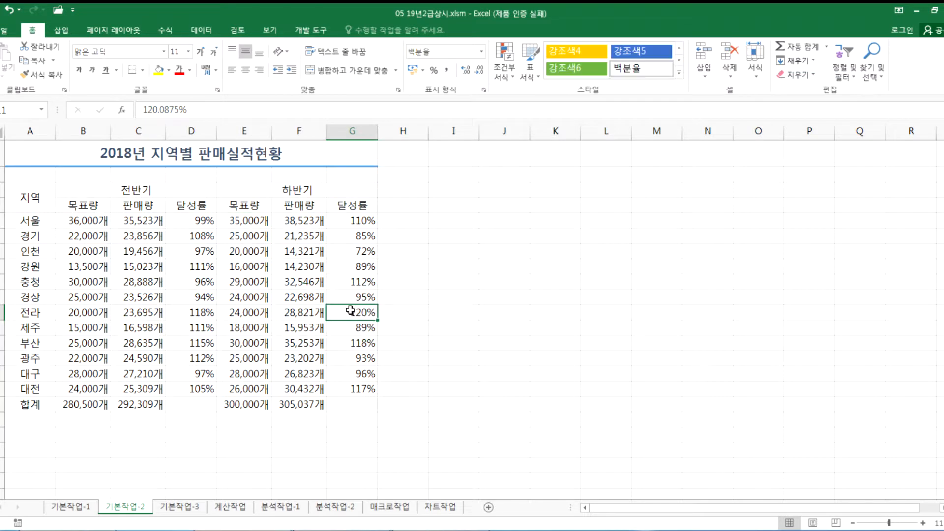
Step: Add a comment reading '2018년 하반기 최대 달성률' to the 120% cell G11
right_click(350, 313)
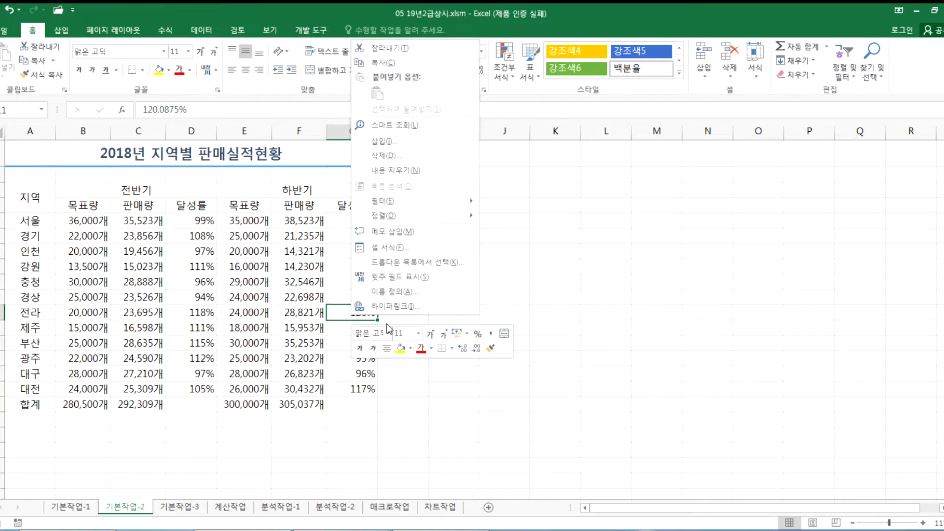
click(400, 231)
drag(381, 304, 380, 302)
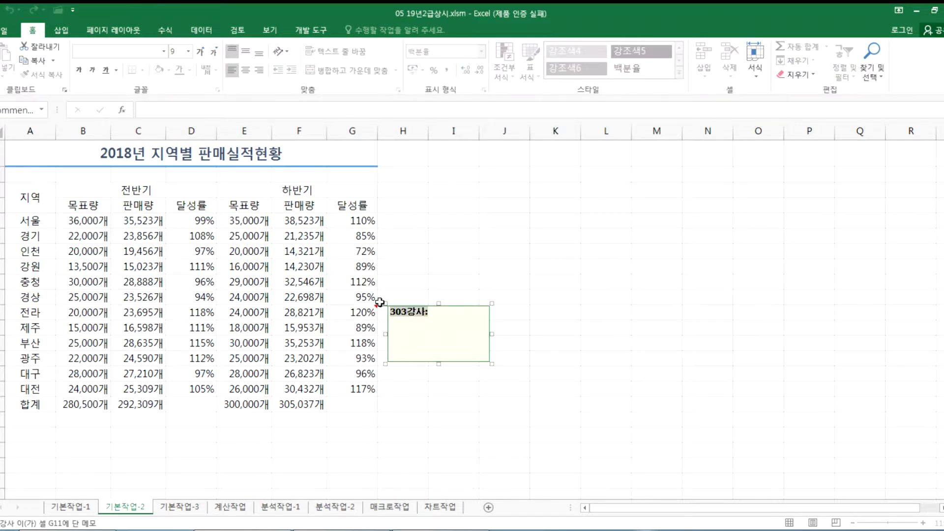
text(2018년)
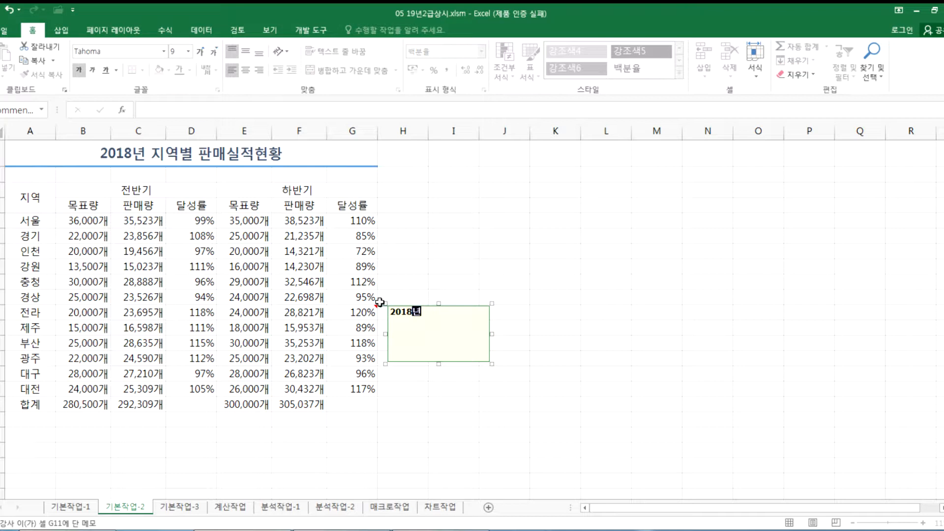
text( 하반ㄱㅣ )
text(ㅊ)
text(대 달성률)
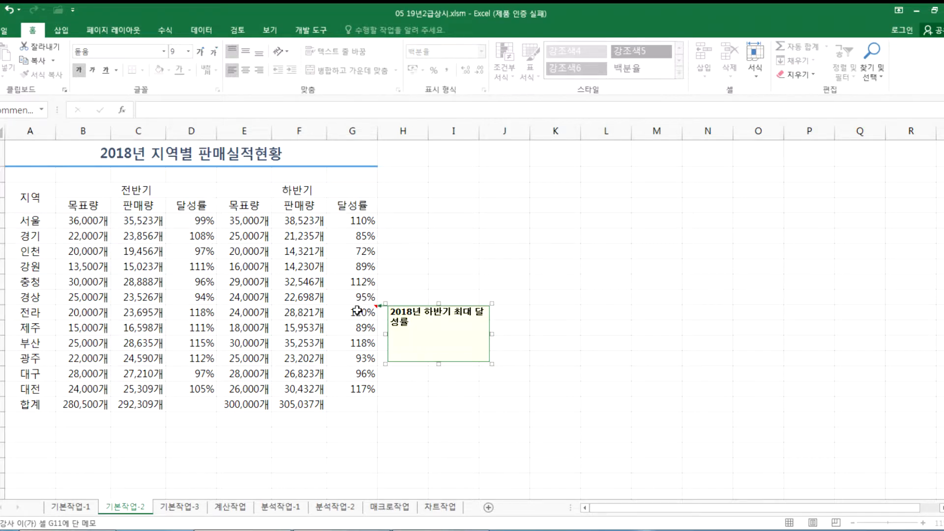
Step: Make the G11 comment always visible and set it to Automatic size
right_click(357, 311)
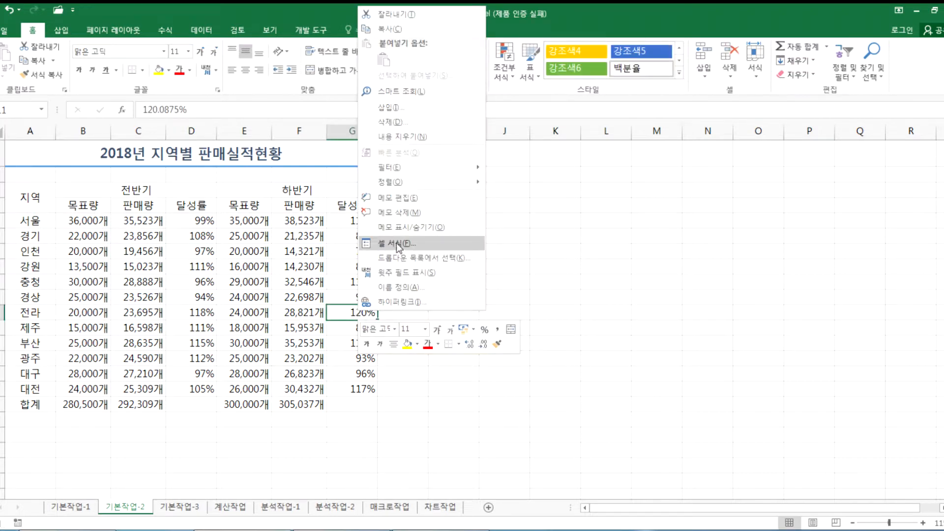
click(396, 227)
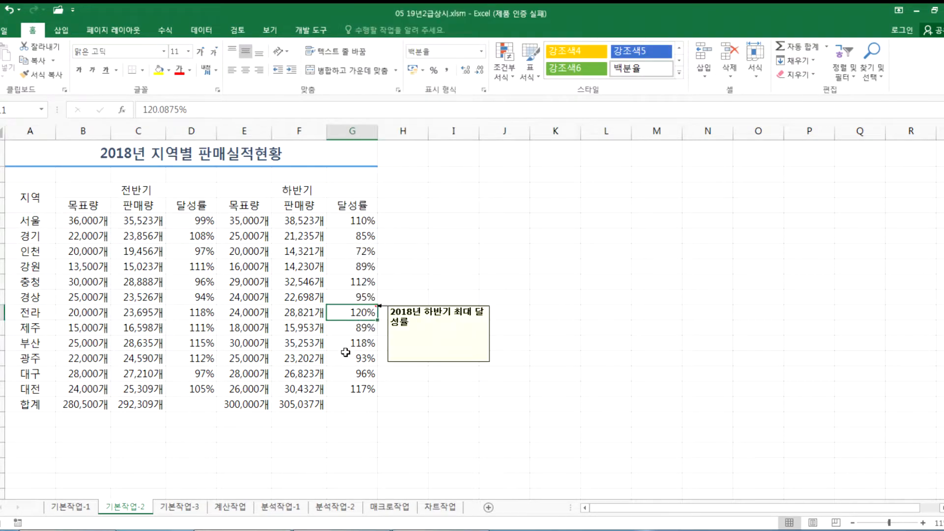
click(422, 304)
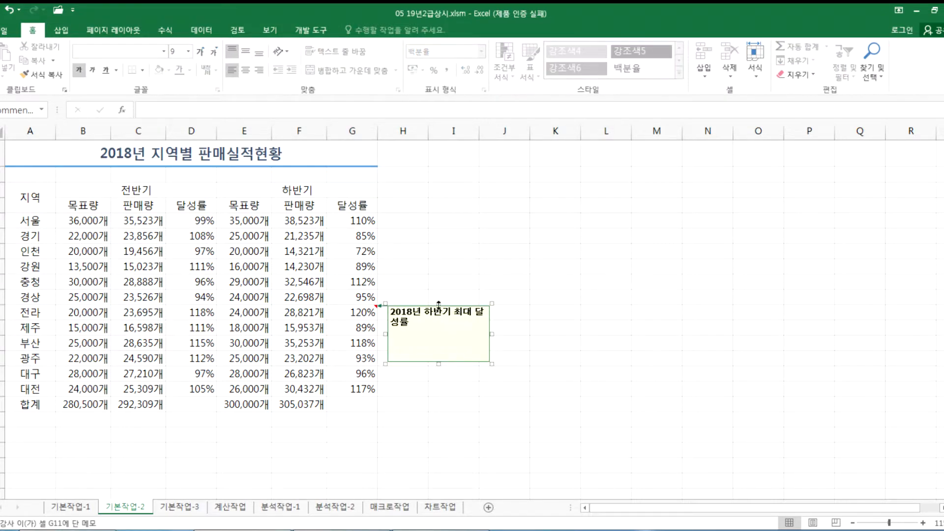
double_click(438, 304)
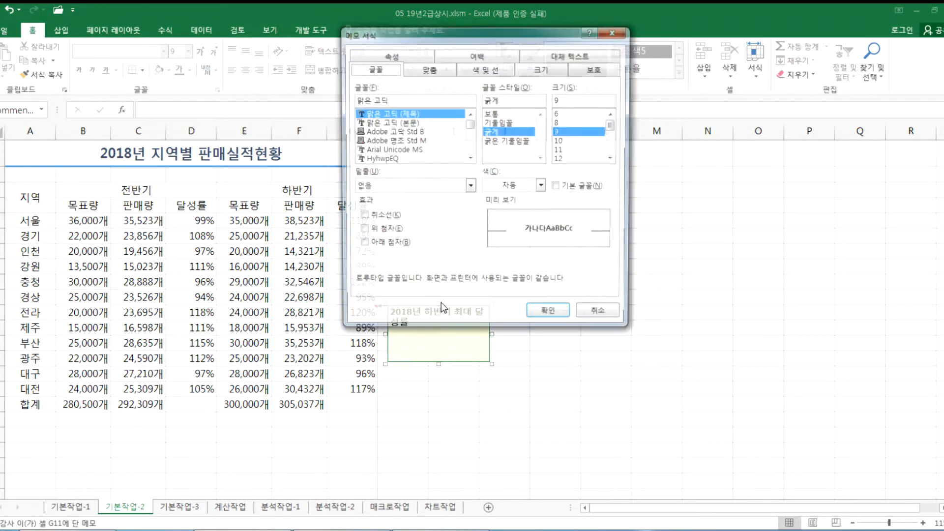
click(435, 71)
drag(434, 36, 571, 138)
click(517, 246)
click(688, 417)
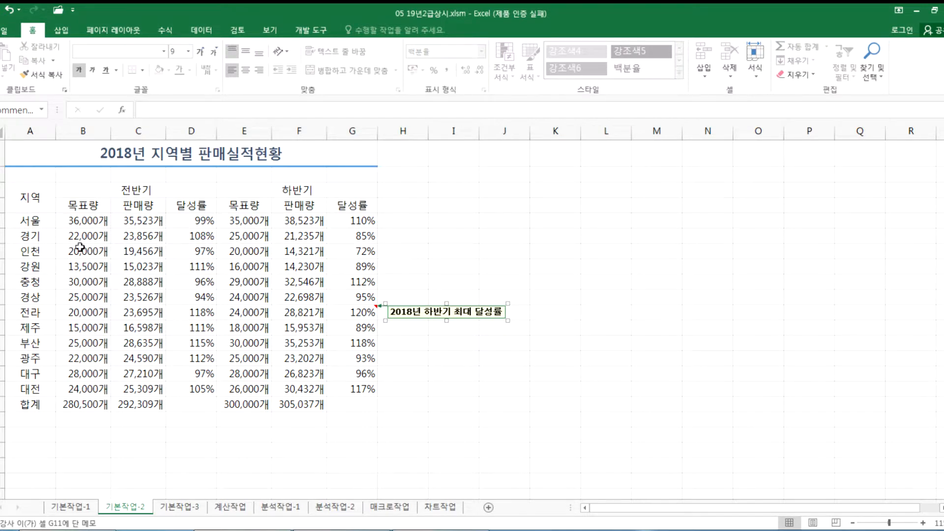
click(31, 196)
drag(129, 211, 307, 388)
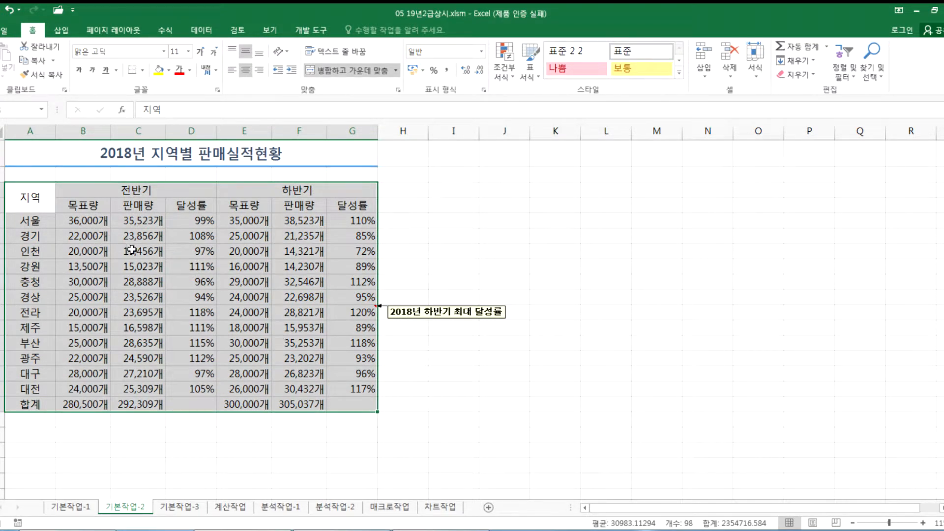
Step: Apply All Borders to every cell of the sales table A4:G17
click(142, 70)
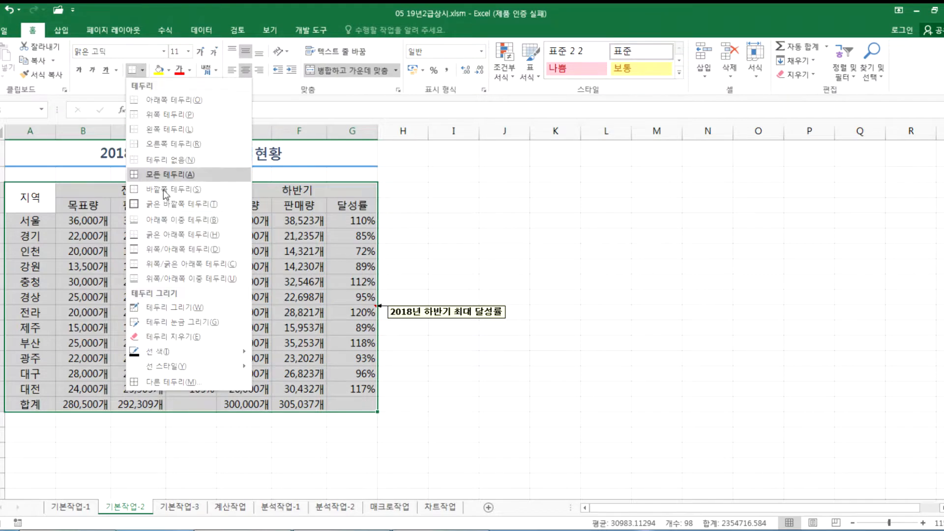
click(168, 174)
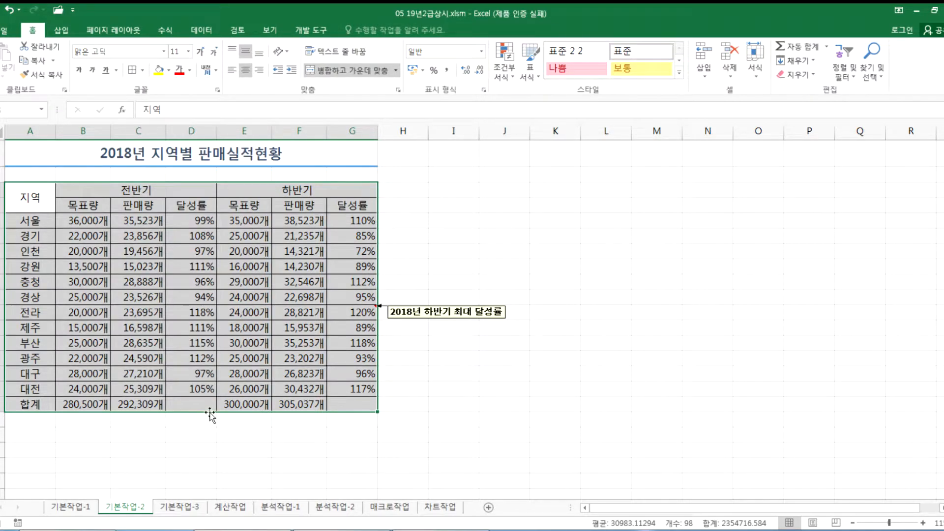
click(191, 404)
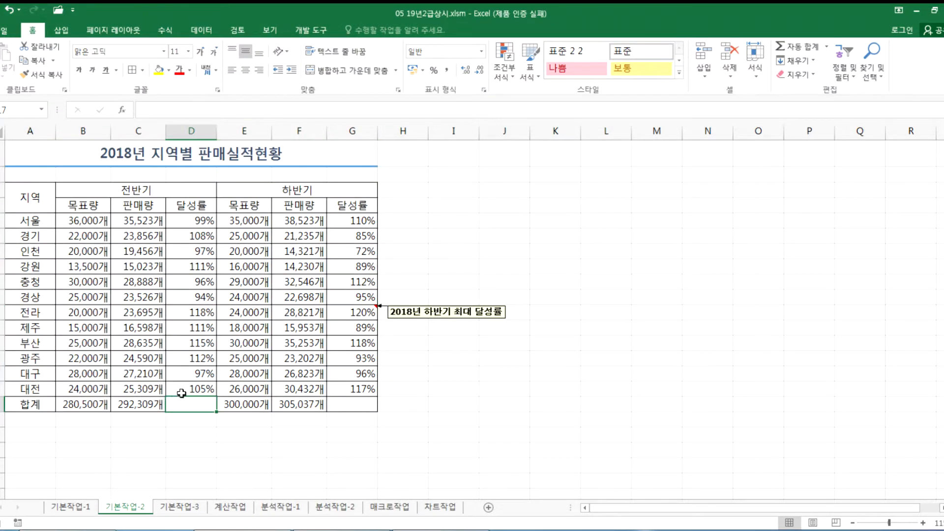
click(344, 405)
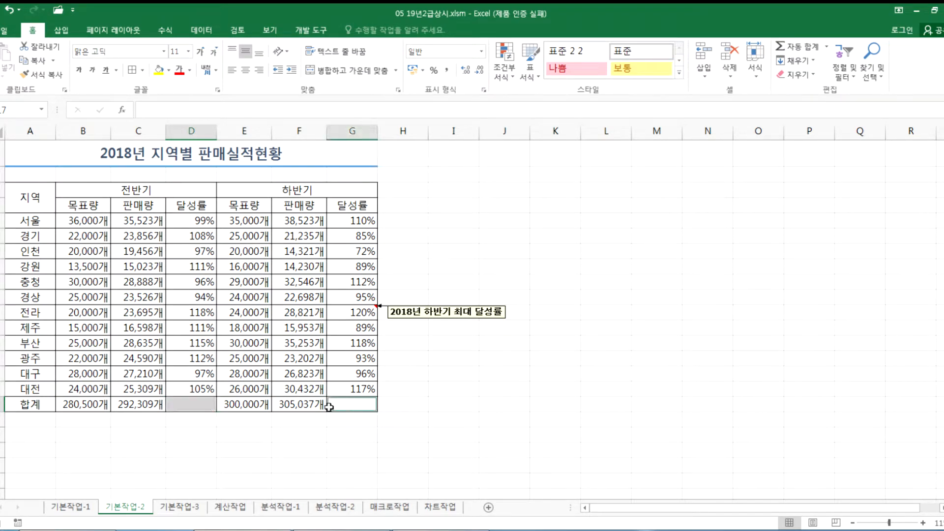
click(193, 402)
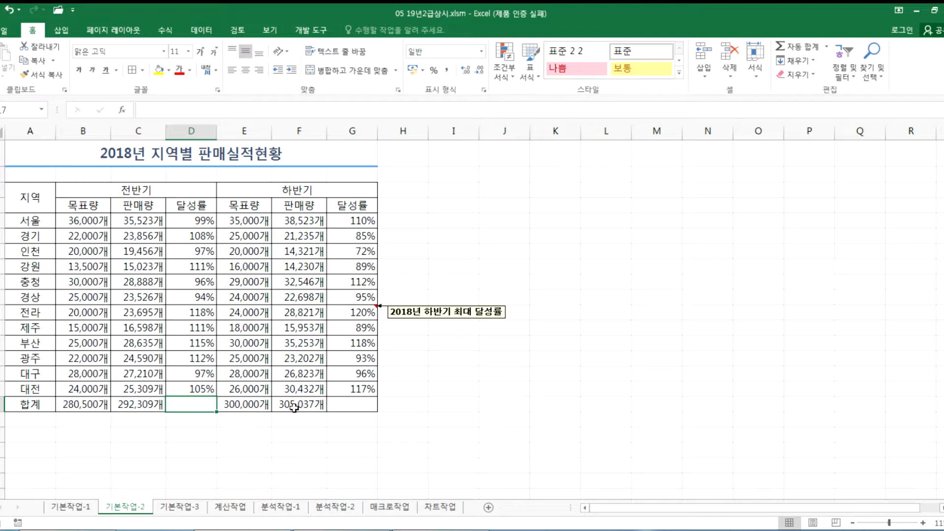
Step: Add both diagonal borders to D17 and G17 so each shows an X
ctrl+click(349, 404)
key(ctrl+1)
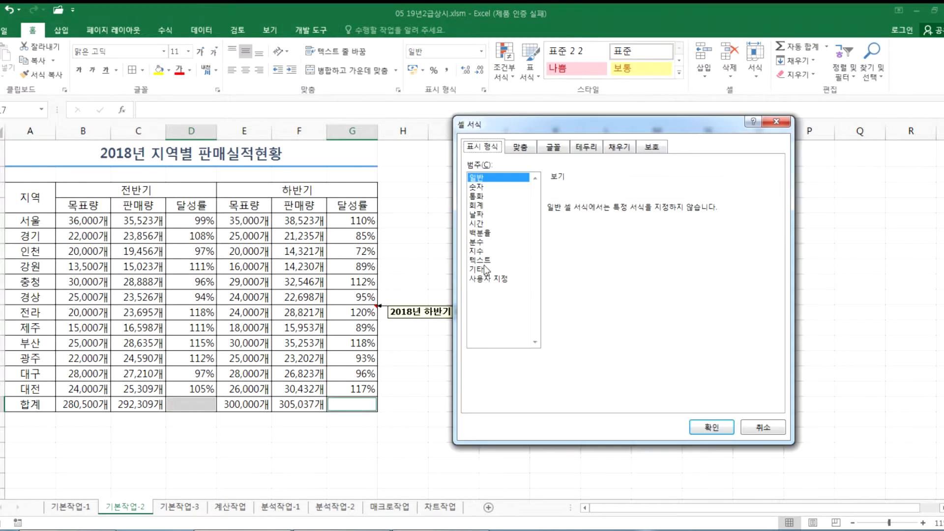
click(585, 147)
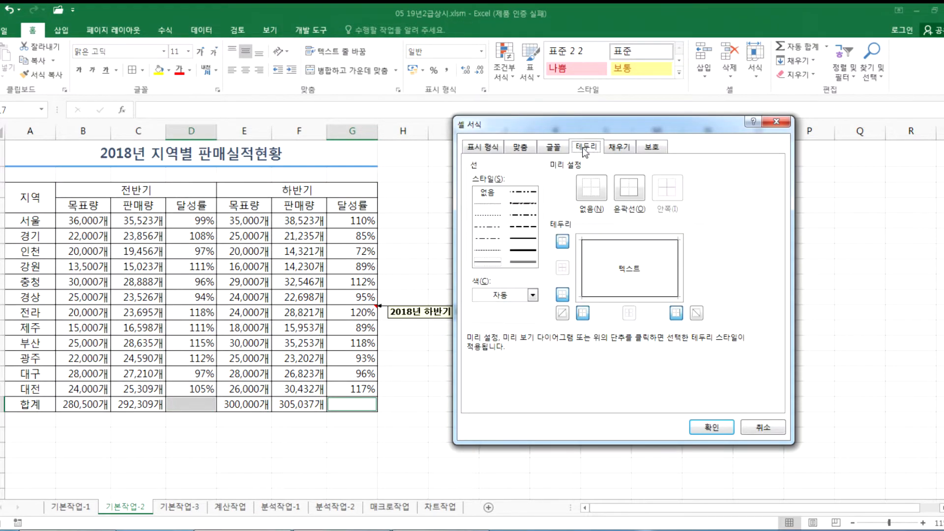
click(562, 312)
click(696, 313)
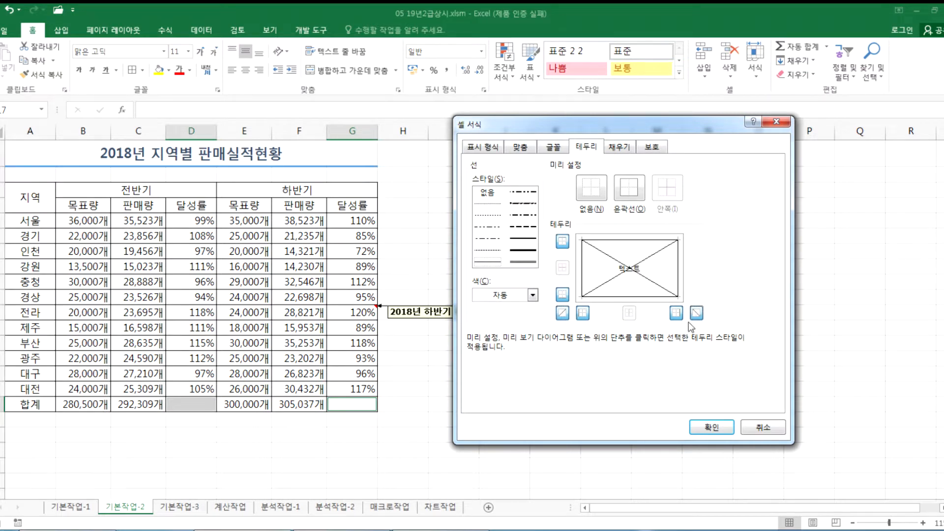
click(711, 427)
click(533, 293)
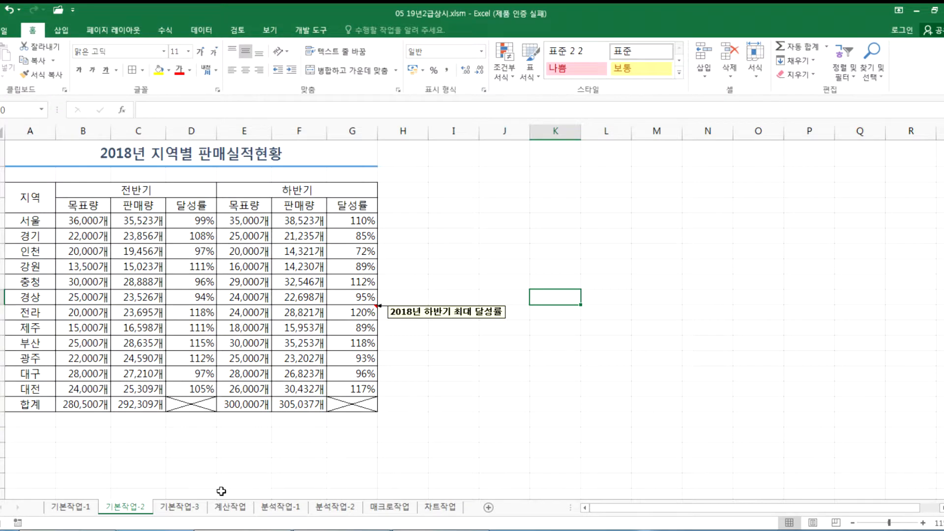
Step: Go to the 기본작업-3 sheet with the customer phone-bill table
click(181, 508)
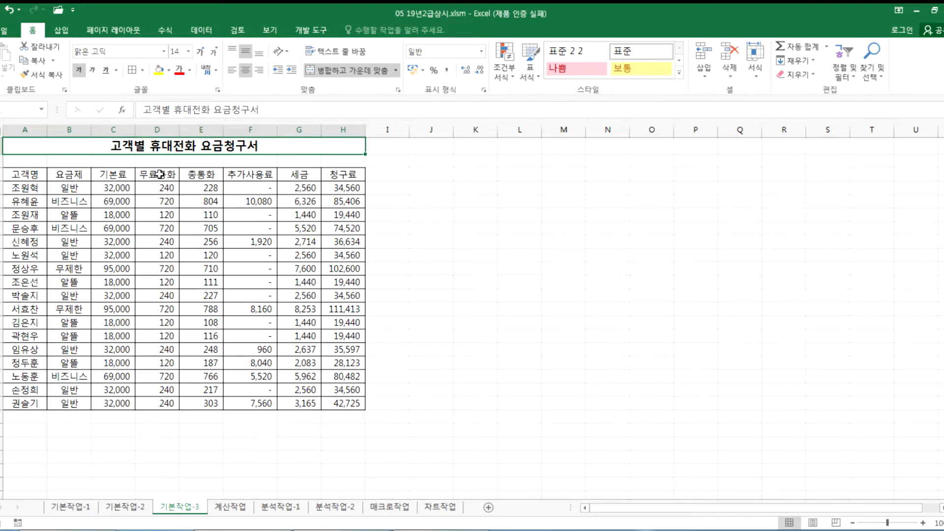
click(74, 175)
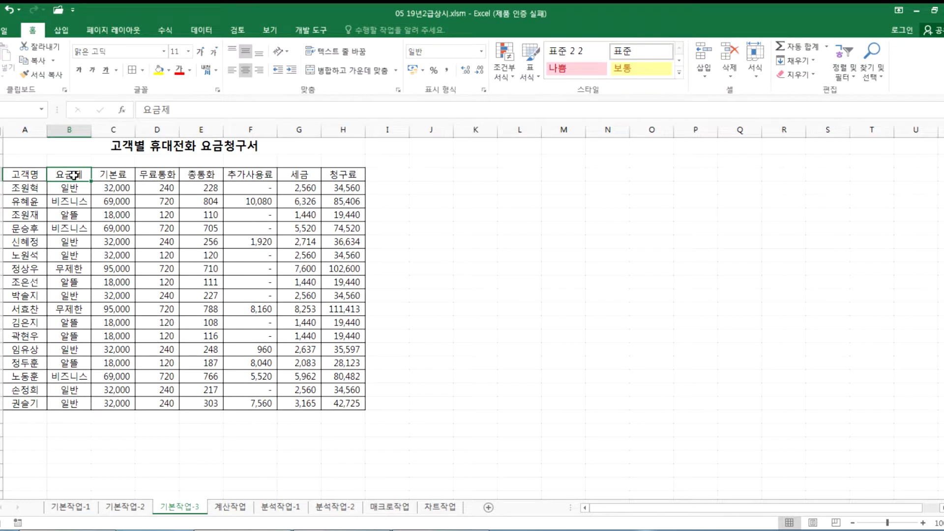
Step: Enter 요금제 and 무제한 in A23 and A24 below the bill table
click(20, 442)
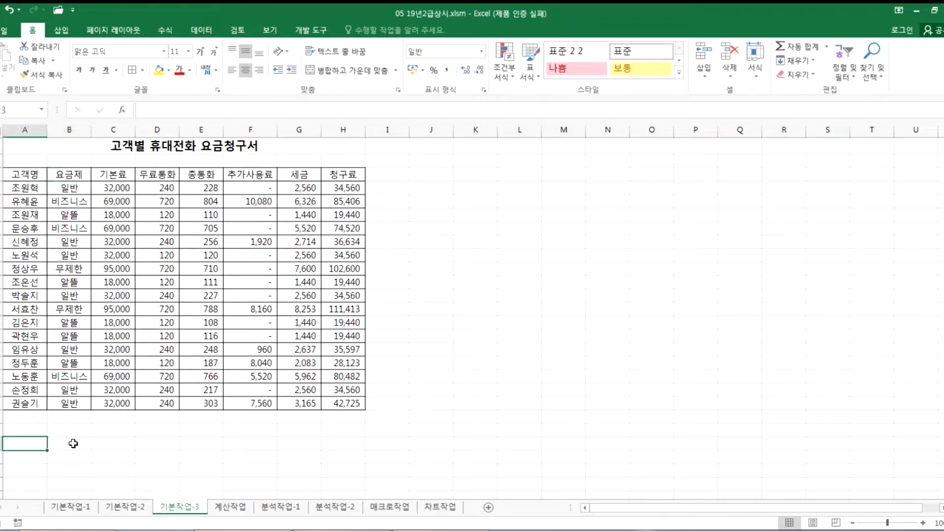
drag(73, 443, 79, 471)
scroll(162, 373, down, 1)
scroll(175, 354, up, 1)
text(ㅇ요금제)
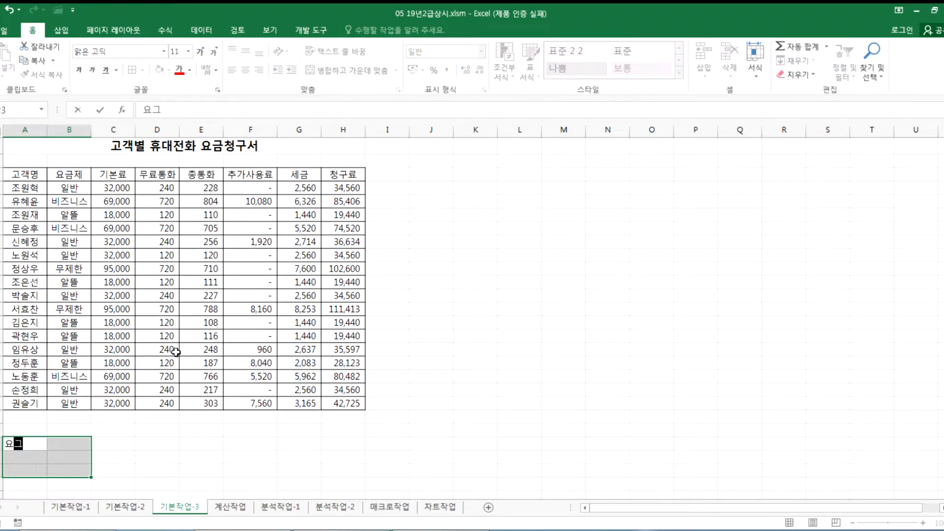
key(Return)
text(ㅁ무제한)
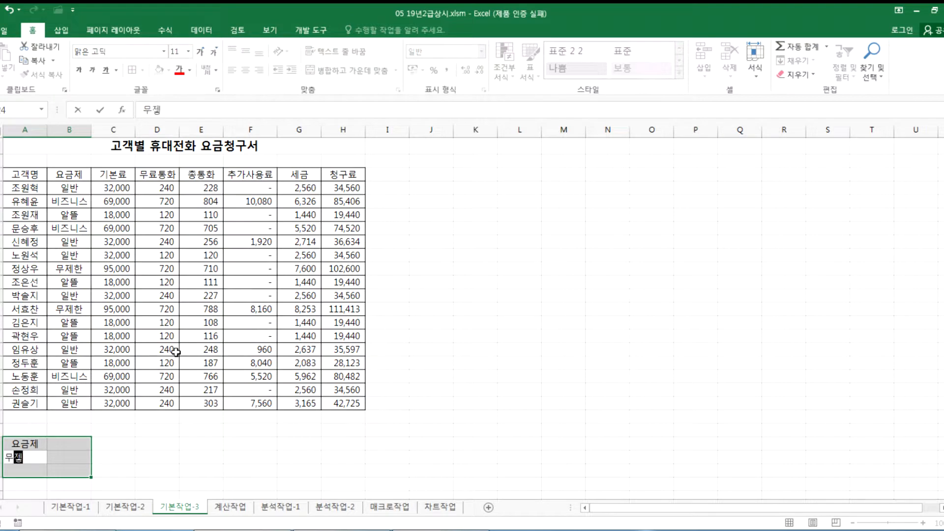
key(Return)
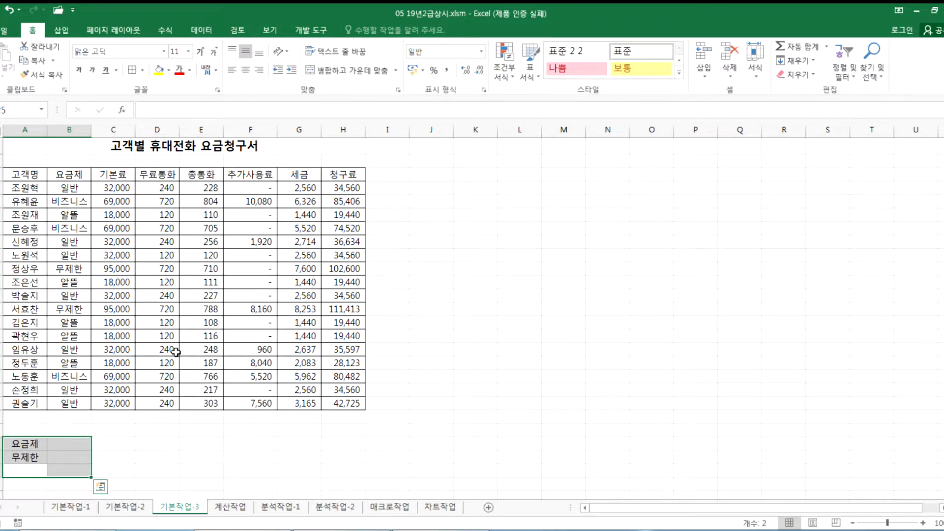
Step: Type an extra 요금제 heading in B23 and 비즈니스 in B25
key(Return)
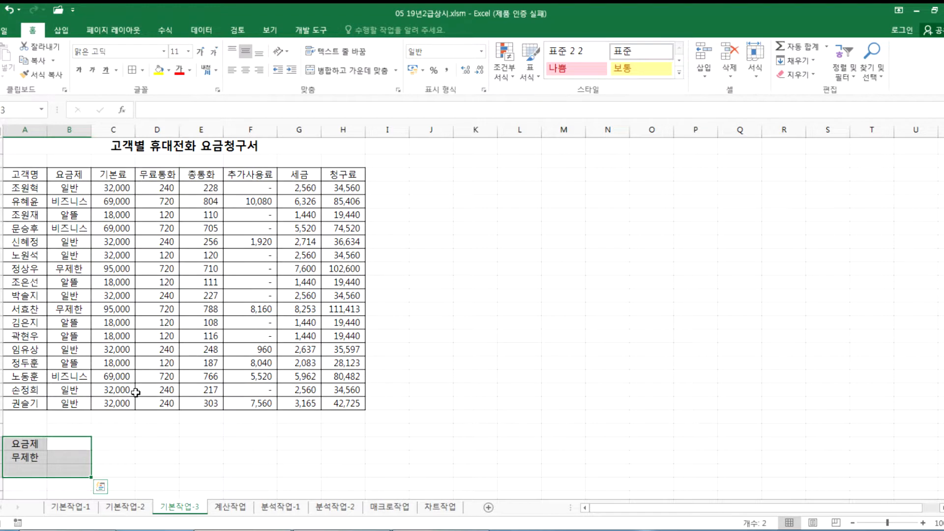
text(요금제)
key(Return)
key(Return)
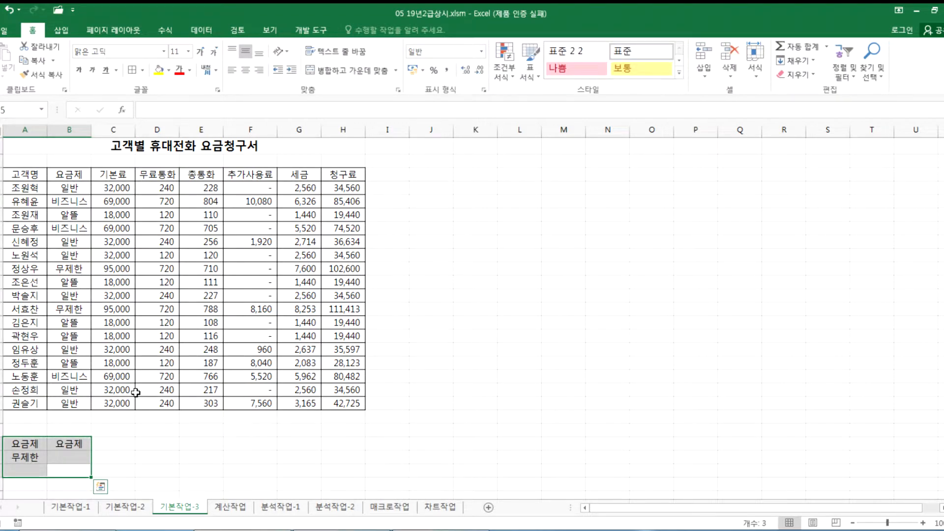
text(ㅈ)
key(BackSpace)
text(비즈니스)
key(Return)
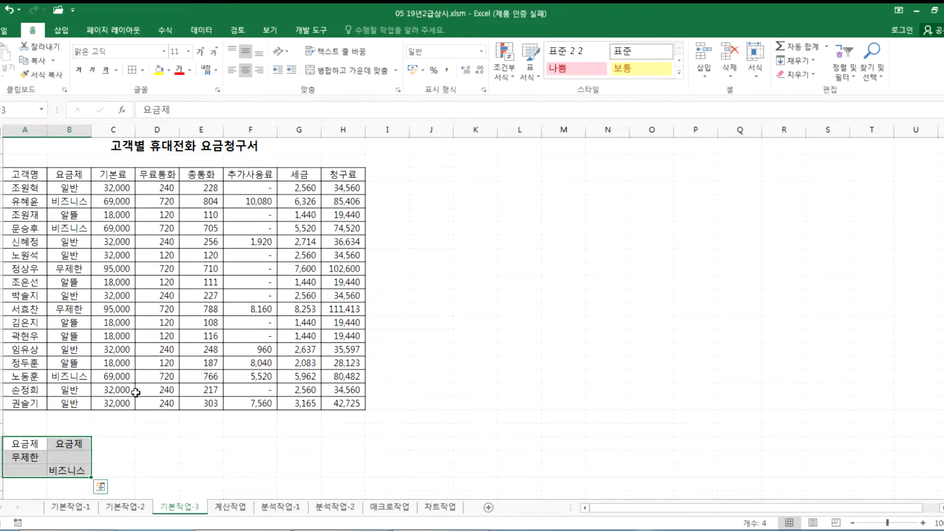
scroll(134, 388, down, 3)
scroll(95, 363, up, 3)
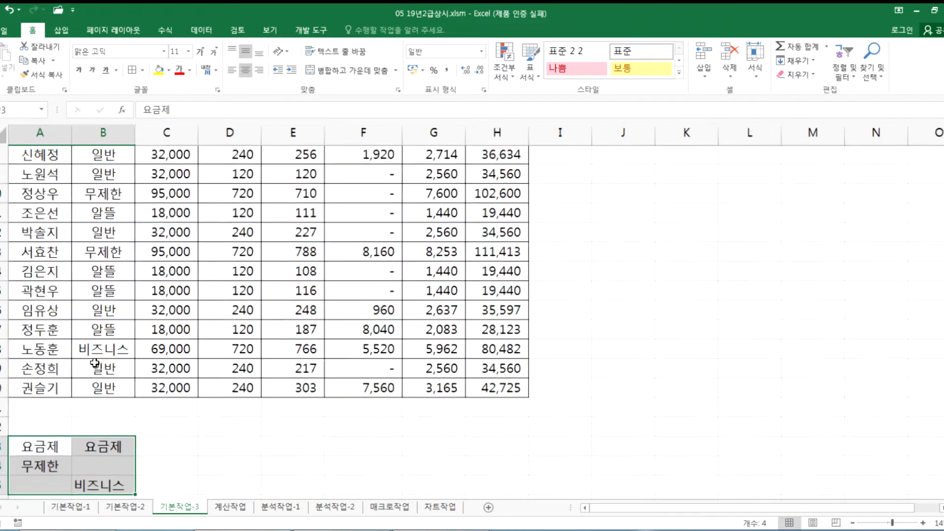
Step: Move 비즈니스 into A25 and delete the extra B23 heading, leaving criteria in A23:A25
click(310, 432)
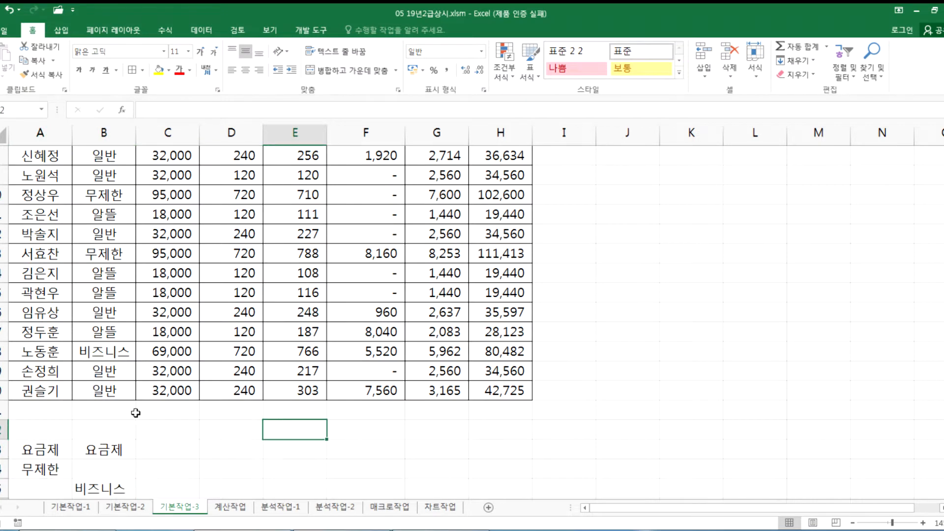
scroll(64, 356, down, 3)
click(37, 311)
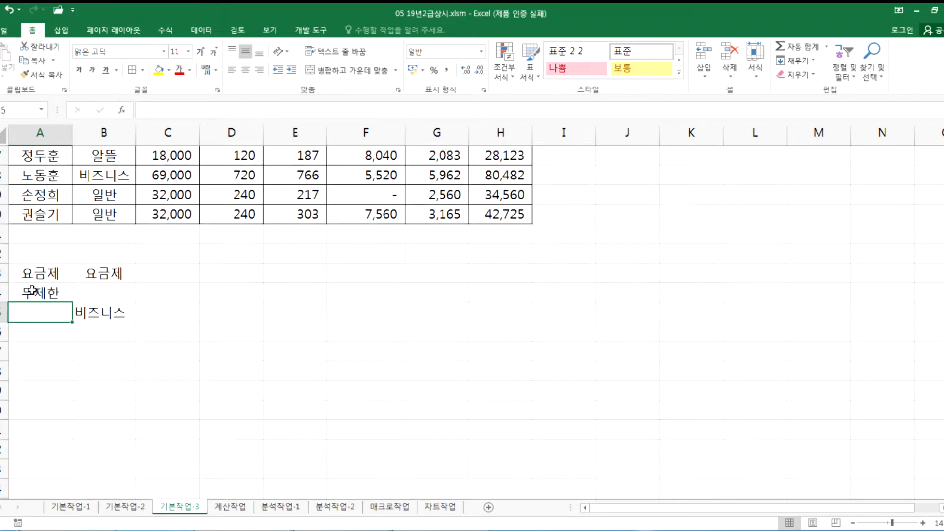
drag(37, 274, 30, 312)
drag(91, 278, 90, 318)
drag(43, 274, 96, 315)
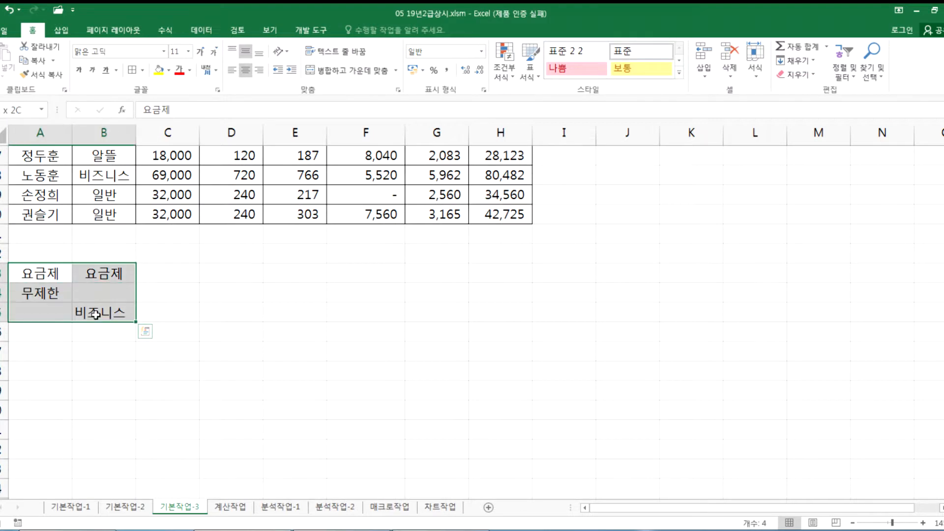
click(89, 274)
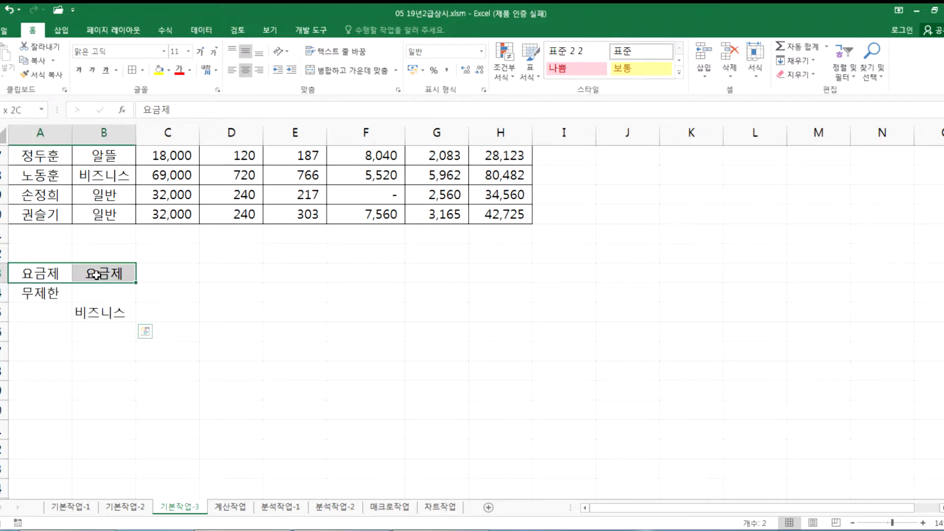
click(84, 318)
drag(84, 323, 49, 311)
click(99, 275)
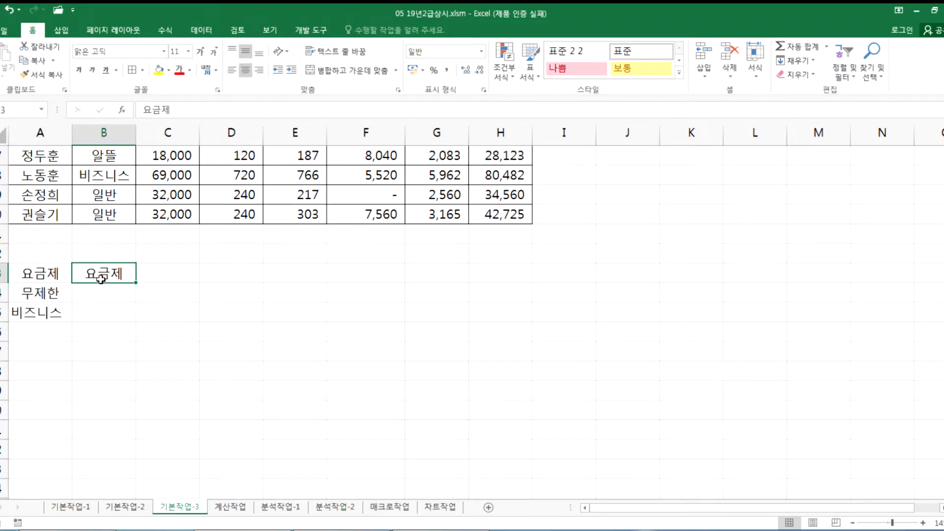
key(Delete)
drag(55, 273, 44, 315)
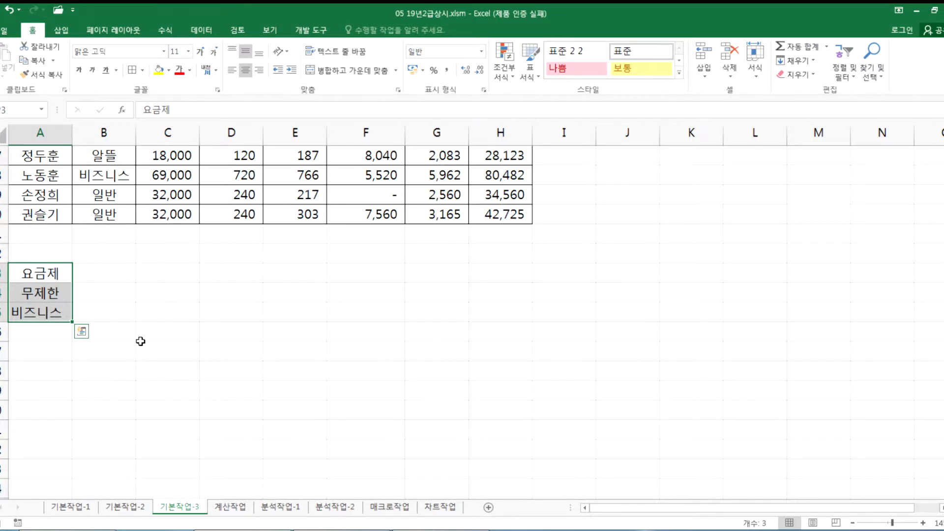
ctrl+scroll(141, 341, down, 1)
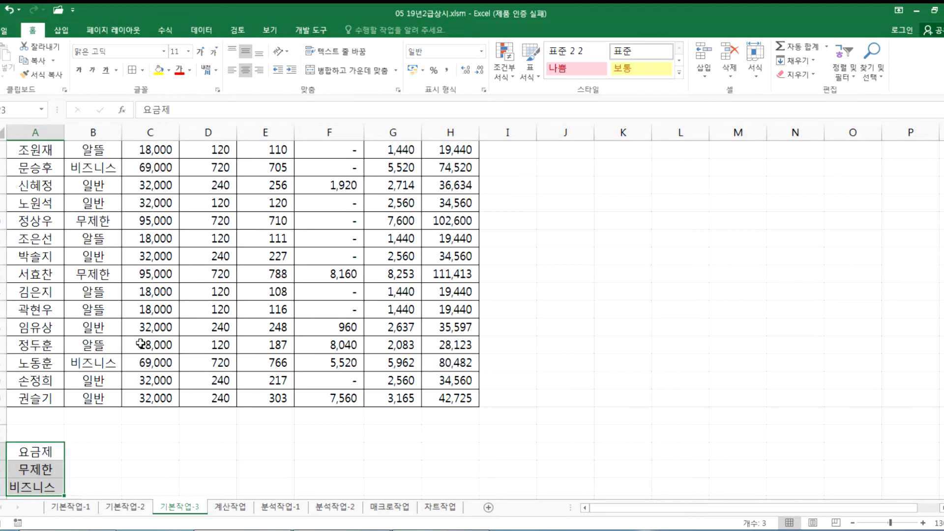
Step: Select the phone-bill table as the list range for an Advanced Filter
key(ctrl+q)
click(174, 274)
ctrl+scroll(153, 321, down, 3)
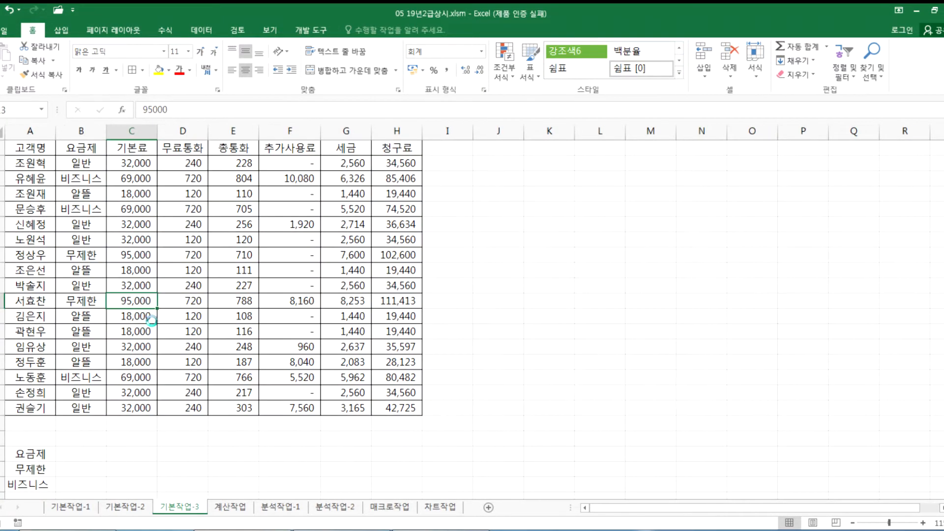
ctrl+scroll(153, 320, up, 1)
drag(25, 175, 334, 403)
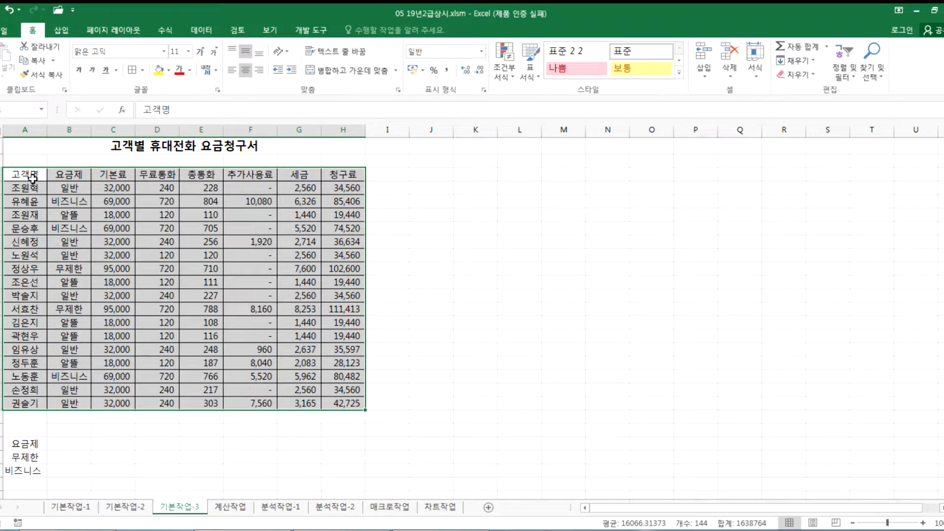
click(120, 230)
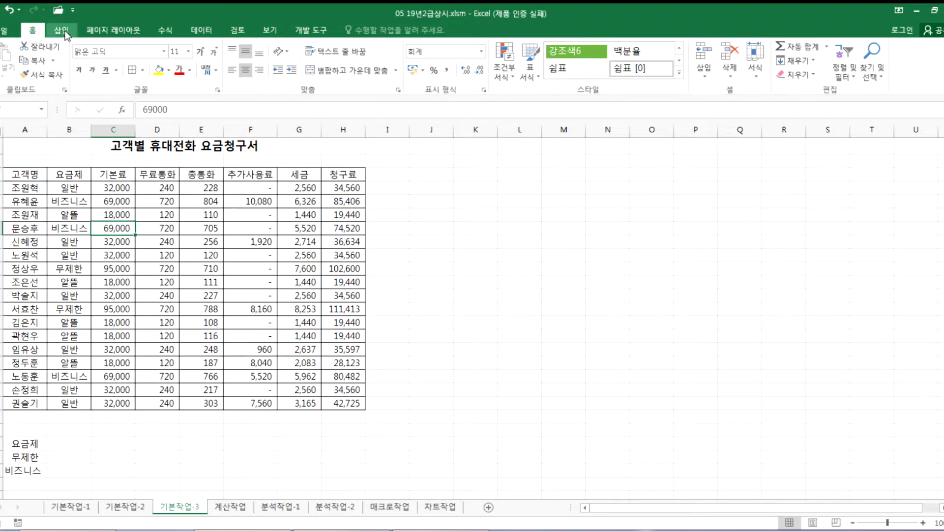
click(209, 30)
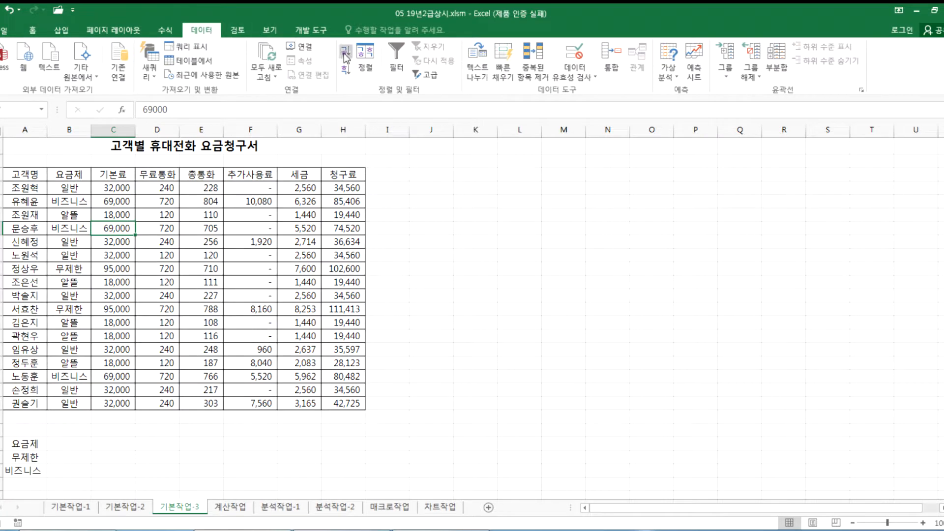
click(424, 79)
Step: Copy the matching records to A27 using criteria range A23:A25
drag(605, 193, 469, 193)
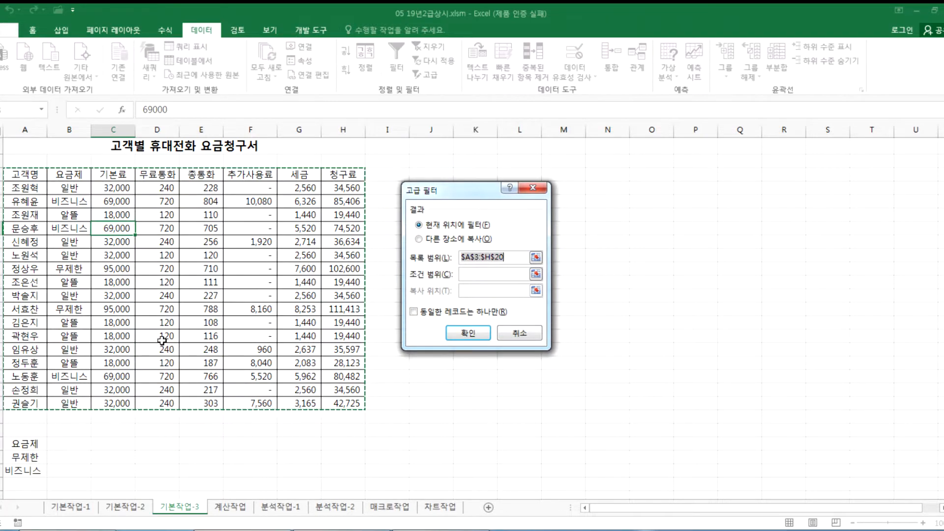
scroll(151, 338, down, 3)
scroll(151, 338, down, 1)
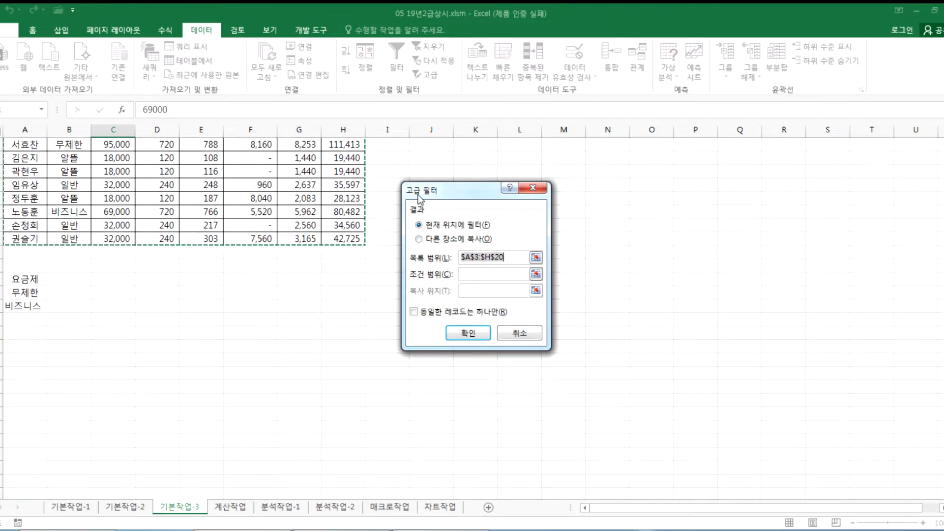
drag(436, 194, 232, 196)
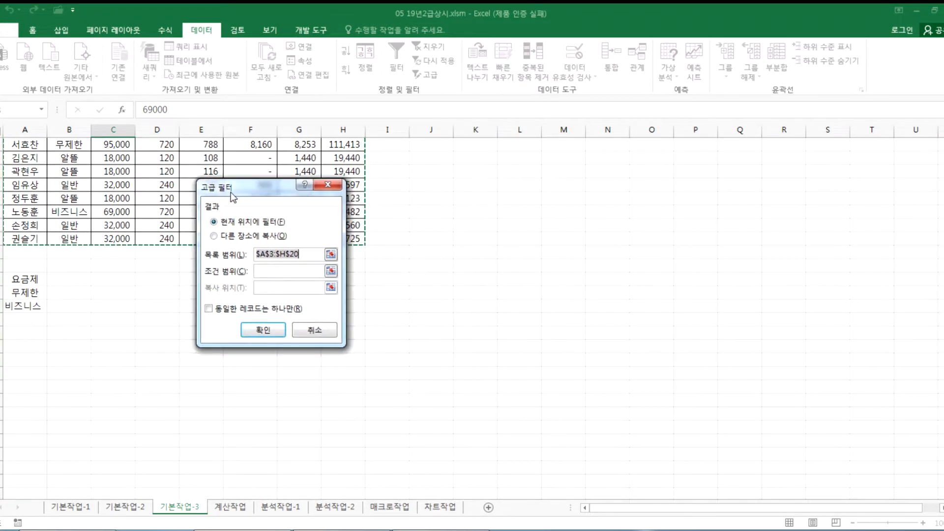
click(214, 236)
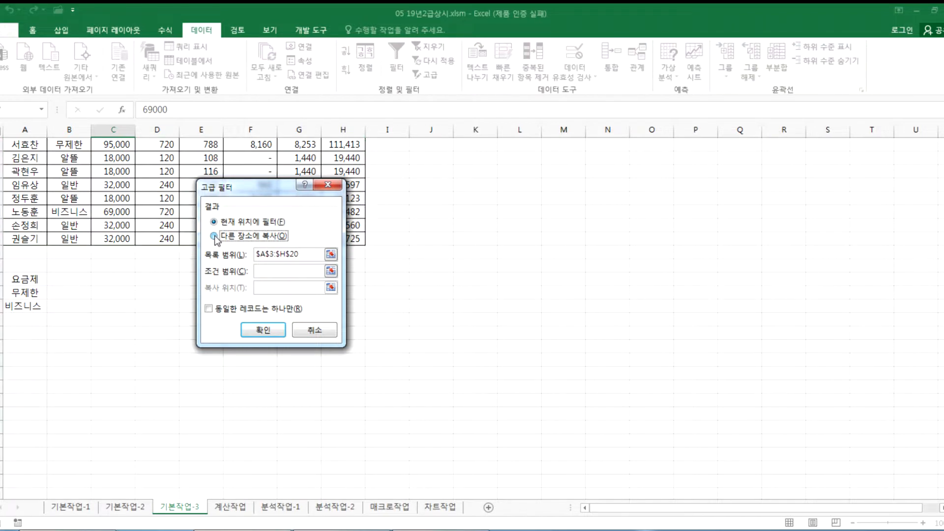
click(270, 273)
drag(27, 280, 26, 306)
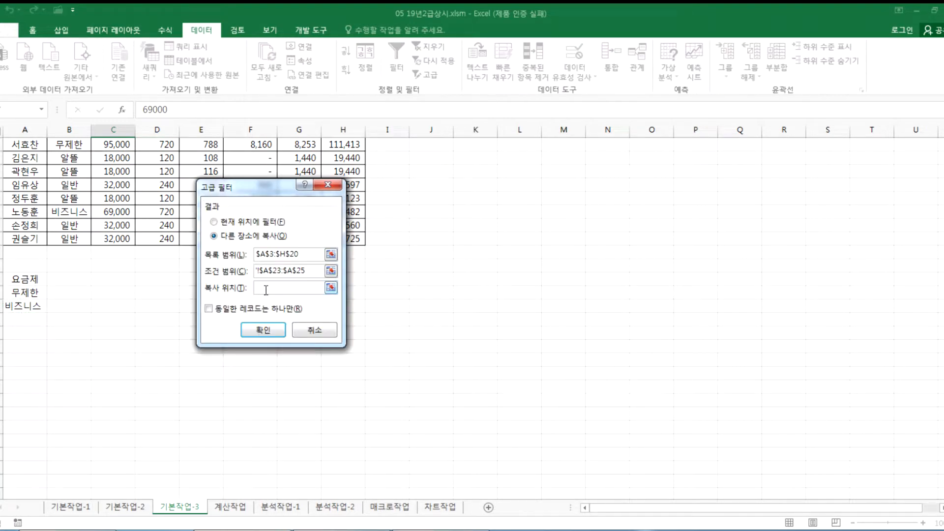
click(24, 335)
click(259, 331)
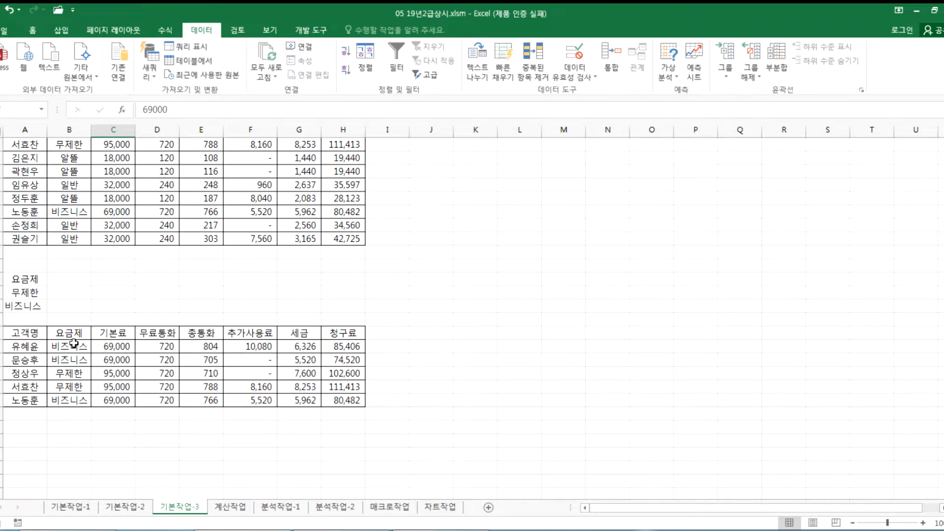
Step: Copy the 요금제 header from B4 into cell J4
scroll(74, 343, up, 3)
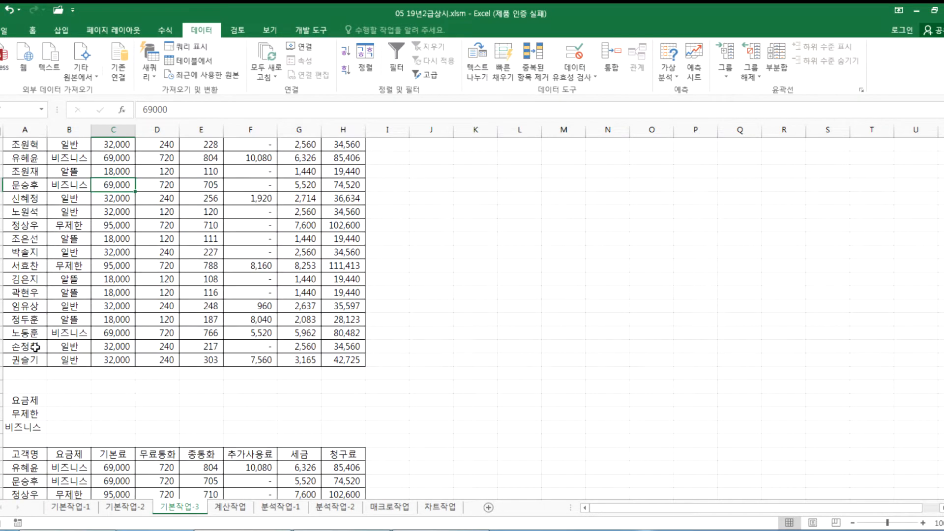
click(31, 403)
drag(31, 403, 29, 426)
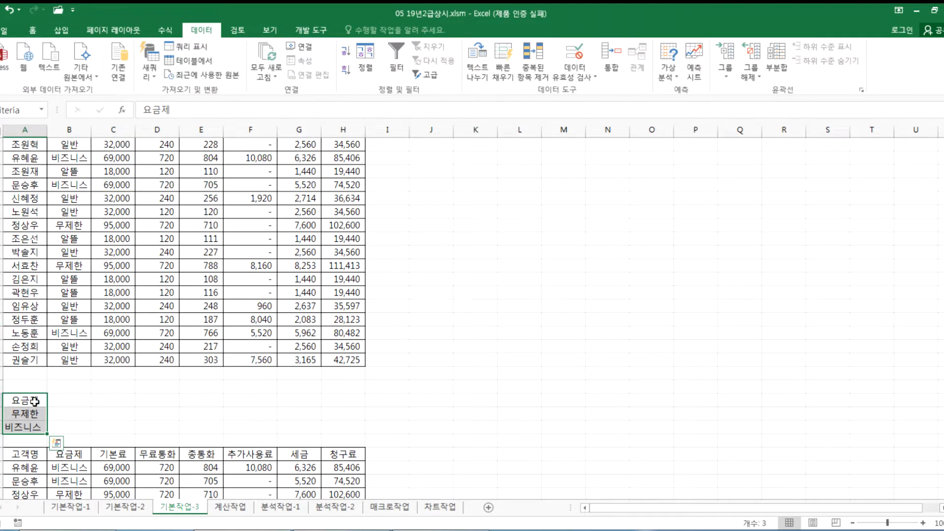
scroll(68, 334, up, 1)
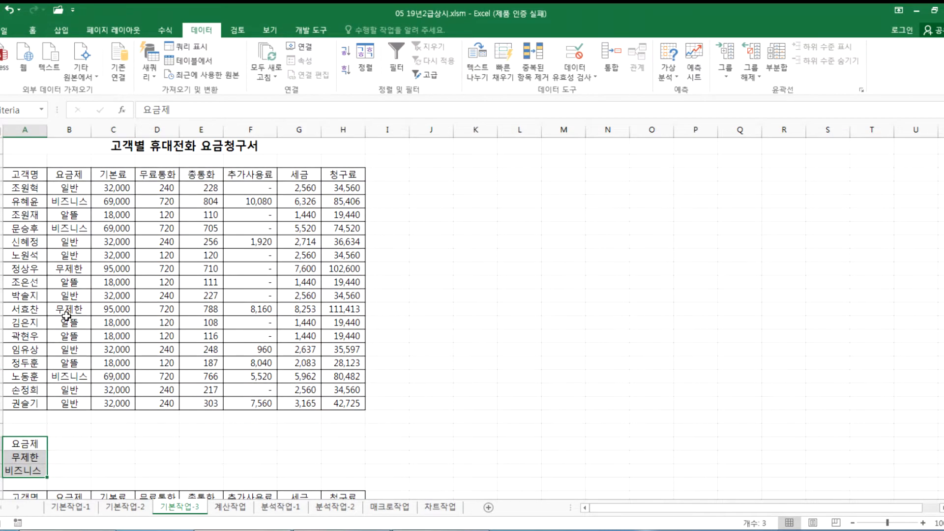
click(64, 176)
key(ctrl+c)
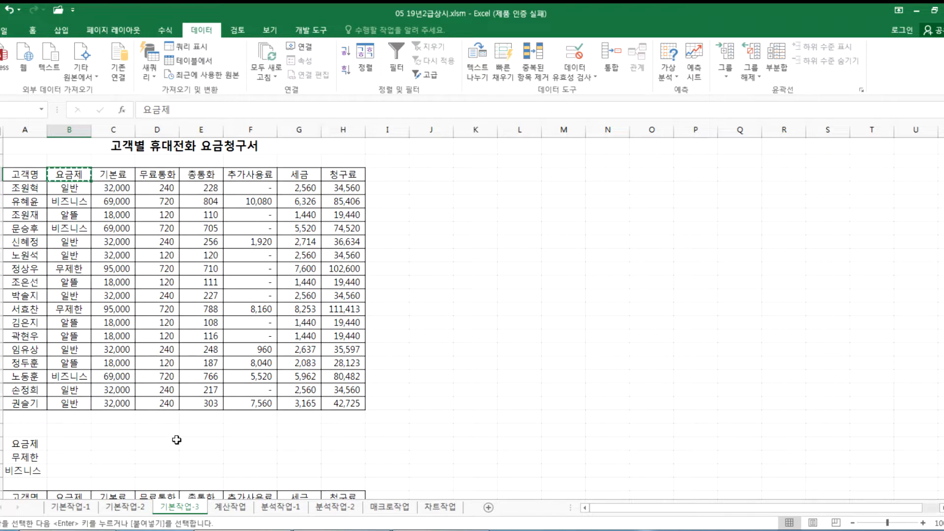
click(430, 175)
key(ctrl+v)
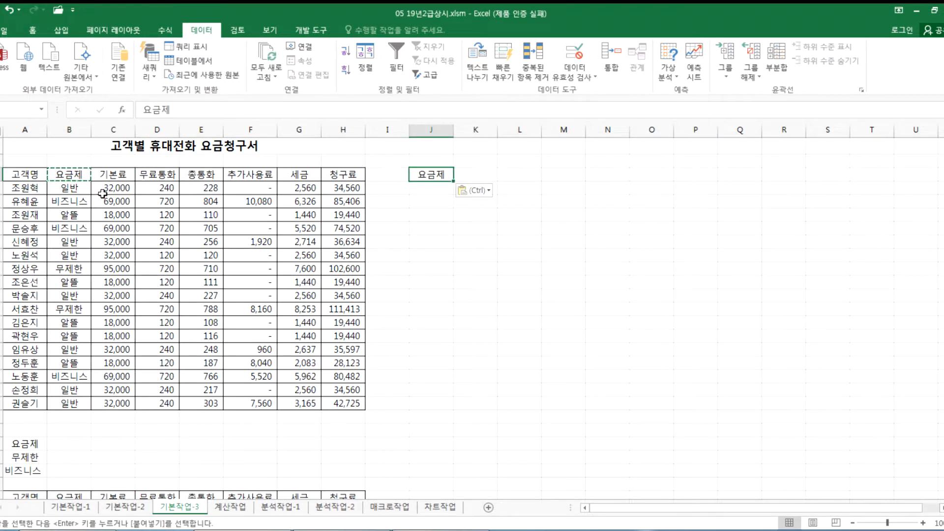
Step: Copy the plan names 무제한 and 비즈니스 into J5 and J6 below it
click(69, 268)
key(ctrl+c)
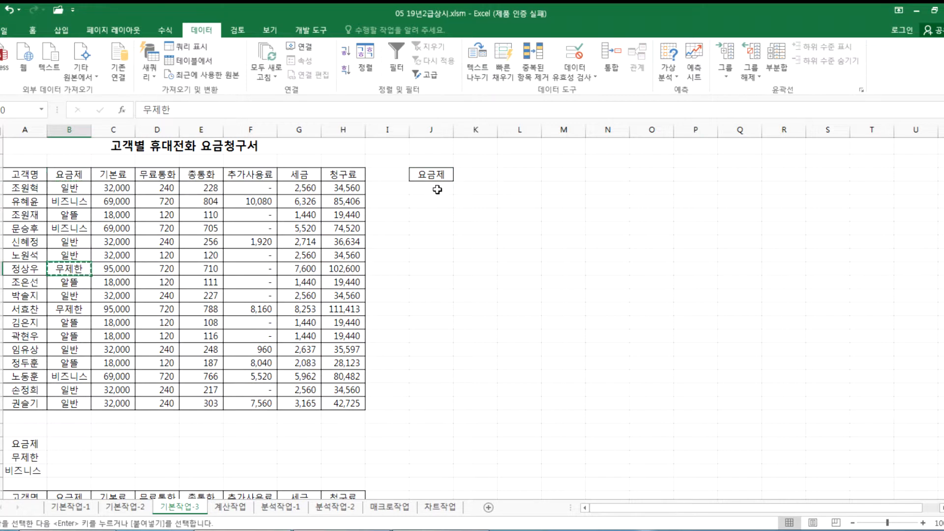
click(437, 190)
key(ctrl+v)
click(73, 228)
key(ctrl+c)
click(430, 201)
key(ctrl+v)
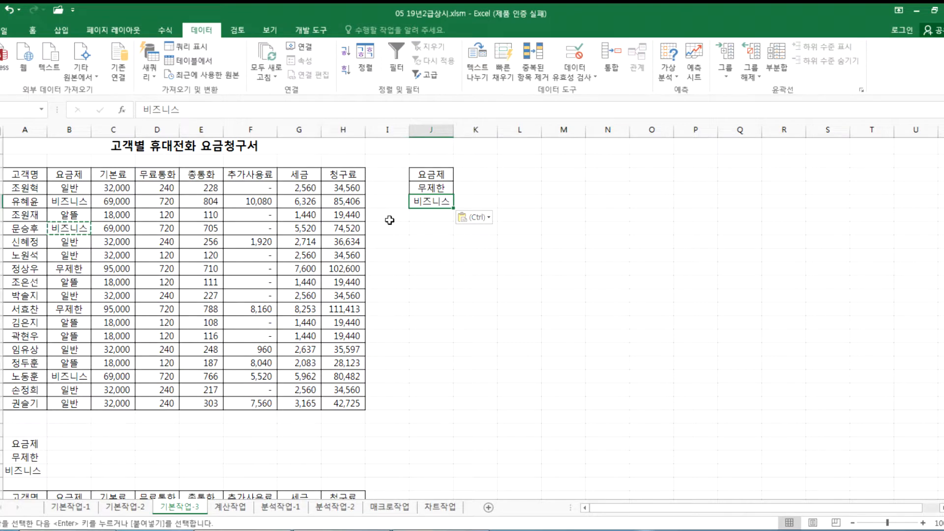
click(431, 243)
scroll(431, 248, up, 2)
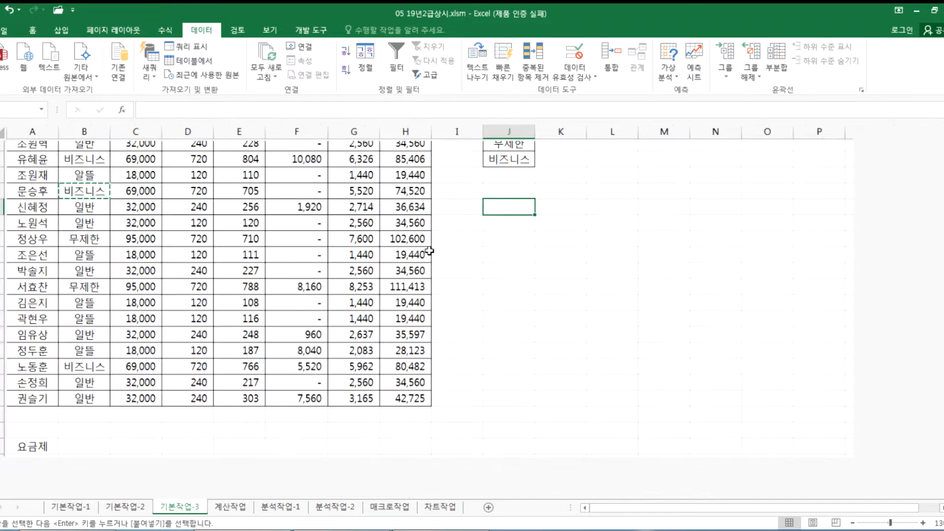
scroll(429, 250, up, 1)
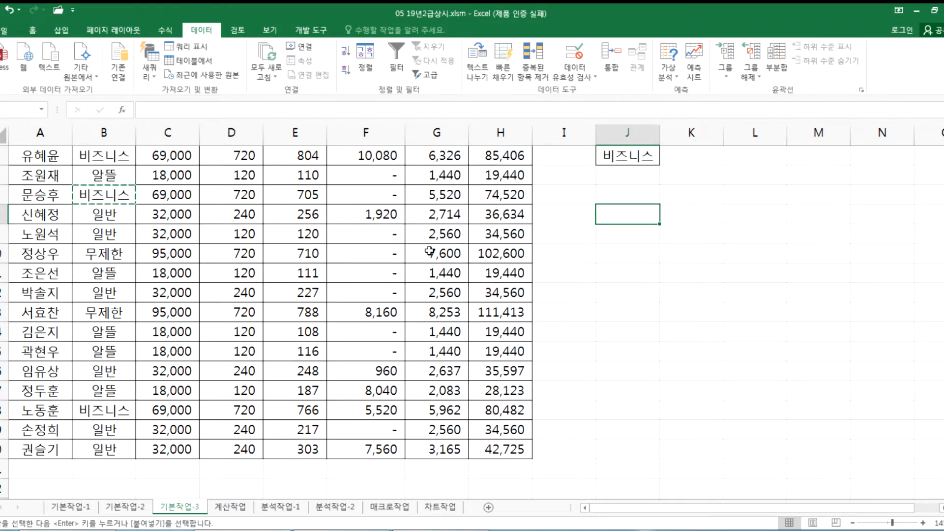
text(비즈니스)
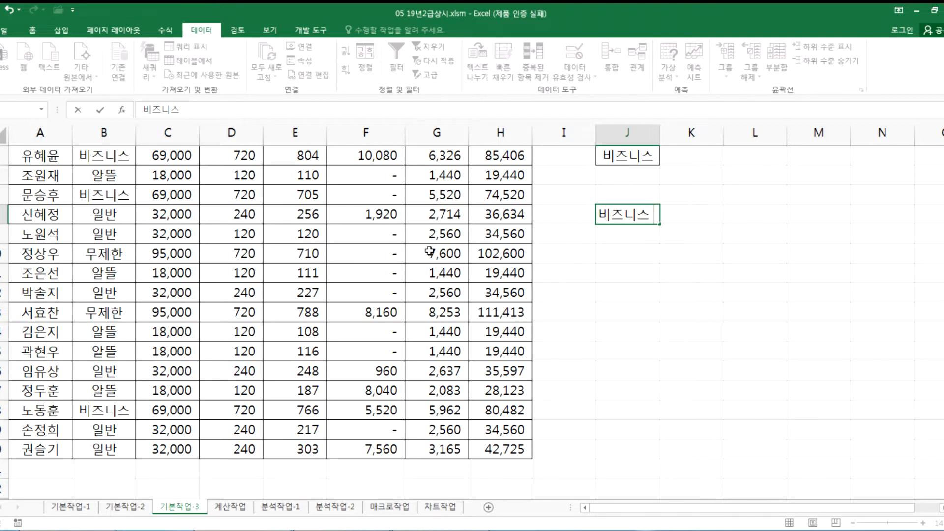
key(Escape)
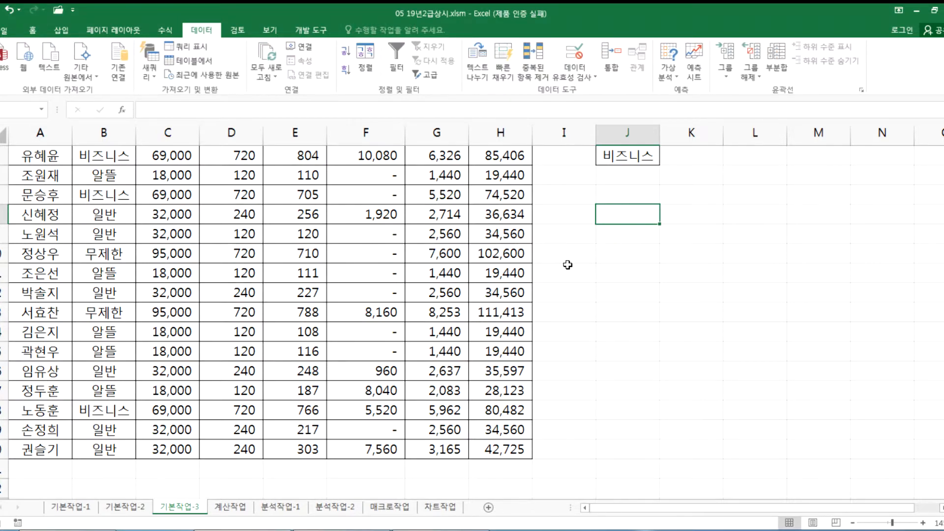
scroll(567, 265, up, 1)
scroll(567, 265, down, 3)
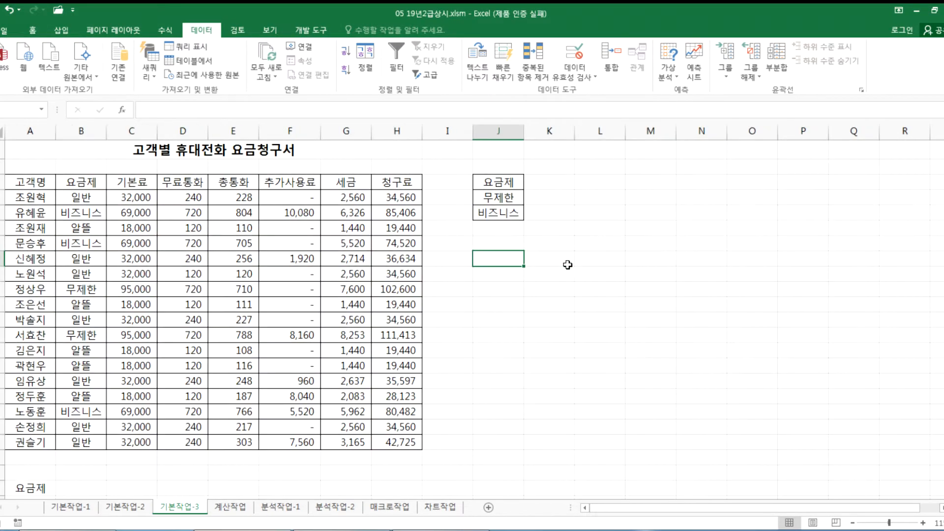
scroll(568, 264, down, 4)
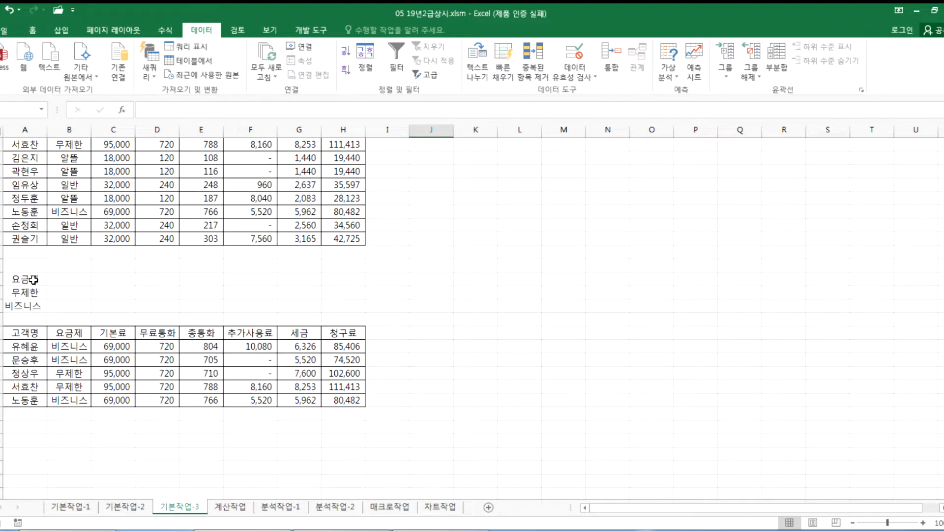
drag(33, 279, 25, 306)
ctrl+scroll(24, 303, up, 2)
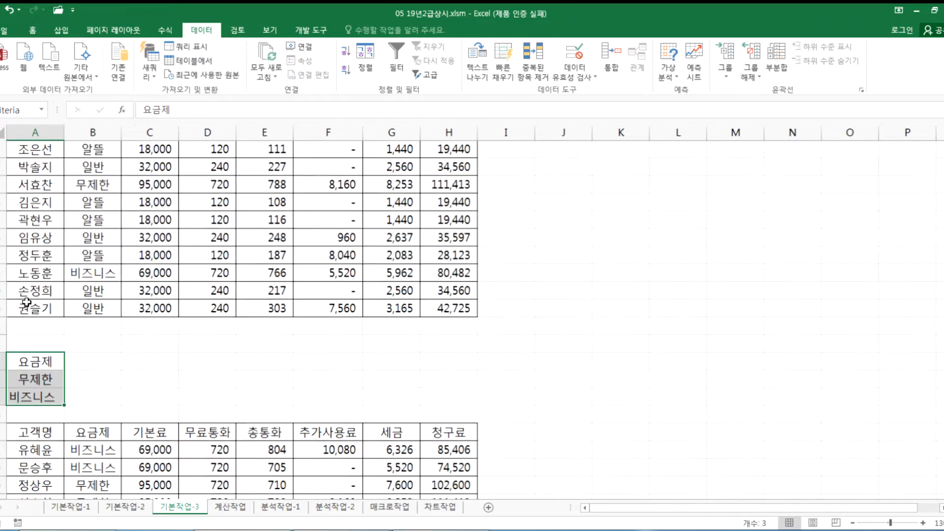
Step: Try left and right alignment on the criteria cells and confirm the 비즈니스 entry
click(32, 30)
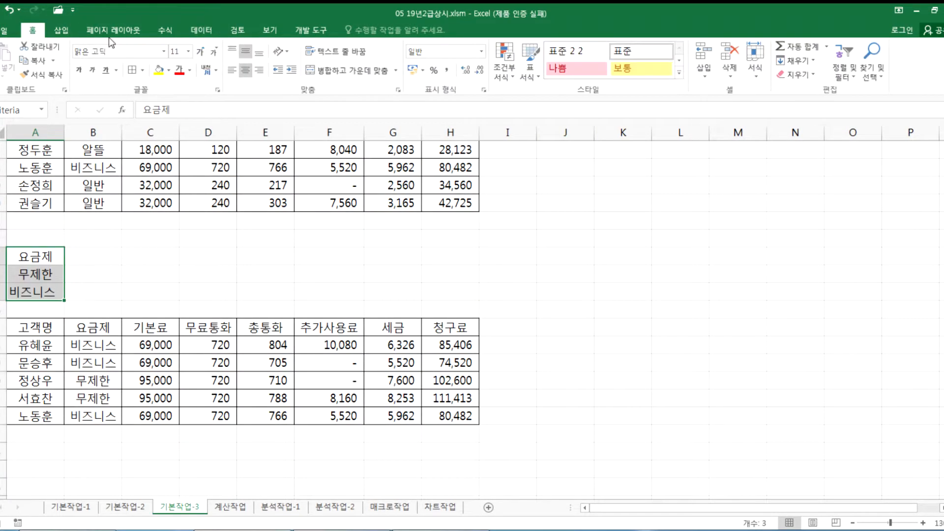
click(232, 71)
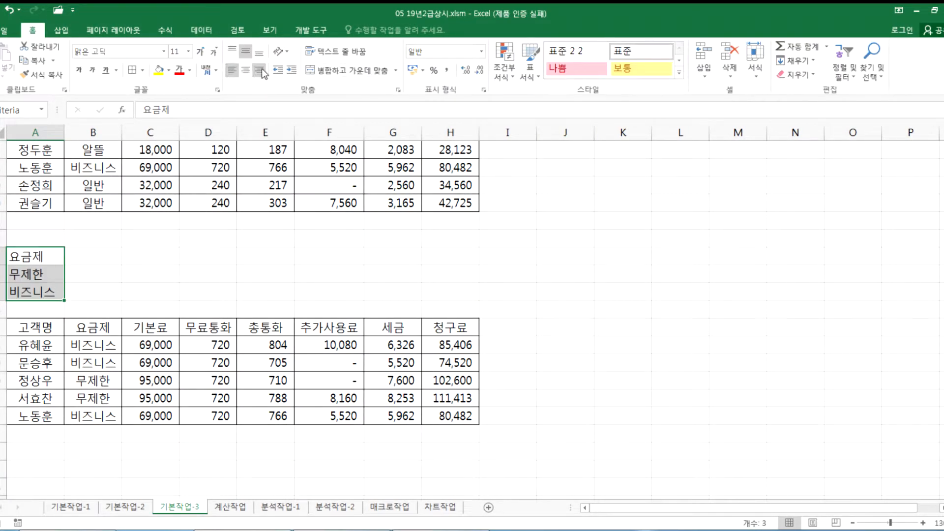
click(259, 70)
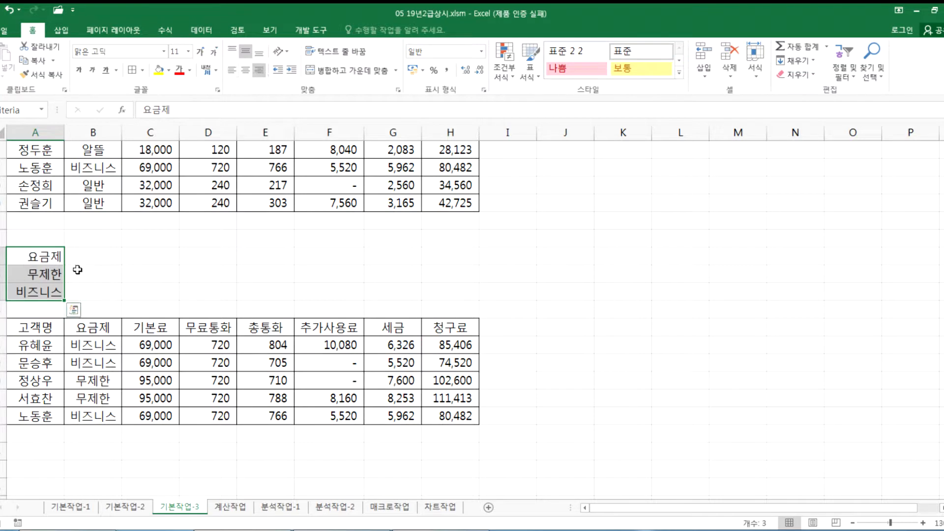
double_click(53, 293)
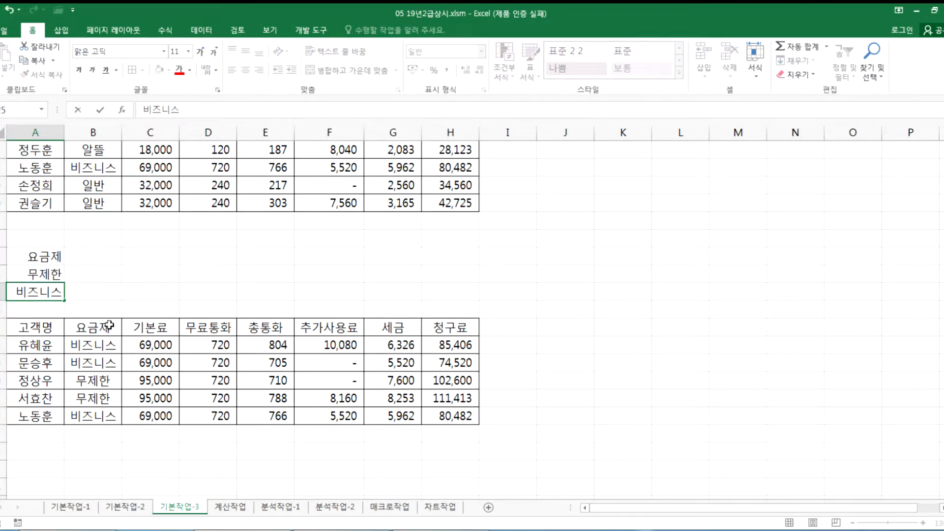
click(127, 275)
Step: Select the 요금제, 무제한, 비즈니스 cells in A23:A25 and centre-align them
drag(44, 257, 56, 296)
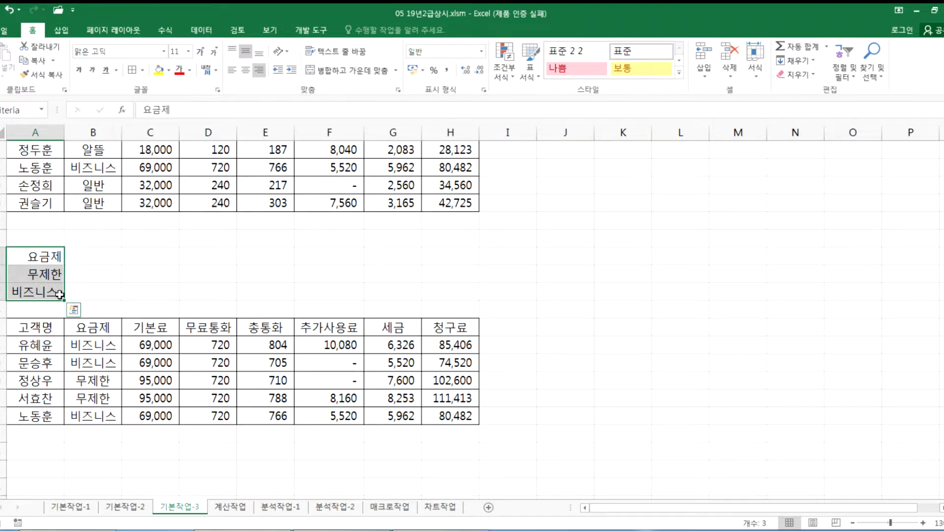
click(231, 69)
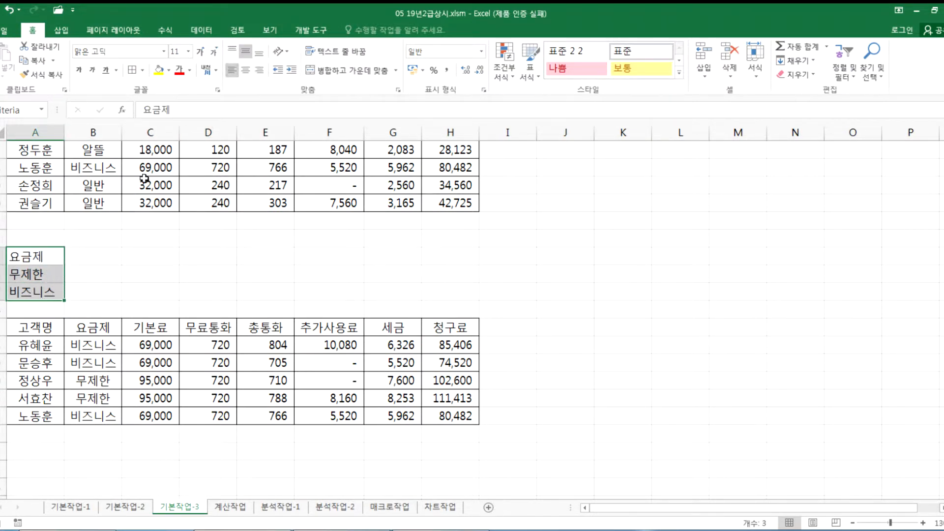
click(259, 70)
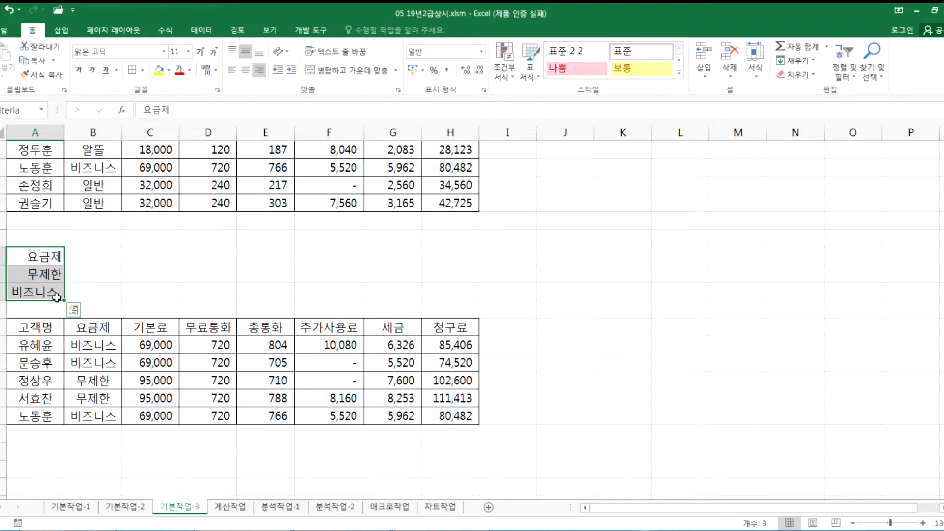
double_click(57, 297)
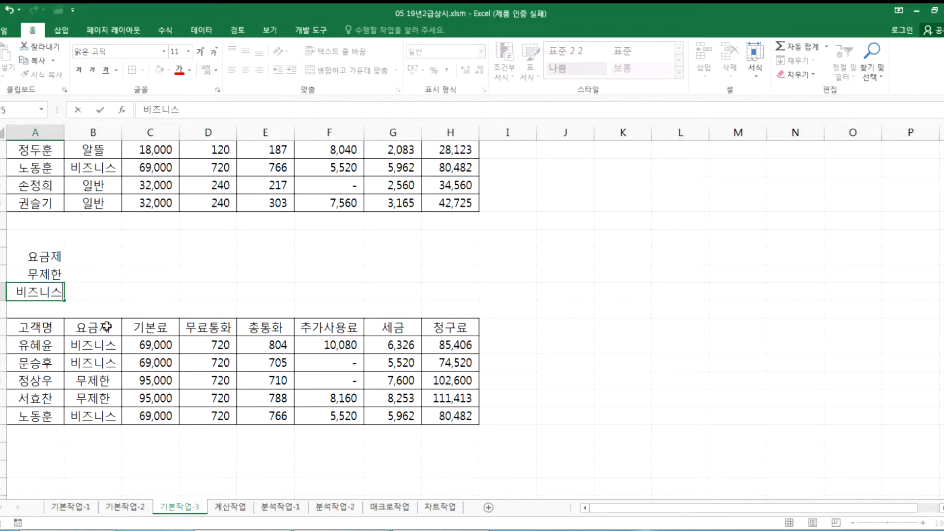
click(133, 274)
drag(42, 256, 35, 292)
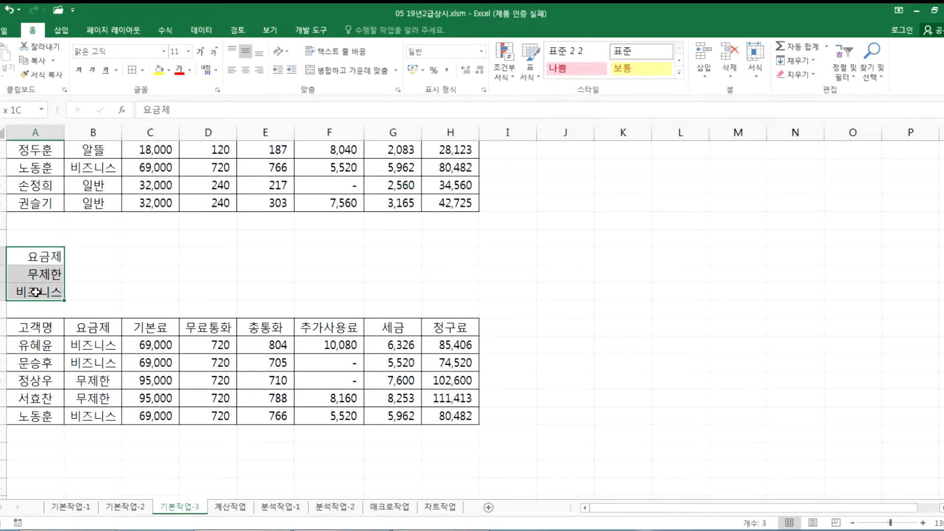
click(245, 69)
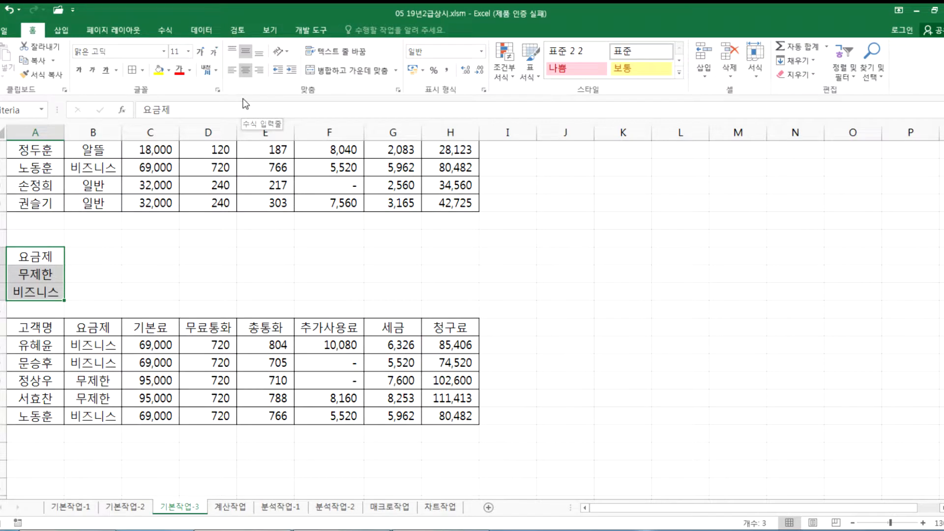
click(288, 258)
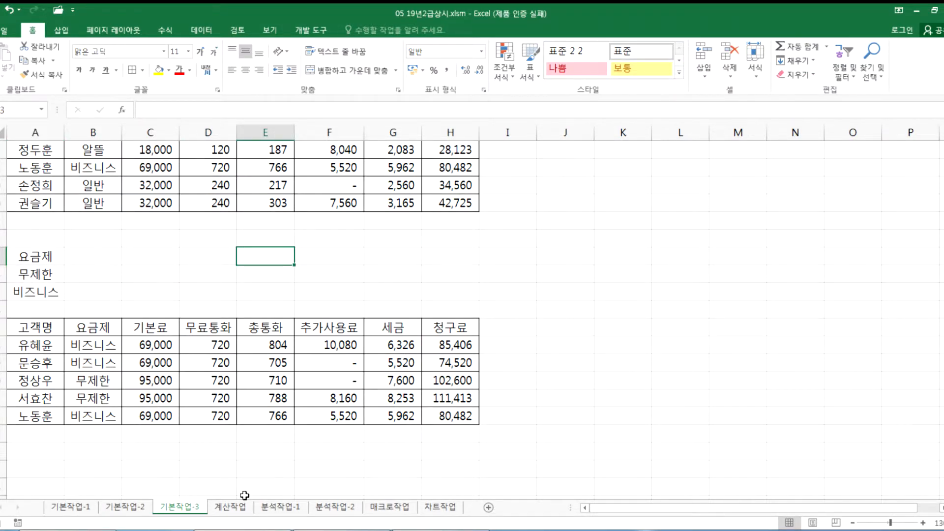
Step: Show the 계산작업 sheet with the ribbon collapsed and the tables zoomed in
click(230, 507)
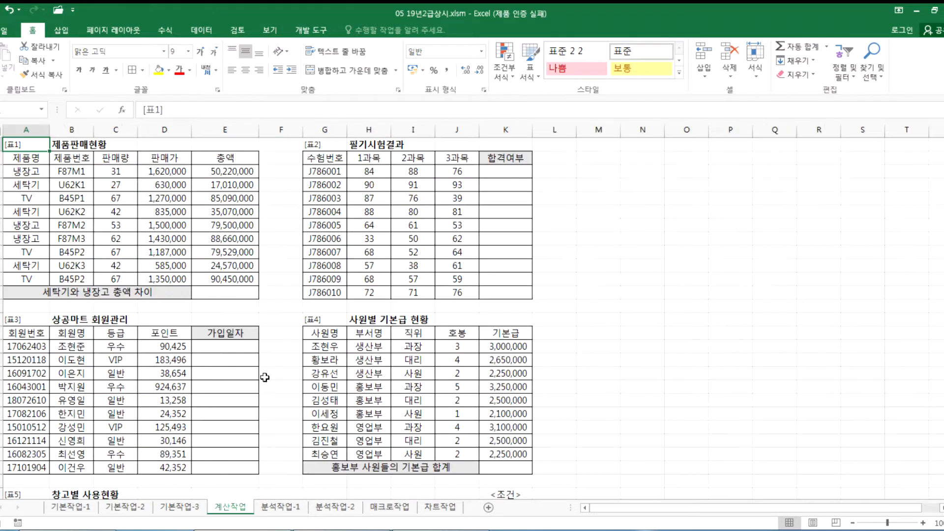
double_click(31, 31)
ctrl+scroll(33, 186, up, 4)
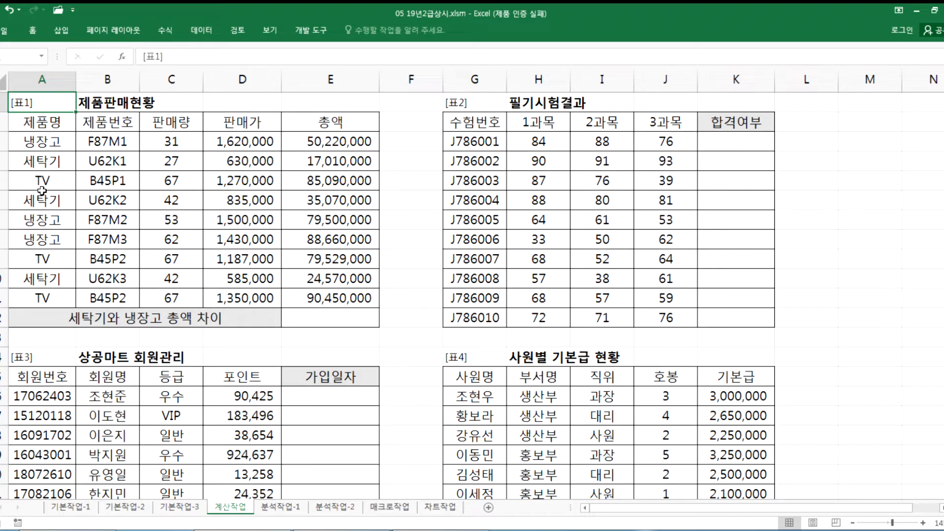
Step: Launch Notepad as a narrow window beside the 제품판매현황 table, leaving column E visible
click(408, 530)
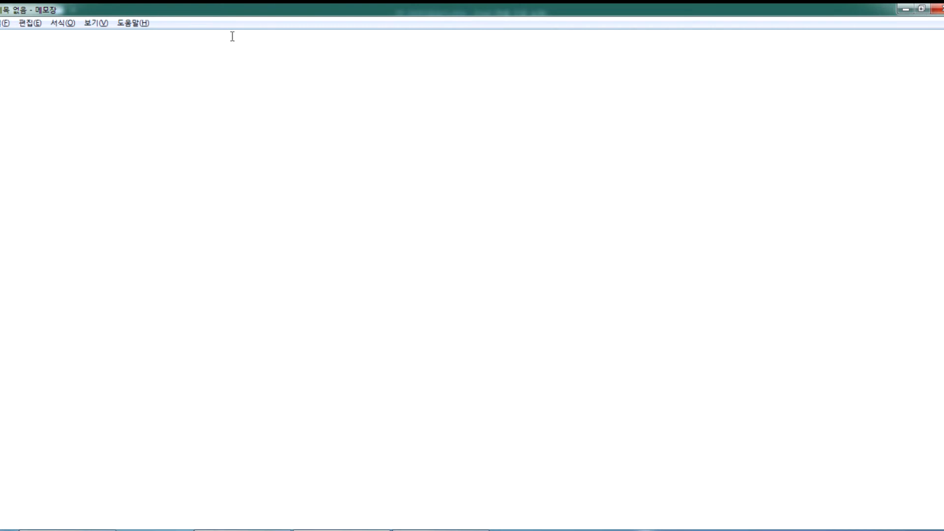
drag(249, 11, 618, 41)
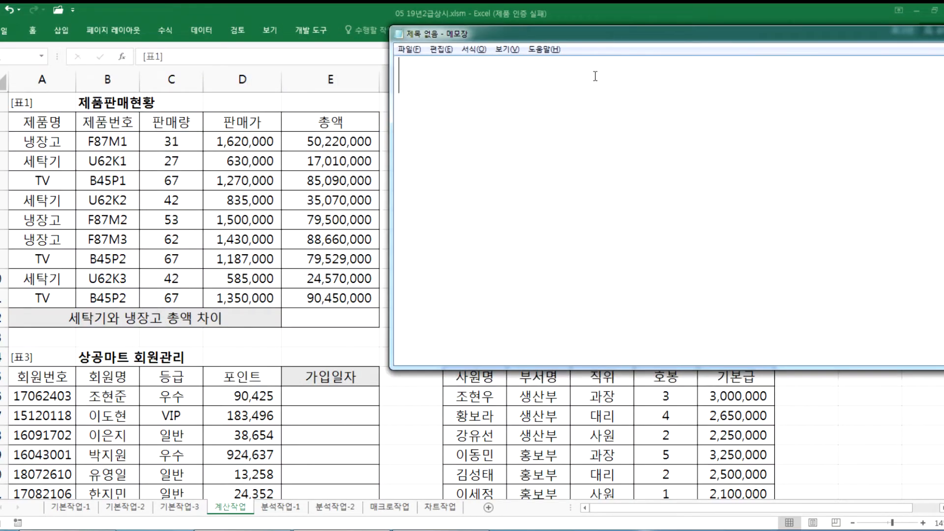
drag(391, 91, 631, 101)
drag(699, 38, 436, 24)
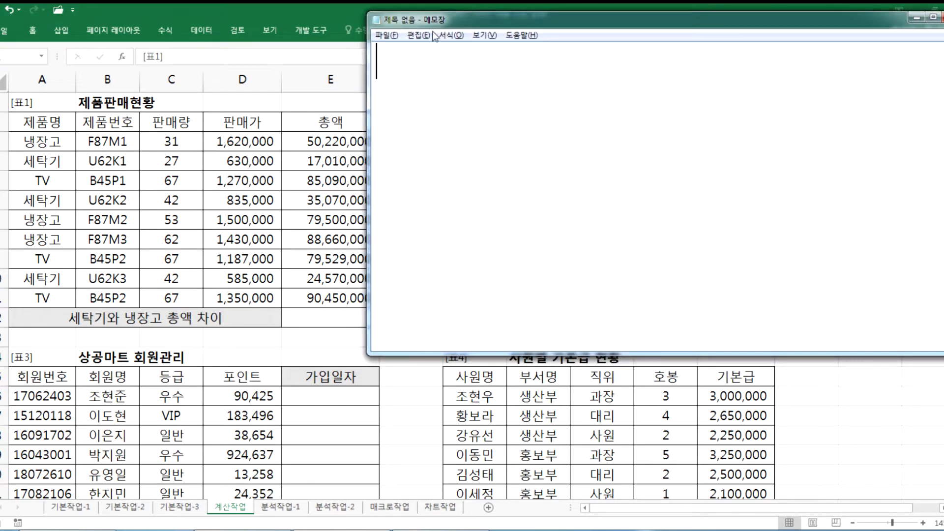
drag(370, 100, 392, 100)
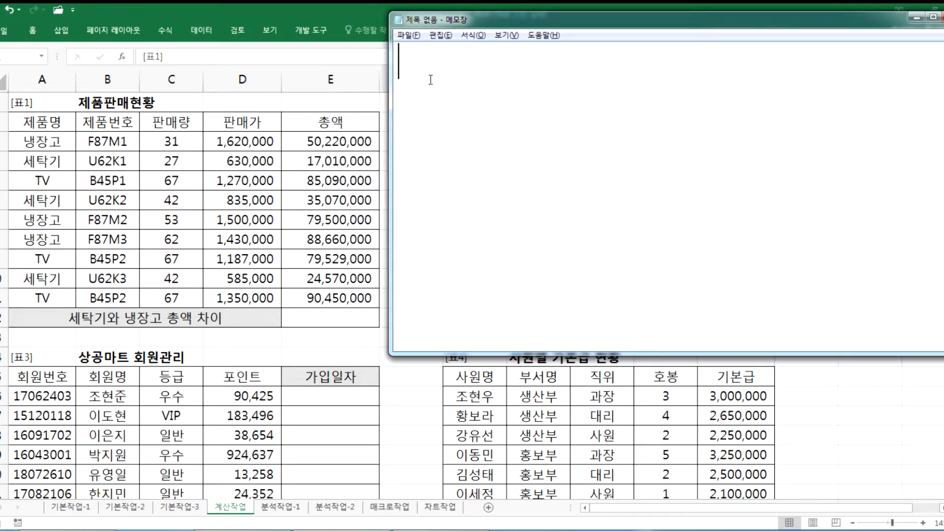
Step: Type the heading 계산작업 in Korean input mode and leave a blank line
text(er)
key(BackSpace)
key(BackSpace)
key(Hangul)
text(계산작ㅇ더)
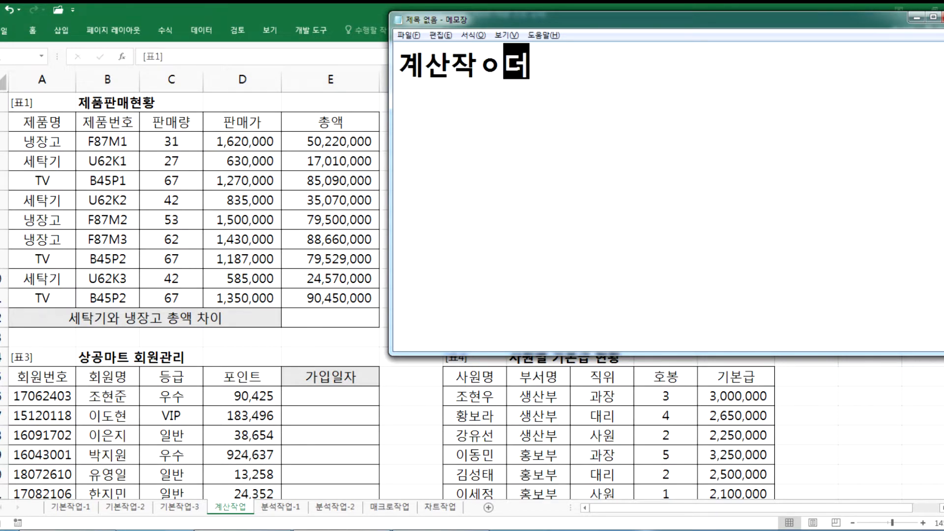
key(BackSpace)
key(BackSpace)
text(ㅓㅂ)
key(Return)
key(Return)
Step: Write 문제1) on the absolute 세탁기–냉장고 총액 difference, with hint 'ABS, SUMIF 함수를 사용'
text(문제1) )
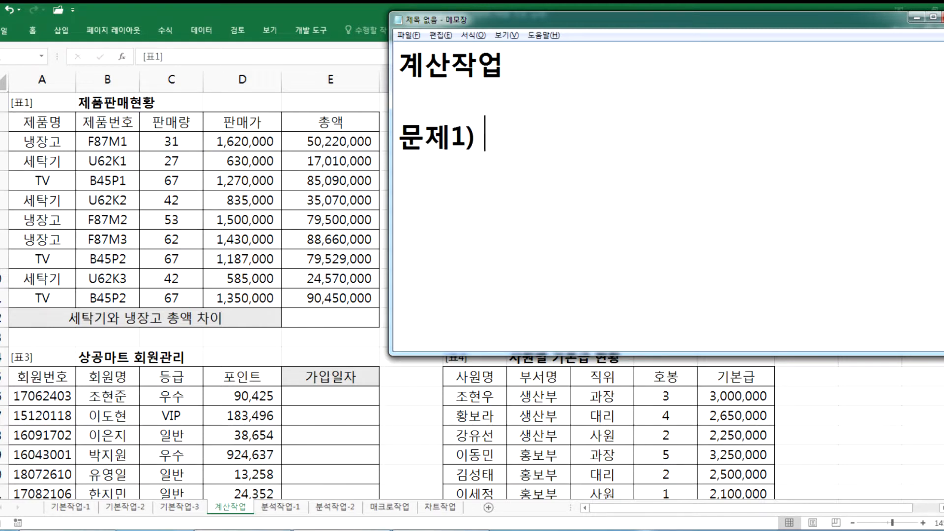
text(세탁)
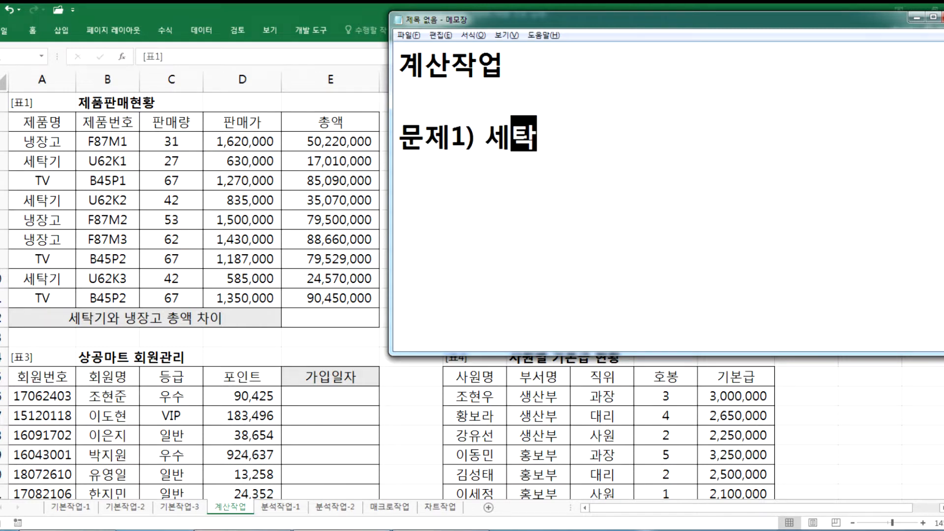
text(기와 내ㅇ장고)
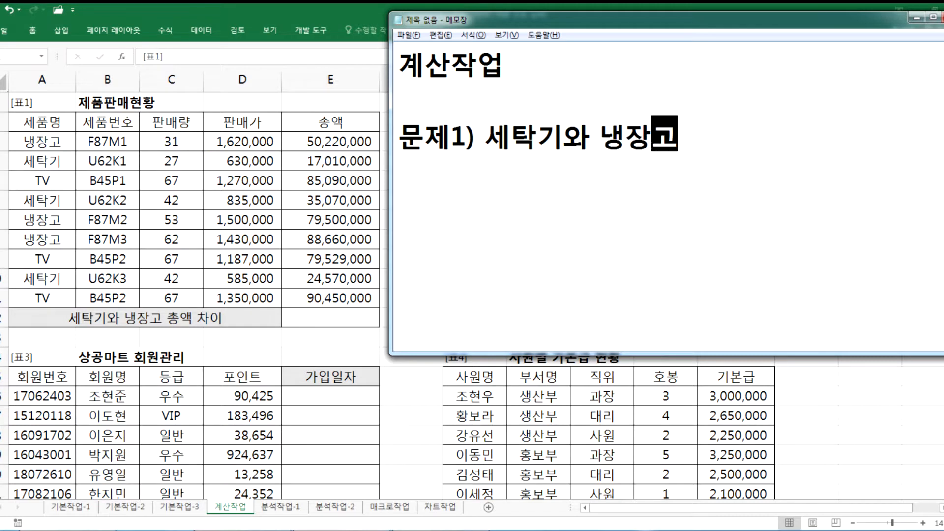
text(인 제)
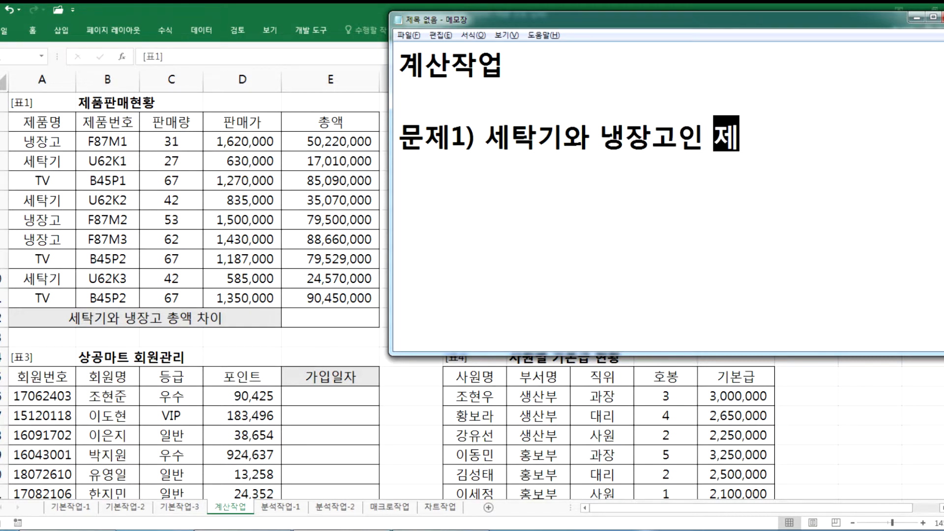
text(품의 초ㅇ액)
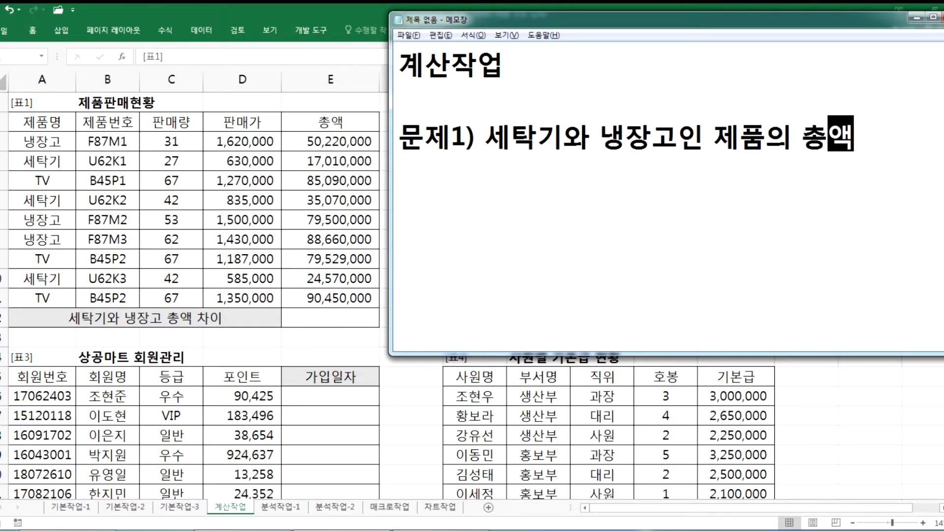
text(의 차이를 겟)
text(산)
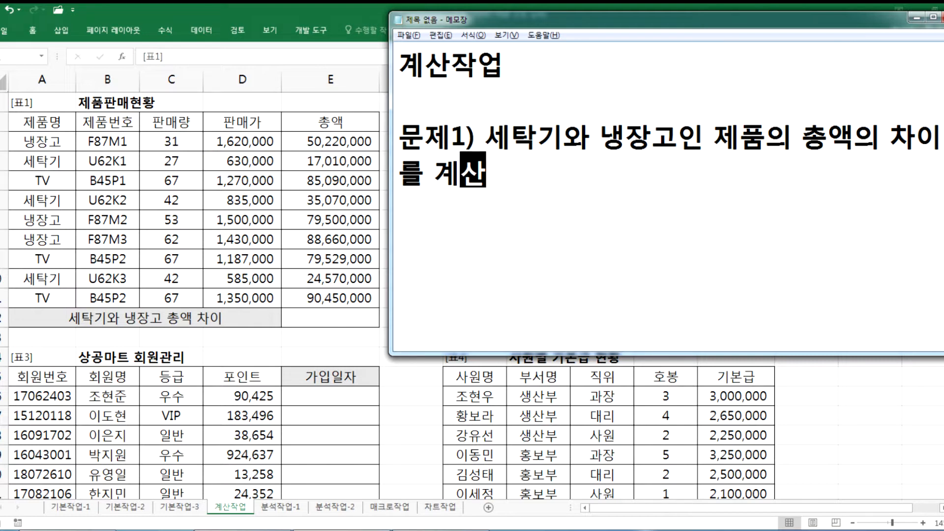
text(,)
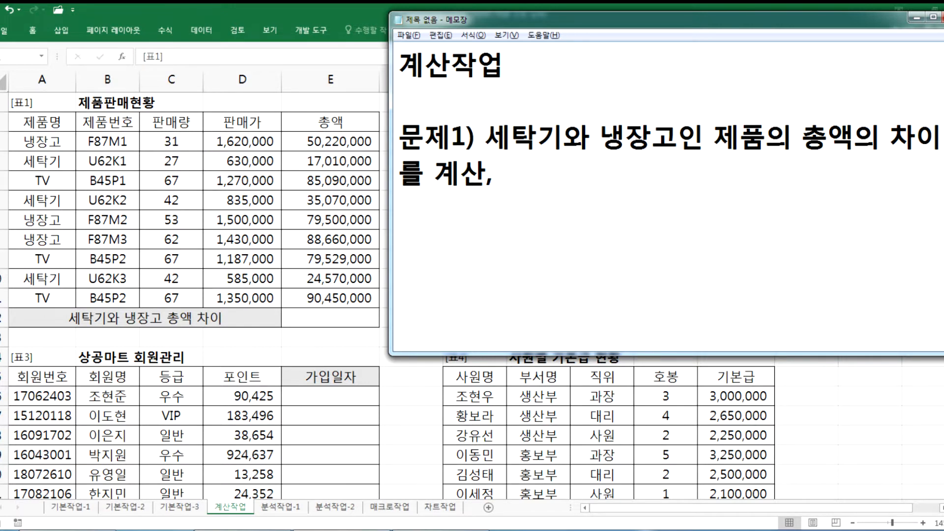
text(\\\\)
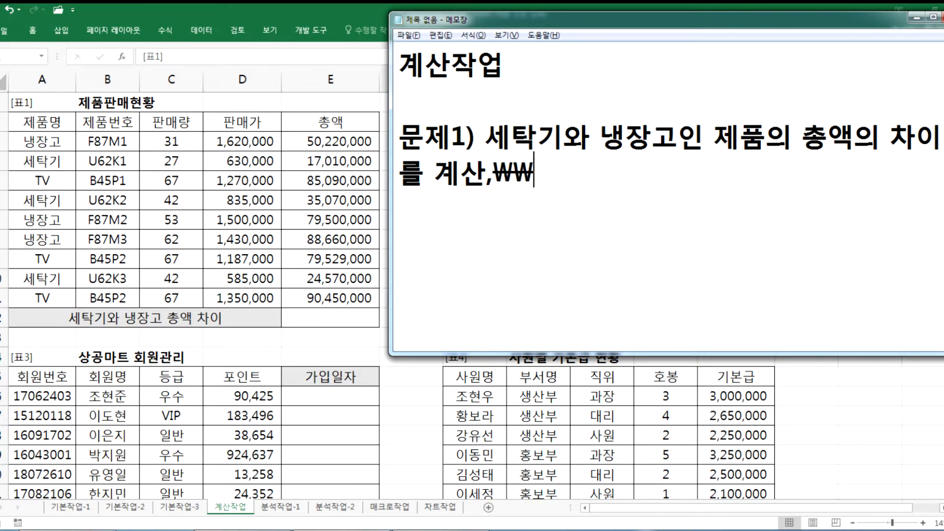
key(BackSpace)
key(BackSpace)
key(BackSpace)
key(BackSpace)
key(BackSpace)
text(를 )
text(절대값으로)
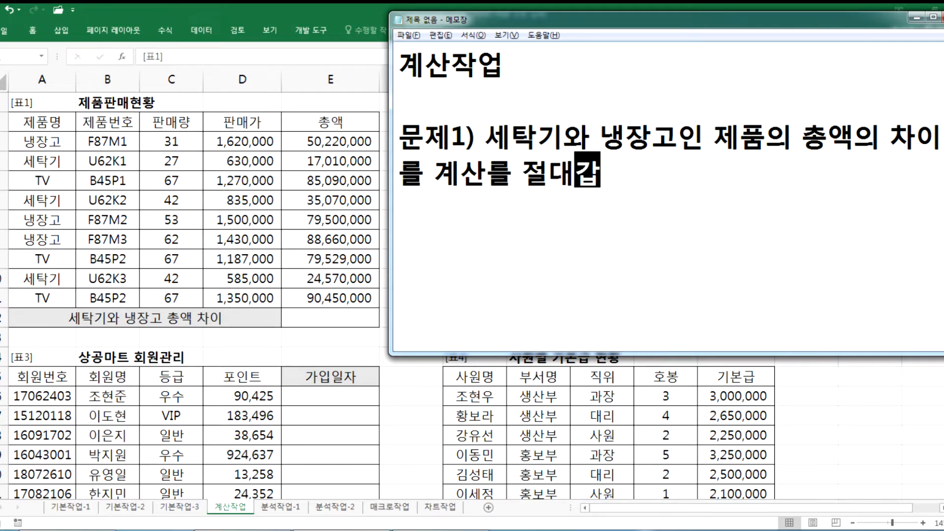
text( 표시)
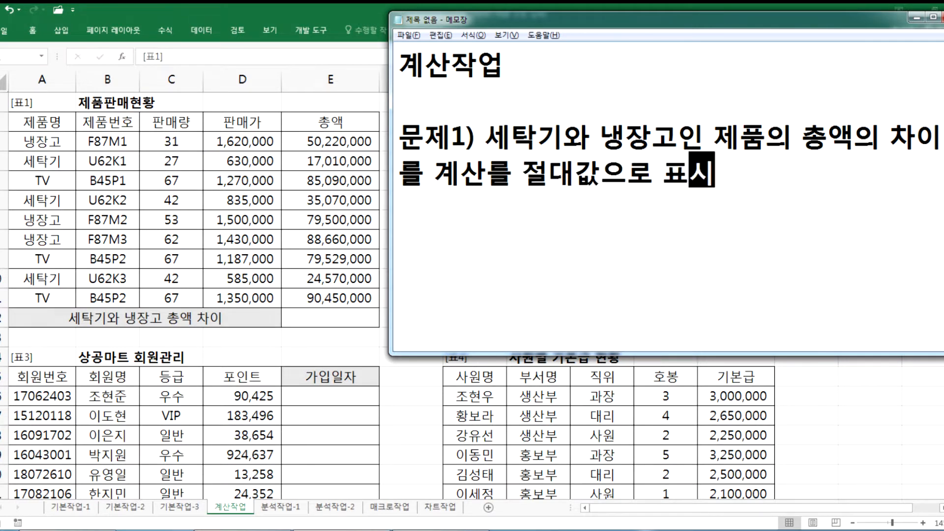
key(Return)
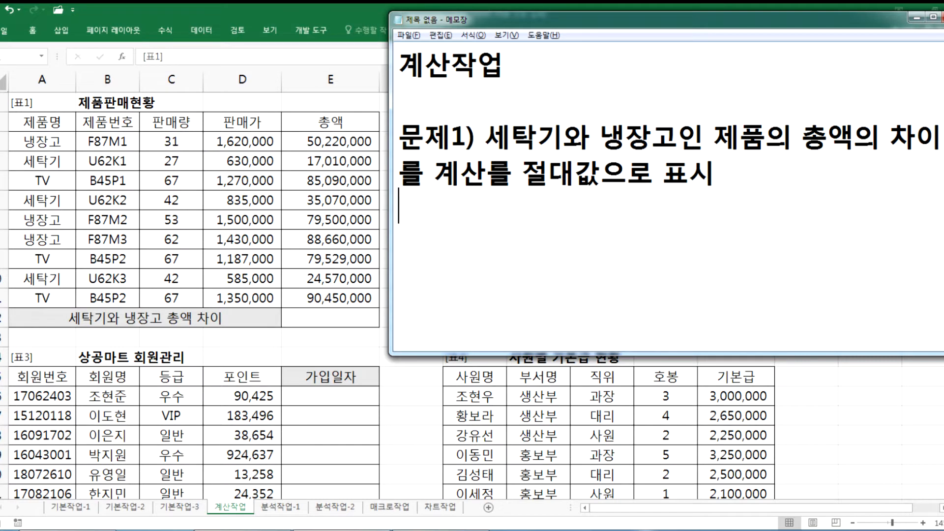
text(ABS, SUMIF)
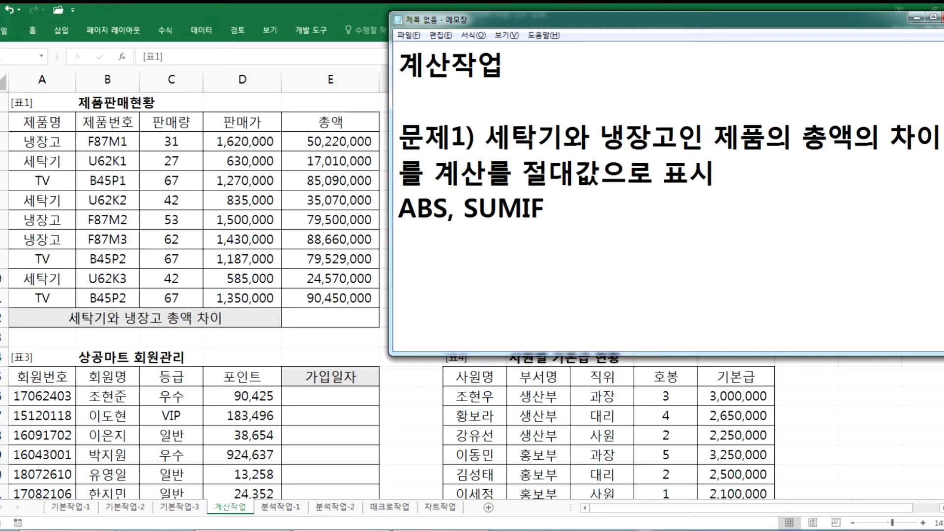
text( 함수를 사용)
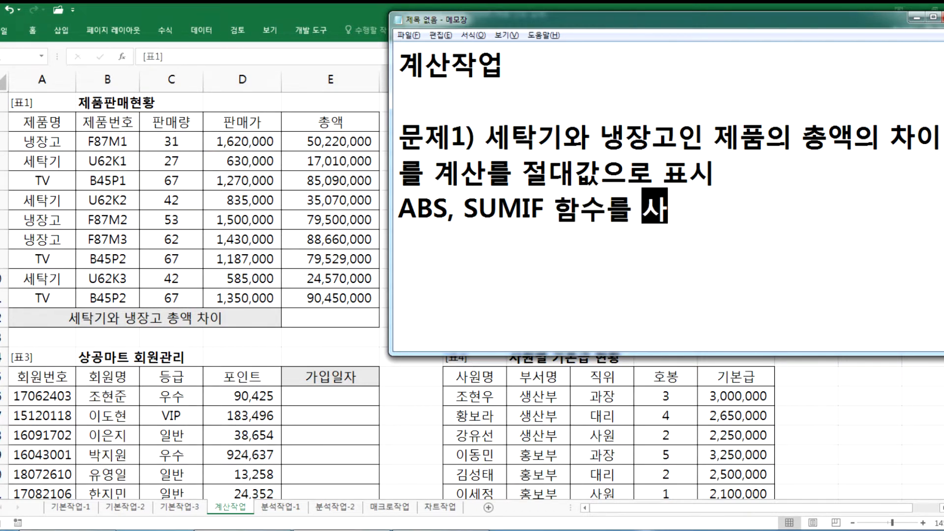
key(Return)
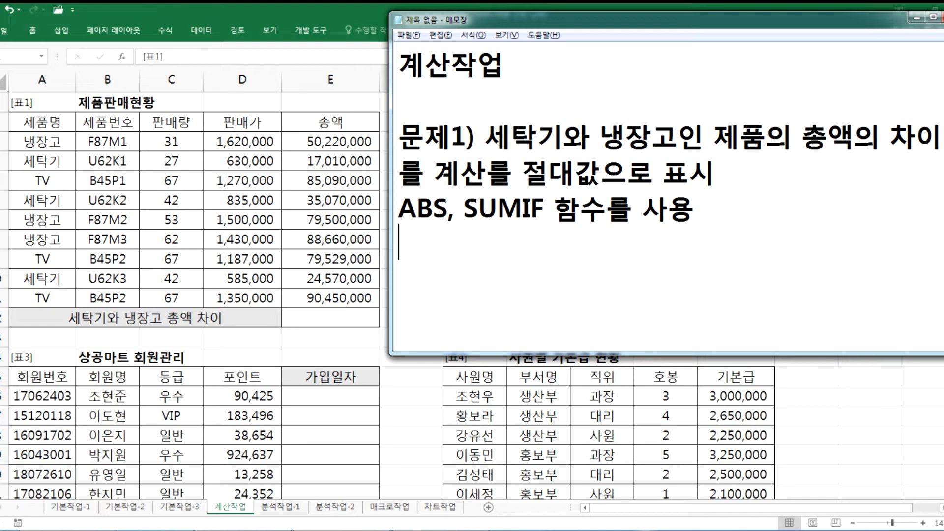
Step: Add the hint line '* 차이 = 큰 값 - 작은 값' below the function note
text(*)
key(Return)
key(Return)
key(Up)
key(Up)
key(Delete)
key(End)
text(차)
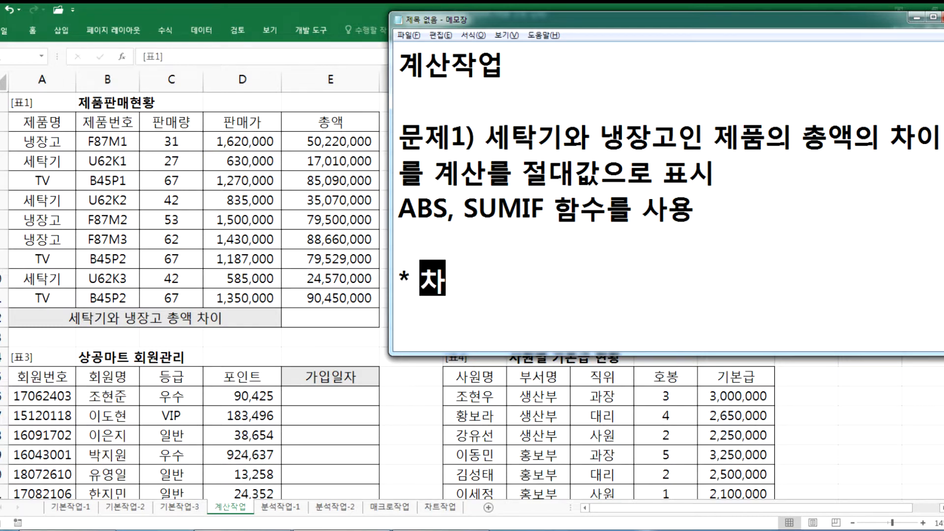
text(이 = )
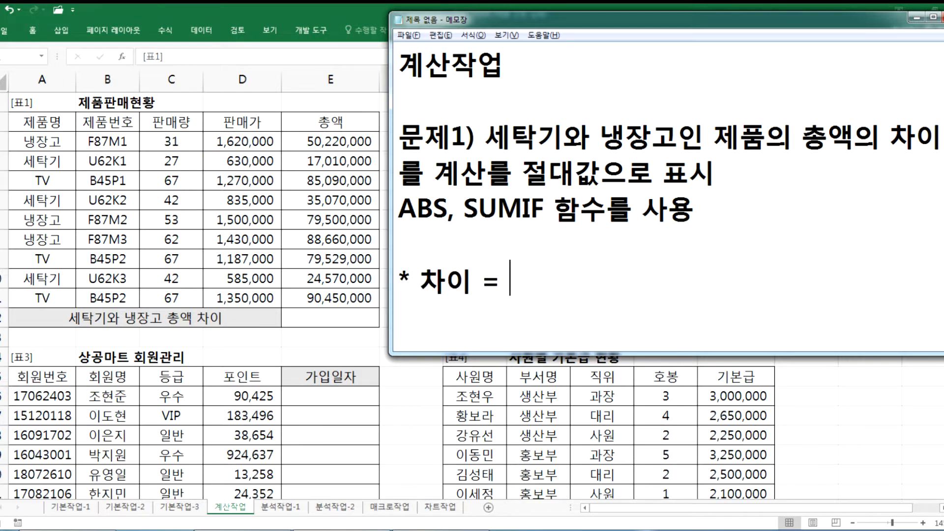
text(큰 값)
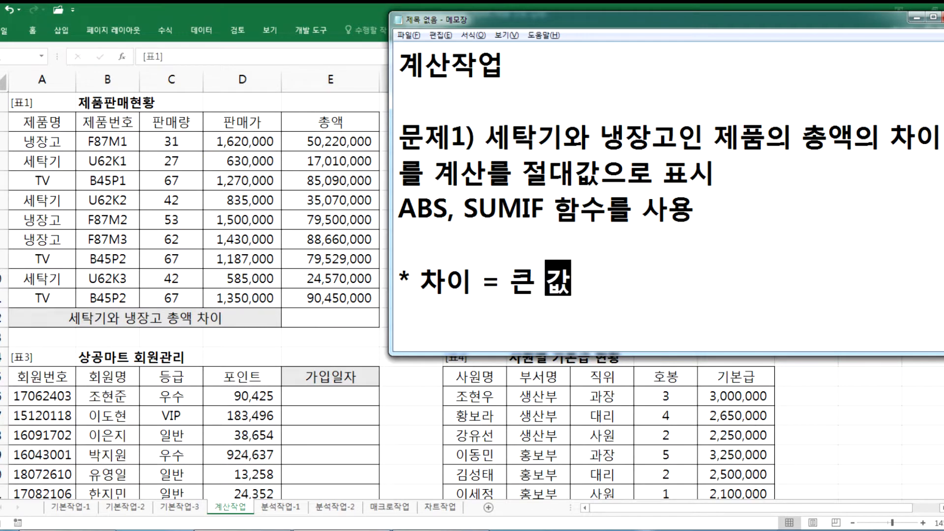
text( - 작은 값)
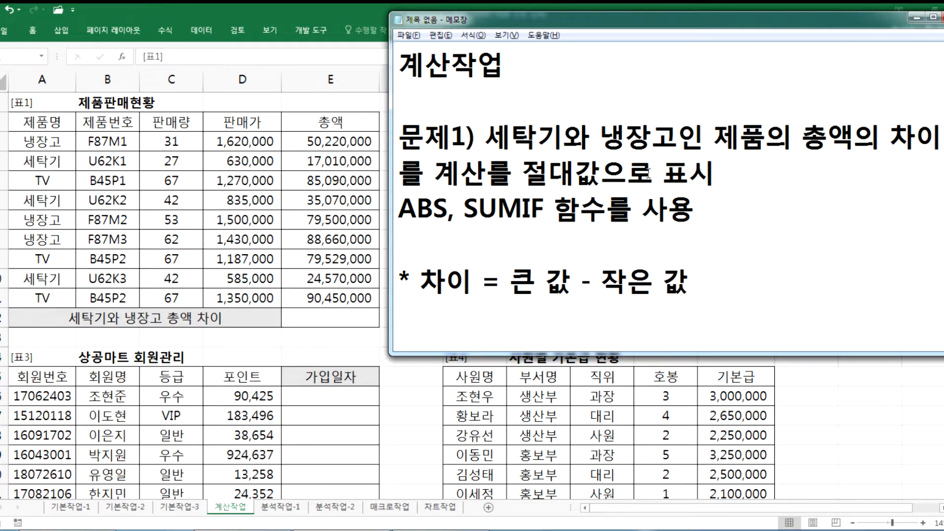
Step: Change 절대값 to 절대값(양수) and add an empty line at the end
click(600, 178)
text((양수))
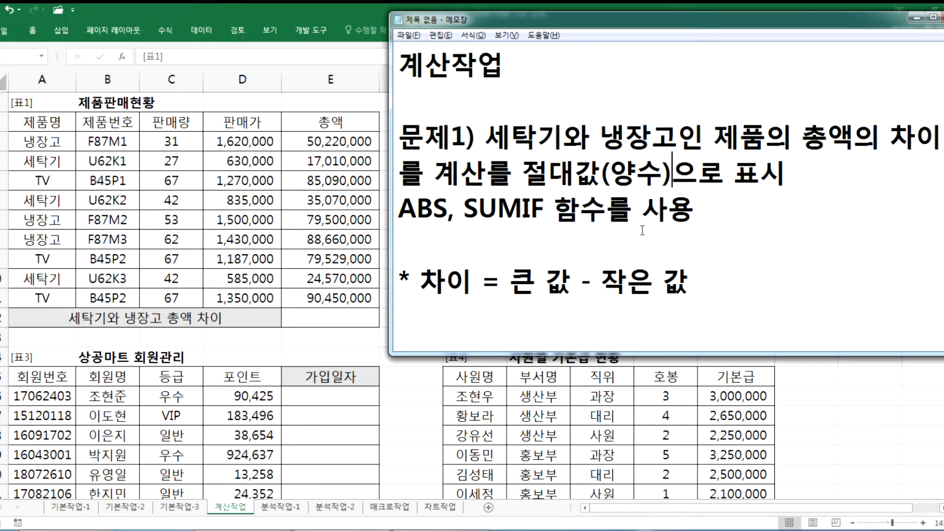
click(768, 312)
key(Return)
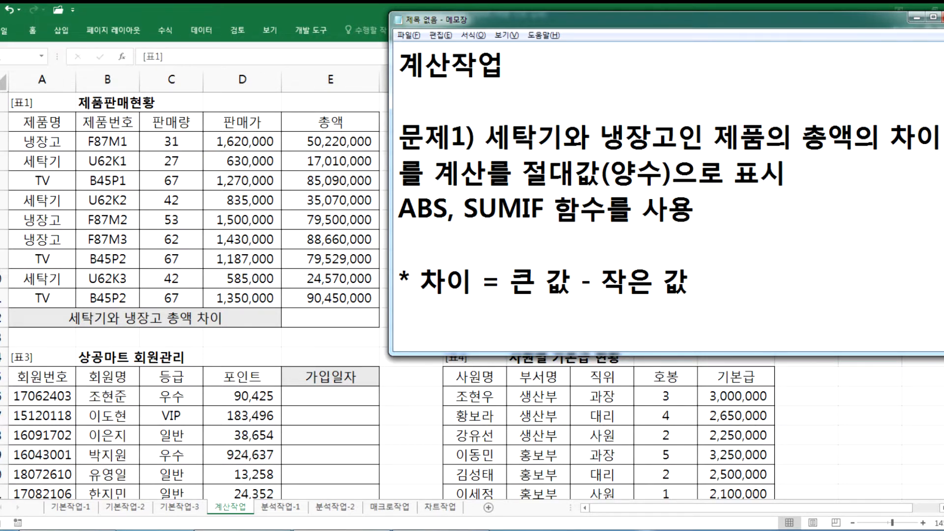
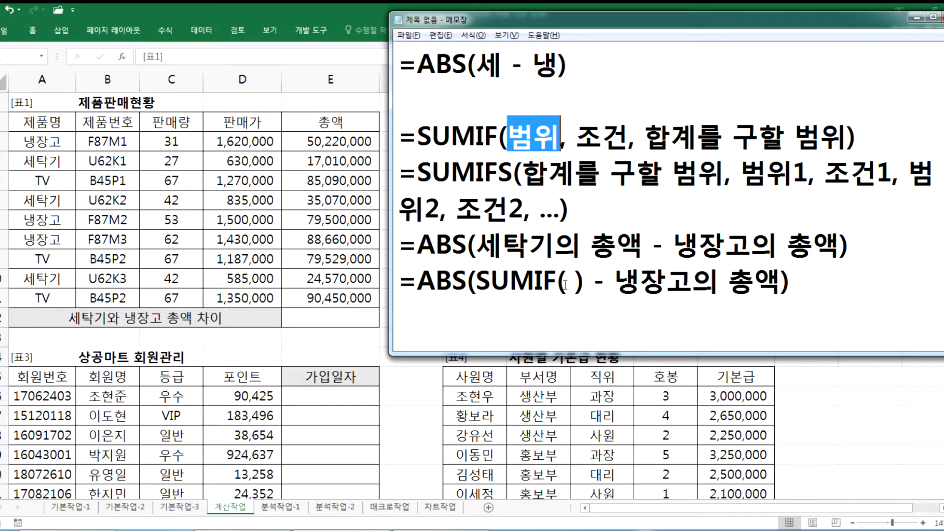
Step: Confirm the product names in A3:A11 and enter A3:A11 as the SUMIF range
click(48, 142)
drag(48, 142, 47, 299)
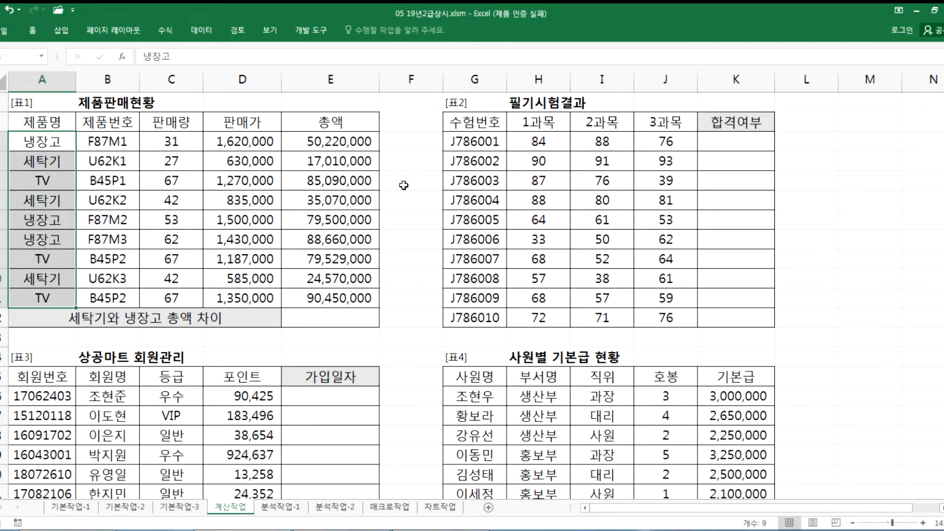
key(alt+Tab)
click(567, 279)
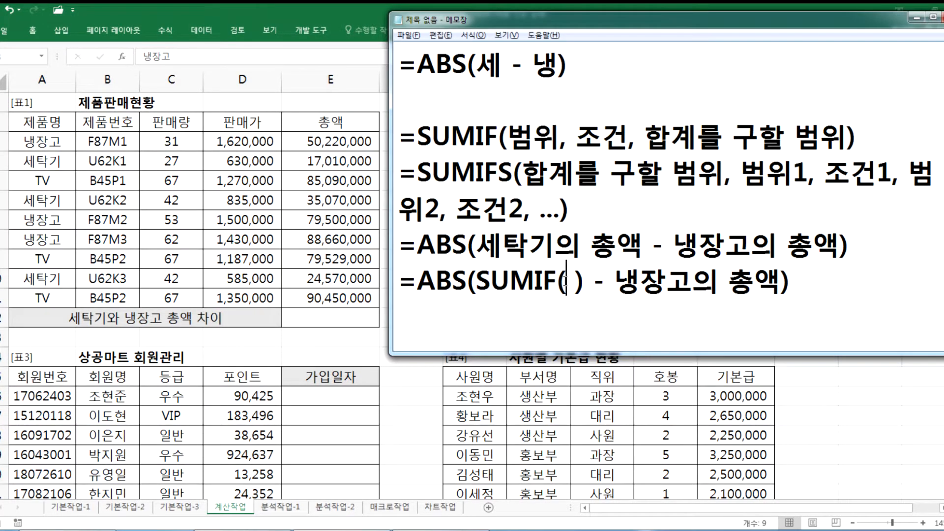
text(ㅂ)
key(BackSpace)
text(A3:)
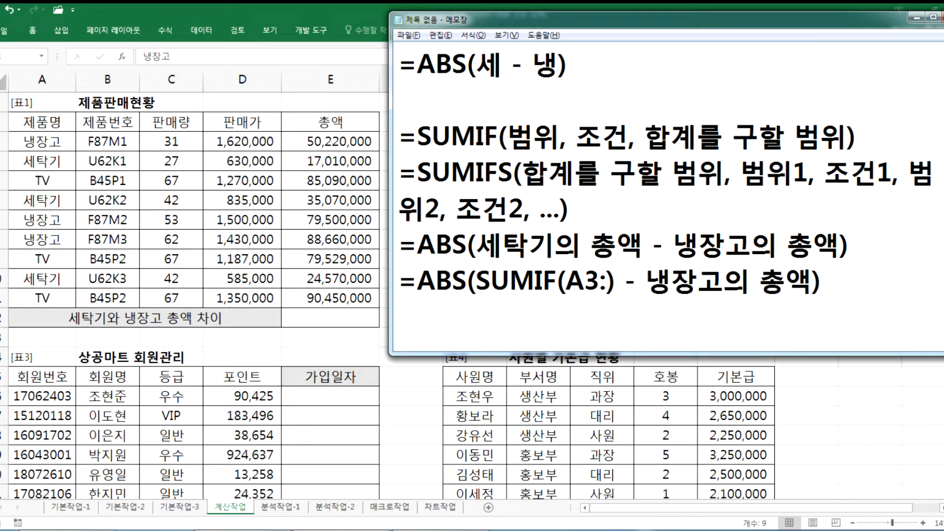
text(A11)
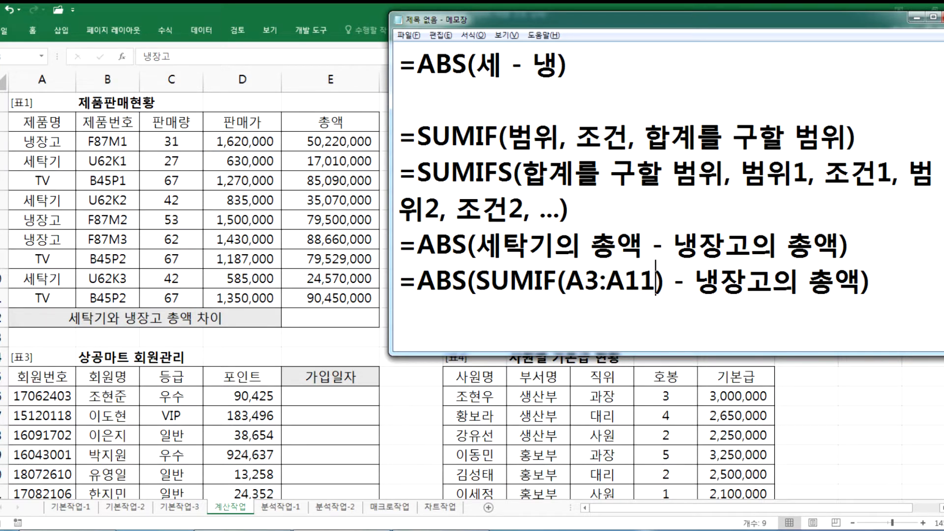
text(, :)
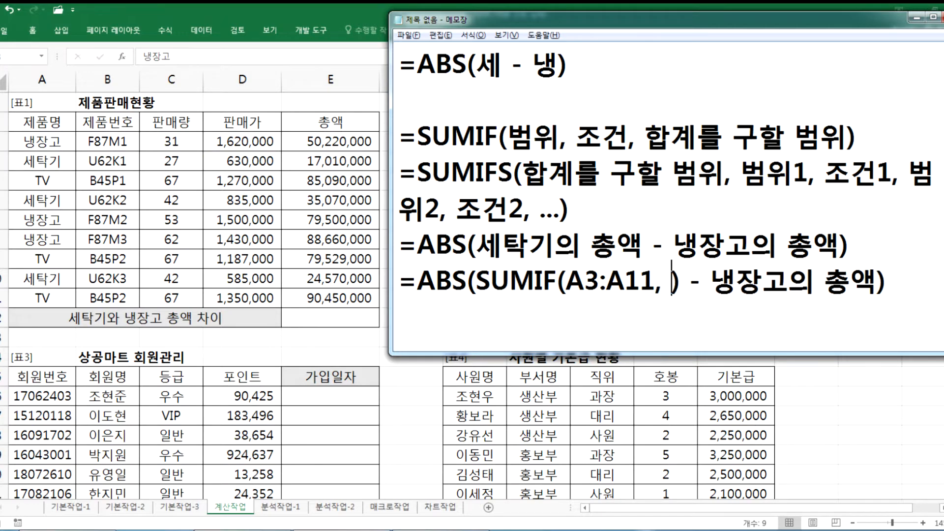
key(BackSpace)
text(")
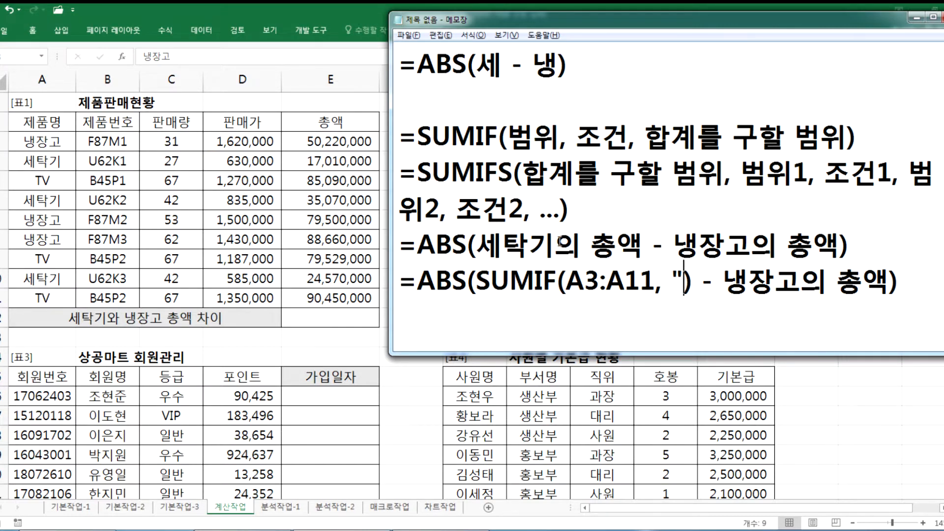
Step: Set the SUMIF criterion to "세탁기" and the sum range to E3:E11
text(세탁기)
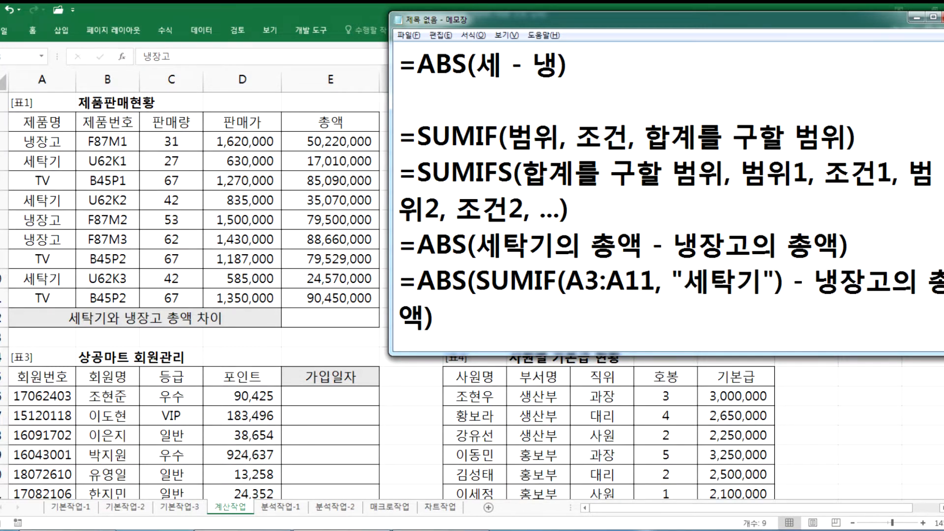
drag(671, 278, 778, 278)
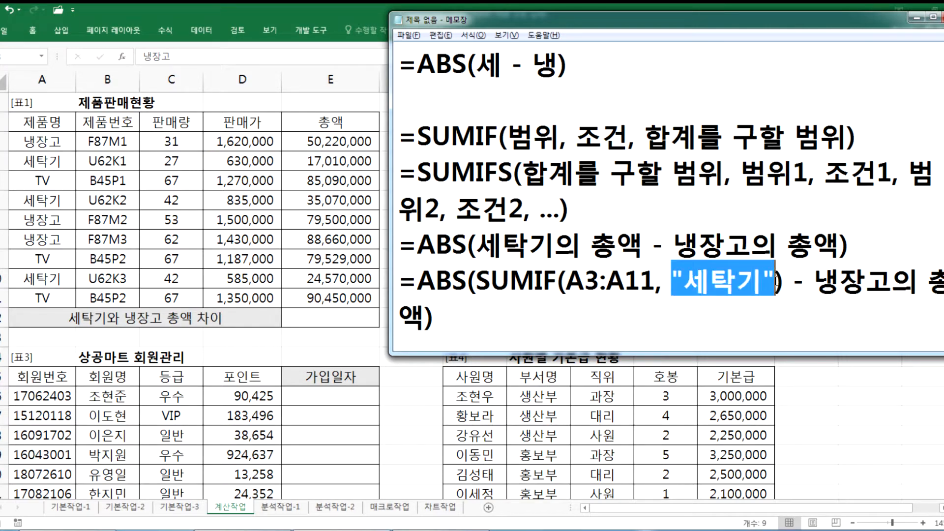
key(Delete)
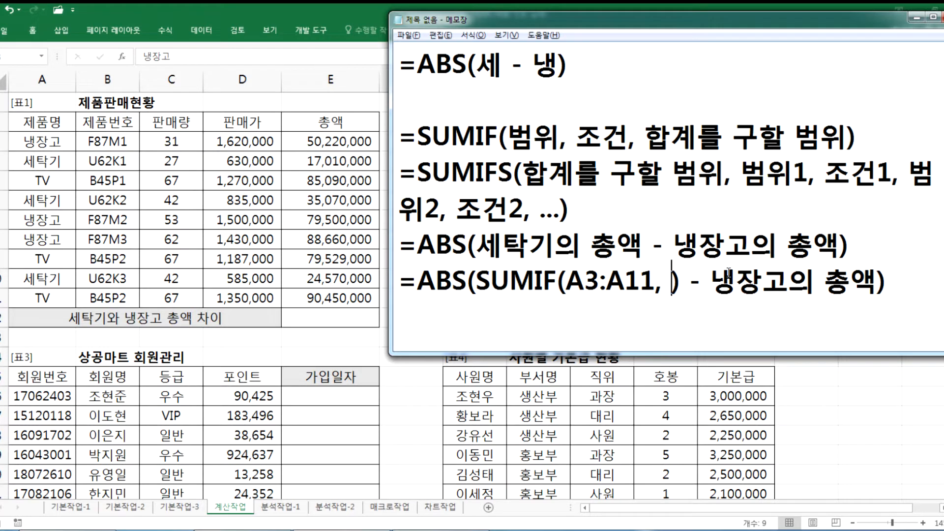
text(ㅁ4)
key(BackSpace)
key(BackSpace)
text(A4)
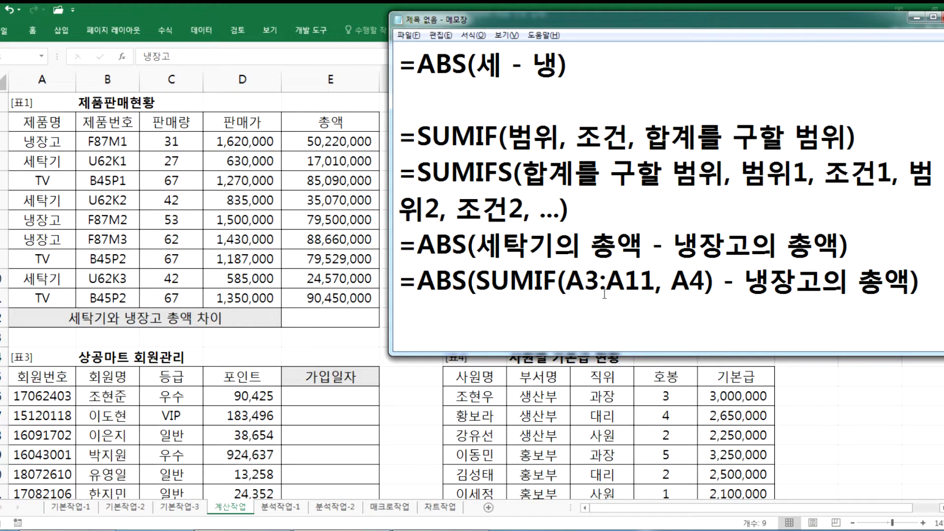
double_click(687, 281)
text("세탁기")
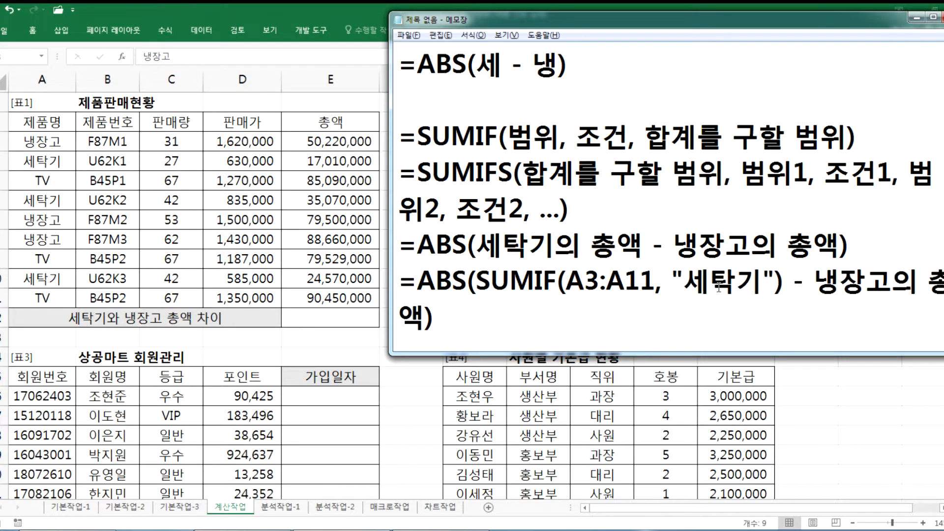
text(, )
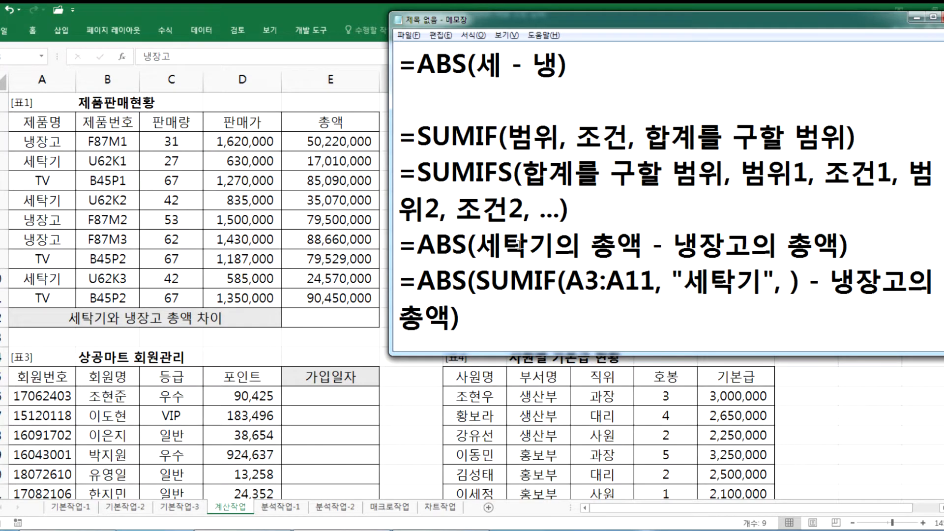
text(E3)
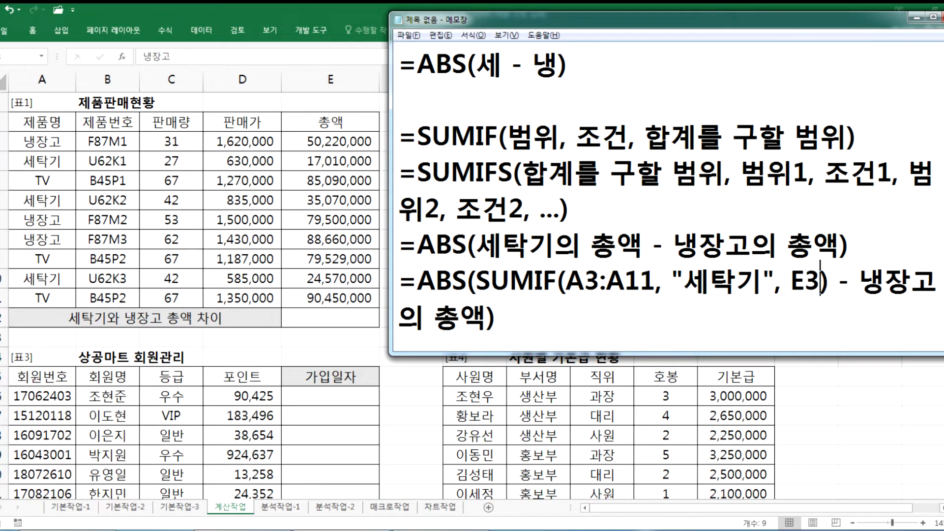
text(:E11)
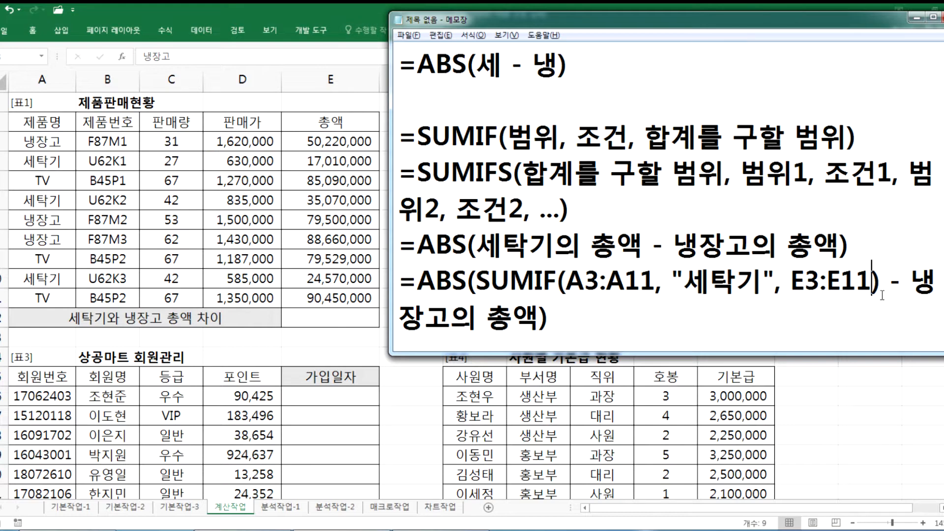
Step: Replace 냉장고의 총액 with SUMIF(A3:A11, "냉장고", E3:E11)
drag(909, 281, 539, 317)
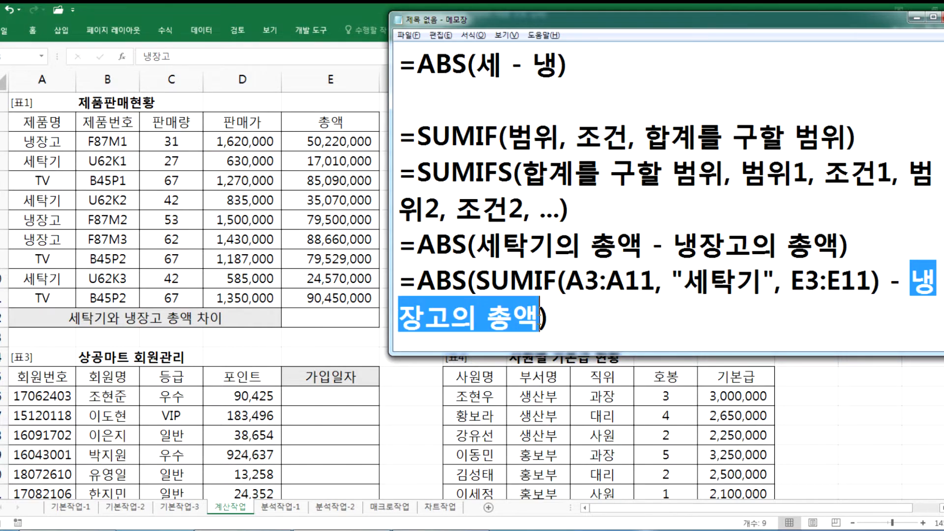
text(녀ㅡ)
key(BackSpace)
key(BackSpace)
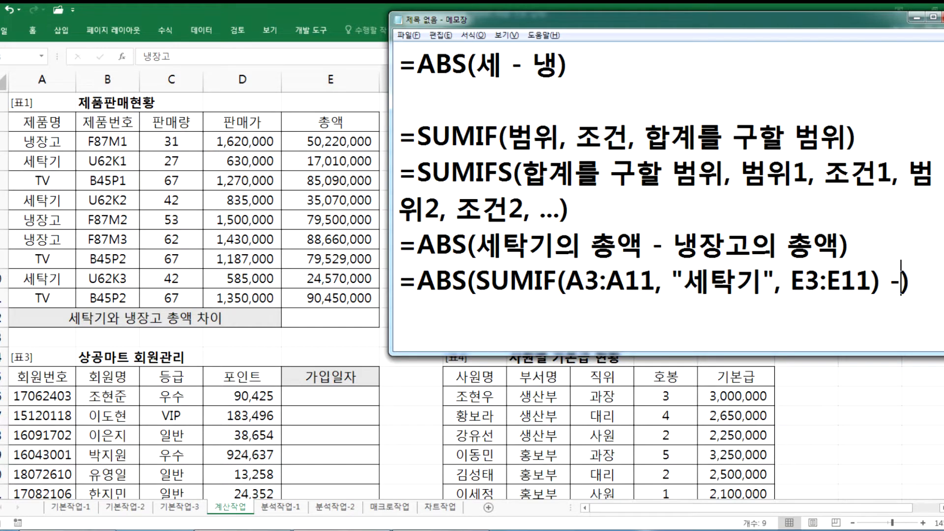
text(SUMIF( ))
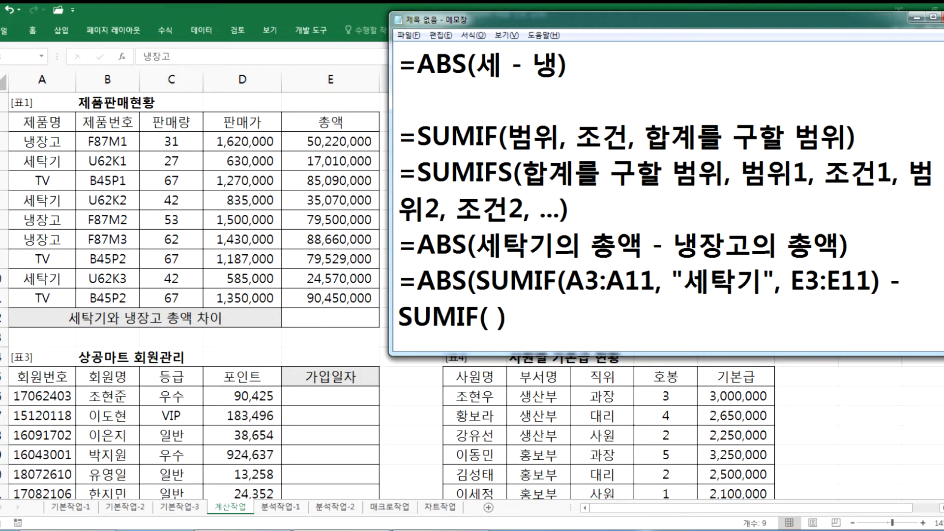
key(Left)
key(Left)
key(shift+Right)
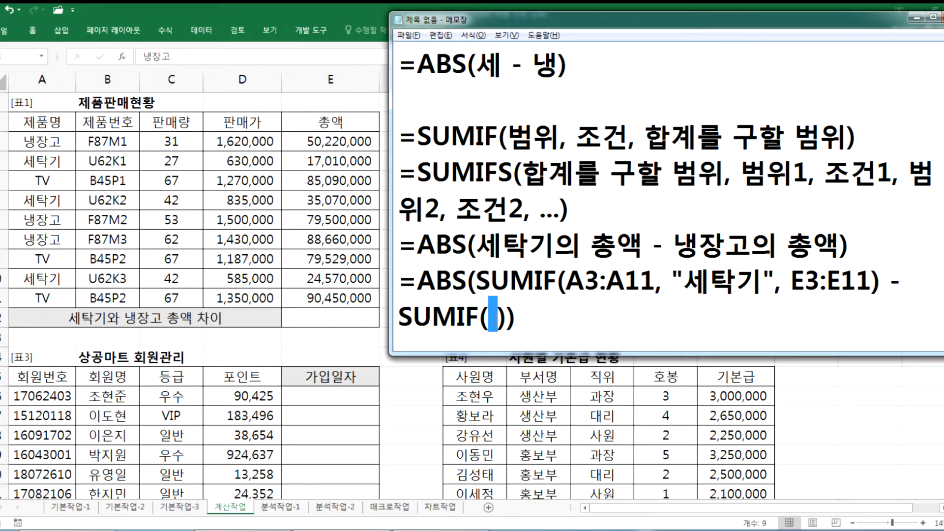
text(A)
text(3:A11)
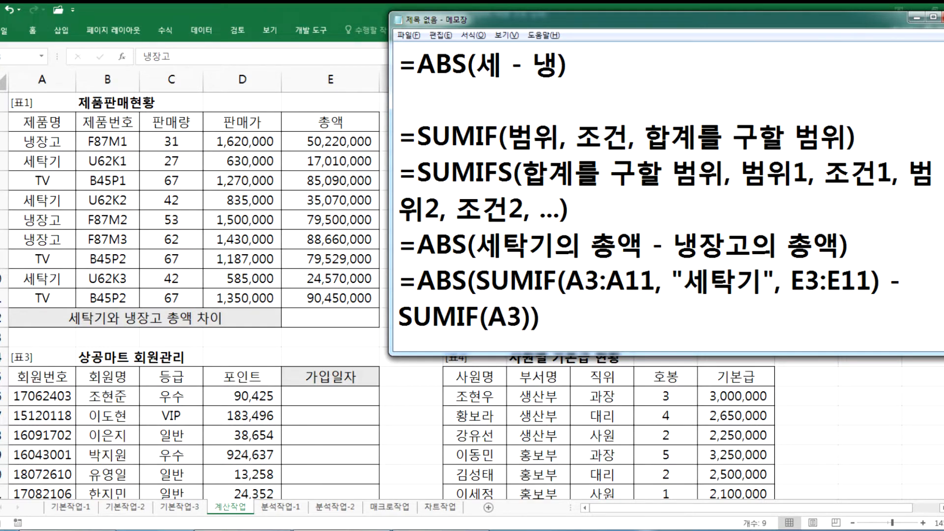
text(, ")
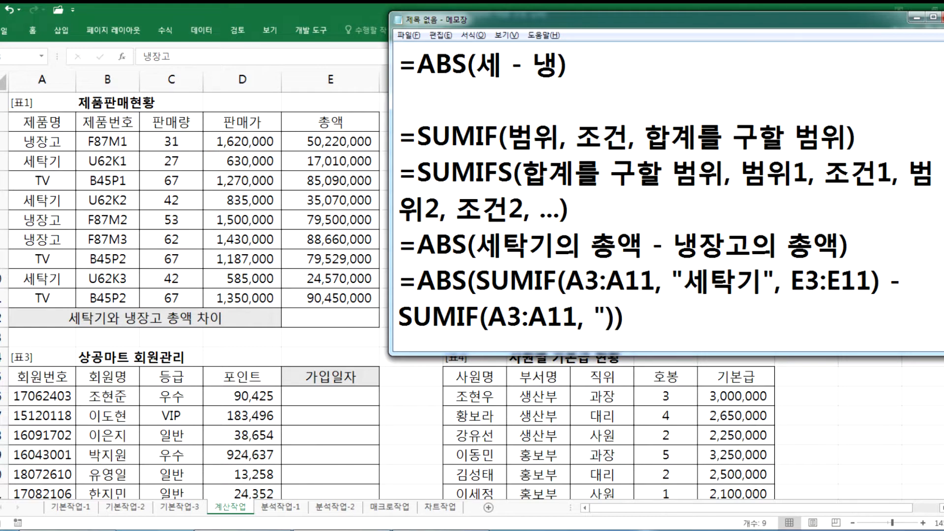
text(")
key(Left)
text(냉장고)
key(Right)
text(,)
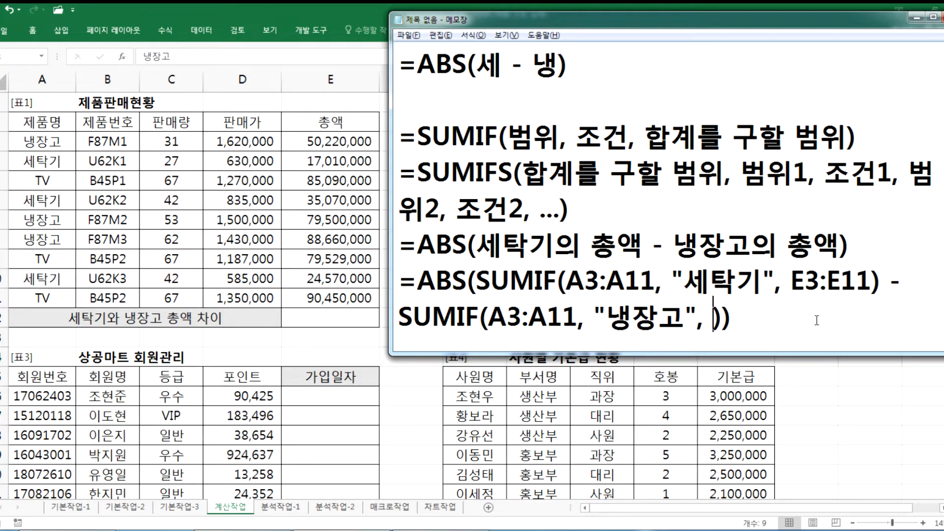
text(E3:3)
key(BackSpace)
text(E11)
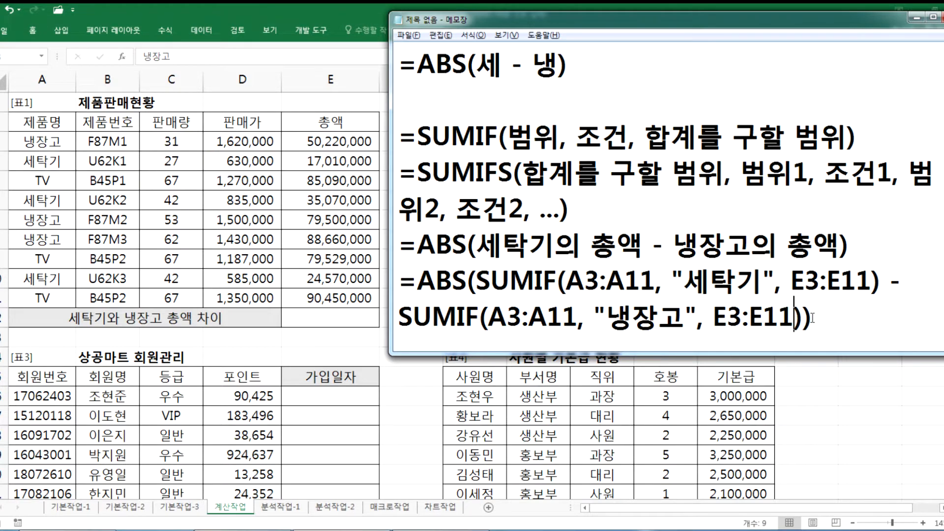
Step: Review the finished formula and select the whole ABS expression
drag(473, 279, 883, 275)
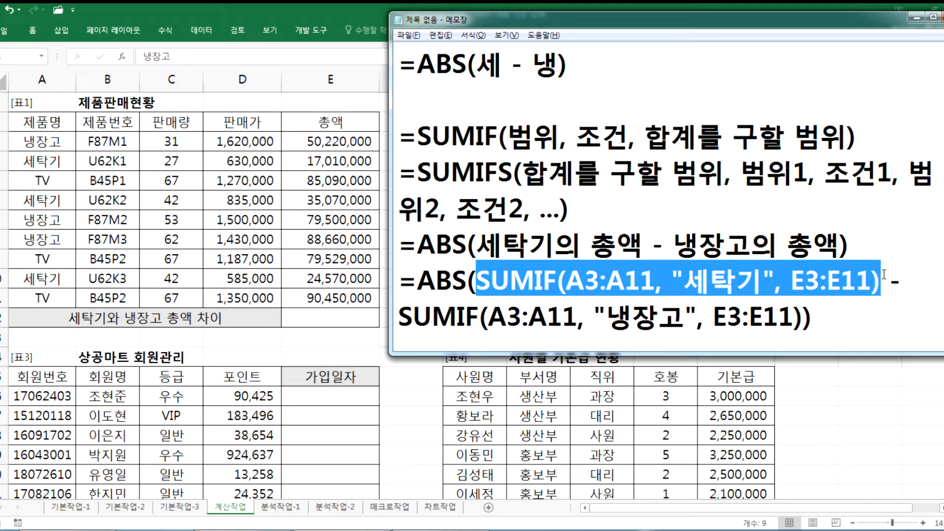
scroll(563, 178, up, 2)
scroll(457, 143, up, 1)
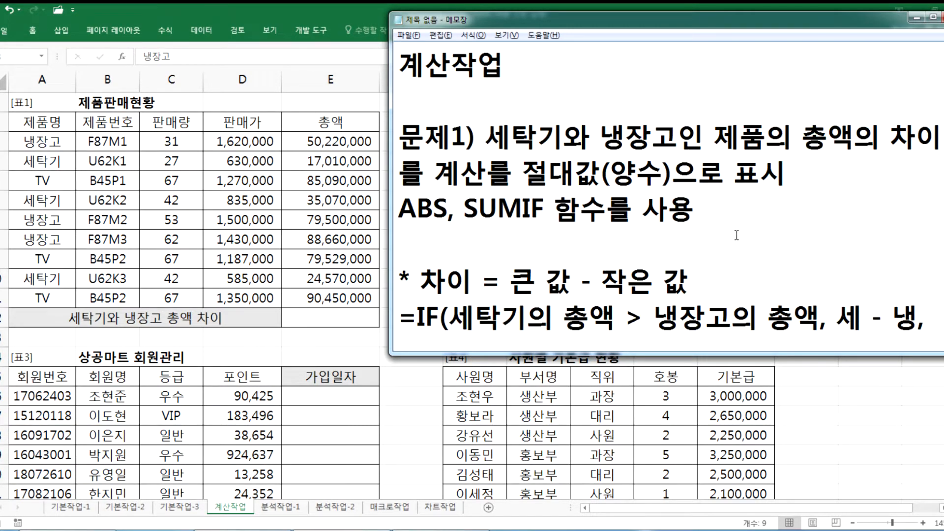
scroll(737, 235, down, 3)
scroll(549, 234, up, 3)
scroll(568, 215, down, 3)
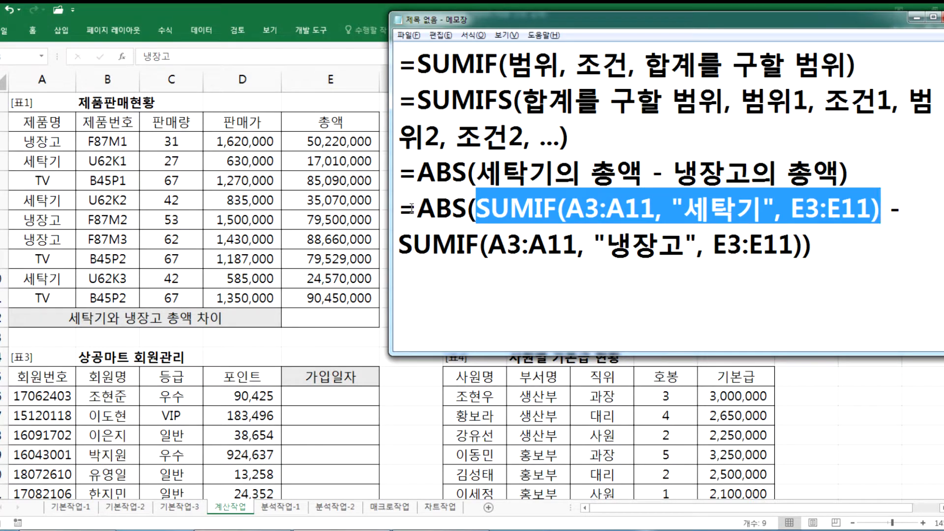
drag(398, 209, 812, 246)
key(ctrl+c)
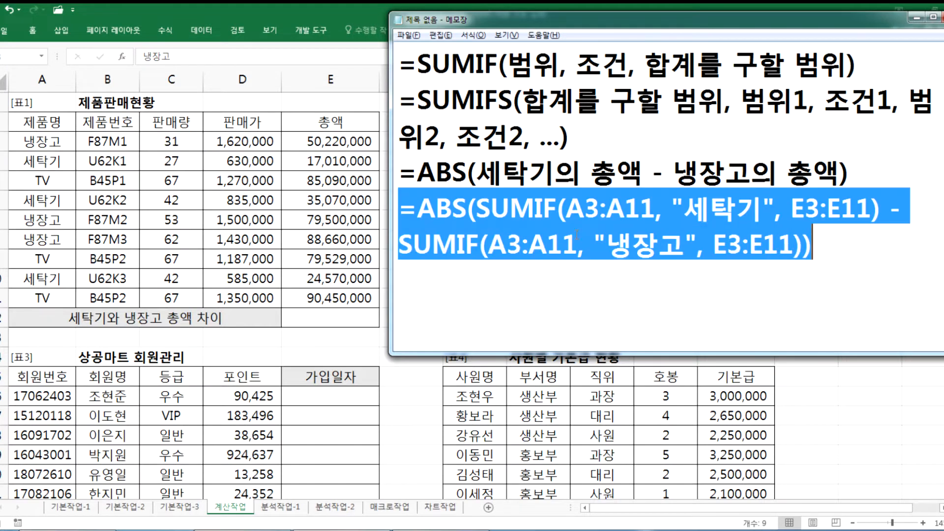
Step: Paste the ABS SUMIF formula into E12, giving 141,730,000
click(331, 323)
double_click(332, 318)
key(ctrl+v)
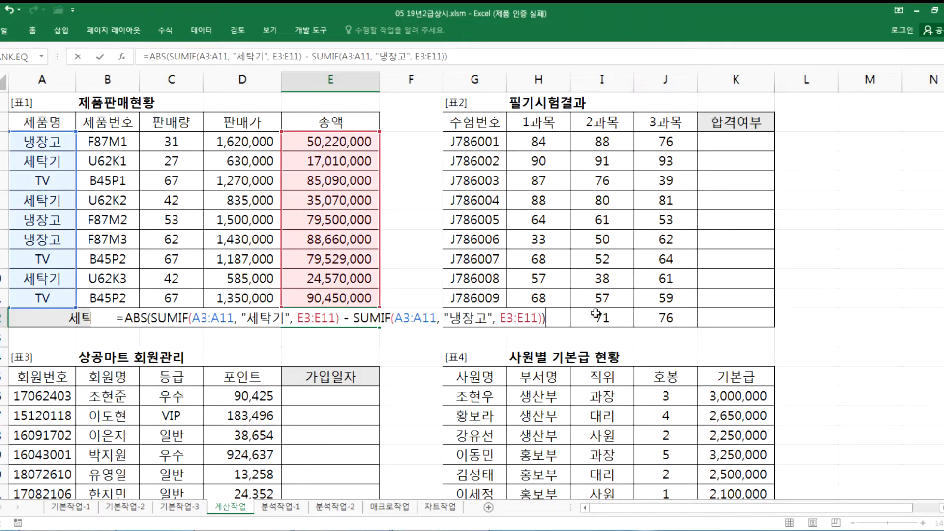
key(Return)
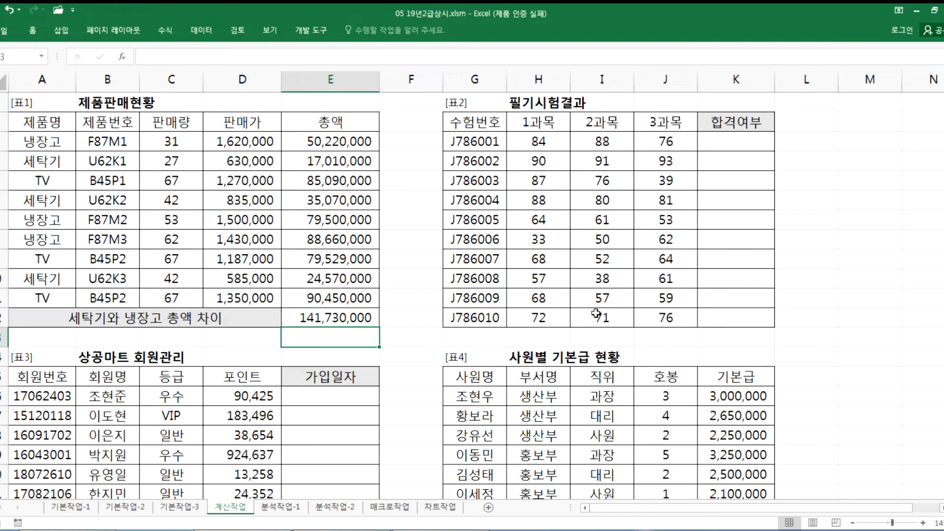
click(316, 314)
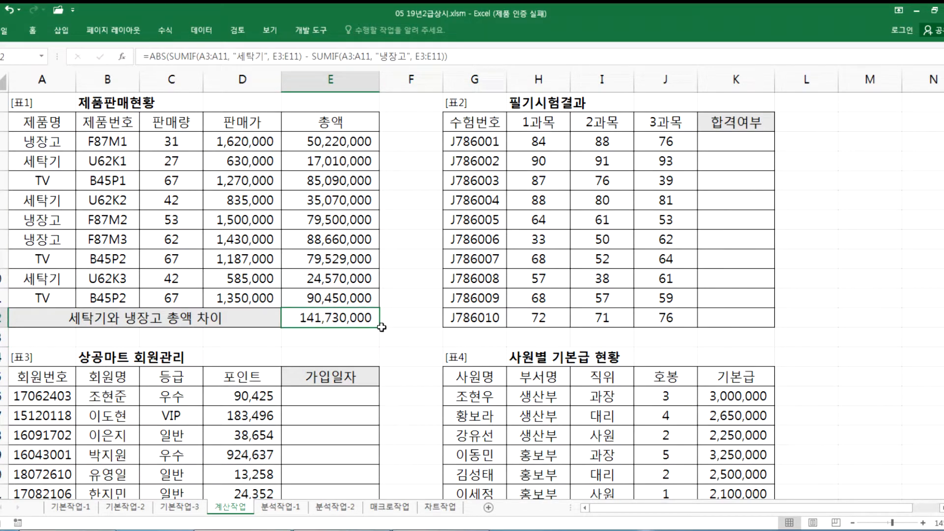
Step: Select the washer SUMIF part in the notes and pick cell E13 for it
key(alt+Tab)
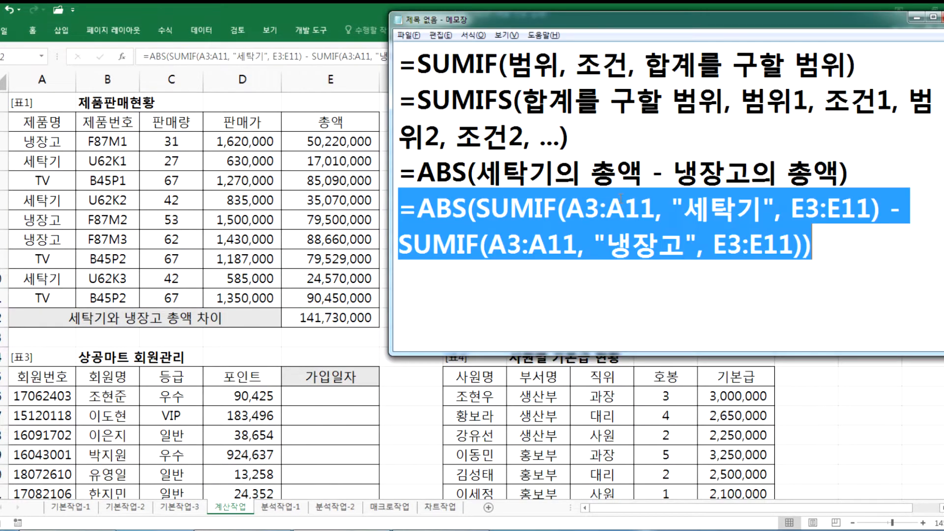
click(596, 231)
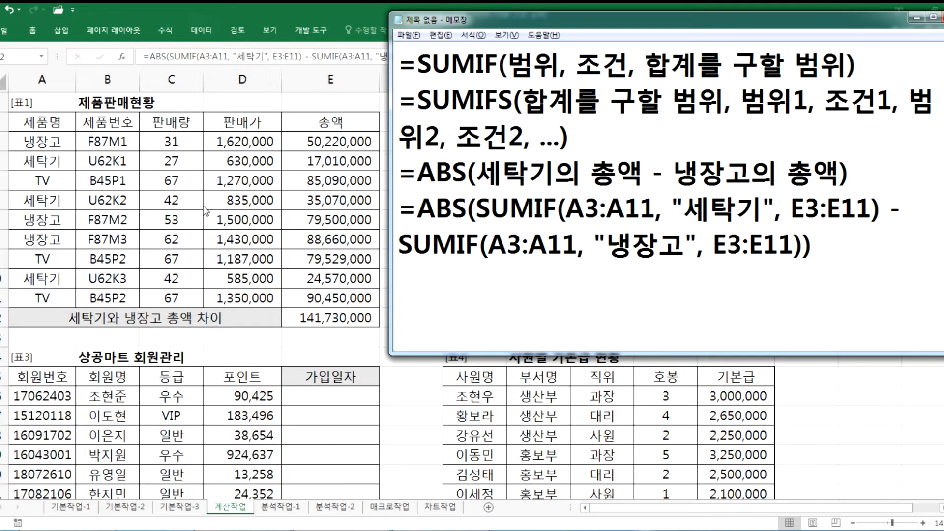
key(alt+Tab)
key(alt+Tab)
drag(476, 212, 879, 209)
key(ctrl+c)
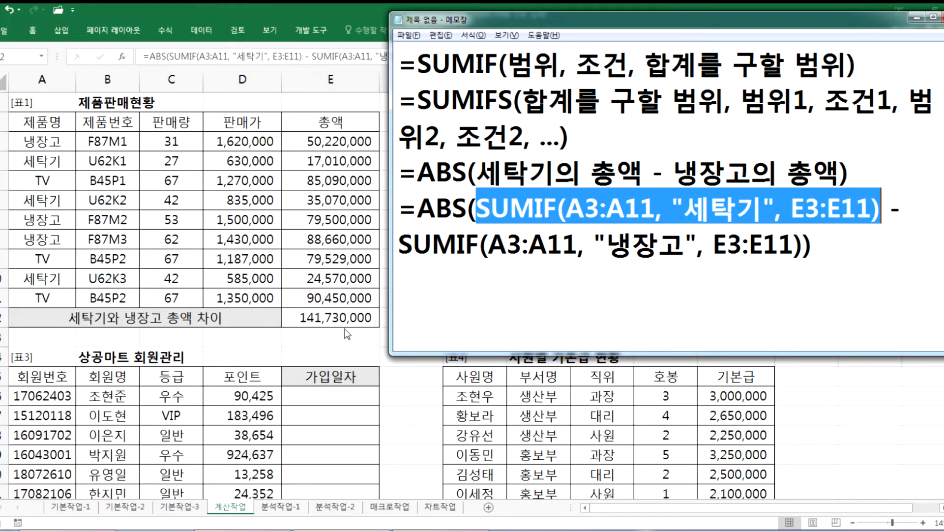
click(320, 340)
Step: Enter the washer SUMIF formula in E13 and apply Comma Style, showing 76,650,000
double_click(343, 339)
key(ctrl+v)
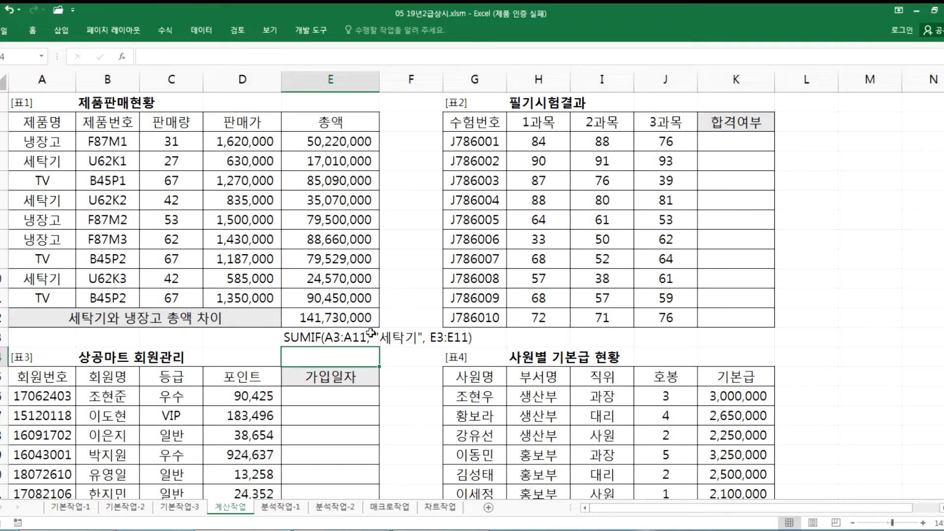
key(Home)
text(=)
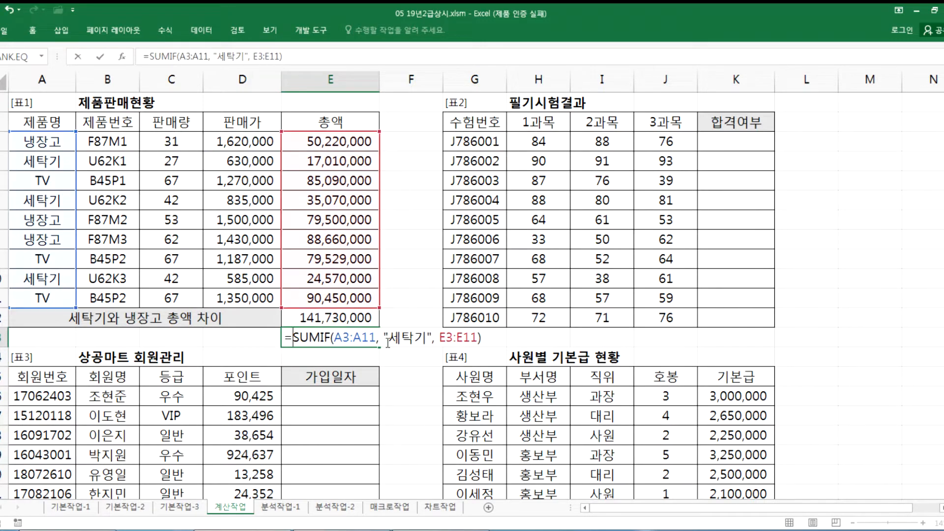
key(Return)
key(Up)
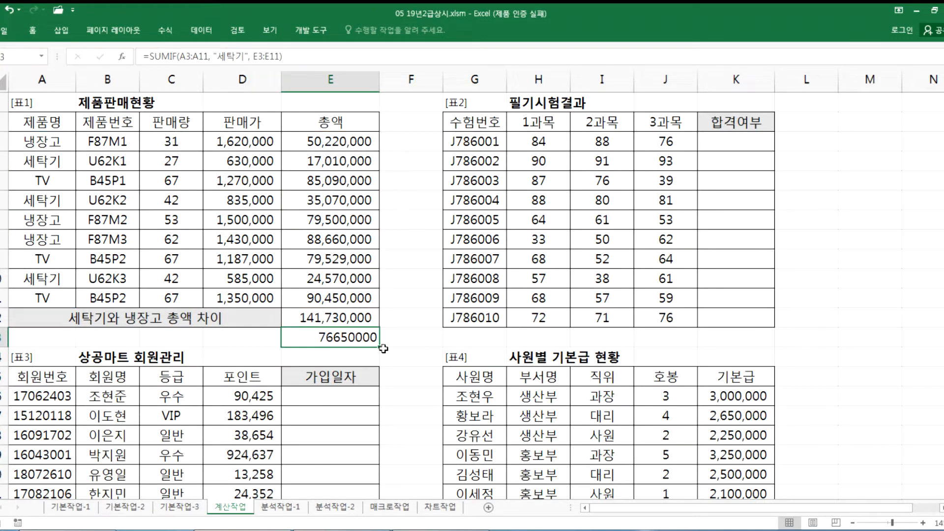
click(39, 33)
click(447, 70)
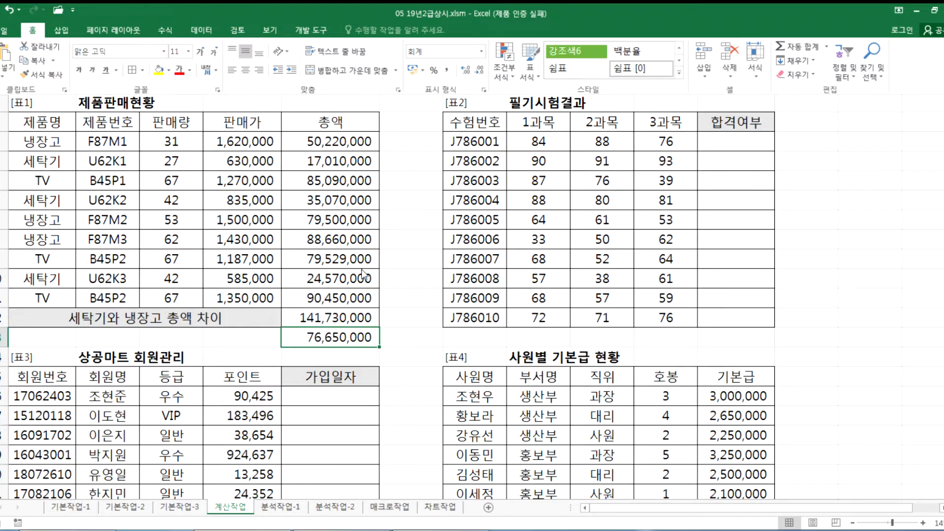
click(320, 351)
Step: Enter the fridge SUMIF in E14 with Comma Style (218,380,000), then review E13 and E14
click(321, 353)
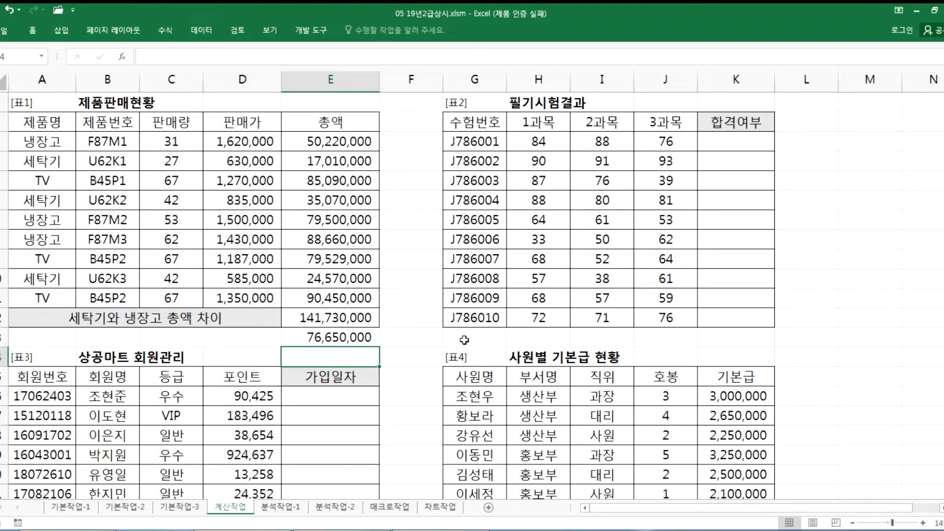
key(alt+Tab)
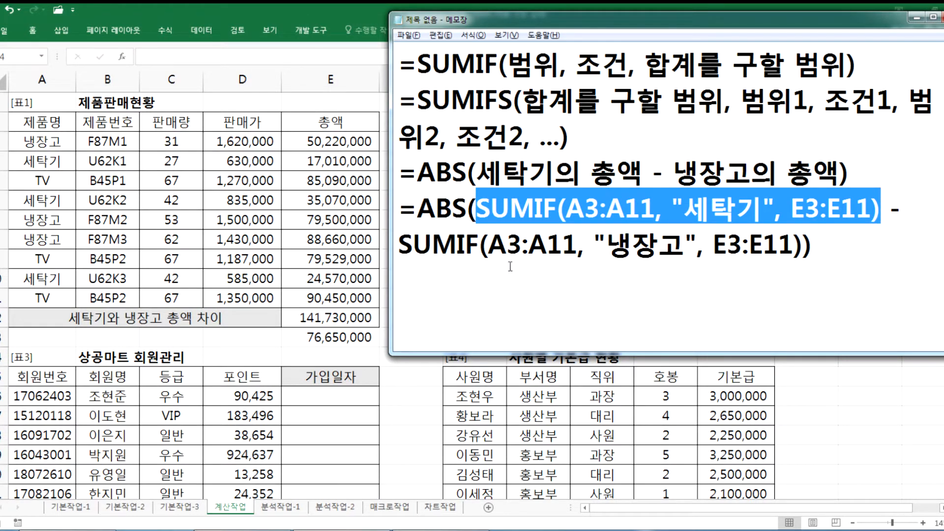
drag(404, 244, 802, 244)
key(ctrl+c)
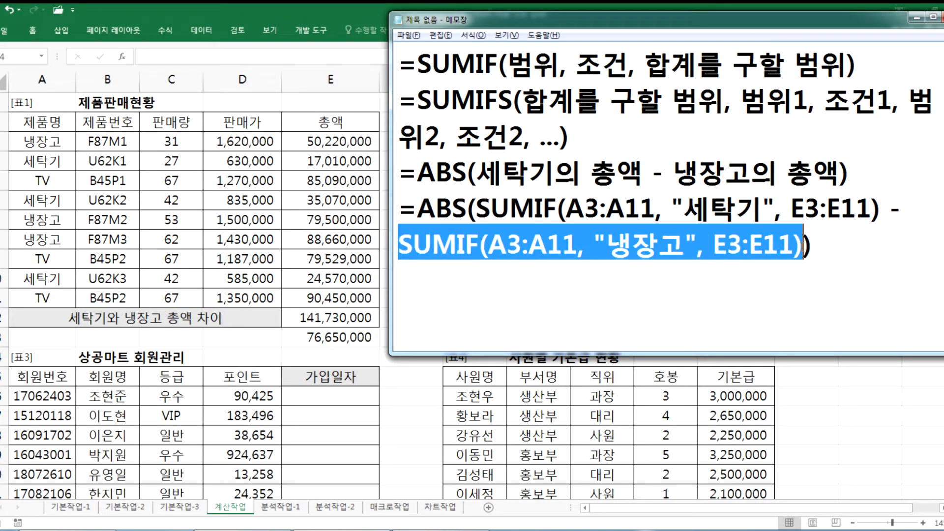
click(324, 354)
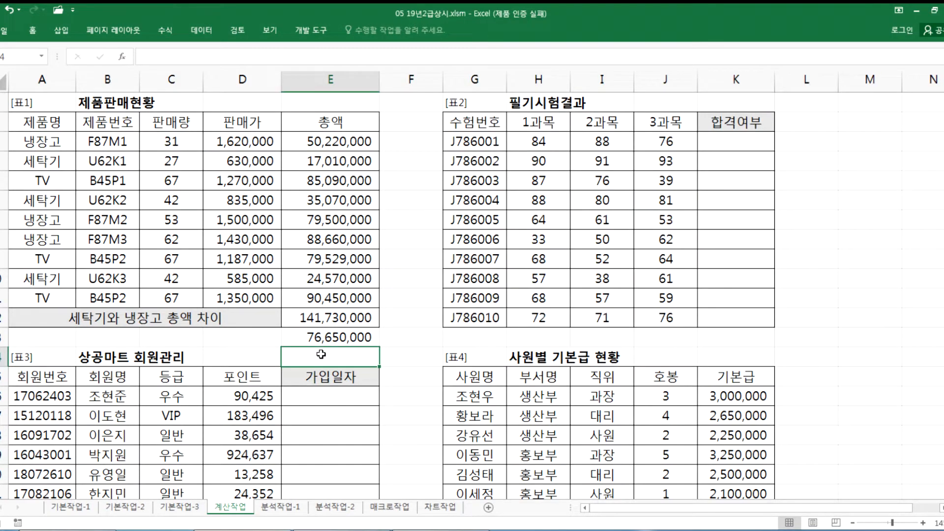
text(=)
key(ctrl+v)
key(Return)
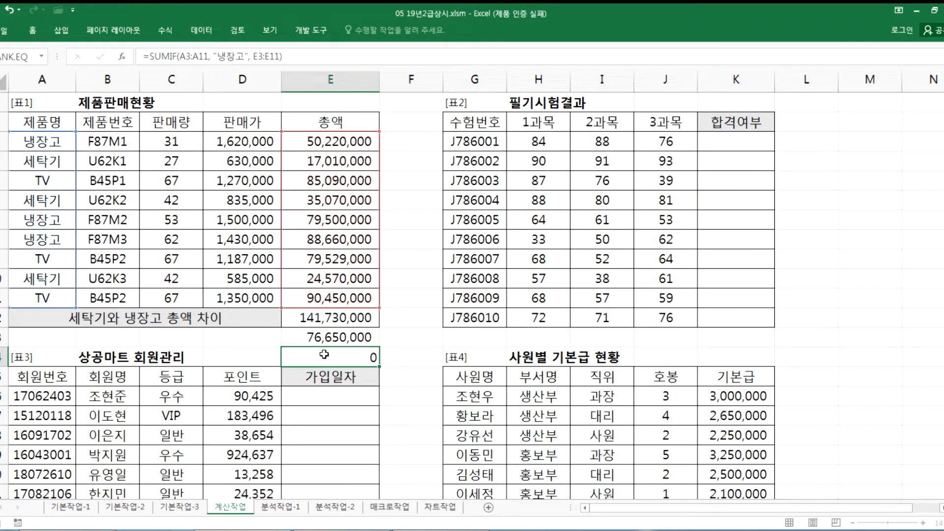
click(325, 354)
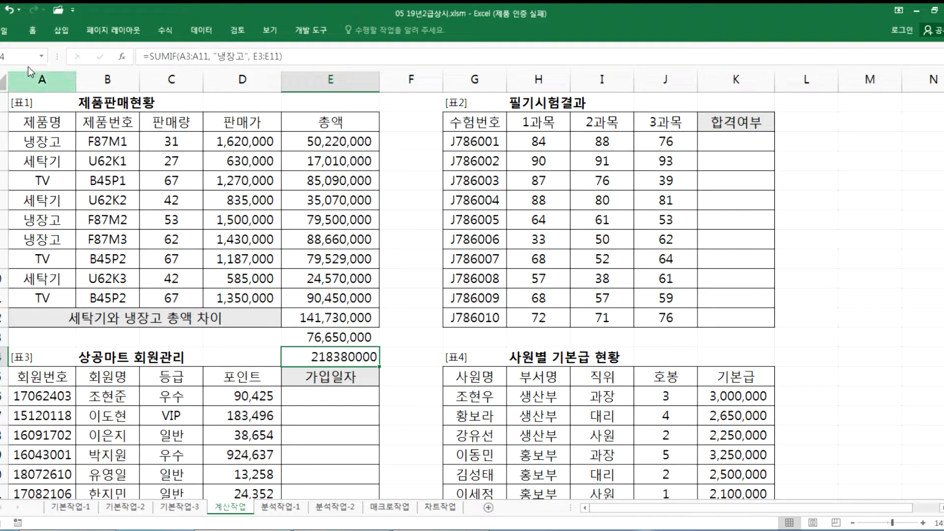
click(33, 30)
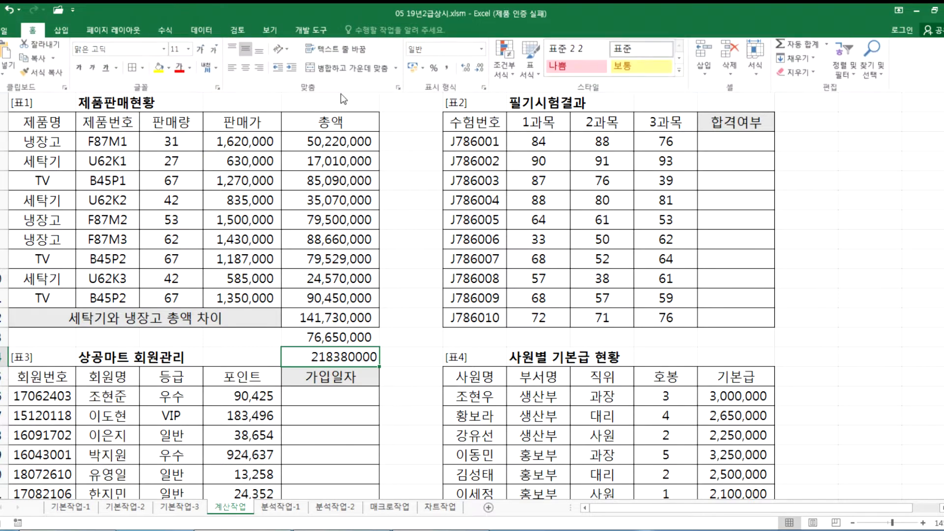
click(447, 70)
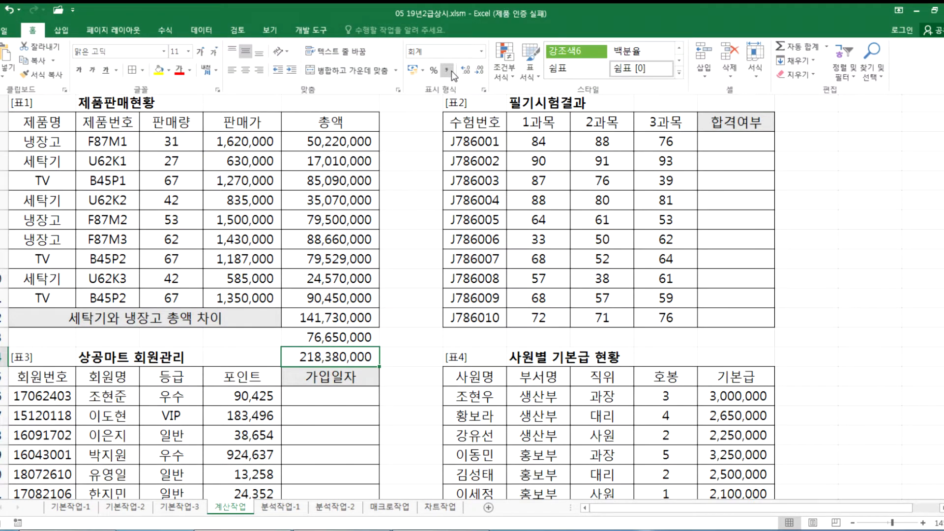
click(297, 342)
click(329, 338)
click(323, 358)
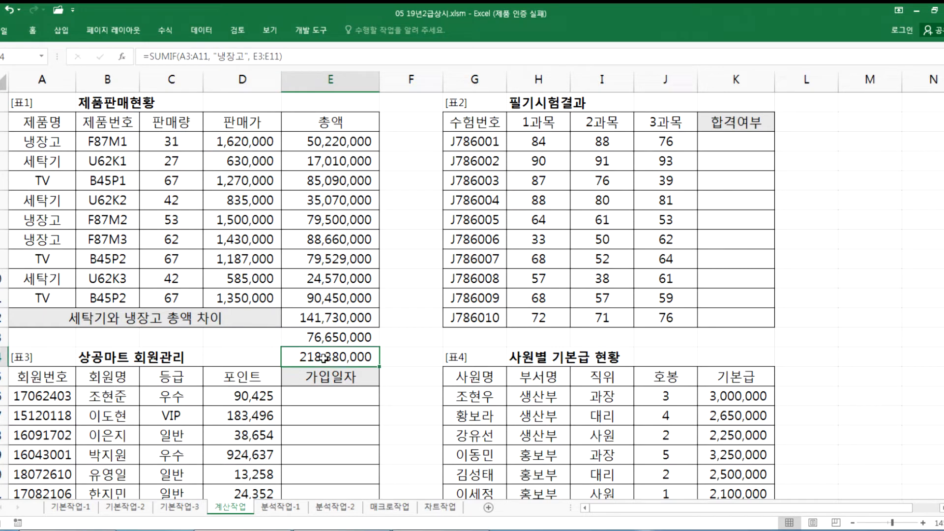
click(292, 341)
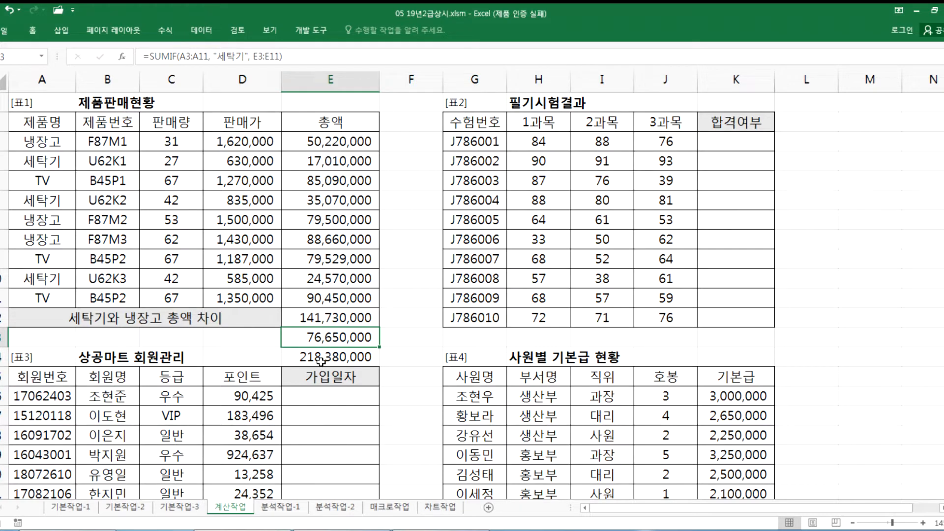
click(303, 357)
click(301, 343)
click(303, 356)
click(301, 339)
click(308, 315)
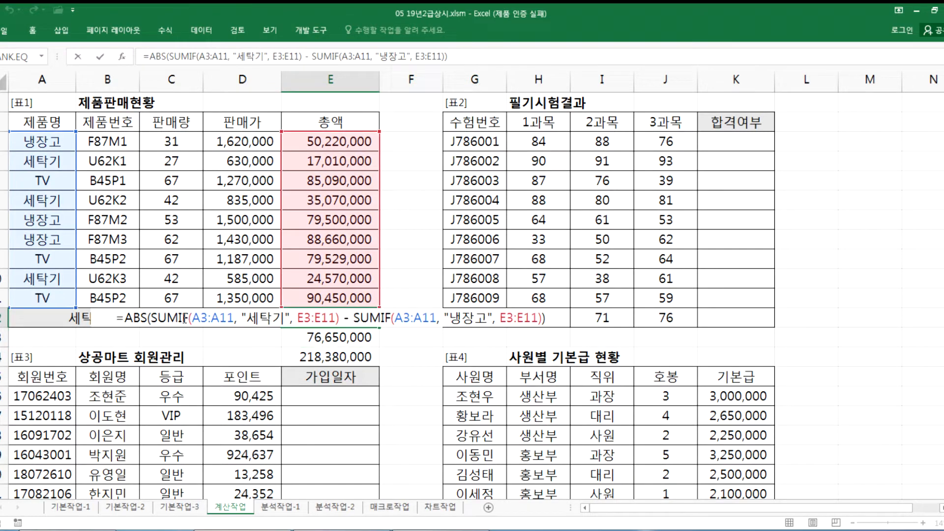
drag(126, 317, 147, 319)
key(Delete)
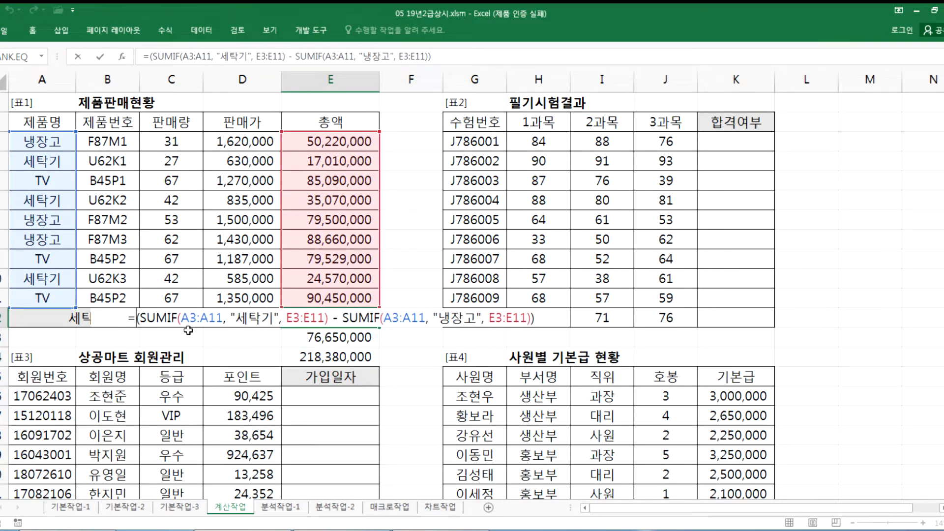
key(Return)
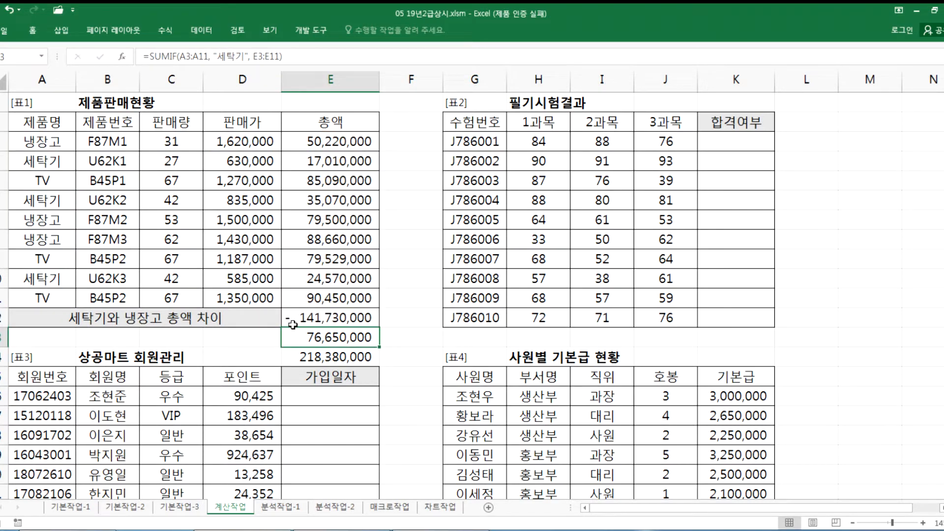
key(ctrl+z)
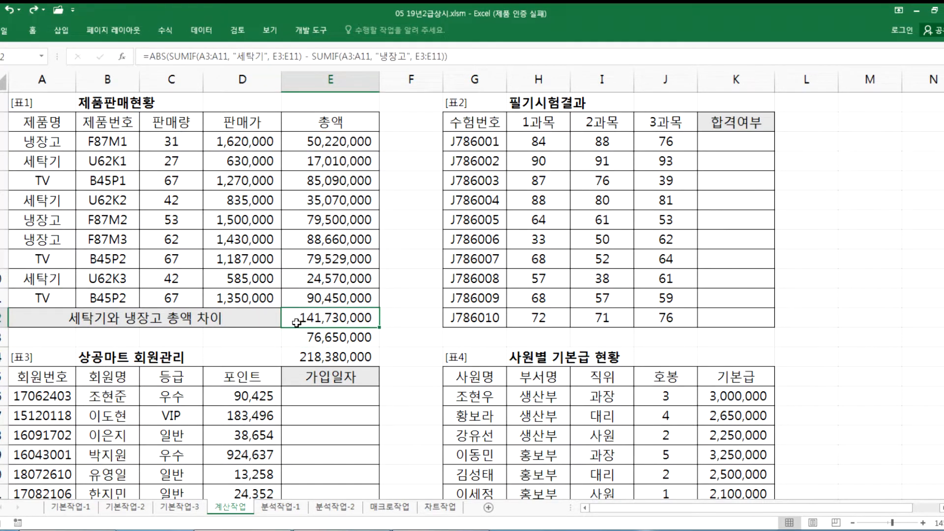
double_click(297, 323)
key(Escape)
Step: Add a new 문제2) heading below the finished ABS formula in the notes
mouse_move(244, 530)
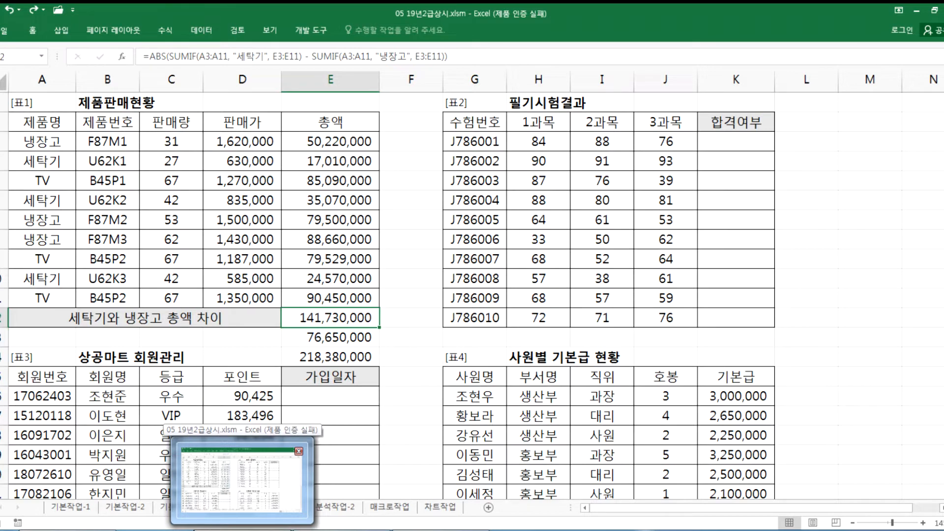
mouse_move(342, 530)
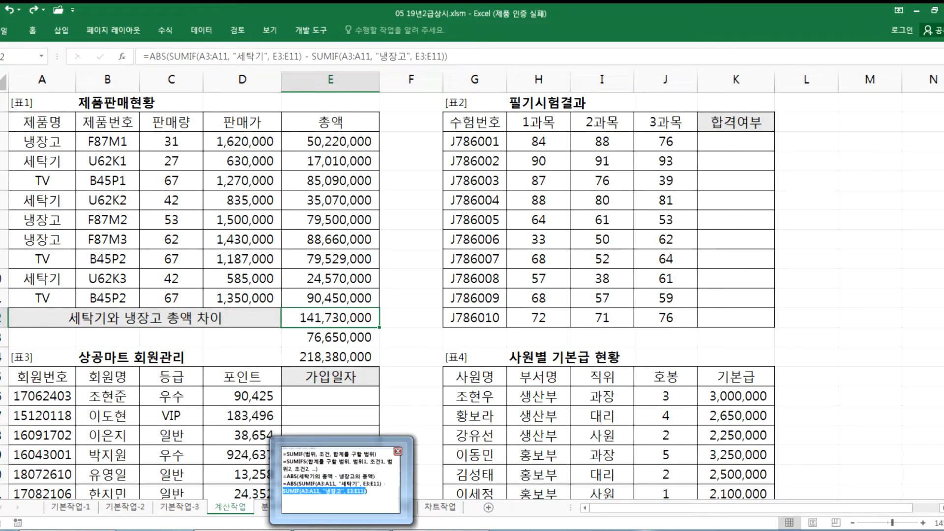
click(341, 474)
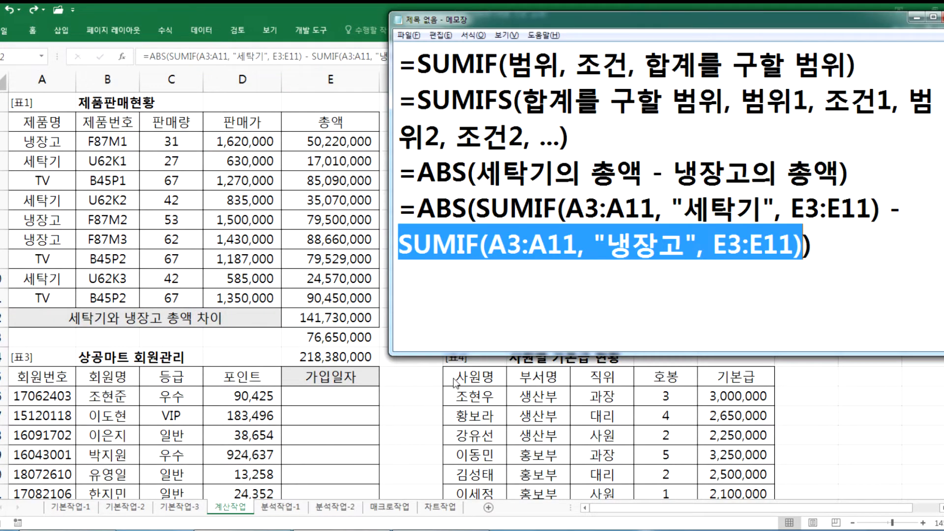
click(447, 280)
key(Return)
text(ANSWP)
key(BackSpace)
key(BackSpace)
key(BackSpace)
key(BackSpace)
key(BackSpace)
key(Hangul)
text(문제2))
key(Return)
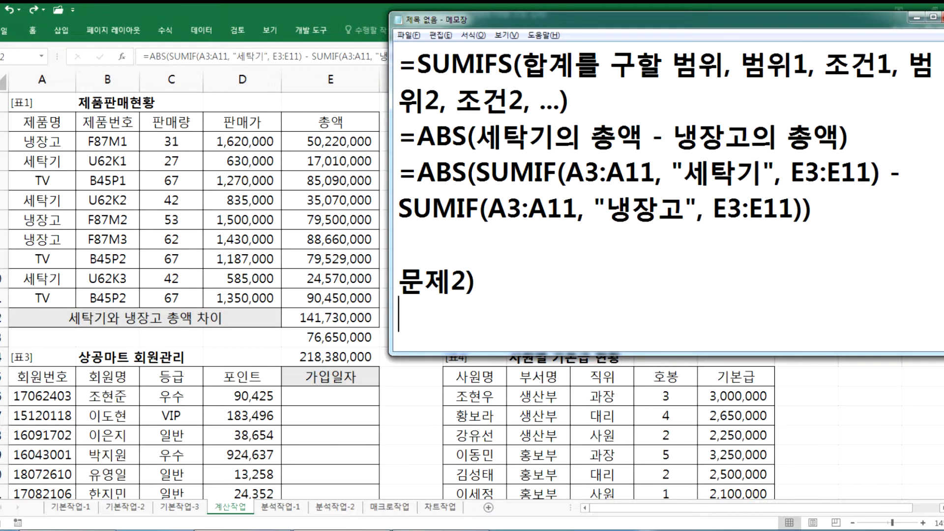
Step: Scroll Excel to the 필기시험결과 table and widen the Notepad window to the left
key(alt+Tab)
drag(625, 508, 836, 508)
click(942, 508)
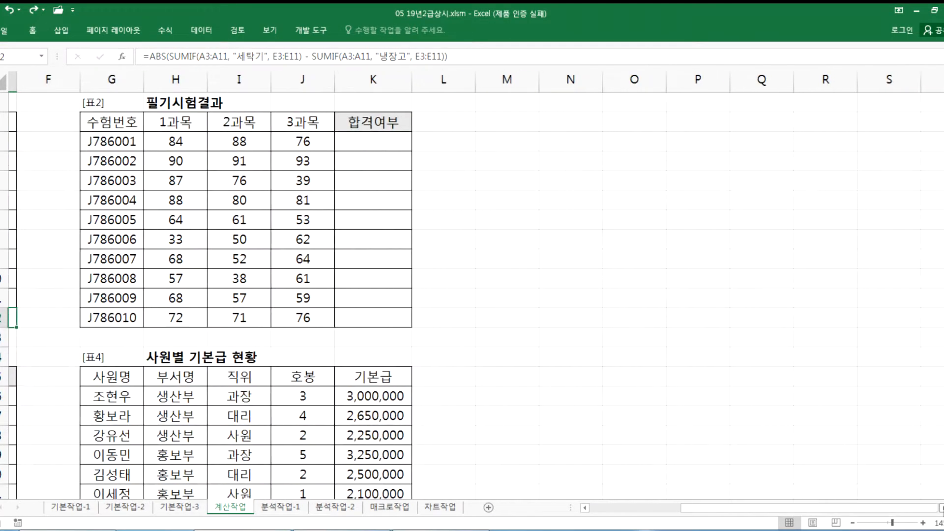
click(942, 508)
click(941, 508)
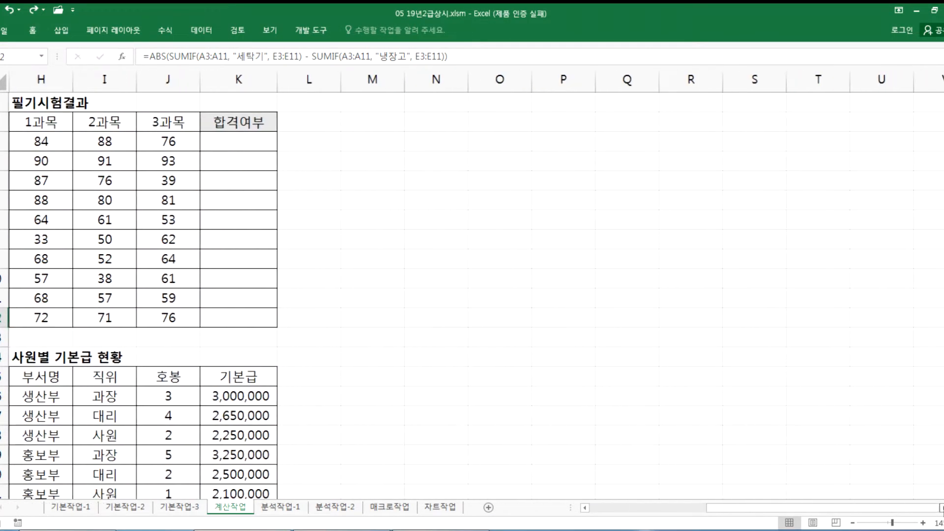
click(584, 507)
key(alt+Tab)
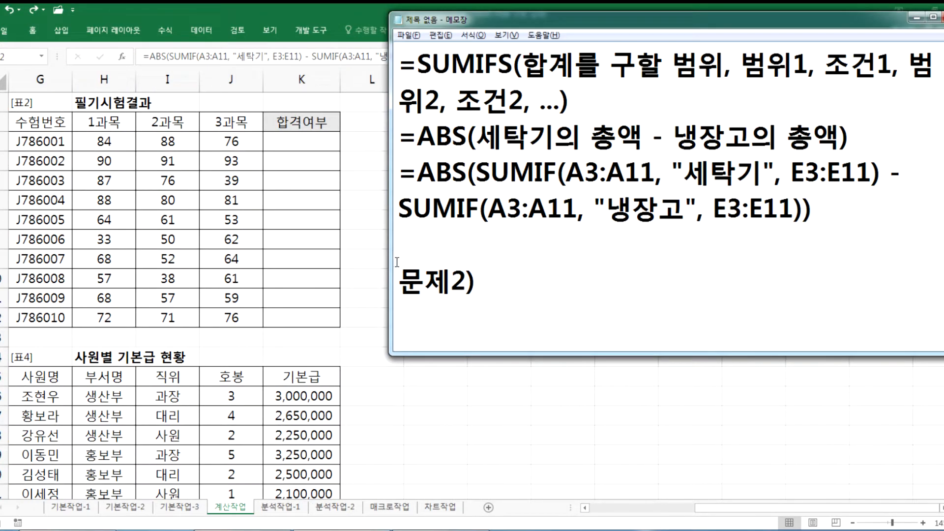
drag(391, 261, 359, 266)
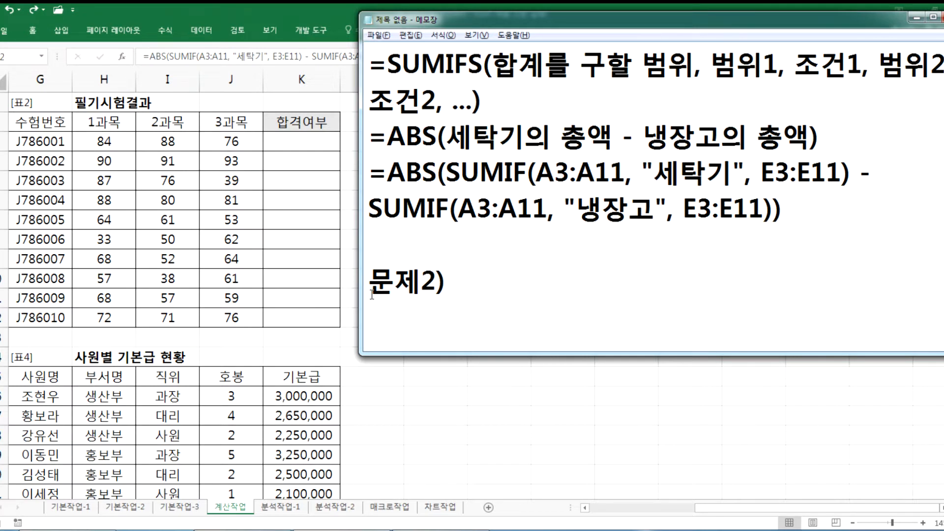
Step: Write the condition: 1과목, 2과목, 3과목 each ≥40 and average ≥60 gives "합격", otherwise "불합격"
click(493, 283)
text(1과)
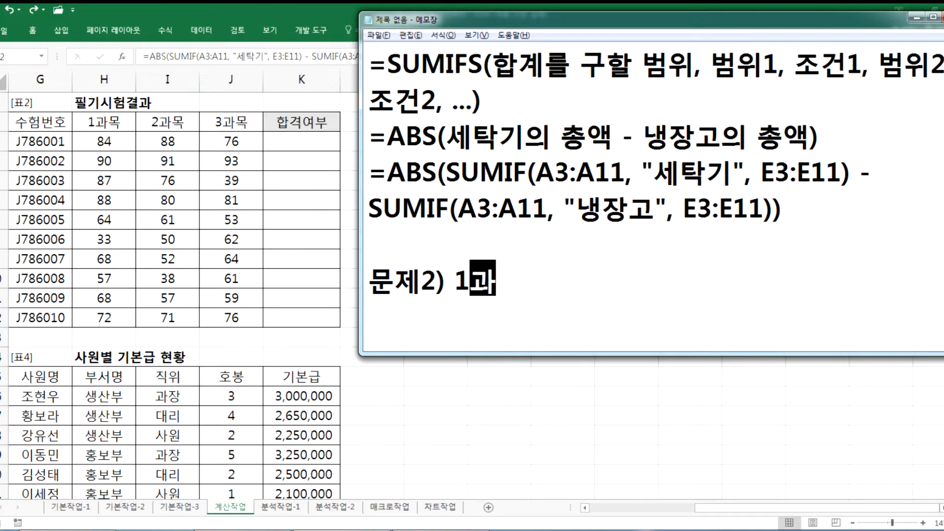
text(목, 2과목)
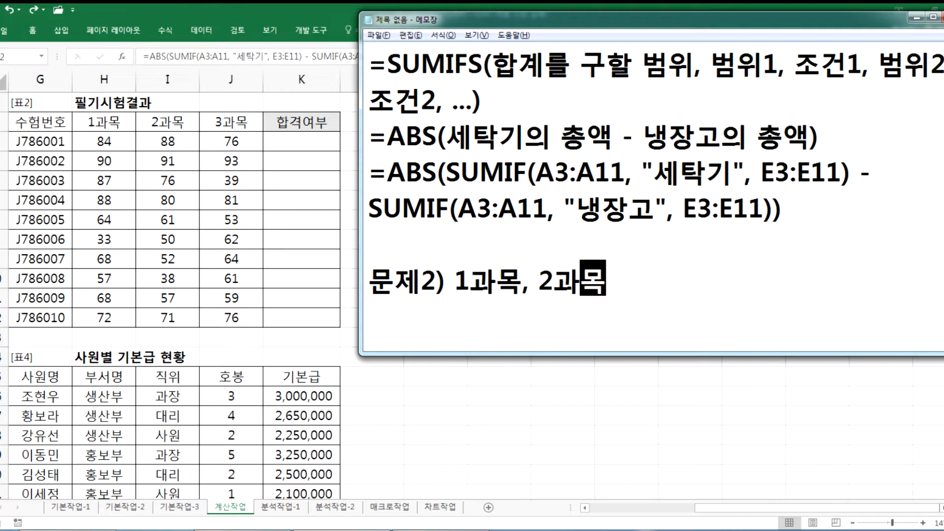
text(, 3곽목이 )
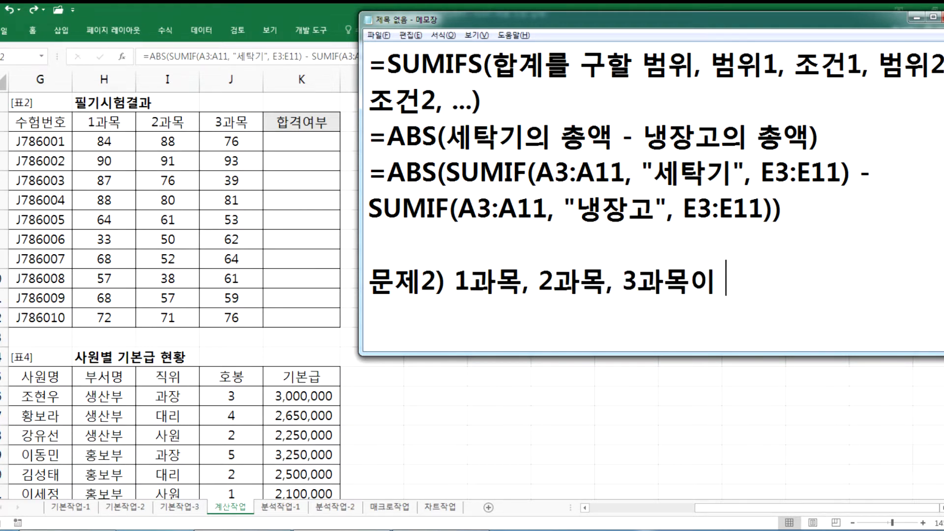
text(각각 40 이상)
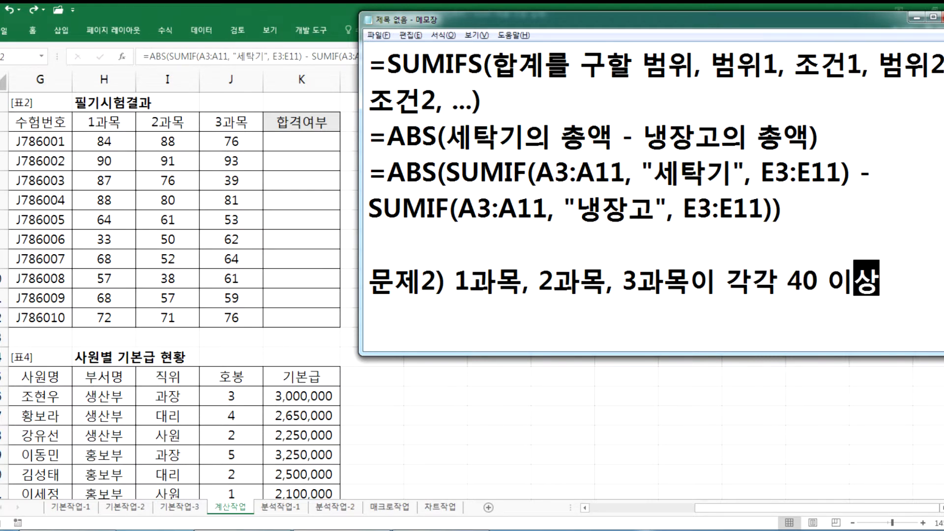
text(이면 ㅅㅓ ㅎ)
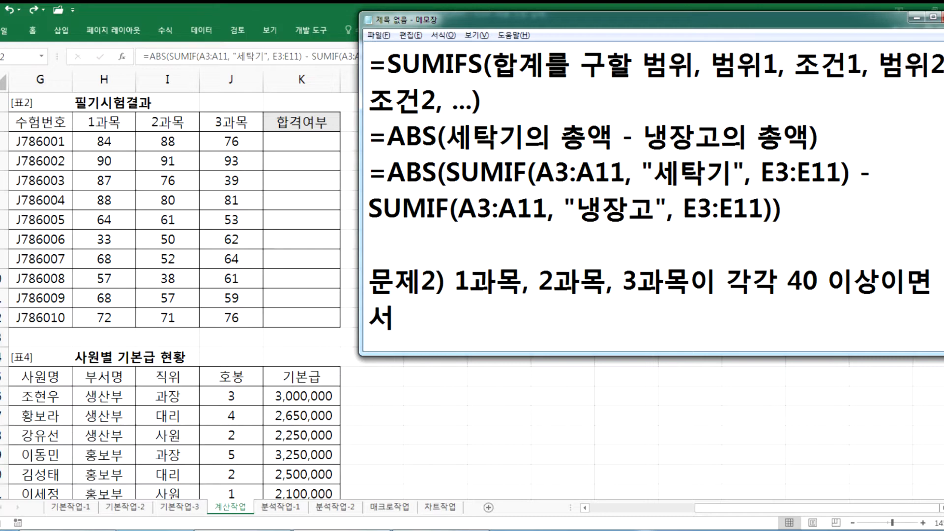
key(BackSpace)
text(ㅍㅕㅇ균이 6)
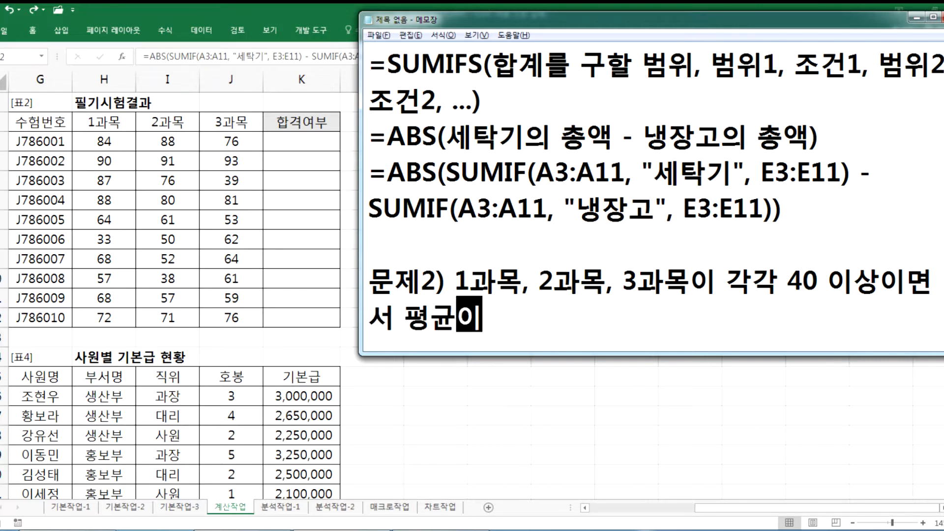
text(0)
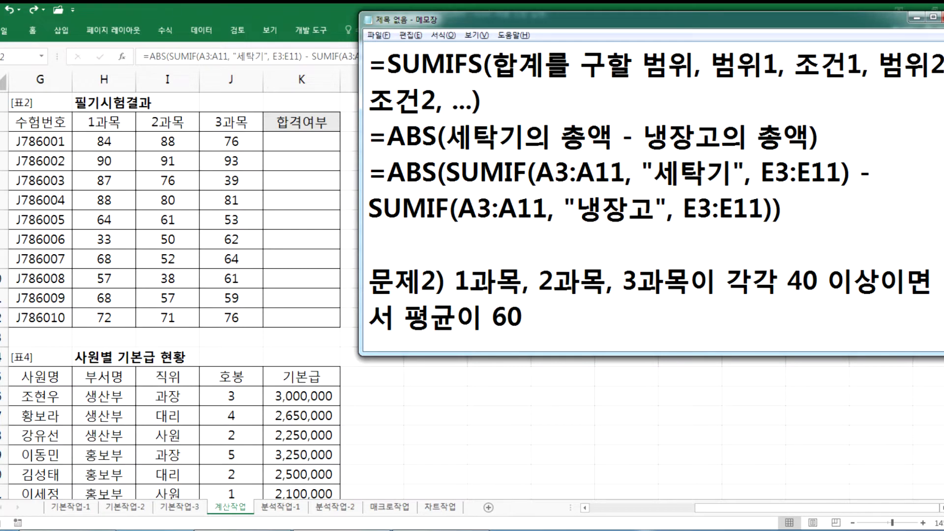
text( 이상이면 )
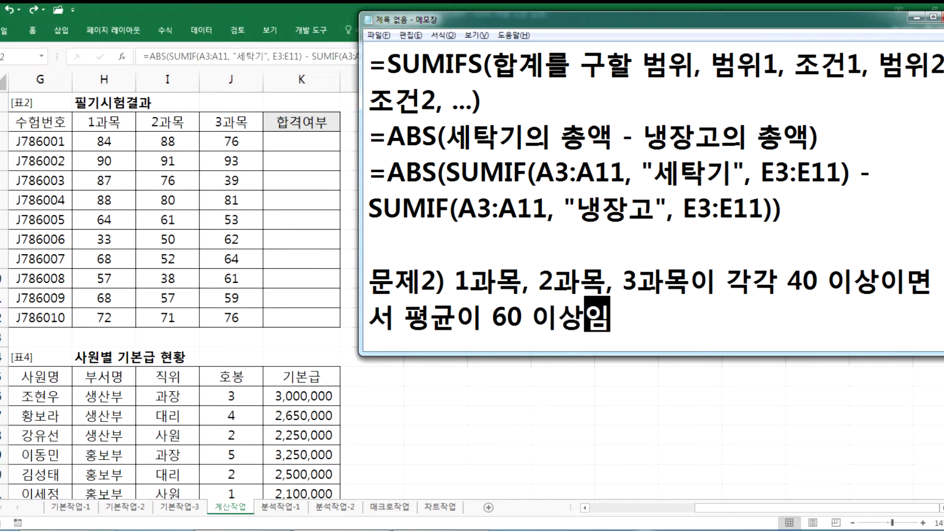
text("합격)
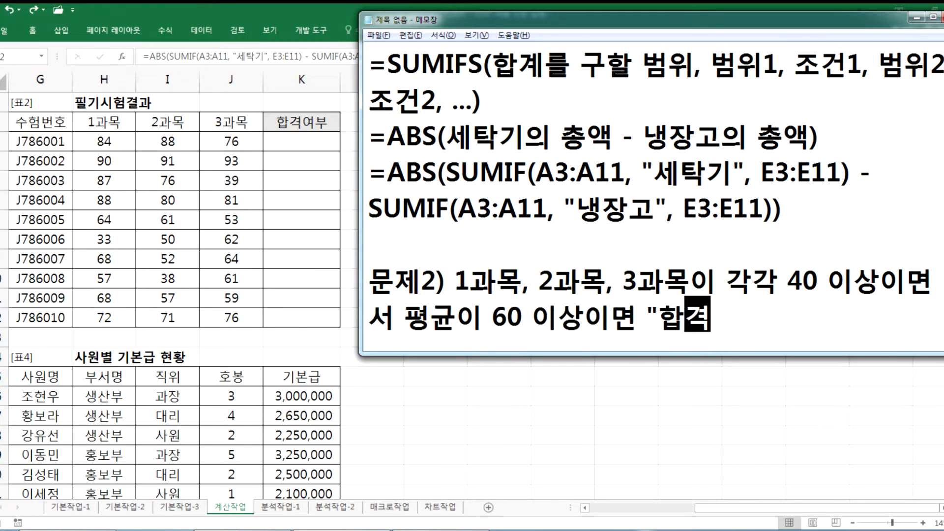
text(", 이오ㅔ)
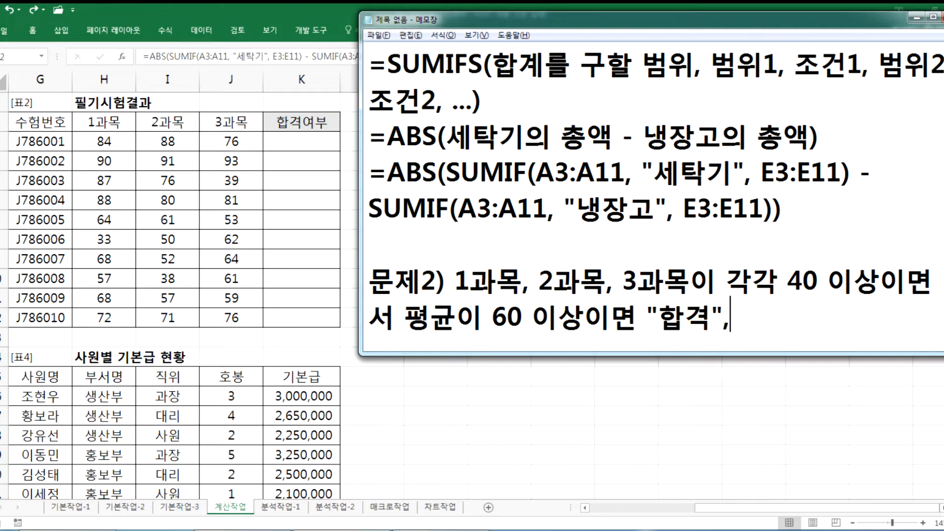
key(BackSpace)
key(BackSpace)
text(외에는 )
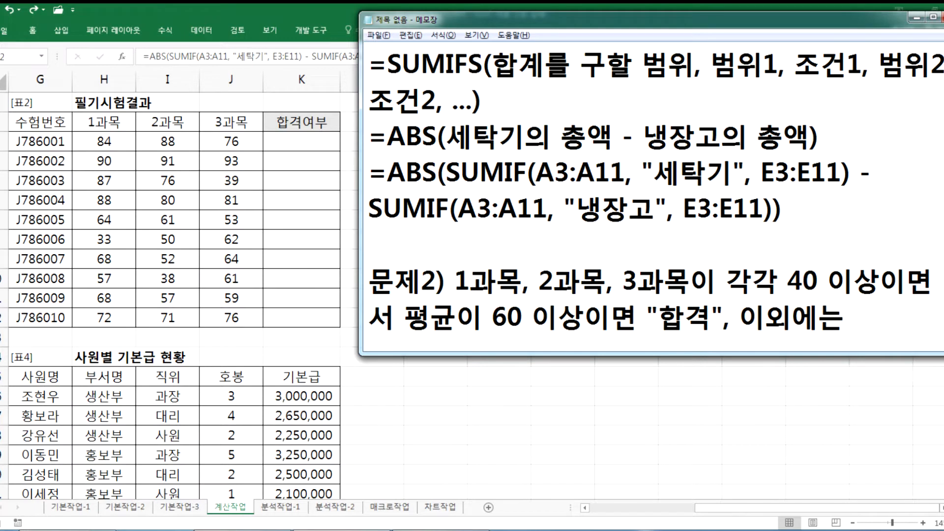
text("불합)
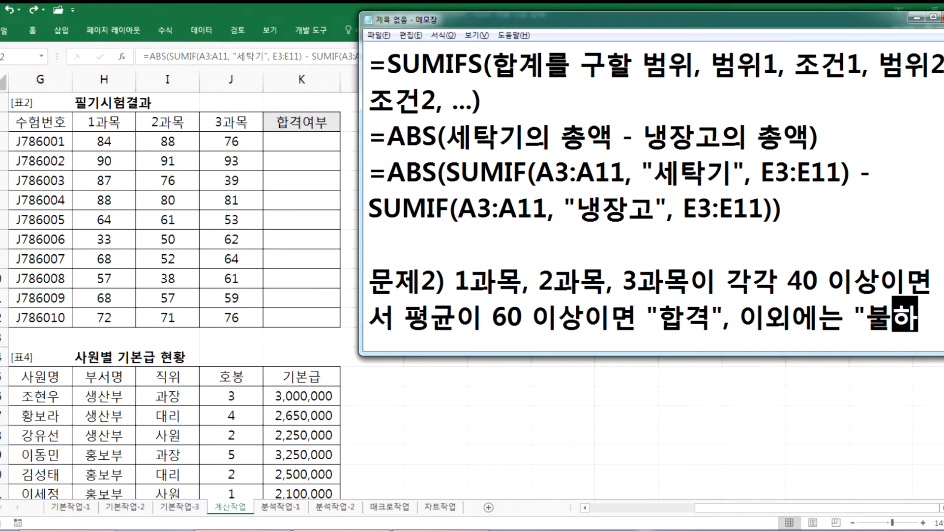
text(격)
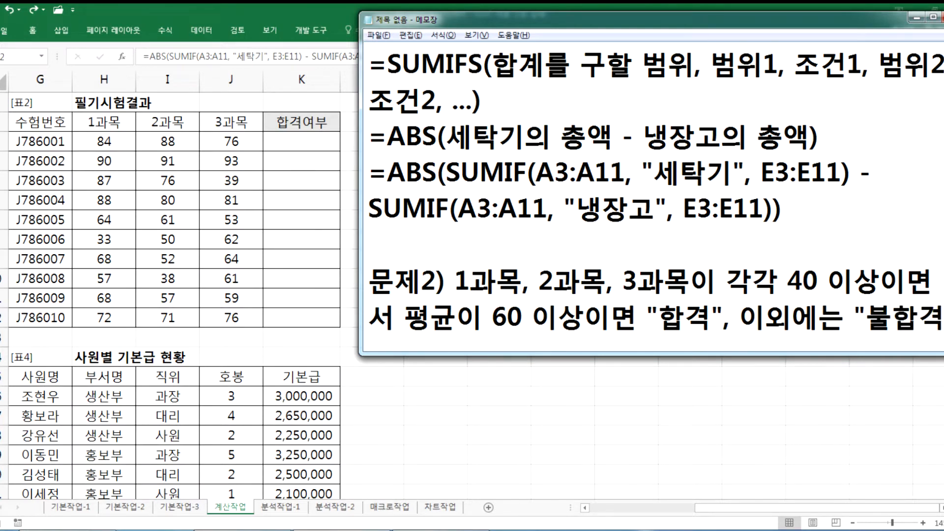
text(")
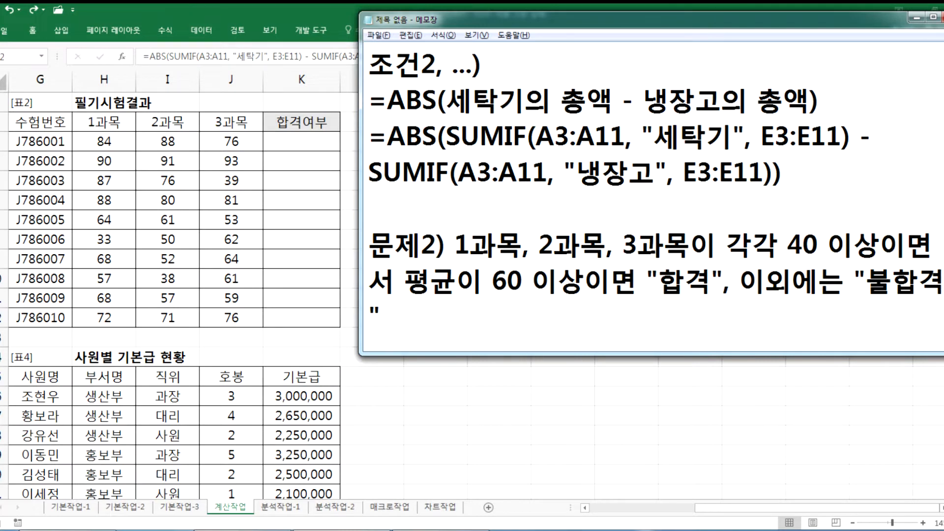
text(을 표시)
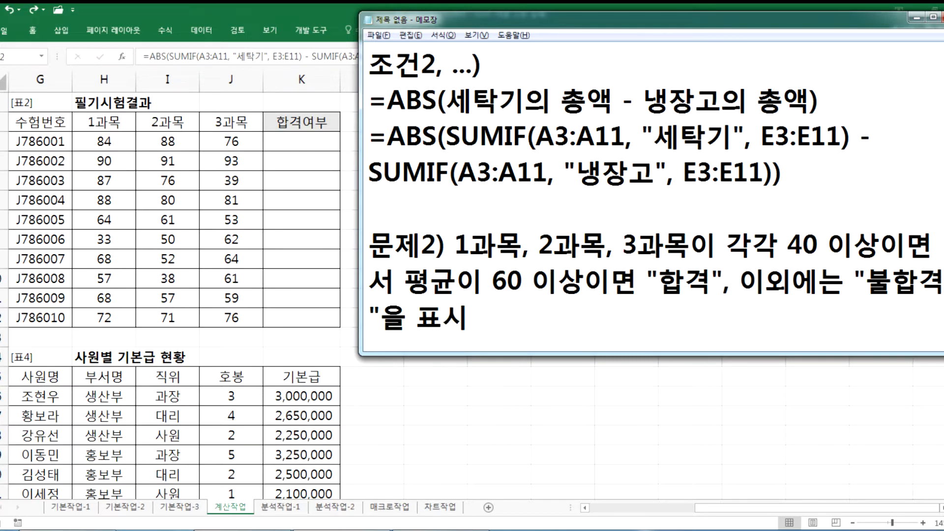
Step: Add the line 'IF, AND, AVERAGE, COUNTIF 함수를 사용' below the problem statement
key(Return)
key(Return)
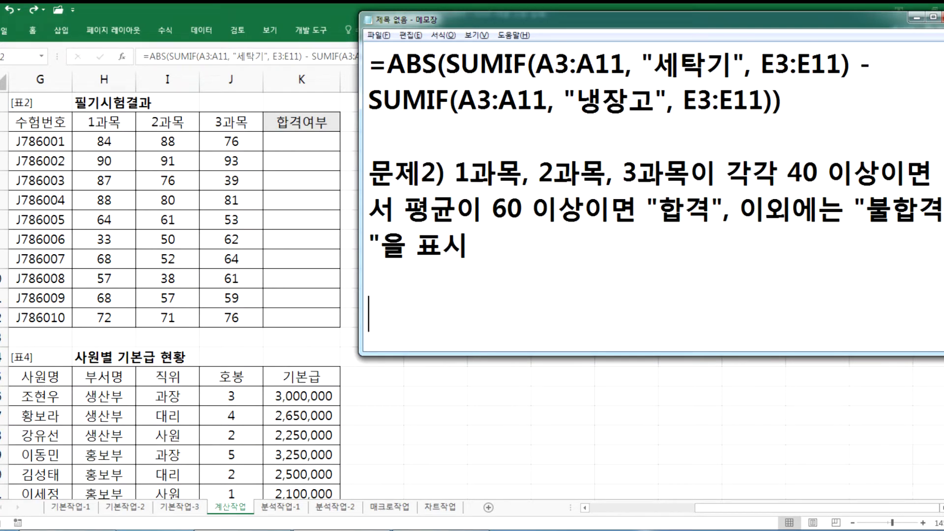
text(IF, ANDM,)
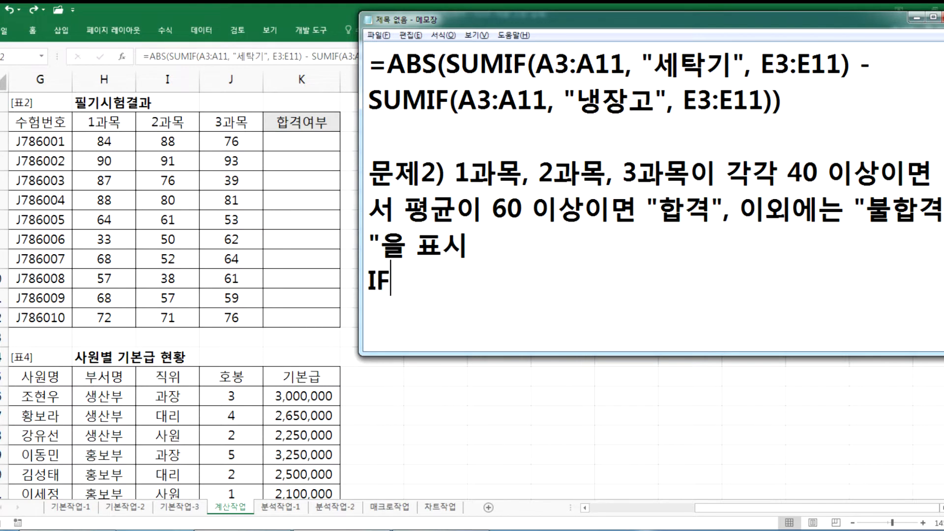
key(BackSpace)
key(BackSpace)
text(, AND,)
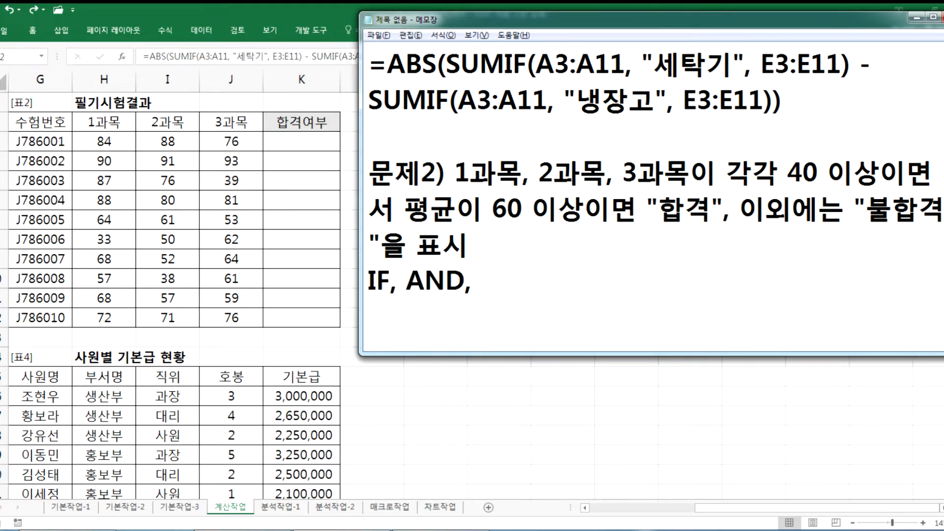
text(AVERAGE)
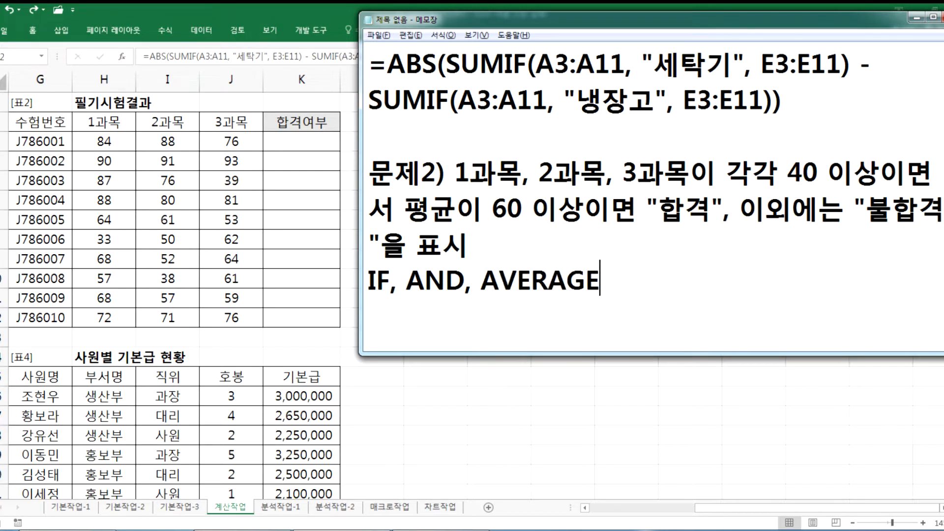
text(, )
text(COUNT)
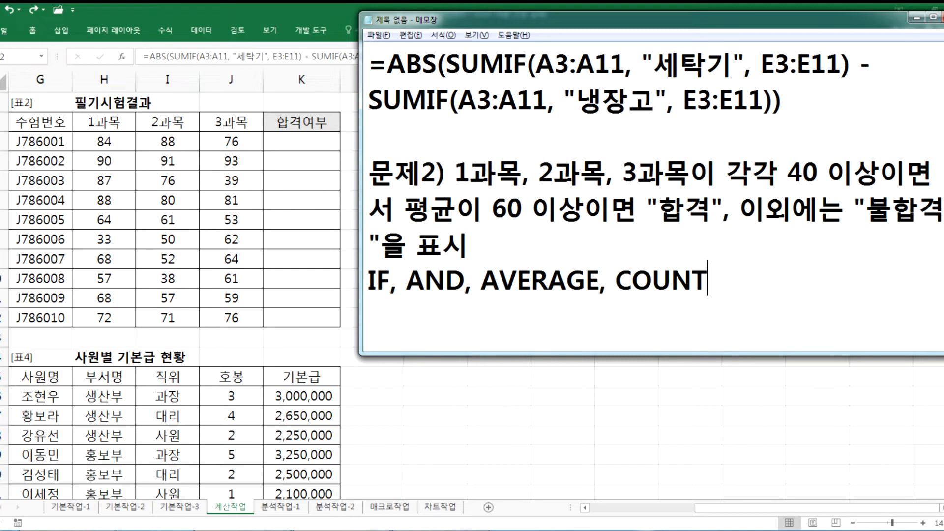
text(IF 함수)
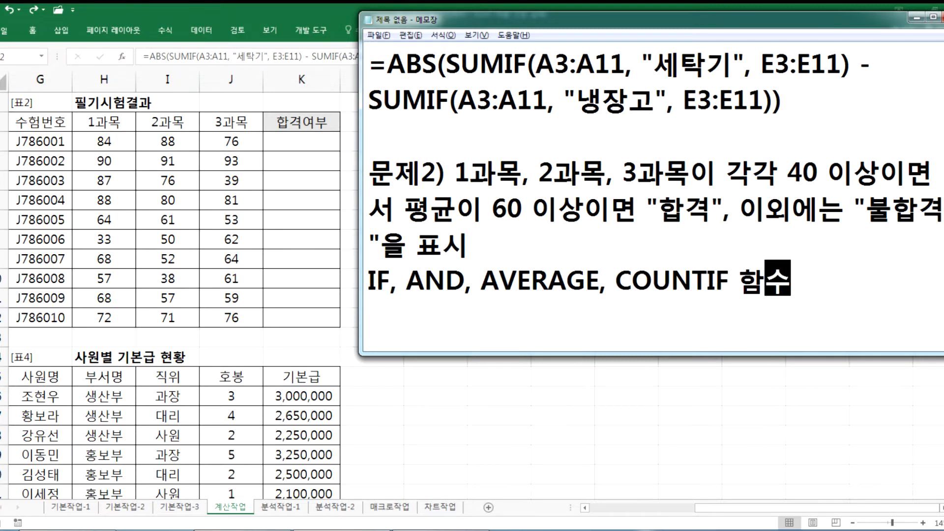
text(를 상용)
key(Return)
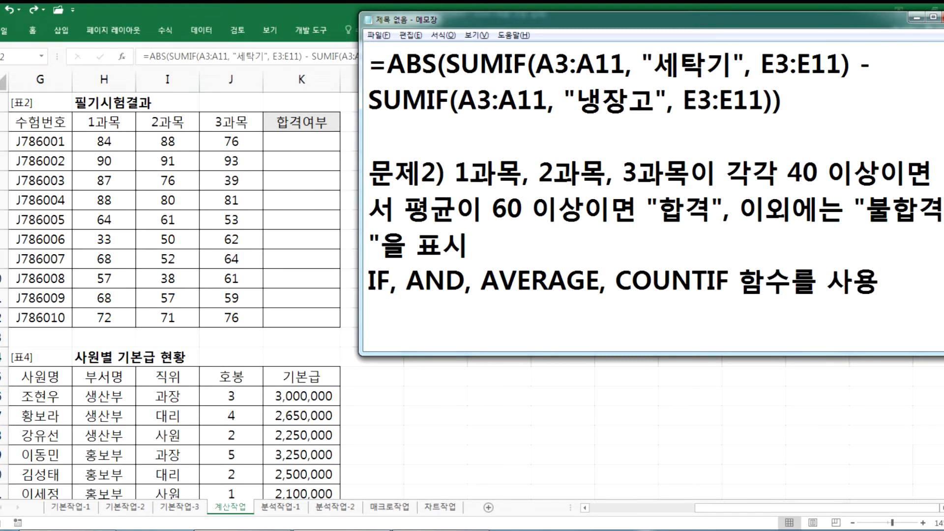
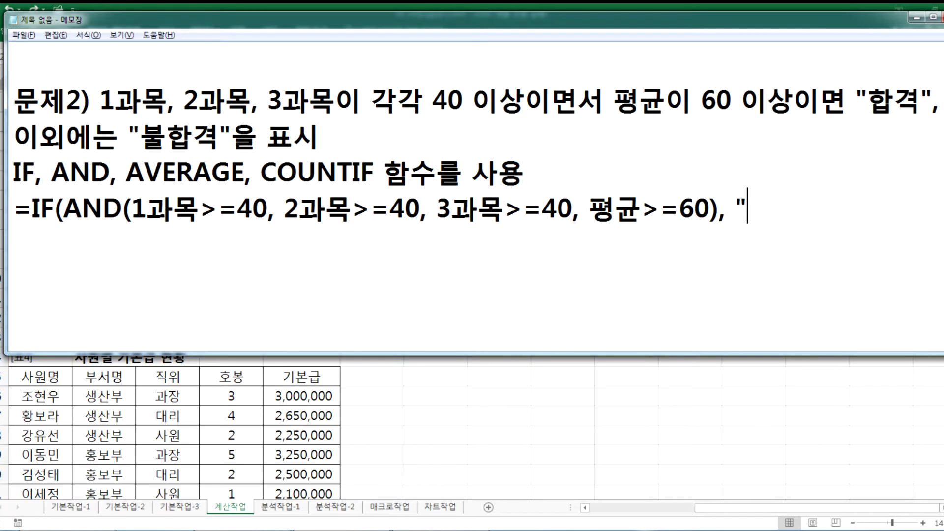
Step: Complete the draft formula with , "합격", "불합격") after 평균>=60)
text(, "불)
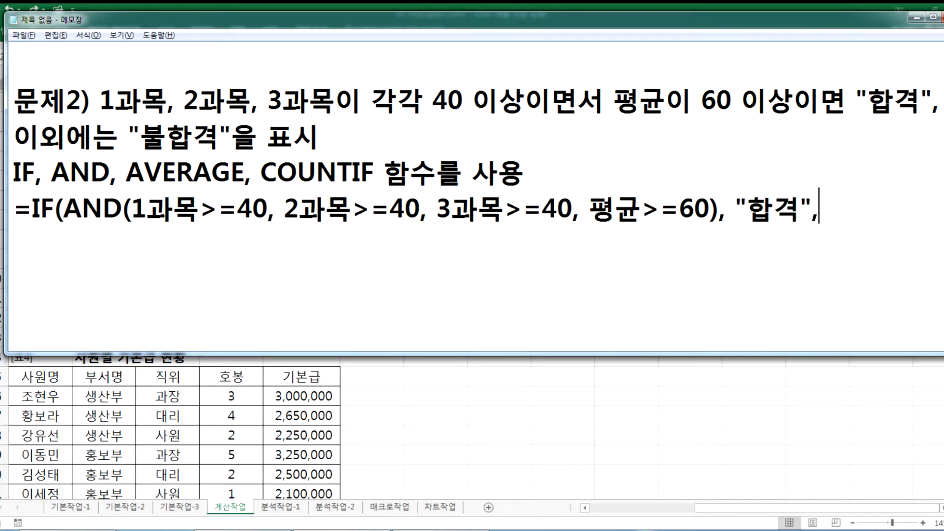
text(합격")
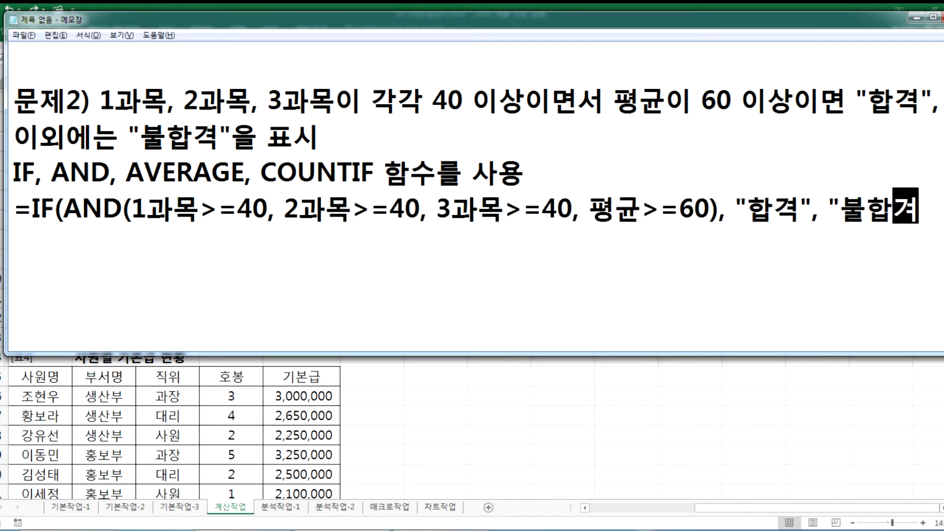
text())
Step: Close the draft formula, compare its AND conditions with the COUNTIF requirement, and move to the blank line below
key(Return)
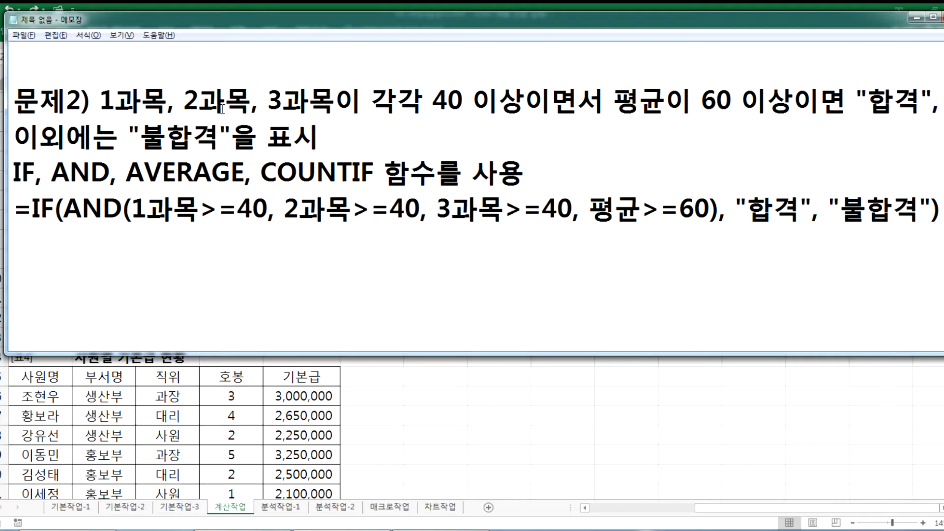
drag(146, 210, 557, 210)
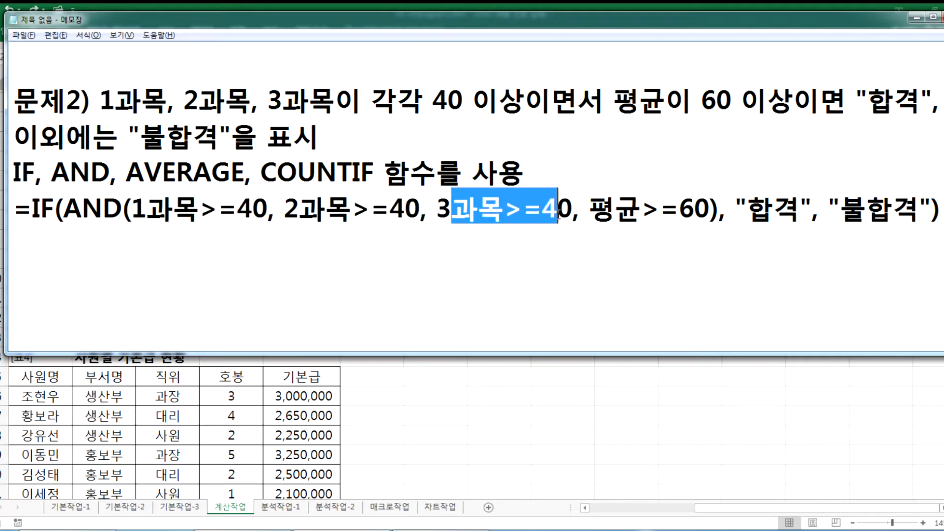
click(615, 210)
drag(615, 210, 710, 210)
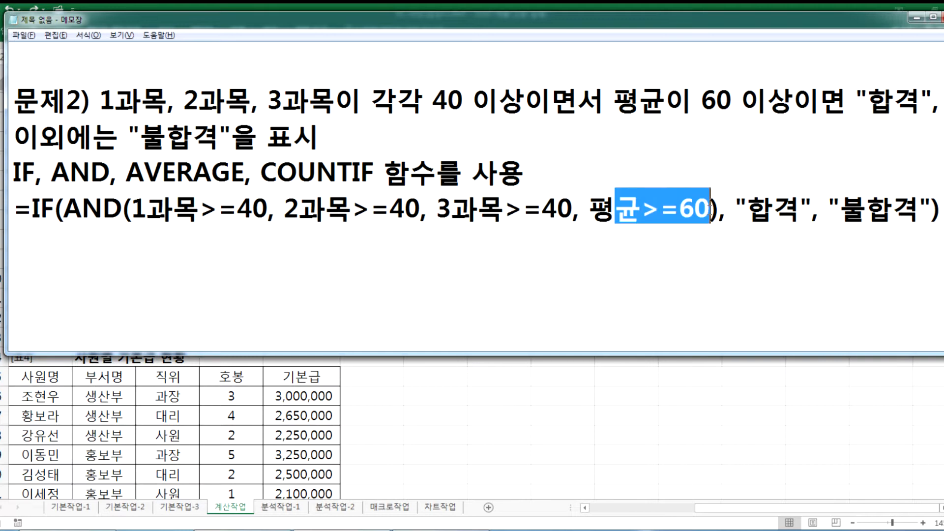
drag(130, 210, 710, 210)
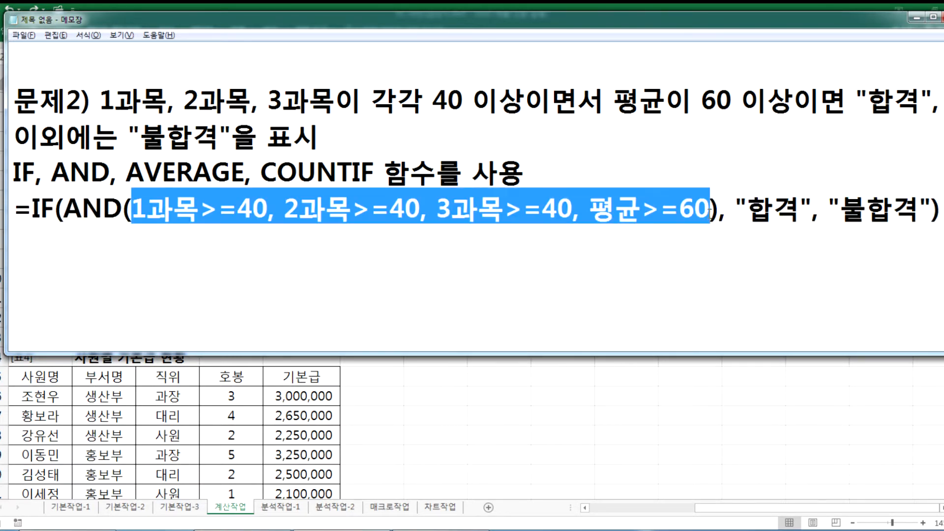
click(747, 210)
click(867, 210)
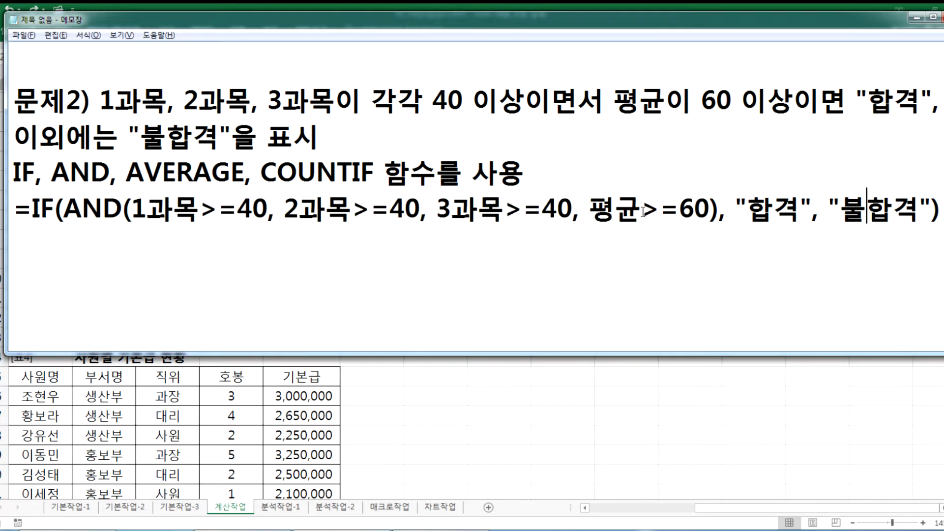
drag(252, 173, 385, 174)
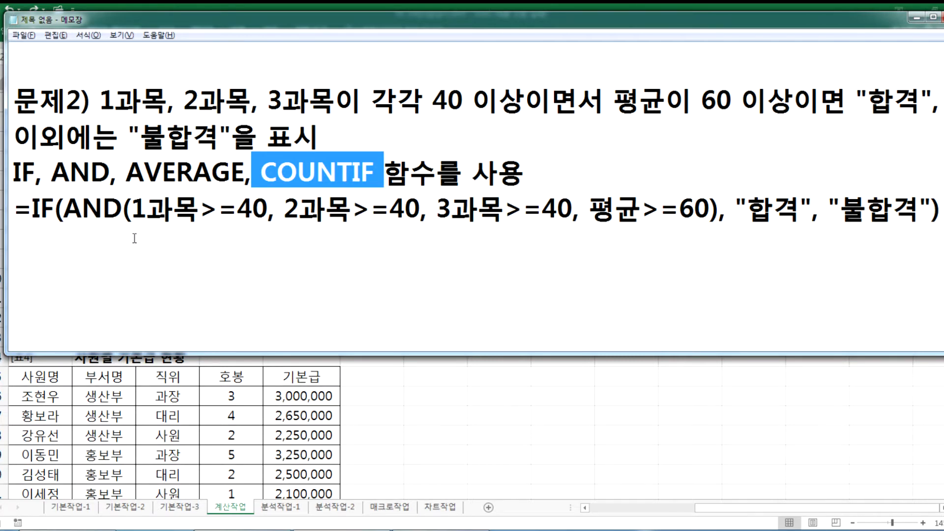
click(85, 242)
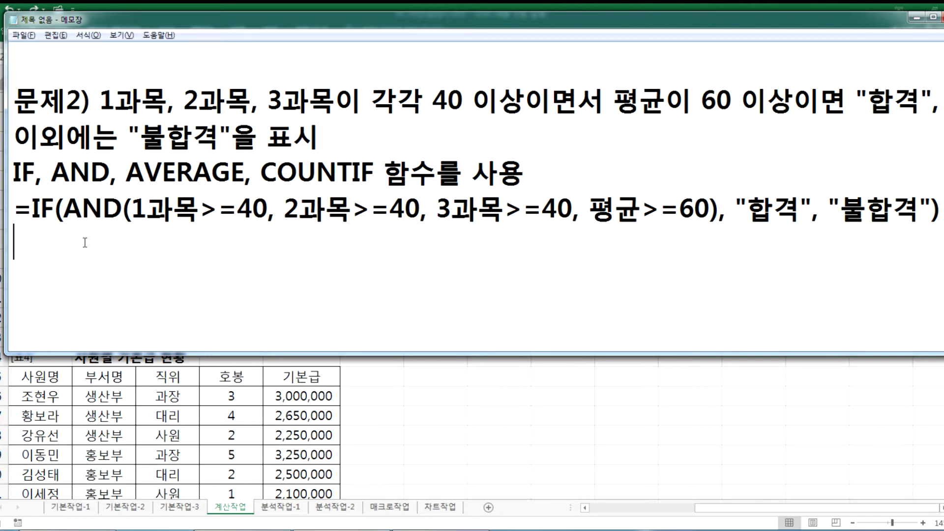
Step: Type the template =IF(AND(조건들), "합격", "불합격") on the new line
text(=IF()
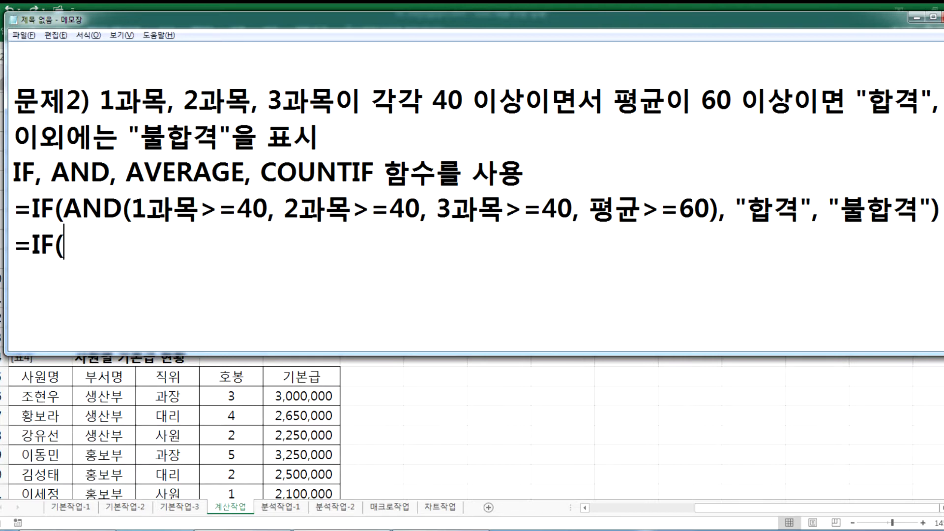
text(AND( ))
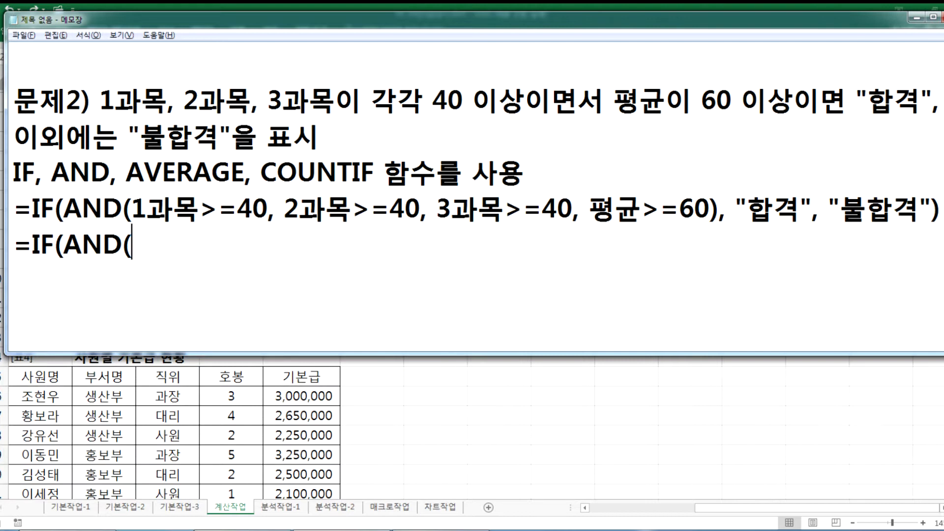
key(Left)
key(Left)
text(조건들)
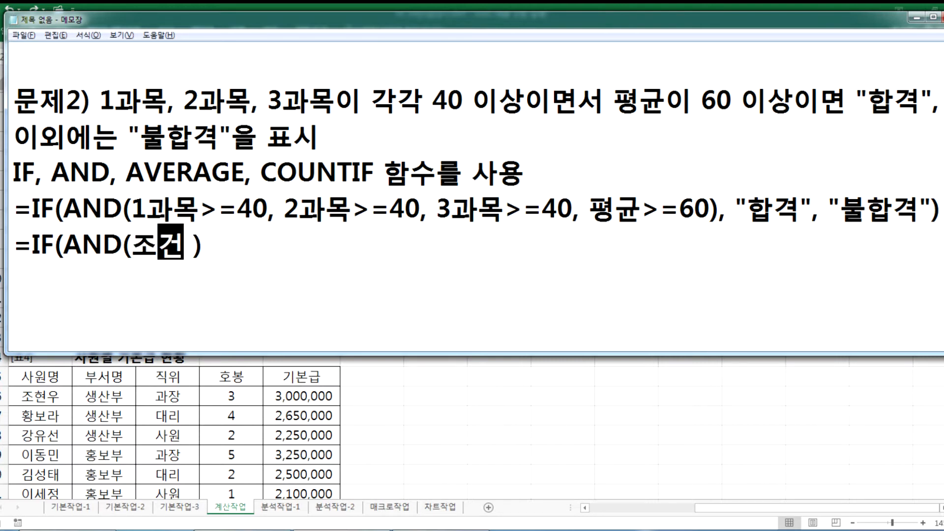
key(Delete)
key(Right)
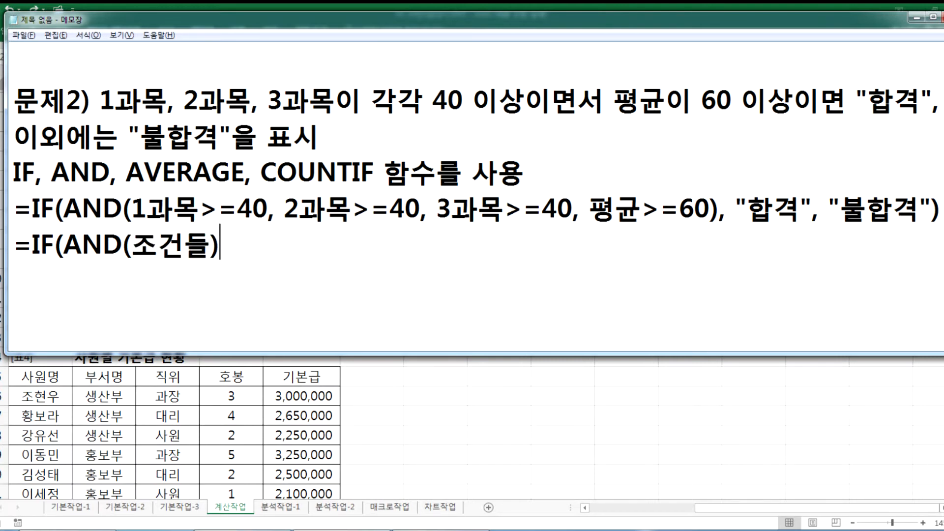
text(, "합격")
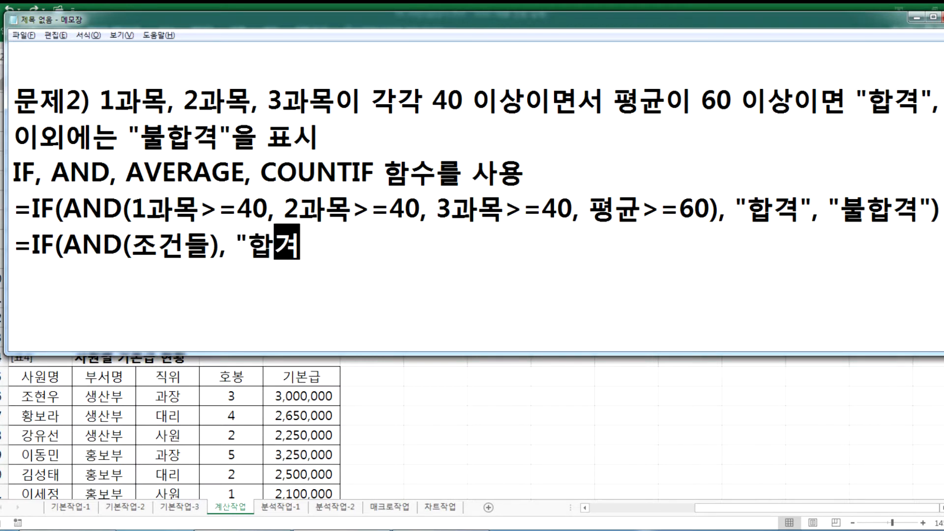
text(, "불합ㄱ)
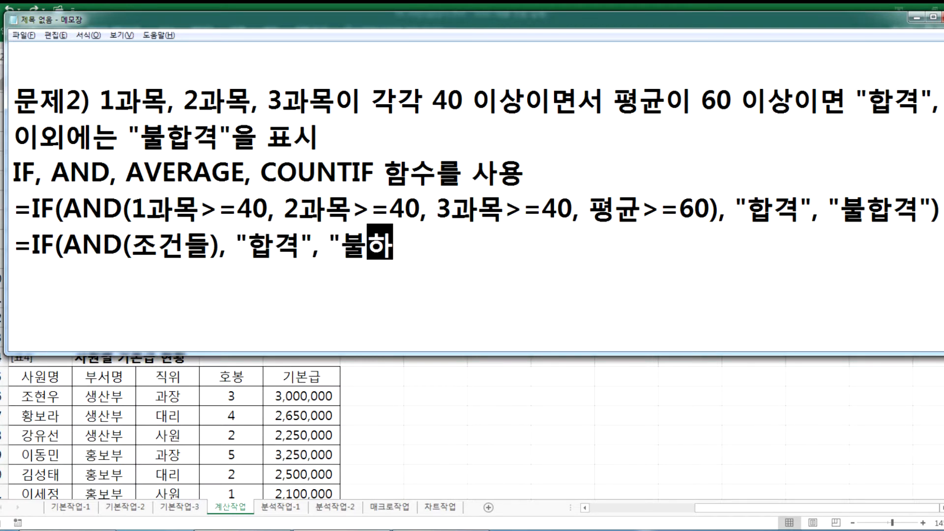
text(격"))
key(Return)
key(Up)
Step: Duplicate the template line directly below itself
key(shift+Down)
key(ctrl+c)
key(ctrl+v)
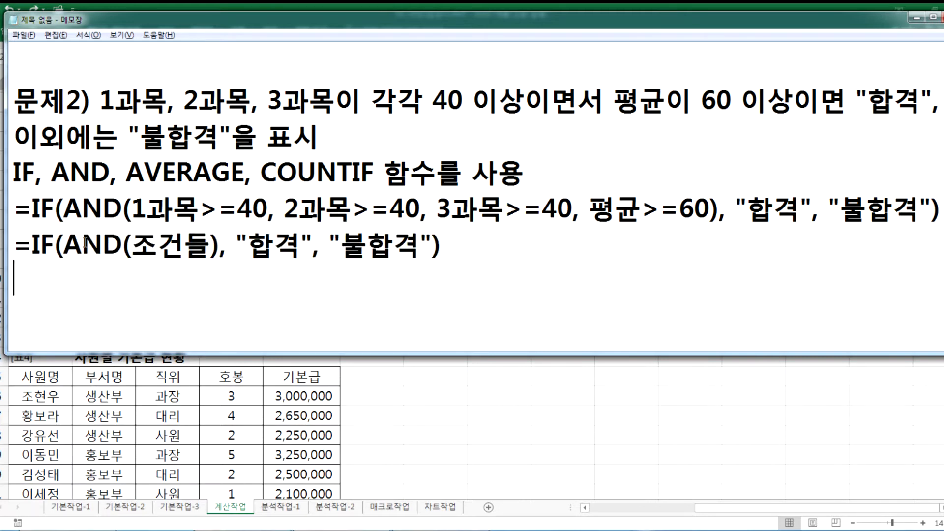
key(ctrl+v)
Step: Compare the four conditions with COUNTIF, then replace 조건들 in the copied line with COUNTIF(
drag(139, 204, 270, 208)
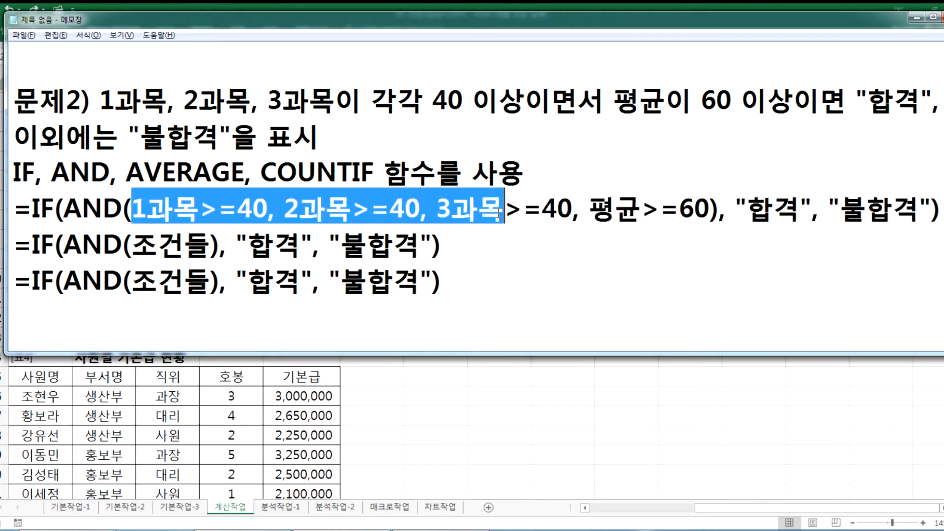
drag(504, 211, 708, 212)
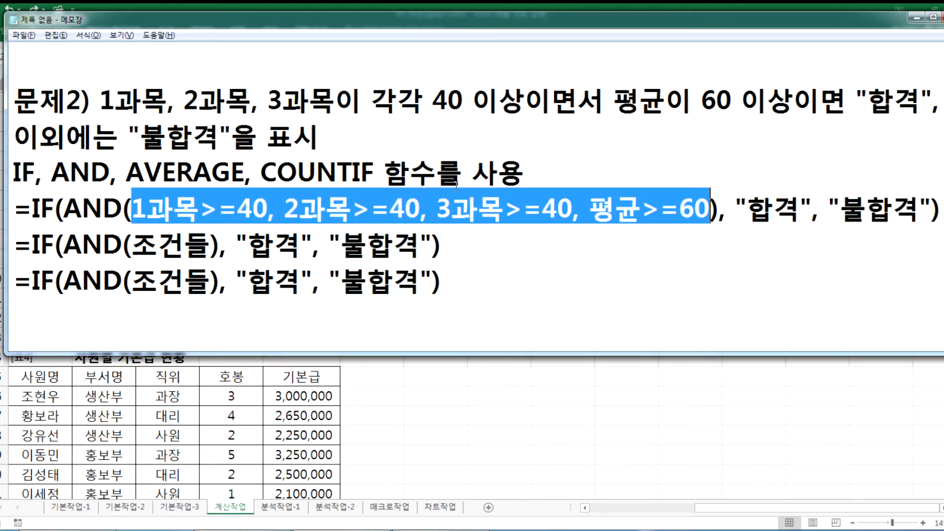
drag(261, 172, 379, 173)
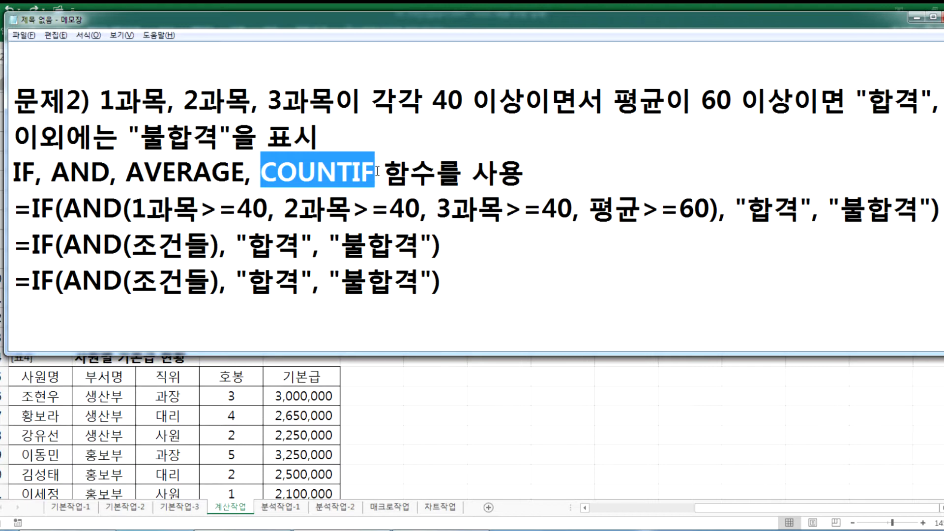
drag(130, 279, 212, 280)
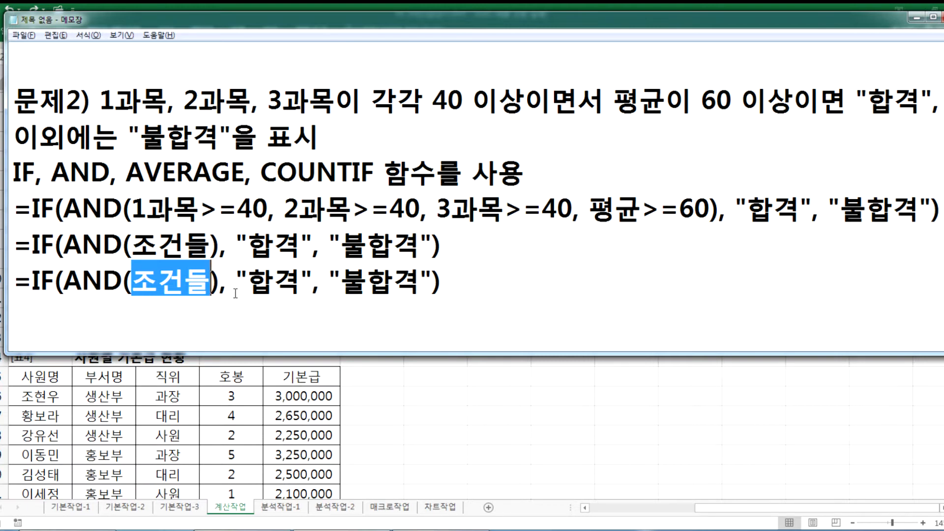
text(COUNTIF(*)
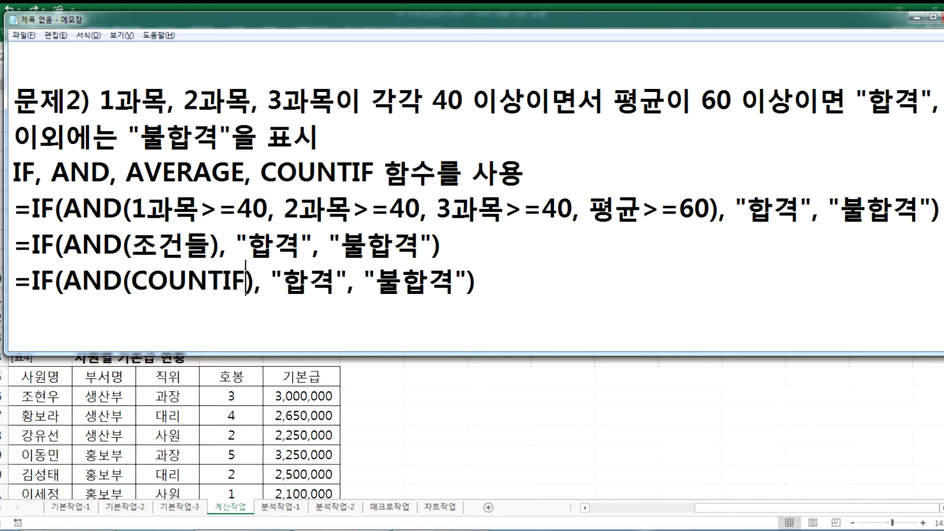
key(BackSpace)
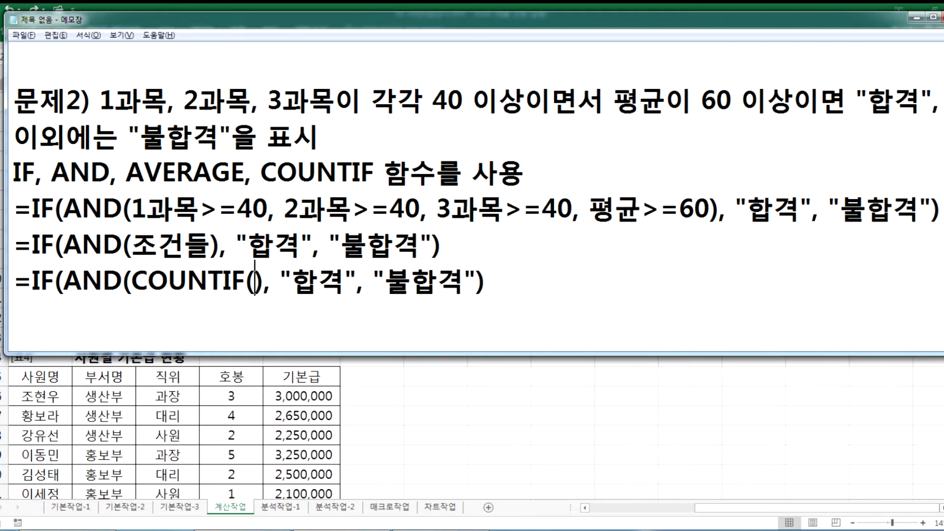
Step: Add the 평균>=60 condition and fill COUNTIF's arguments as 범위, 조건
text(), )
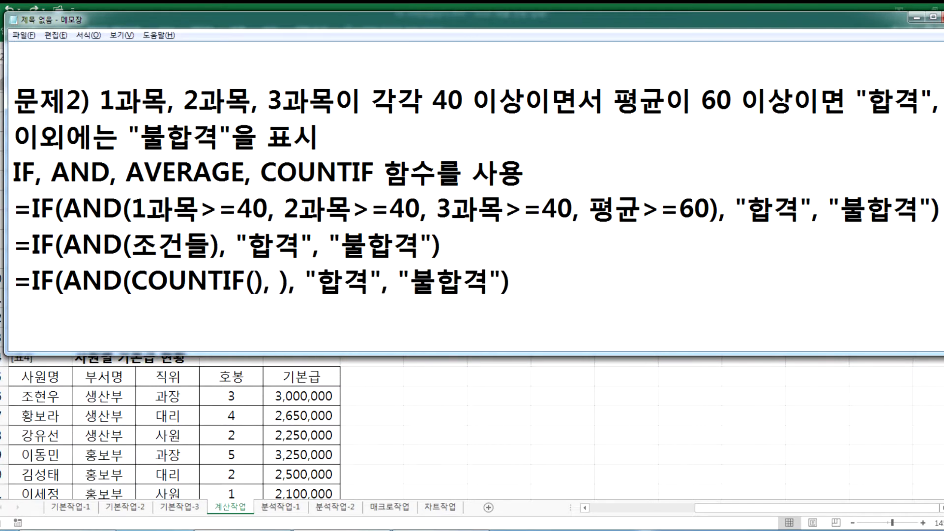
text(VU)
key(BackSpace)
key(BackSpace)
key(Hangul)
text(평규)
text(ㄴ>=60)
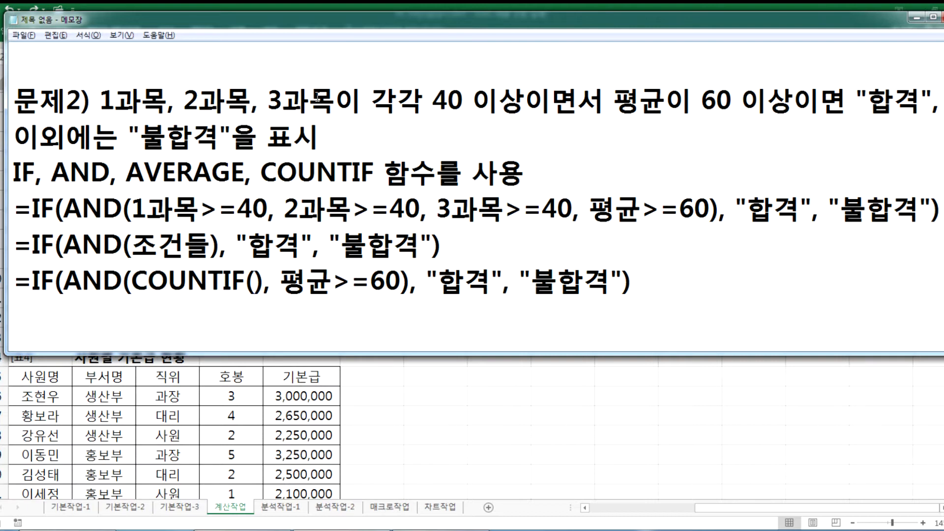
text(QJADN)
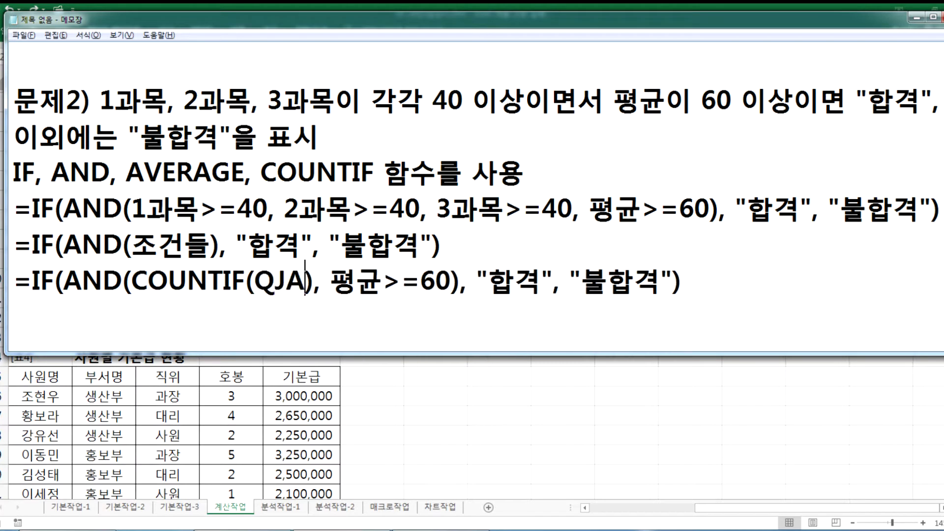
key(BackSpace)
key(BackSpace)
key(BackSpace)
key(BackSpace)
key(BackSpace)
text(범위, 조건)
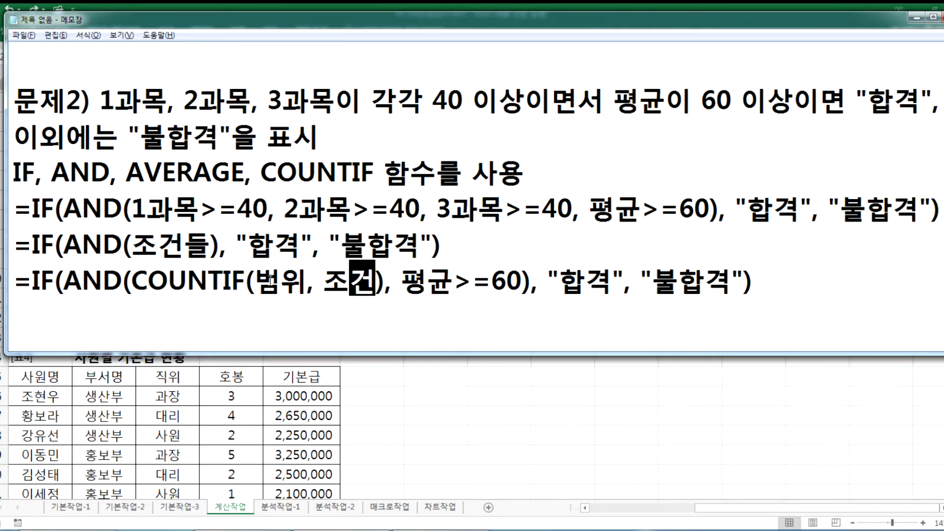
Step: Set the COUNTIF range placeholder to 1과목:3과목
drag(255, 283, 295, 281)
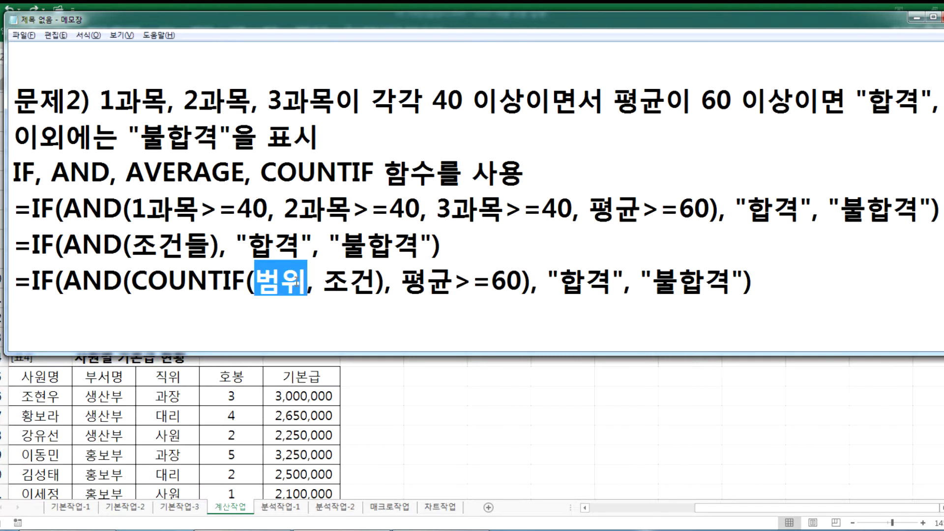
text(1ㄱ하)
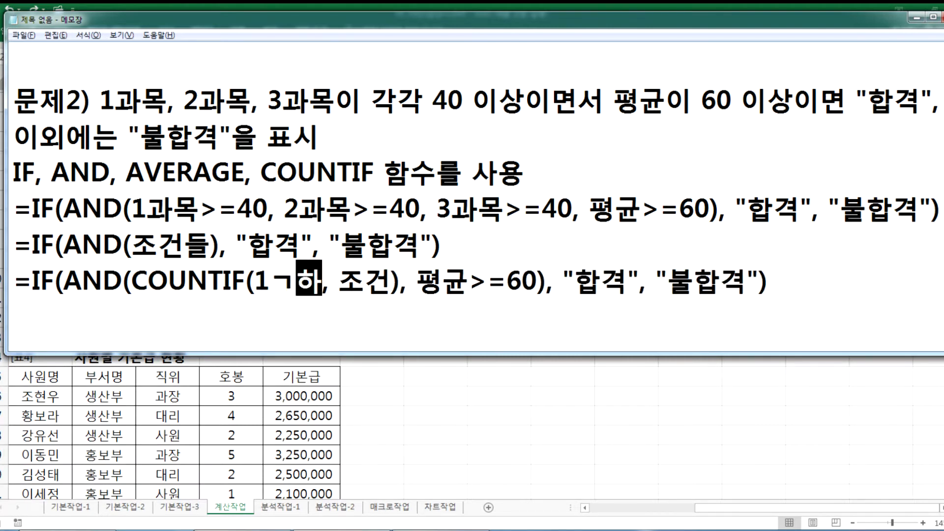
key(BackSpace)
key(BackSpace)
text(과목:)
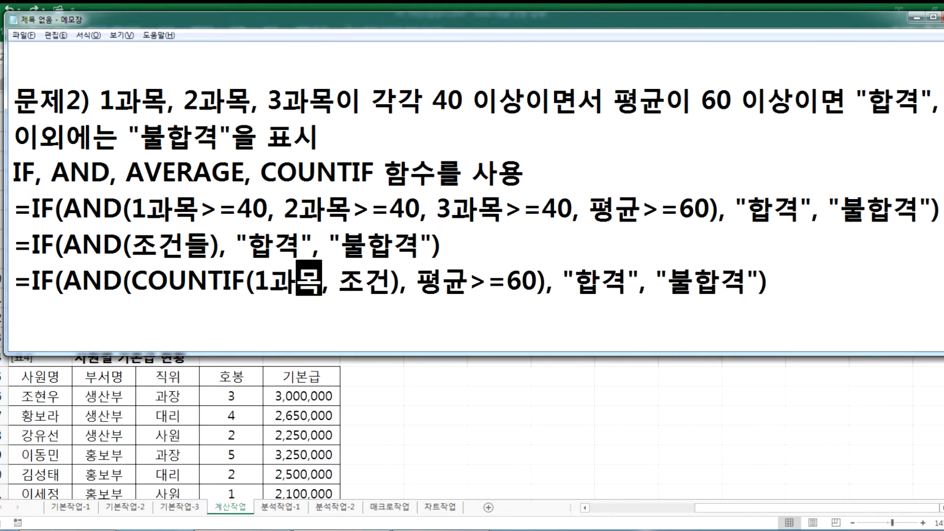
text(3과목)
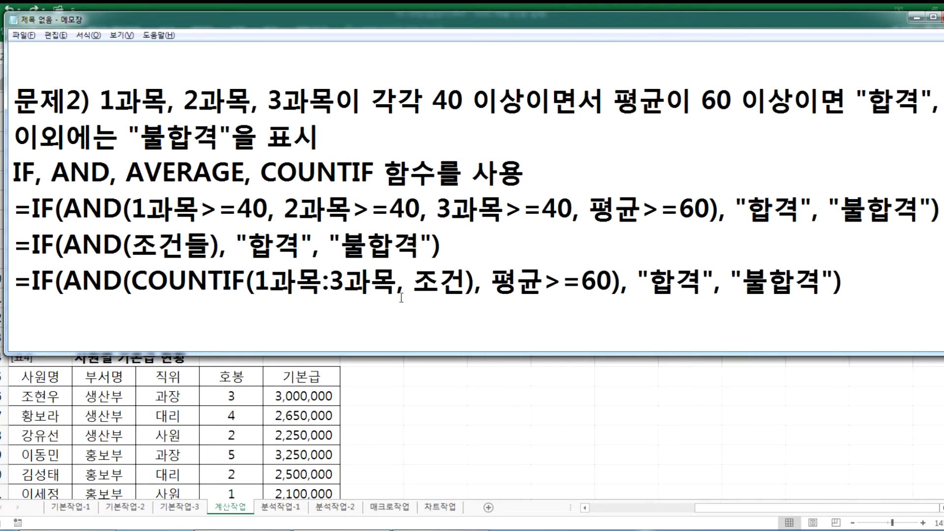
Step: Set the COUNTIF criterion to ">=40" and return to Excel
drag(413, 283, 460, 278)
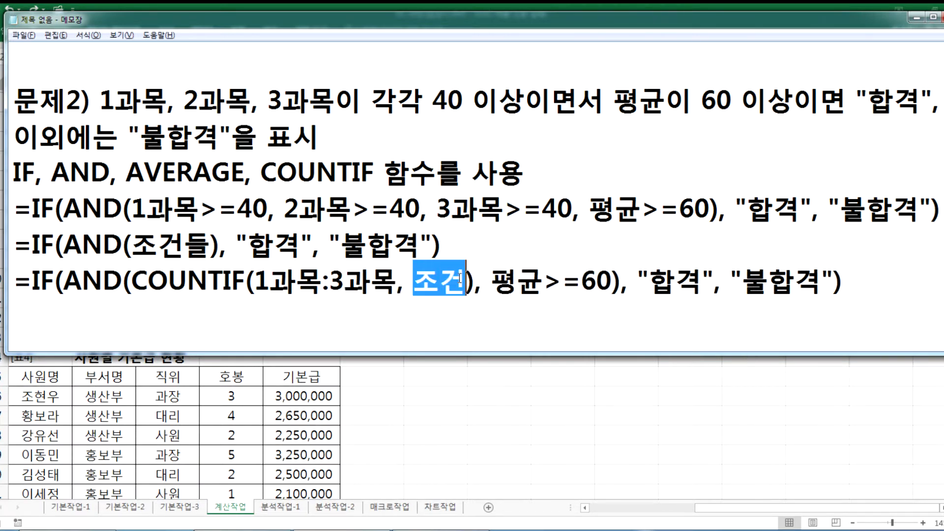
text("")
key(Down)
key(Up)
key(End)
key(Left)
key(Left)
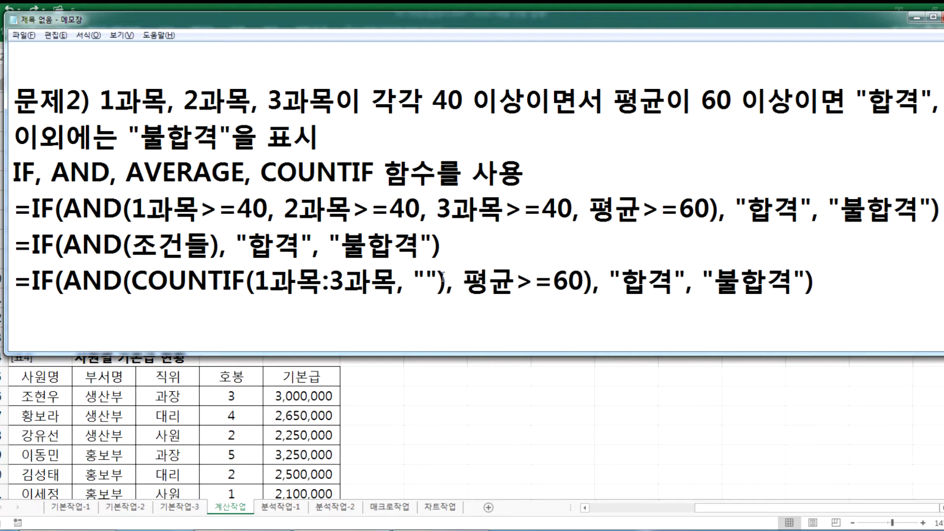
click(424, 276)
text(>=40)
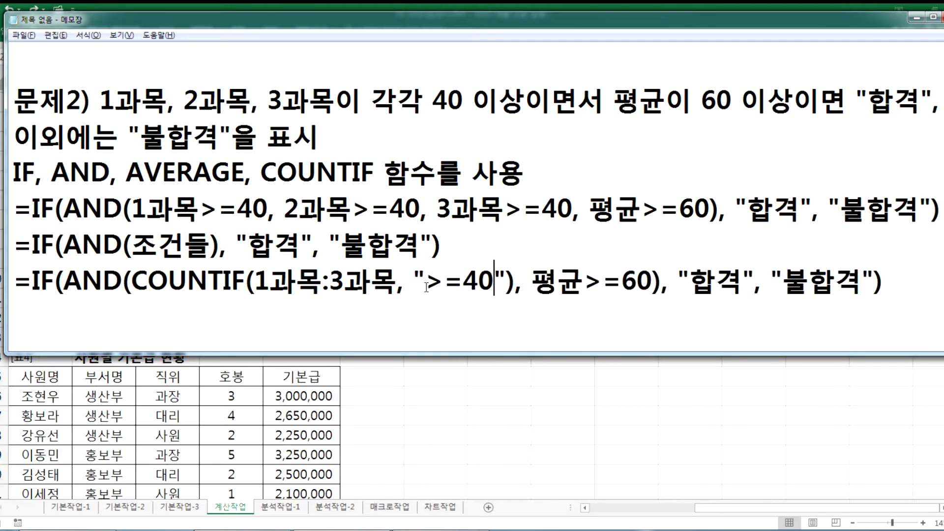
key(alt+Tab)
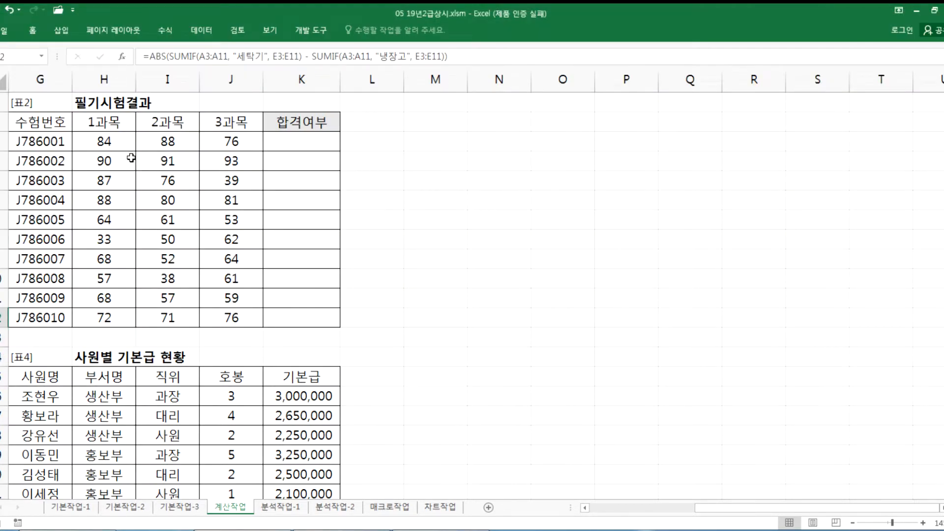
click(104, 142)
click(159, 141)
click(225, 142)
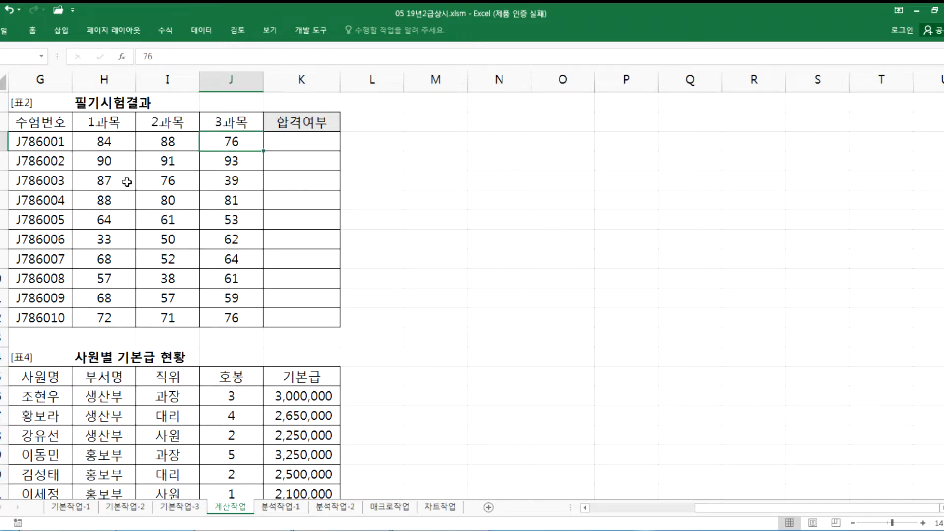
click(116, 239)
click(168, 239)
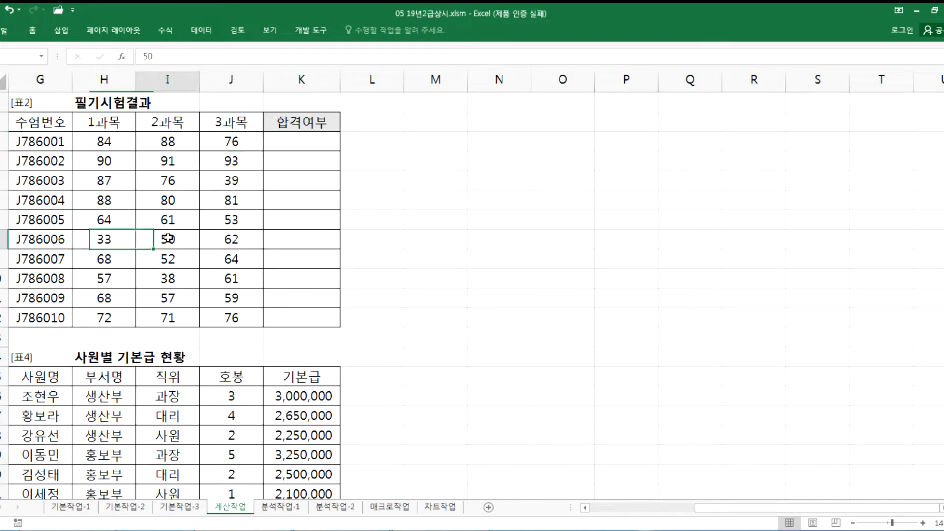
click(246, 245)
click(114, 239)
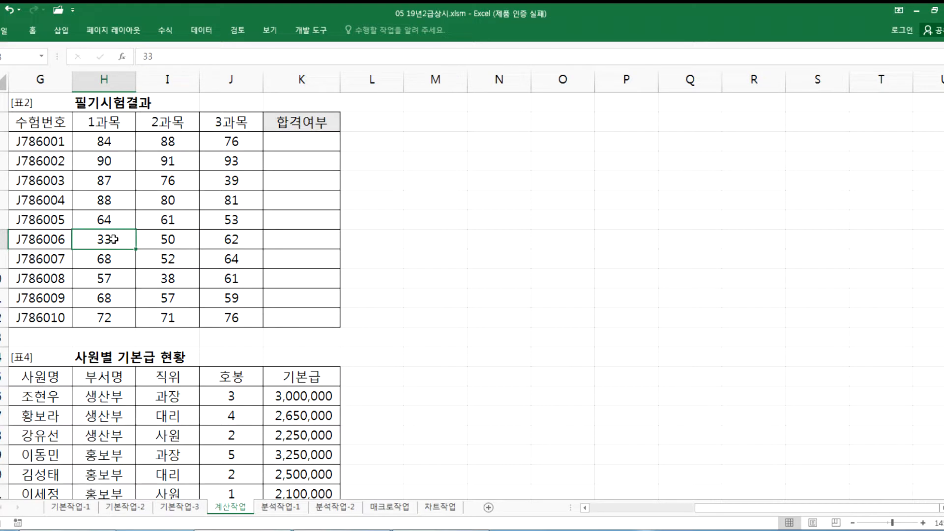
drag(129, 238, 229, 239)
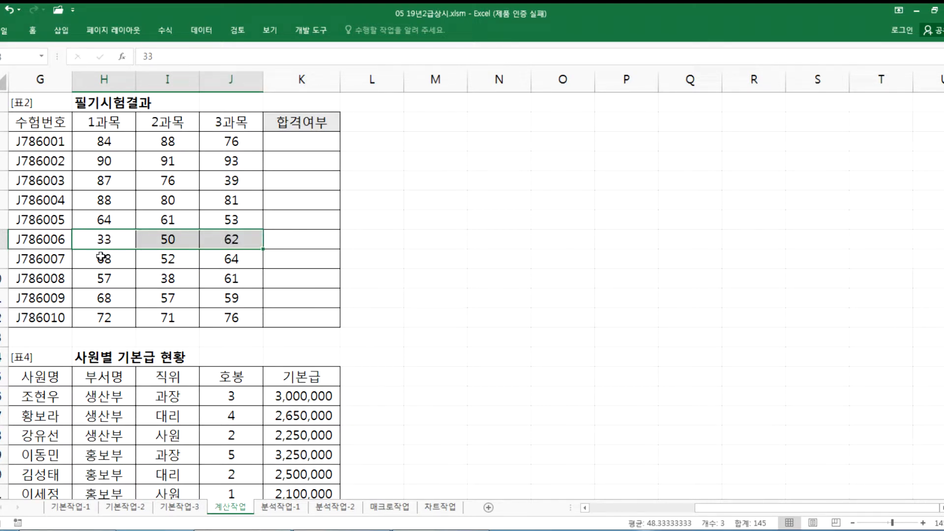
Step: Check J786008's and J786009's three subject scores, then go back to Notepad
click(95, 279)
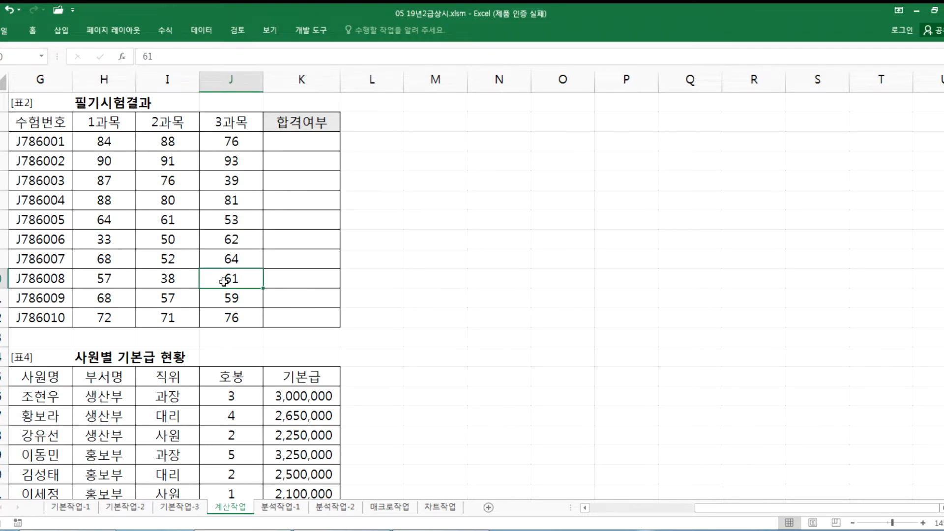
click(104, 297)
click(152, 298)
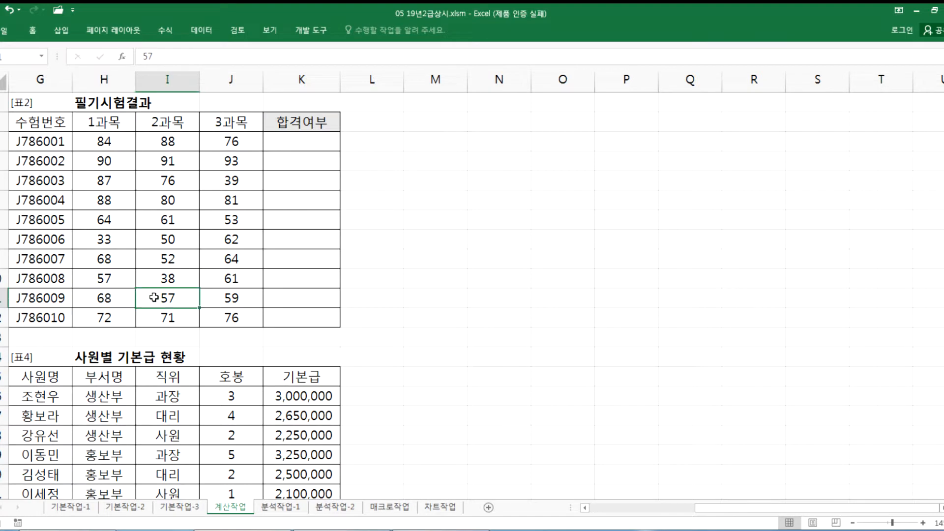
click(211, 295)
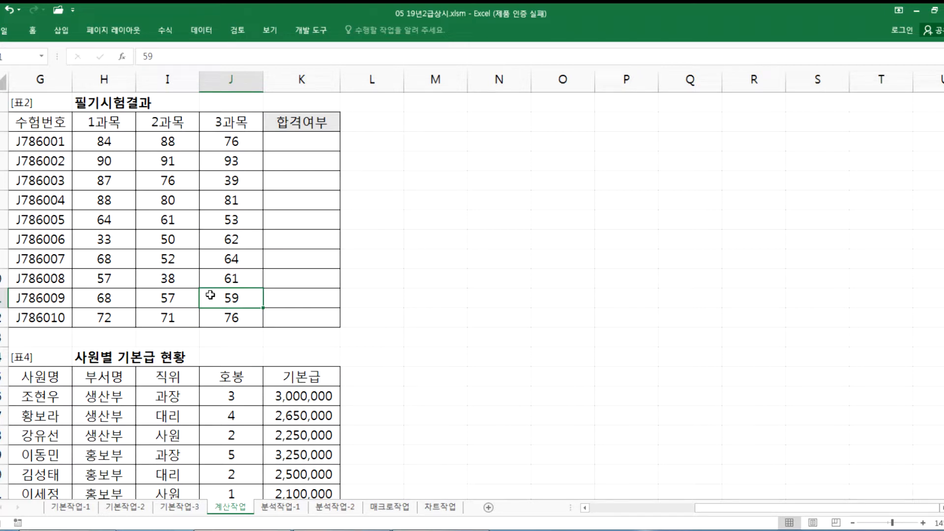
drag(98, 293, 217, 297)
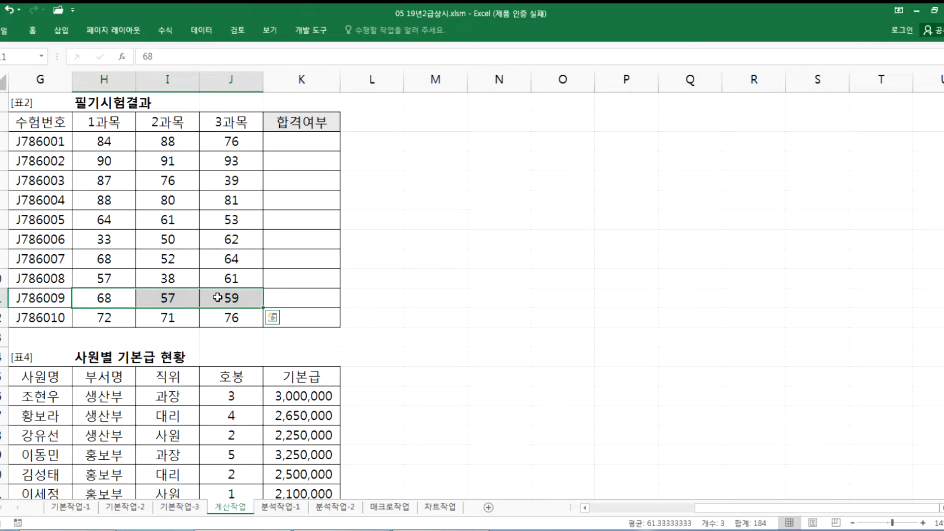
key(alt+Tab)
Step: Append =3 after COUNTIF(1과목:3과목, ">=40") and compare it with the per-subject conditions
click(517, 284)
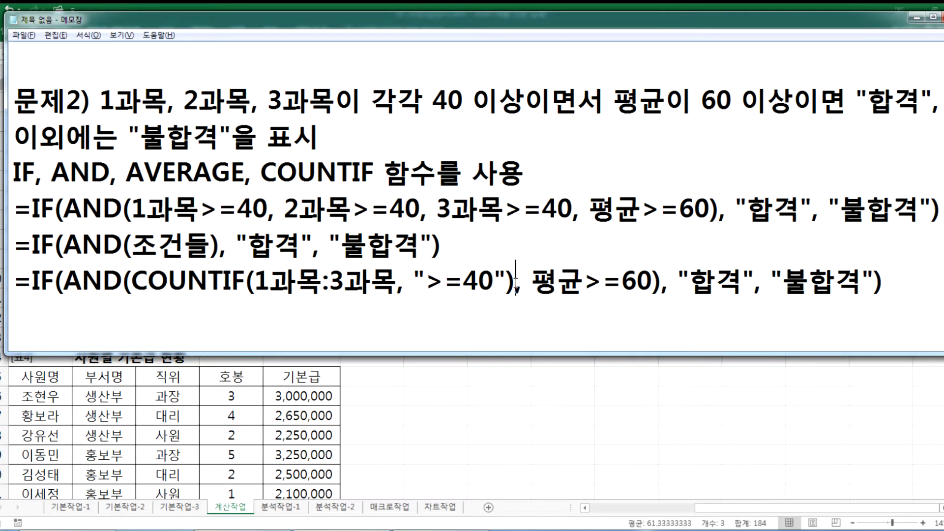
text(=3)
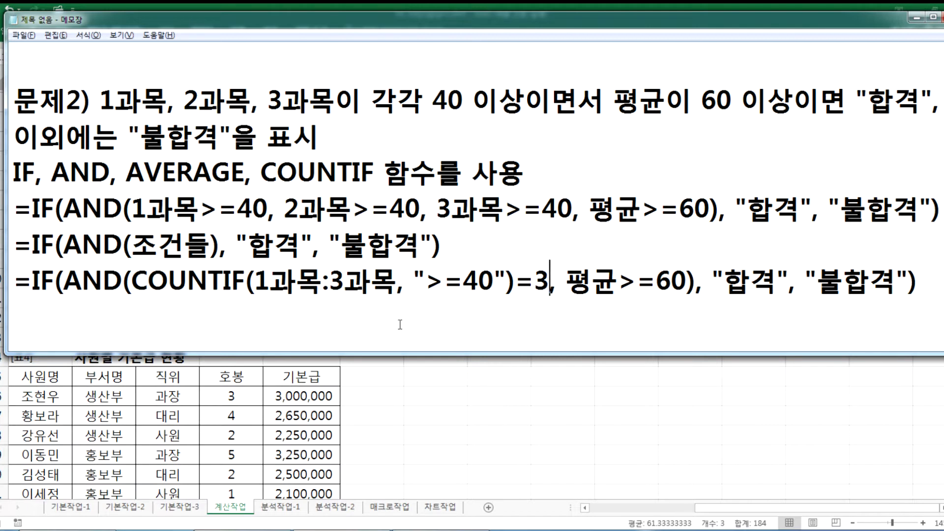
drag(139, 282, 397, 278)
click(398, 279)
click(536, 281)
drag(576, 280, 688, 281)
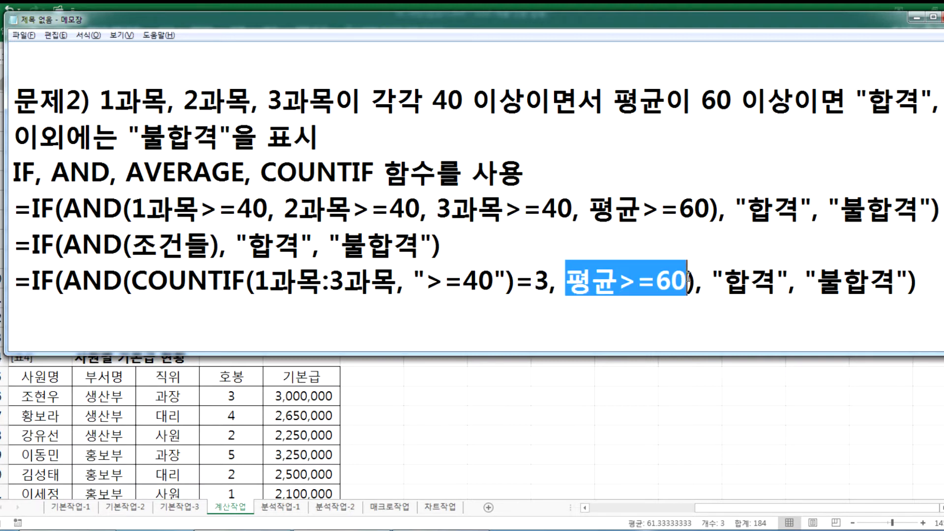
drag(56, 209, 615, 209)
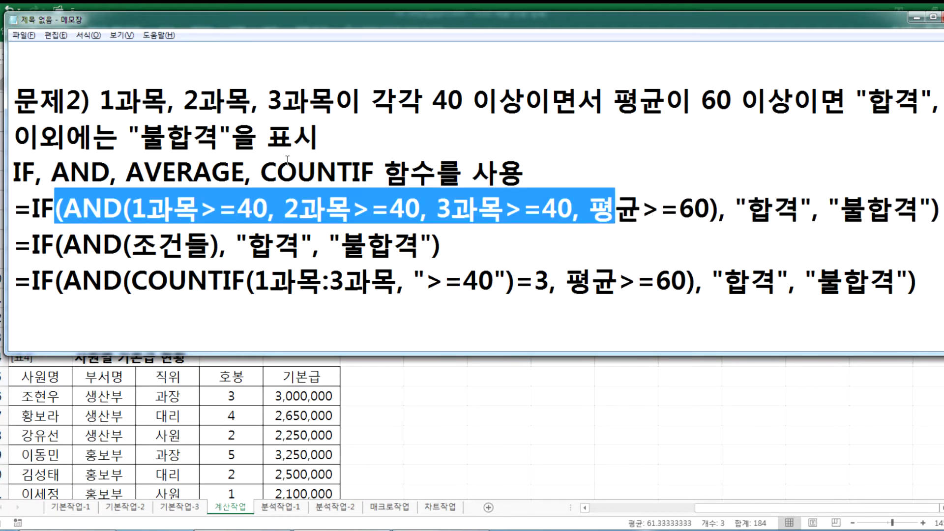
drag(262, 172, 374, 172)
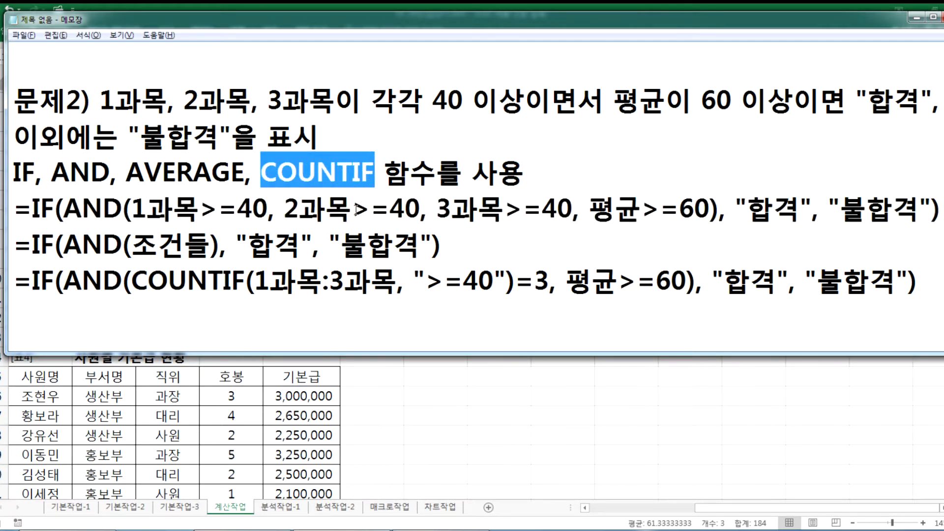
drag(352, 209, 132, 209)
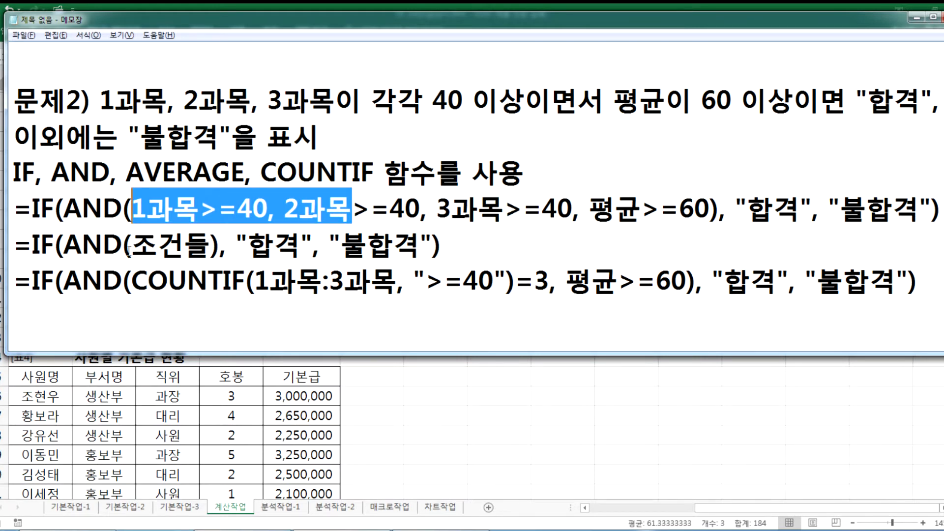
click(139, 279)
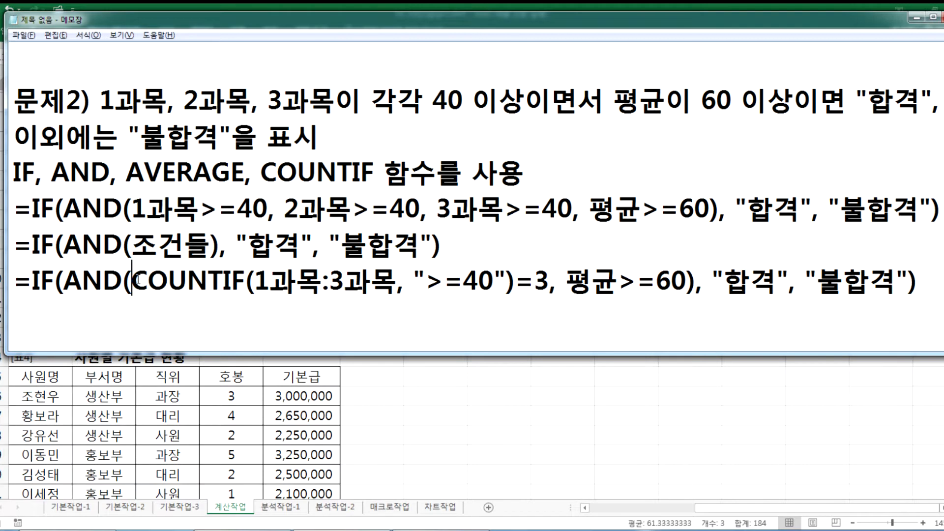
Step: Move the =IF(AND(조건들), "합격", "불합격") template line above the full condition formula
click(11, 254)
key(shift+Down)
key(ctrl+x)
key(Up)
key(ctrl+v)
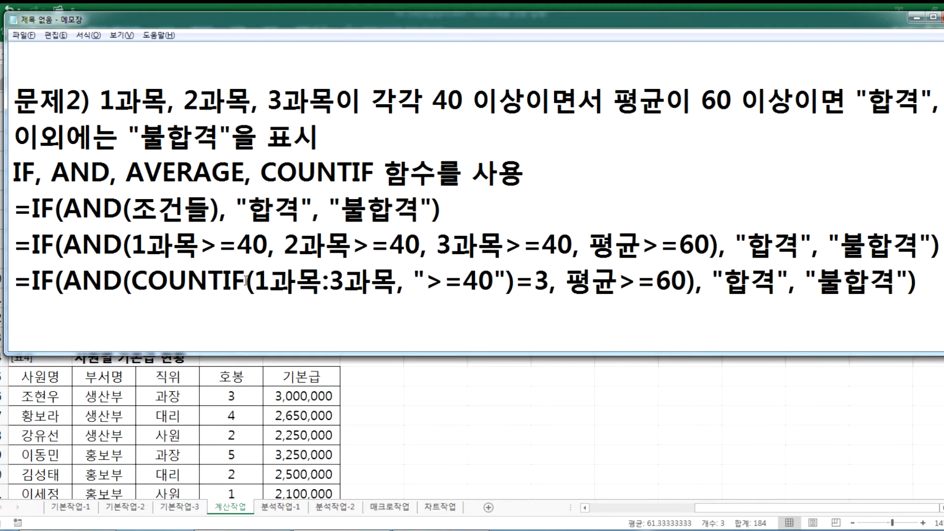
click(140, 209)
Step: Compare the three separate score conditions with COUNTIF(1과목:3과목, ">=40")=3
drag(132, 245, 574, 246)
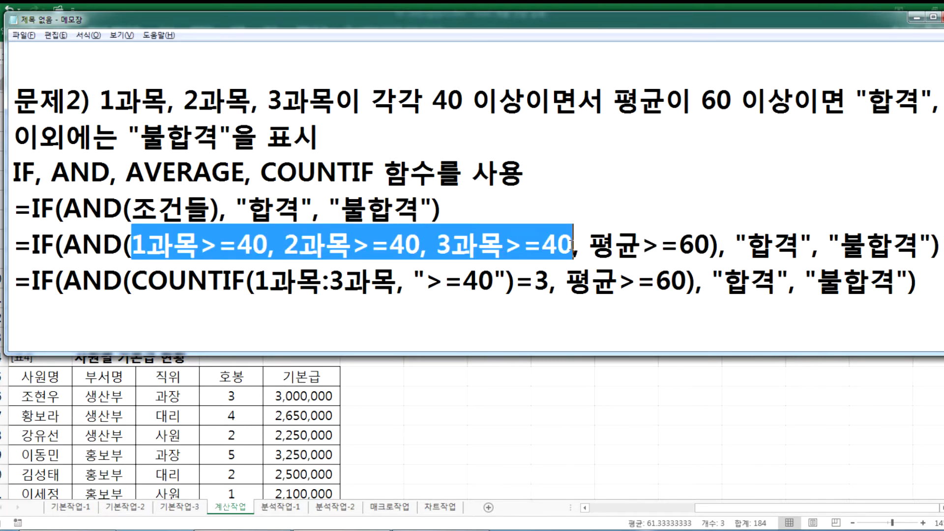
click(548, 280)
drag(548, 280, 138, 284)
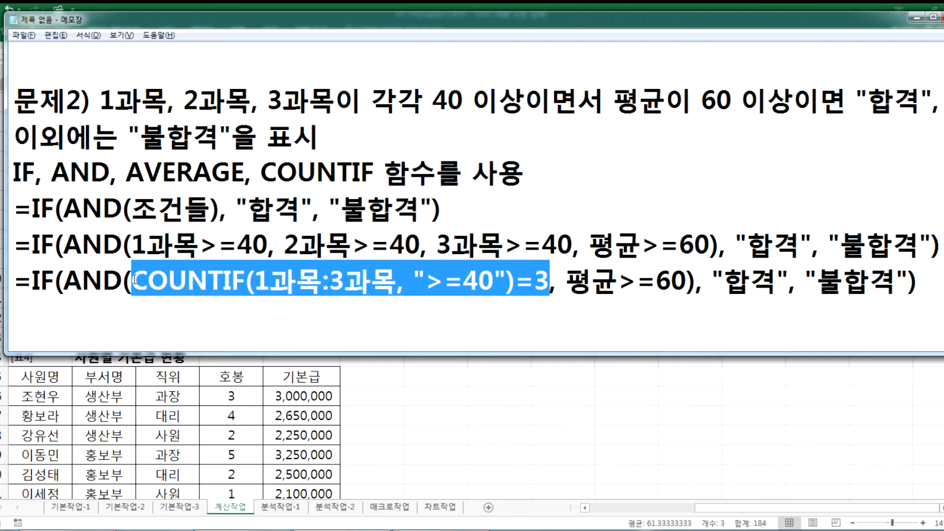
click(232, 251)
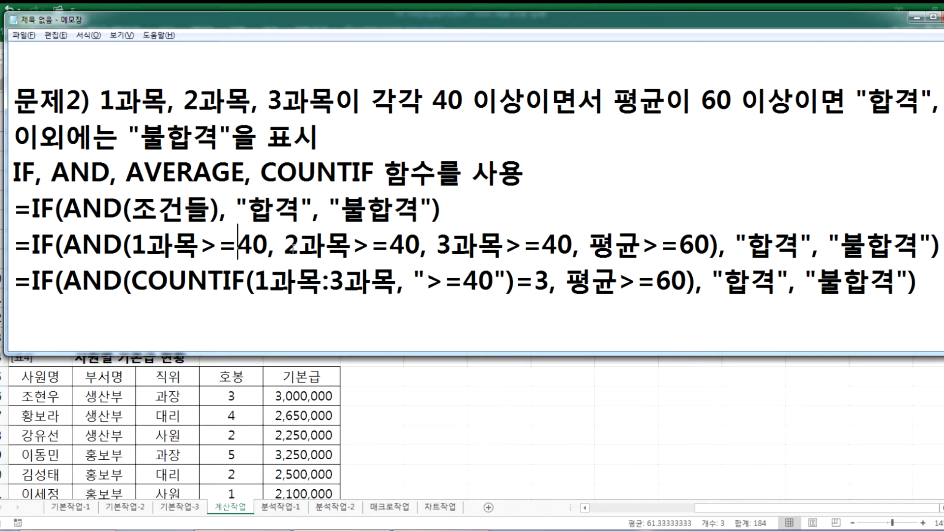
drag(299, 246, 327, 246)
drag(436, 246, 478, 246)
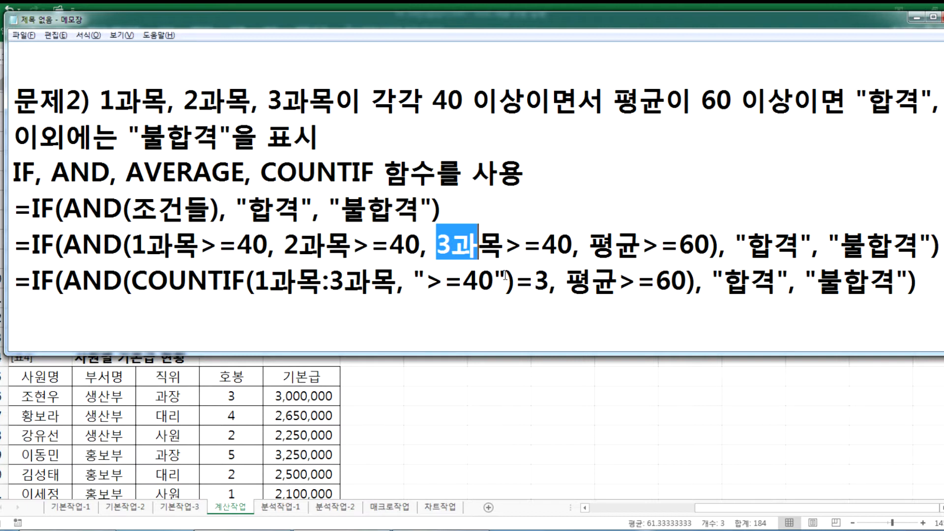
drag(253, 280, 270, 281)
drag(329, 281, 372, 287)
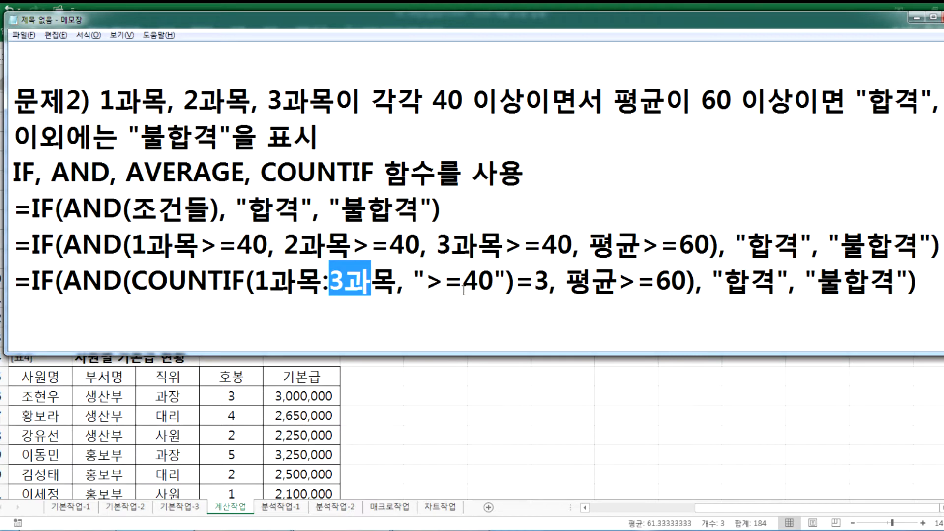
click(538, 281)
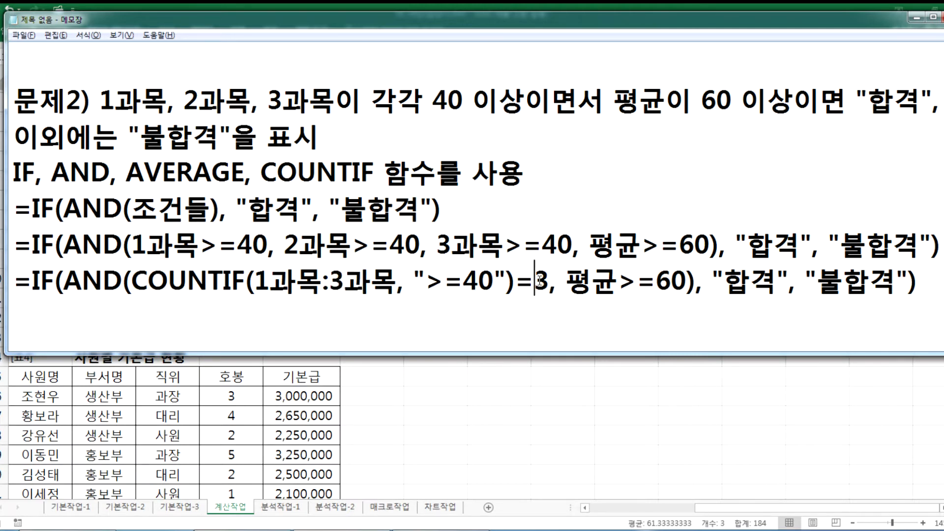
Step: Generalize the COUNTIF line to ten subjects: 1과목:10과목 with a required count of 10
text(1)
key(Delete)
text(0)
key(Left)
key(Left)
key(Left)
key(Left)
key(Left)
key(Left)
key(Left)
key(Left)
key(Left)
key(Left)
key(Left)
key(Left)
key(Left)
key(Left)
key(Left)
key(Left)
key(Right)
text(1)
key(Delete)
text(0)
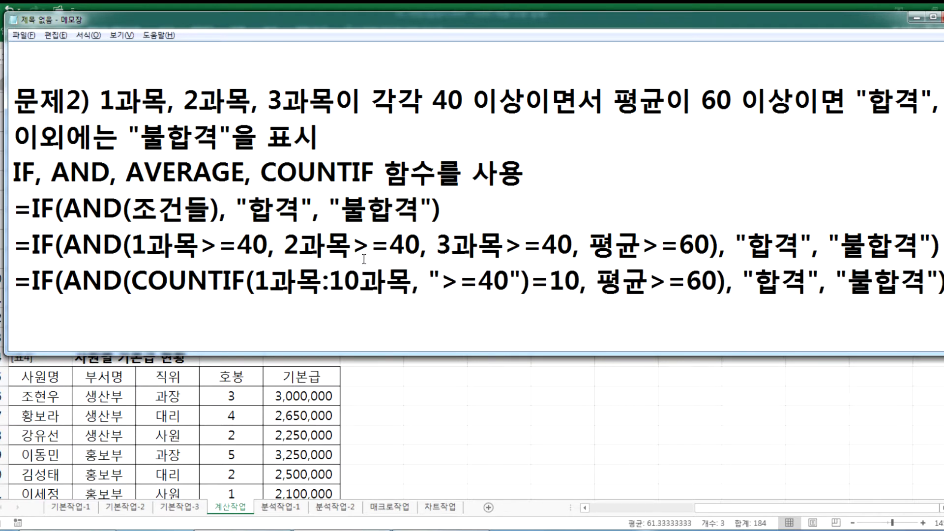
key(Right)
key(Right)
key(Right)
key(Right)
key(Right)
key(Right)
key(Right)
key(Right)
key(Right)
key(Right)
key(Right)
key(Right)
key(Right)
key(Right)
drag(581, 281, 539, 282)
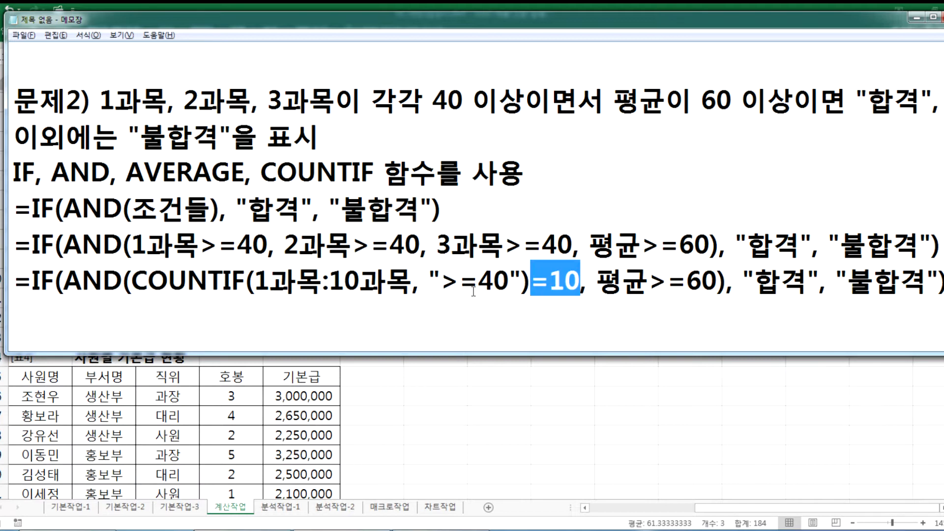
Step: Revert the range end and count back to 3, then review the required IF, AND, AVERAGE, COUNTIF functions
drag(328, 282, 362, 282)
text(3)
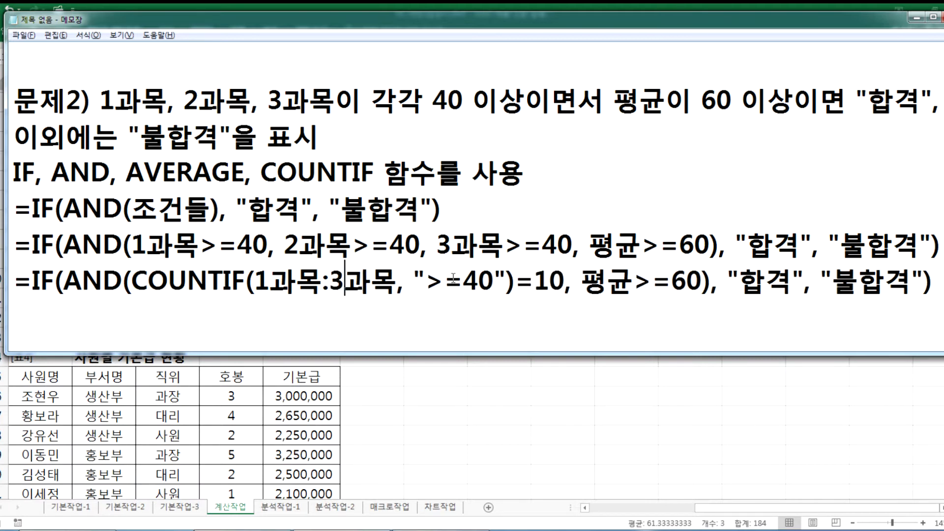
drag(534, 284, 565, 283)
text(3)
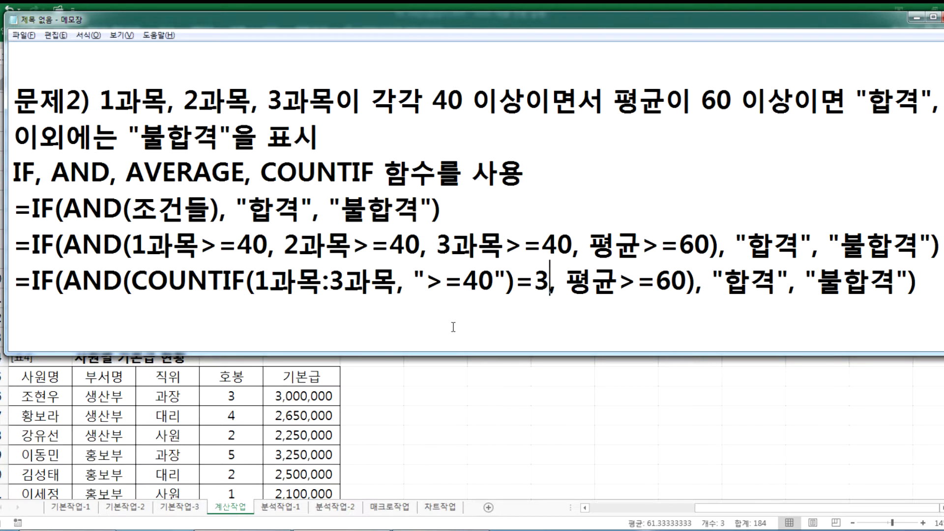
click(170, 322)
drag(13, 172, 372, 168)
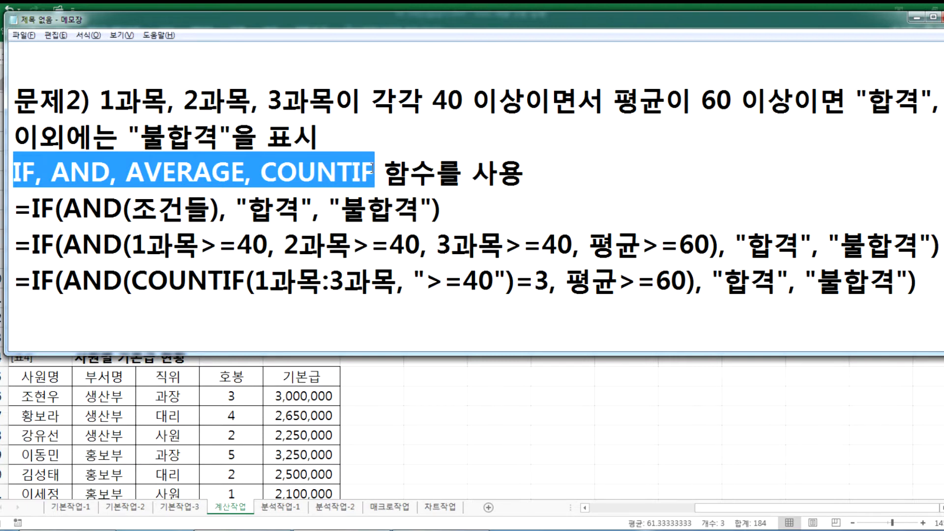
click(129, 319)
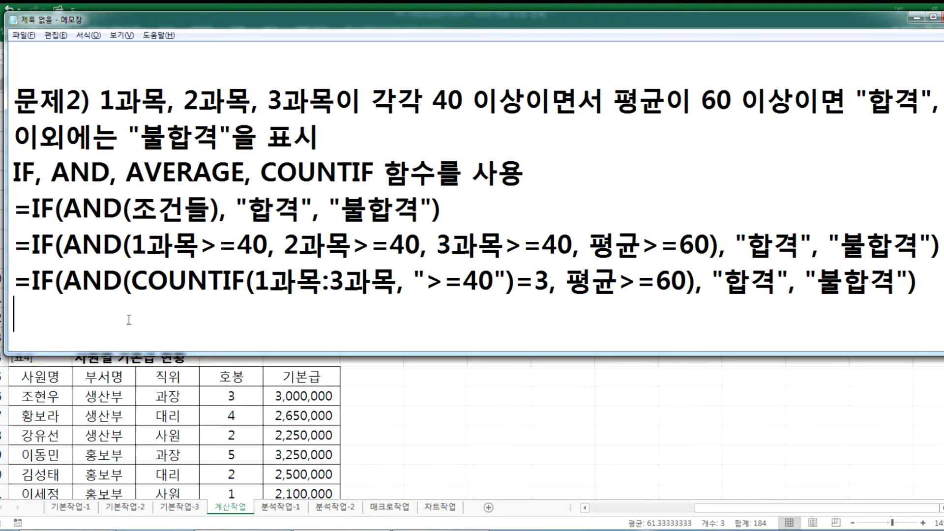
Step: In K3, begin the formula =IF(AND(COUNTIF(H3:J3, ">=40") = 3, AVERAGE
key(alt+Tab)
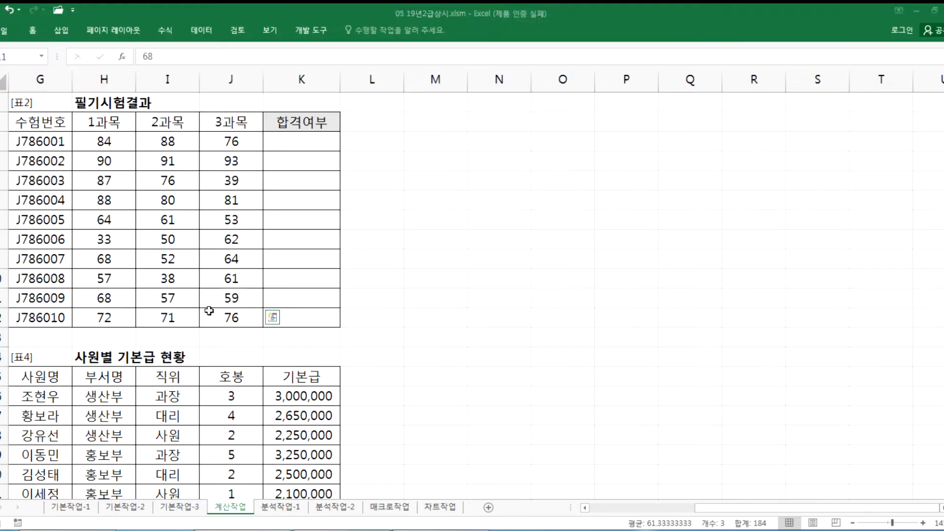
click(302, 142)
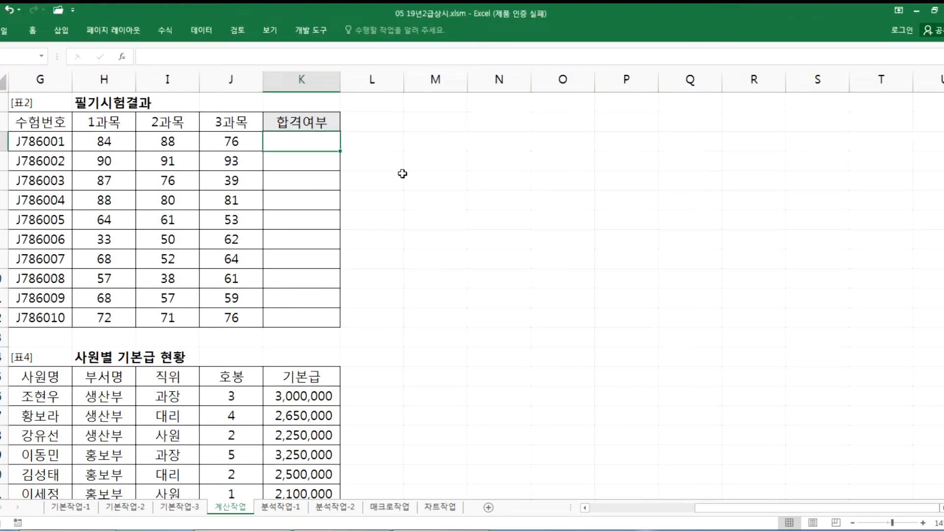
text(=I)
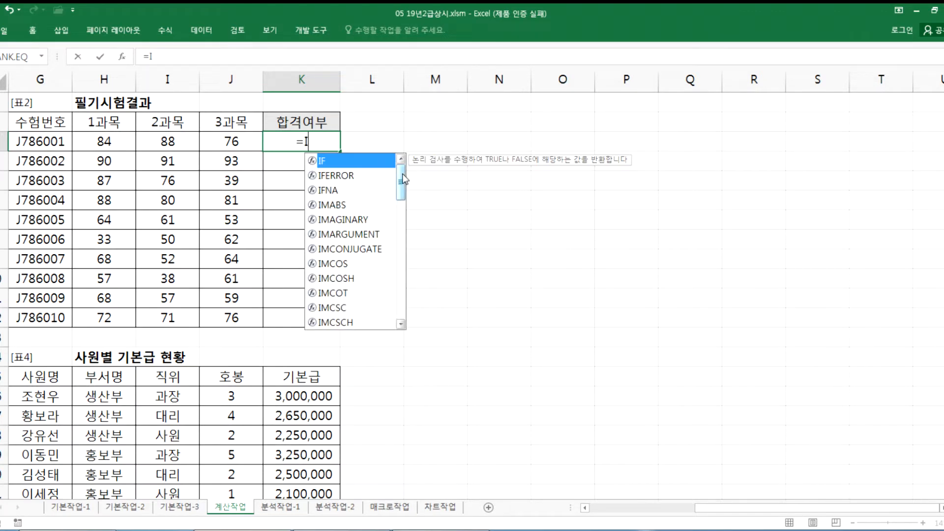
text(F(AN)
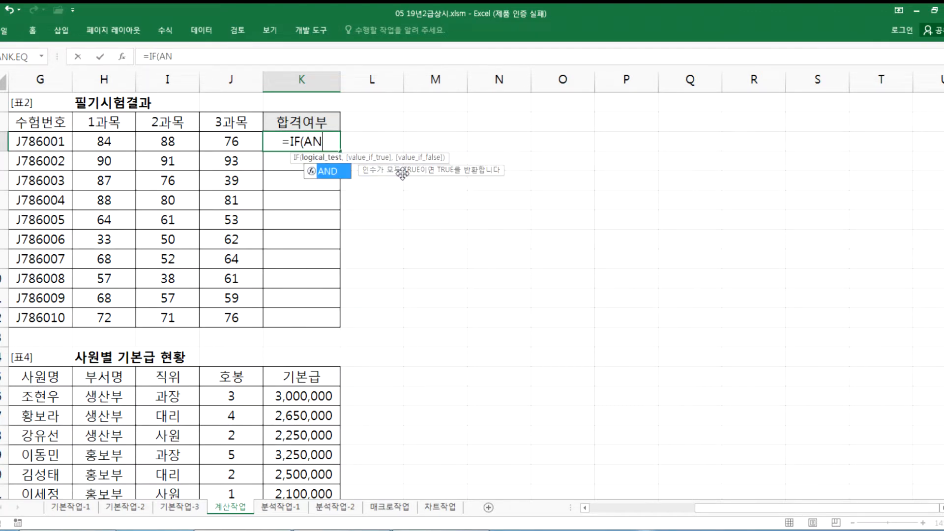
text(D(COUN)
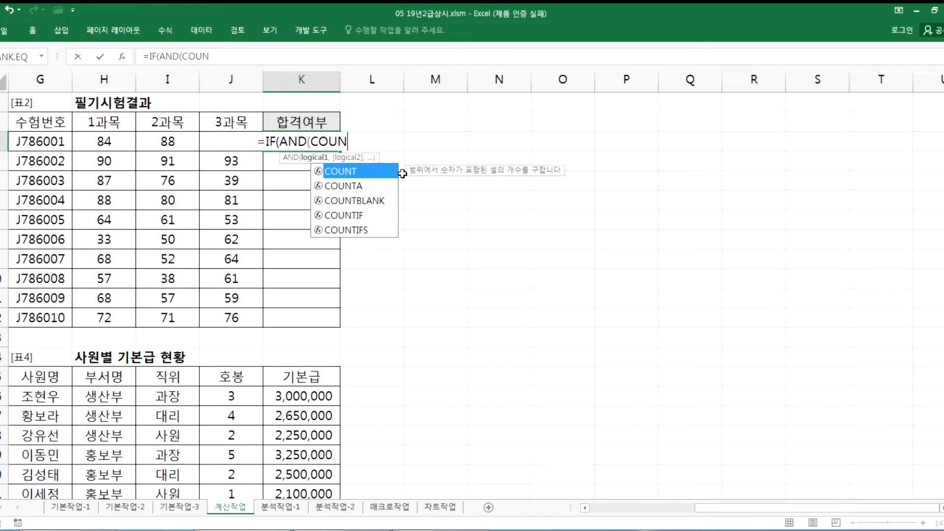
text(TIF()
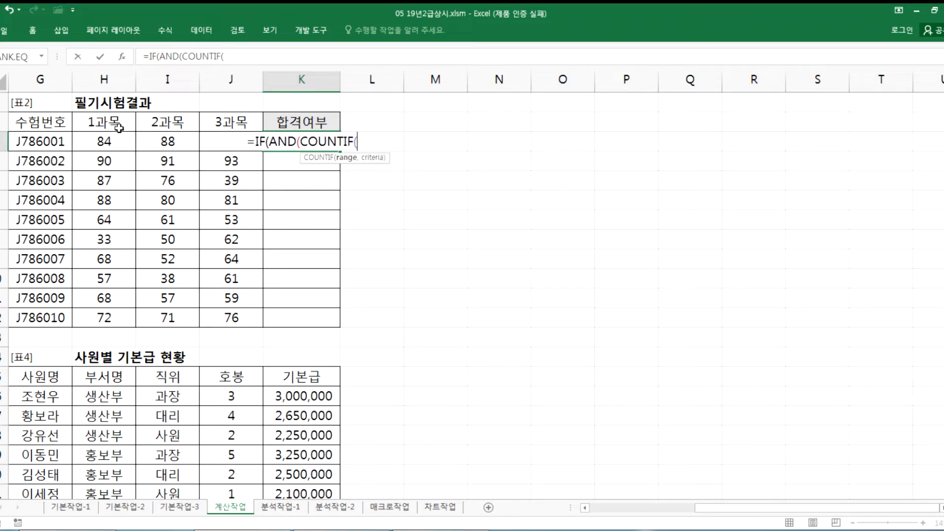
drag(101, 142, 233, 142)
text(,)
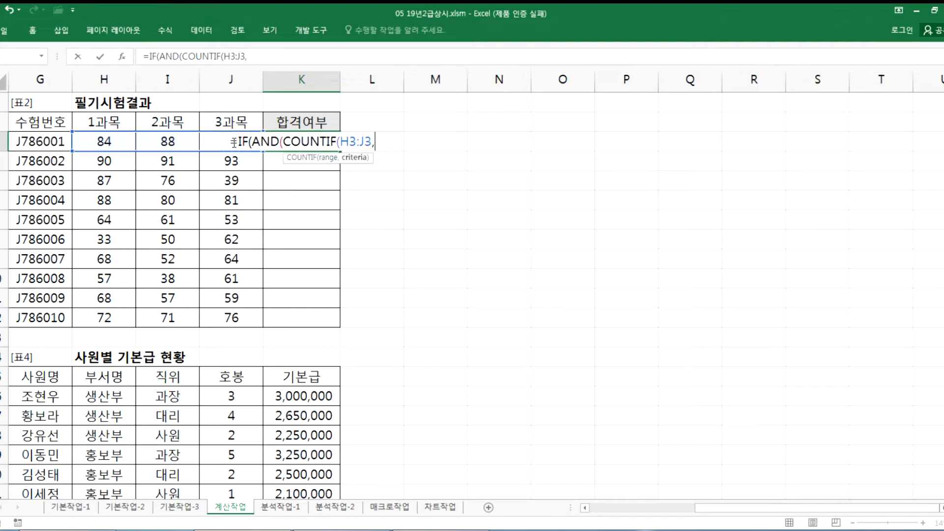
text( ">=)
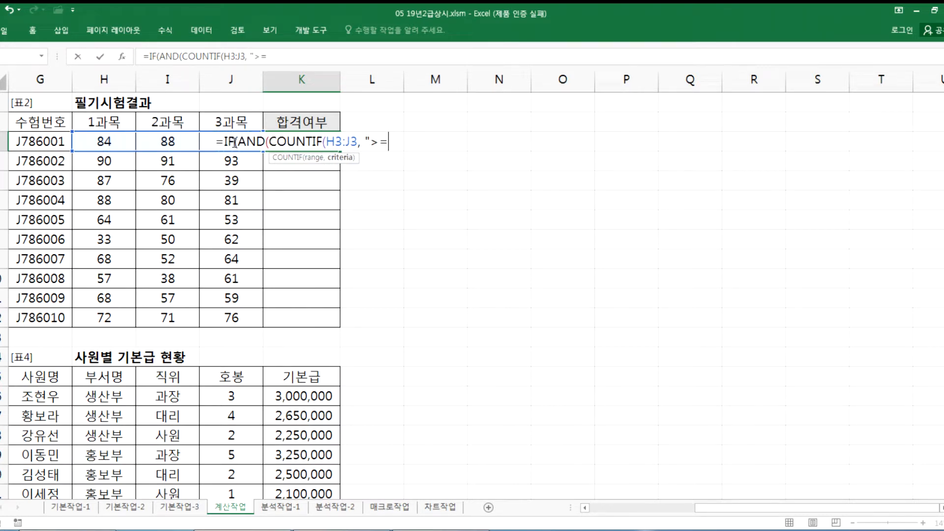
text(40"))
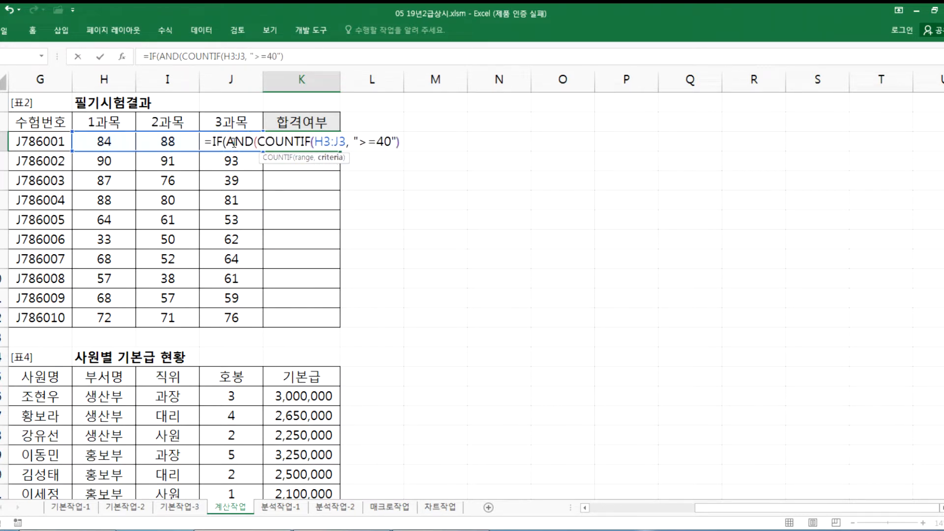
text( = )
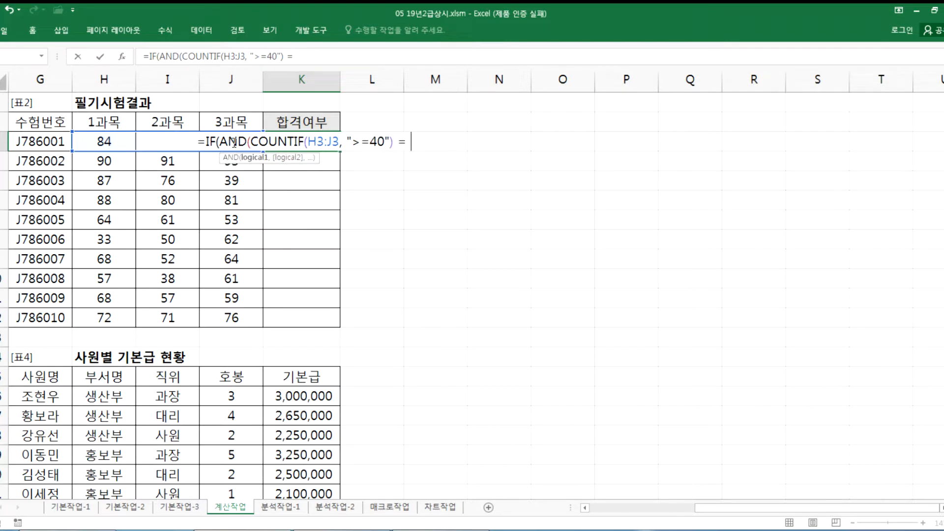
text(3,)
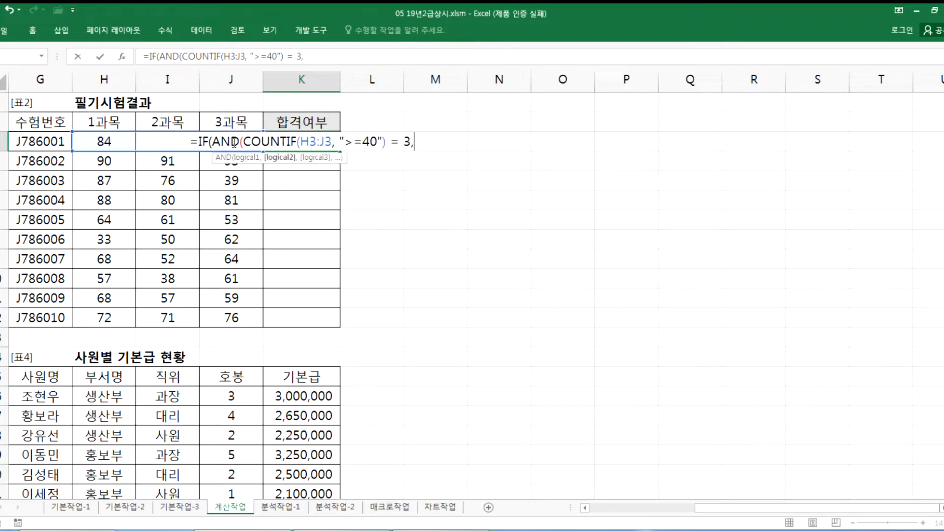
text(AV)
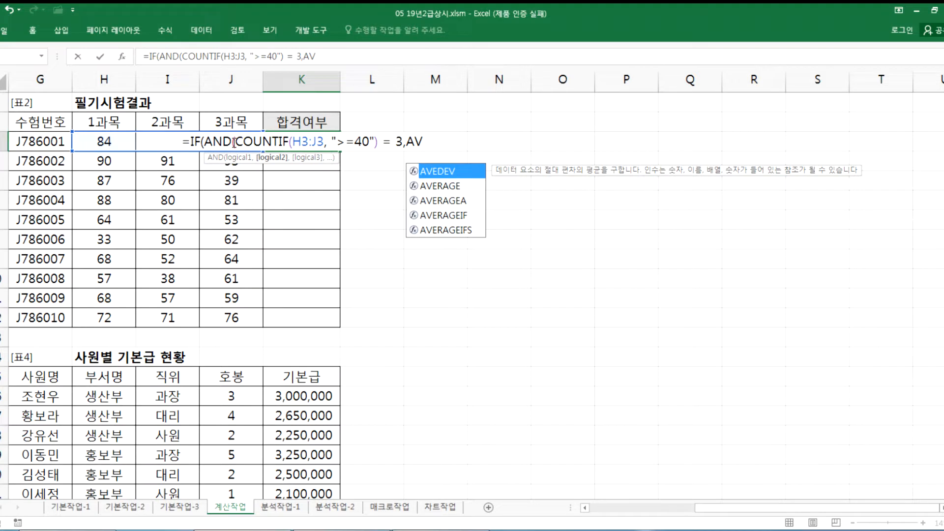
key(Down)
key(Tab)
Step: Finish K3 with AVERAGE(H3:J3)>=60), "합격", "불합격") and enter it
click(101, 144)
drag(152, 141, 238, 142)
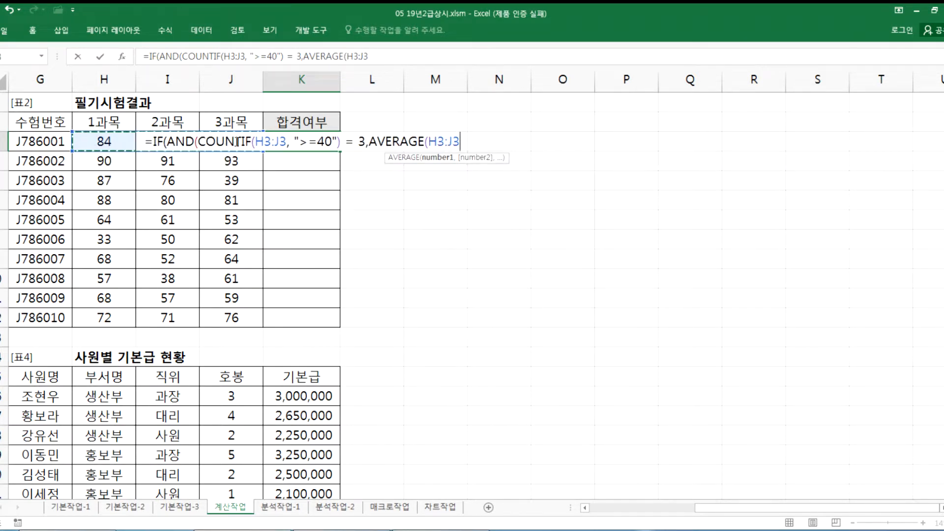
text())
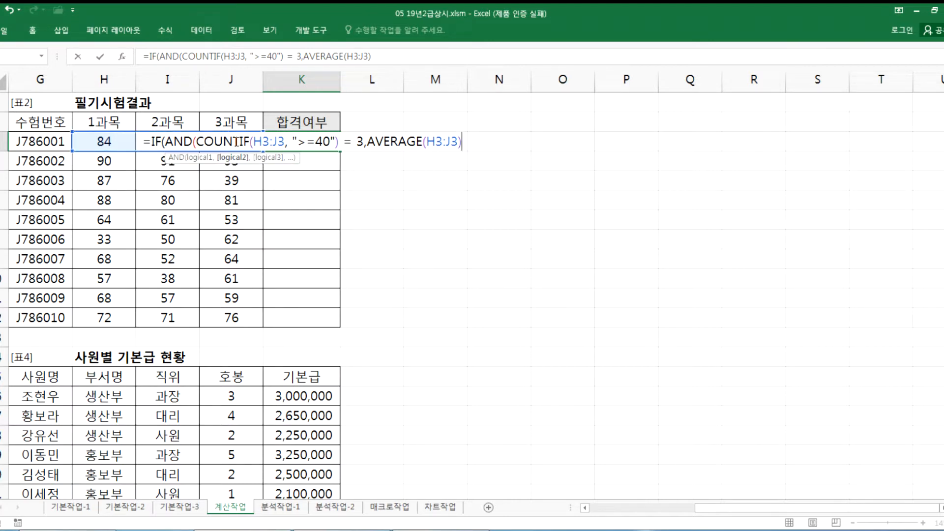
text(>)
text(=)
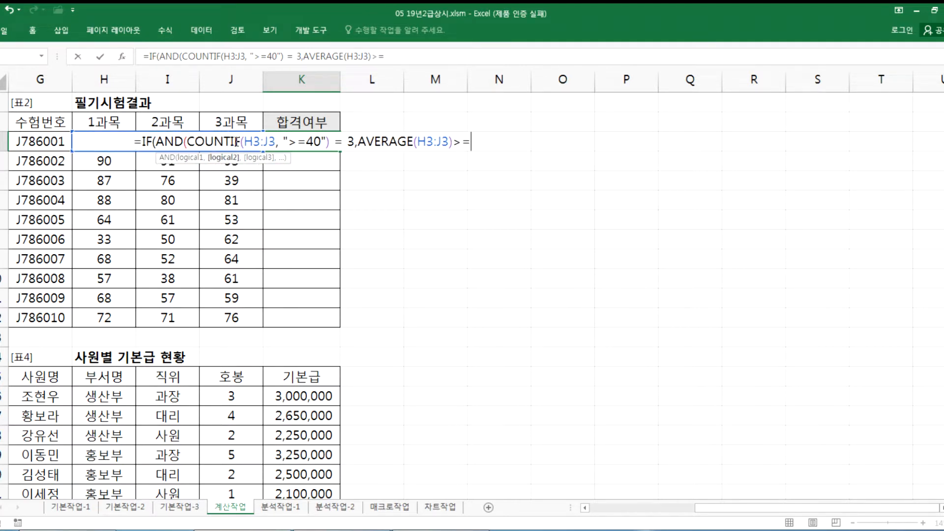
text(60))
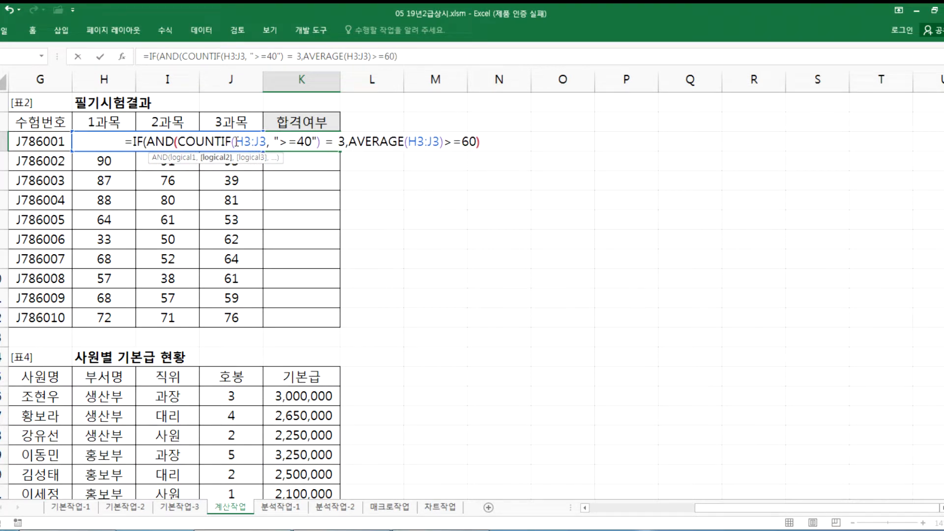
click(355, 142)
click(485, 144)
text(,)
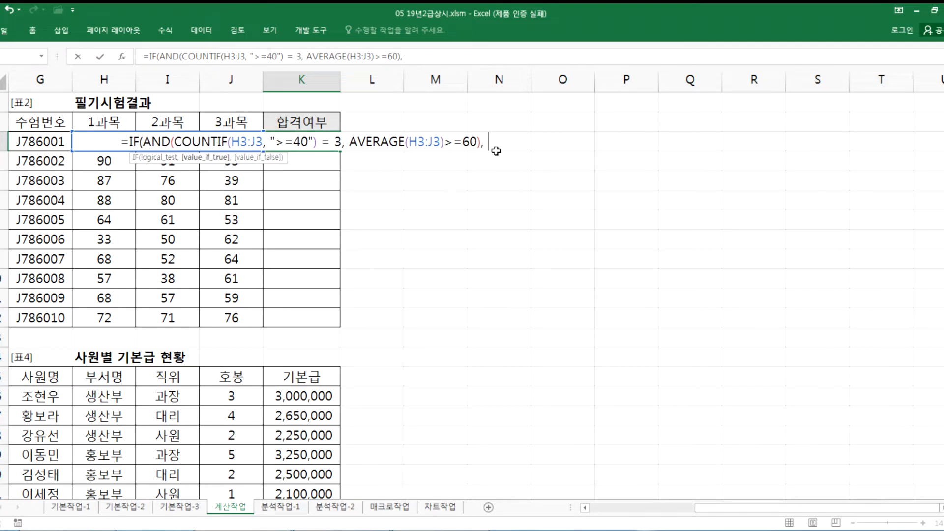
text( "합격")
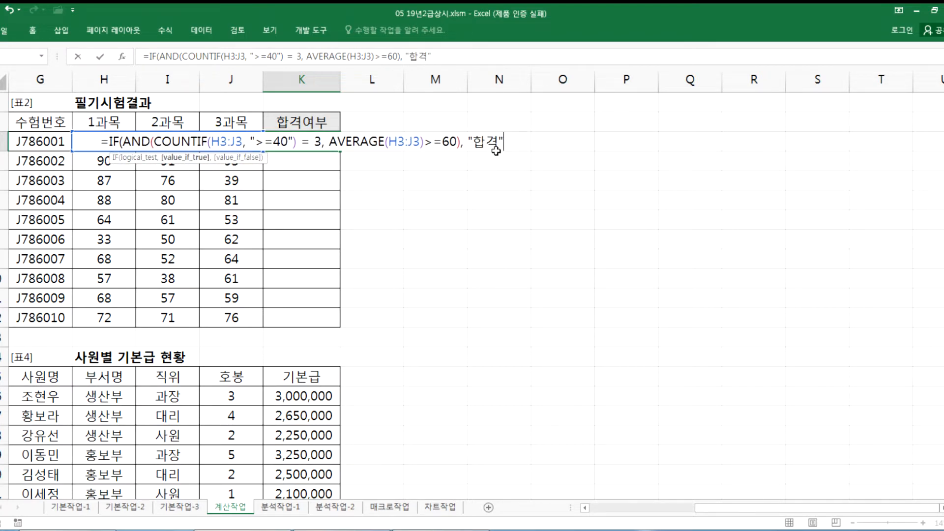
text(, "ㅂ)
text(불합격"))
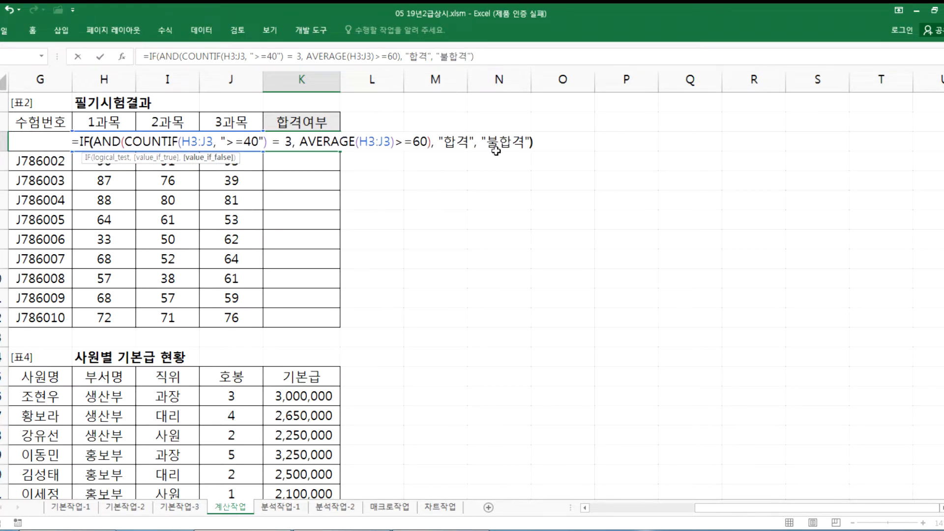
key(Return)
click(298, 140)
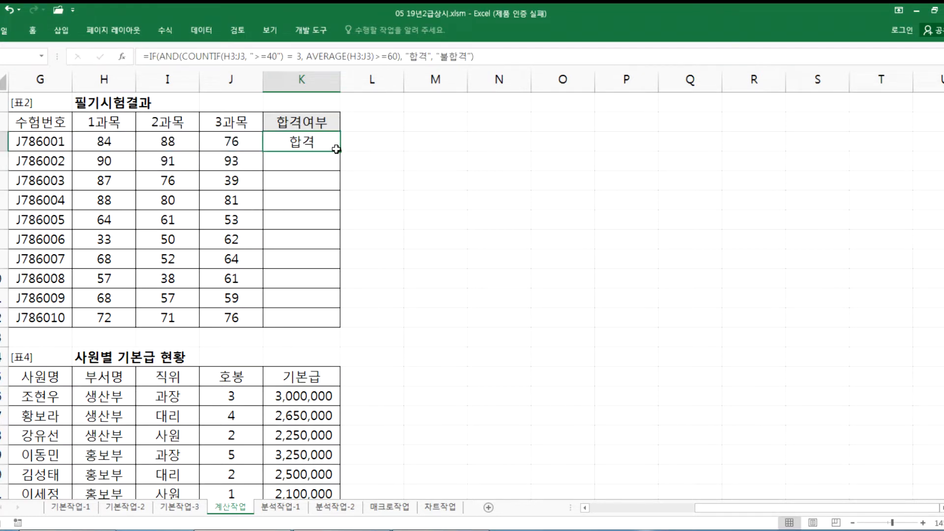
double_click(336, 149)
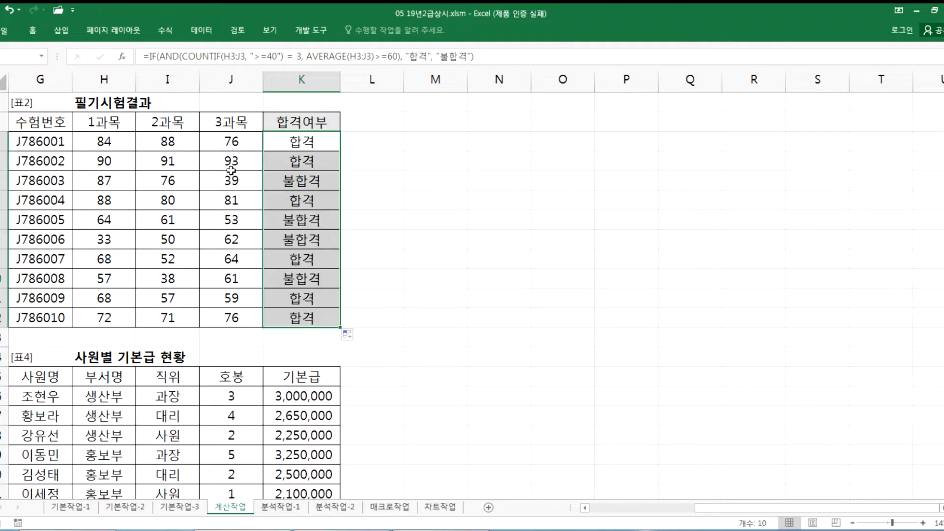
drag(109, 180, 237, 182)
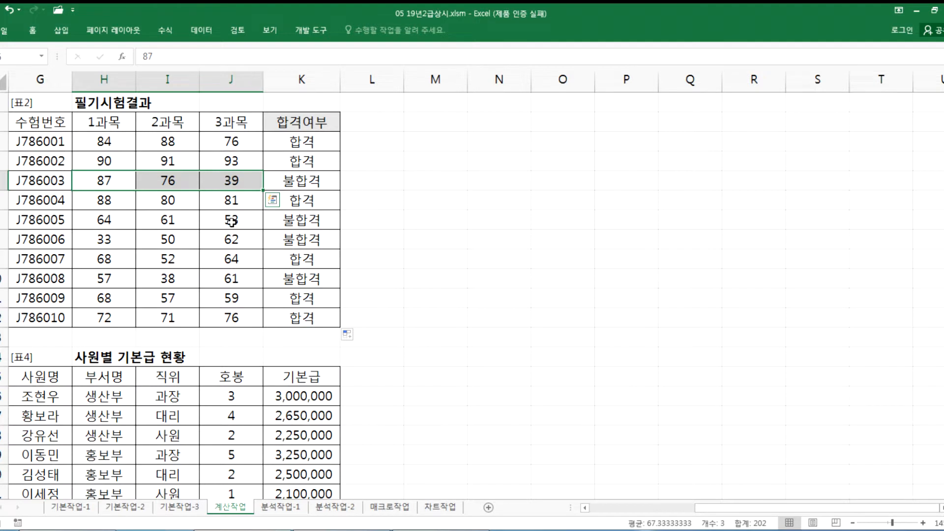
click(104, 220)
mouse_move(104, 220)
mouse_down()
mouse_move(229, 219)
mouse_move(115, 219)
mouse_up()
click(153, 220)
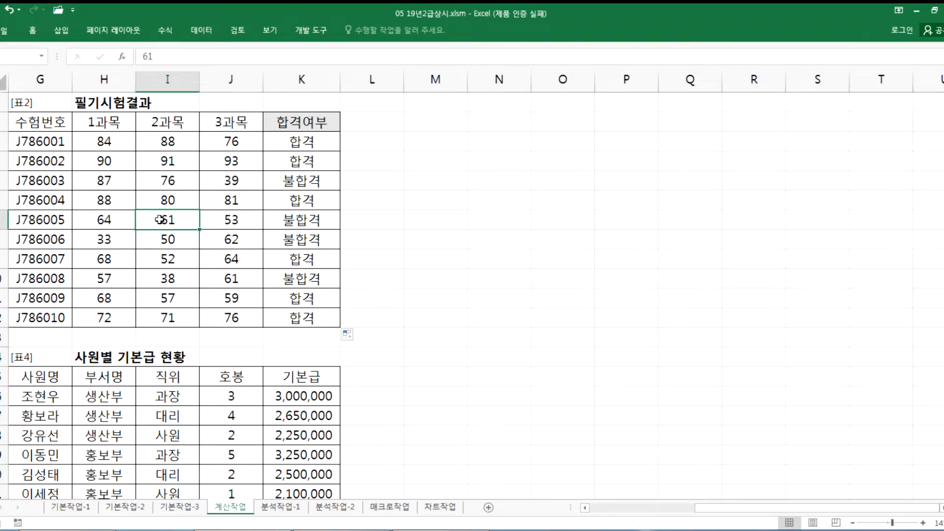
click(216, 220)
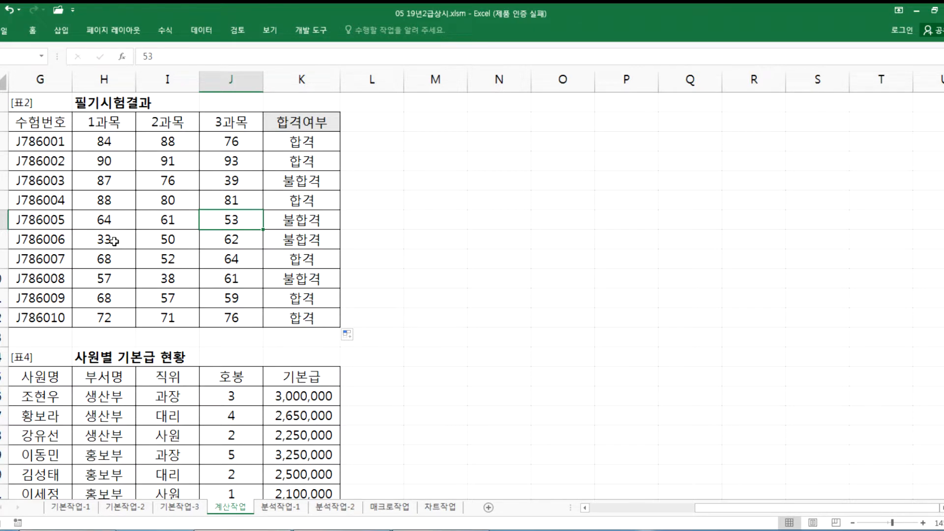
drag(106, 279, 169, 279)
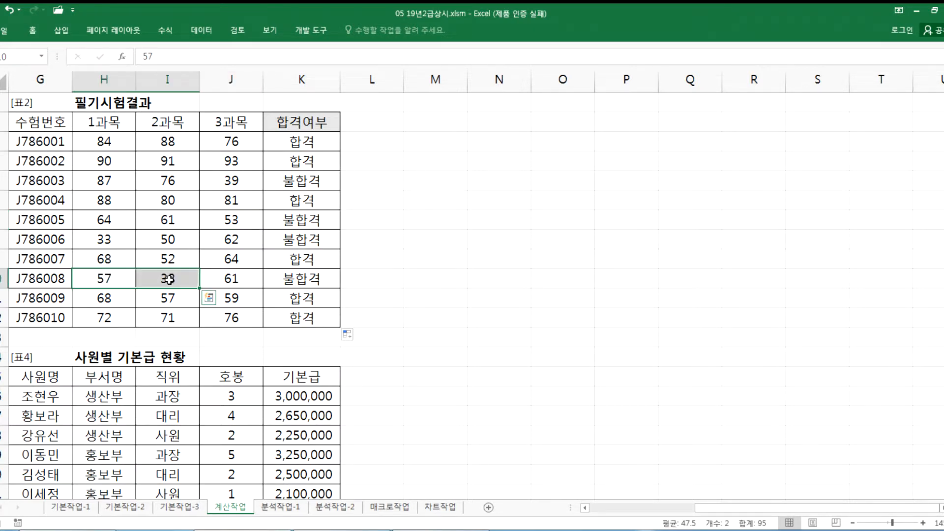
click(169, 280)
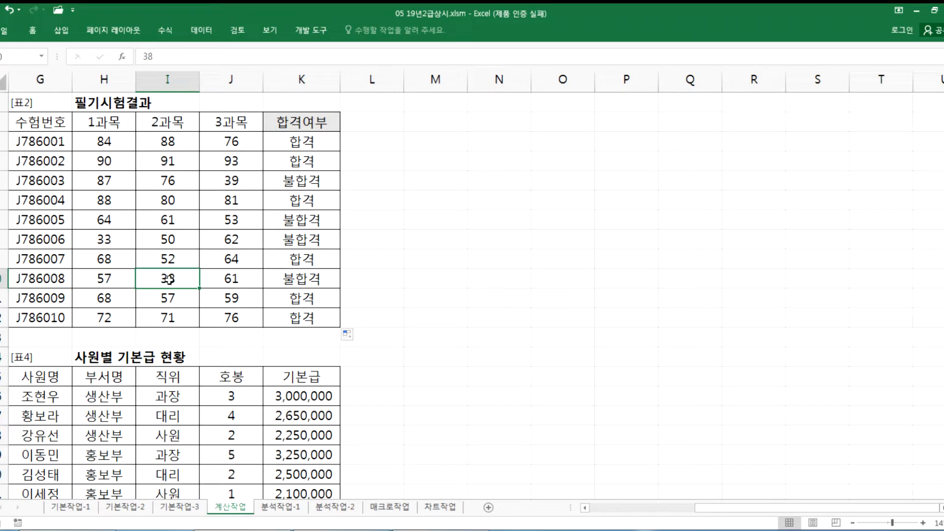
click(95, 219)
drag(95, 220, 229, 217)
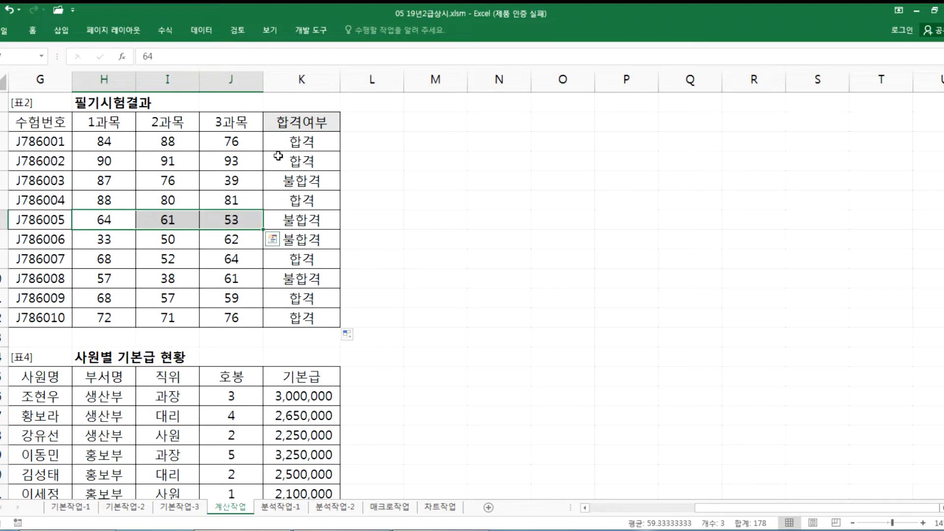
Step: Copy K3's formula from the formula bar into the Notepad notes
click(305, 141)
click(490, 57)
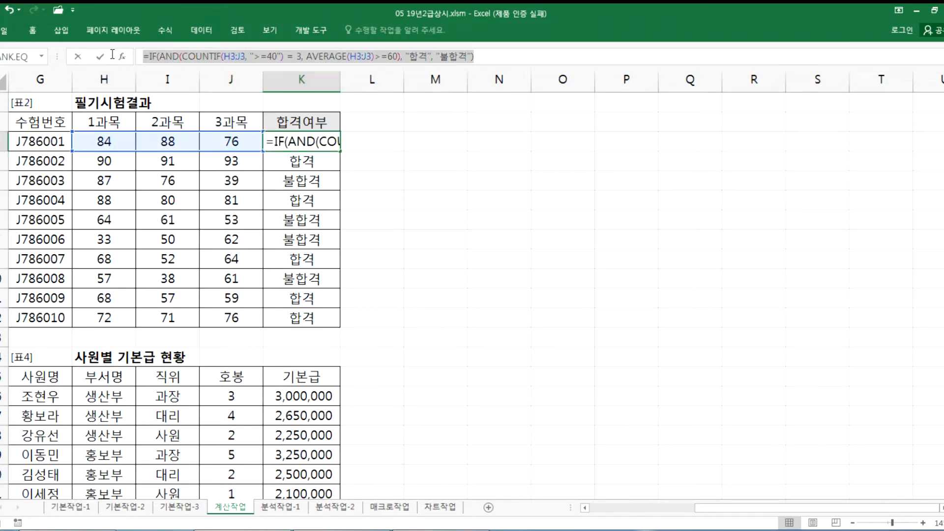
key(alt+Tab)
text(=IF(AND(COUNTIF(H3:J3, ">=40") = 3, AVERAGE(H3:J3)>=60), "합격", "불합격"))
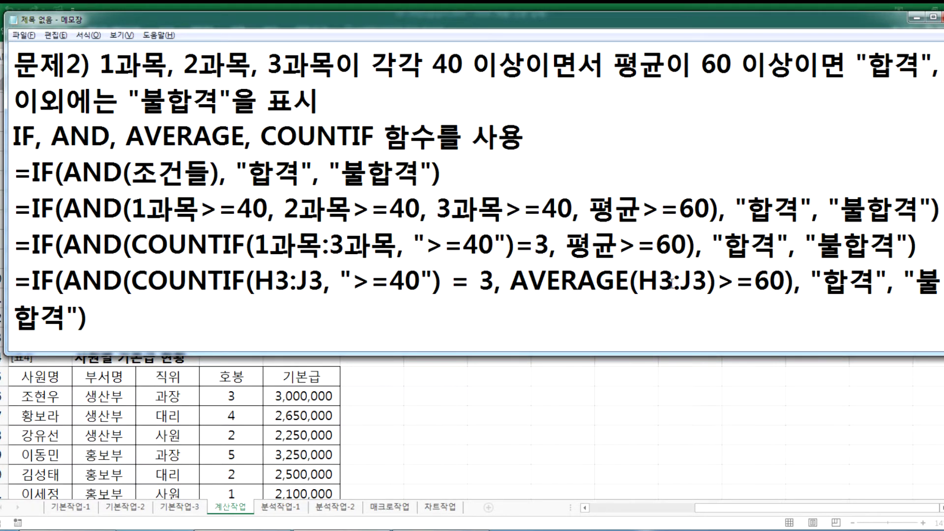
Step: Tidy the formula notes by removing the spaces before >=60 and around the =3 comparison
click(716, 281)
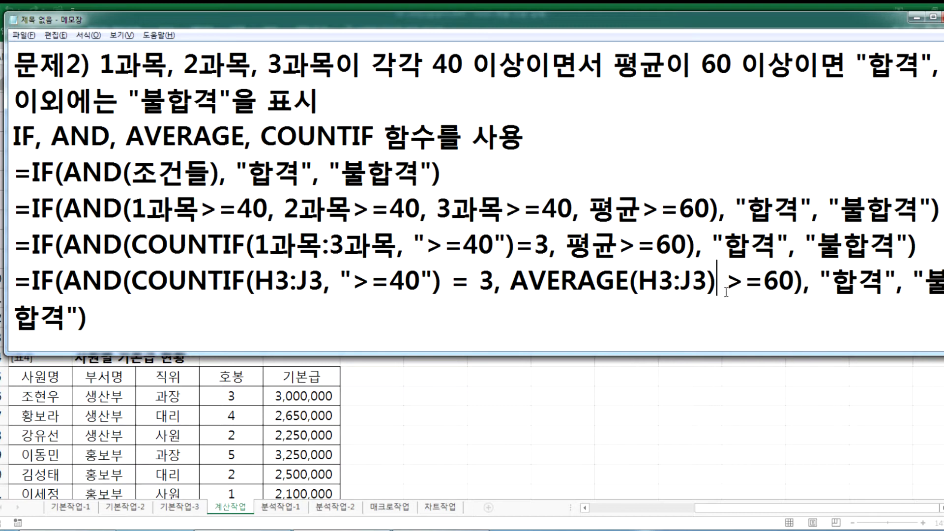
key(BackSpace)
click(451, 284)
key(Delete)
key(Right)
key(Delete)
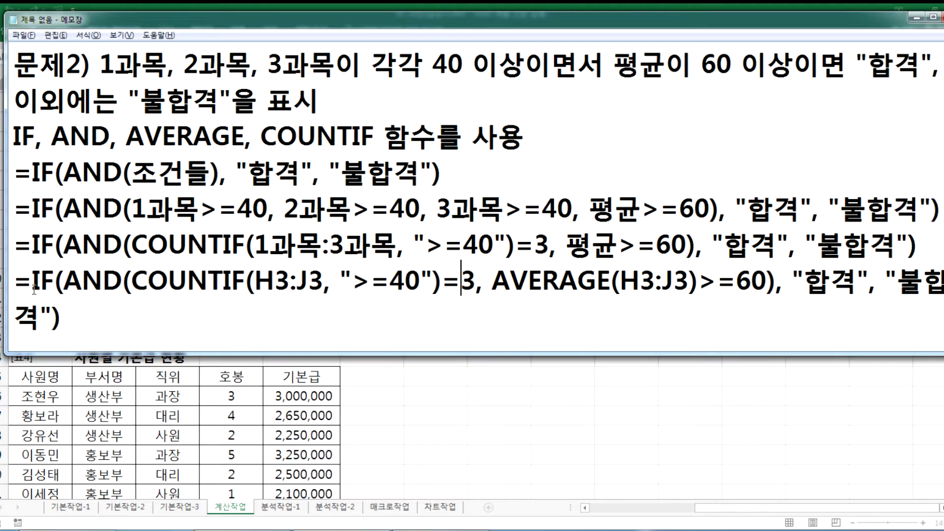
Step: Widen the notes, add two blank lines, highlight the COUNTIF condition, then return to Excel
drag(6, 269, 0, 269)
click(170, 326)
key(Return)
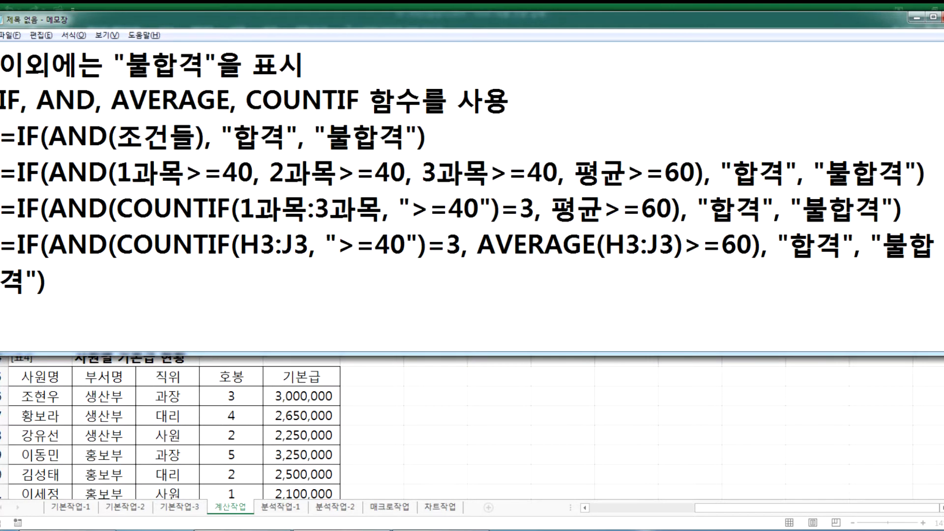
key(Return)
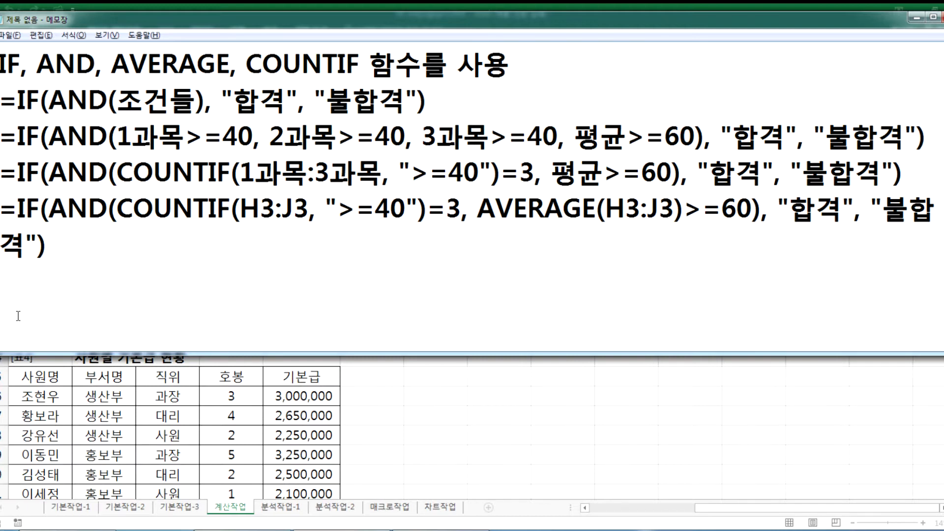
drag(117, 209, 462, 209)
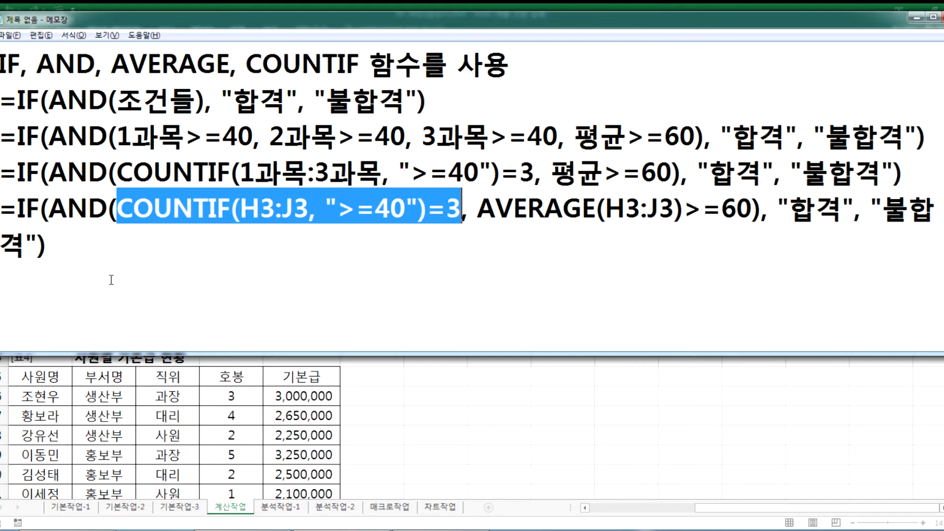
click(54, 279)
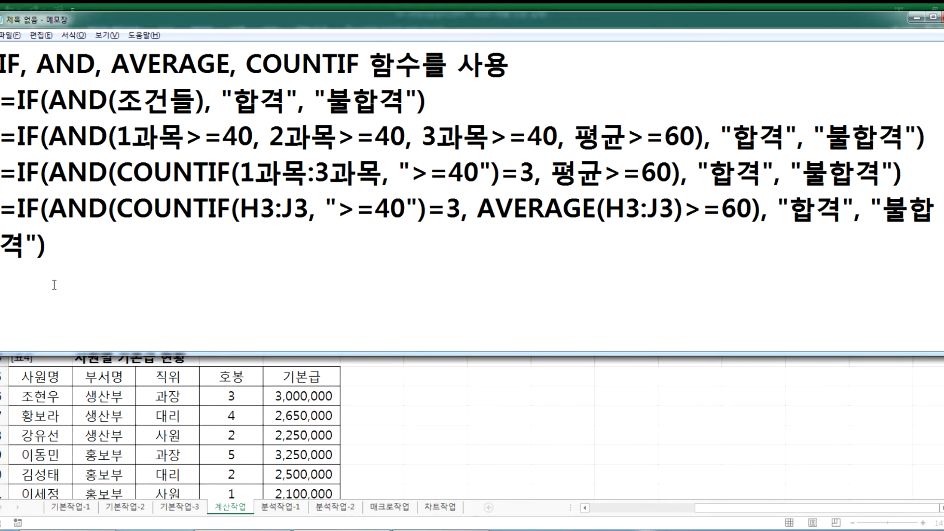
key(alt+Tab)
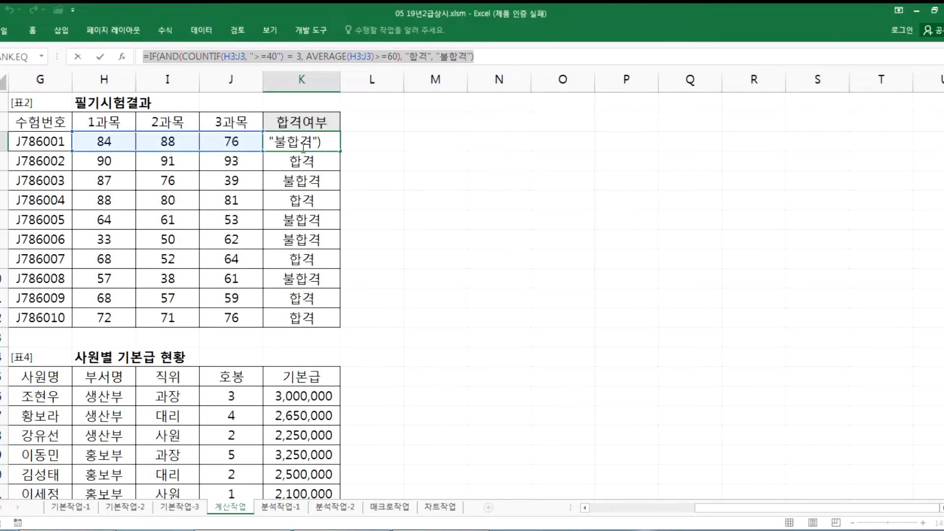
Step: Paste K3's formula into M3 and replace COUNTIF with min( in the first condition
key(F2)
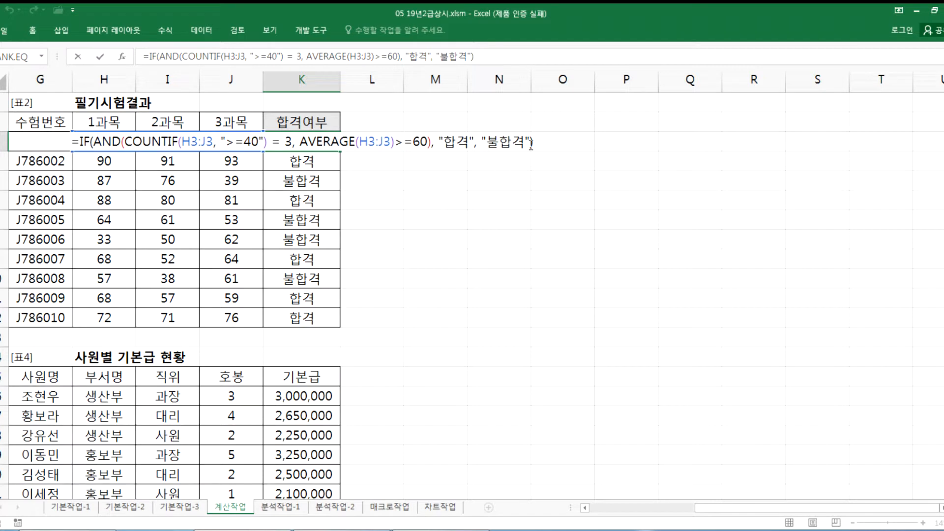
key(ctrl+Return)
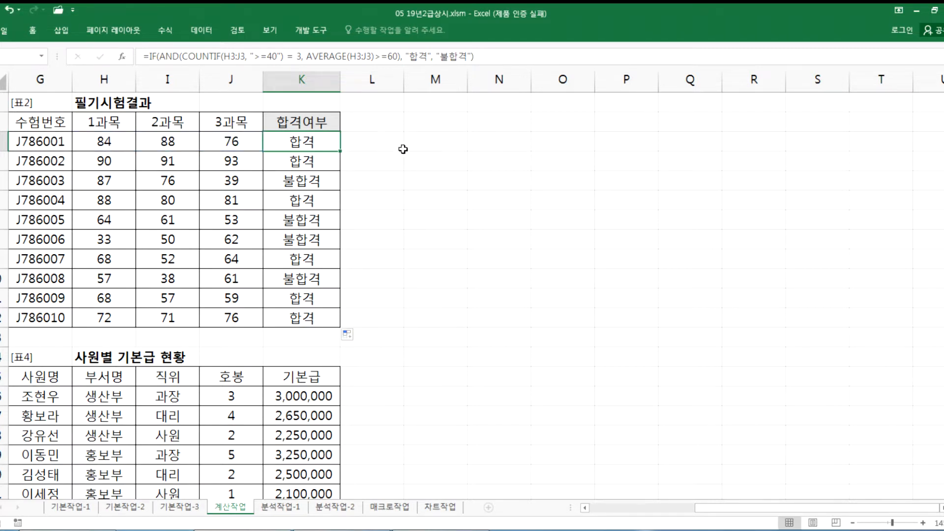
double_click(426, 143)
text(=IF(AND(COUNTIF(H3:J3, ">=40") = 3, AVERAGE(H3:J3)>=60), "합격", "불합격"))
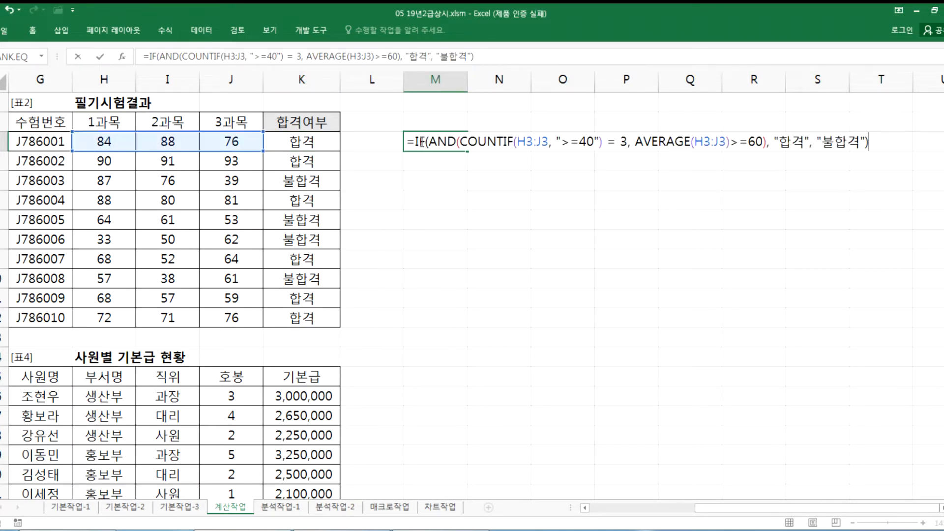
click(463, 142)
text(min()
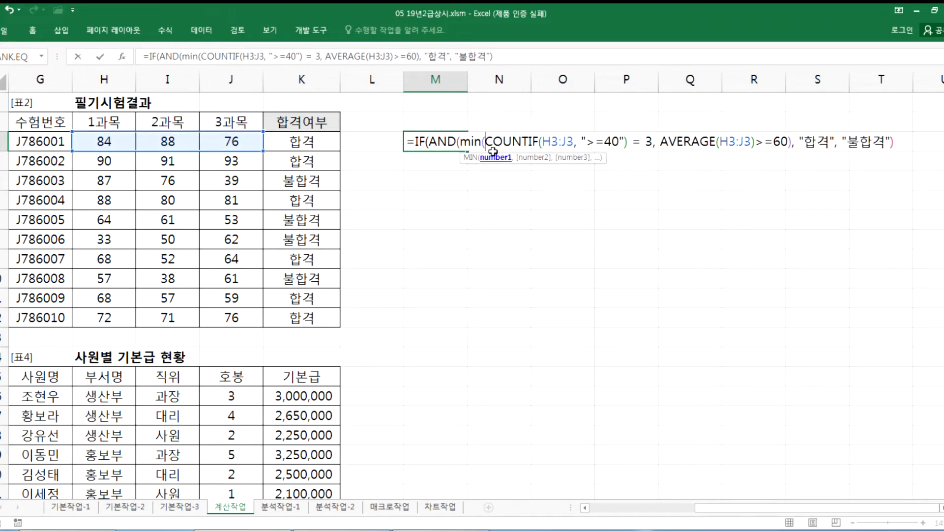
drag(484, 142, 544, 142)
key(BackSpace)
key(Delete)
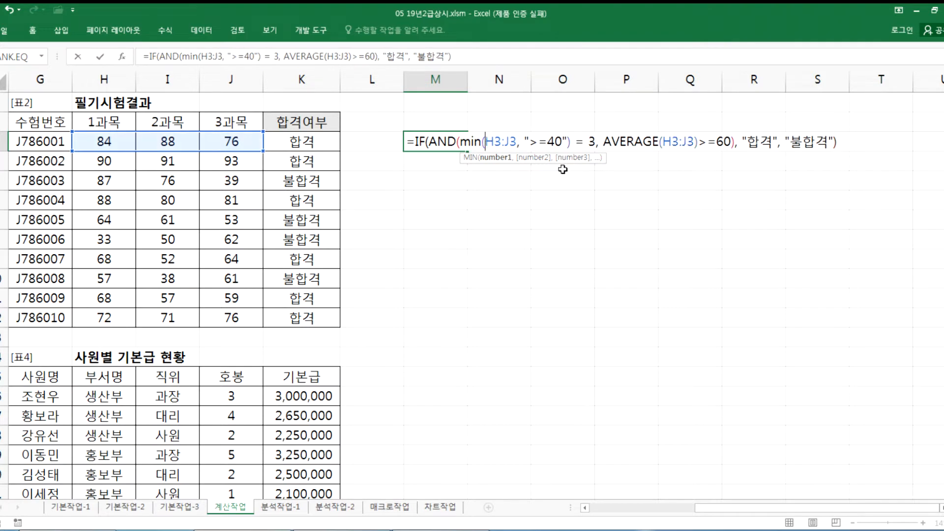
Step: Complete the condition as MIN(H3:J3)>=40, commit M3, and fill it down to M12
click(519, 142)
text())
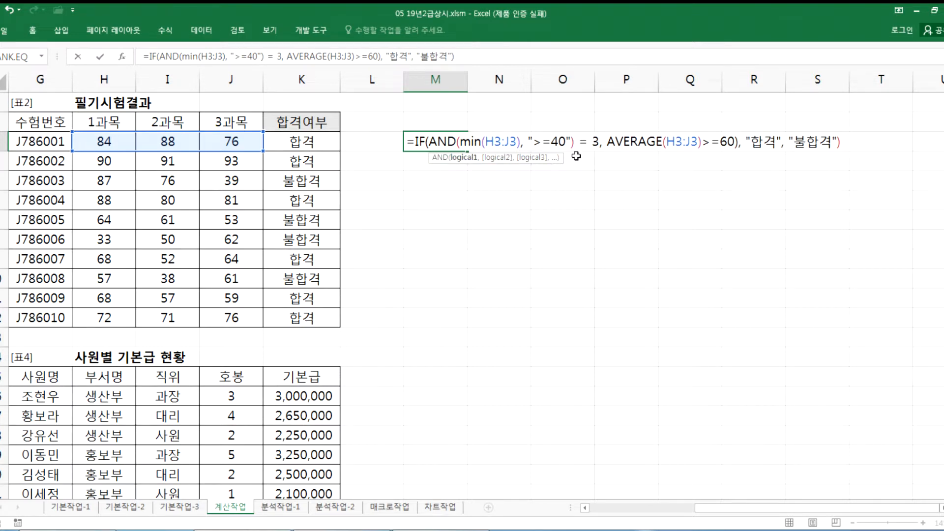
key(Delete)
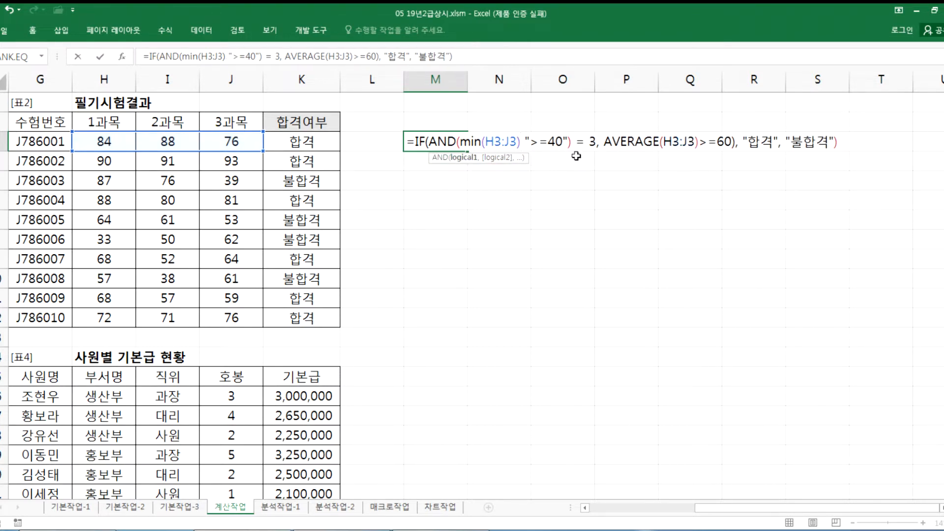
key(Delete)
key(Delete)
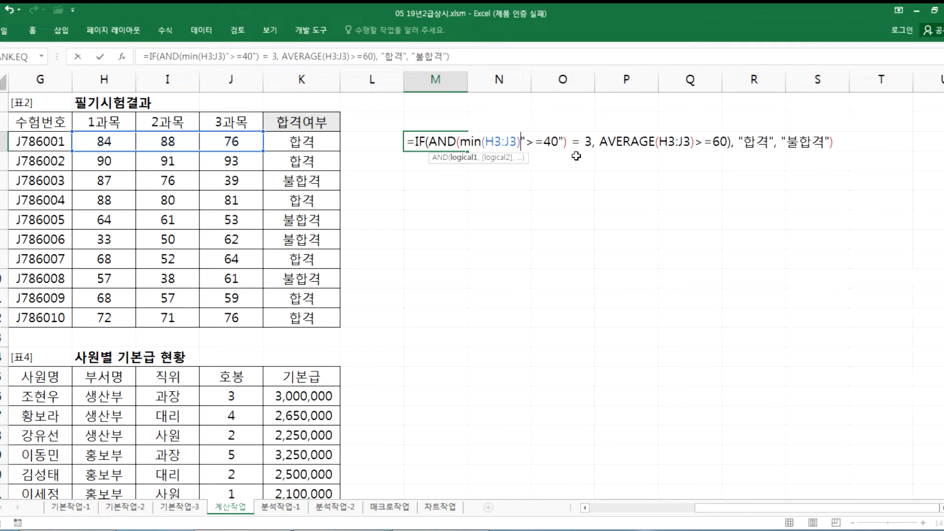
key(Right)
key(Right)
key(Right)
key(Right)
key(Delete)
key(Delete)
key(Delete)
key(Delete)
key(Delete)
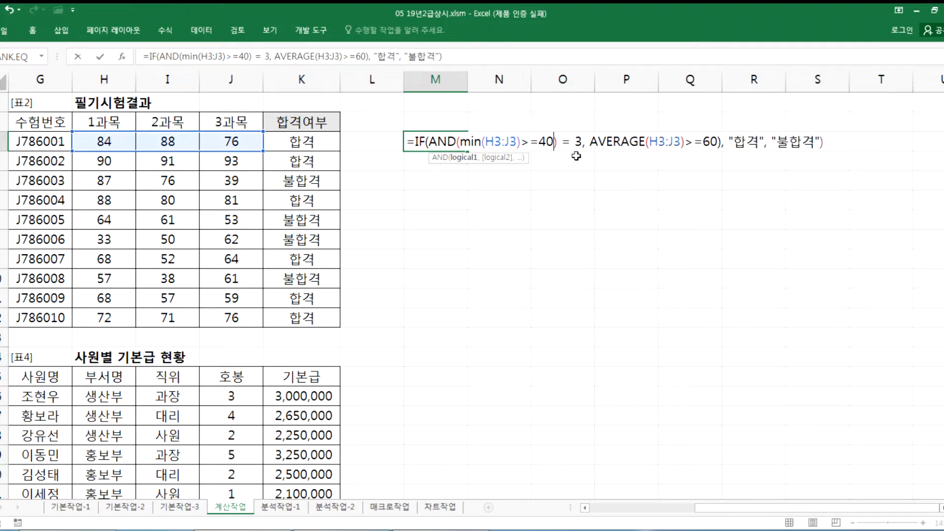
key(Delete)
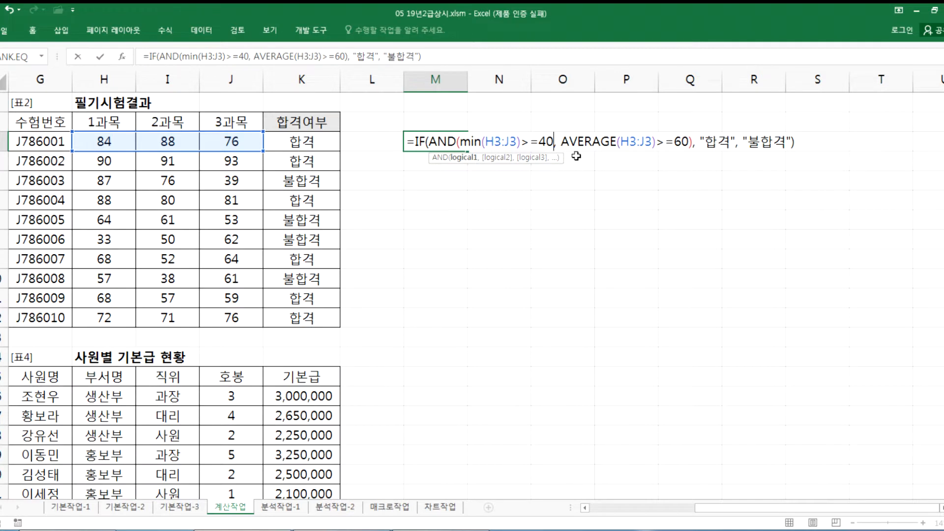
key(Return)
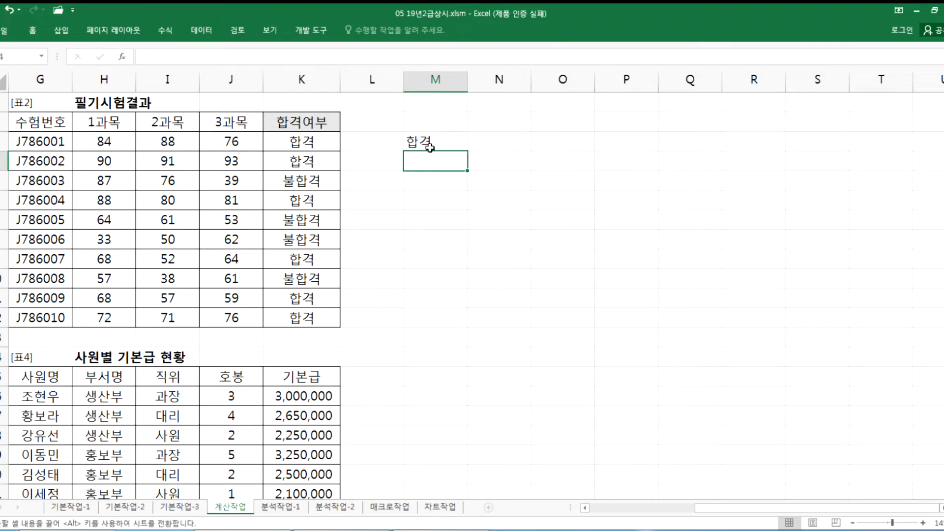
click(429, 142)
drag(468, 153, 452, 325)
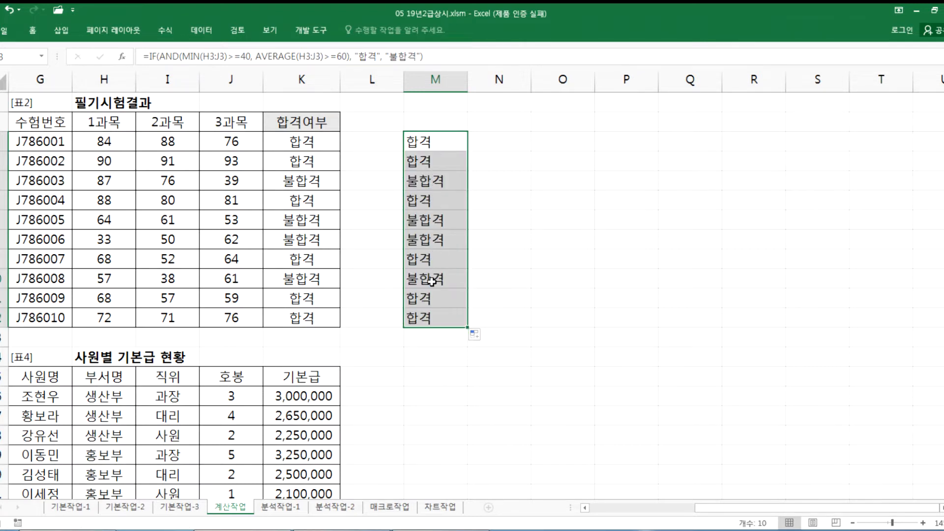
Step: Copy M3's MIN-based formula and paste it as a new line in the Notepad notes
click(435, 142)
double_click(408, 142)
drag(409, 143, 798, 143)
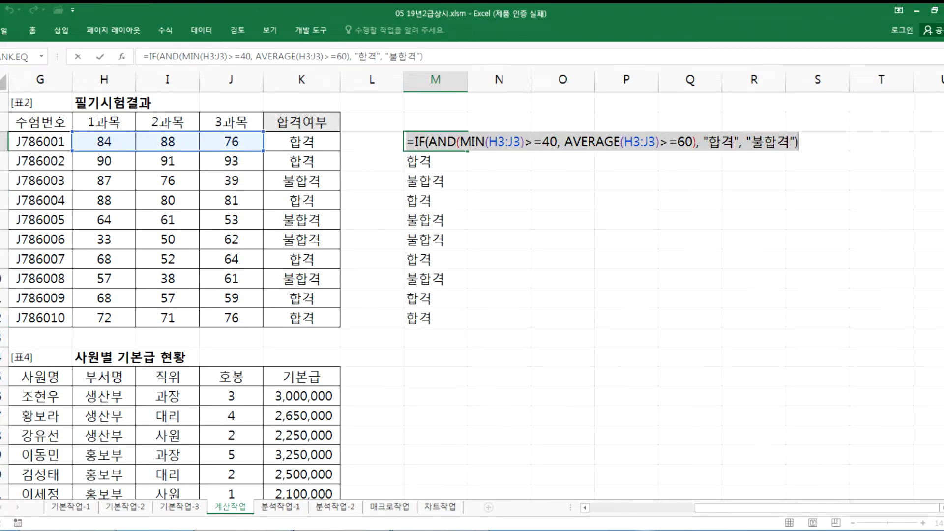
key(ctrl+c)
key(alt+Tab)
key(ctrl+v)
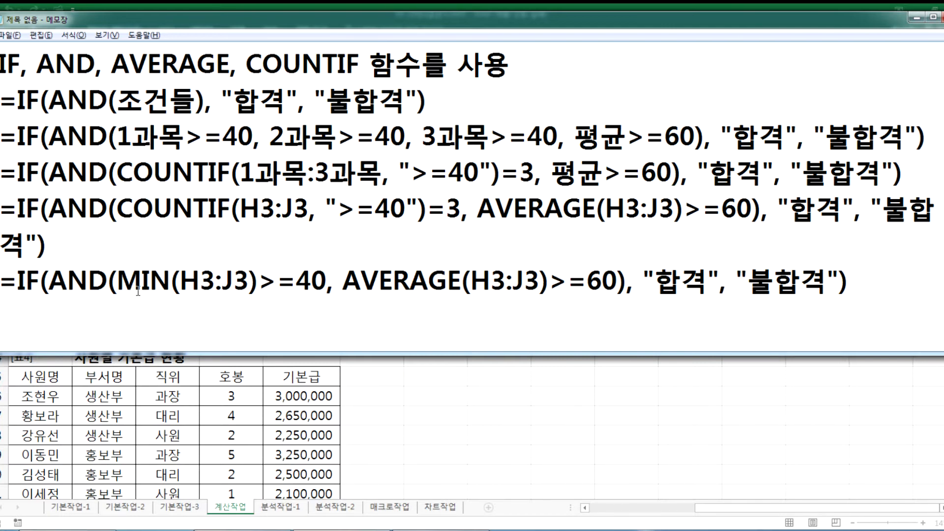
Step: Highlight H3:J3 and then MIN(H3:J3) in the new Notepad line to explain them
drag(180, 278, 245, 280)
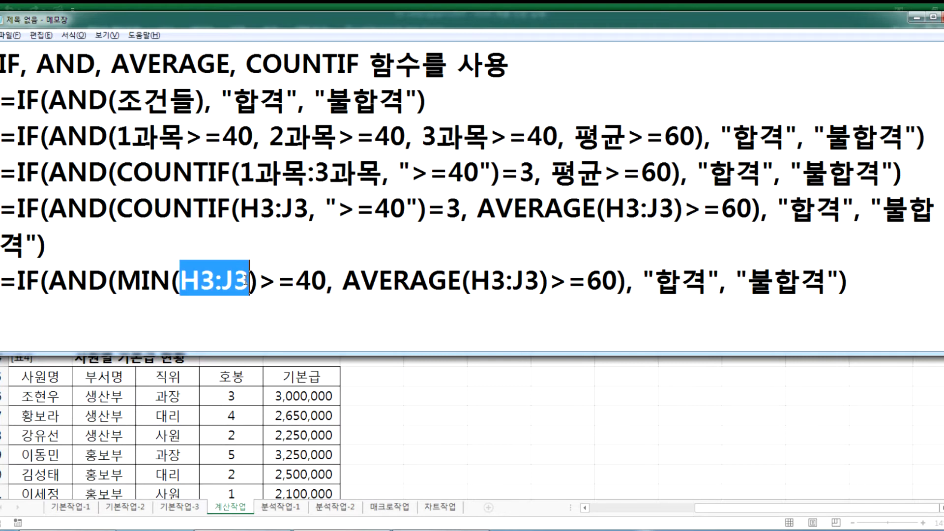
drag(117, 280, 259, 281)
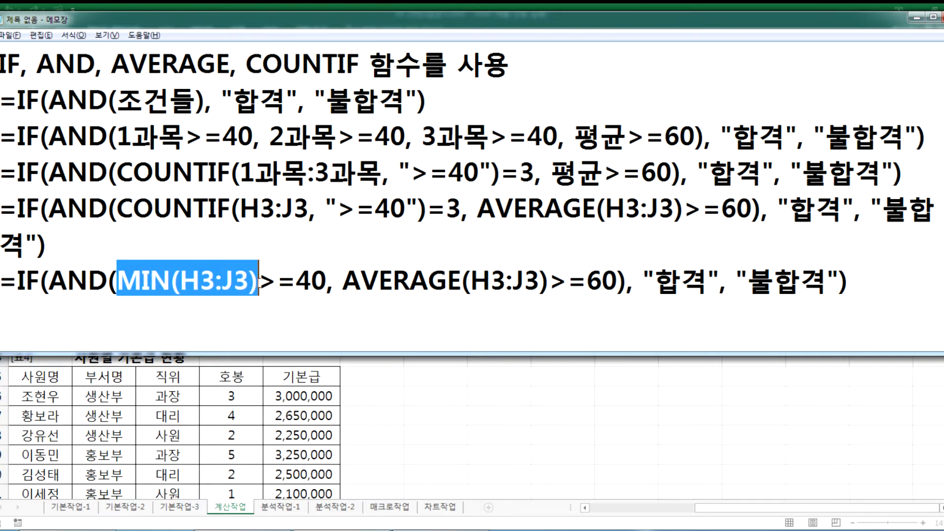
click(328, 280)
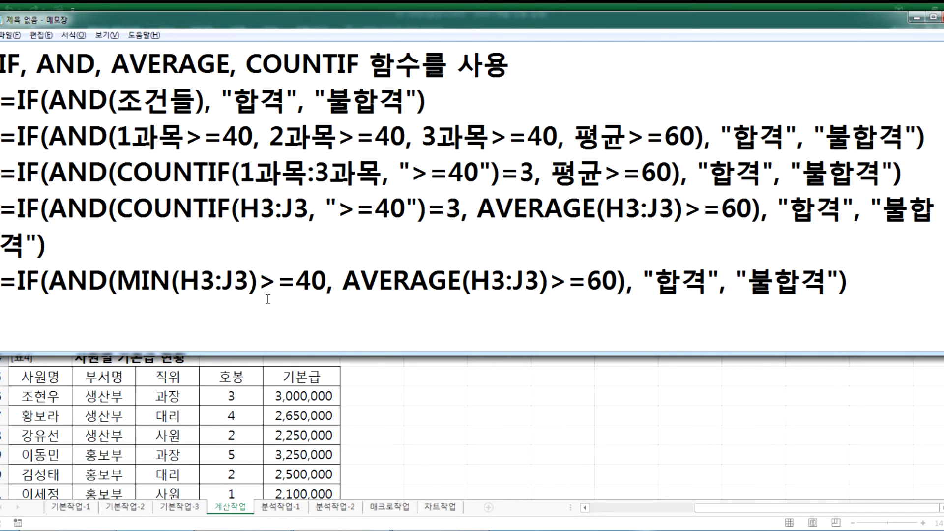
Step: In Excel, commit M3 by clicking H3, point out J5's score of 39, then return to Notepad
key(alt+Tab)
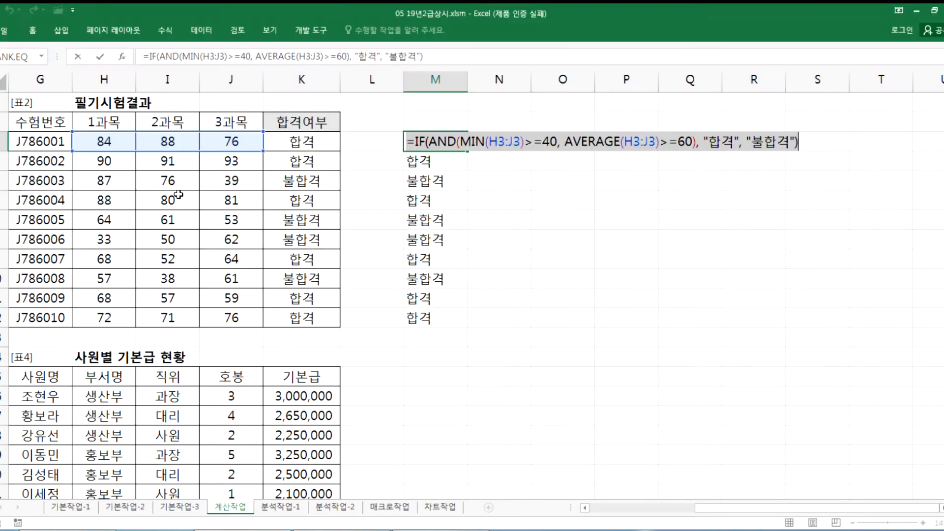
click(105, 142)
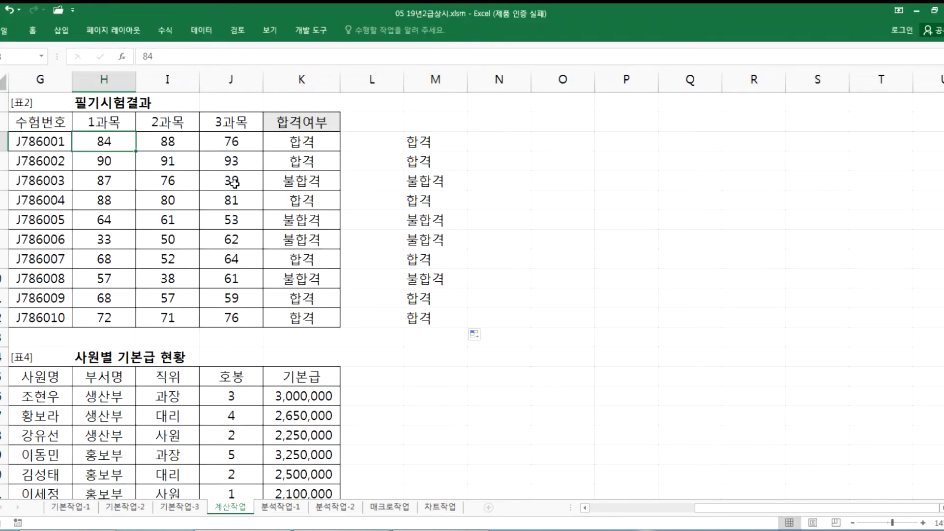
click(232, 180)
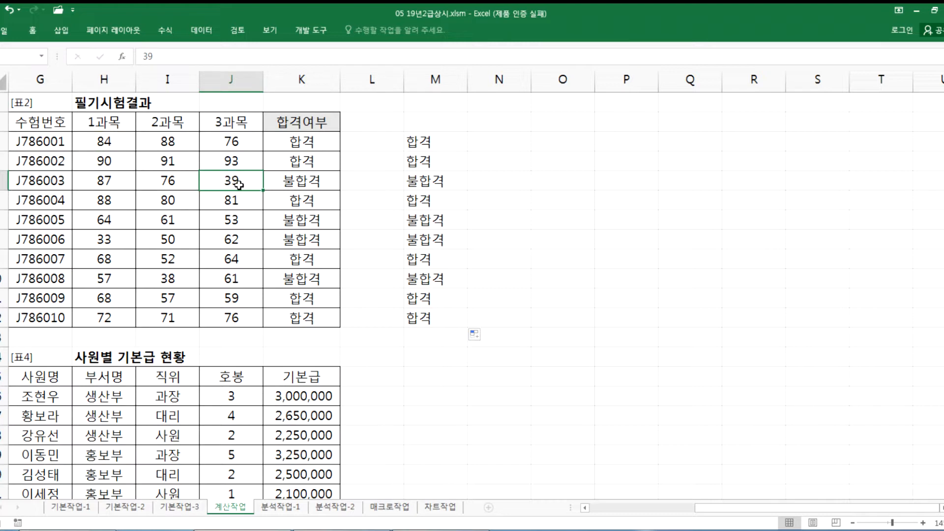
key(alt+Tab)
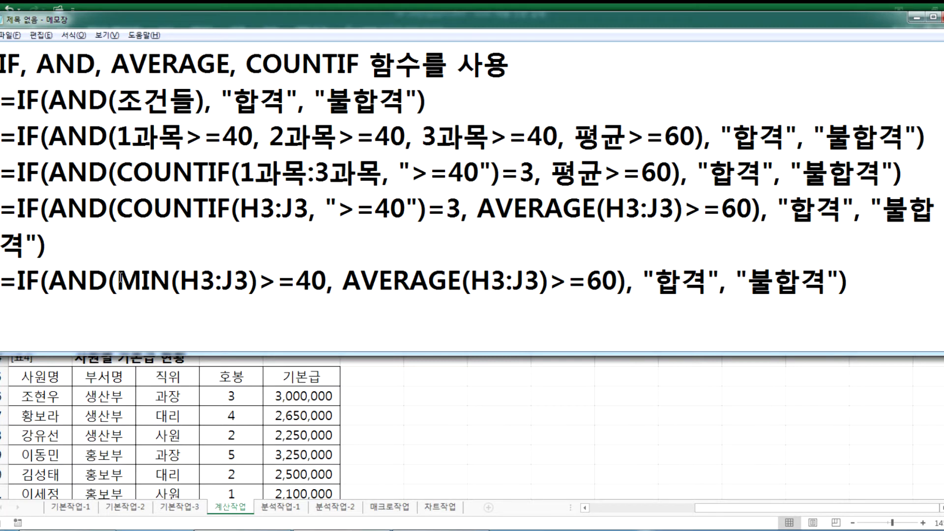
drag(121, 278, 329, 282)
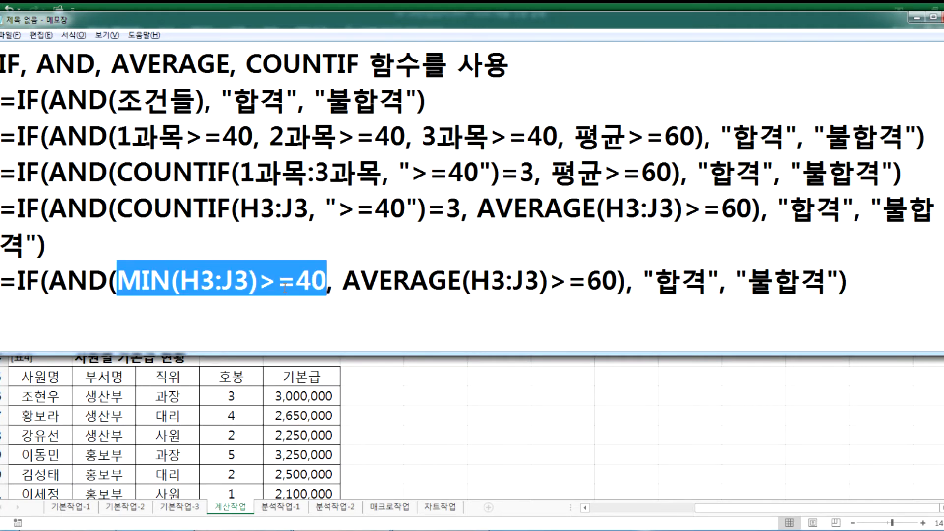
drag(117, 208, 461, 211)
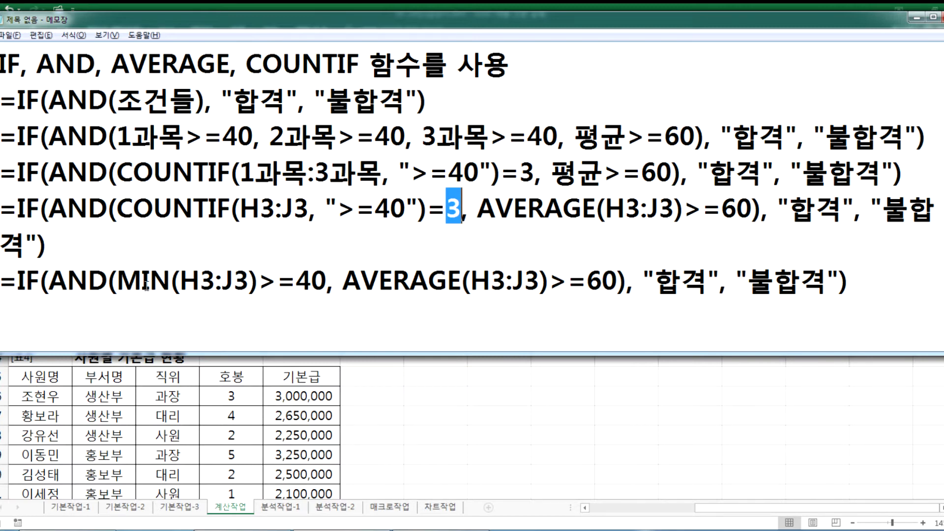
drag(117, 281, 259, 281)
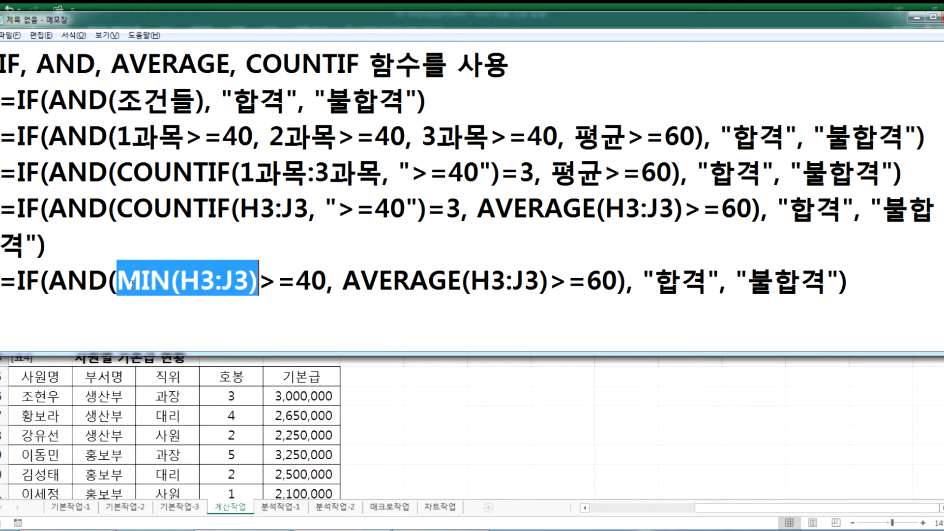
drag(327, 281, 264, 281)
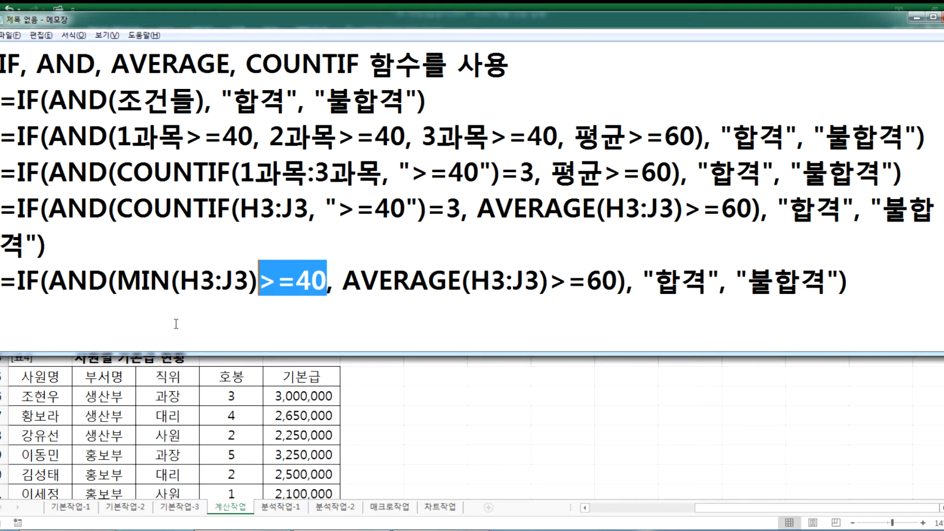
click(144, 320)
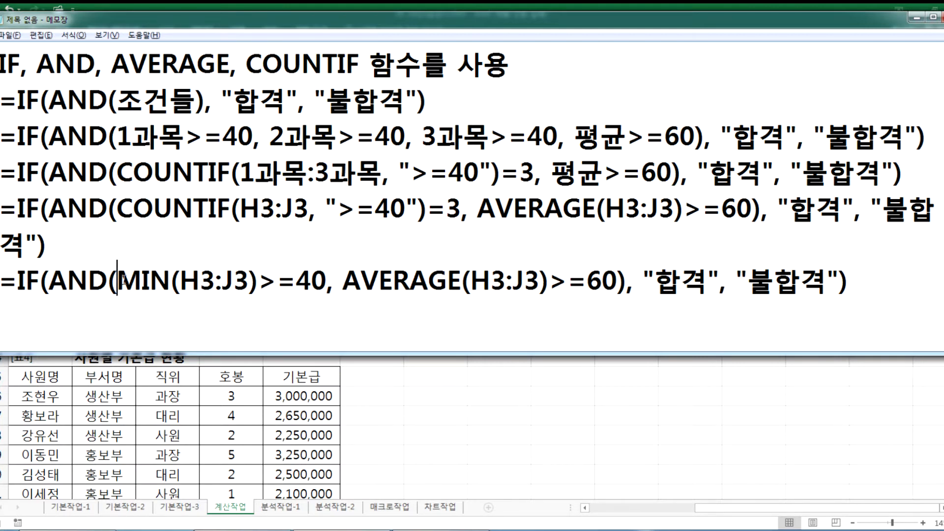
drag(117, 282, 180, 281)
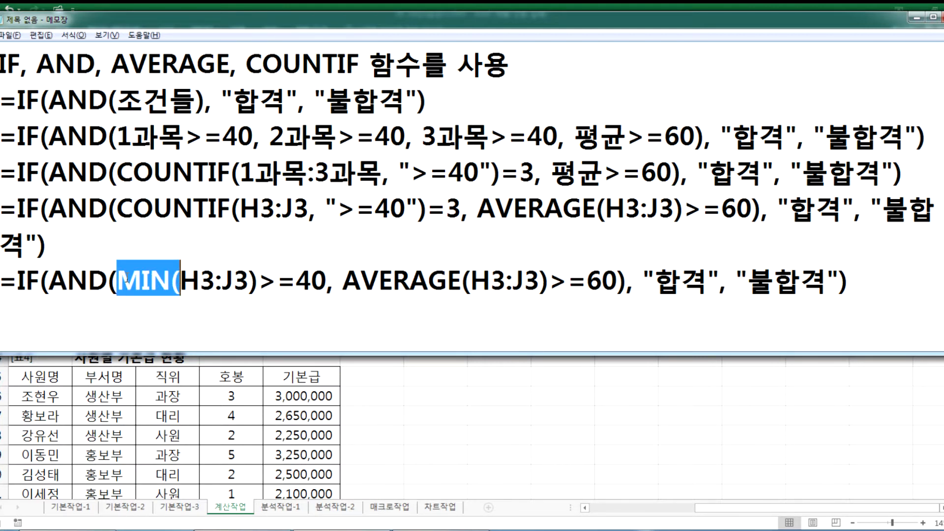
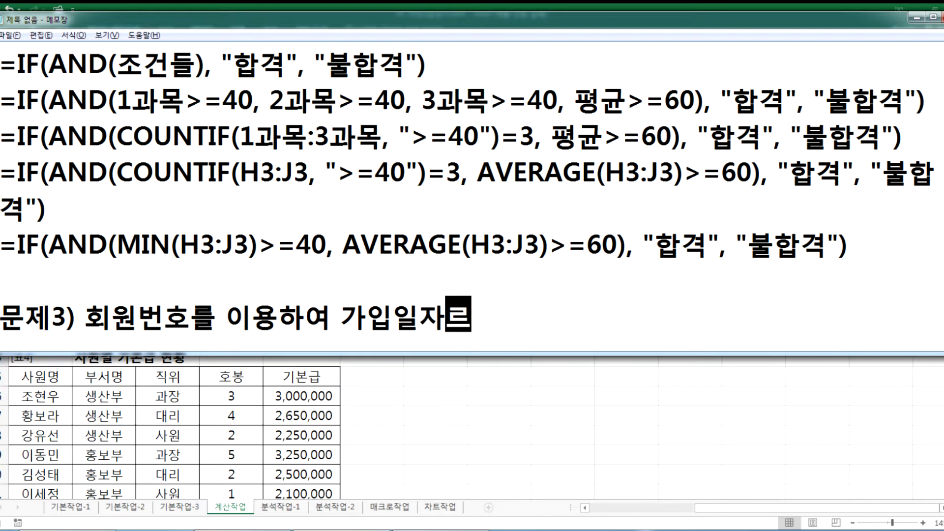
Step: Write the rule: join year is 2000 plus member-number digits 1–2, month 3–4, day 5–6
key(Return)
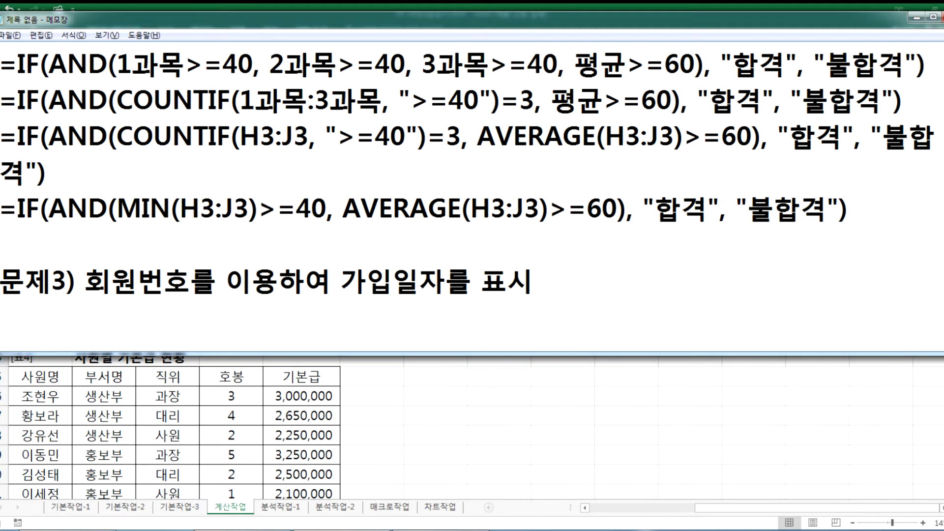
text(가입)
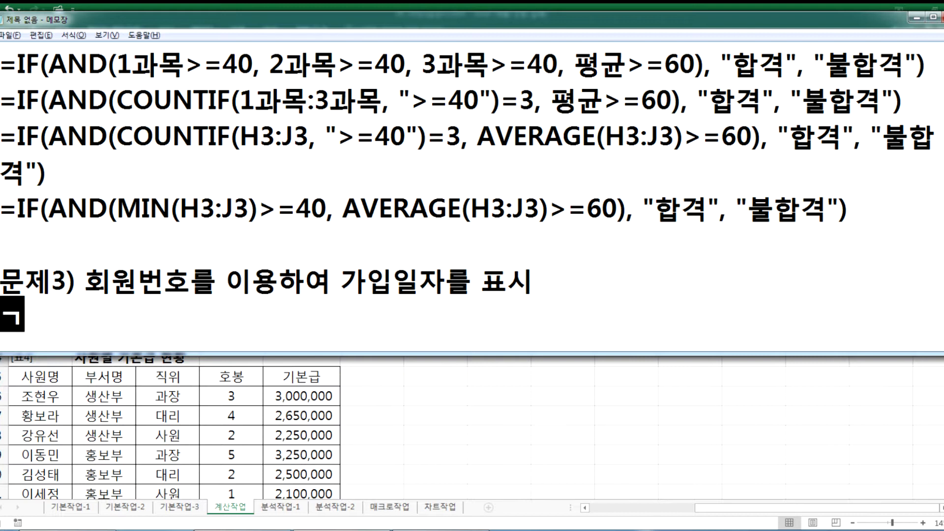
text(일자의 연도)
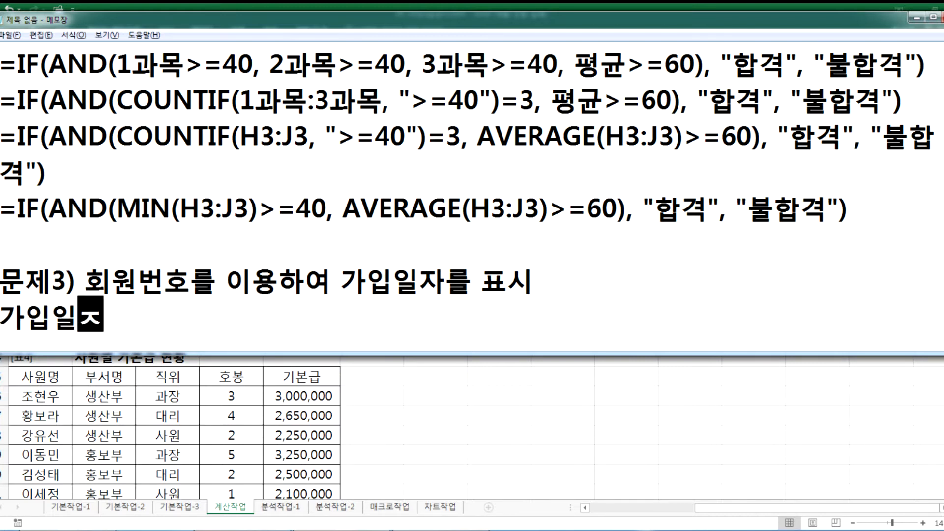
text(는 )
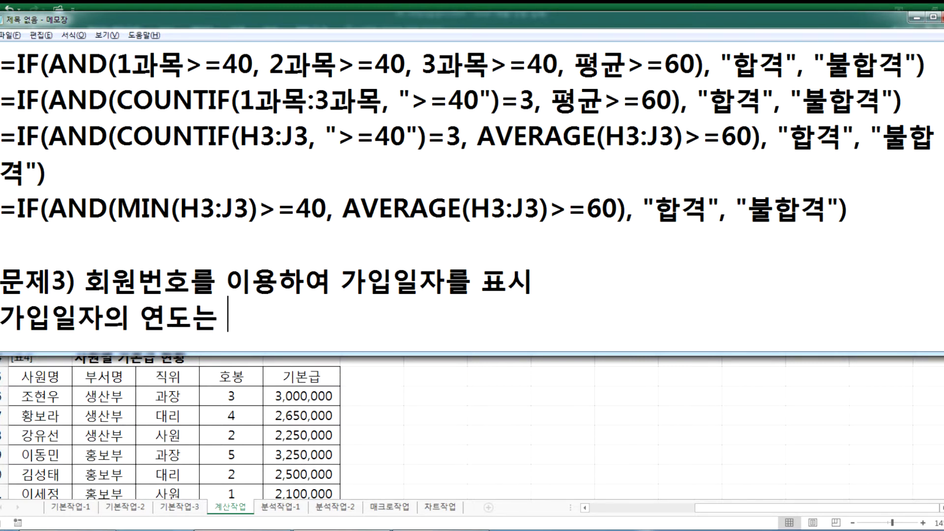
text(2000+회원번호)
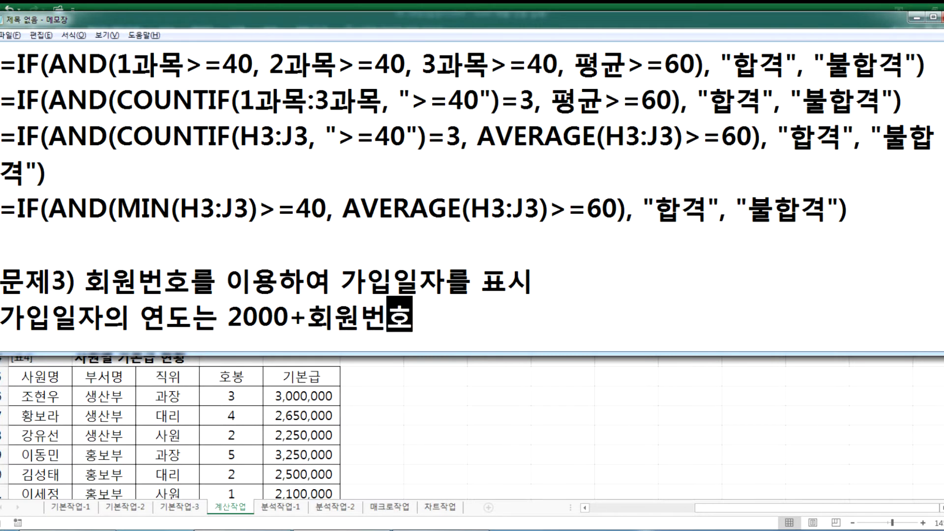
text(1, 2)
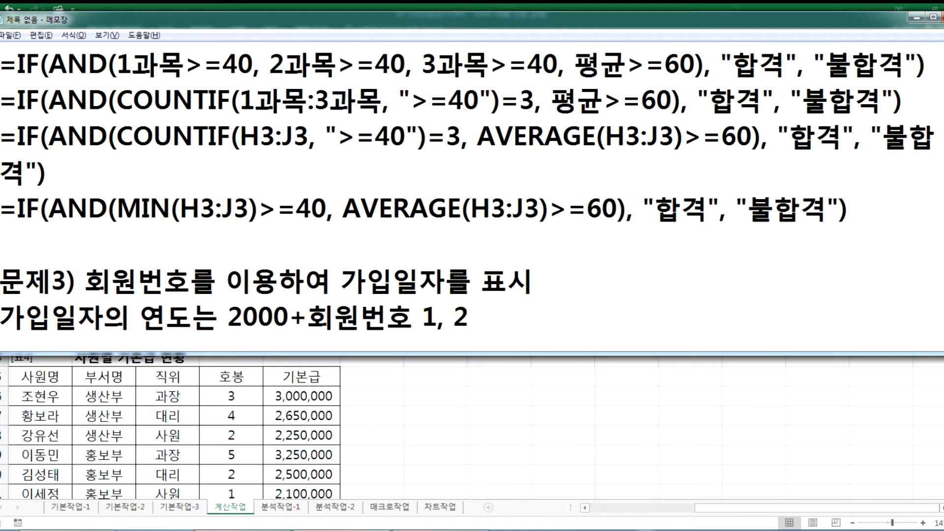
text(번째 자리, 월은 회원번홍)
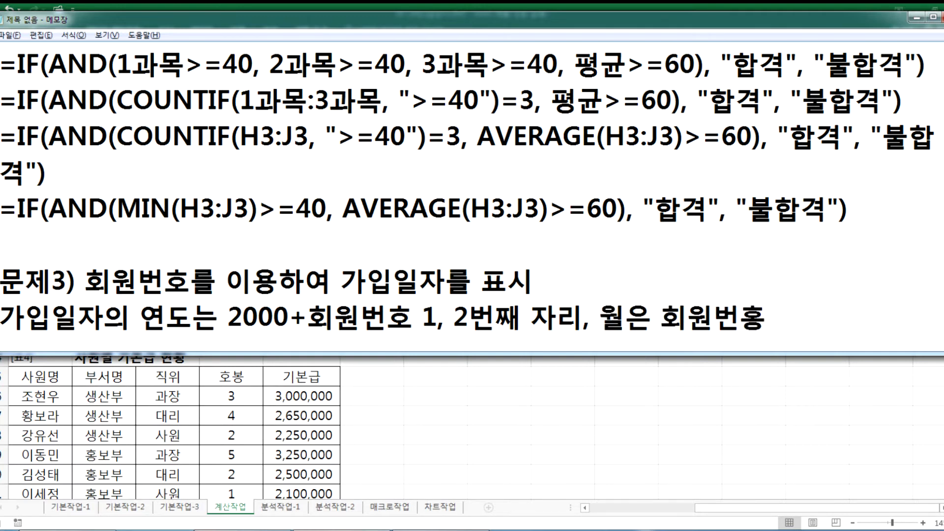
key(BackSpace)
text(호의 3, 4)
key(ctrl+z)
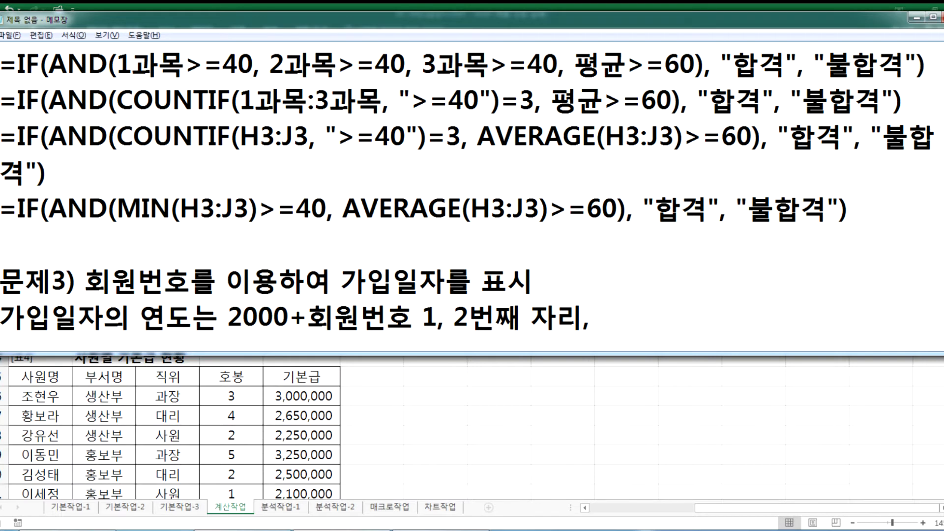
text(번째 ㅈ)
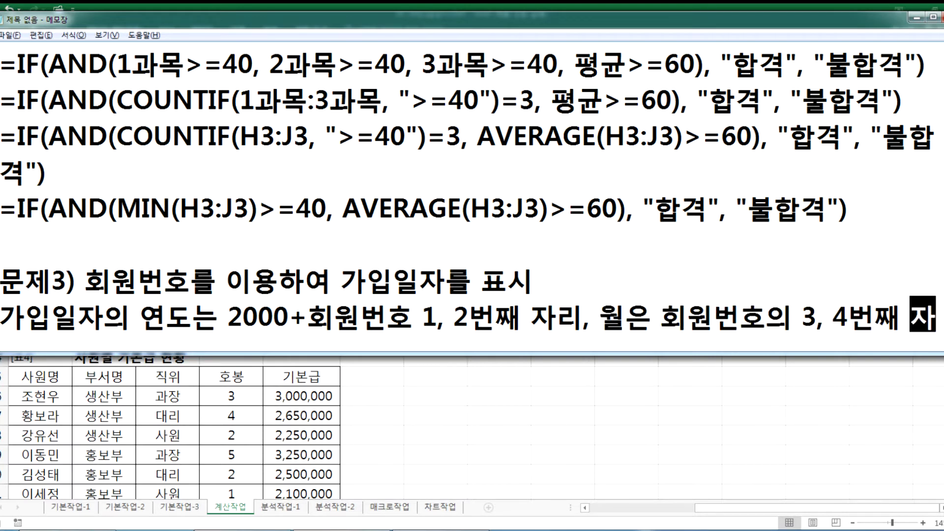
text(ㅏ리,)
text( 일은 )
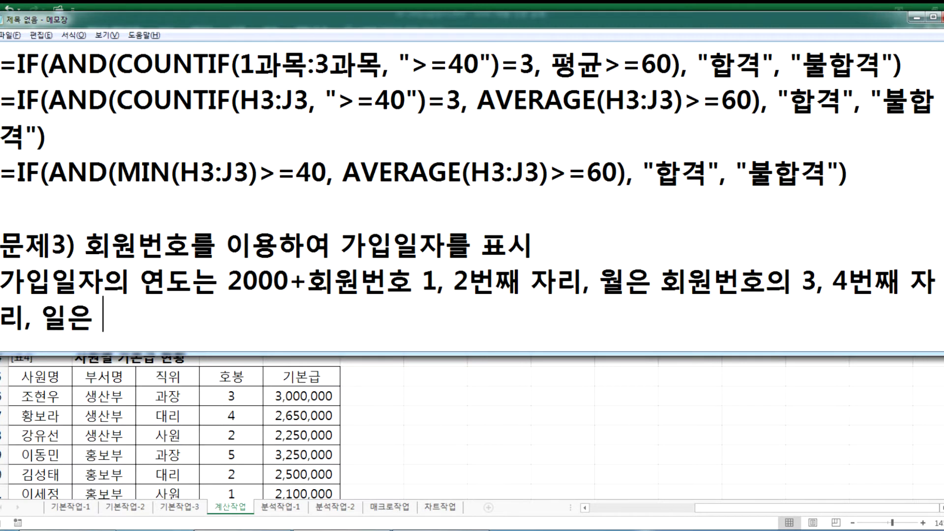
text(회원번호의 5, 6번째)
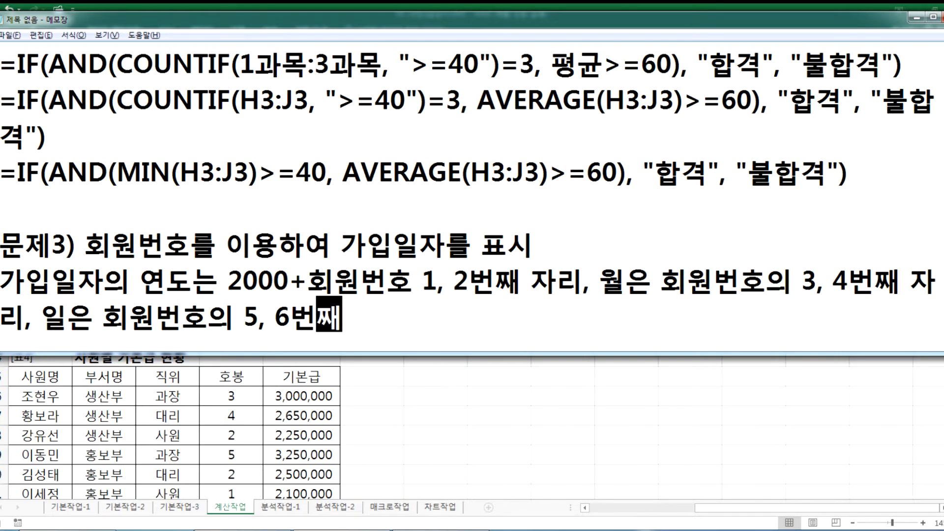
text(의)
key(BackSpace)
text(자리)
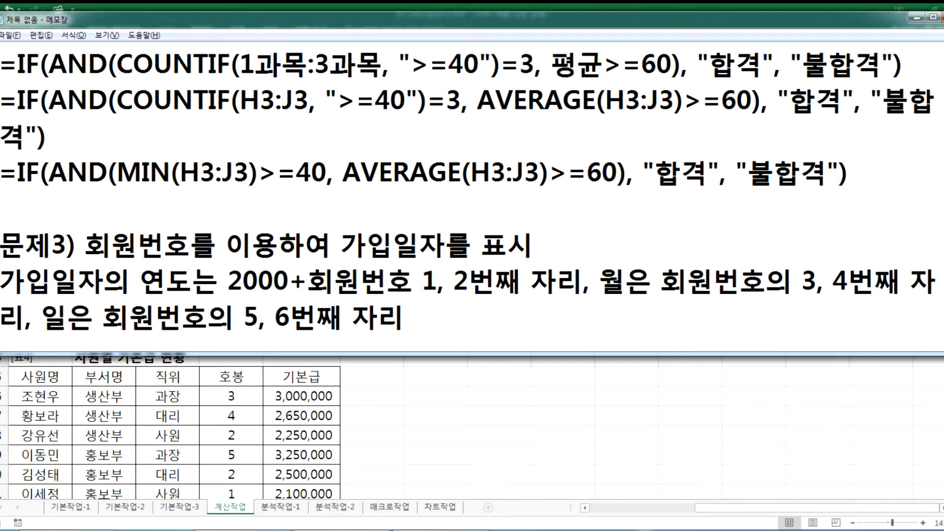
key(Return)
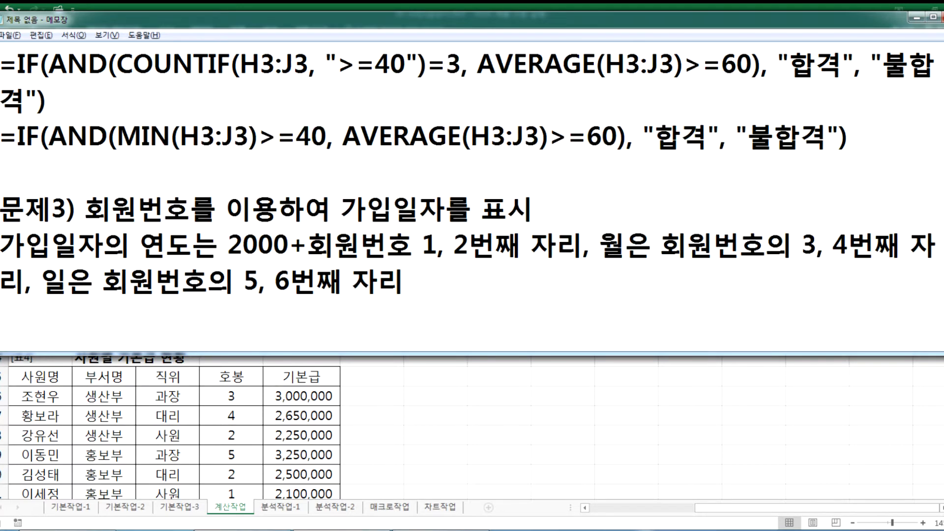
Step: In Excel, copy the first member number 17062403 from A16
key(alt+Tab)
click(164, 292)
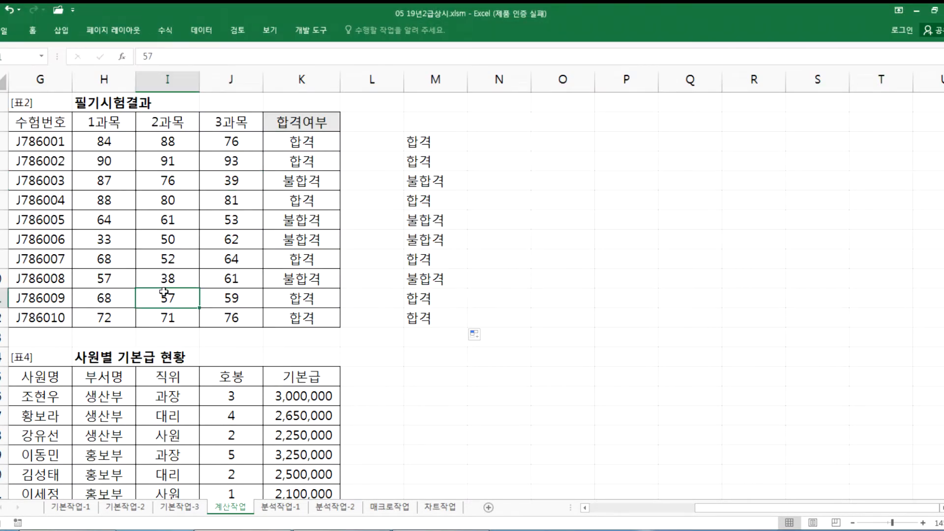
key(Home)
scroll(57, 242, down, 3)
click(39, 220)
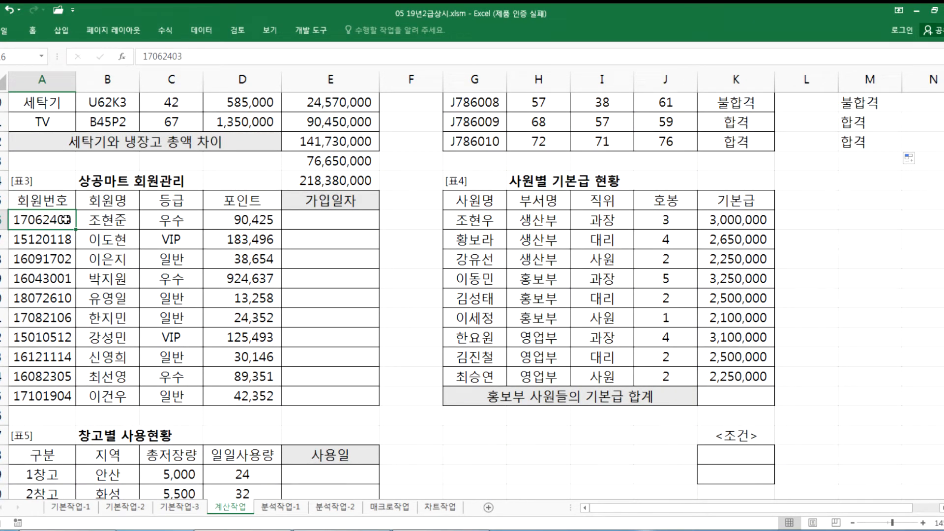
key(ctrl+c)
key(alt+Tab)
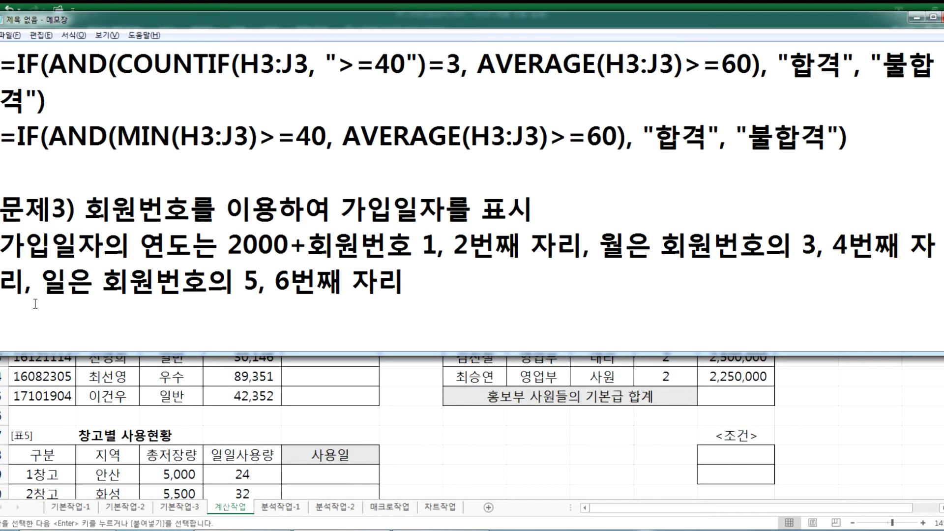
key(ctrl+v)
key(Up)
text(ㅁ)
key(Hangul)
key(BackSpace)
text(A)
text(21)
key(BackSpace)
key(BackSpace)
text(16 >)
Step: Extend the example line to '> 2000+17, 06, 24 > 2017-06-24'
key(End)
text(>)
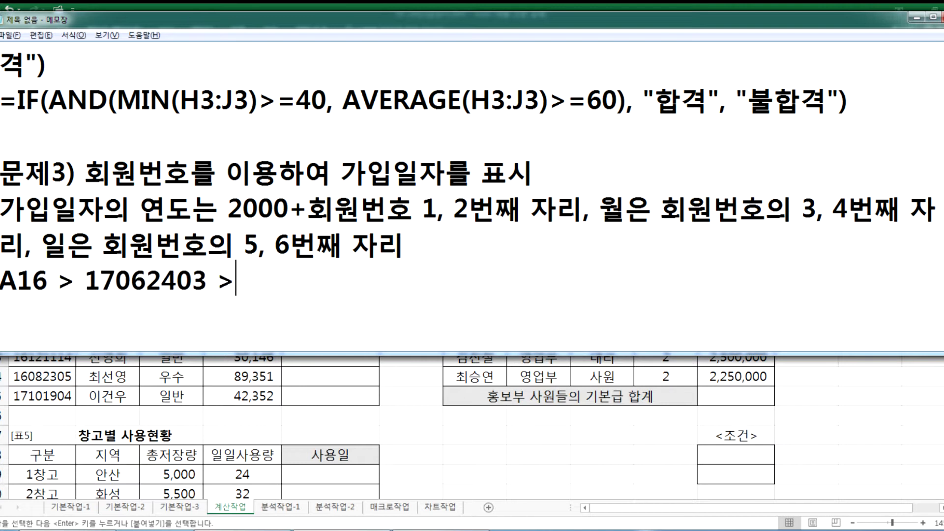
text( 2000+17)
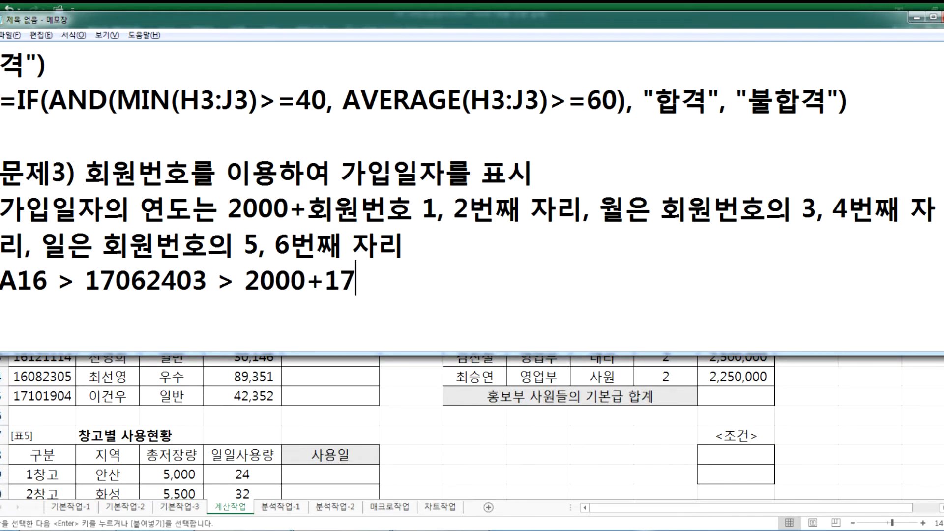
text(, 06, 24)
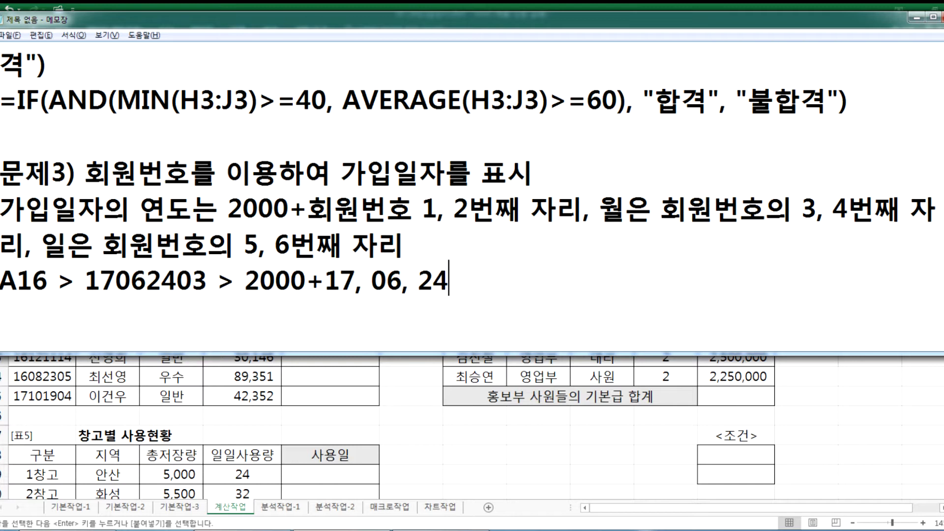
text( > 2017-06-24)
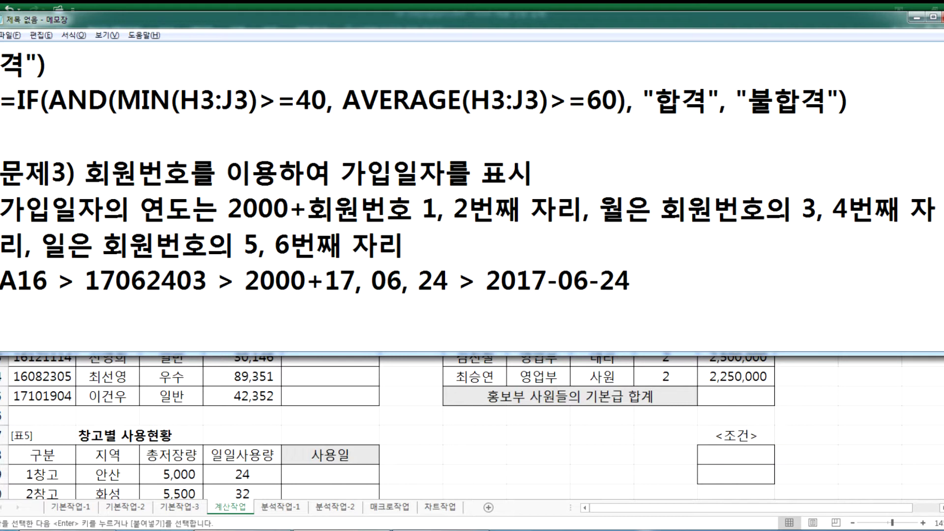
key(Return)
text(DATE,)
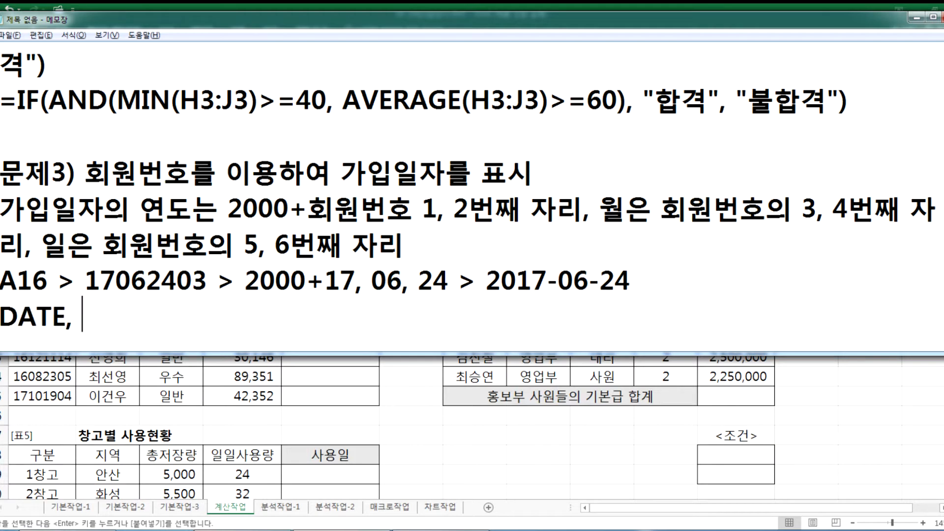
Step: Note 'DATE, LEFT, MID 함수를 사용', pointing out the year, month and day digits of 17062403
drag(109, 277, 85, 278)
click(97, 313)
text(LEFT,)
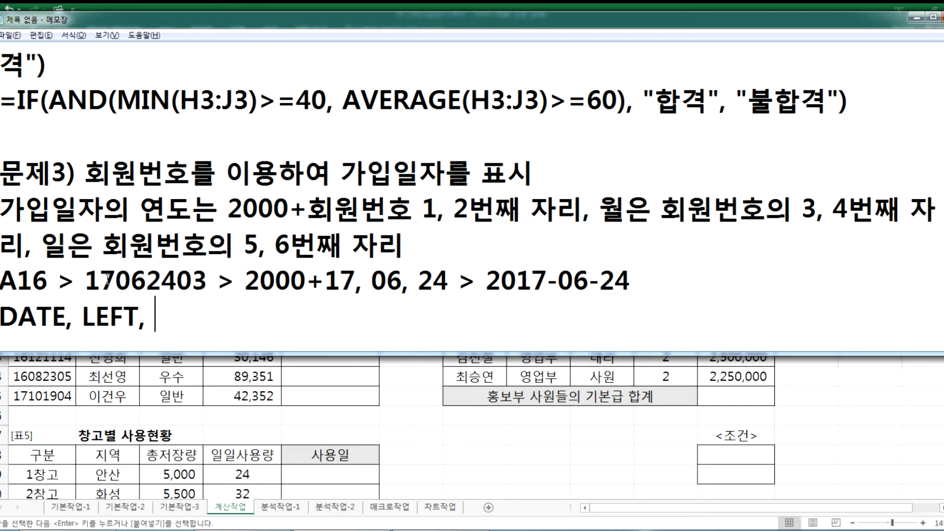
drag(115, 280, 175, 281)
click(174, 317)
text(MID)
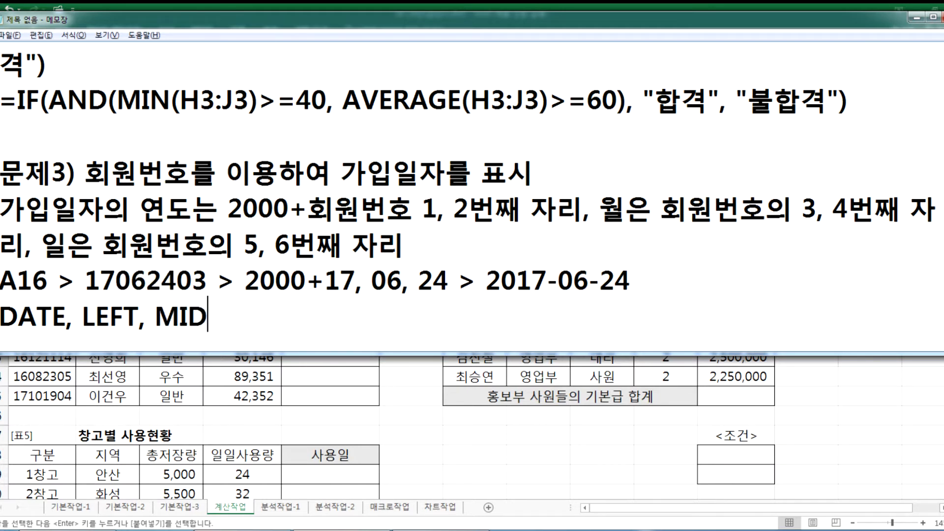
text( 함수르를 사용)
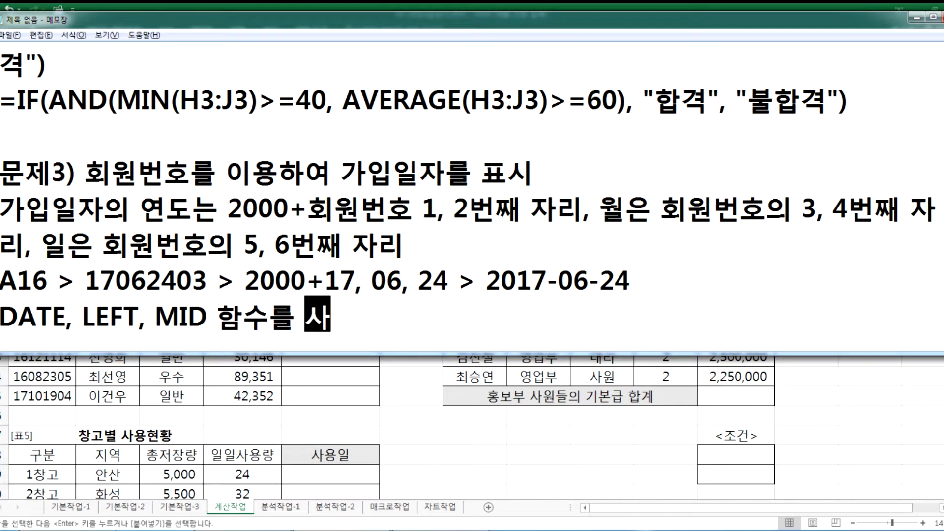
key(Return)
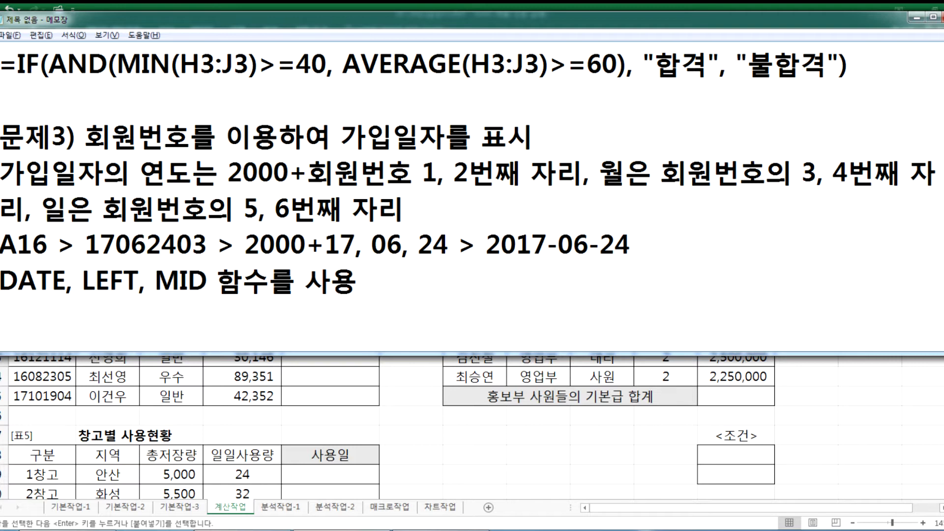
drag(86, 244, 177, 242)
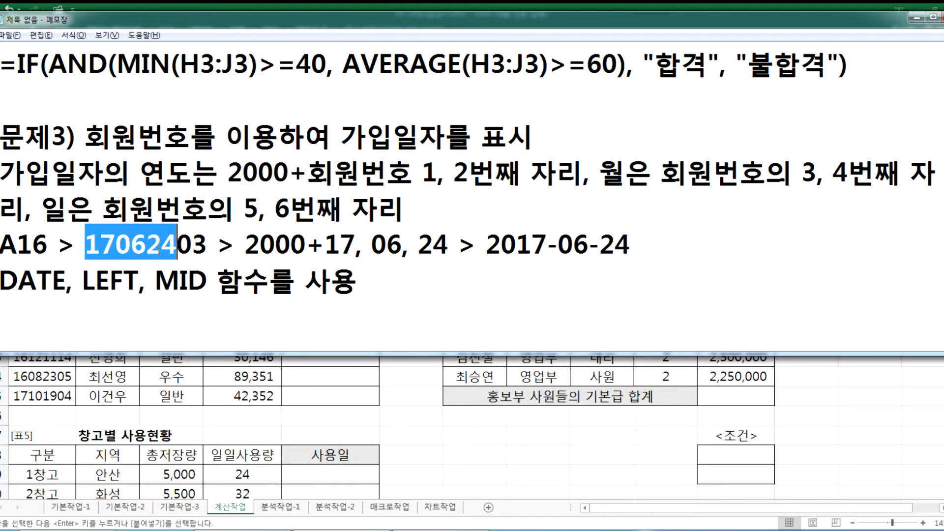
click(77, 320)
key(Return)
Step: Write the template =DATE(년, 월, 일) and duplicate it on a second line
text(=D)
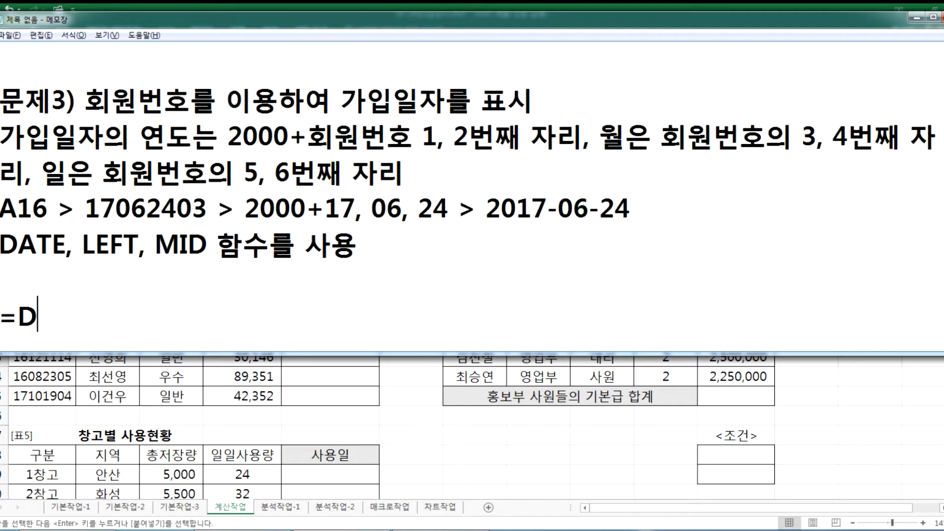
text(ATE(년, 월, 일)
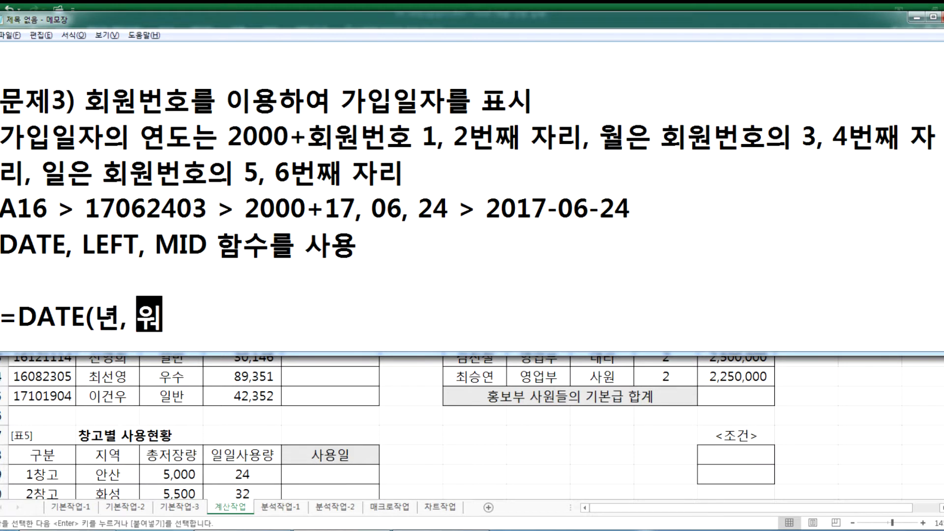
text())
key(Return)
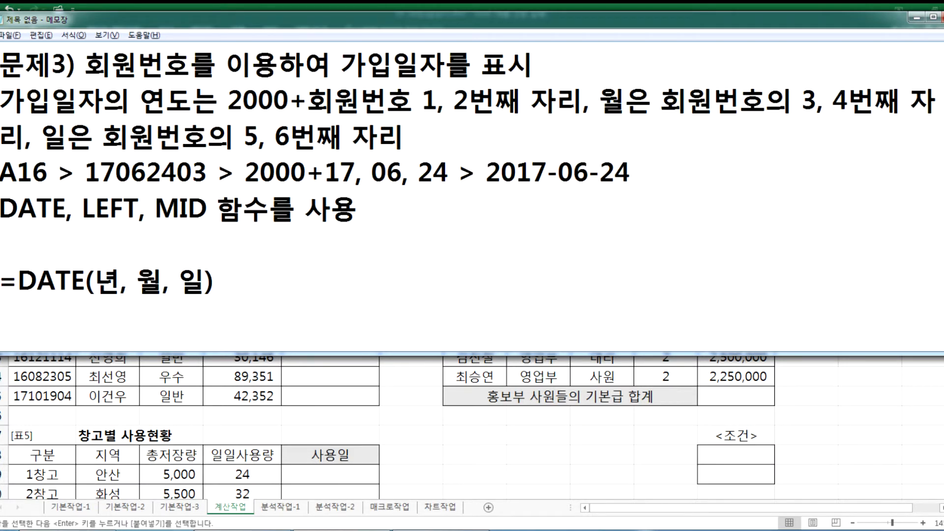
key(shift+Up)
key(ctrl+c)
key(Right)
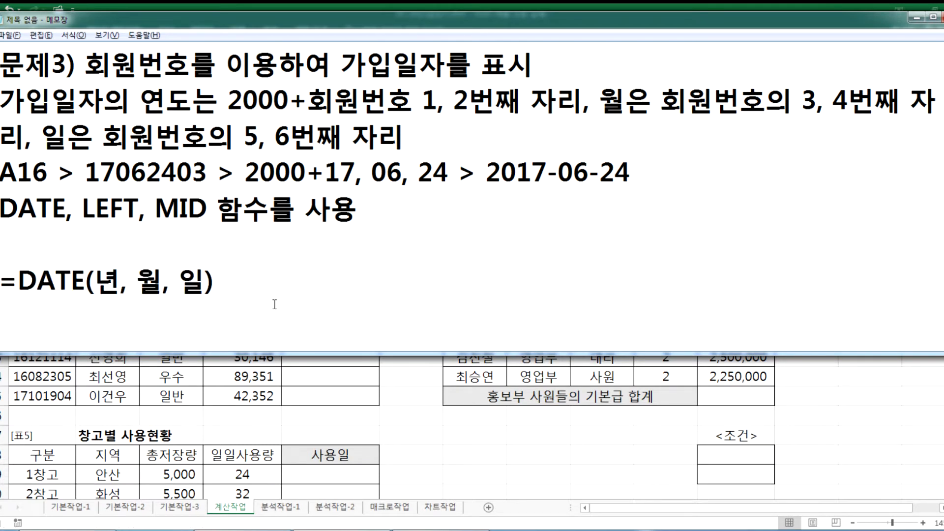
key(ctrl+v)
key(BackSpace)
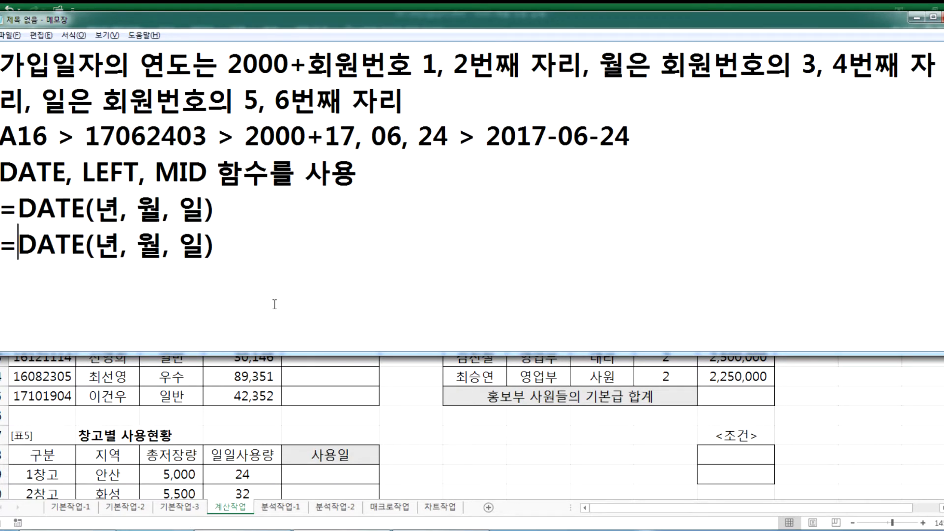
Step: Turn the second line into the example =DATE(2017, 06, 24) and copy it
key(Right)
key(Right)
key(Right)
key(Right)
key(Right)
key(shift+Right)
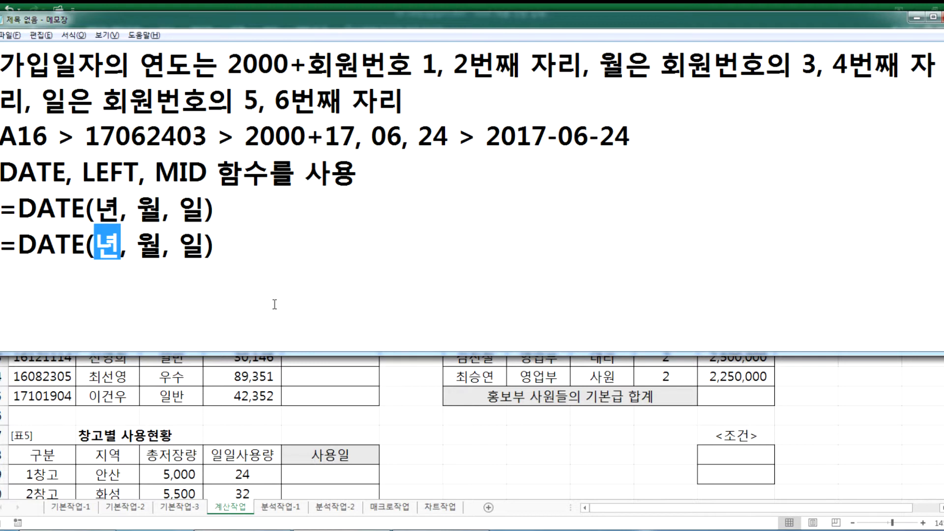
text(2017)
key(Right)
key(Right)
key(shift+Right)
text(06)
key(Right)
key(Right)
key(shift+Right)
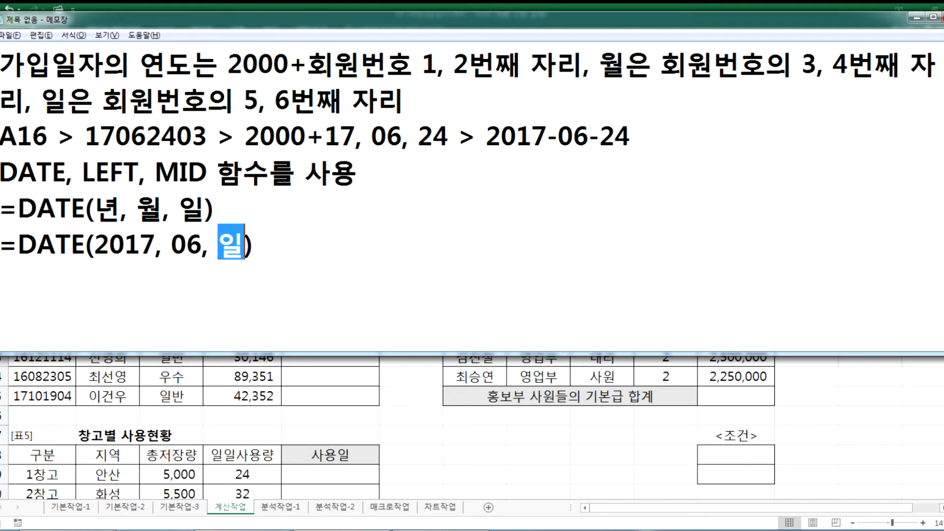
text(24)
key(Right)
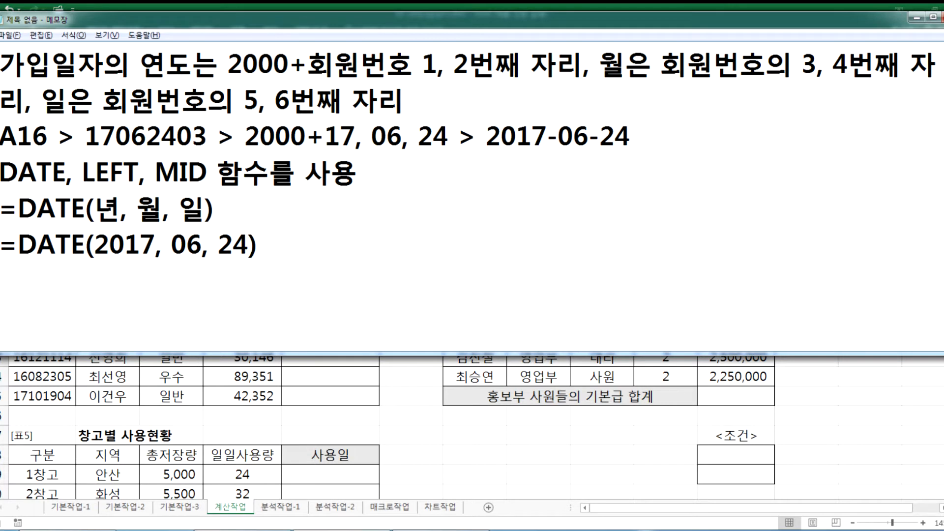
key(shift+Home)
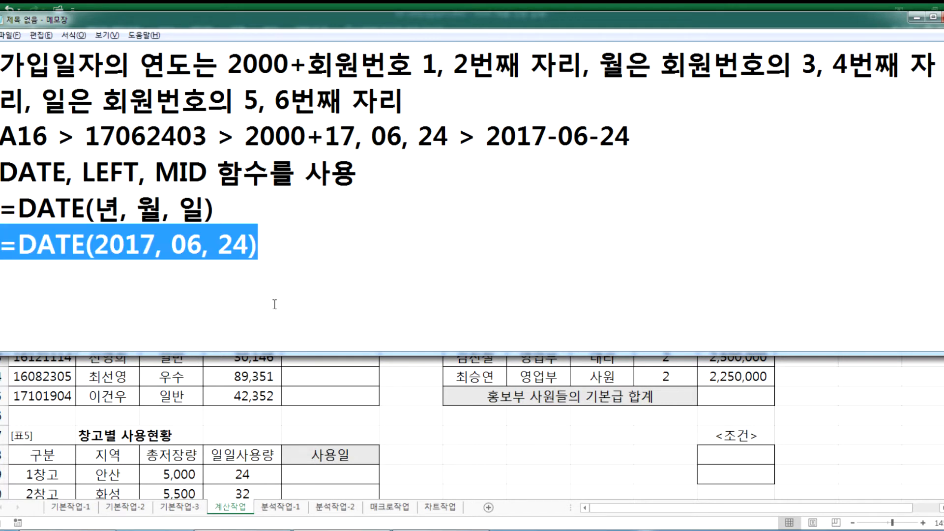
key(ctrl+c)
Step: Duplicate the example and replace the year with 2000+LEFT(A16, 2)
key(End)
key(Return)
key(ctrl+v)
key(Left)
key(Left)
key(Left)
key(Left)
key(Left)
key(Left)
key(Left)
key(Left)
key(Left)
key(Left)
key(Left)
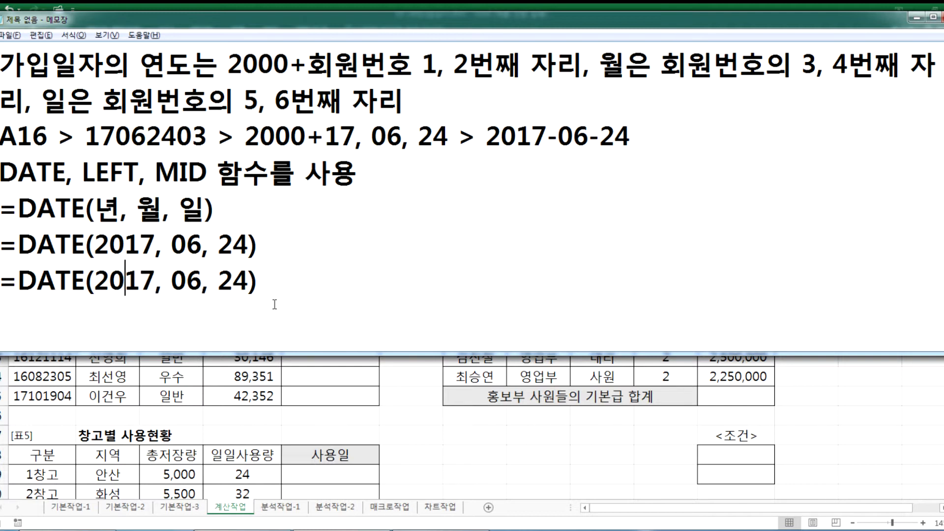
text(00)
key(Delete)
key(Delete)
text(+)
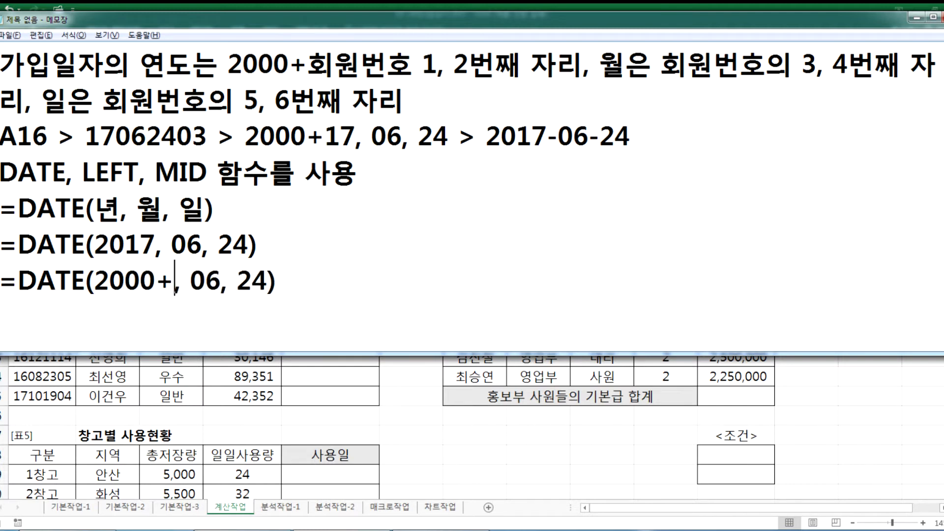
drag(84, 136, 118, 137)
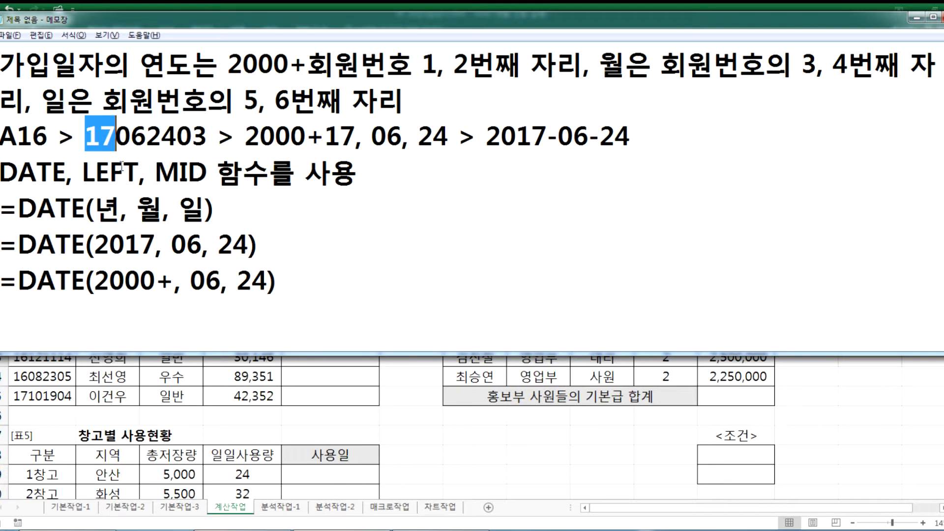
click(174, 281)
text(LEFT)
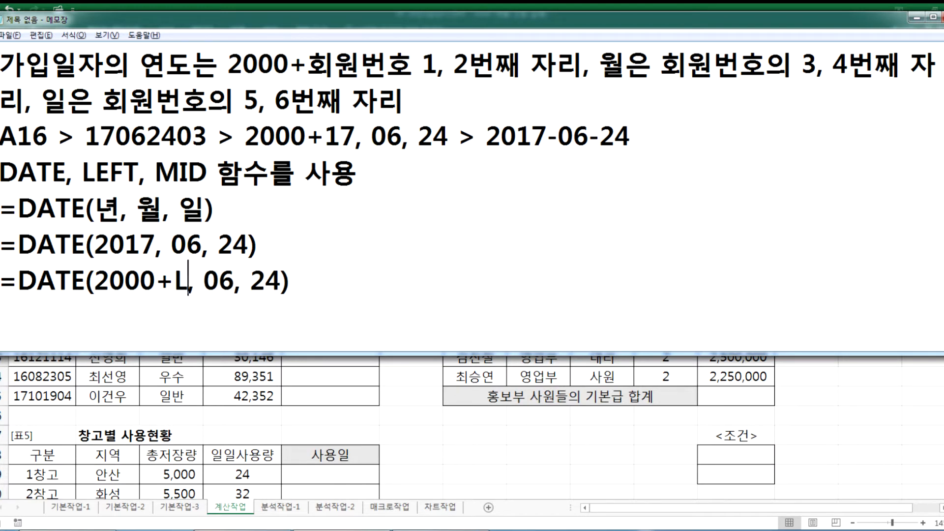
text((A1)
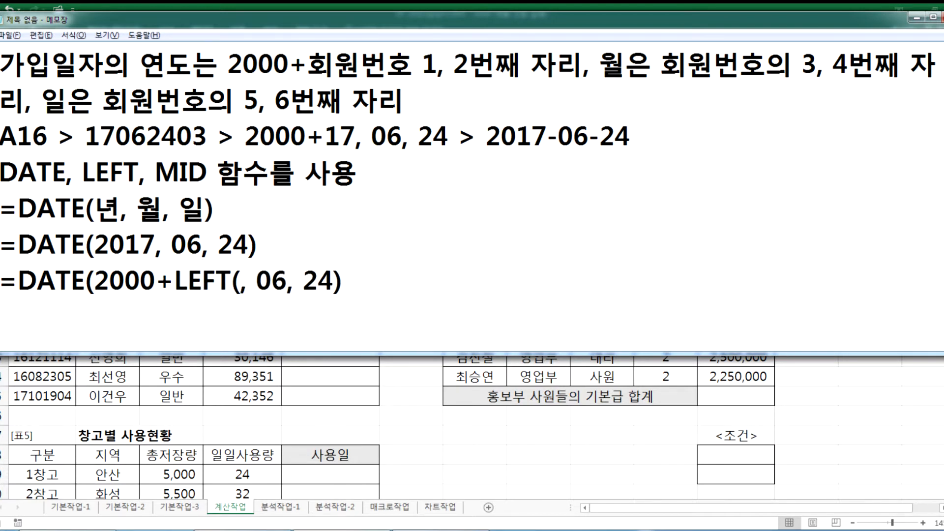
text(6)
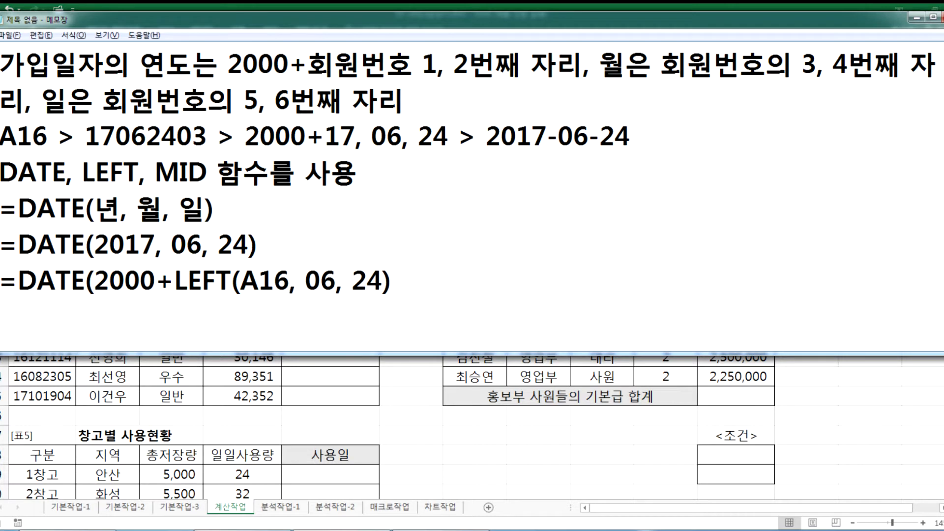
text(2)
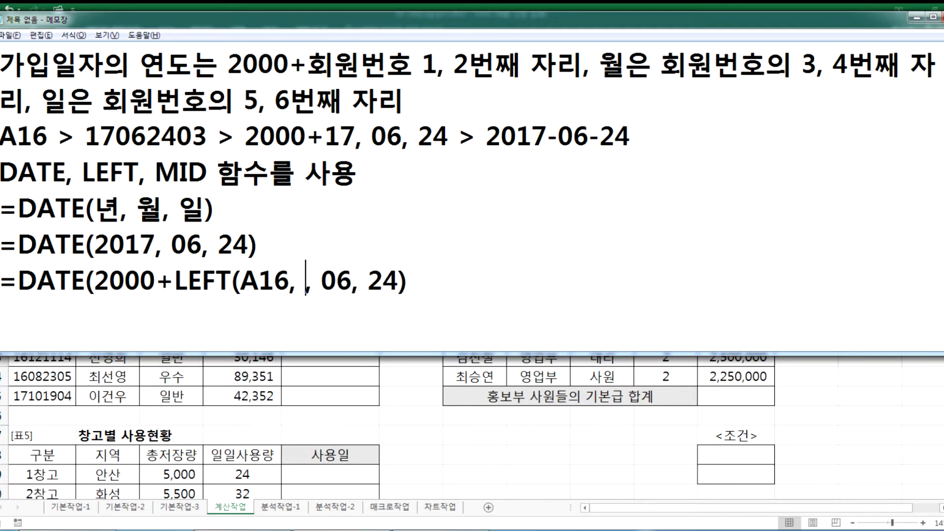
text())
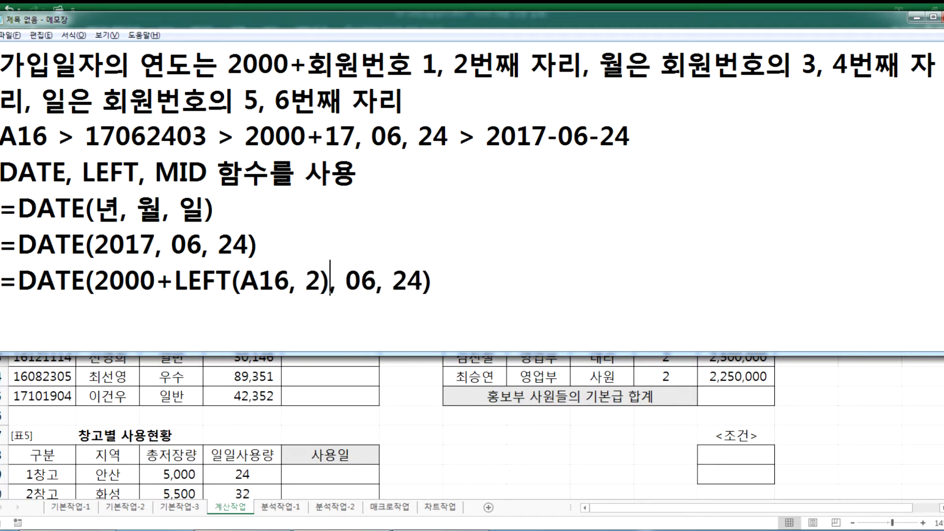
Step: Replace 06 with MID(A16, 3, 2) and 24 with MID(A16, 5, 2), then select the finished formula
drag(94, 280, 321, 280)
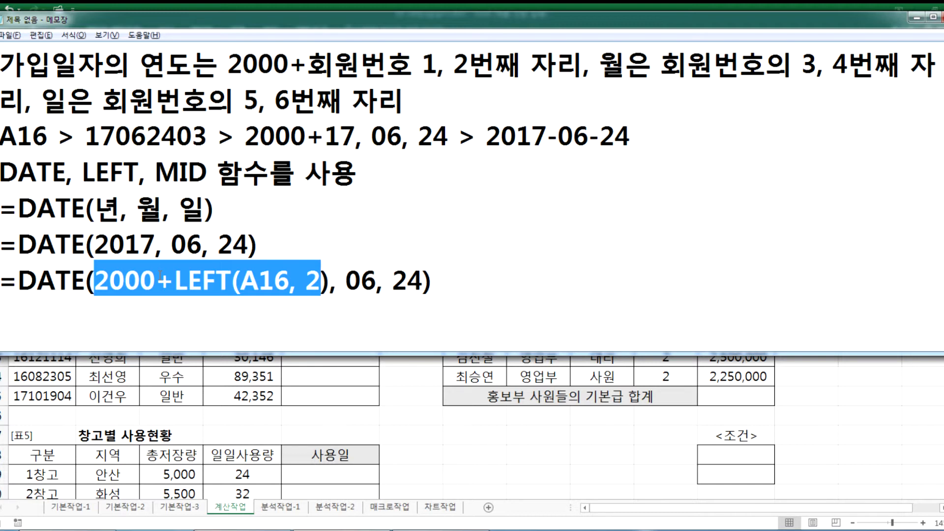
drag(345, 281, 377, 282)
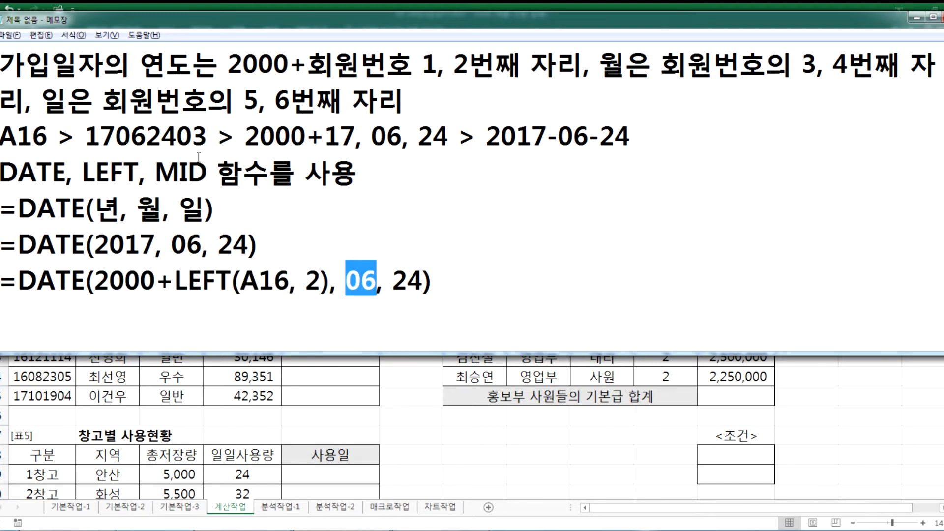
drag(116, 136, 146, 136)
drag(345, 282, 376, 282)
text(MID(A)
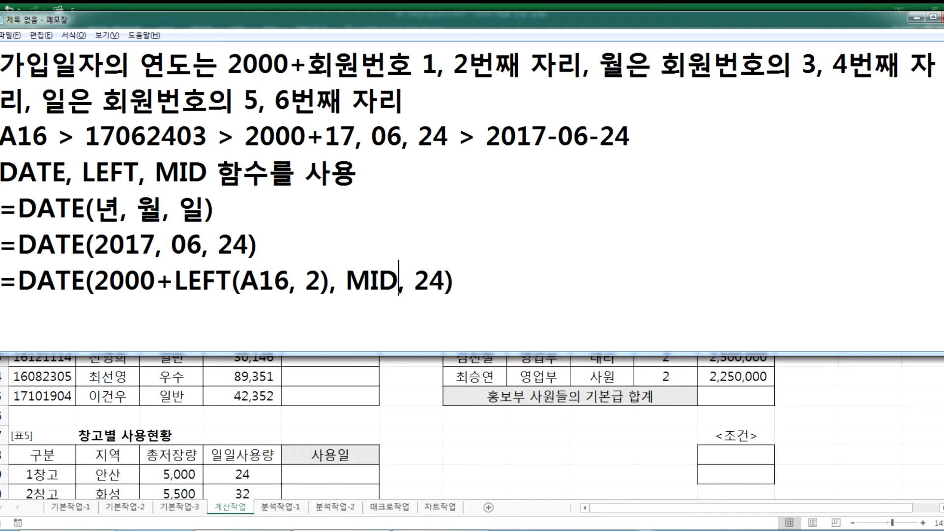
text(16)
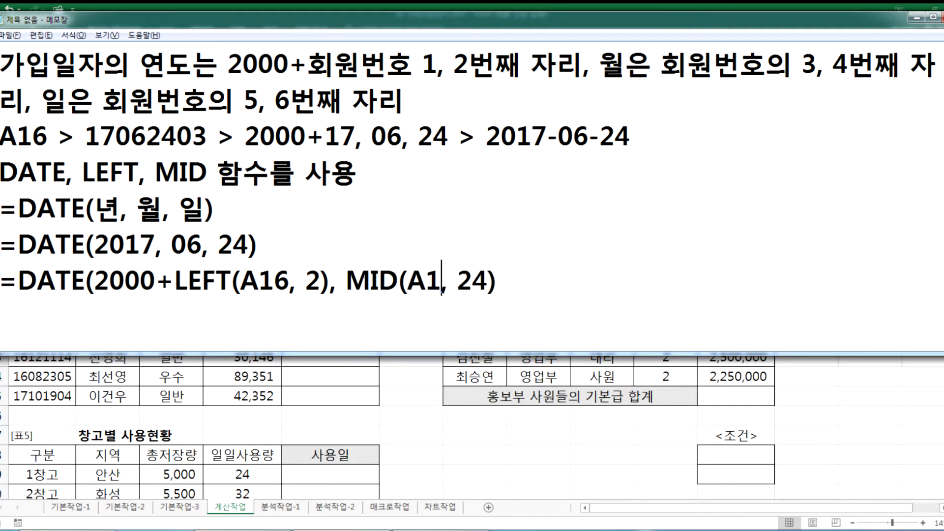
text(, 3, 2)
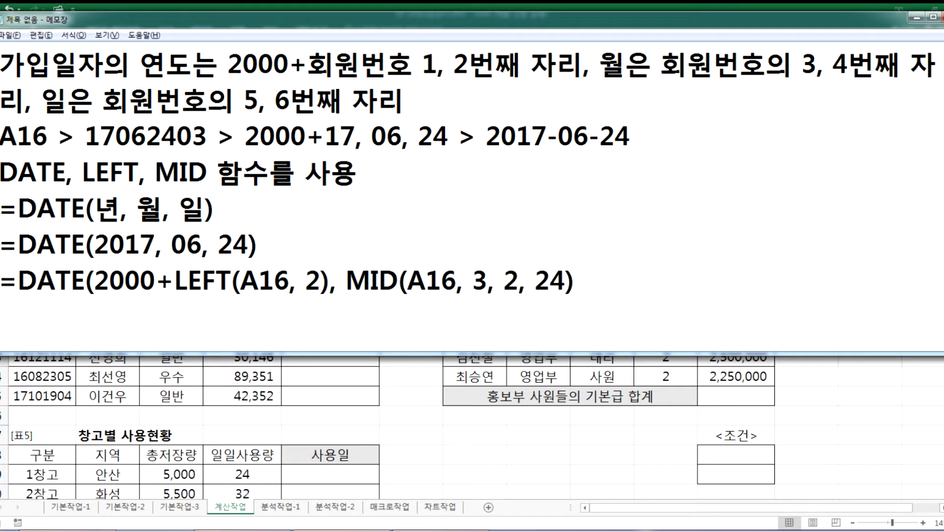
text())
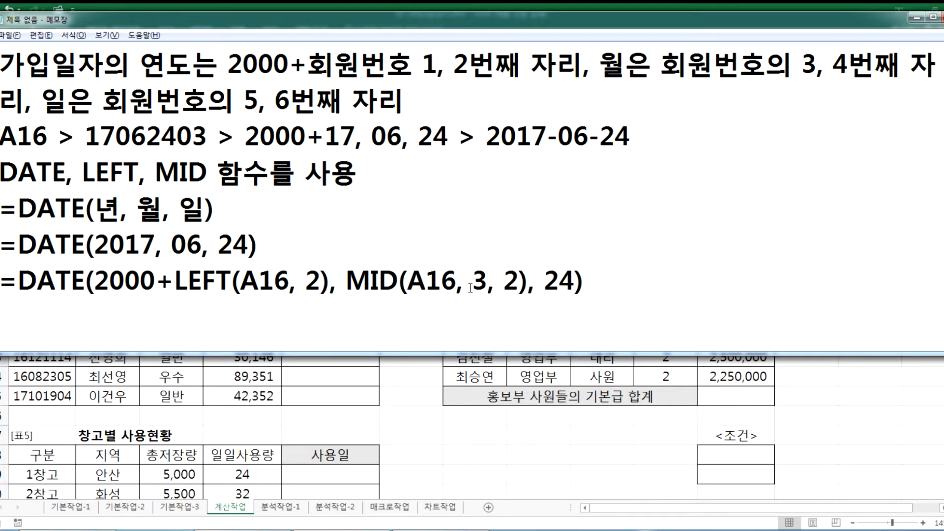
double_click(571, 281)
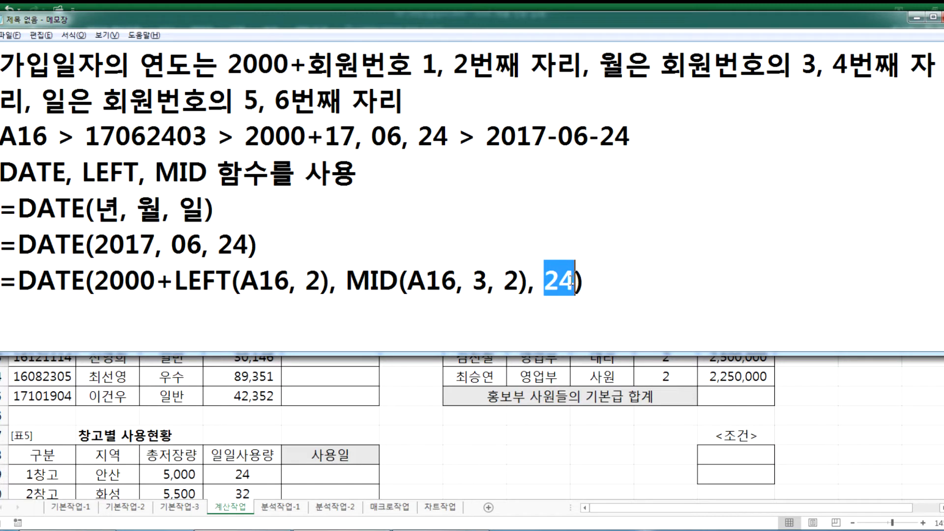
drag(147, 134, 176, 134)
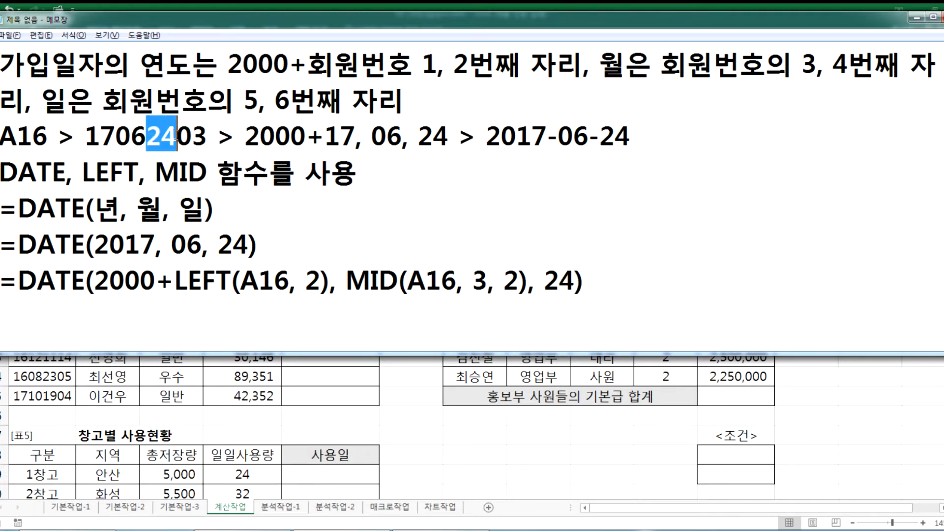
drag(545, 284, 571, 281)
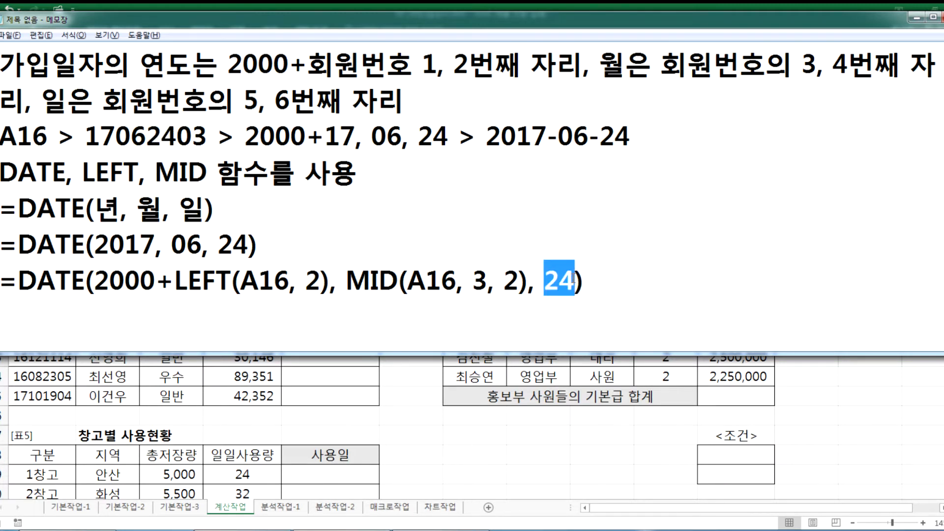
text(MID(A)
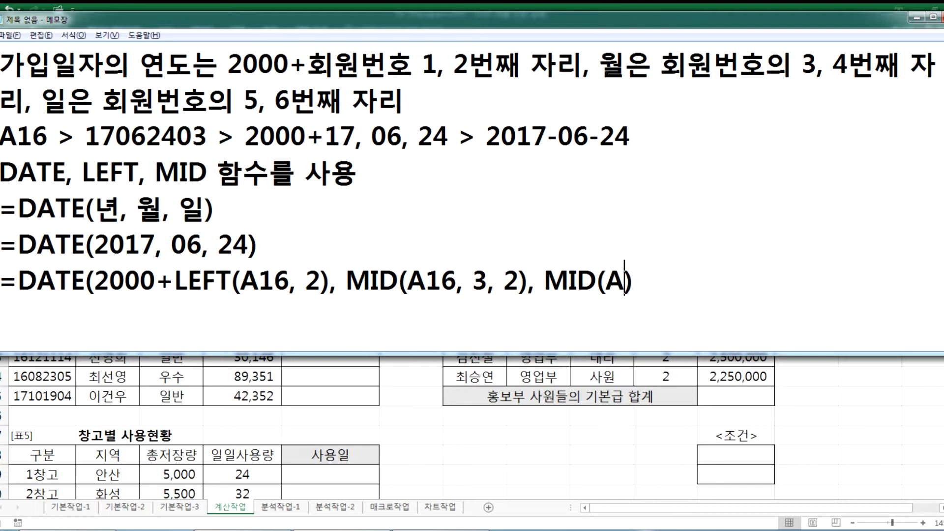
text(16, 5,)
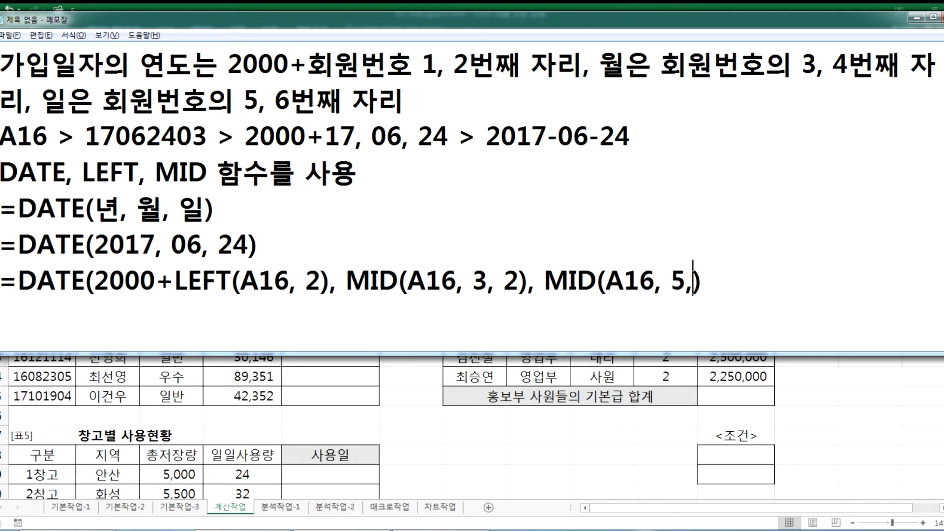
text( 2))
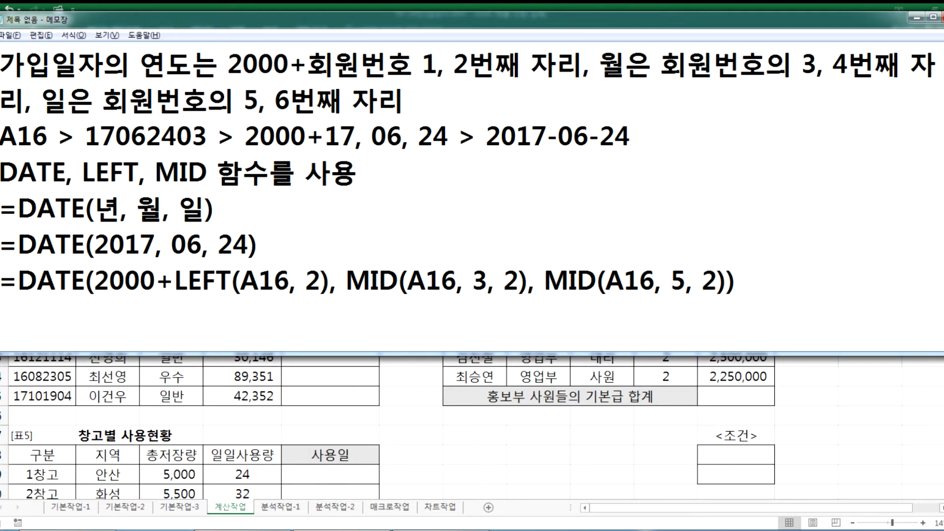
click(385, 530)
click(386, 530)
drag(1, 280, 772, 283)
key(ctrl+c)
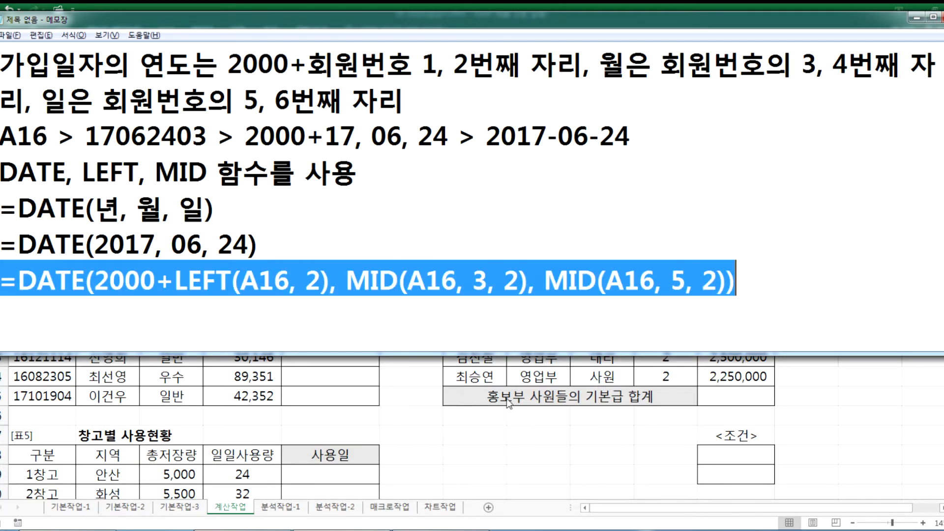
Step: Paste the DATE formula into E16 and fill it down through E25
click(339, 399)
click(309, 221)
key(ctrl+v)
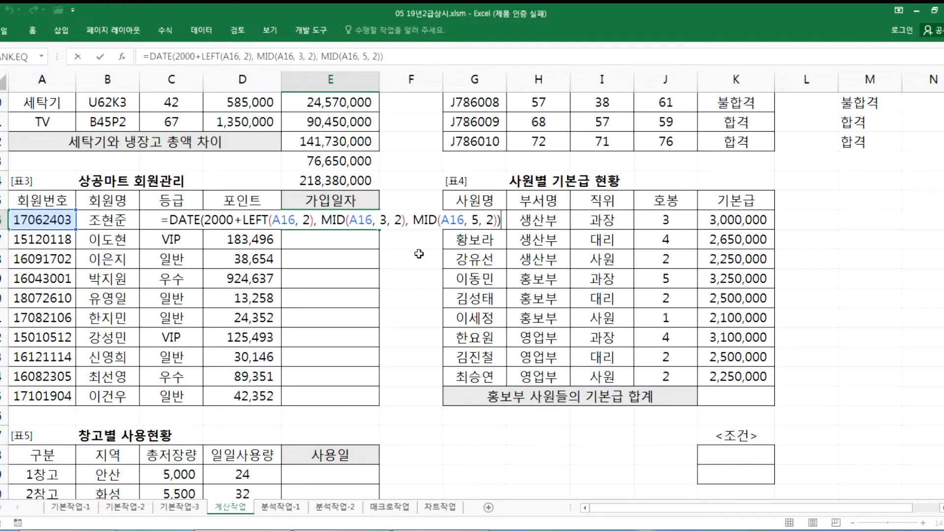
key(Return)
click(352, 220)
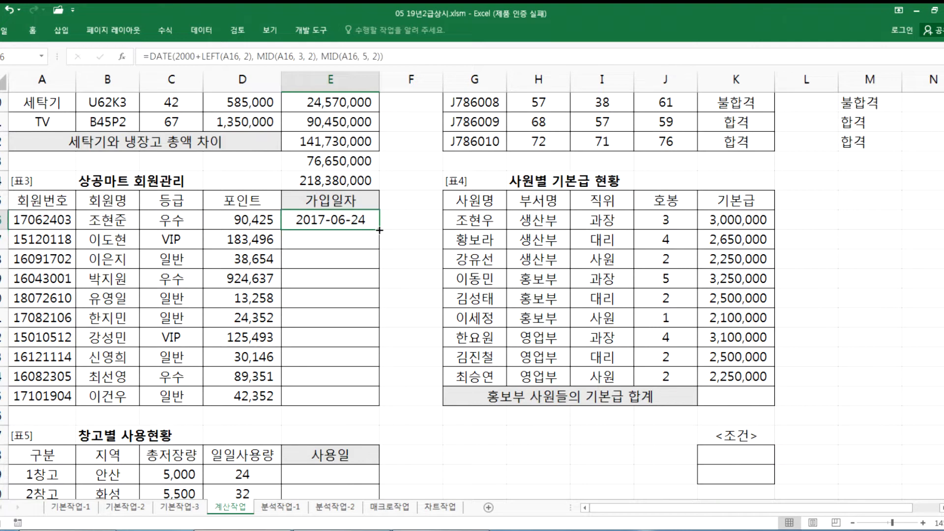
drag(378, 229, 328, 399)
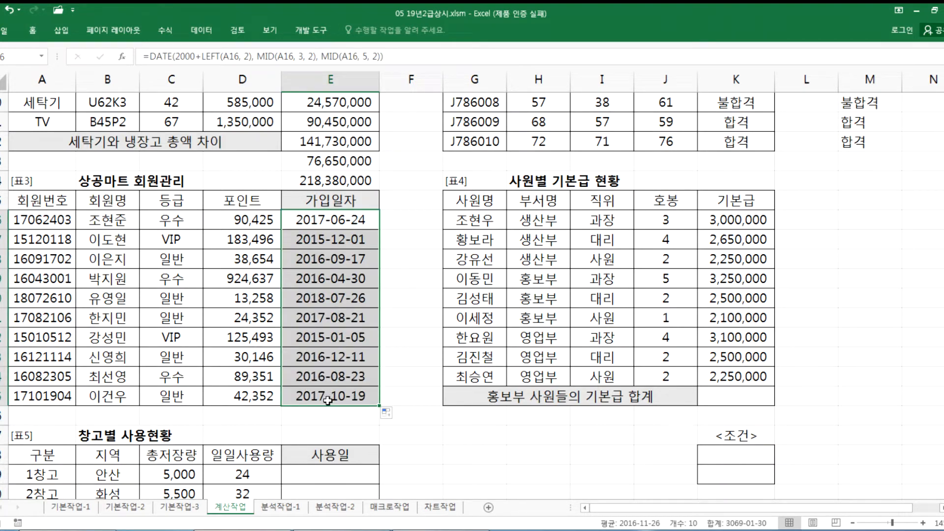
click(312, 222)
click(352, 529)
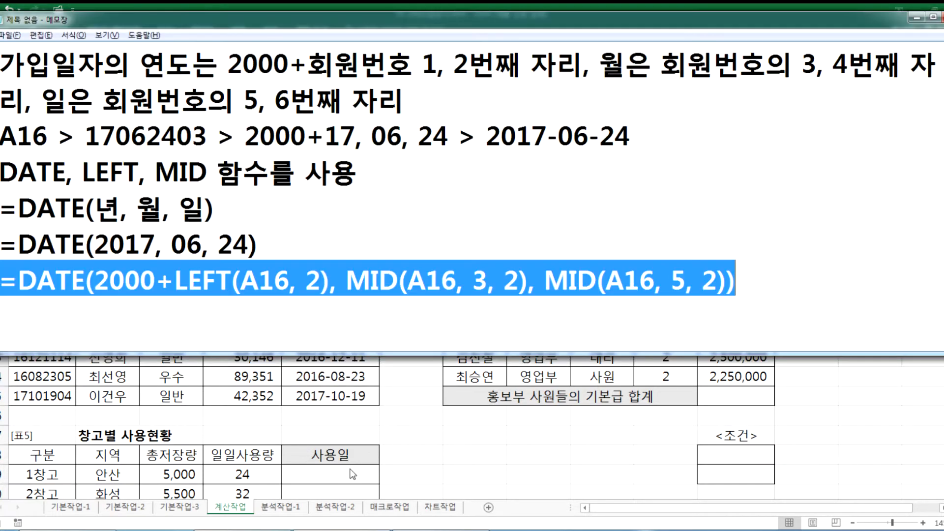
click(170, 311)
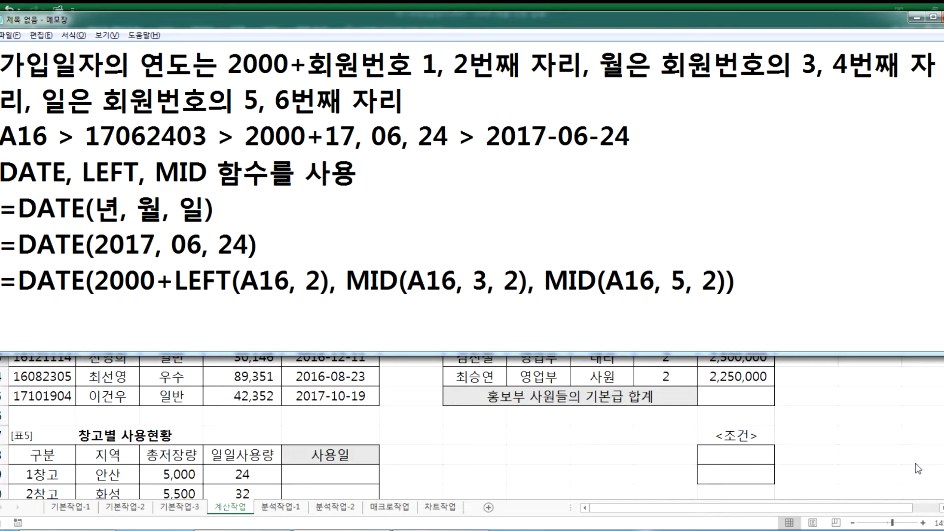
Step: Start a new '문제4)' heading line in the notes
key(Return)
text(ANS)
key(BackSpace)
key(BackSpace)
key(BackSpace)
key(Hangul)
text(무ㄴ제4)
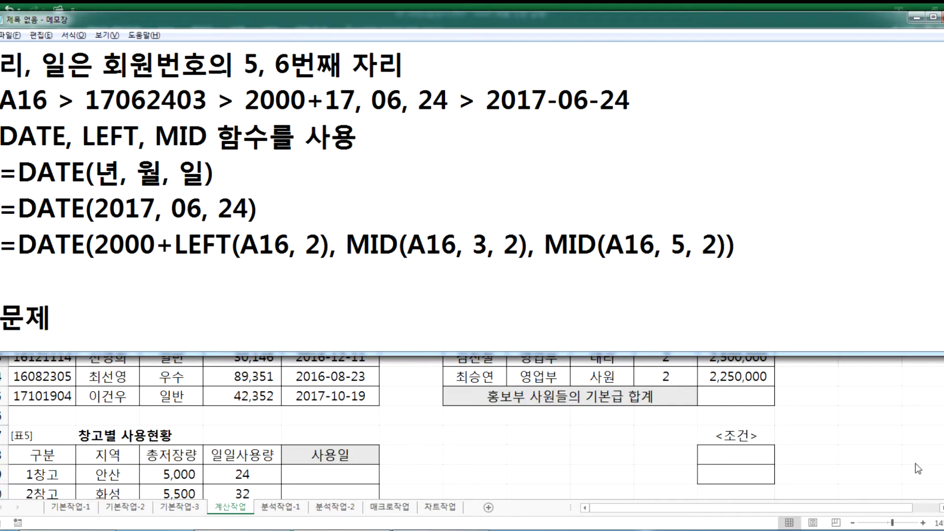
text())
Step: In Excel, scroll to the 사원별 기본급 현황 table and its <조건> box
key(alt+Tab)
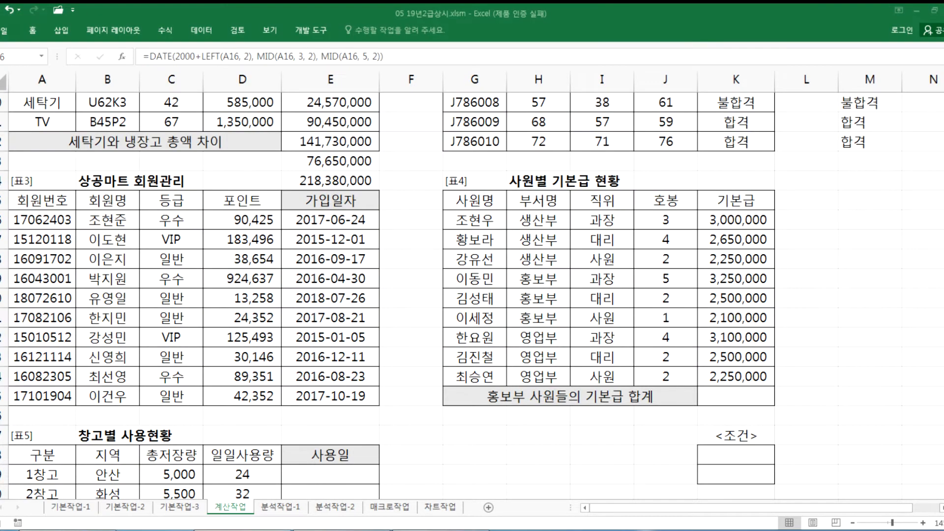
click(533, 207)
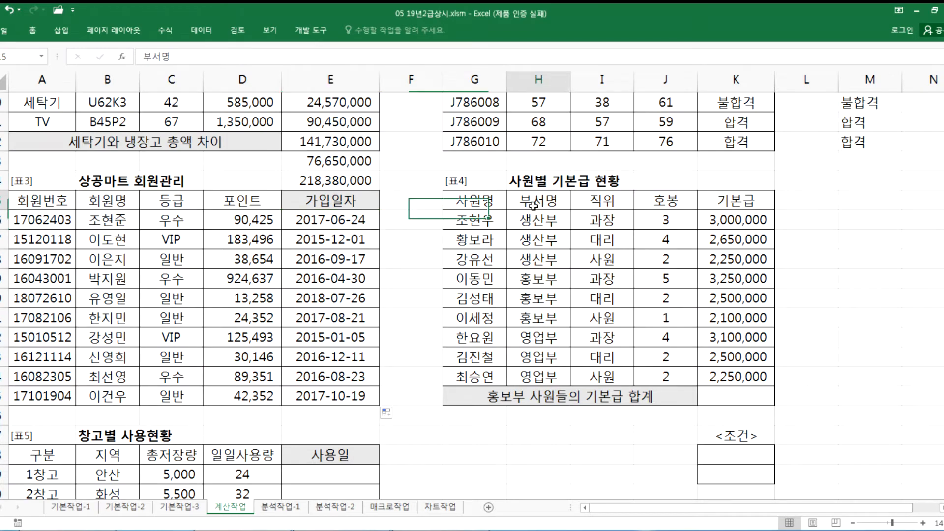
click(934, 507)
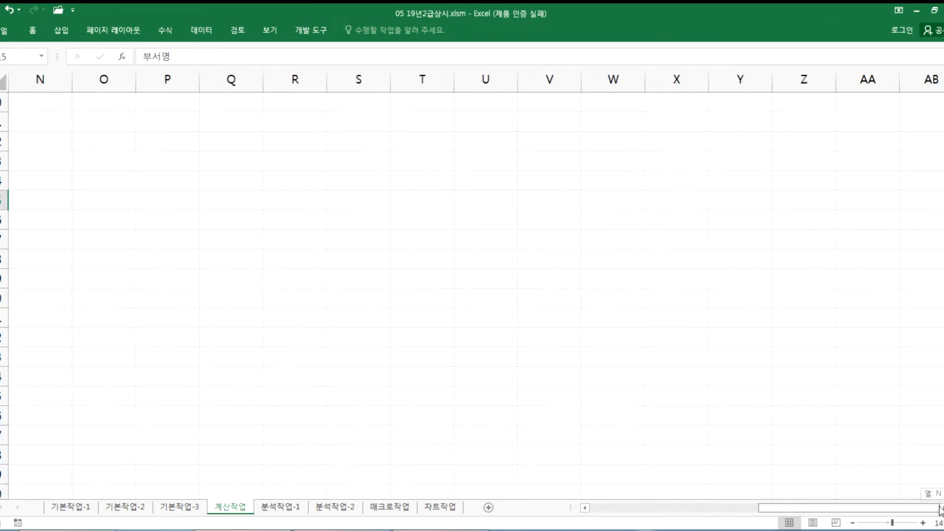
drag(868, 508, 766, 468)
scroll(766, 468, down, 1)
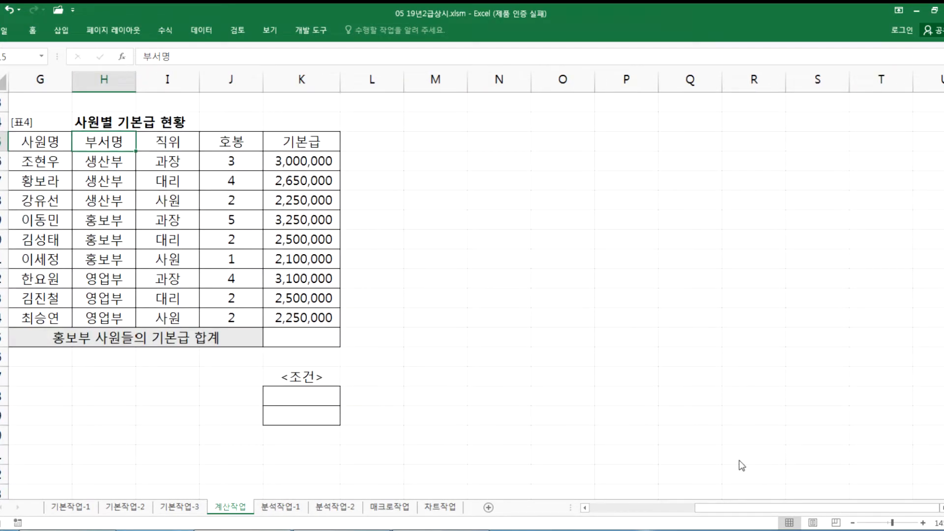
key(alt+Tab)
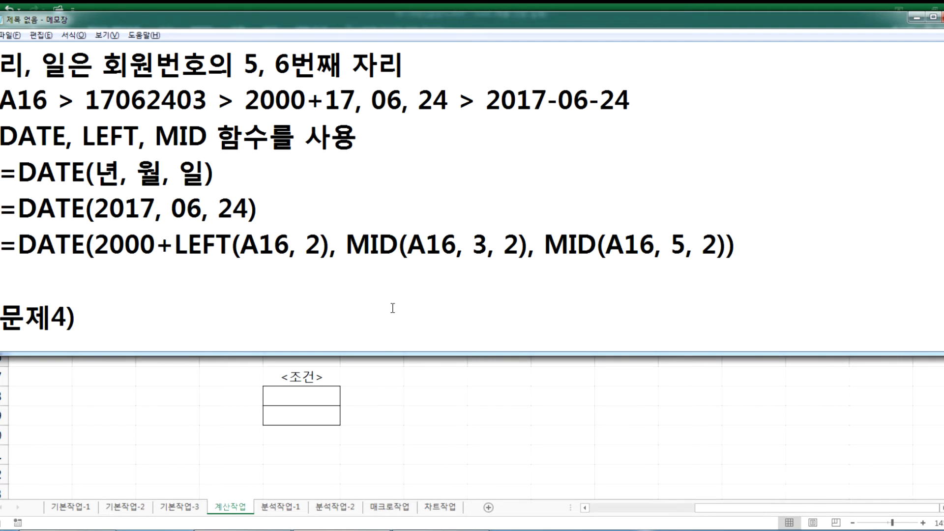
Step: Continue the 문제4) line with 부서명이 "홍보부"
text(부서별)
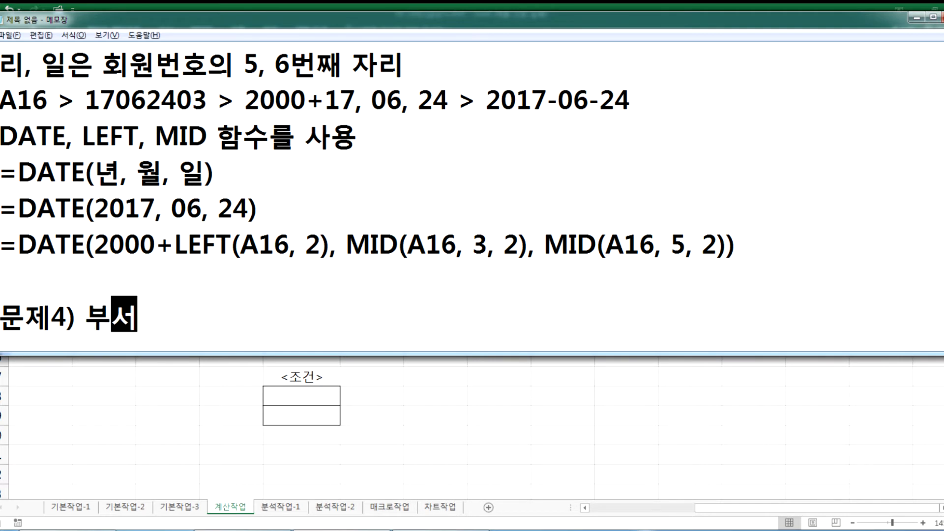
key(BackSpace)
key(BackSpace)
key(BackSpace)
text(명이 )
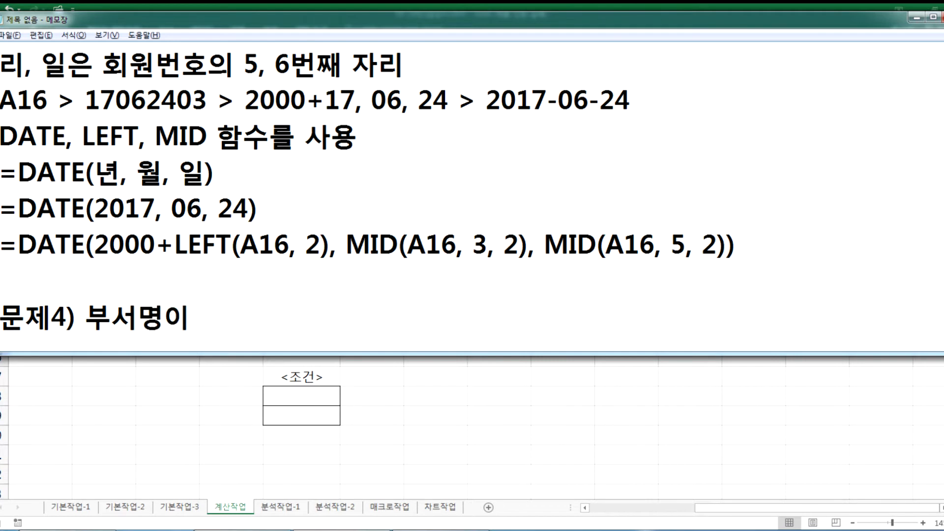
text("홍보부")
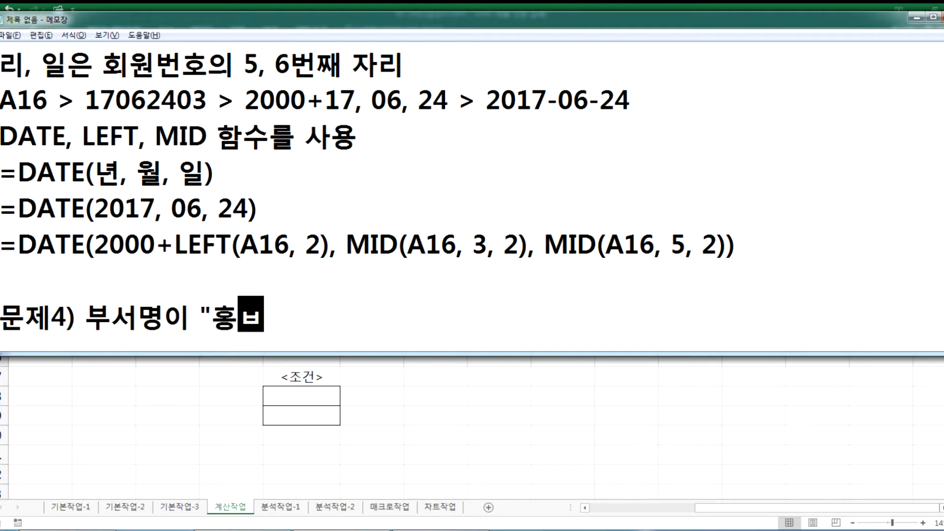
Step: Enter the criteria header 부서명 in K18 and the value 홍보부 in K19
key(alt+Tab)
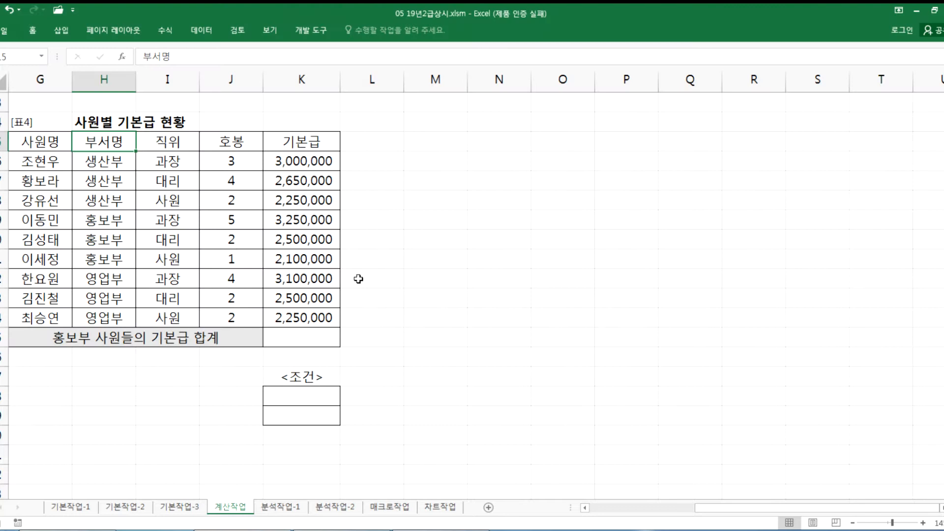
click(100, 158)
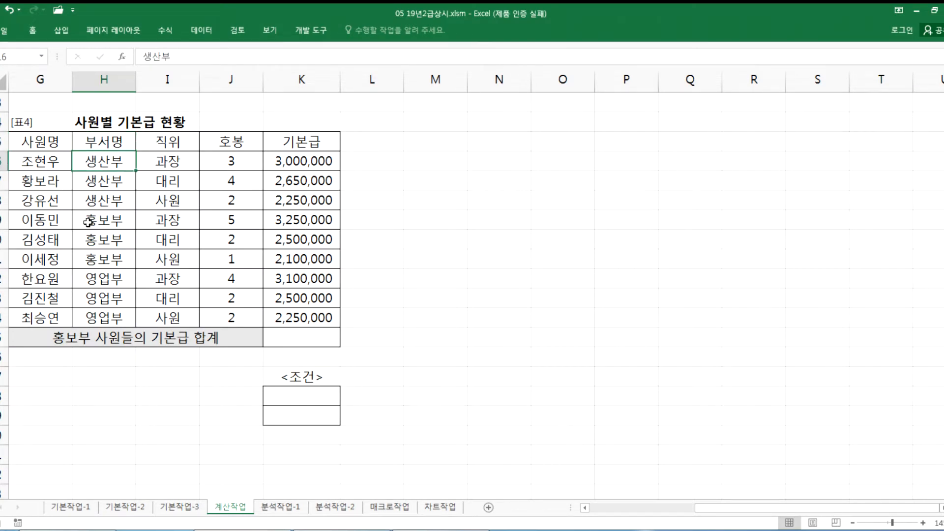
click(88, 221)
drag(295, 400, 295, 415)
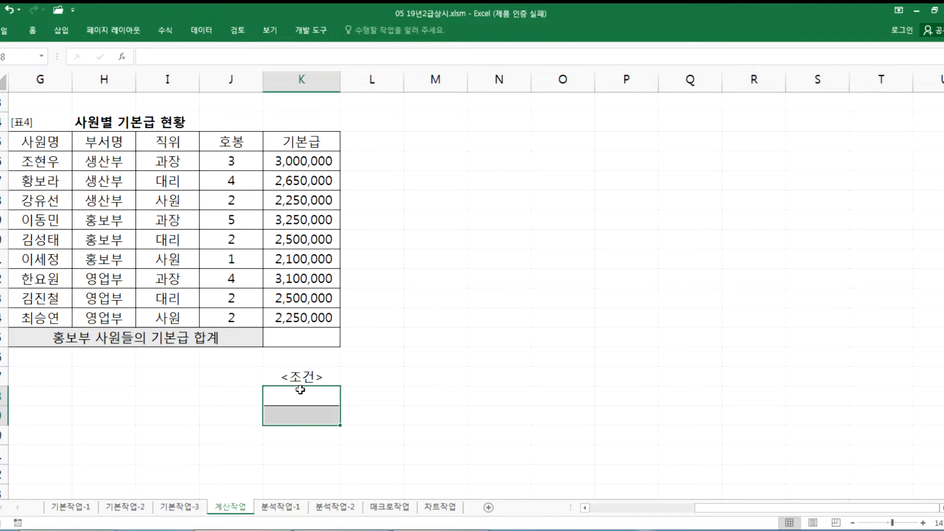
text(QNTJAUD)
key(Return)
click(300, 390)
text(부서명)
key(Return)
text(홍ㅂㅗ부)
key(Return)
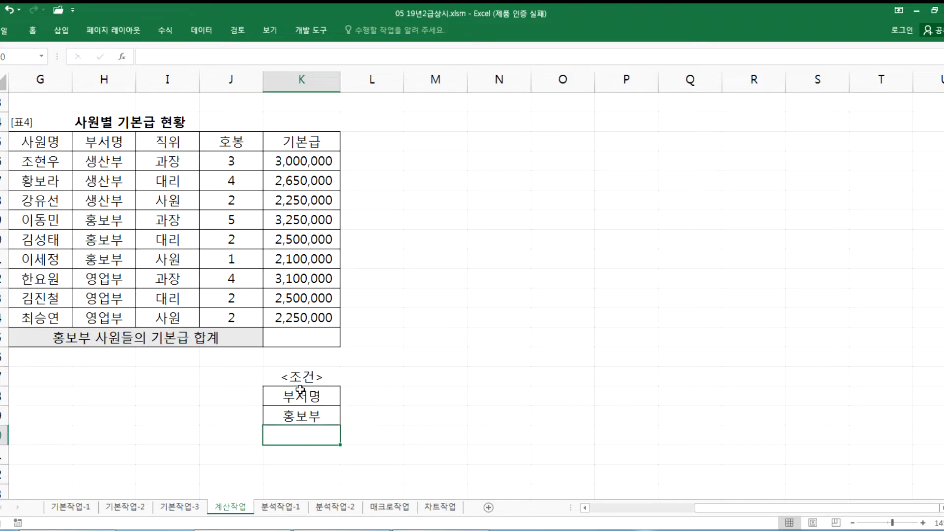
key(alt+Tab)
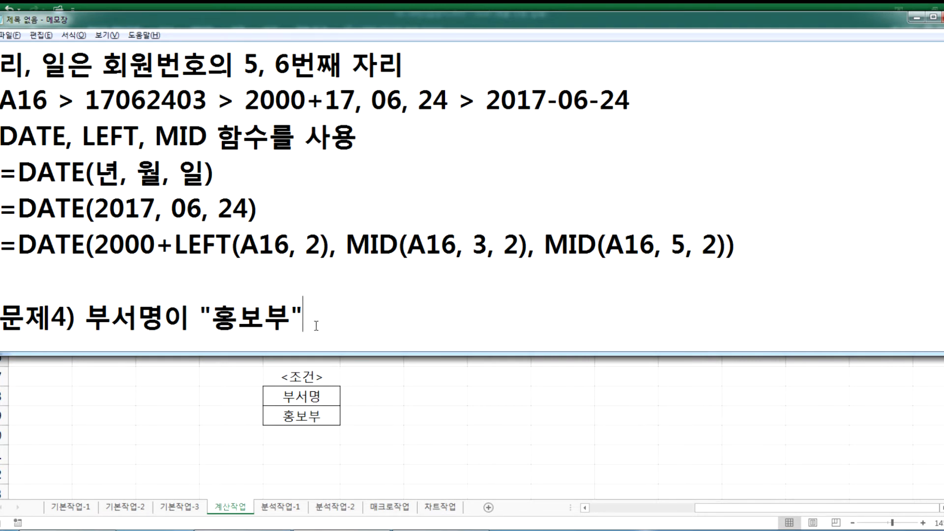
Step: Finish the question with '인 사원들의 기본급의 합계' and review the K18:K19 criteria
text(인 사우)
text(원들의 ㄱ)
text(기본급의 합)
text(계)
key(Return)
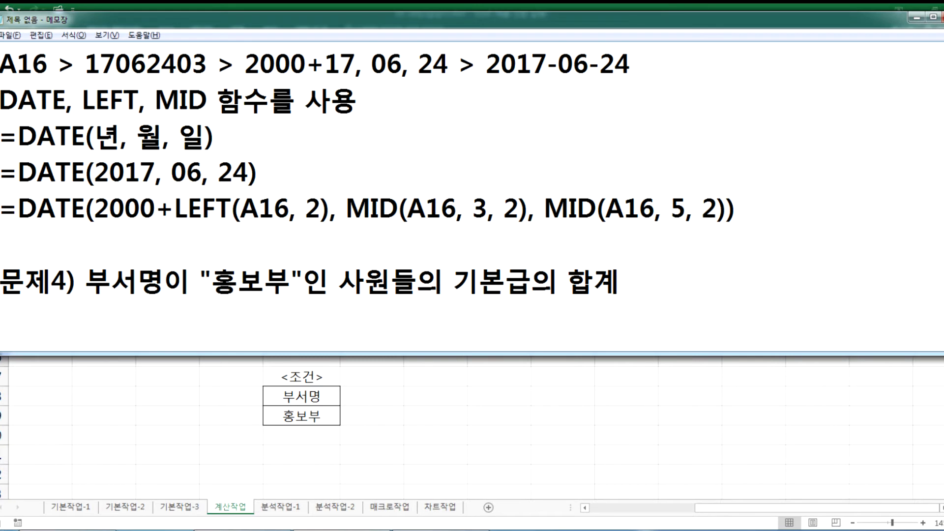
key(alt+Tab)
mouse_move(290, 396)
mouse_down()
mouse_move(292, 414)
mouse_move(299, 392)
mouse_move(294, 412)
mouse_up()
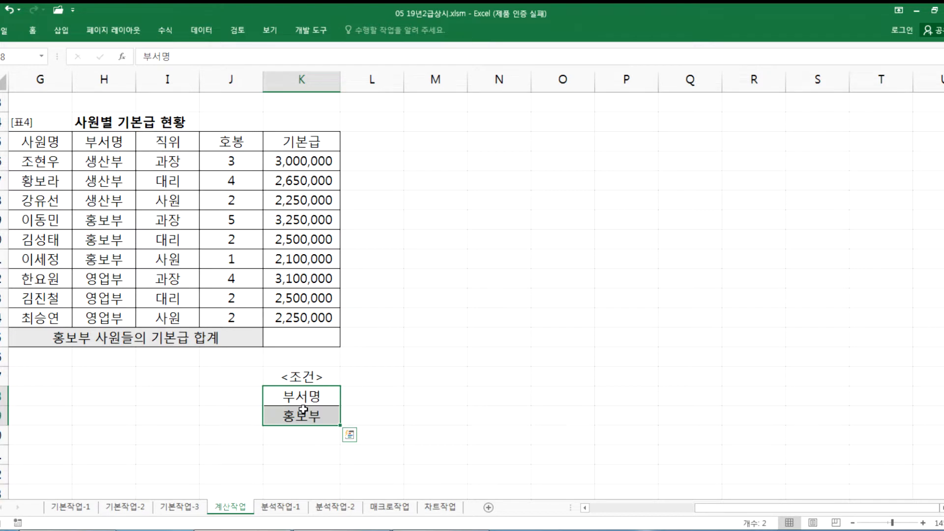
key(alt+Tab)
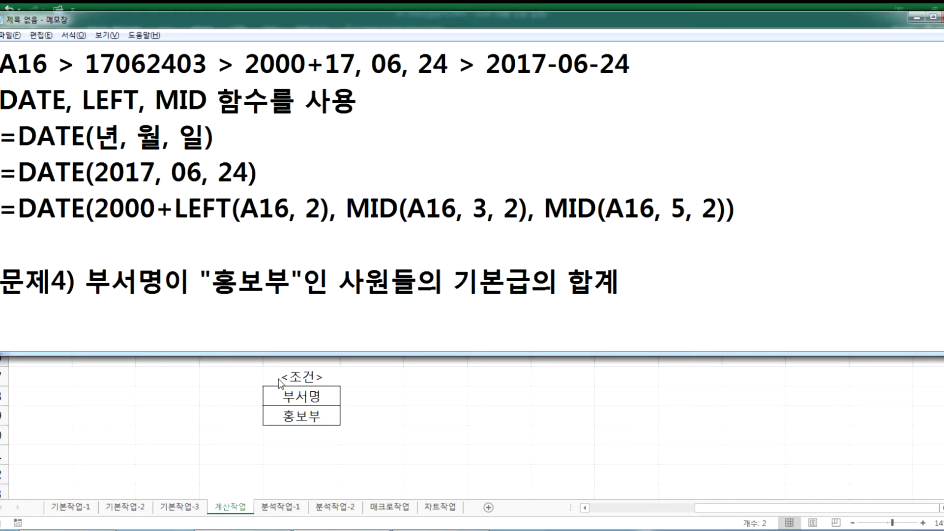
Step: Add the note 'DCOUNT, DAVERAGE, DSUM 함수 중에 선택'
text(DCOUNT, D)
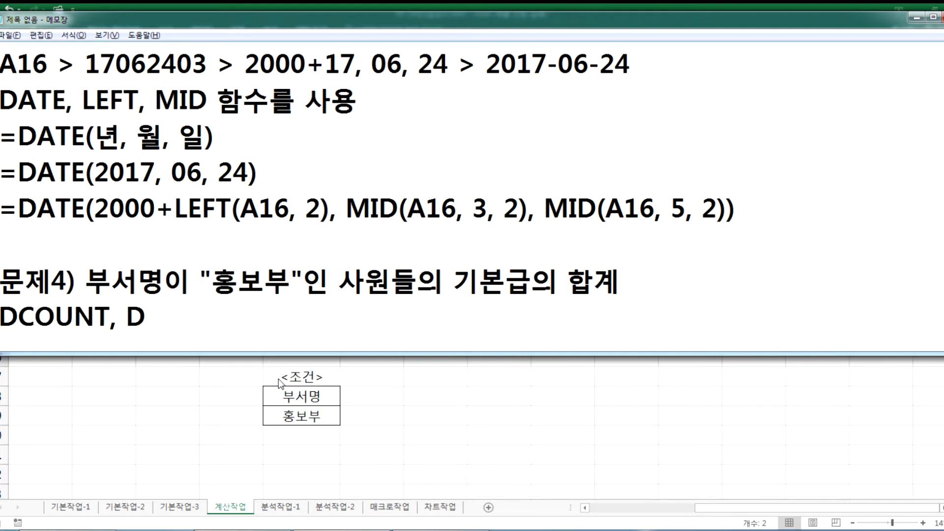
text(AVERAGE,)
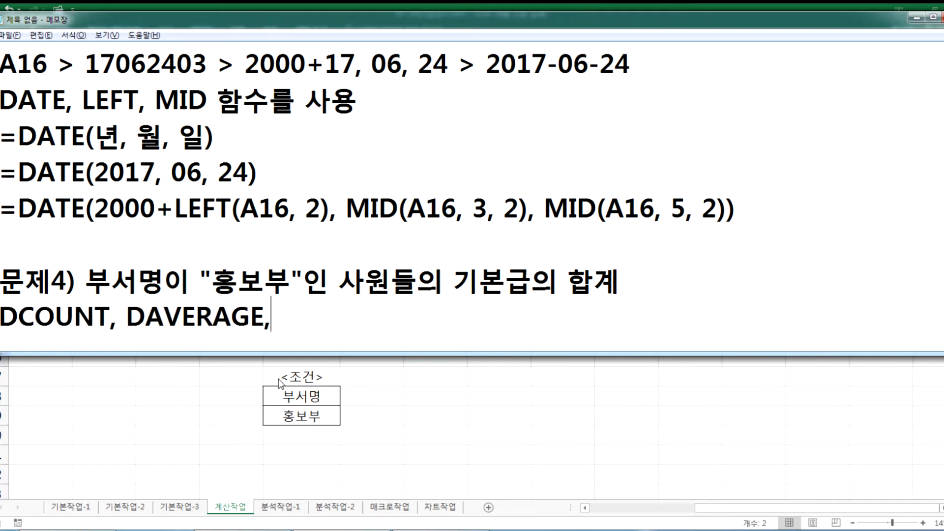
text( DSUM 함)
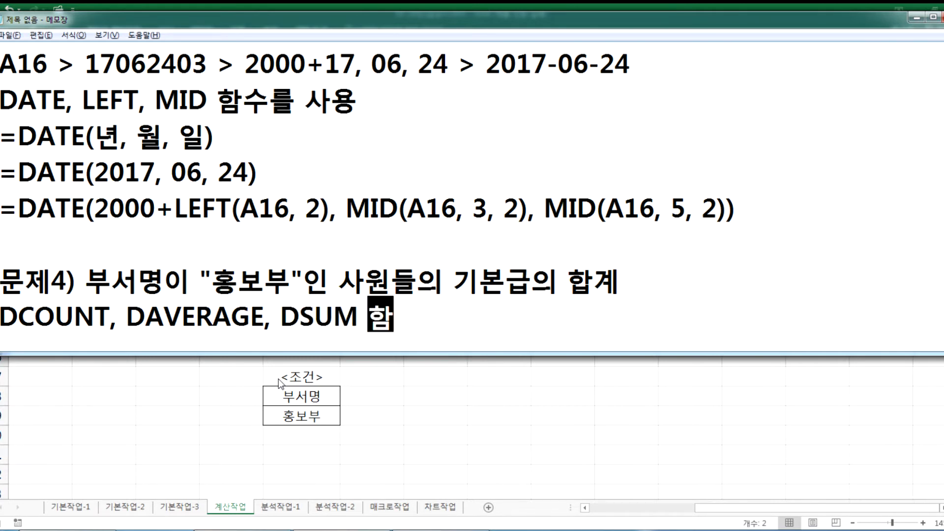
text(수 중에)
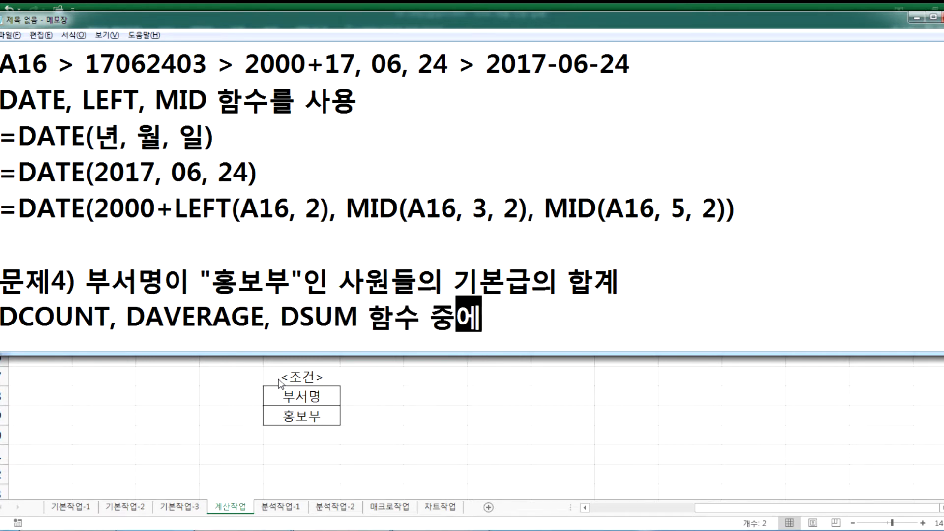
text( ㅅ선택)
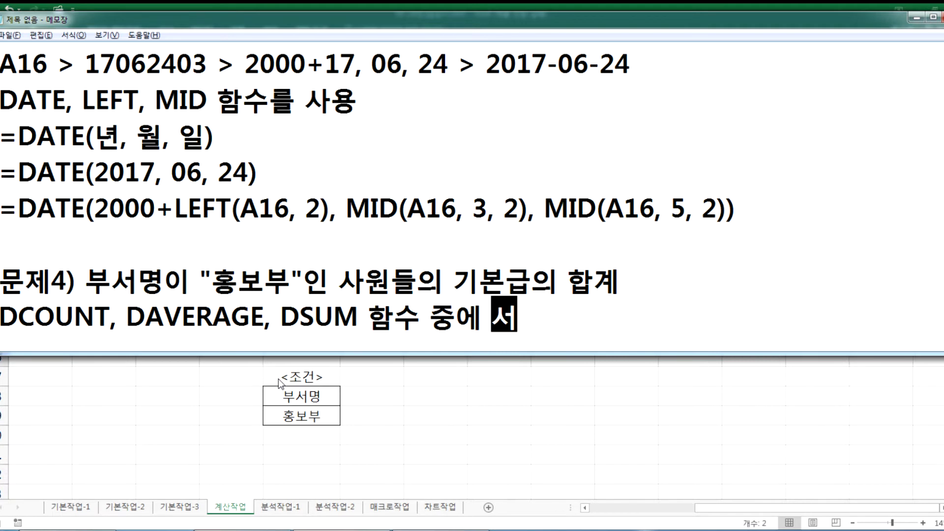
key(Return)
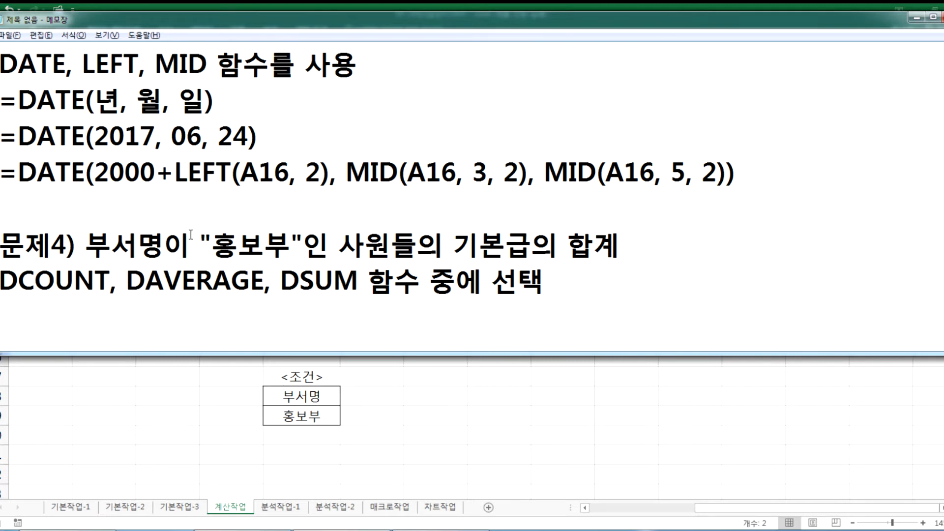
drag(374, 58, 1, 61)
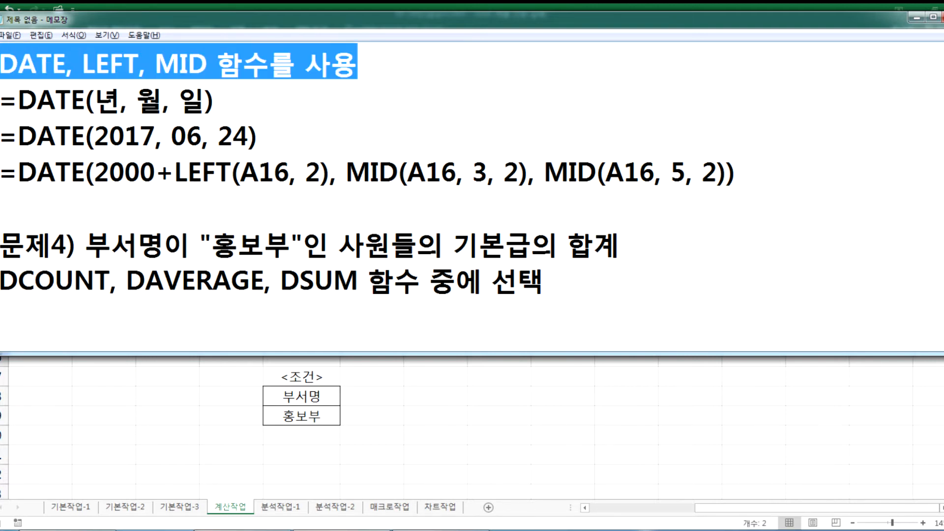
click(364, 323)
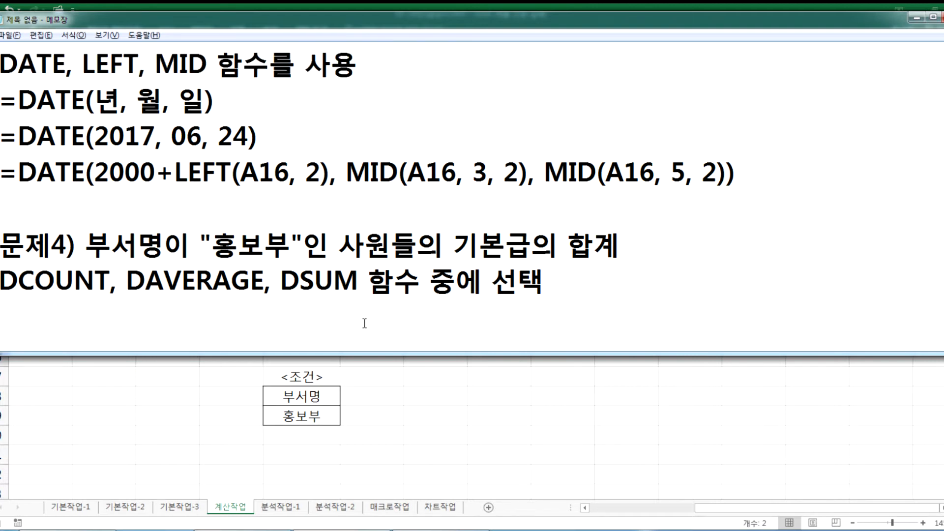
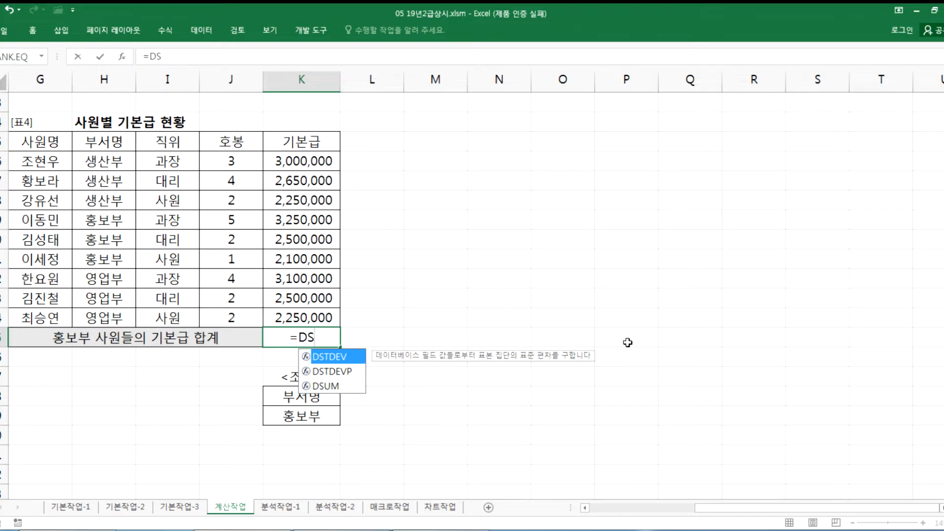
Step: Enter =DSUM(G15:K24,K15,K28:K29) in K25 so the 홍보부 기본급 total shows 7,850,000
drag(37, 141, 293, 314)
text(,)
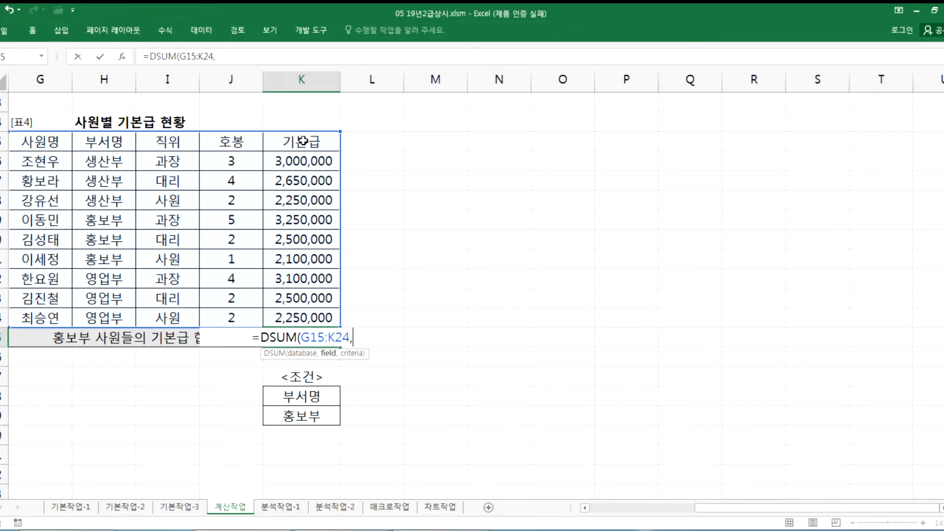
click(303, 141)
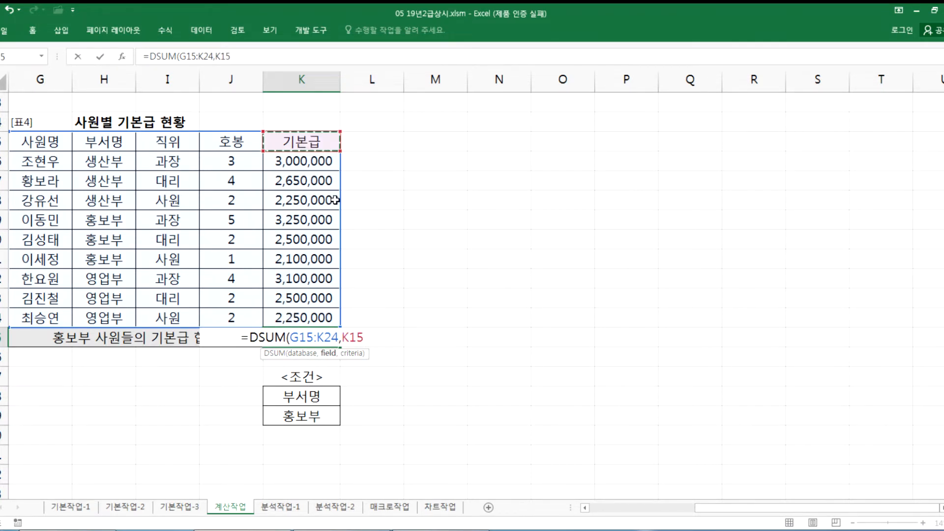
text(,)
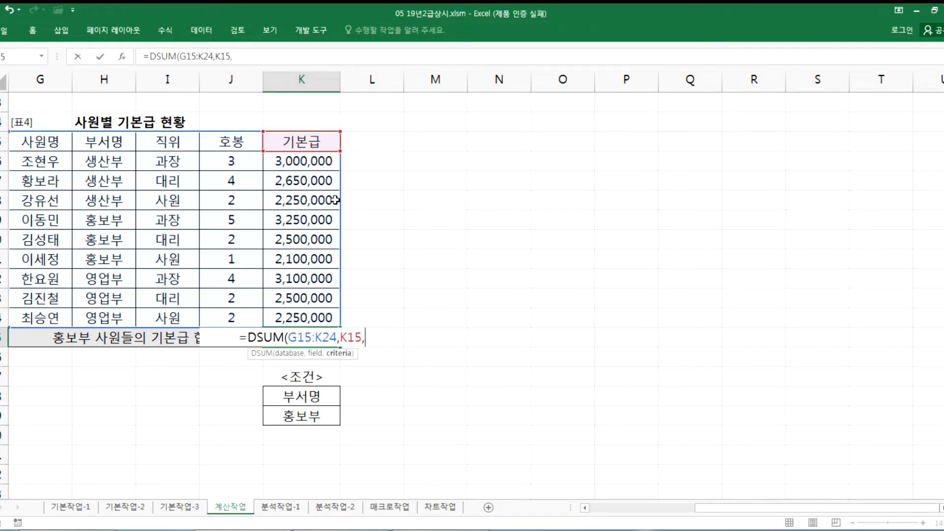
click(307, 402)
drag(307, 403, 306, 415)
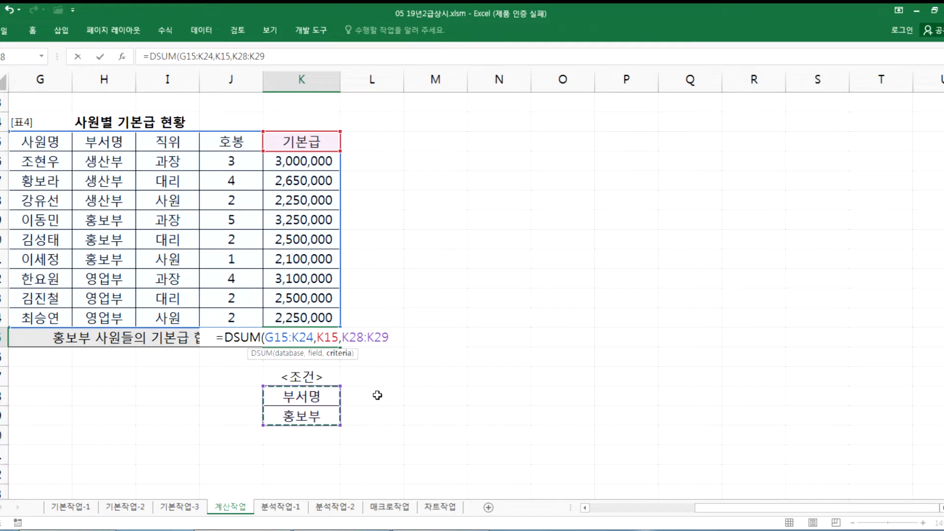
key(Return)
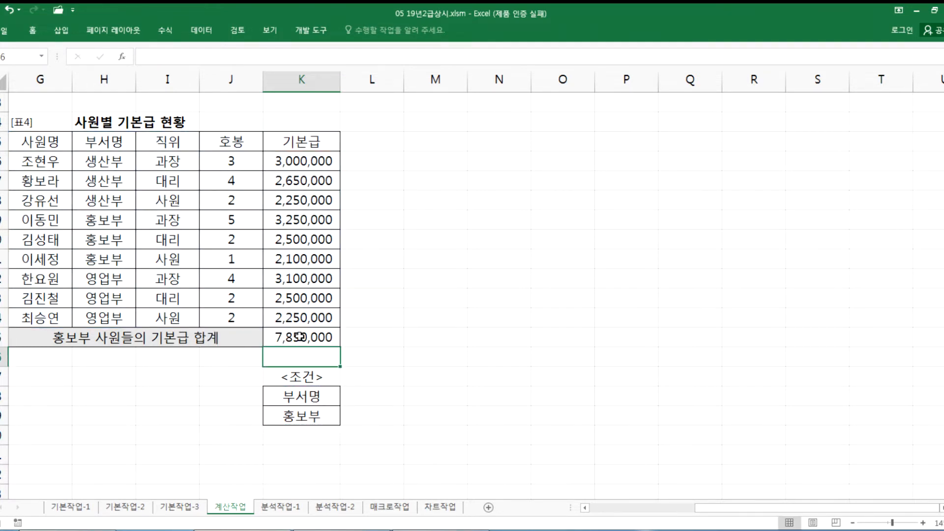
click(300, 336)
Step: Copy the DSUM formula from K25 into the Notepad notes and space out its arguments
key(F2)
drag(212, 337, 409, 339)
key(ctrl+c)
key(alt+Tab)
key(ctrl+v)
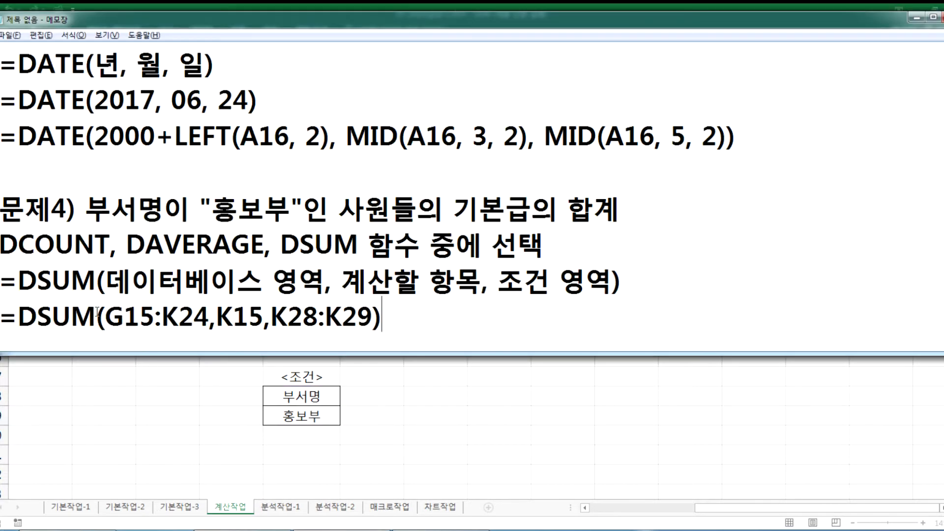
click(216, 317)
click(281, 317)
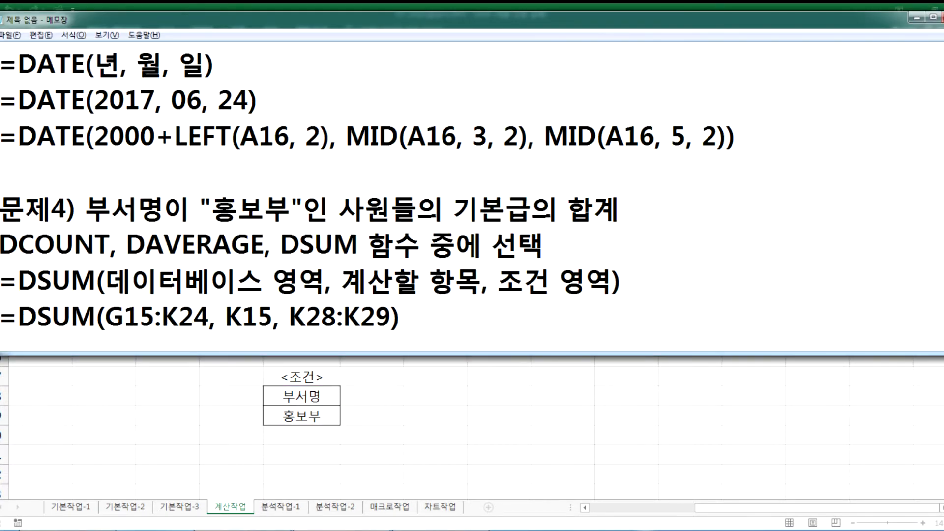
Step: Duplicate the DSUM line and change its field argument from K15 to 5
drag(404, 318, 1, 333)
key(ctrl+c)
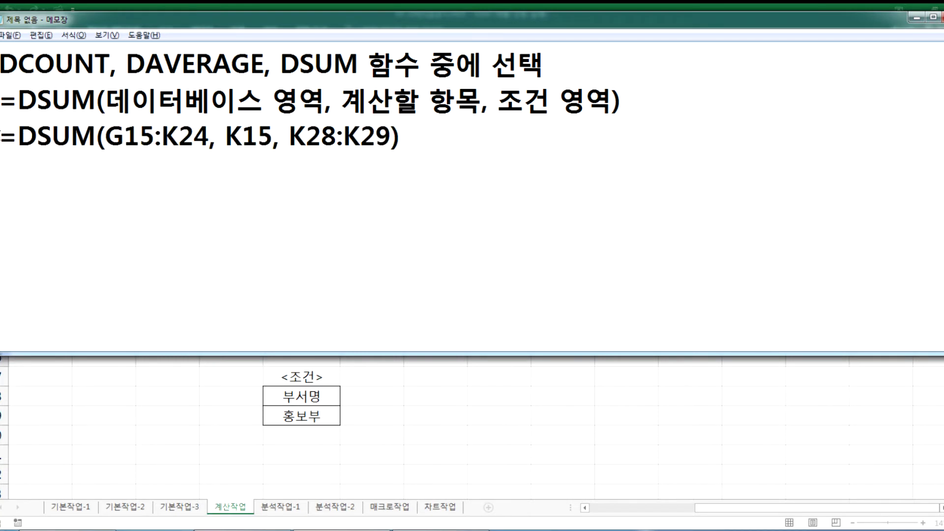
key(Right)
key(ctrl+v)
drag(228, 172, 257, 173)
key(Delete)
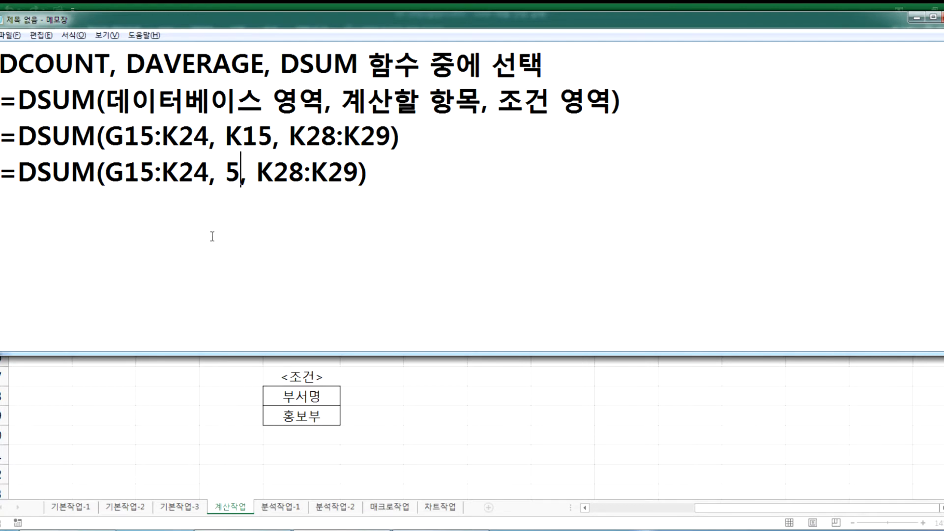
scroll(212, 236, up, 1)
key(alt+Tab)
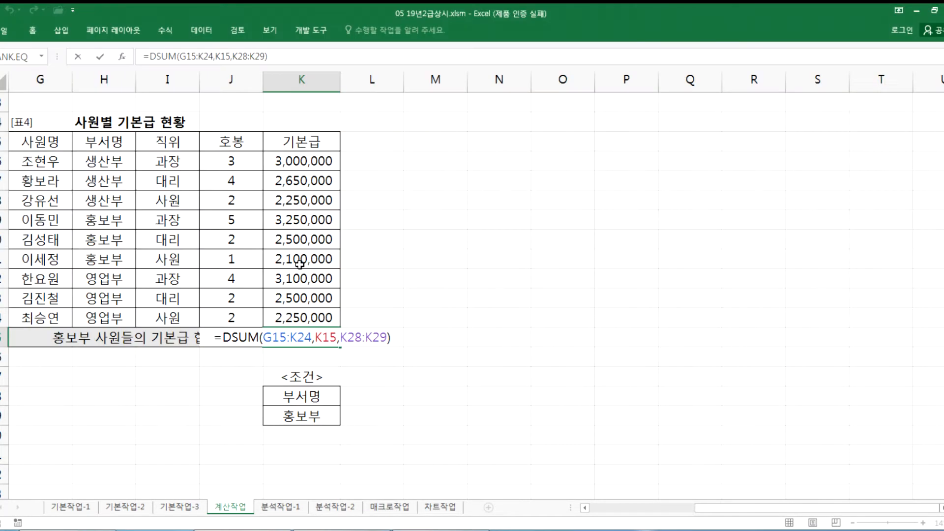
key(alt+Tab)
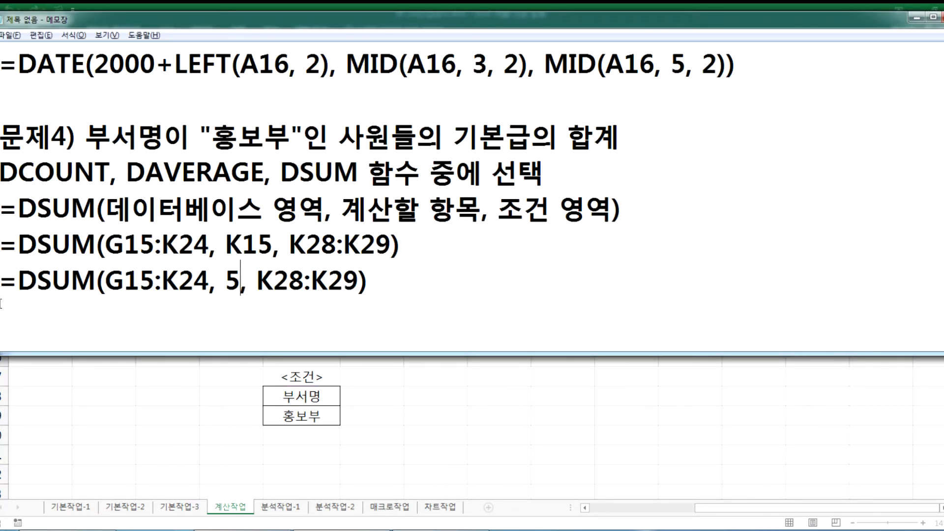
Step: Add a third DSUM line with the field argument replaced by "기본급"
key(Return)
key(ctrl+v)
drag(225, 280, 287, 281)
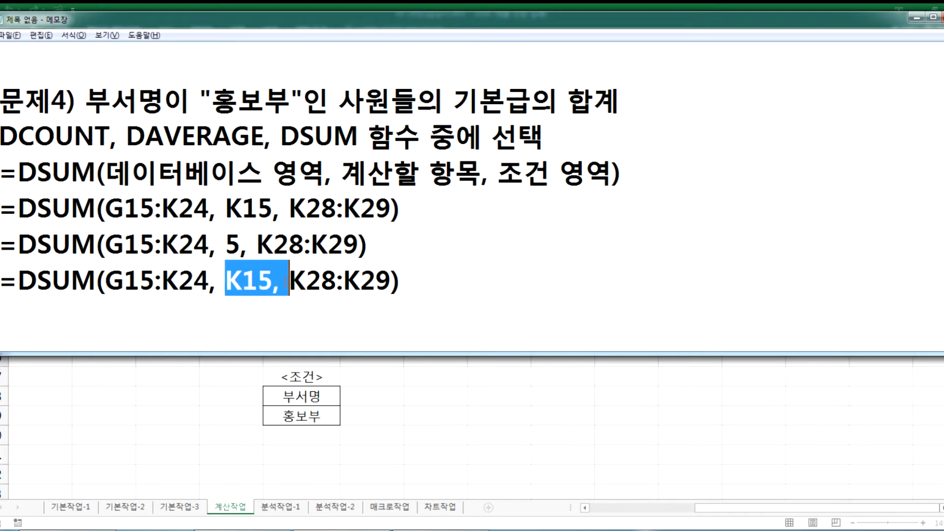
key(alt+Tab)
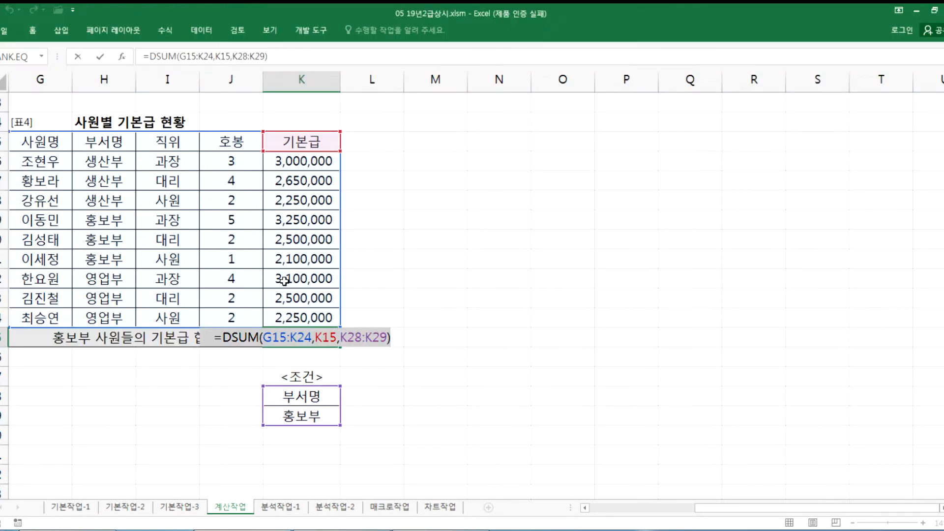
key(alt+Tab)
text("기본ㄱ)
text(급", K28:K29))
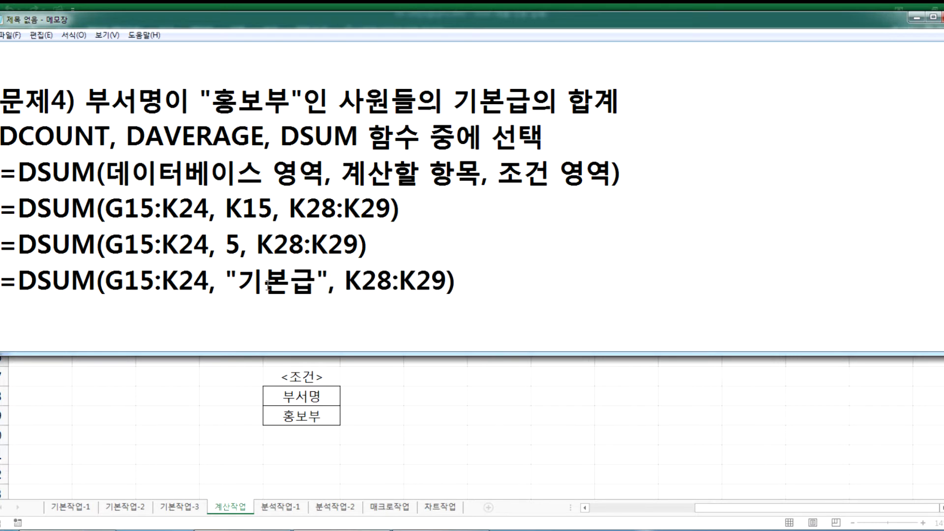
drag(237, 283, 310, 276)
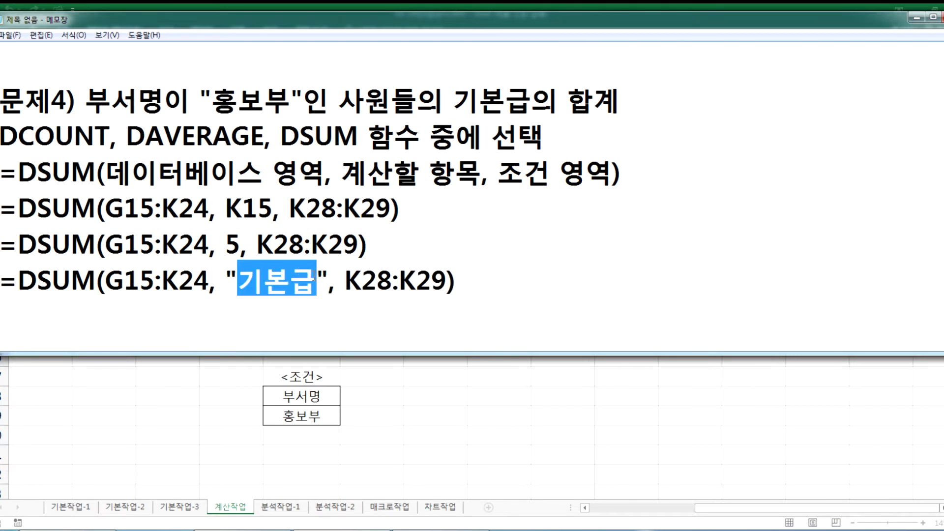
Step: Check the K15 기본급 header in Excel and compare the K15, 5 and "기본급" arguments
key(alt+Tab)
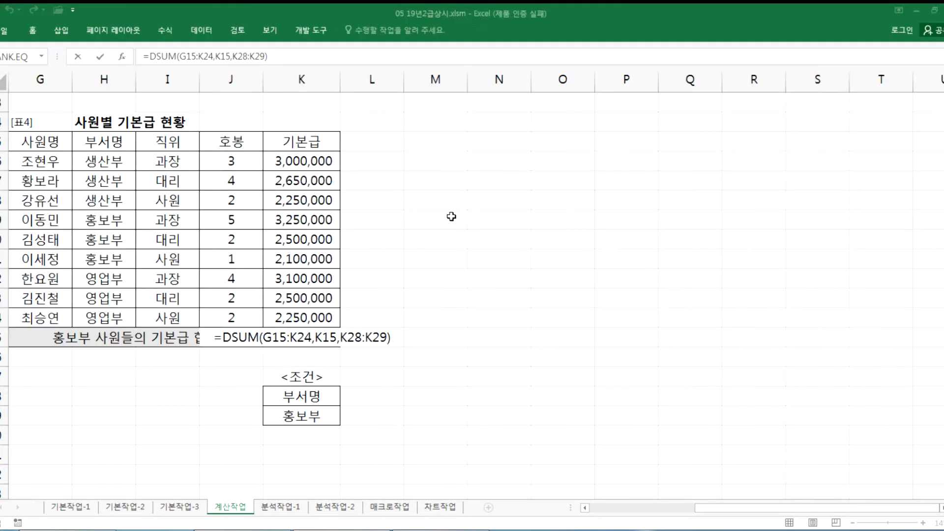
key(Escape)
click(319, 143)
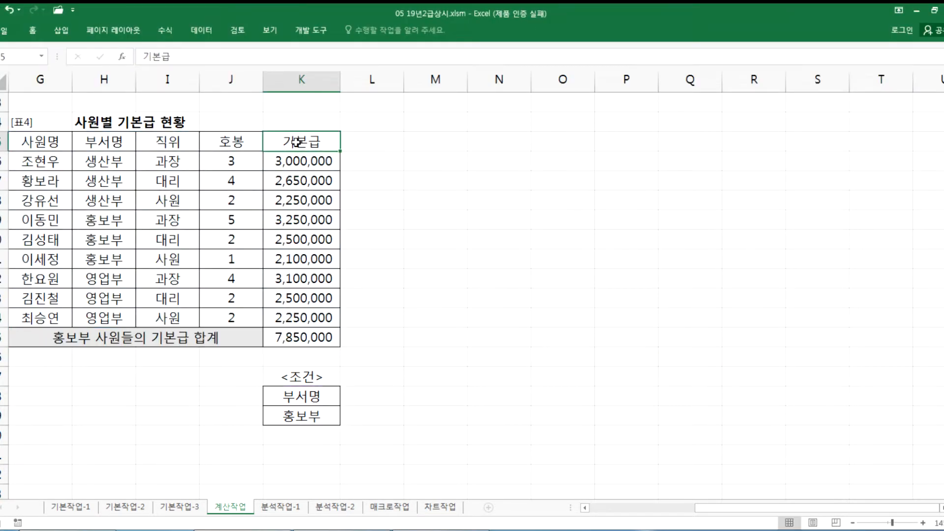
key(alt+Tab)
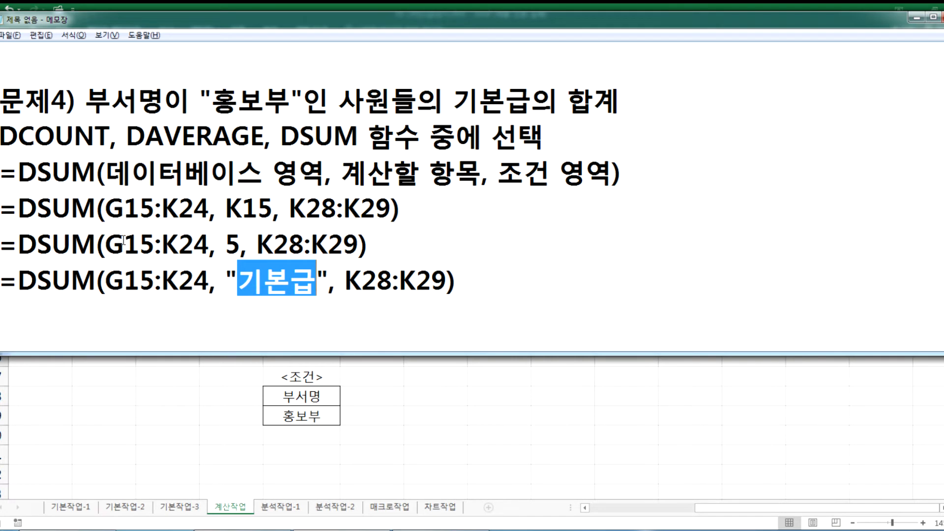
drag(227, 241, 236, 241)
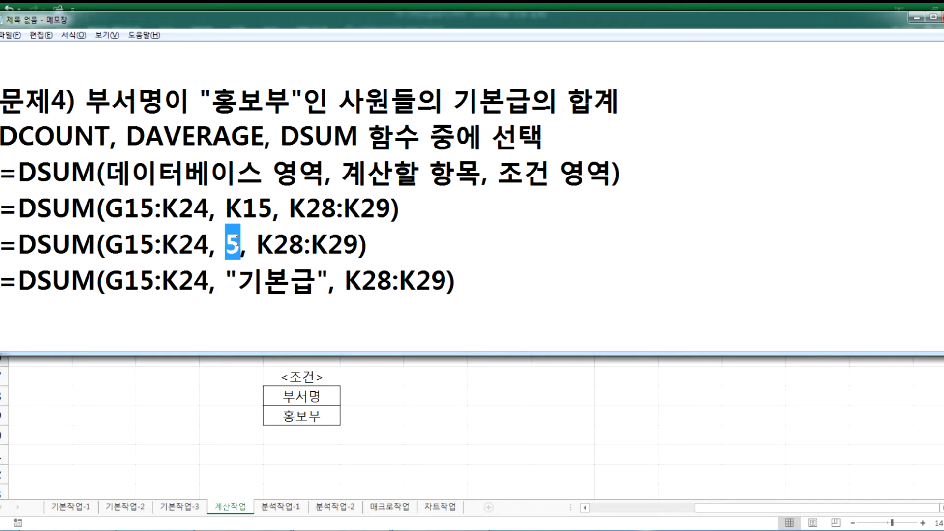
drag(225, 281, 328, 281)
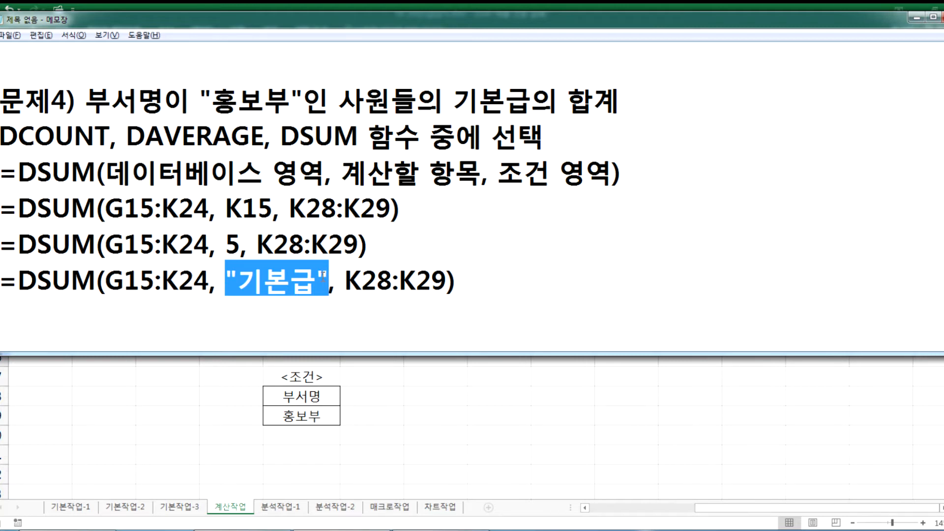
drag(97, 209, 419, 210)
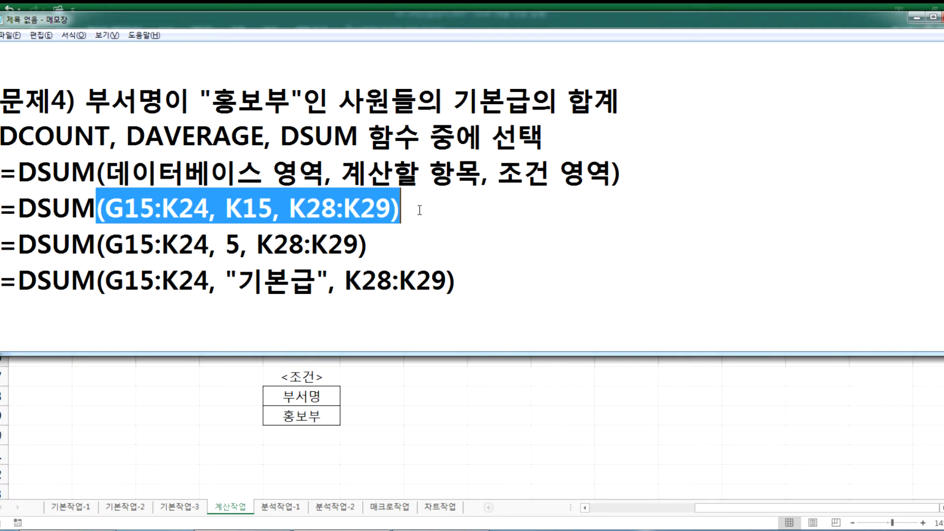
click(425, 209)
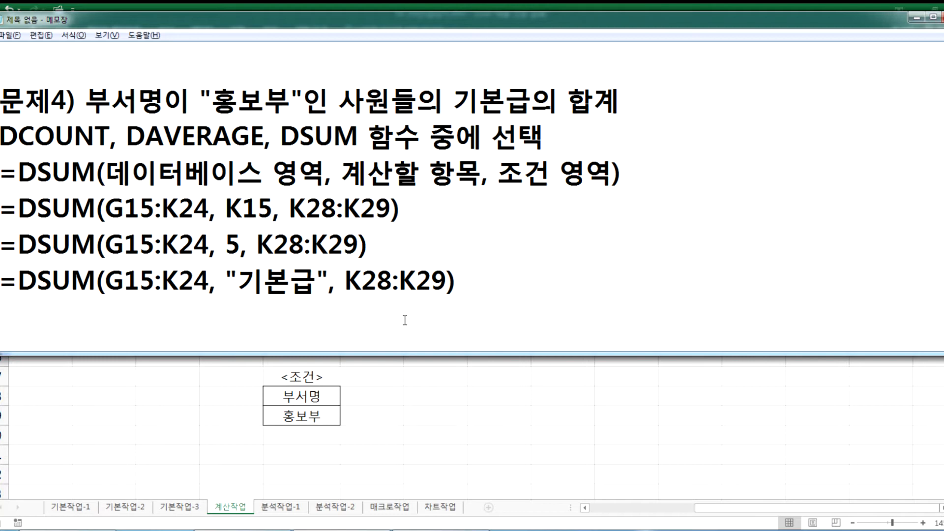
Step: Write the 문제5 description: compute 사용일수 and 나머지 when each 창고's 총저장량 is used at 일일사용량 per day
key(Return)
text(문제4)
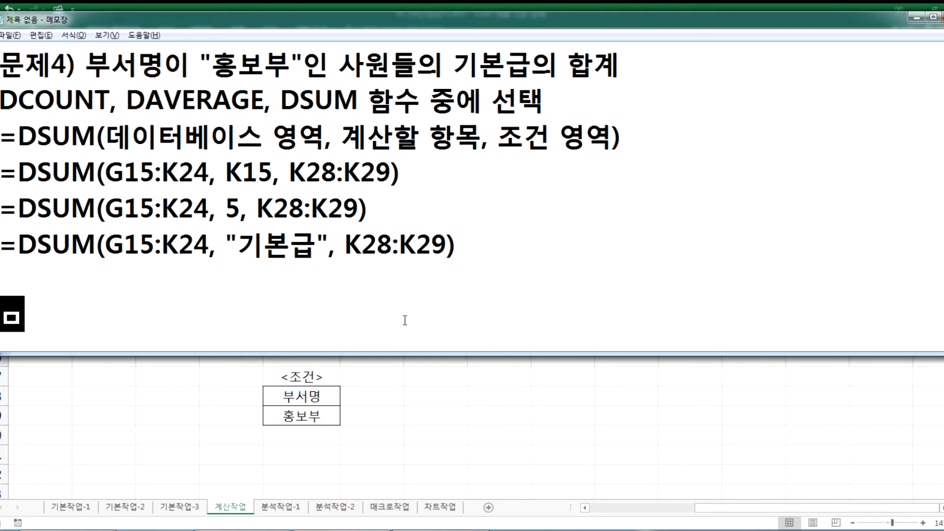
key(BackSpace)
text(50)
key(BackSpace)
text())
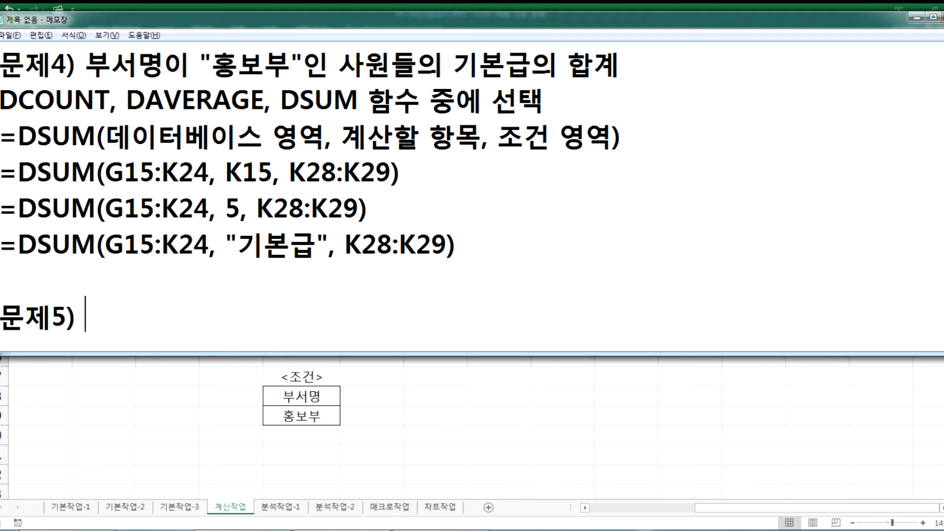
text( 각 창고마다 저장되어 ㄷ)
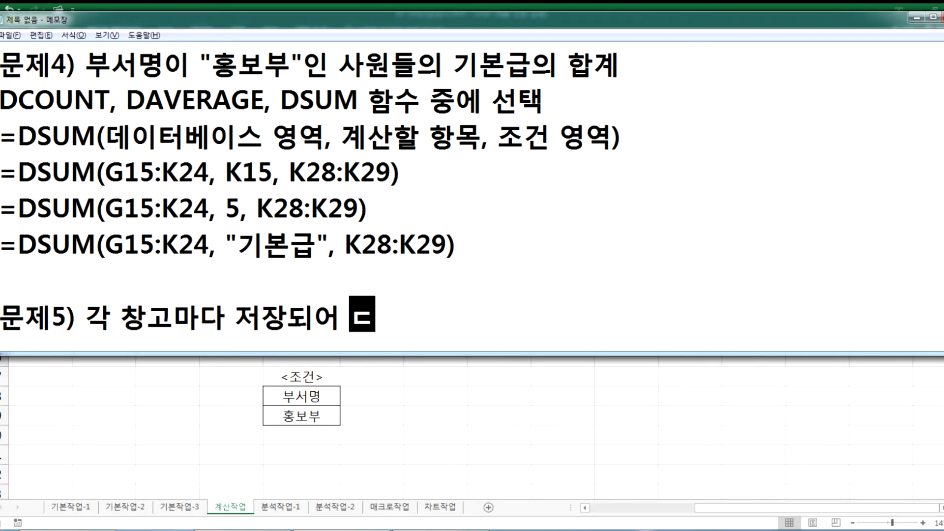
key(BackSpace)
text(있ㄴㅡ 총저장랴ㅇ을 )
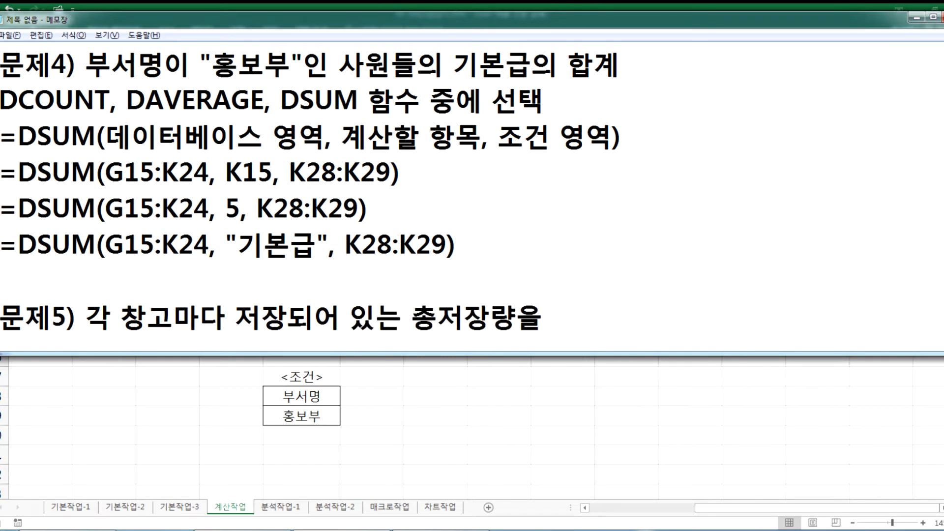
text(일일사용)
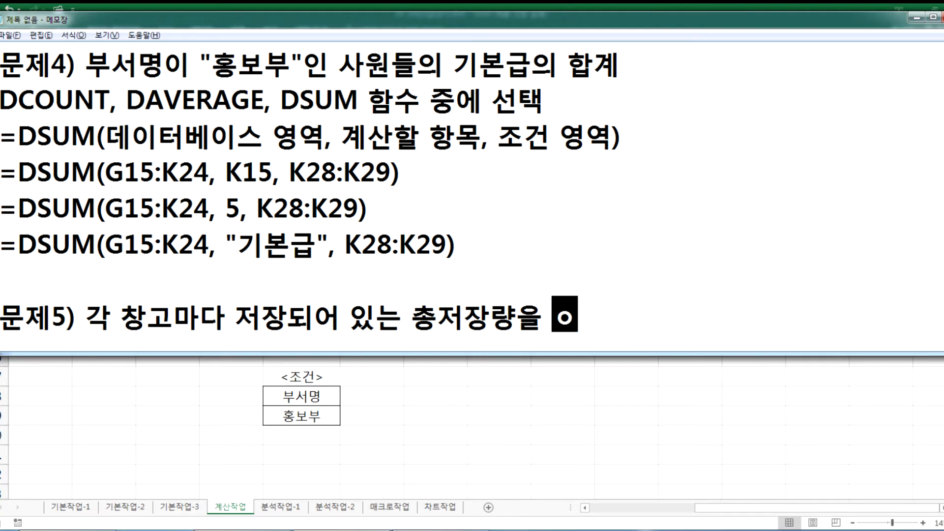
text(량으로)
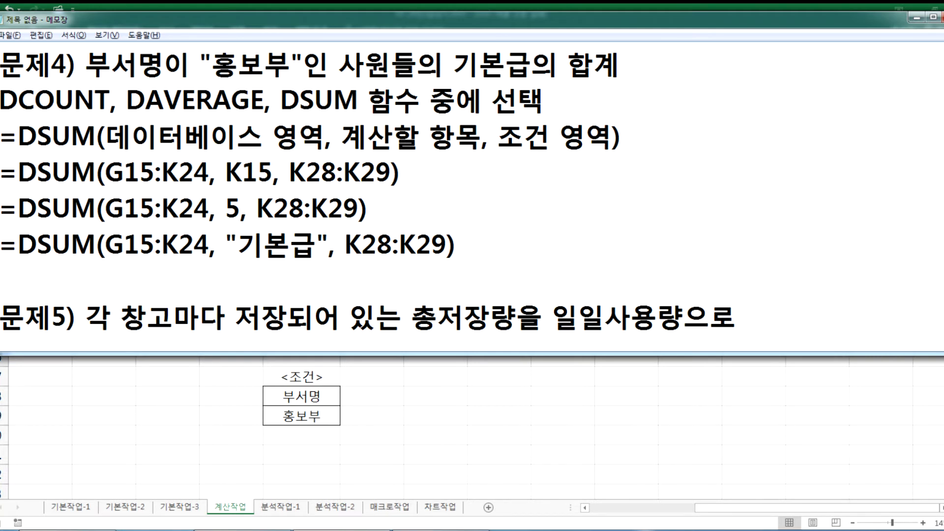
key(BackSpace)
key(BackSpace)
text(씩 )
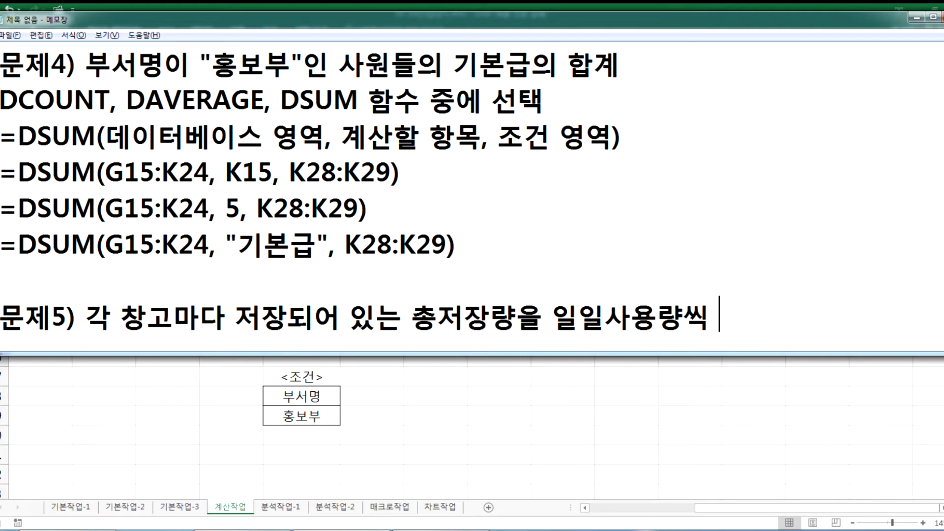
text(사용할 겨우)
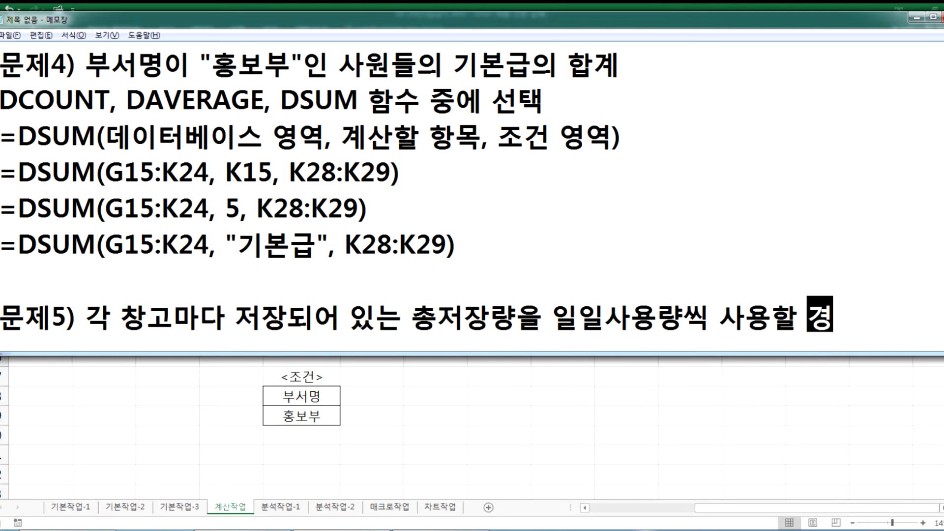
key(BackSpace)
key(BackSpace)
text(경으ㅜ)
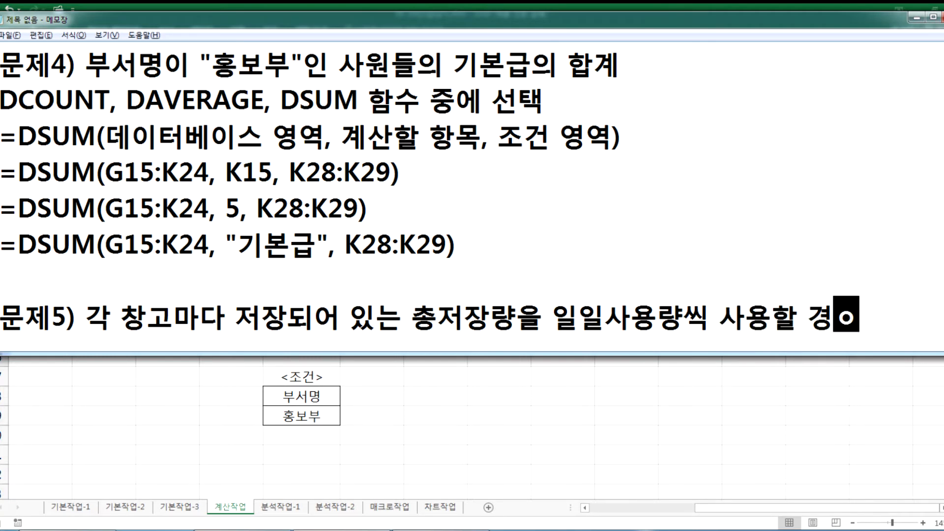
key(BackSpace)
key(BackSpace)
text(ㅇㅜ)
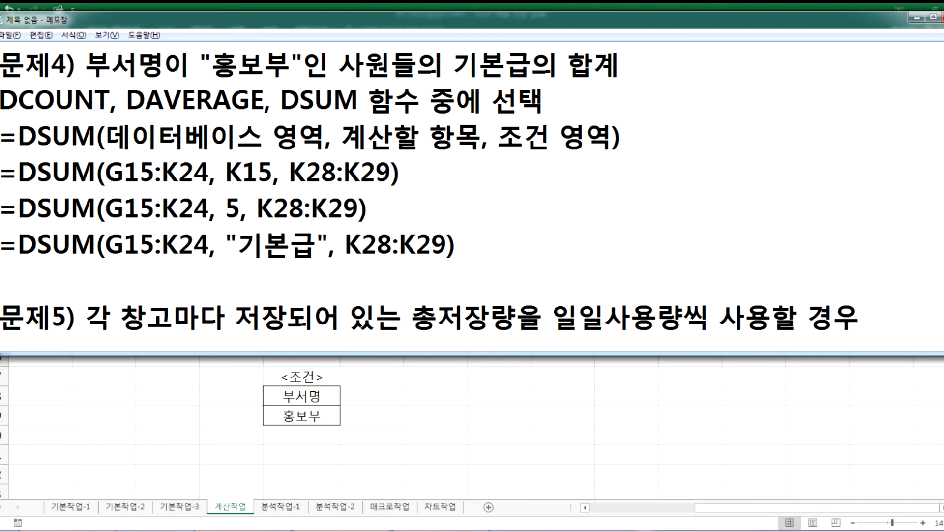
text( 사용)
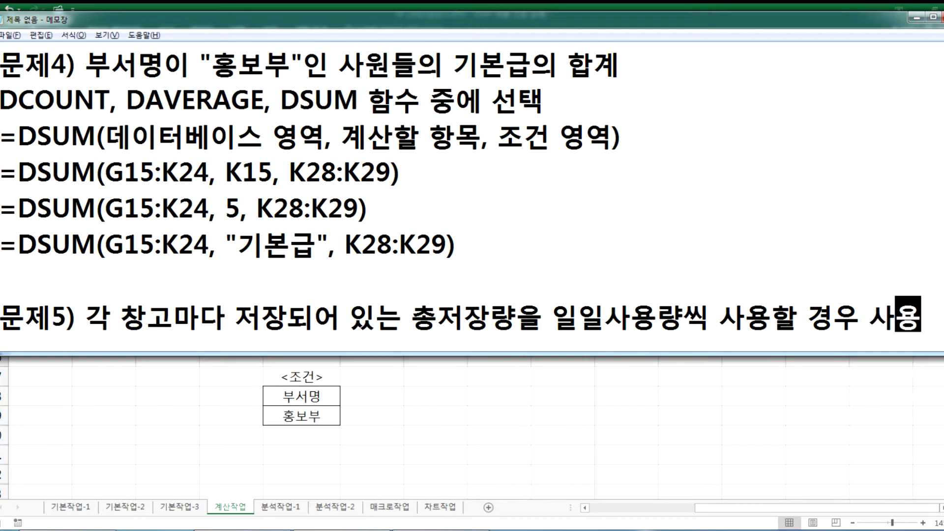
text(일수와 )
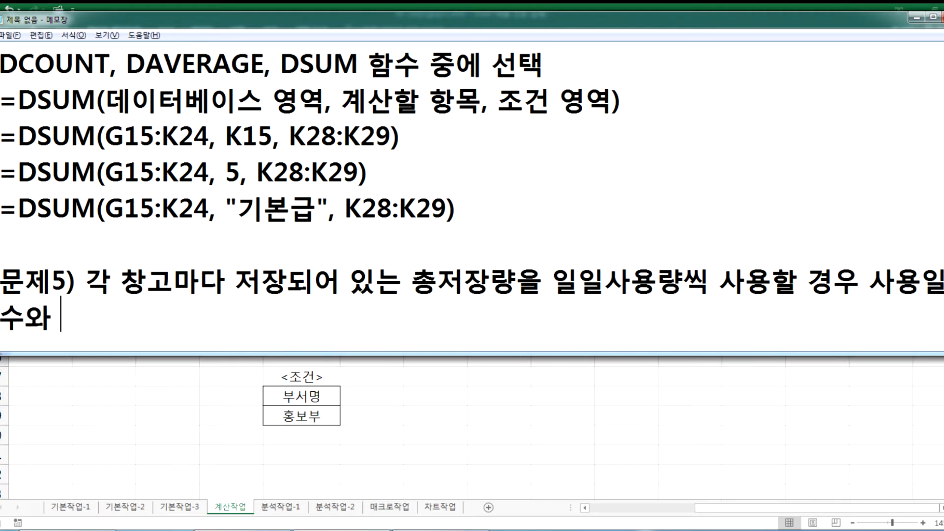
text(나머지)
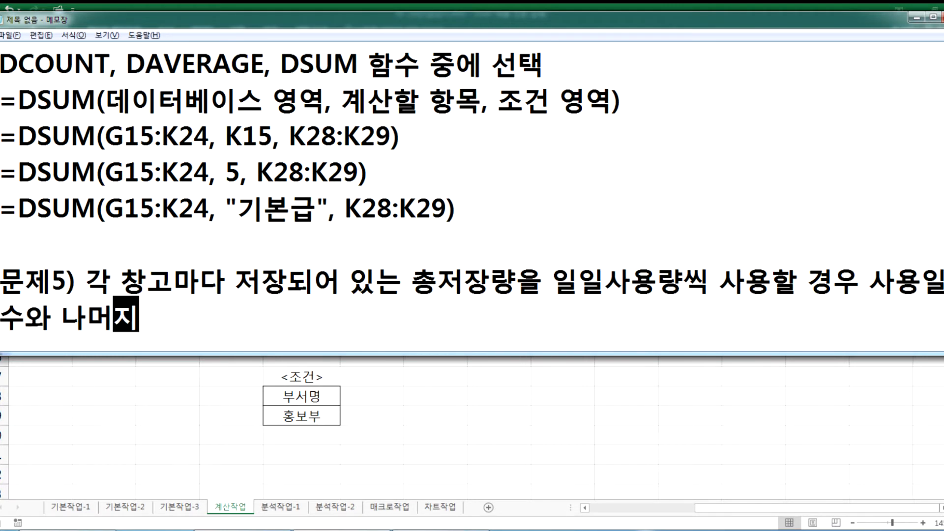
text(를 계산)
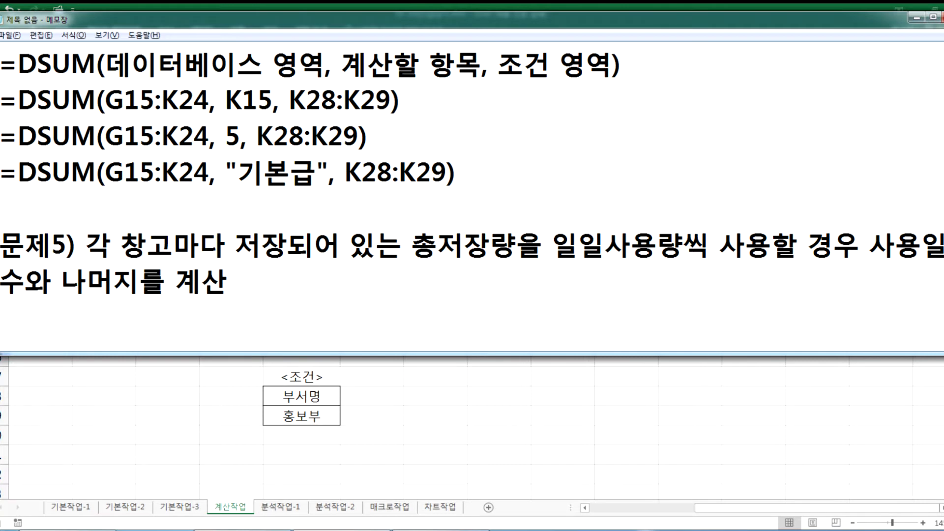
Step: Add the display example 15일(8남음) and the hint 'MOD, INT 함수와 & 연산자'
text(사용일수와 나머지 표시 방법 : )
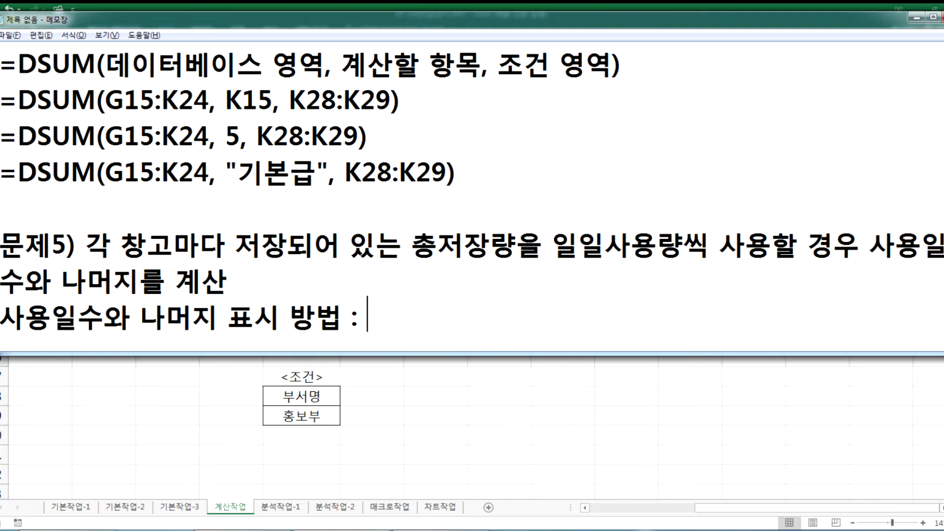
text(사용일수 )
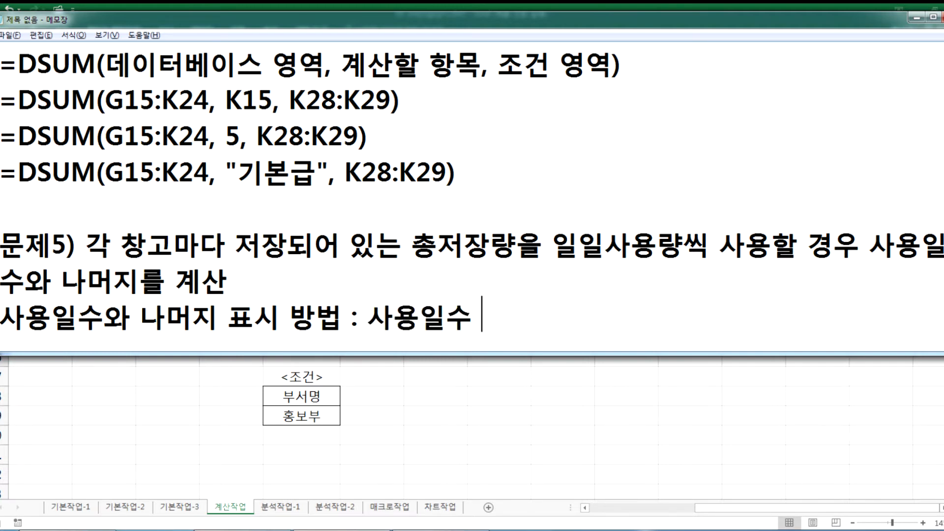
text(15일이)
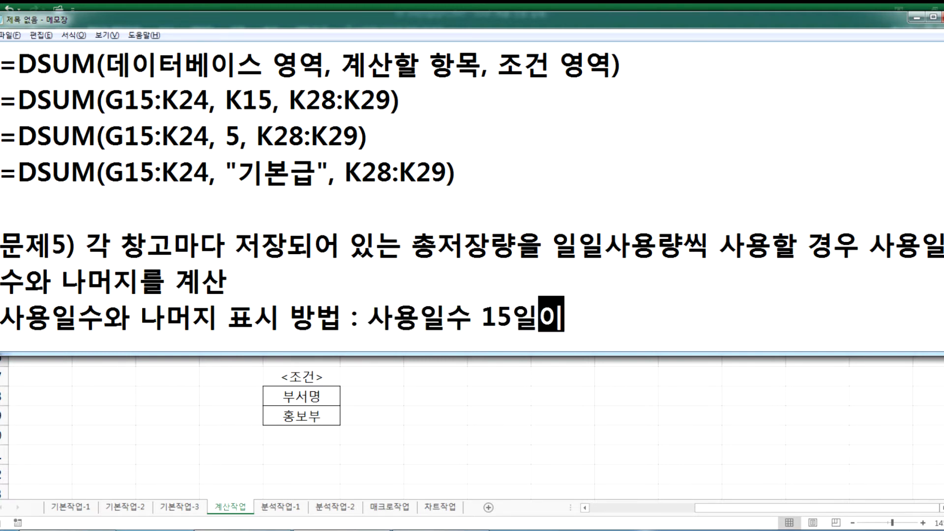
text(고,)
key(BackSpace)
text(나머지가 )
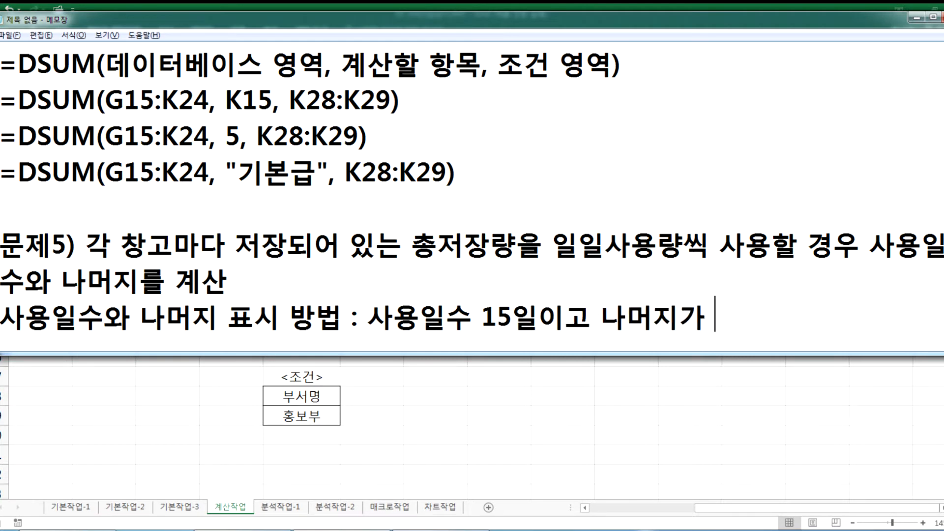
text(8인 경우)
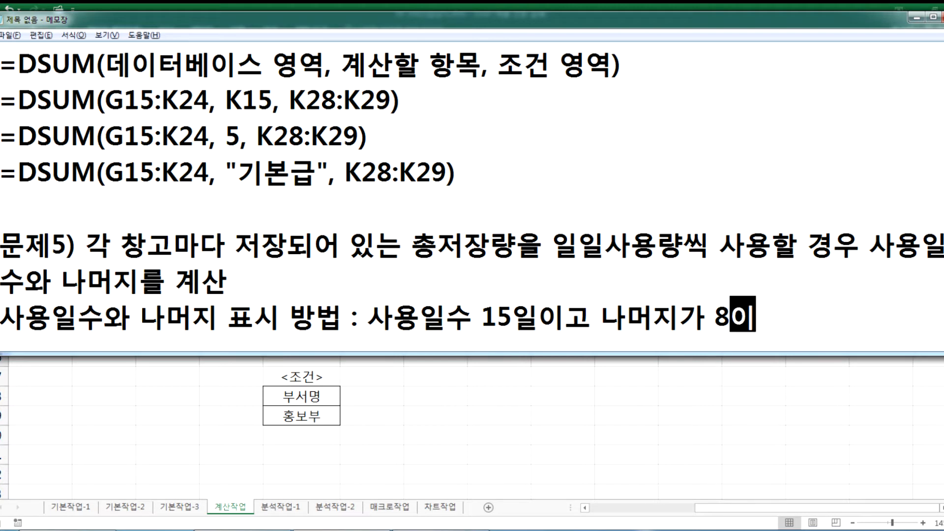
text( > )
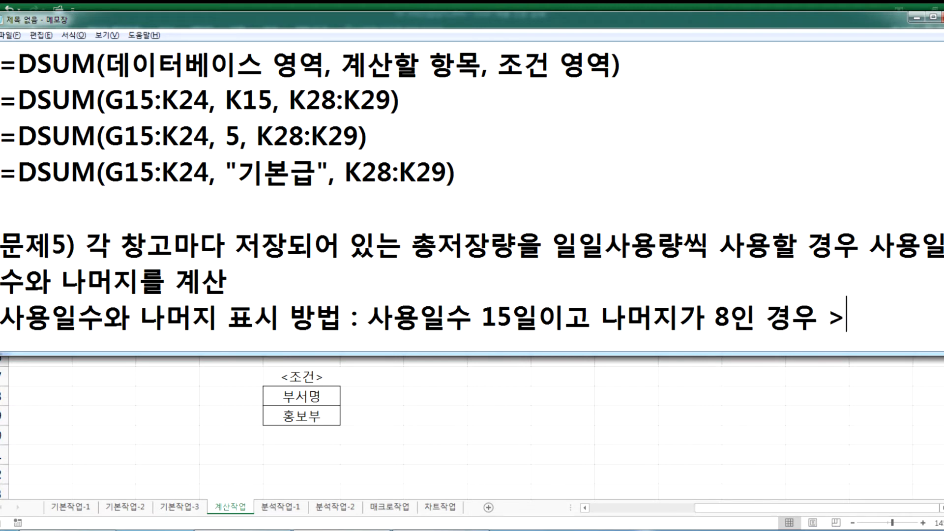
text(15일()
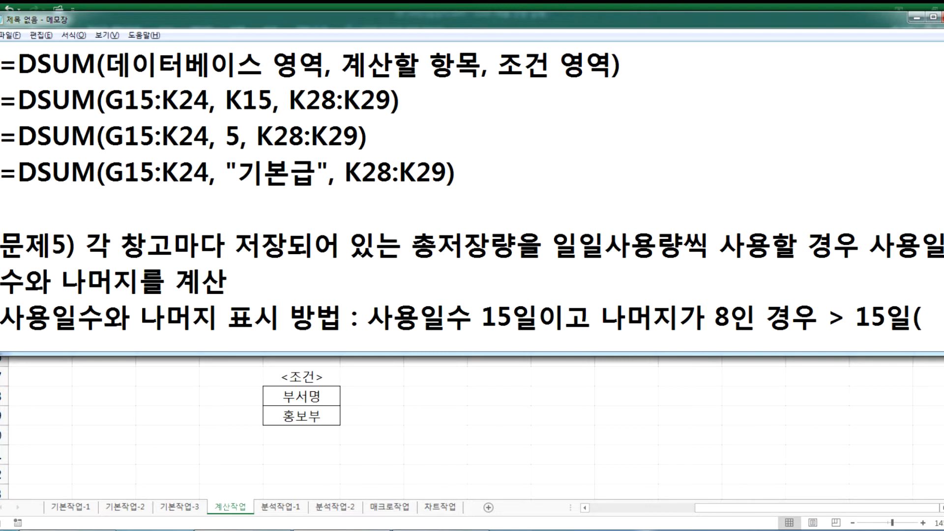
text(8남음))
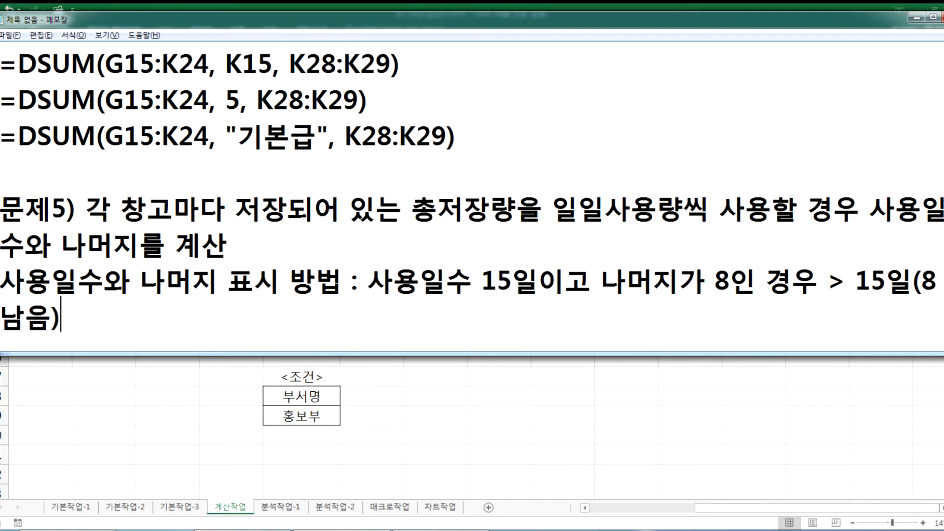
key(Return)
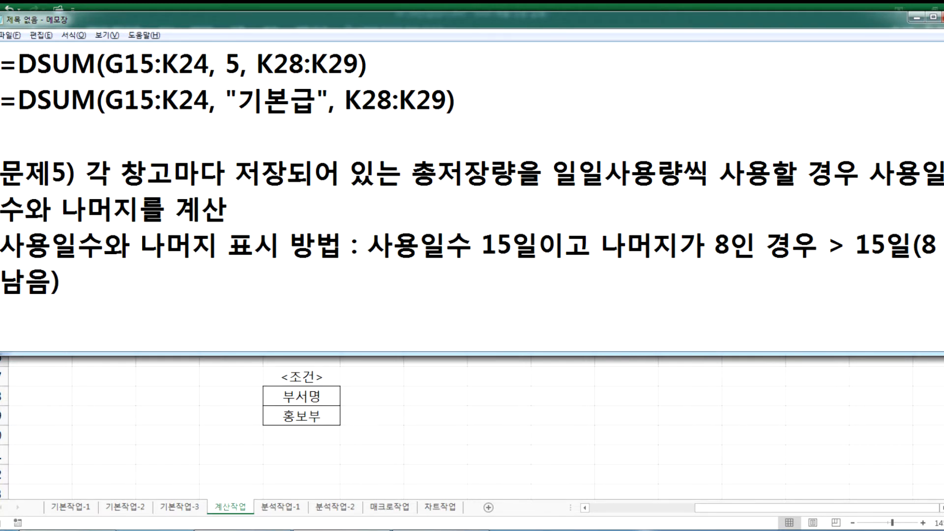
text(MOD, )
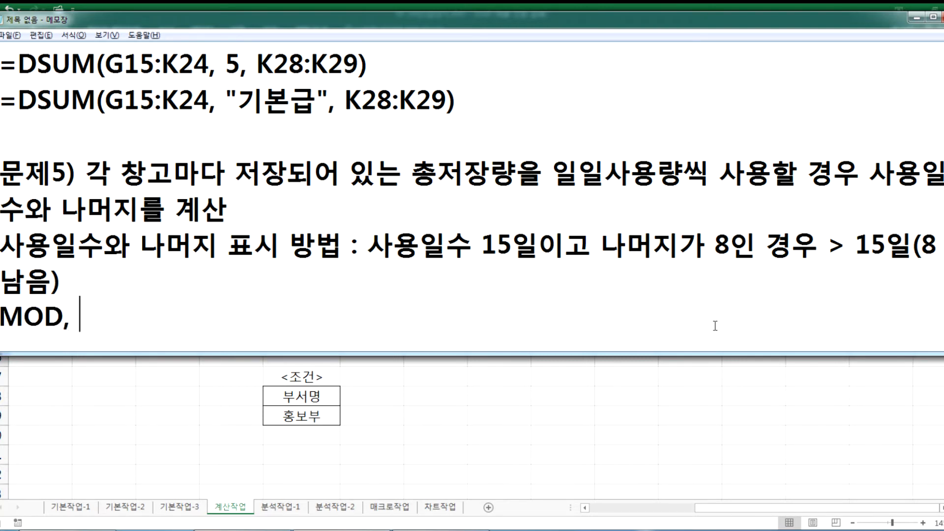
text(INT,)
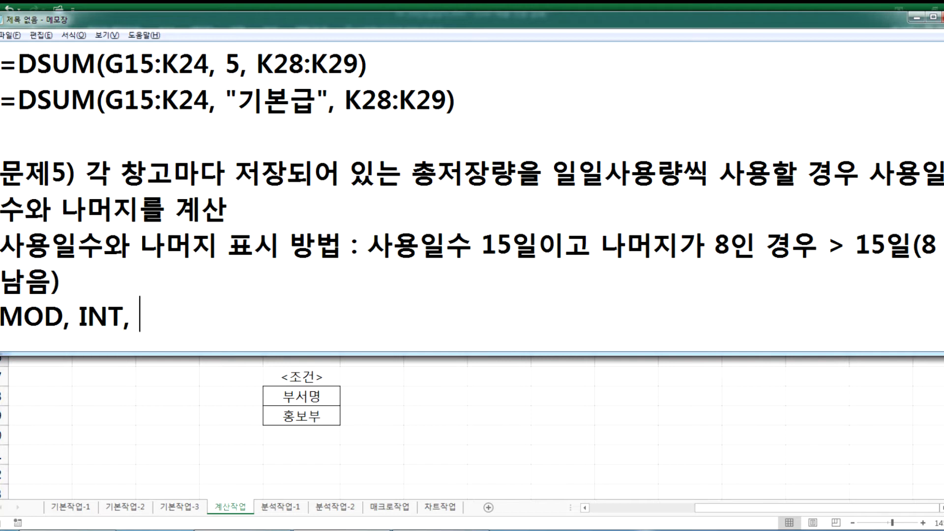
key(BackSpace)
key(BackSpace)
text(함수)
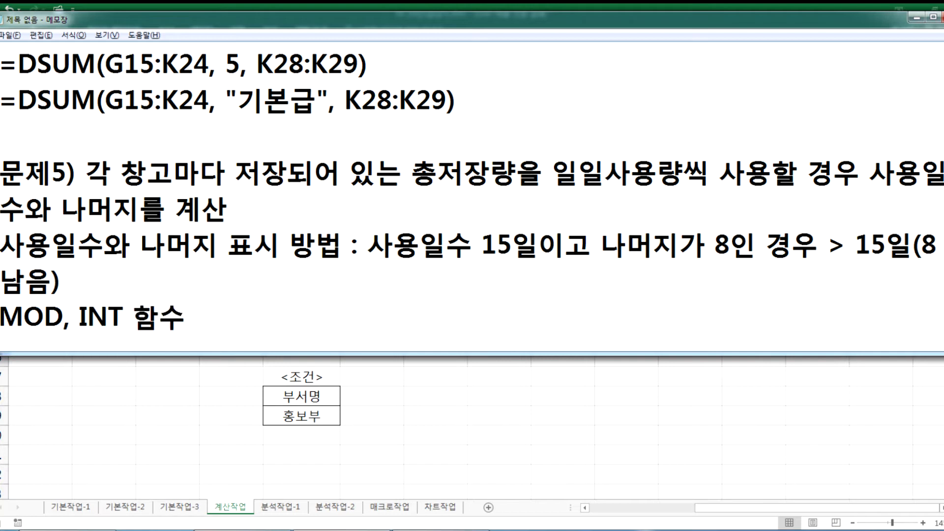
text(와 &)
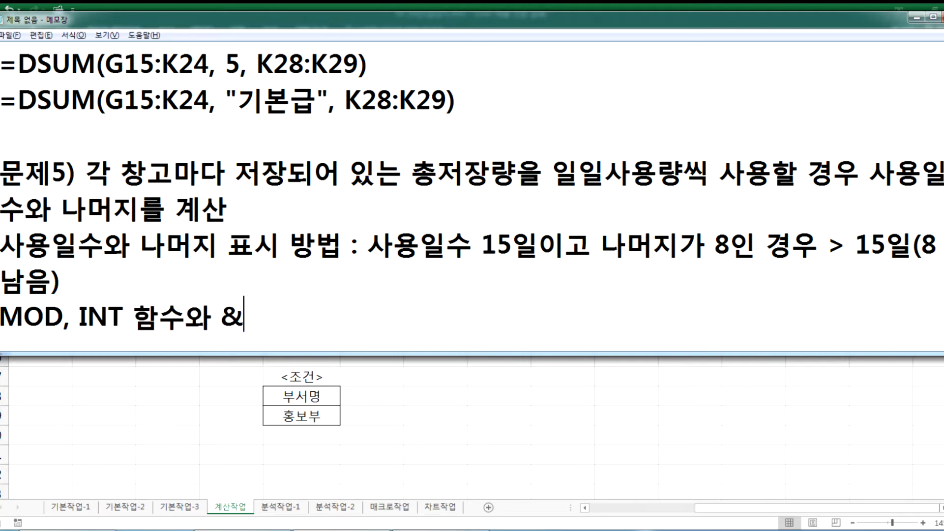
text( 연산자.)
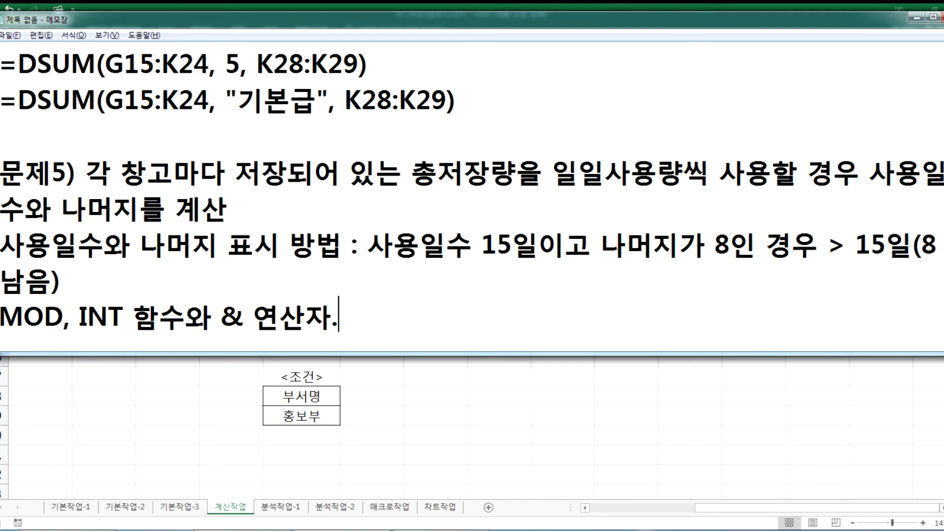
key(BackSpace)
drag(911, 243, 886, 246)
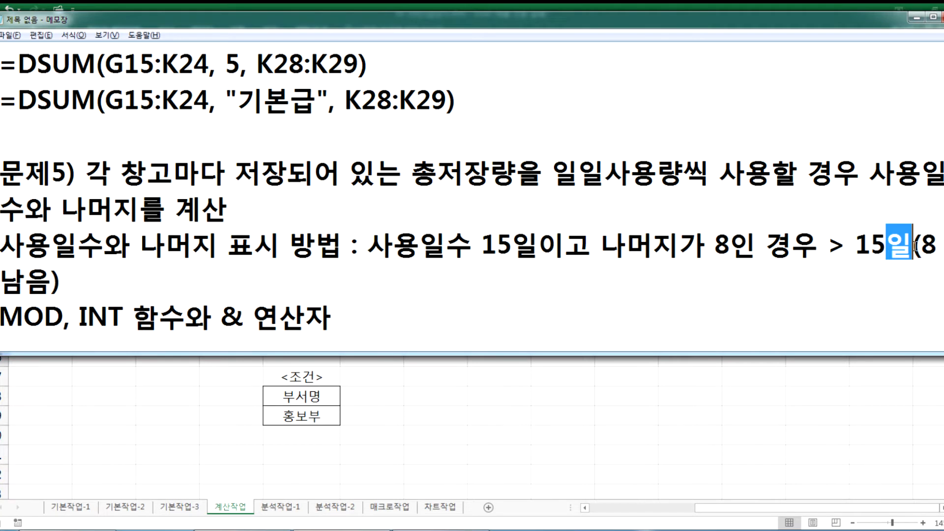
drag(61, 283, 5, 281)
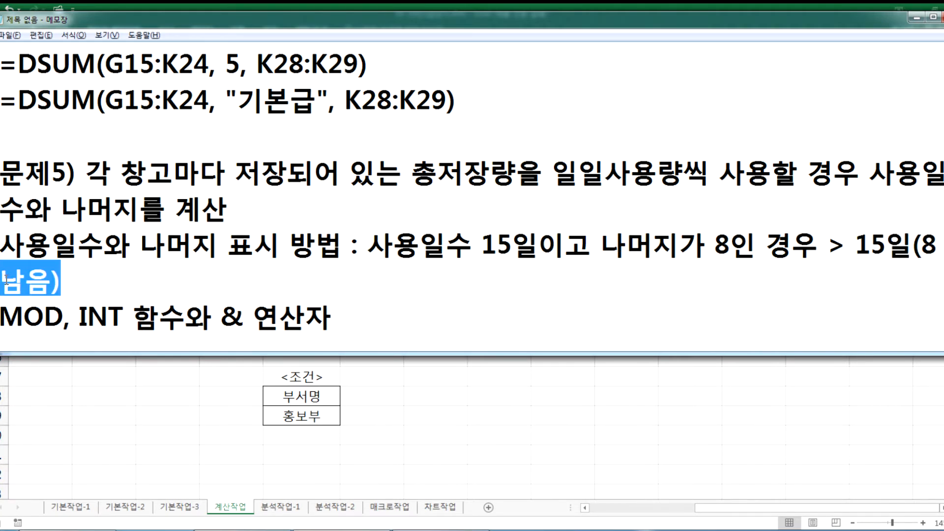
click(377, 336)
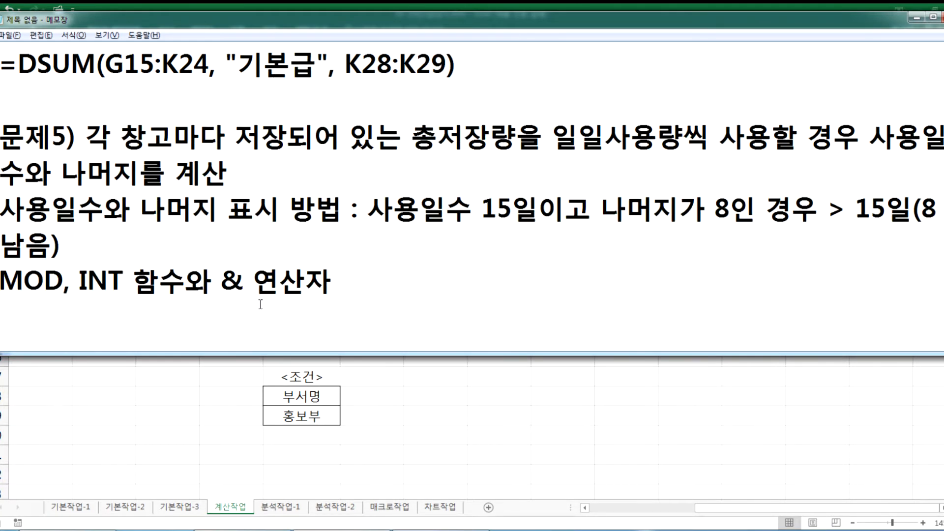
Step: In the [표5] 창고별 사용현황 table, review 1창고's 5,000 storage and 24 daily usage, then select G29
click(220, 393)
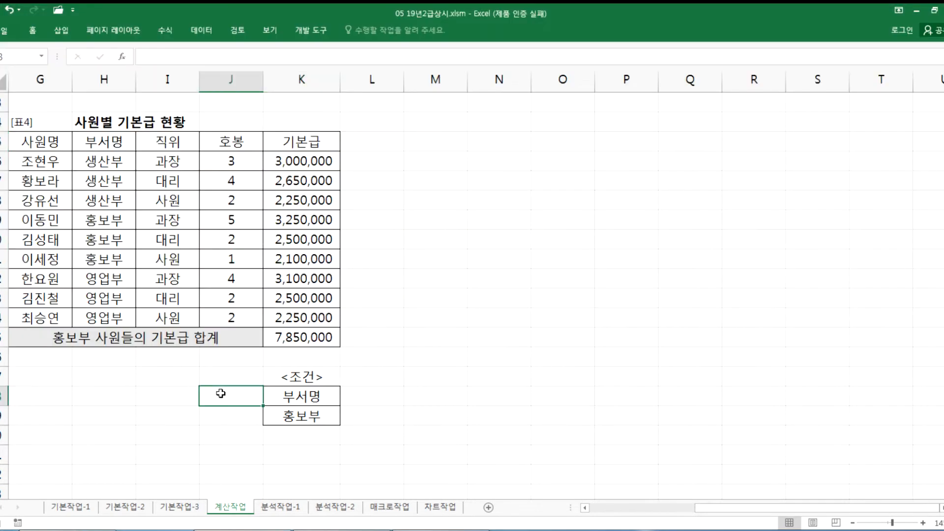
key(Home)
scroll(249, 334, down, 3)
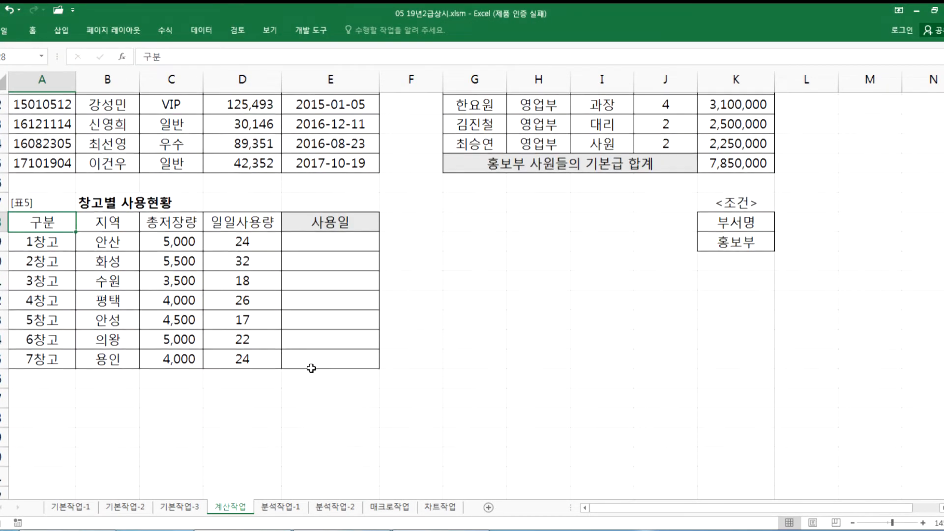
click(167, 239)
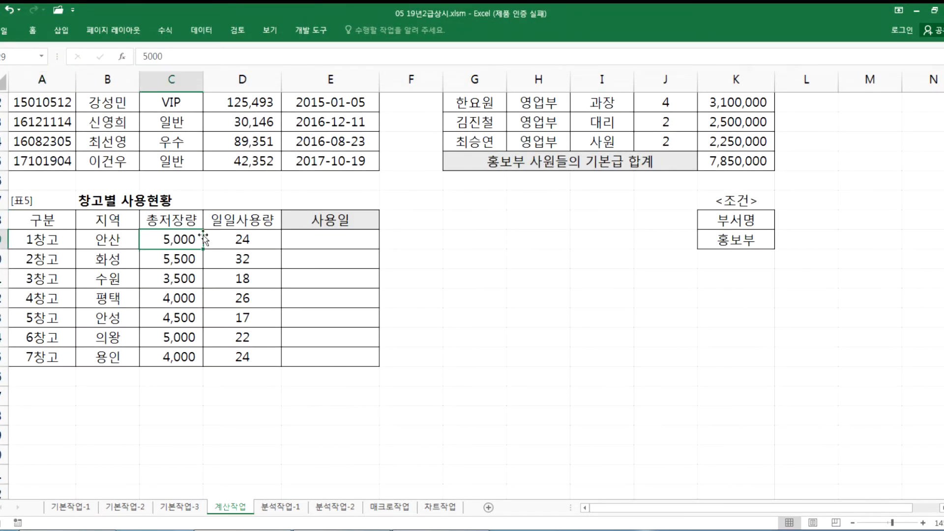
click(233, 237)
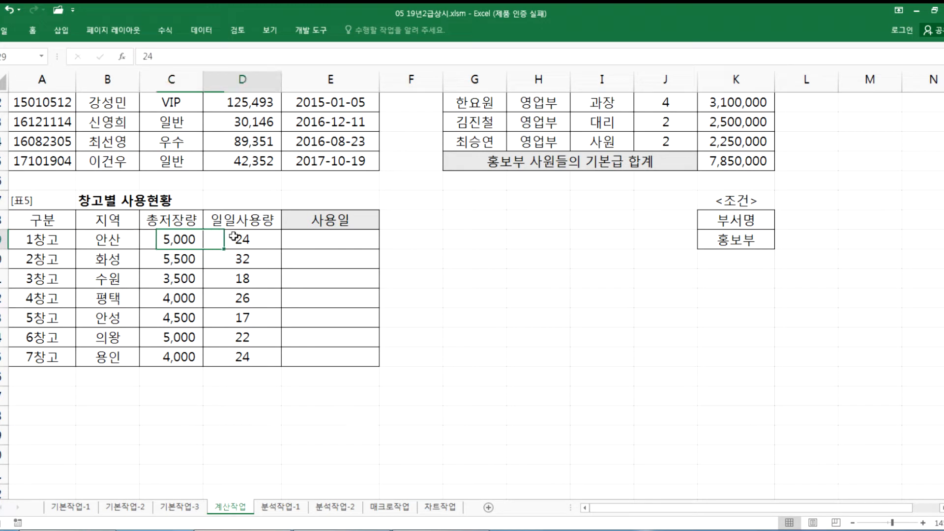
click(319, 240)
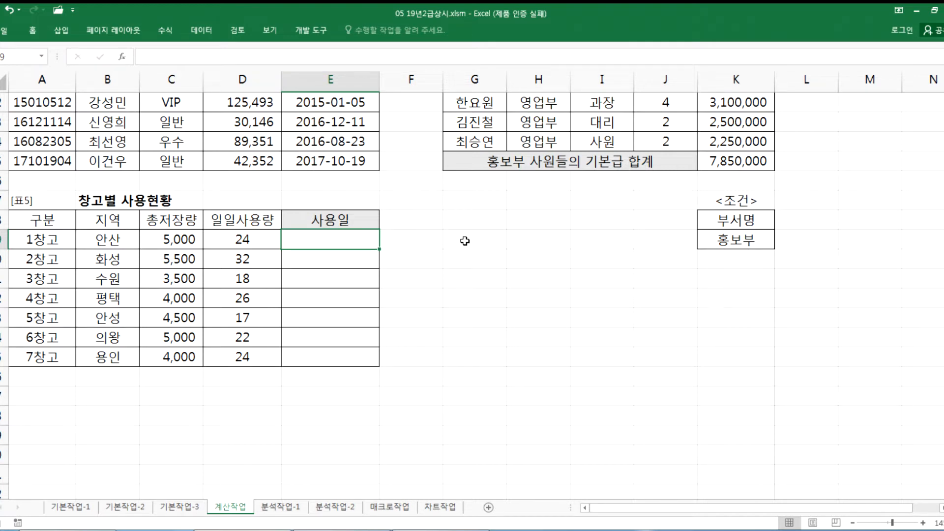
click(448, 245)
Step: Enter =C29/D29 in G29 and give it the General number format
text(=)
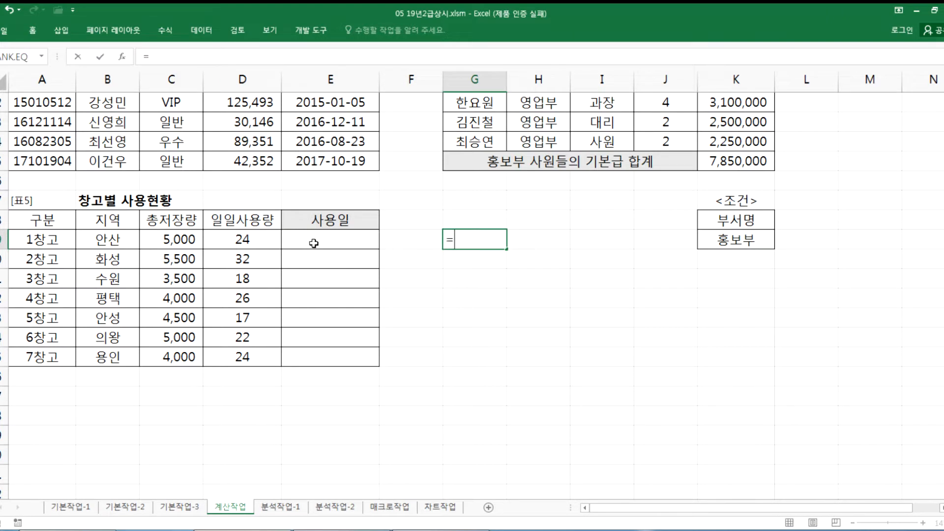
click(163, 242)
text(/)
click(231, 242)
key(Return)
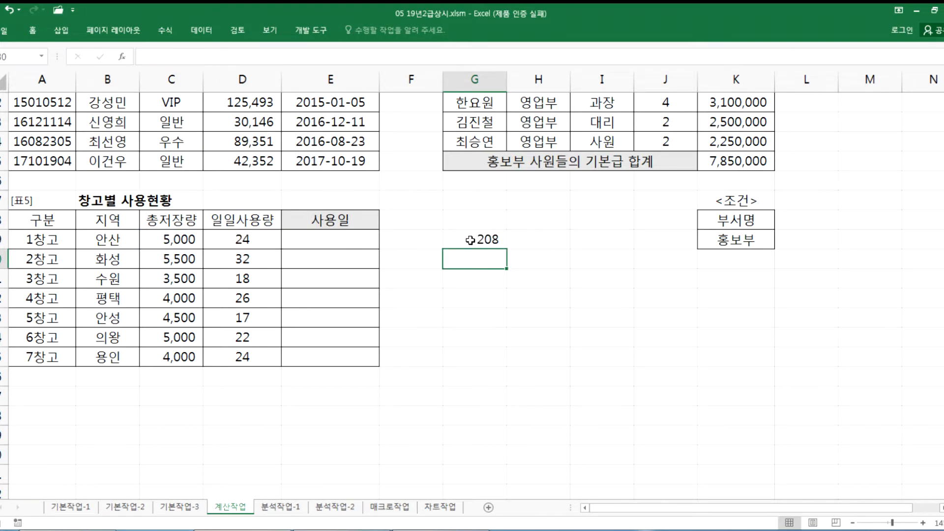
click(489, 240)
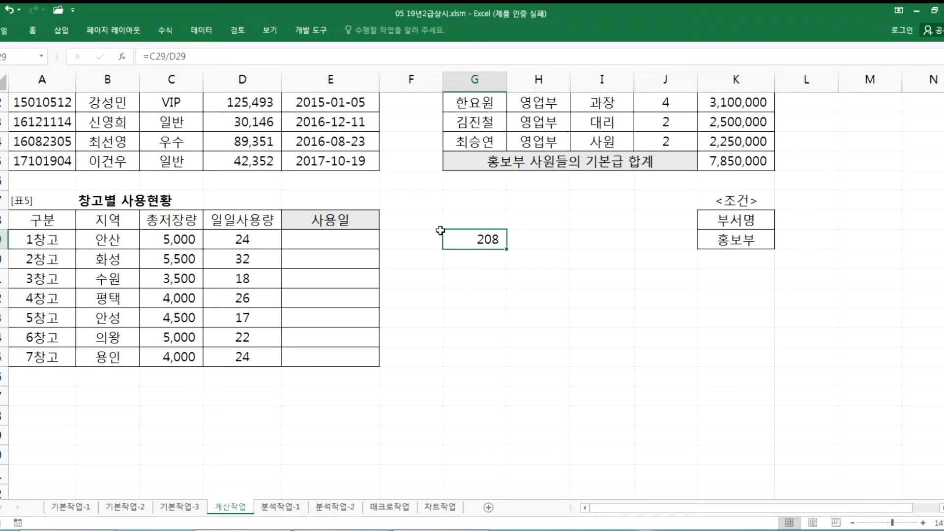
click(33, 30)
click(481, 49)
click(432, 66)
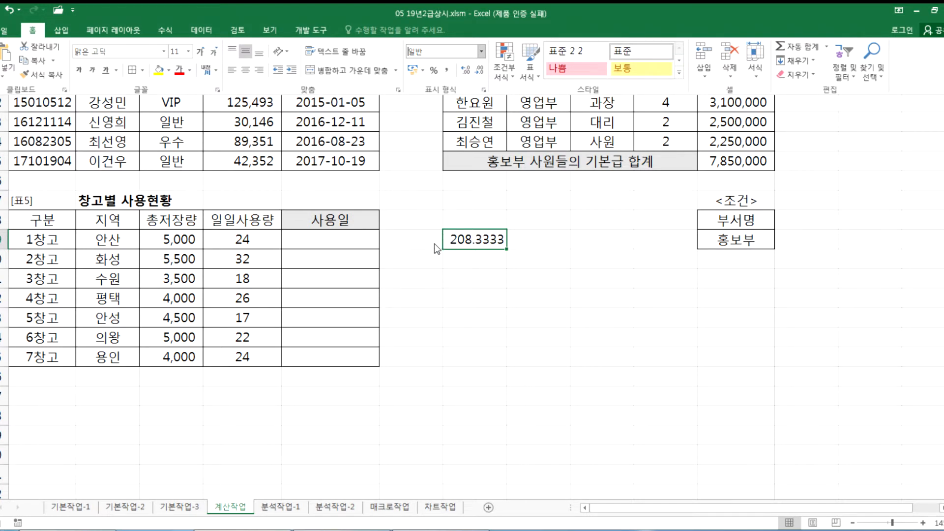
Step: Wrap G29's formula as =INT(C29/D29) so it shows 208 days
double_click(453, 242)
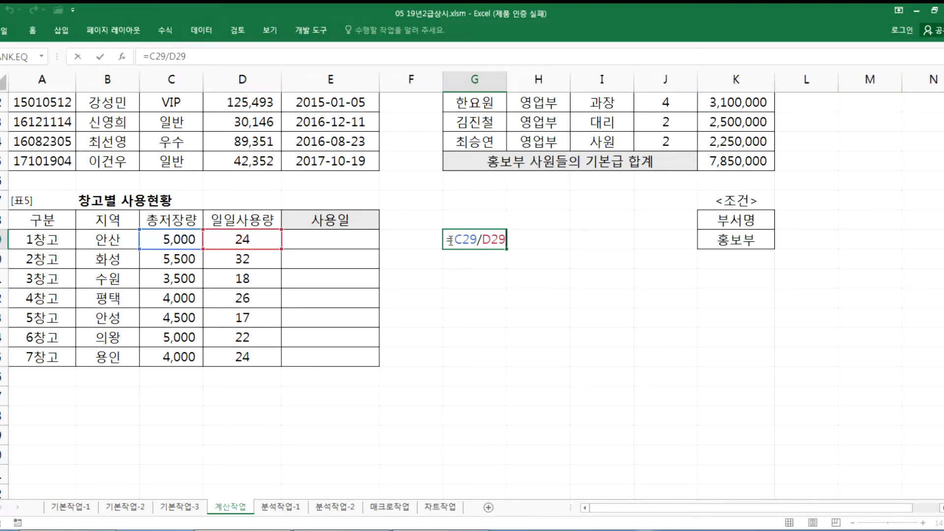
text(INT*)
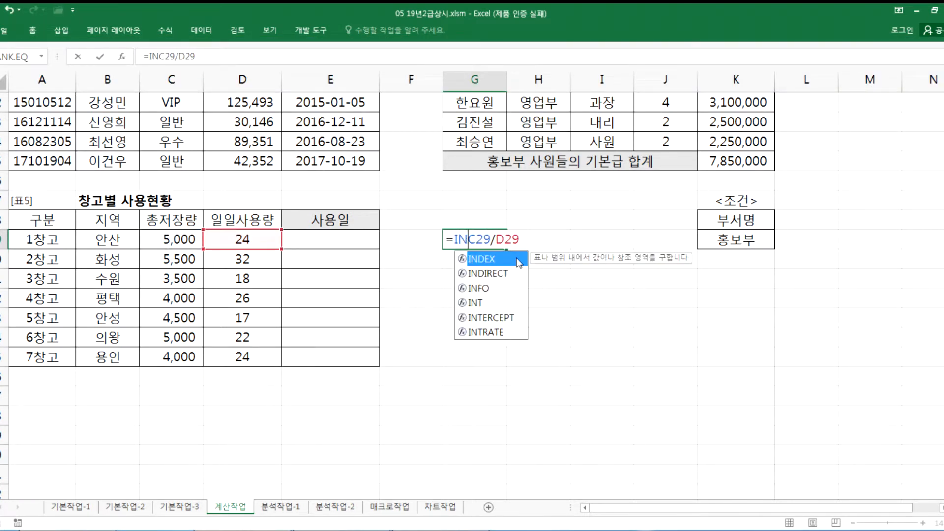
key(BackSpace)
text(()
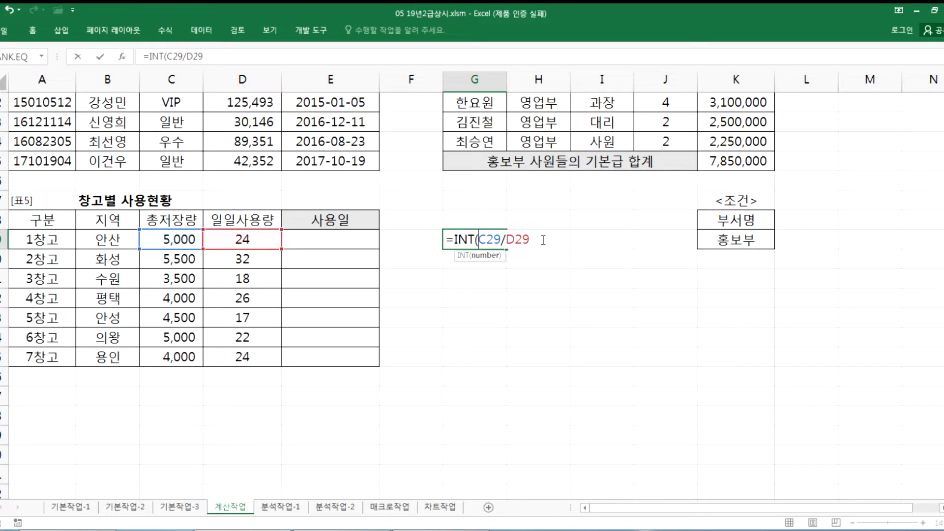
key(Return)
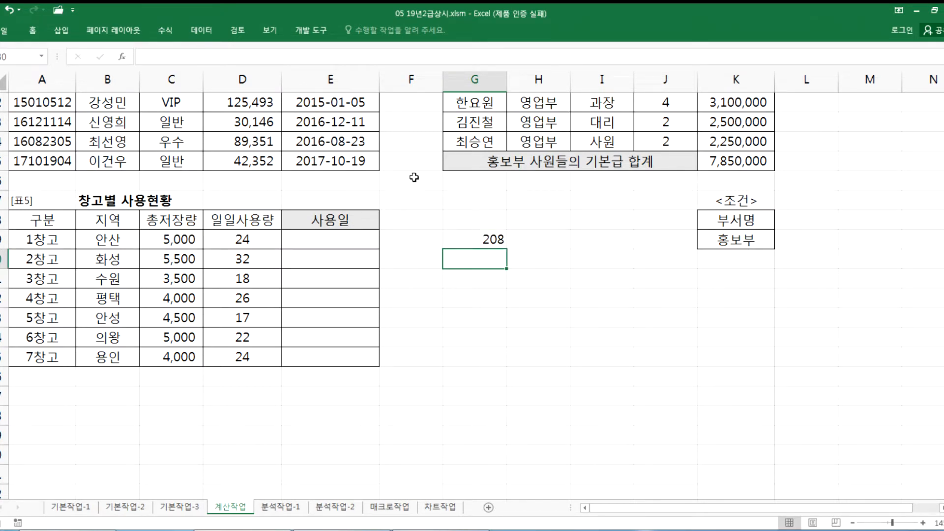
click(478, 240)
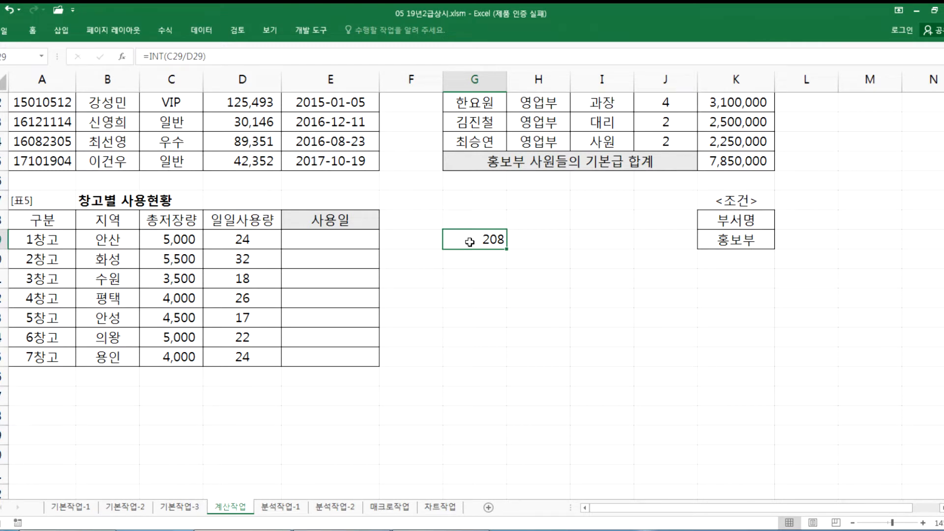
key(F2)
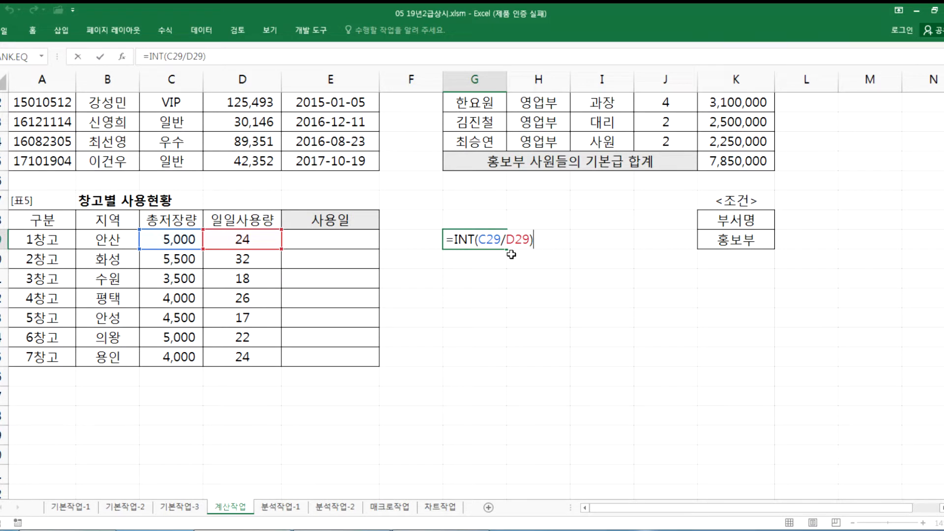
key(ctrl+Return)
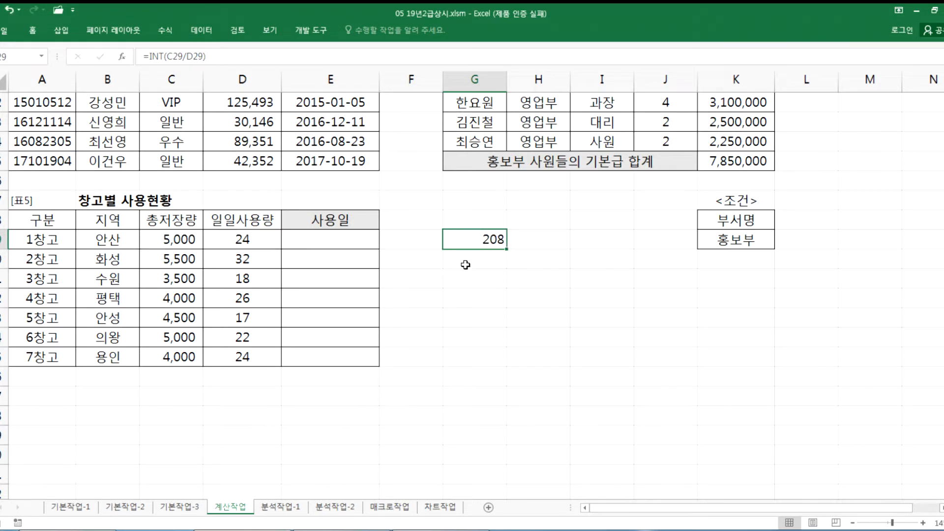
Step: Enter =D29*G29 in G30, giving 4992, and compare it with C29's 5000 and G29's 208
click(466, 264)
text(=)
click(252, 238)
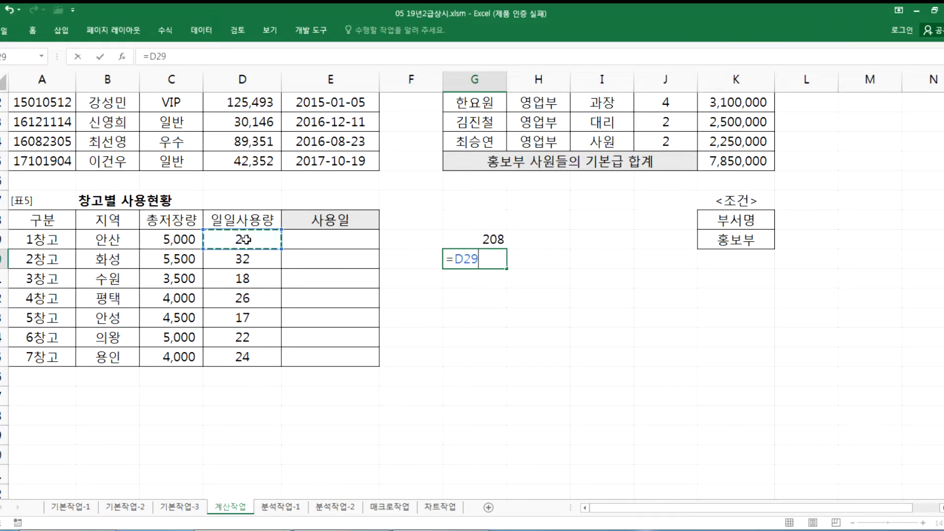
text(*)
click(465, 236)
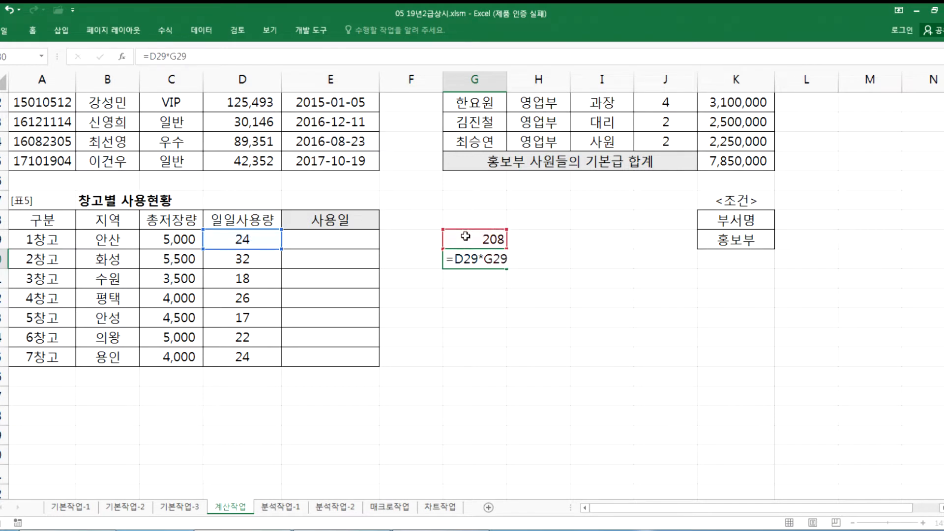
key(Return)
click(467, 262)
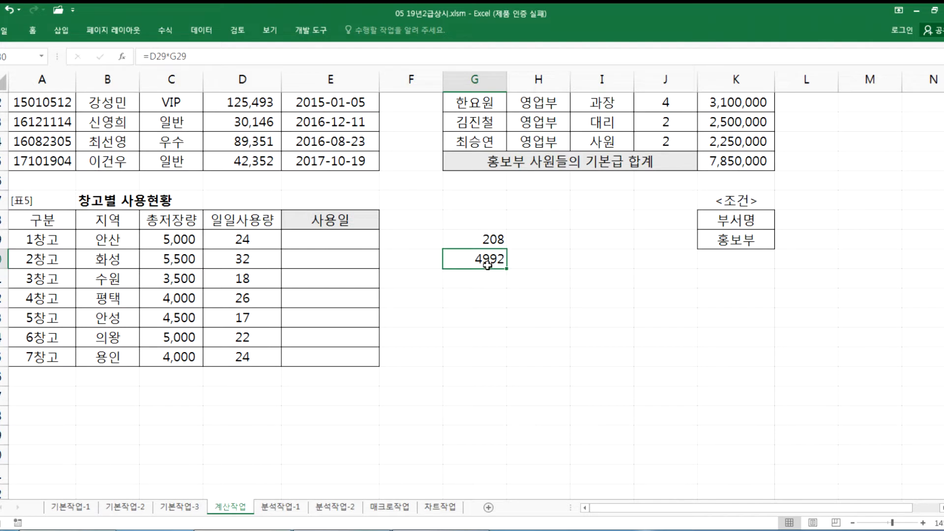
click(183, 232)
click(471, 241)
click(182, 235)
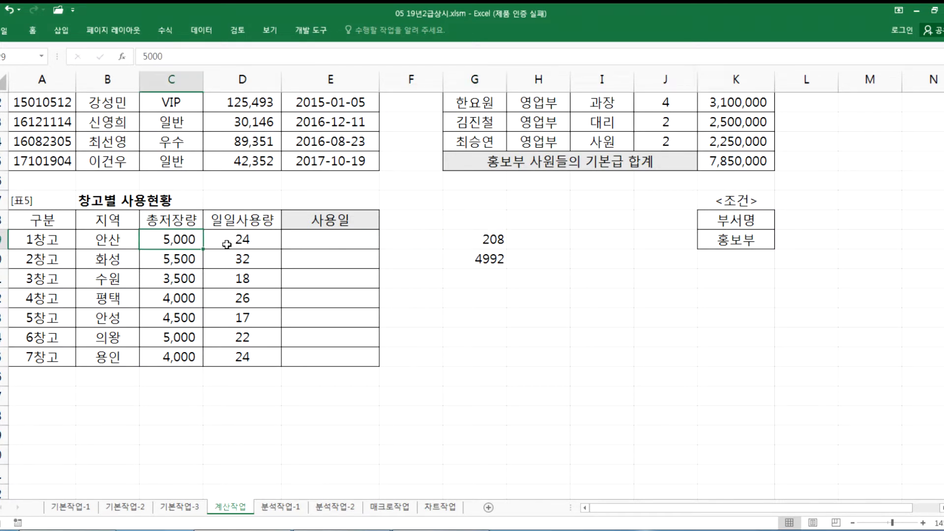
Step: Try =C29-D29*G29 in G30 to get the leftover 8, then undo back to 4992
double_click(473, 266)
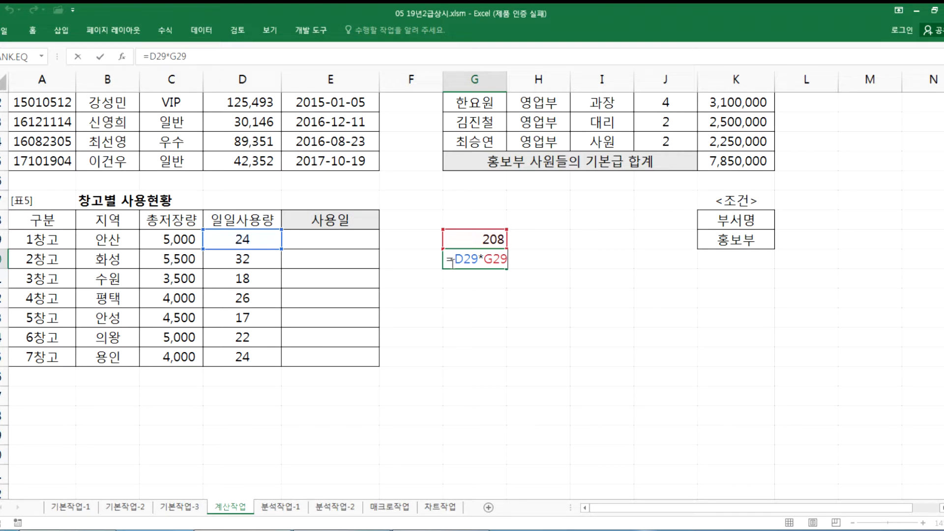
click(160, 236)
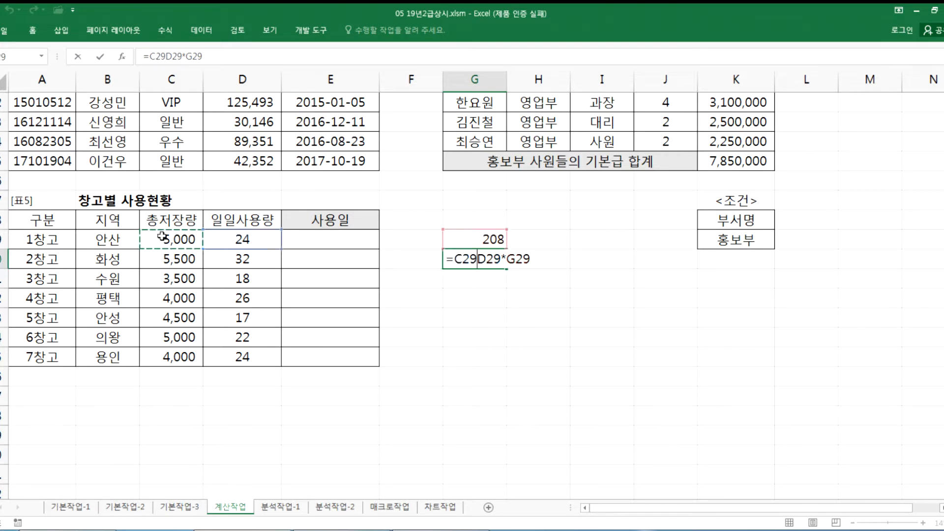
text(-)
key(Return)
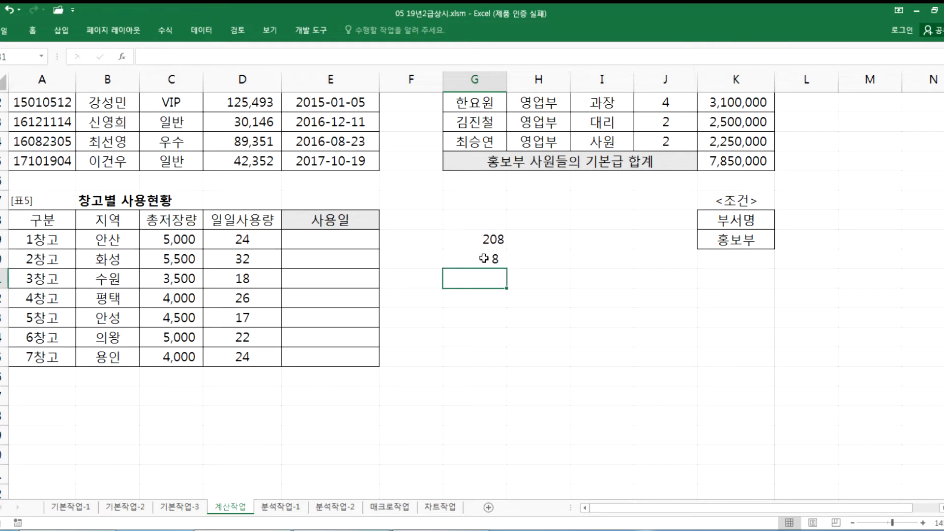
click(484, 258)
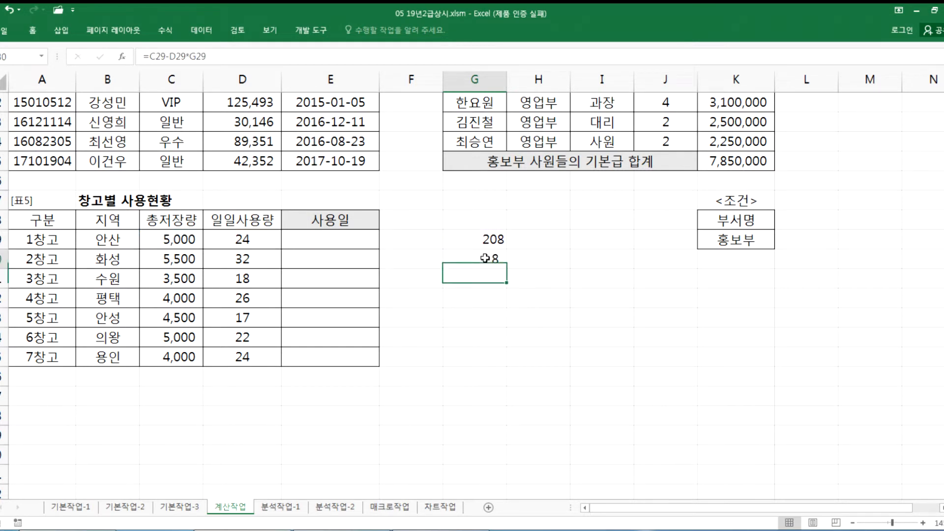
key(ctrl+z)
click(476, 276)
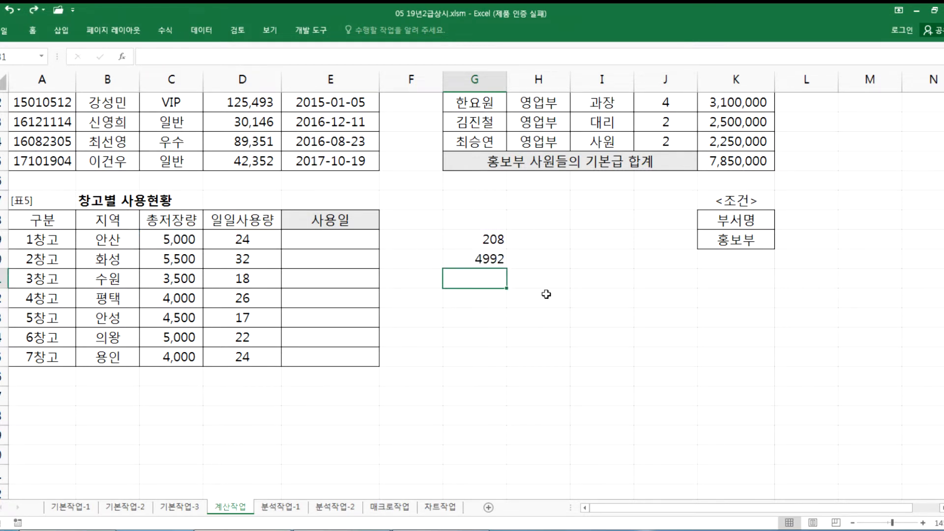
Step: Enter =MOD(C29,D29) in G31 so it shows the leftover 8
text(=MOD)
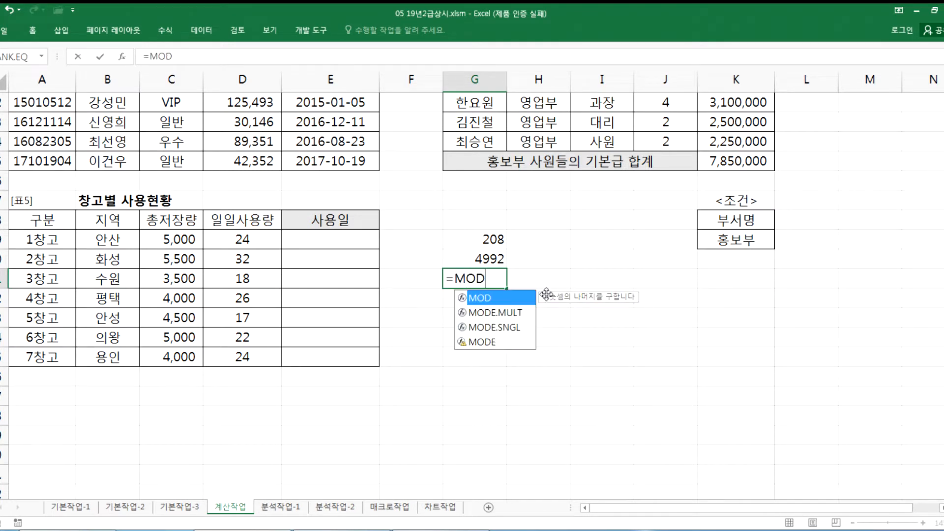
text(()
click(164, 241)
text(,)
click(227, 238)
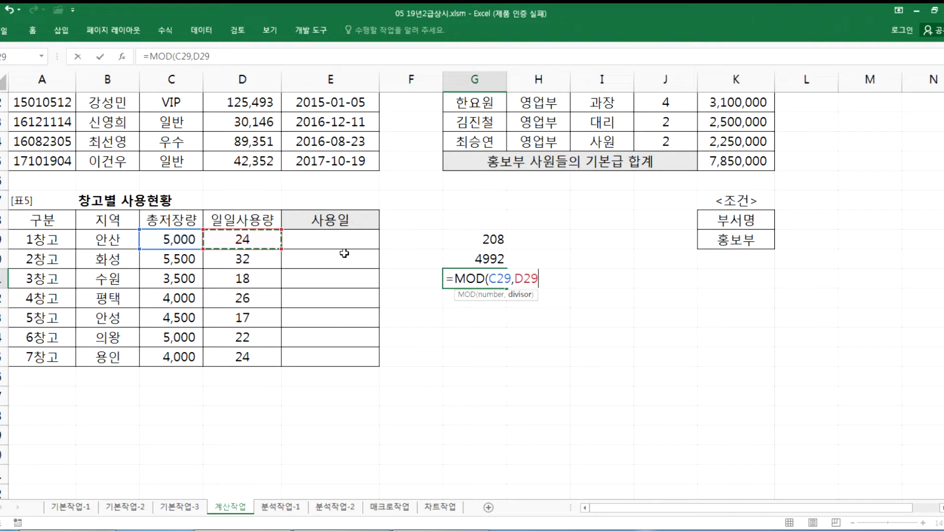
key(Return)
click(457, 271)
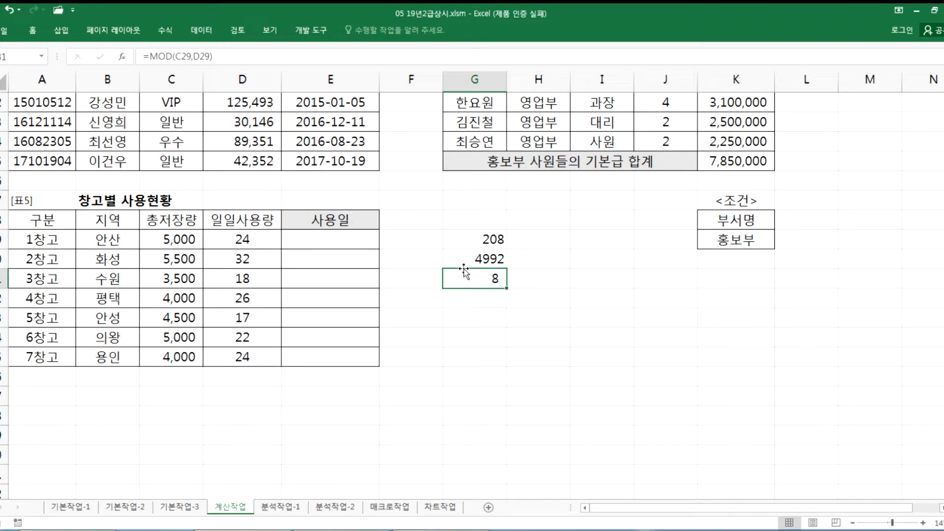
Step: Compare the G29 and G31 formulas, then type the sample label 208일(8남음) in G32
click(475, 239)
key(F2)
key(Escape)
click(472, 277)
key(F2)
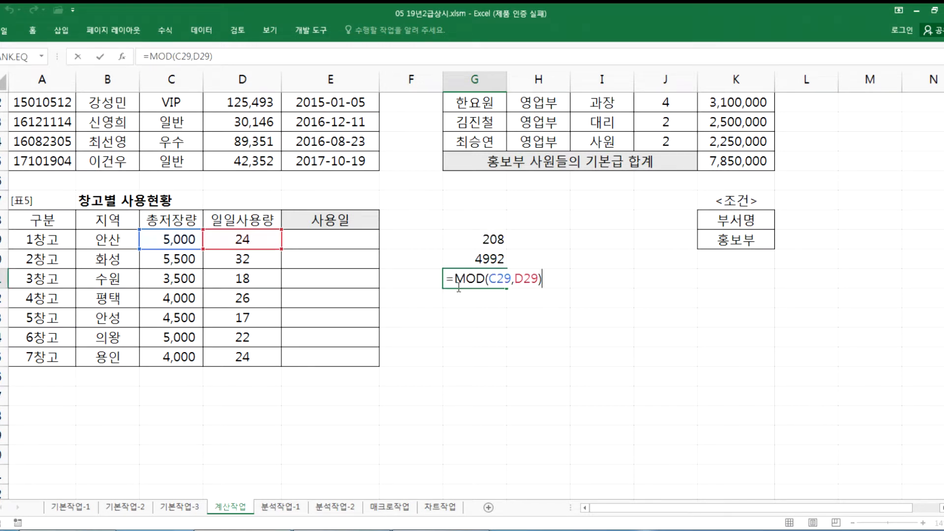
key(Escape)
click(478, 238)
click(472, 298)
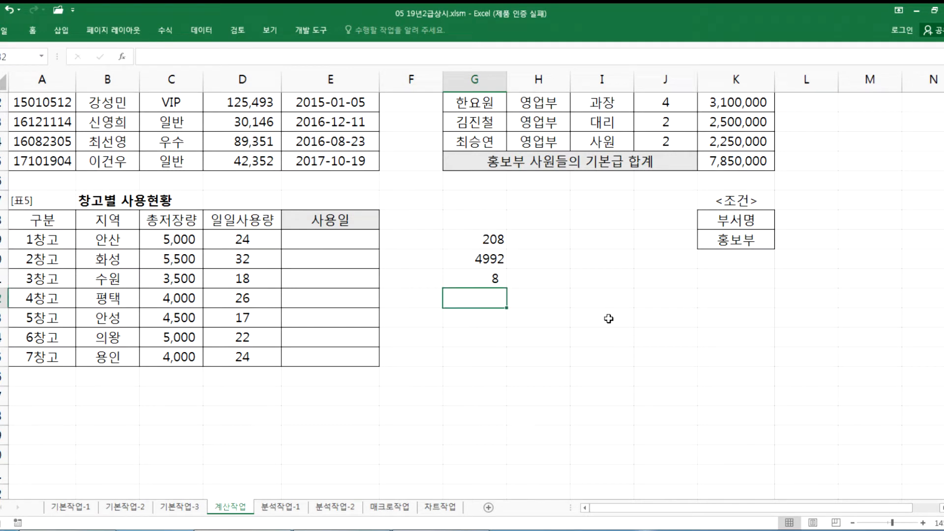
text(208일()
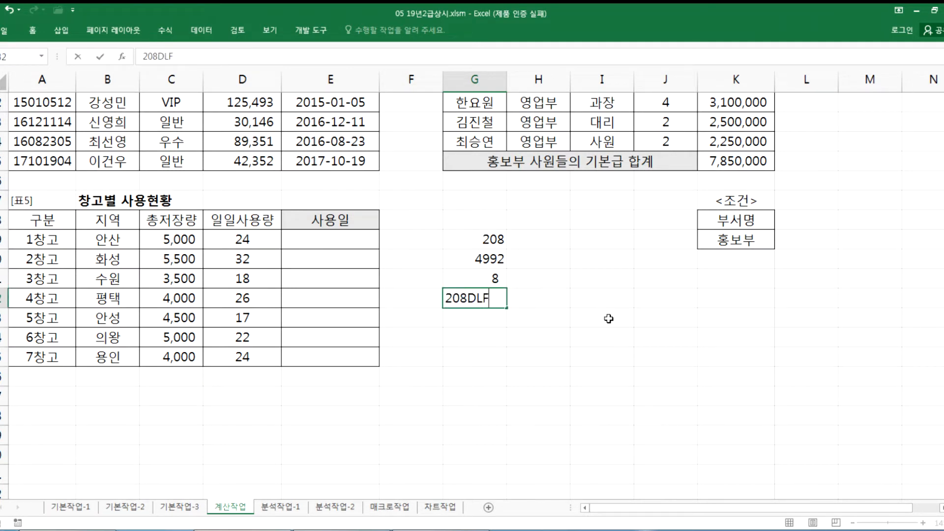
text(8남음))
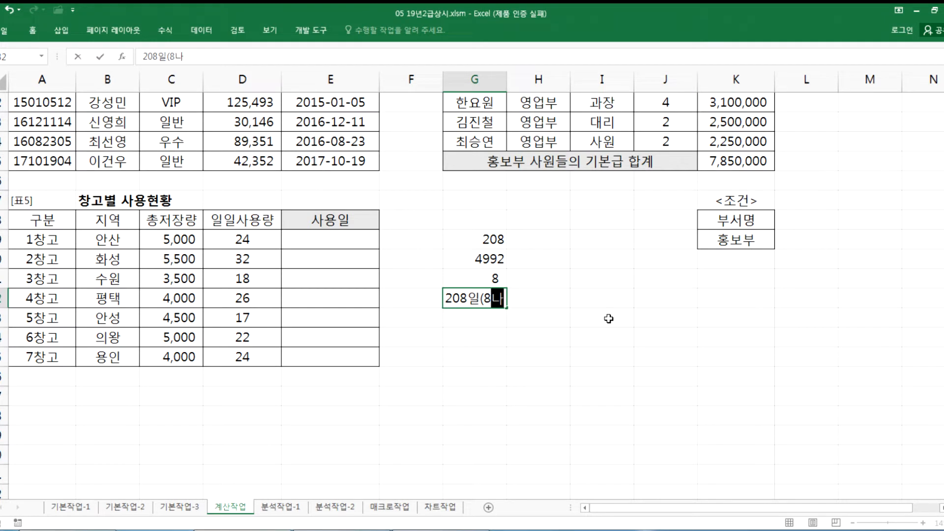
Step: Commit 208일(8남음) in G32 and point out its 일 and 남음) parts against G29's INT result
key(Return)
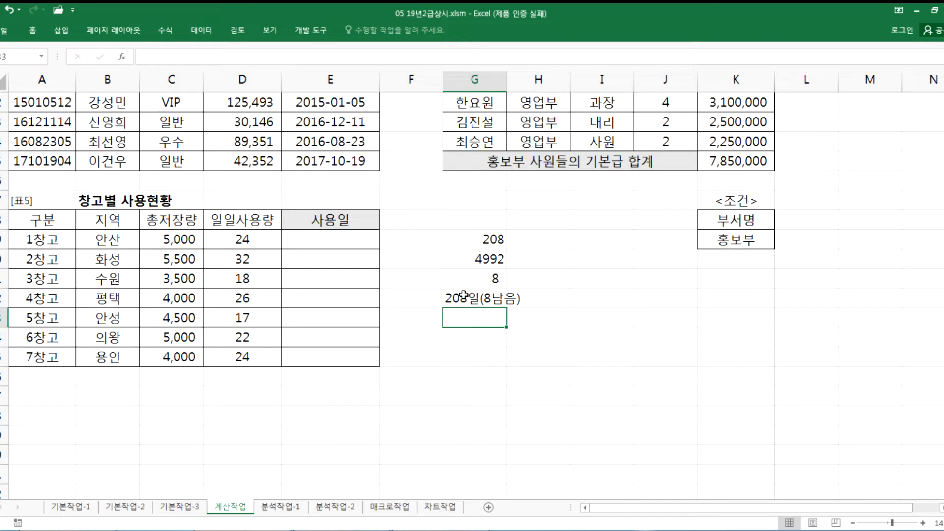
click(478, 238)
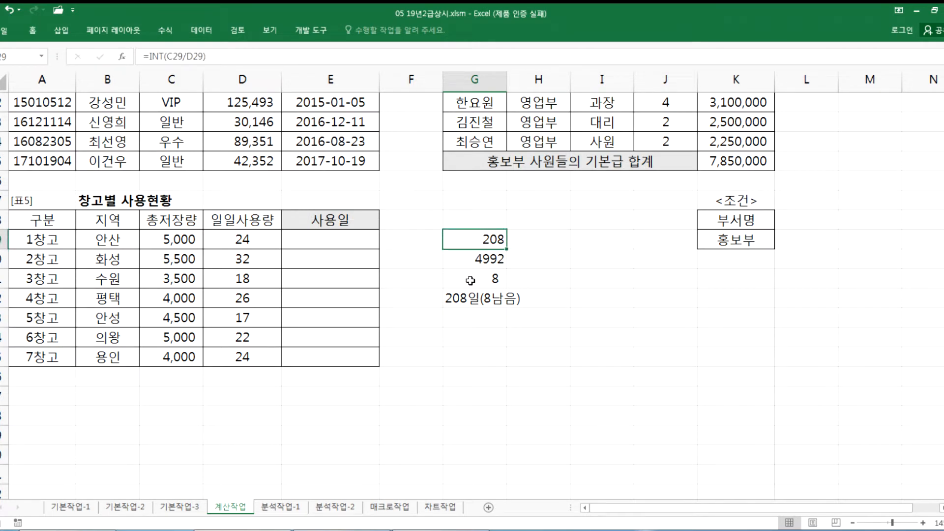
double_click(471, 298)
drag(466, 299, 483, 298)
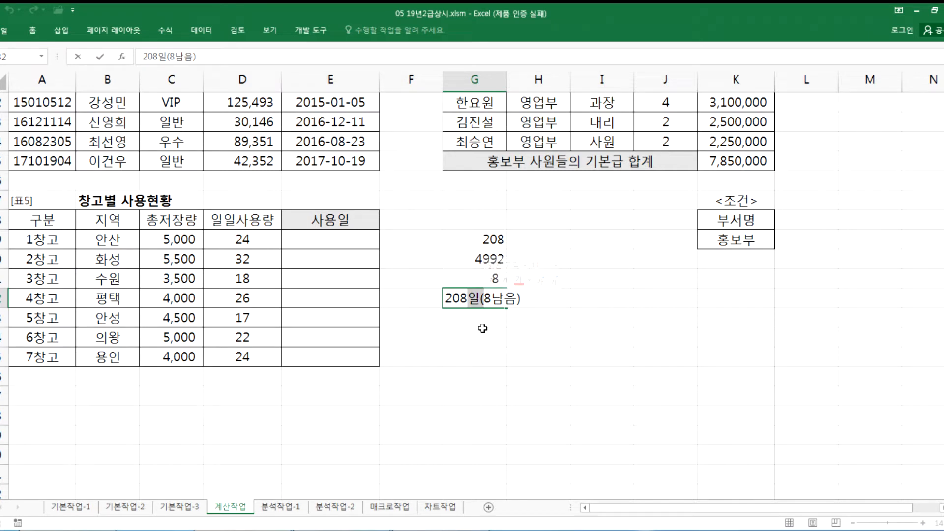
click(489, 297)
text(일)
drag(491, 298, 527, 297)
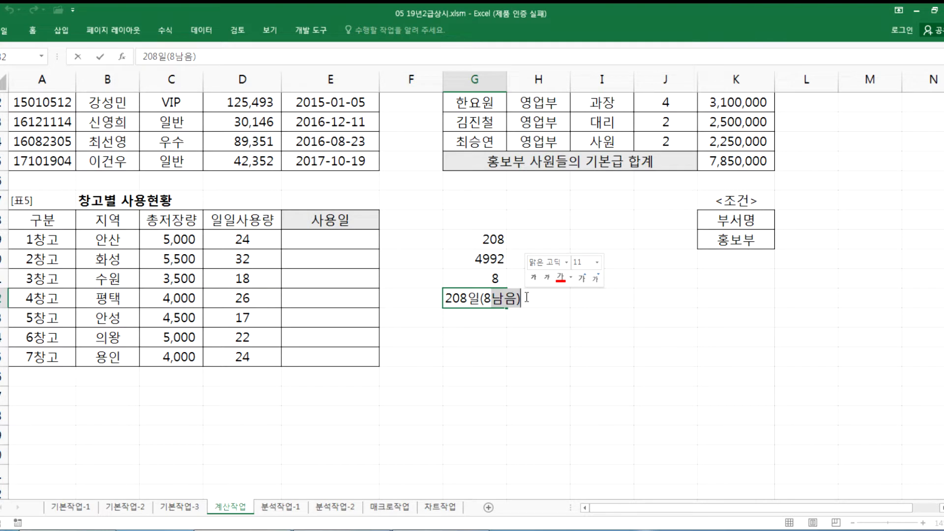
Step: Type =INT(총저장량/일일사용량) on a new line under the MOD, INT hint in the notes
key(alt+Tab)
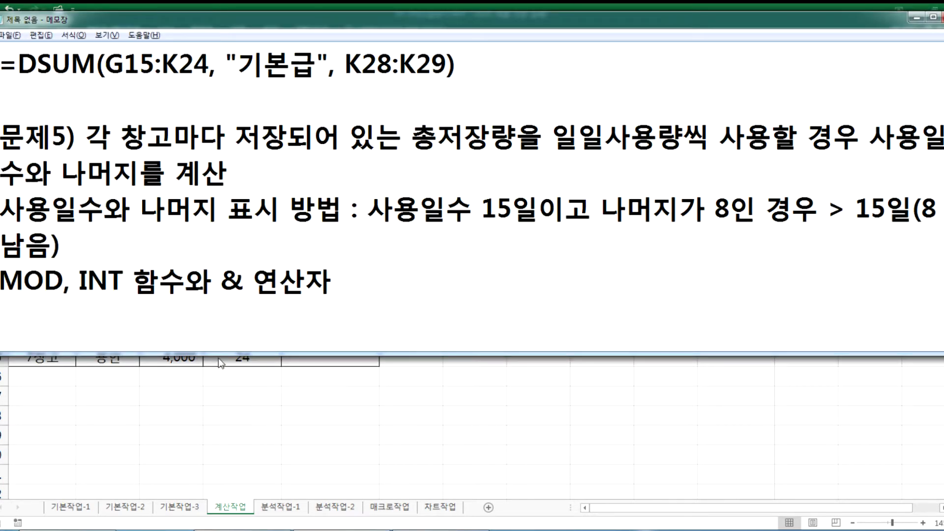
click(94, 324)
text(=총)
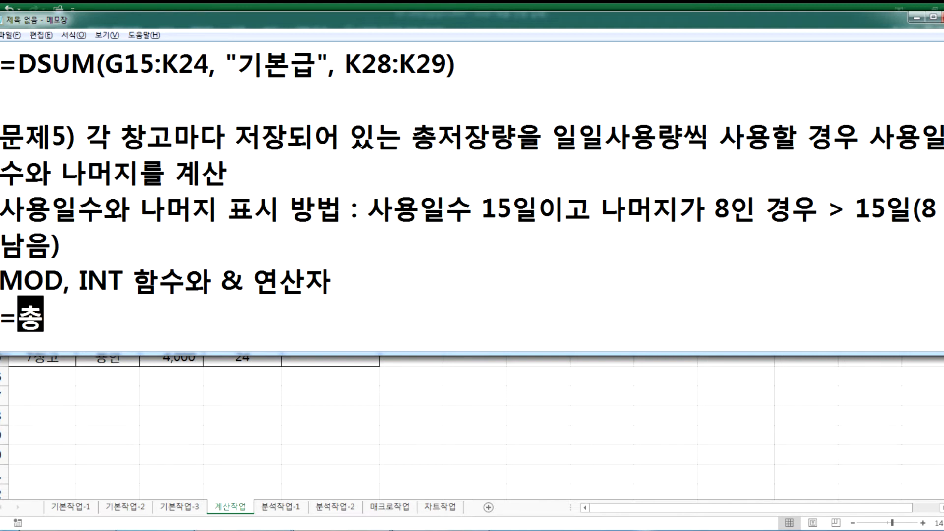
text(저장)
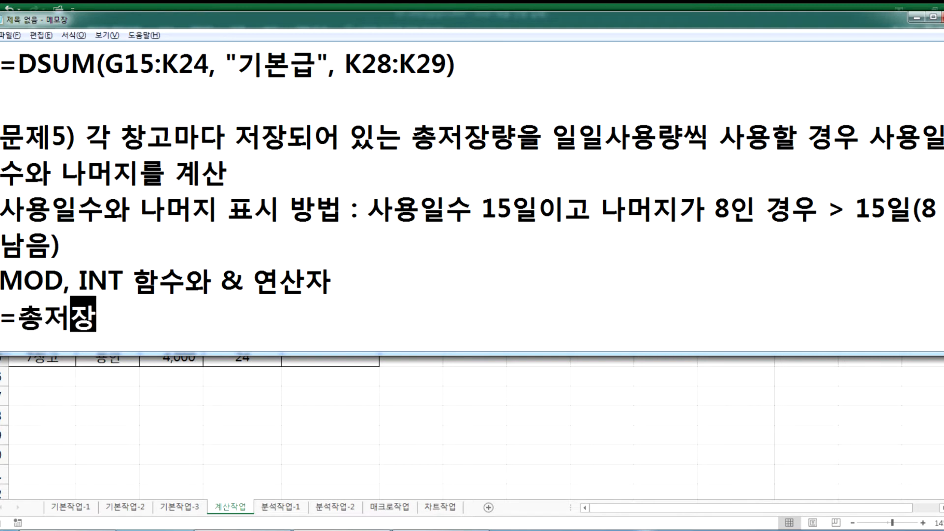
text(량/일일사용)
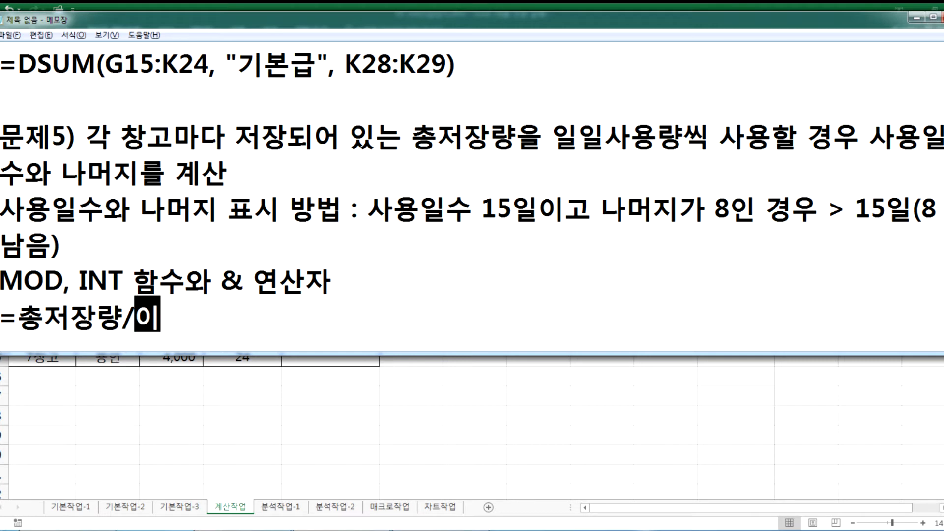
text(량)
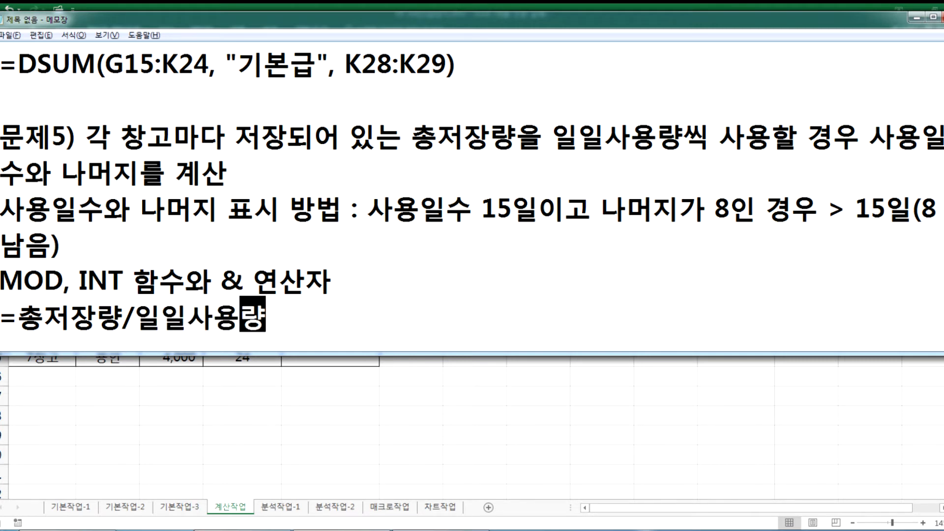
click(20, 316)
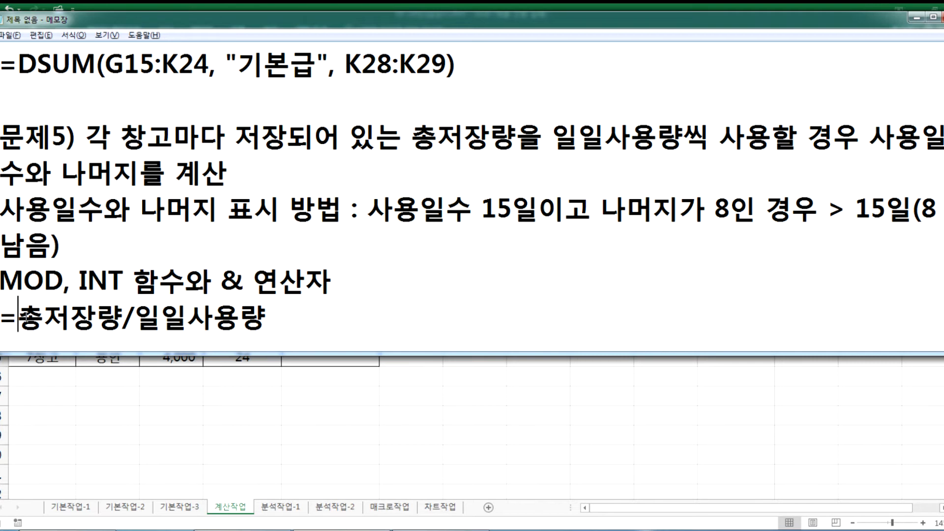
text(INT()
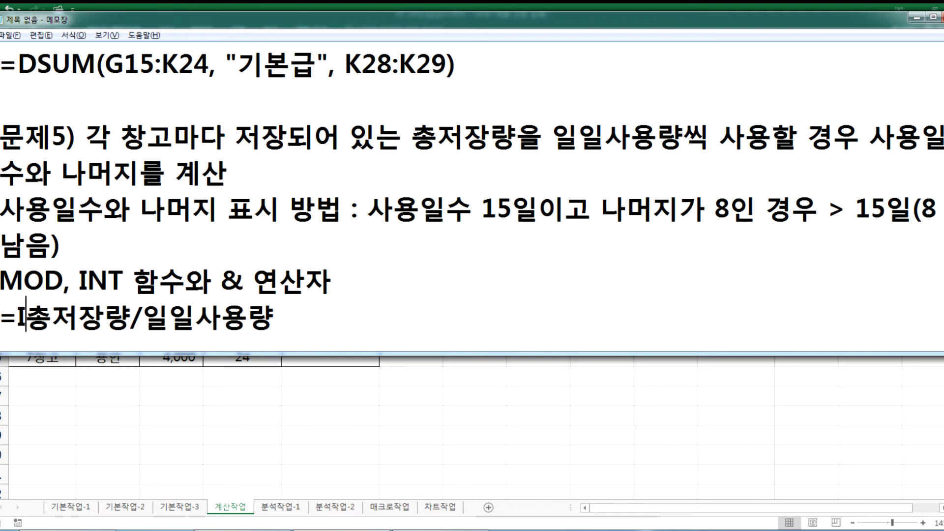
text())
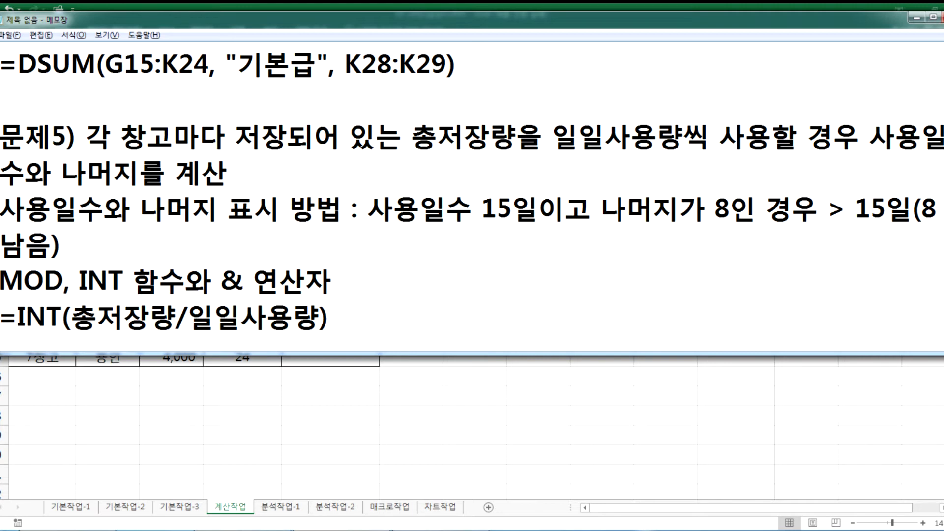
key(Return)
Step: Add the line =MOD(총저장량, 일일사용량) beneath the INT formula
text(=)
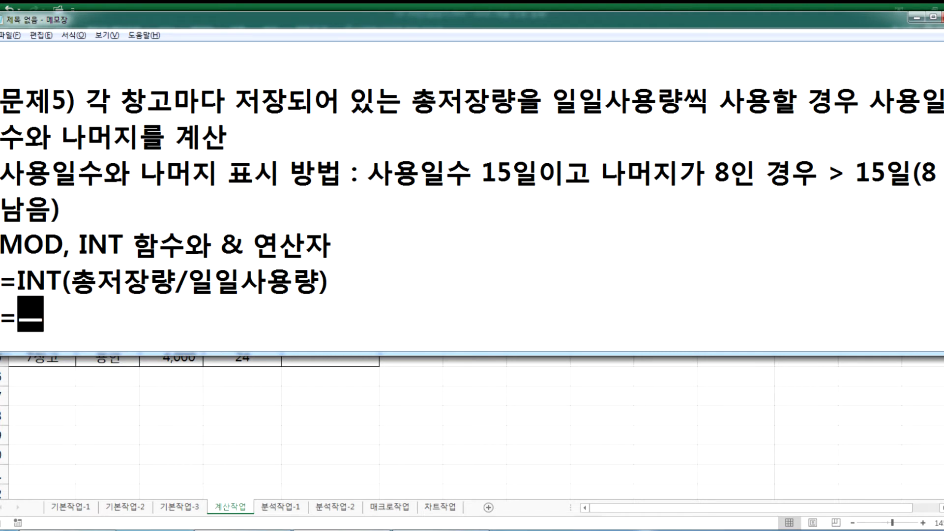
text(MOD)
text((총저장랴)
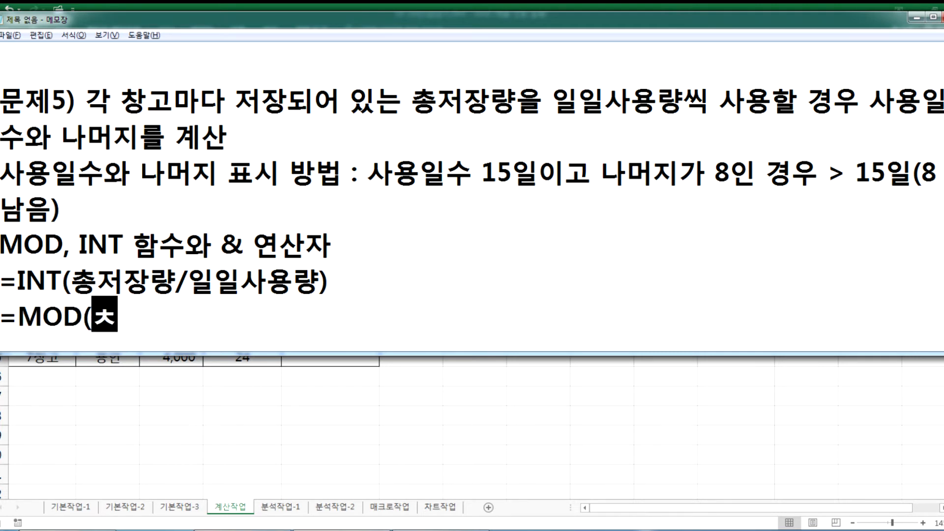
text(량,)
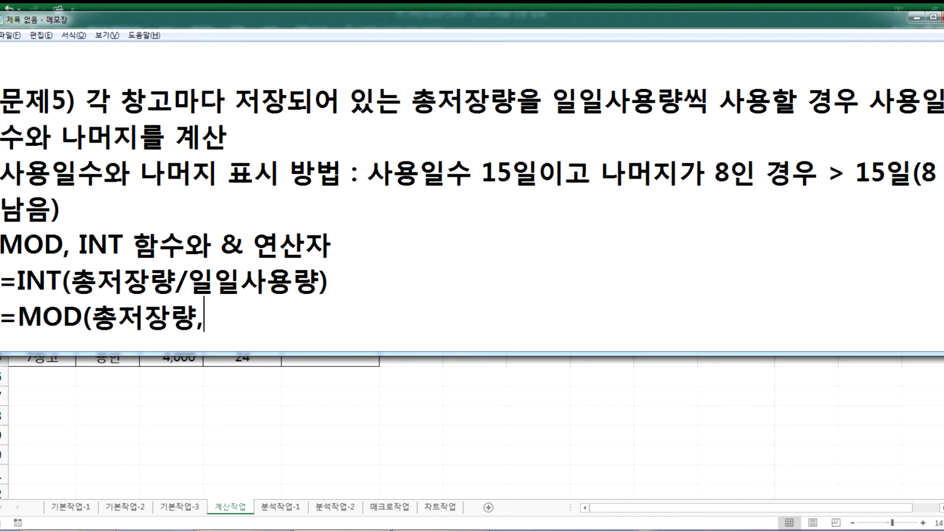
text( 일일사여ㅛㅇ)
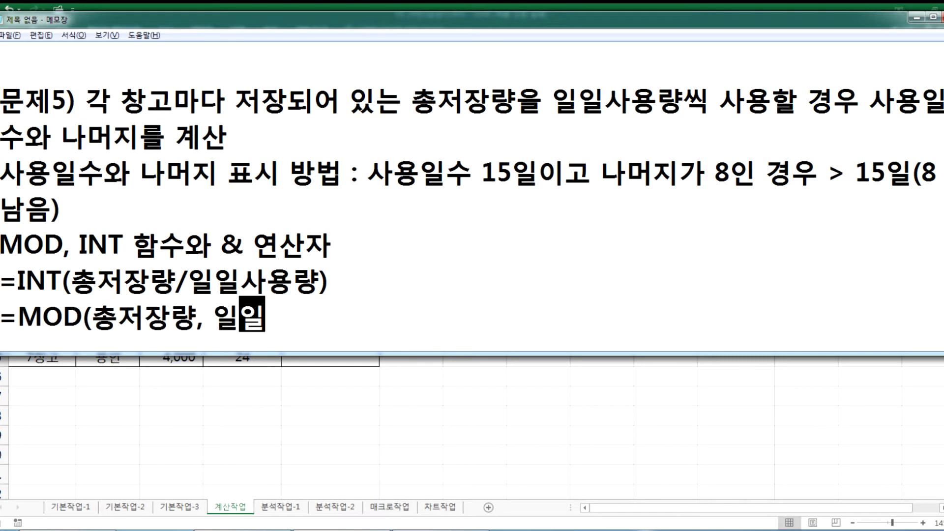
key(BackSpace)
key(BackSpace)
key(BackSpace)
text(용랭)
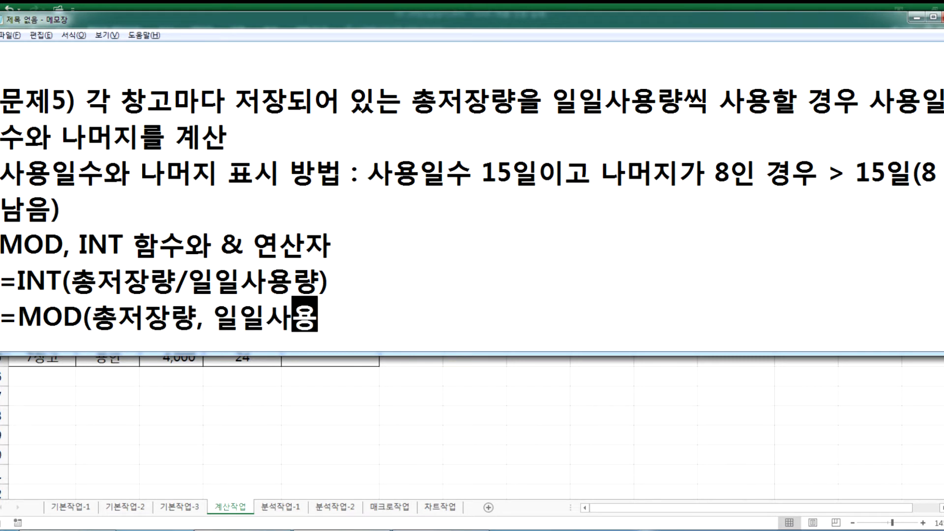
key(BackSpace)
key(BackSpace)
text(ㅑ)
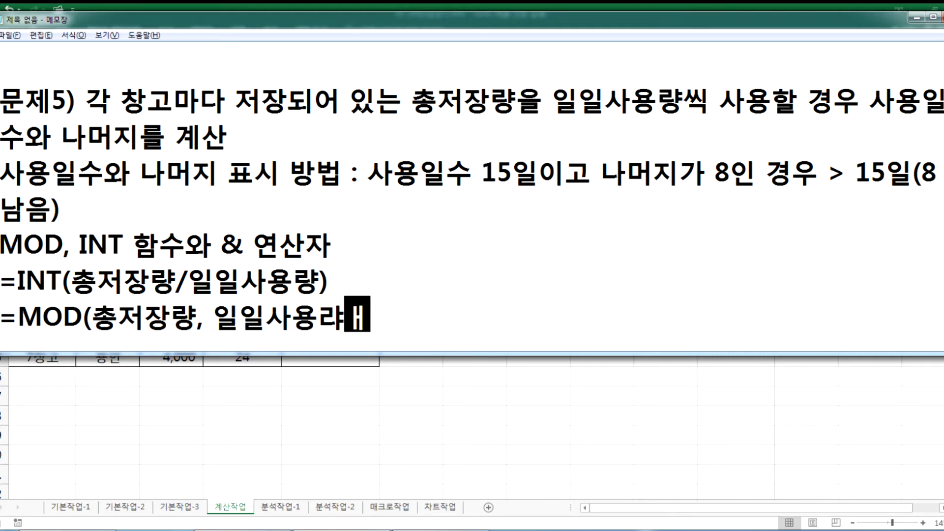
key(BackSpace)
text(ㅑㅇ))
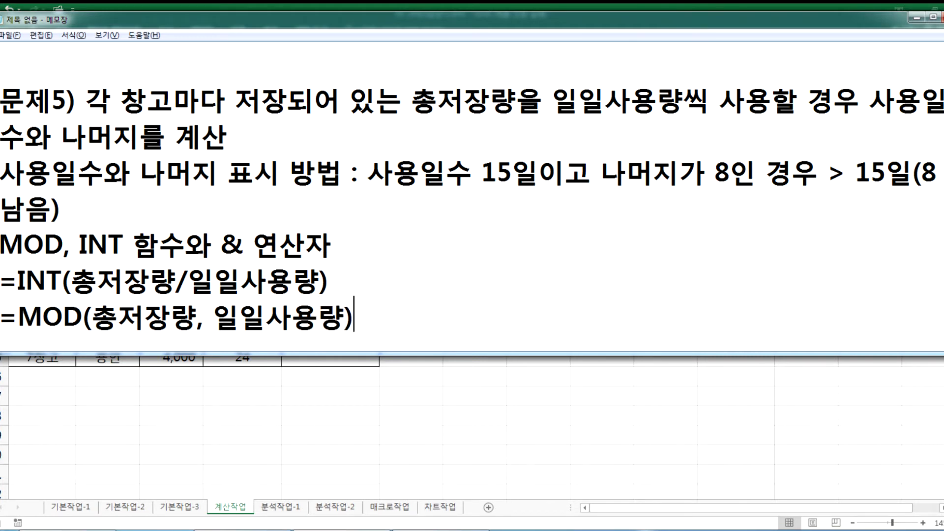
Step: Label the INT line '> 몫' and the MOD line '> 나머지'
key(Return)
text(> AHRT)
key(BackSpace)
key(BackSpace)
key(BackSpace)
key(BackSpace)
key(Hangul)
text(ㅁㅗㅓㄱ)
key(BackSpace)
key(BackSpace)
key(BackSpace)
text(ㅁㅗㄱㅅ)
key(Down)
text(> )
text(ㄴㅏㅁㅓㅈㅣ)
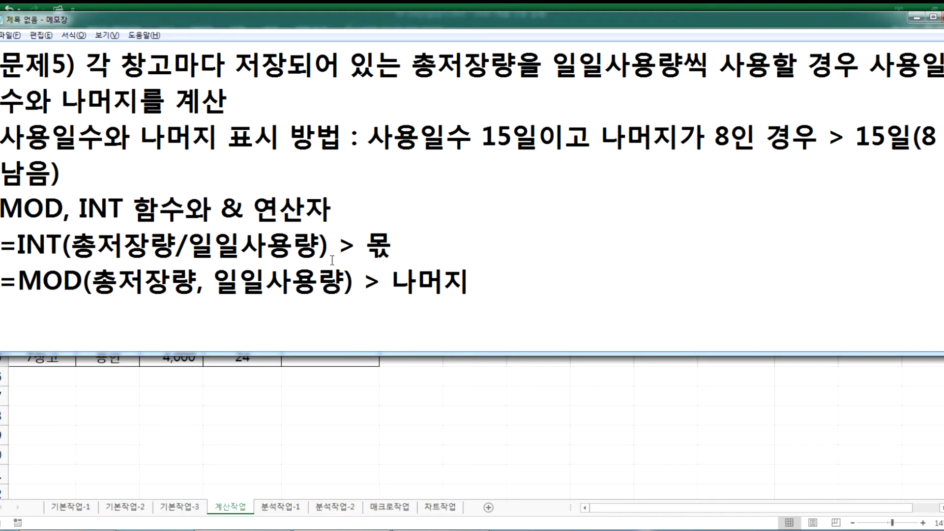
Step: Select the =INT(총저장량/일일사용량) formula text for copying, restoring it after an accidental delete
click(49, 244)
key(shift+End)
key(Delete)
key(ctrl+z)
drag(1, 244, 328, 244)
key(ctrl+c)
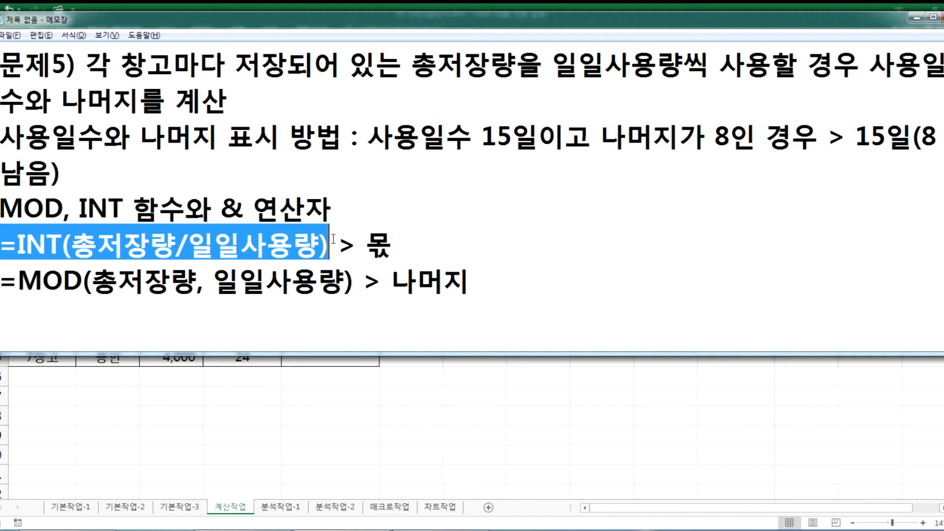
Step: Start a combined line: the pasted INT formula followed by &"일("&
click(114, 326)
key(ctrl+v)
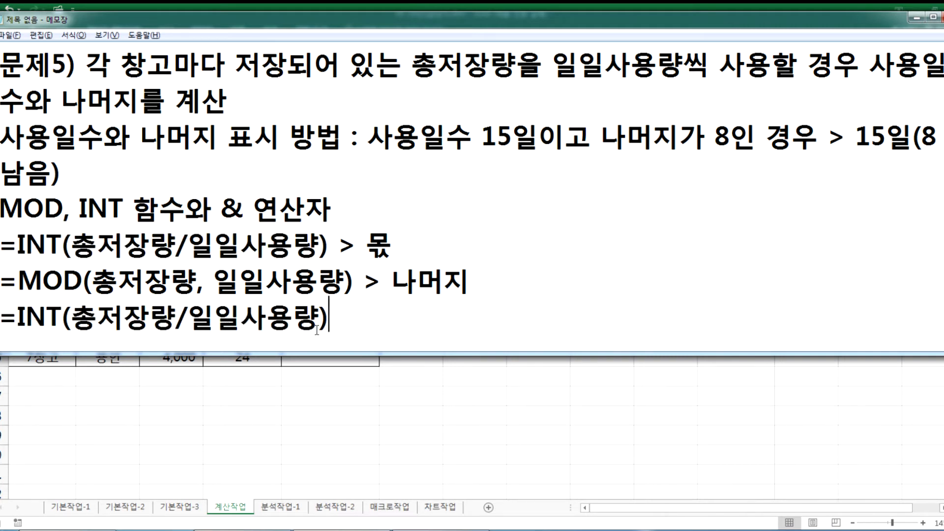
text(&"일)
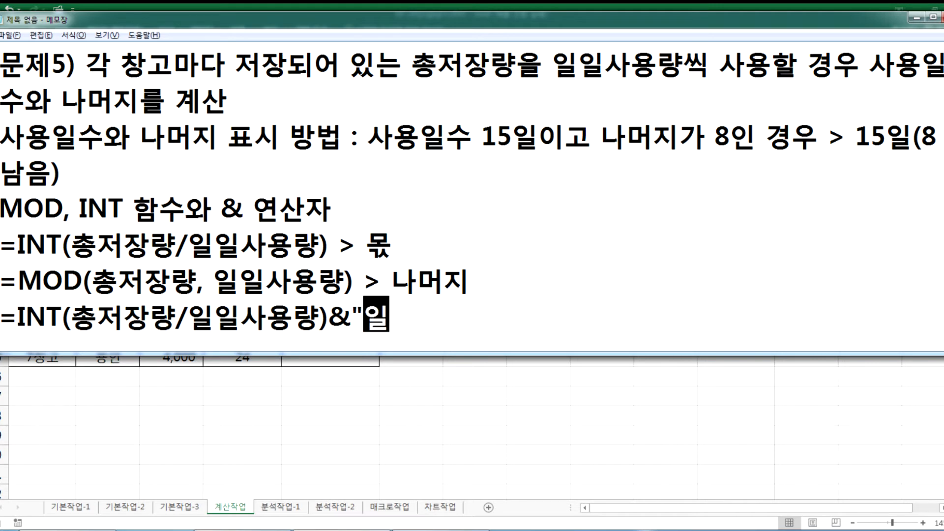
text((")
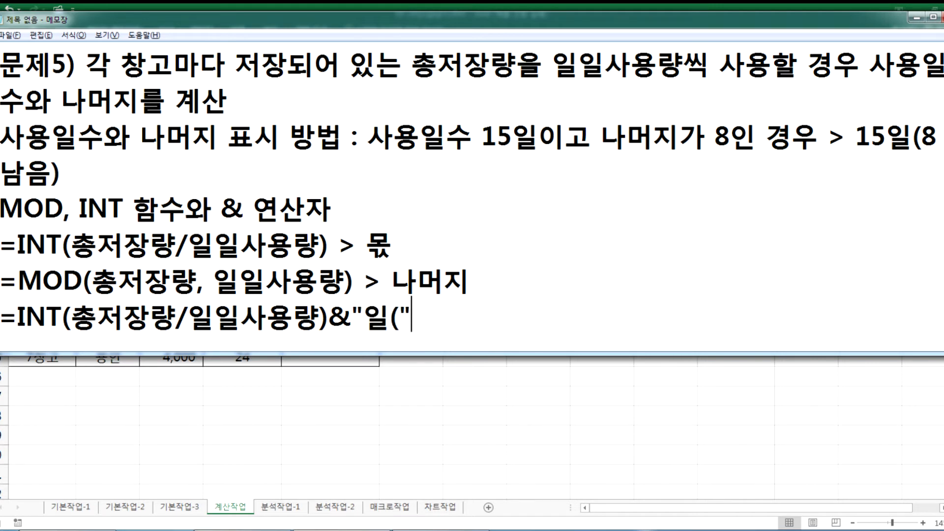
drag(885, 135, 921, 134)
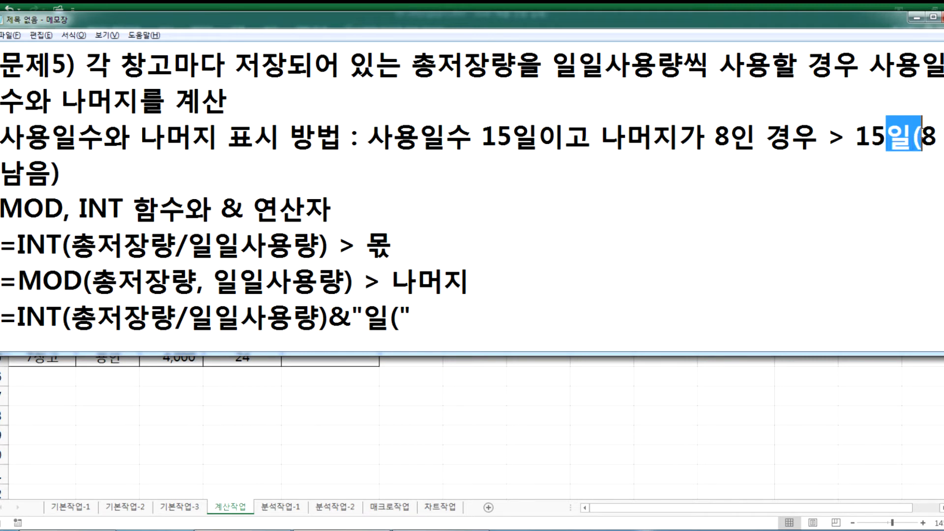
click(486, 322)
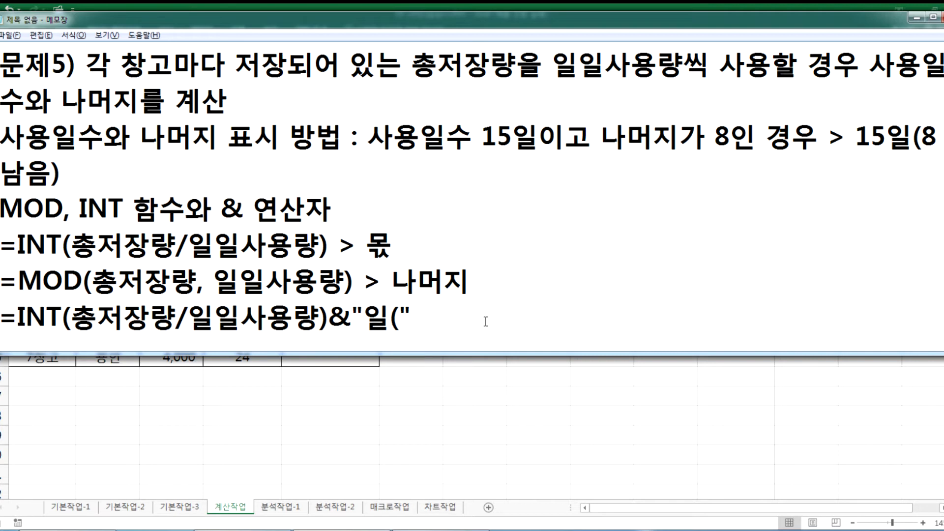
text(&)
Step: Append the MOD(총저장량, 일일사용량) expression after the last &
click(19, 280)
drag(37, 281, 353, 282)
key(ctrl+c)
click(328, 317)
key(Right)
key(Right)
key(Right)
key(Right)
key(Right)
key(Right)
key(ctrl+v)
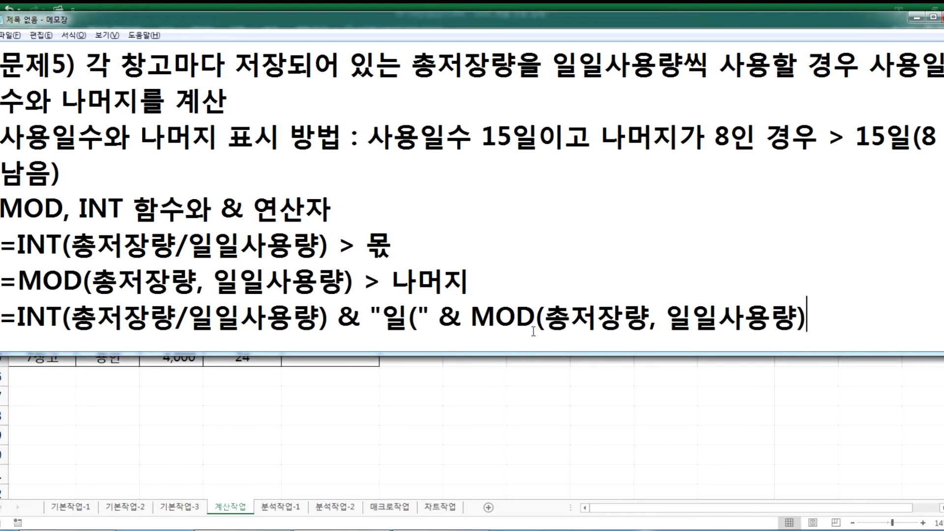
drag(471, 317, 809, 318)
click(817, 318)
Step: Close the combined formula with & "남음)" to match the sample 15일(8남음)
drag(922, 138, 937, 137)
drag(2, 169, 69, 170)
key(ctrl+c)
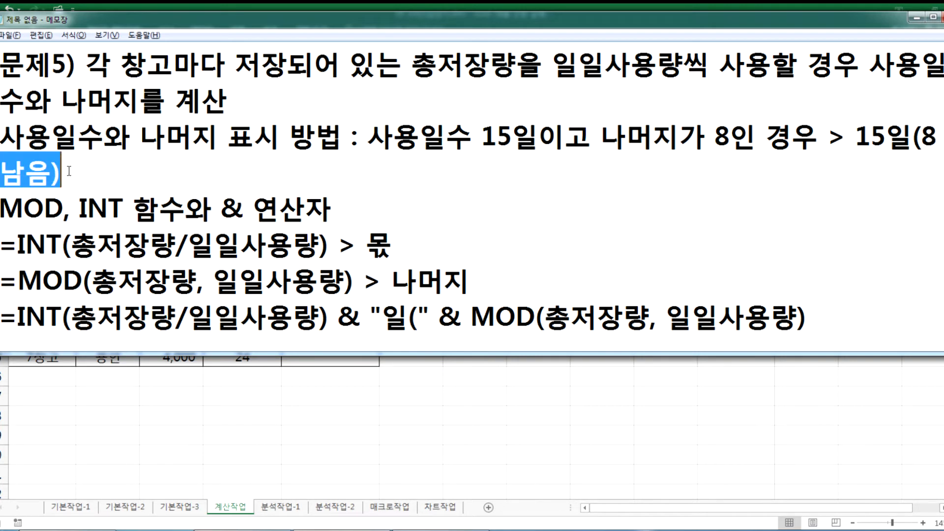
click(844, 318)
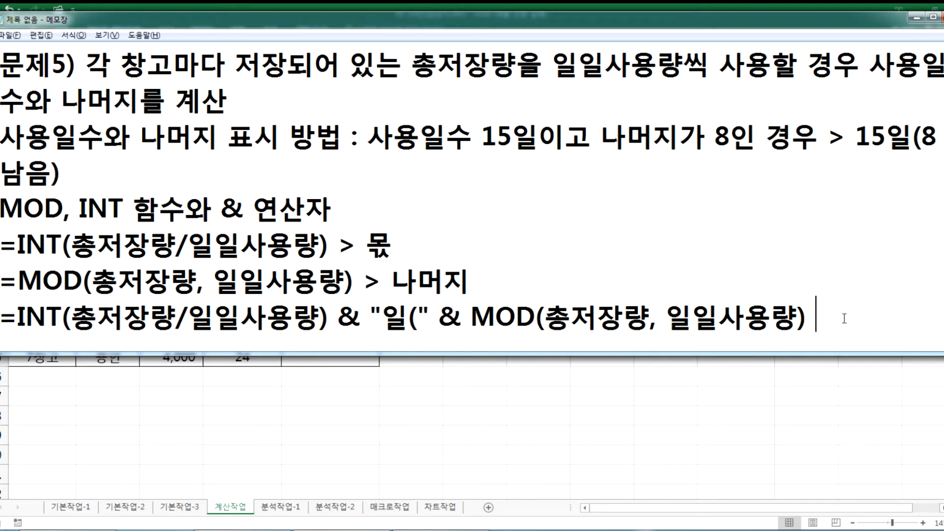
text(& ")
key(ctrl+v)
text(")
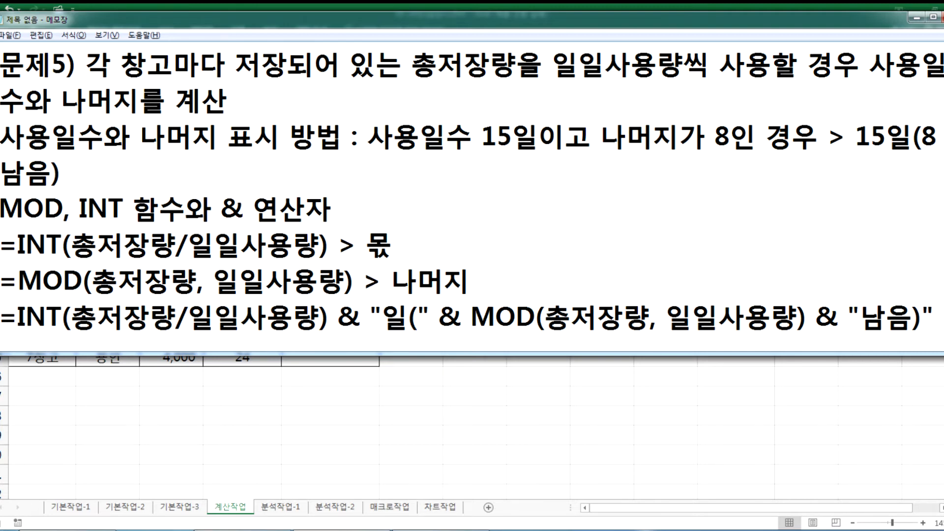
key(Return)
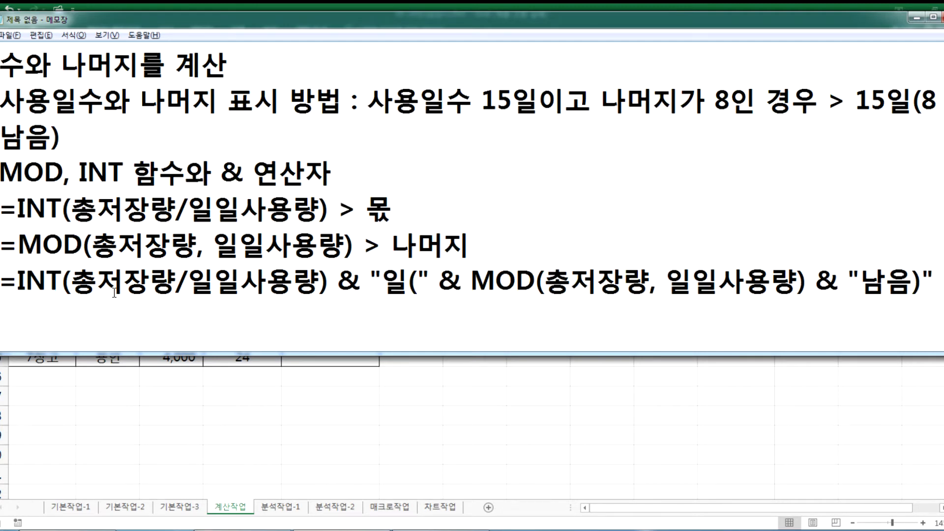
key(alt+Tab)
Step: Check the INT result in G29 and begin the sample result 208일(8 below the formula
click(471, 245)
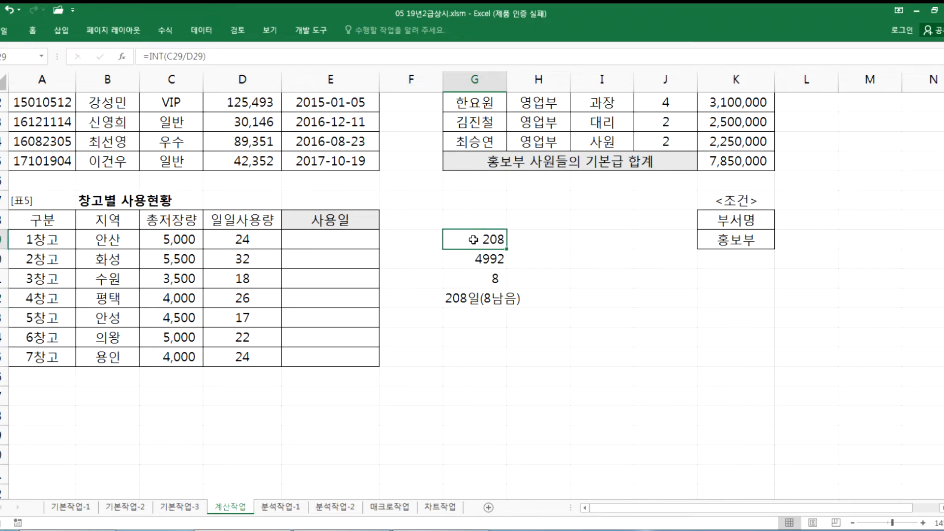
key(alt+Tab)
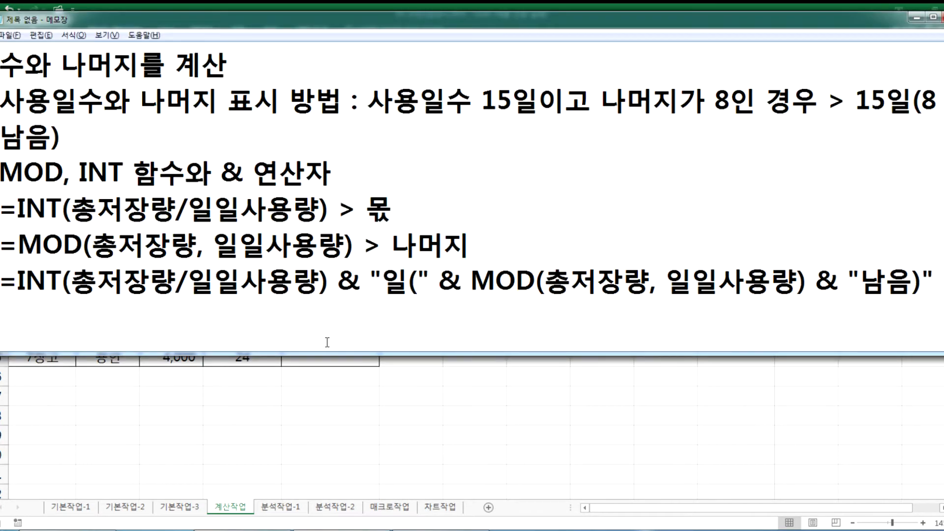
text(208일()
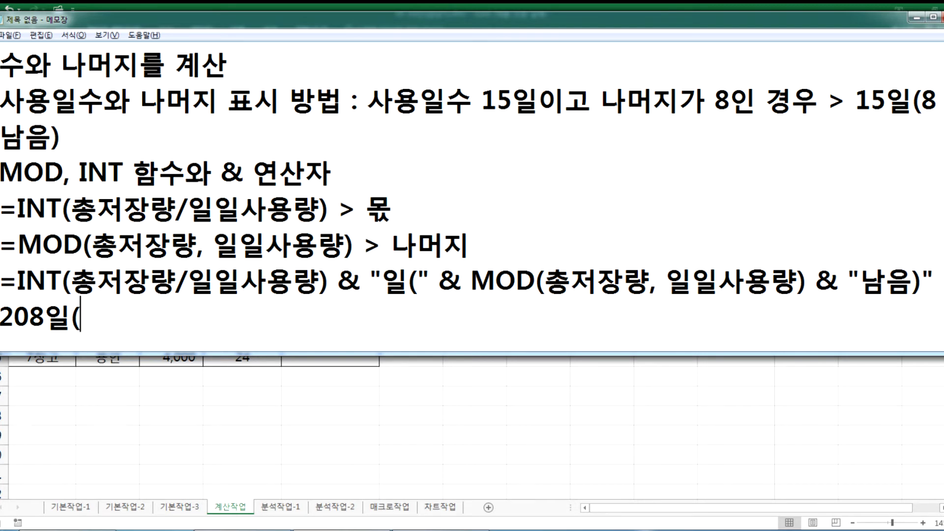
drag(339, 282, 46, 282)
click(388, 281)
drag(389, 280, 421, 280)
key(alt+Tab)
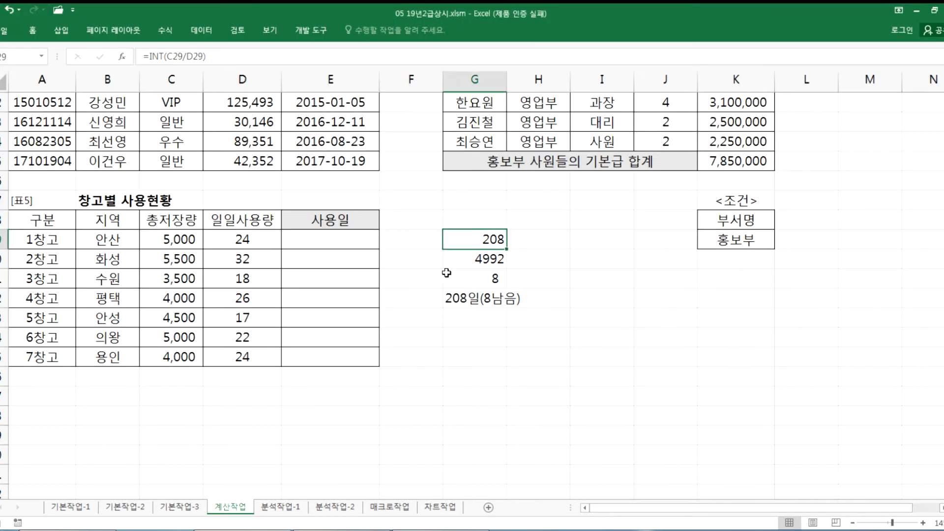
key(alt+Tab)
click(153, 322)
text(8일(8)
Step: Correct the formula's closing 남음) and complete the sample result 208일(8남음)
drag(859, 280, 922, 280)
text(남으ㅁ)
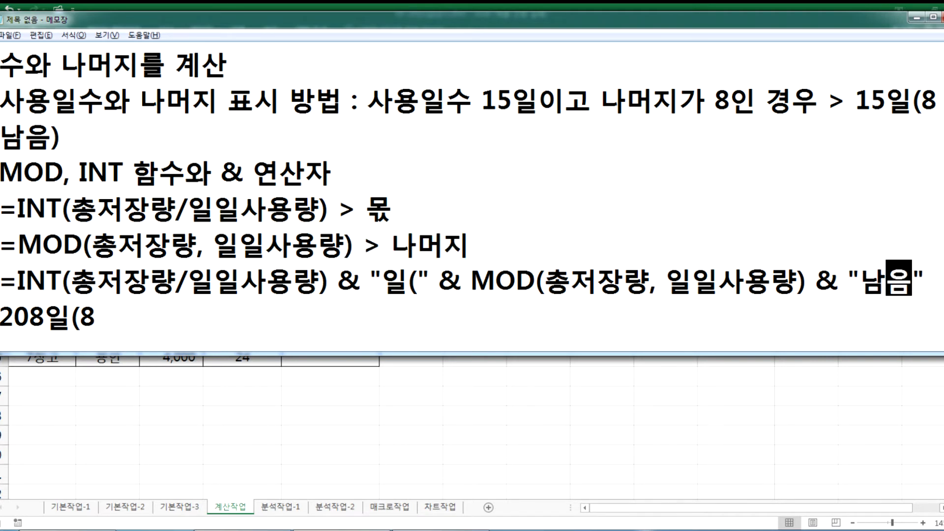
key(ctrl+z)
key(ctrl+z)
key(ctrl+z)
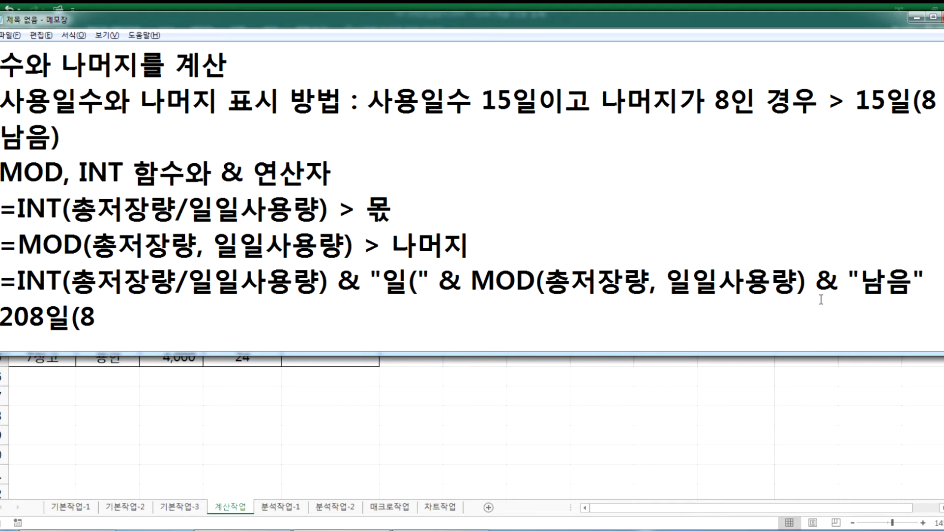
click(867, 288)
click(914, 285)
text())
click(172, 310)
text(남음))
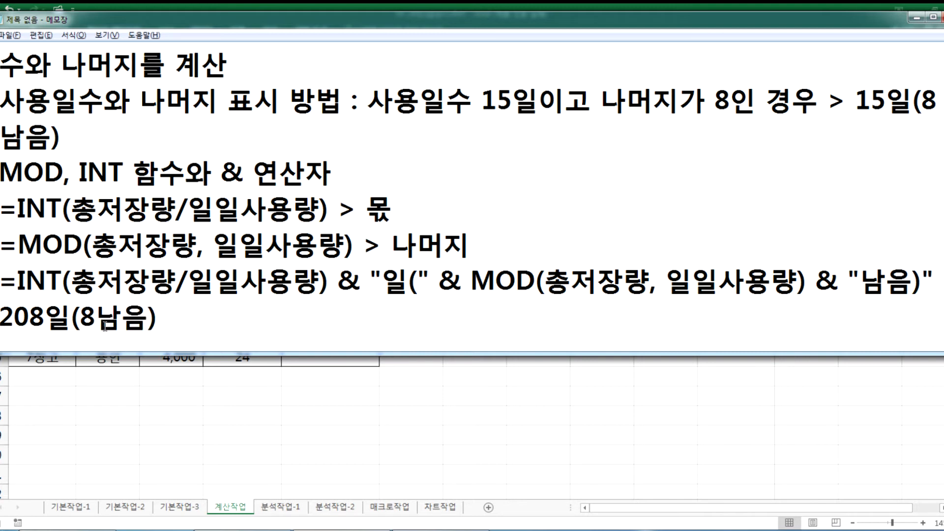
key(Return)
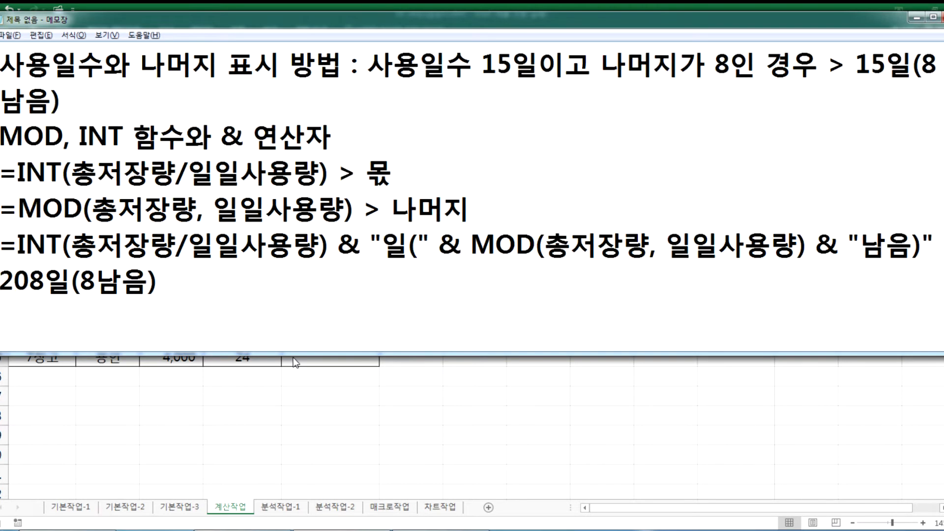
Step: Paste a second copy of the combined formula below and locate the 총저장량 cell
drag(1, 244, 0, 278)
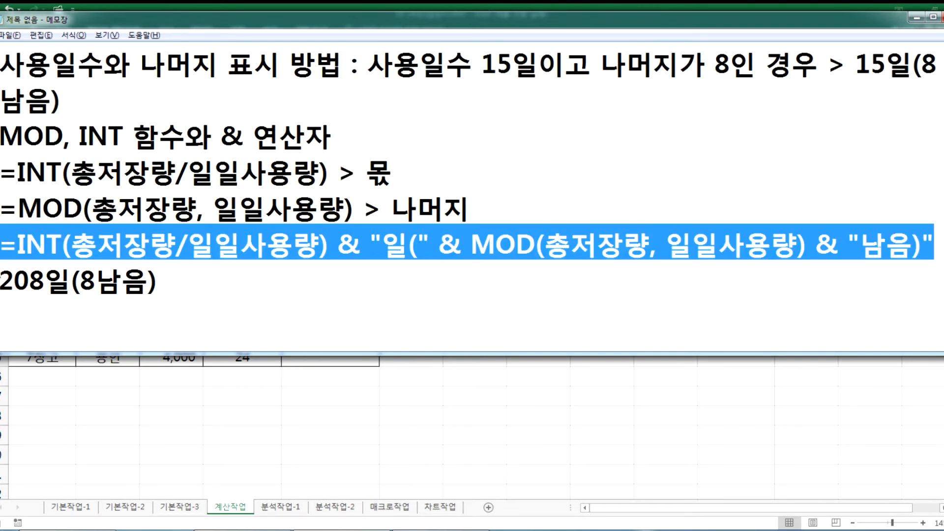
key(ctrl+c)
click(9, 314)
key(ctrl+v)
key(alt+Tab)
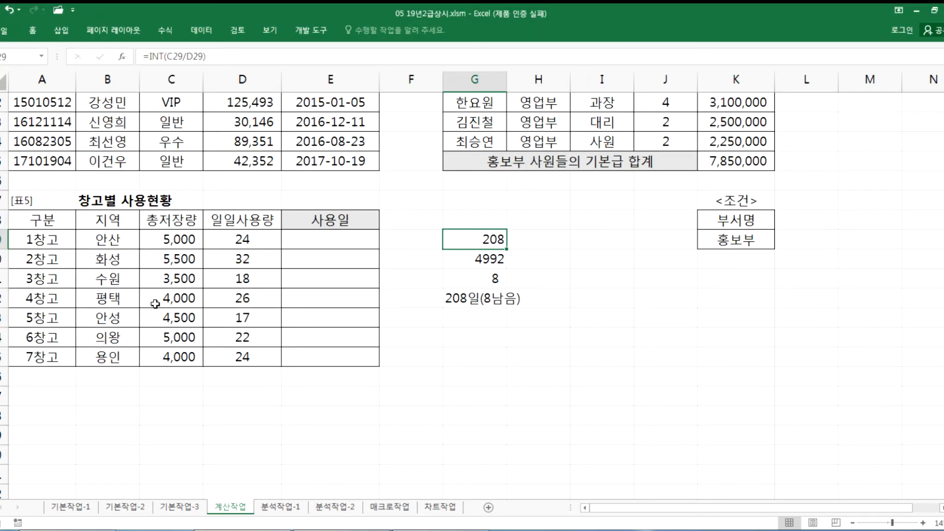
click(169, 241)
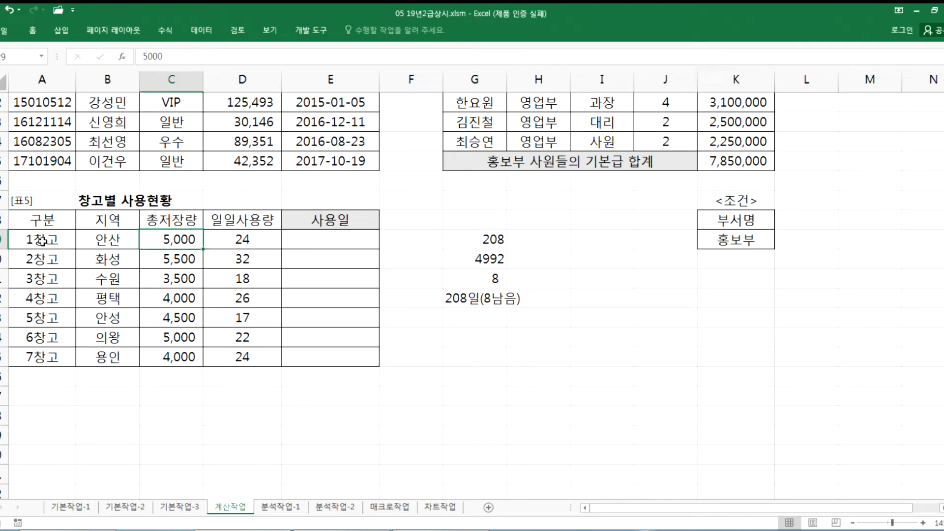
key(alt+Tab)
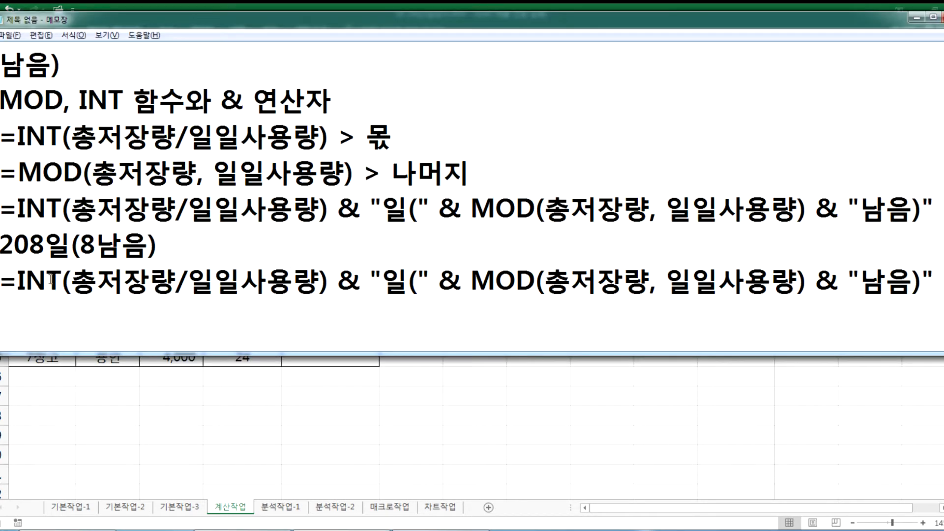
Step: Replace 총저장량 with C29 and 일일사용량 with D29 in both INT and MOD, then select the line
drag(70, 281, 178, 281)
text(C)
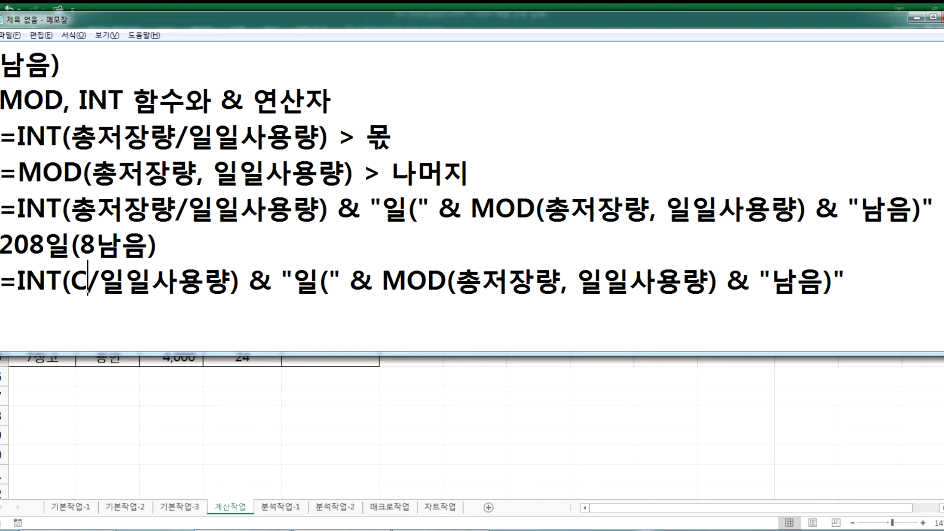
text(29)
drag(130, 281, 263, 281)
text(D29)
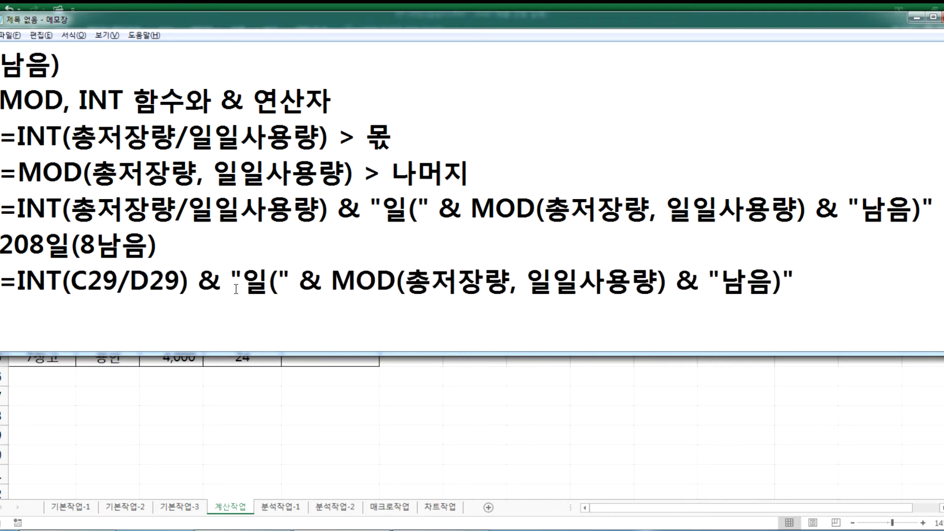
drag(407, 281, 504, 282)
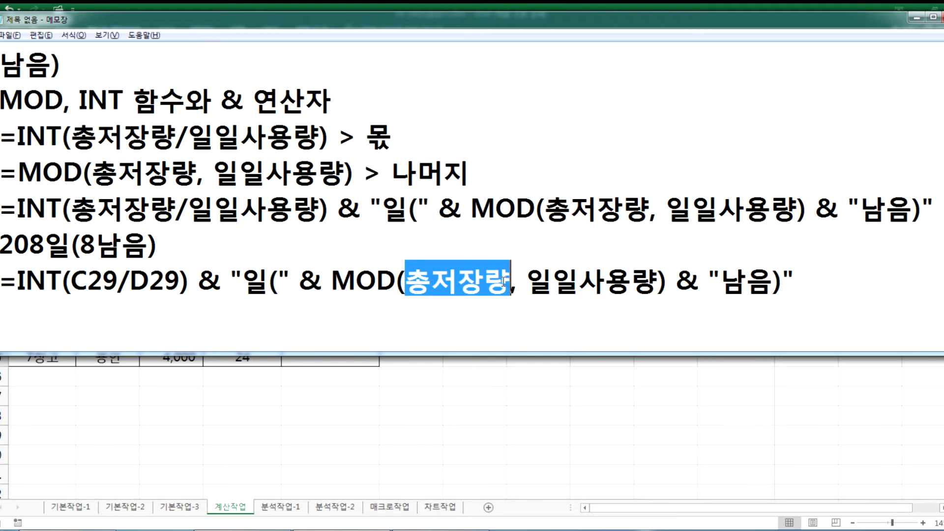
text(C29)
drag(479, 279, 608, 280)
text(D29)
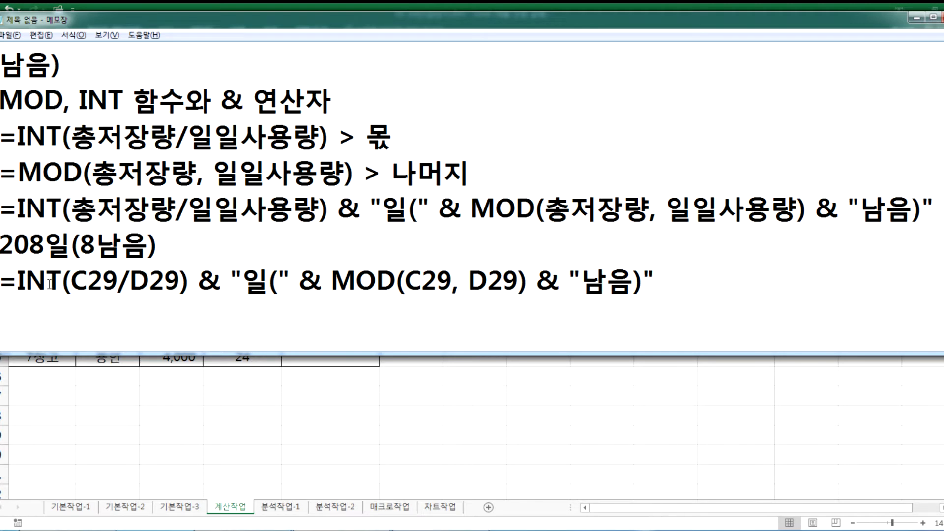
drag(3, 283, 26, 283)
drag(91, 288, 655, 283)
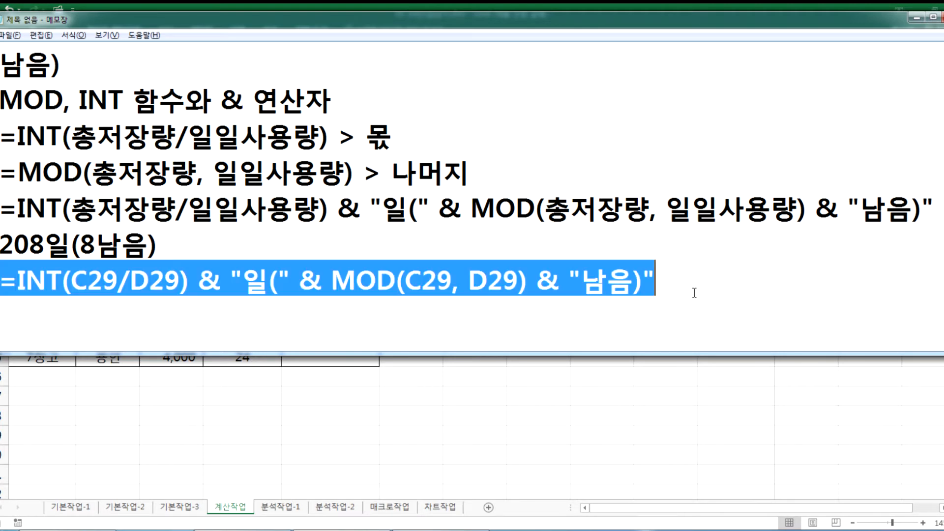
key(alt+Tab)
Step: Paste the formula into E29 and fill it down to E35, showing 208일(8남음) through 166일(16남음)
key(F2)
key(ctrl+v)
key(ctrl+Return)
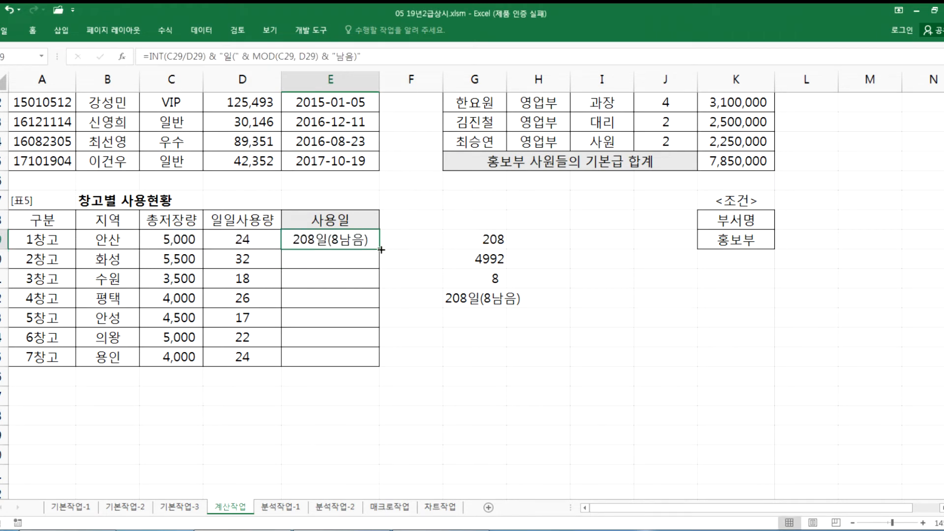
double_click(379, 253)
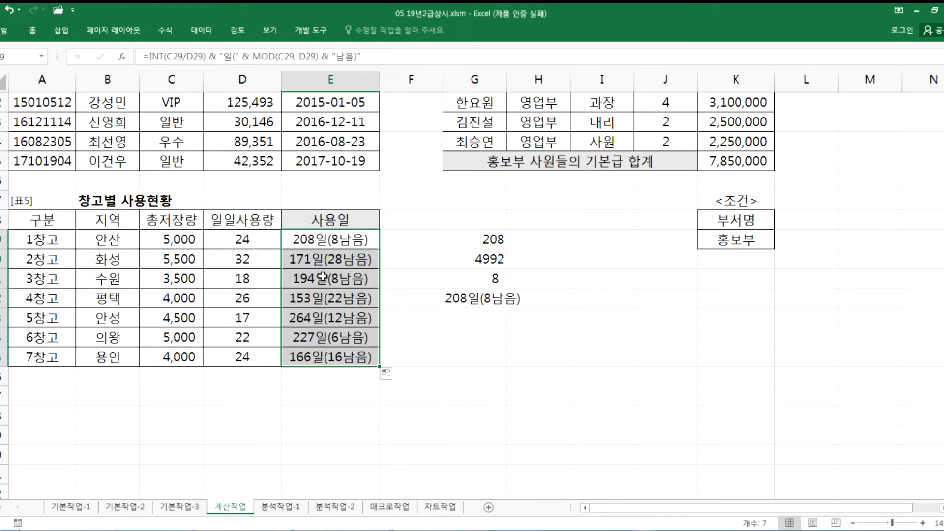
click(308, 380)
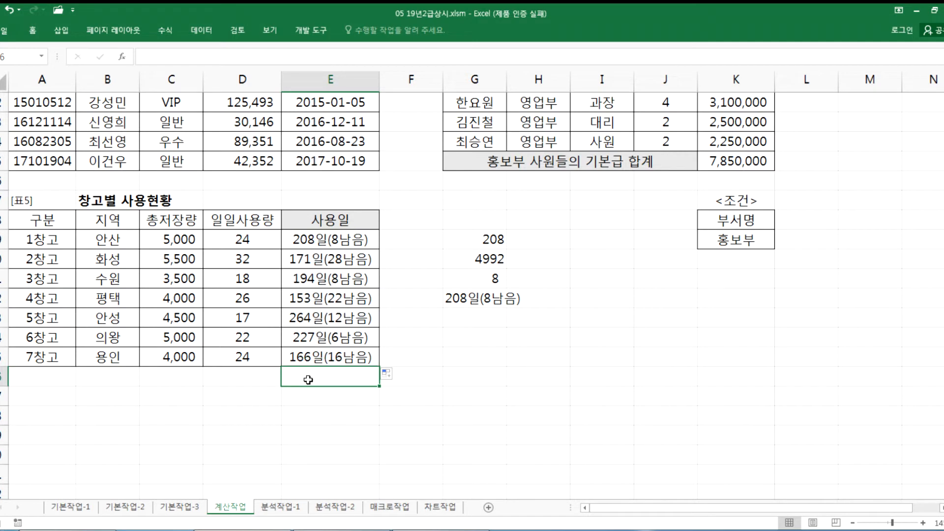
click(310, 273)
click(309, 238)
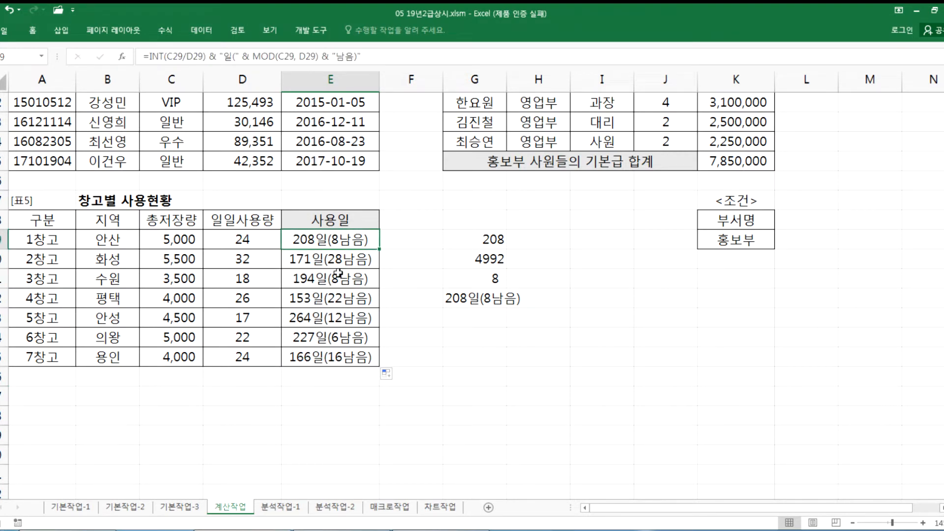
key(alt+Tab)
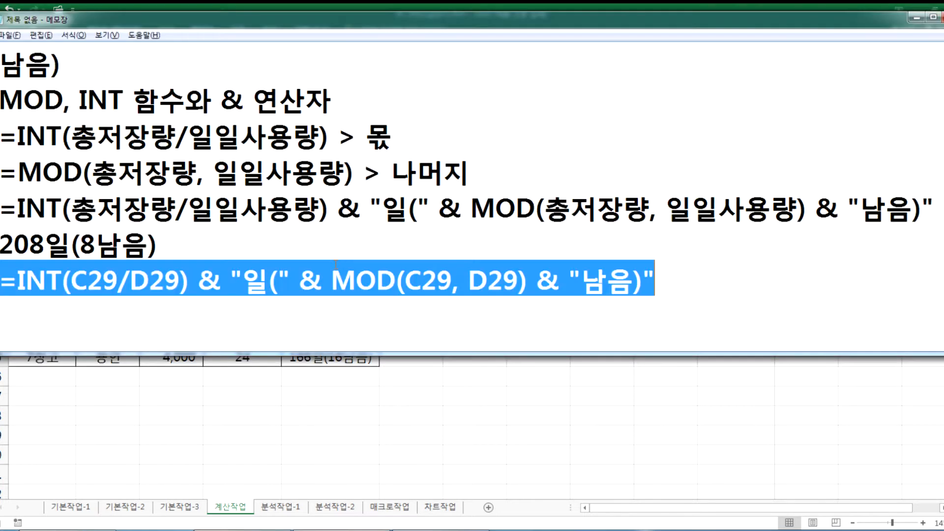
click(90, 320)
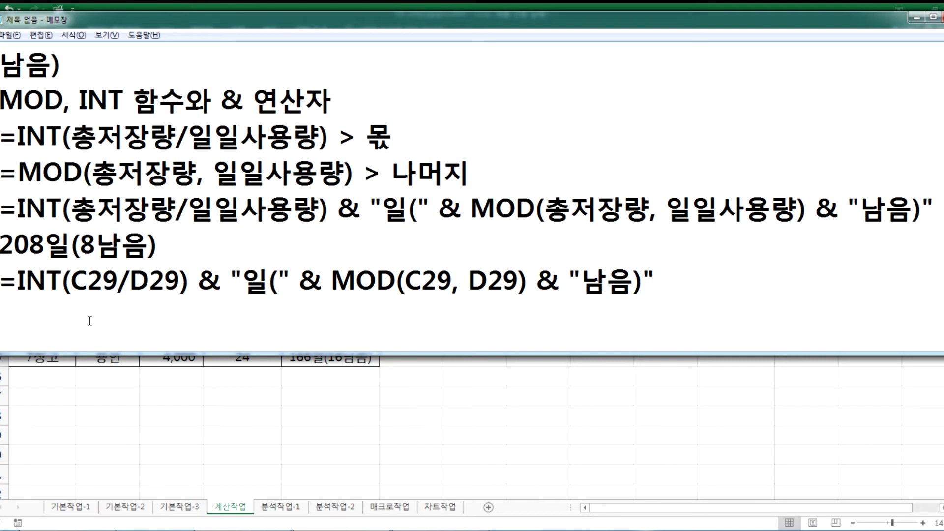
drag(198, 282, 220, 284)
click(191, 317)
Step: Switch to the 분석작업-1 sheet and pin the ribbon open
click(185, 397)
click(280, 507)
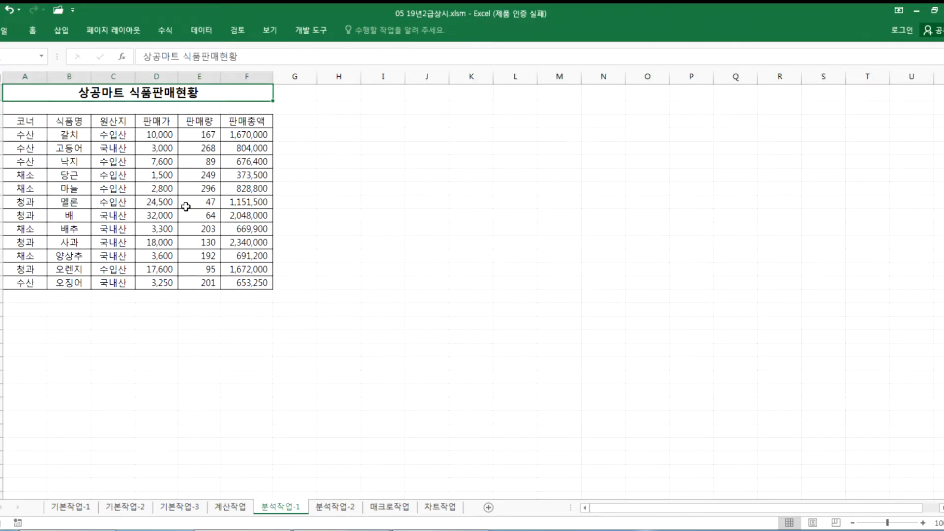
double_click(32, 30)
scroll(119, 201, up, 3)
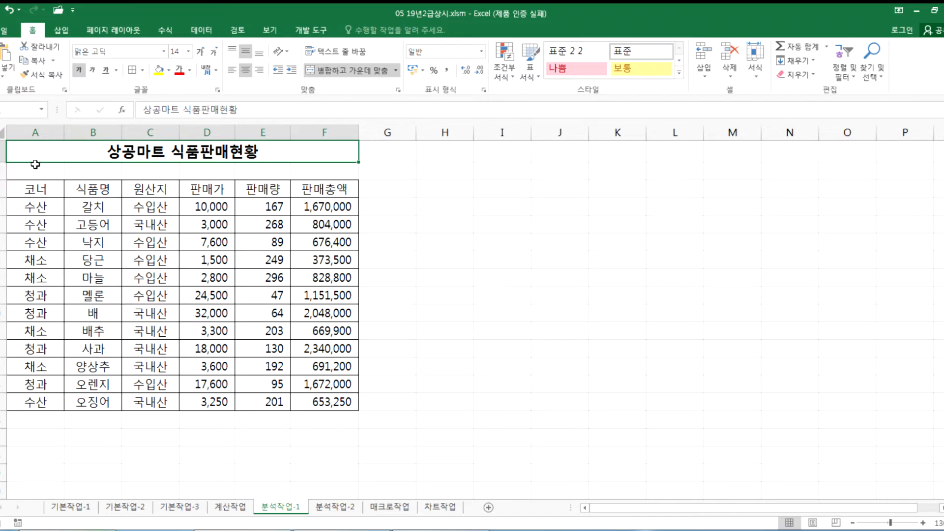
Step: Try opening 05 19년2급상시.xlsm, declining to reopen it since it is already open
click(6, 30)
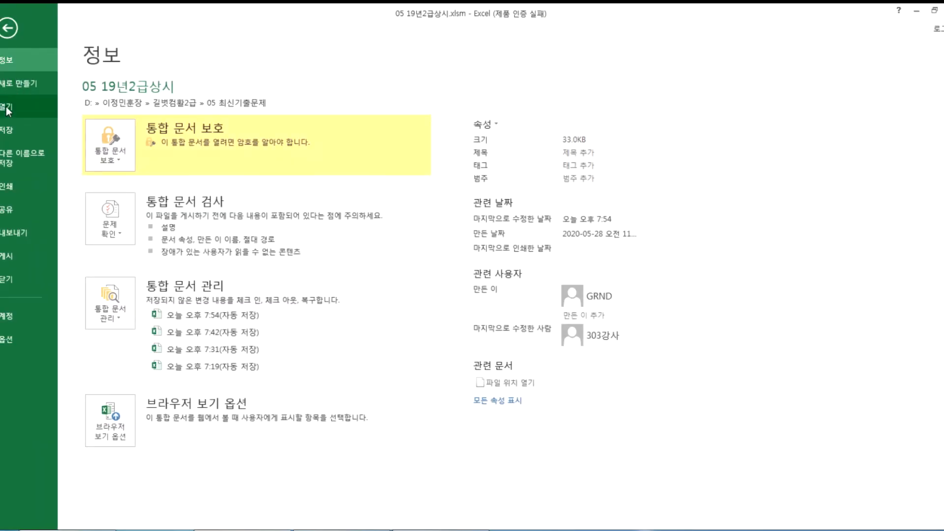
click(24, 108)
click(104, 235)
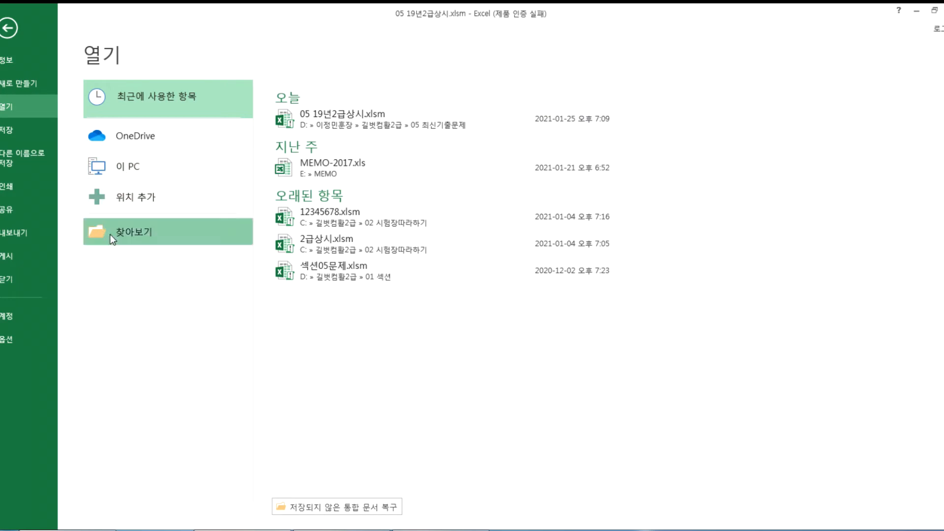
double_click(163, 203)
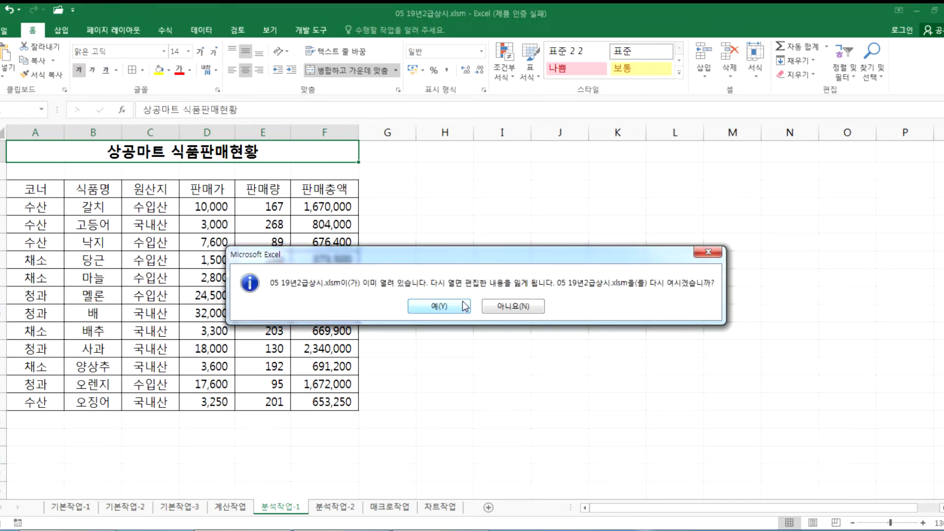
click(506, 307)
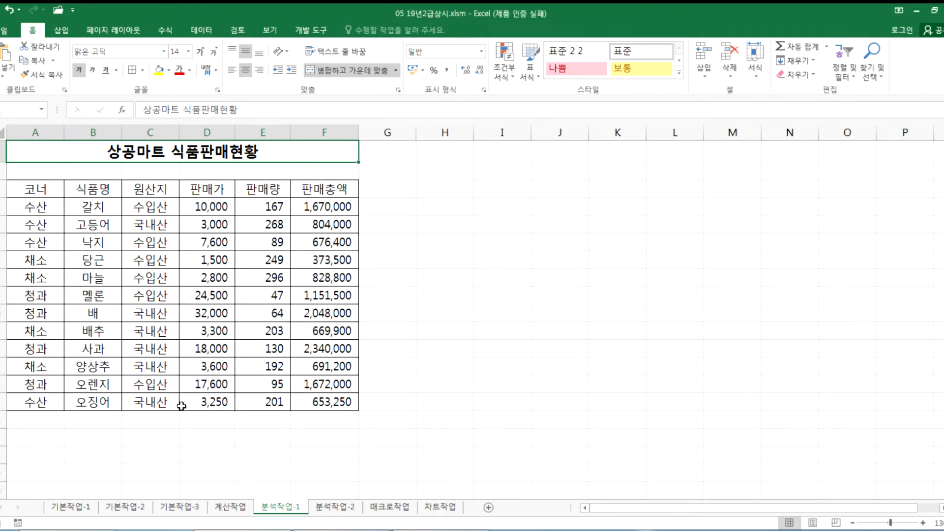
Step: Open 05 19년2급상시(정답).xlsm from the 05 최신기출문제 folder
click(4, 33)
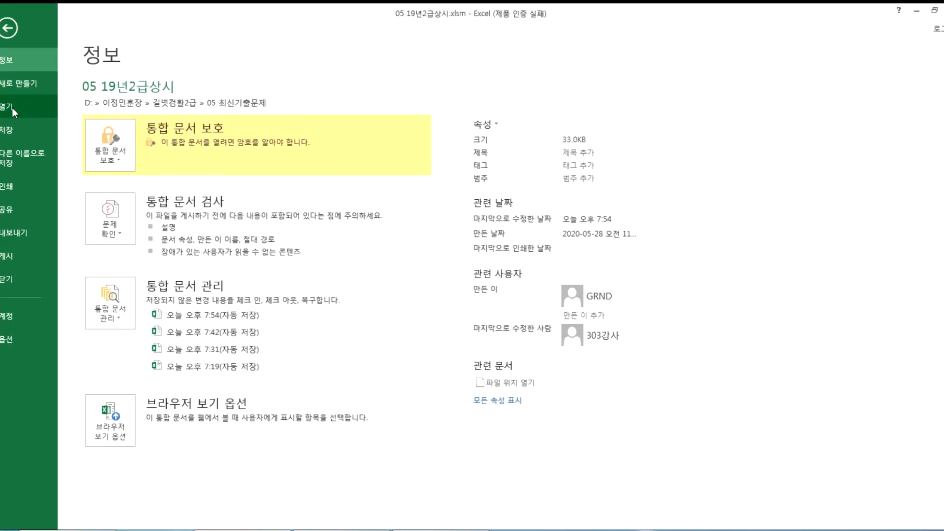
click(13, 108)
click(152, 235)
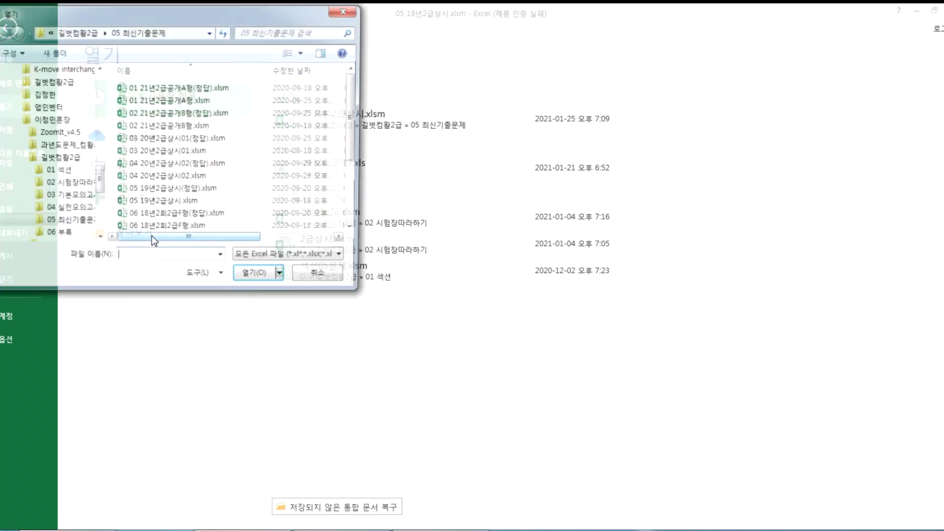
click(197, 190)
click(258, 277)
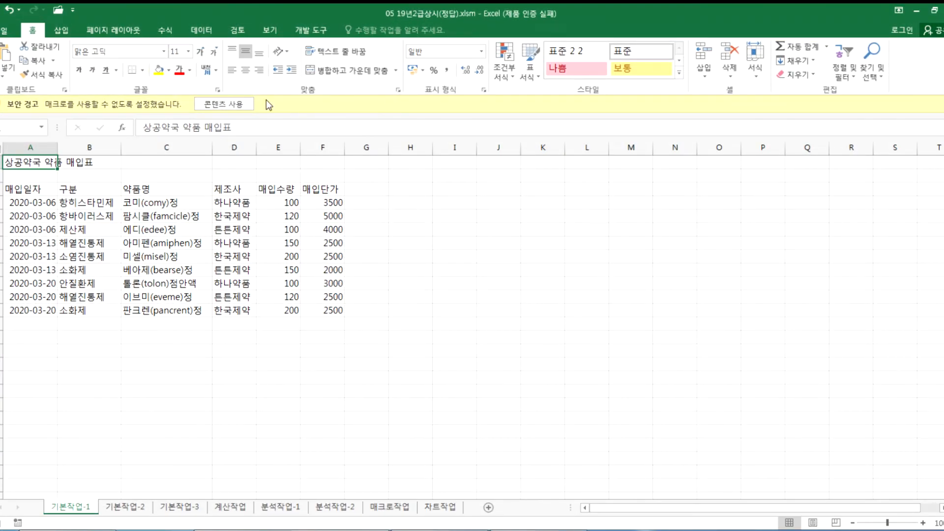
Step: Enable content, show the 분석작업-1 sheet, and snap the answer window to the right half
click(232, 103)
click(281, 507)
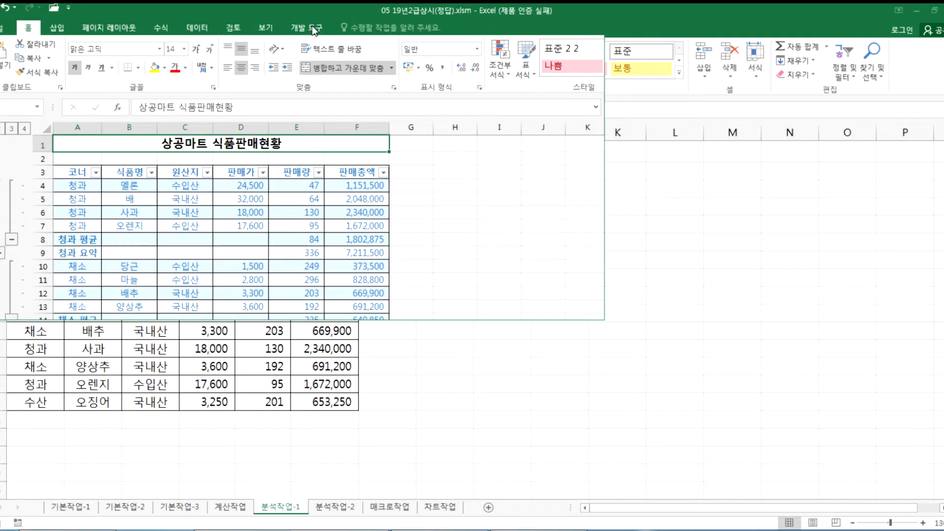
drag(313, 31, 628, 54)
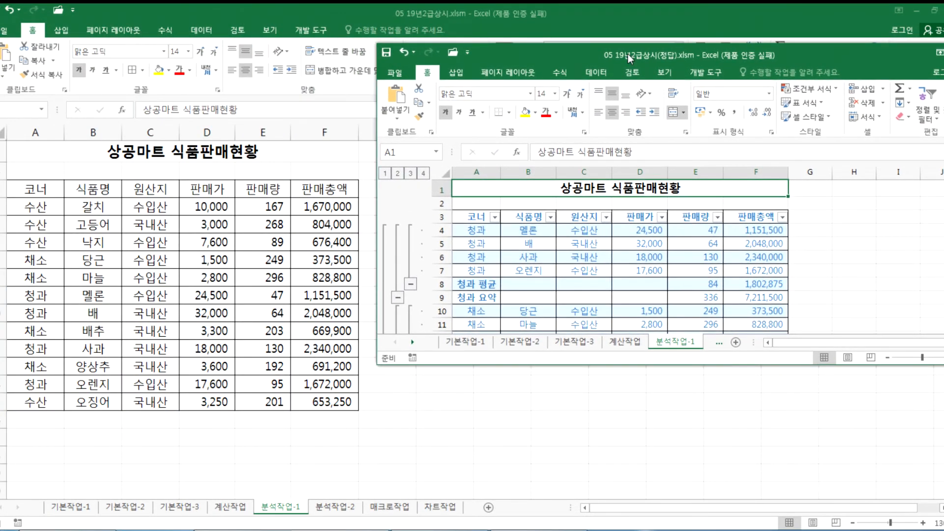
key(super+Right)
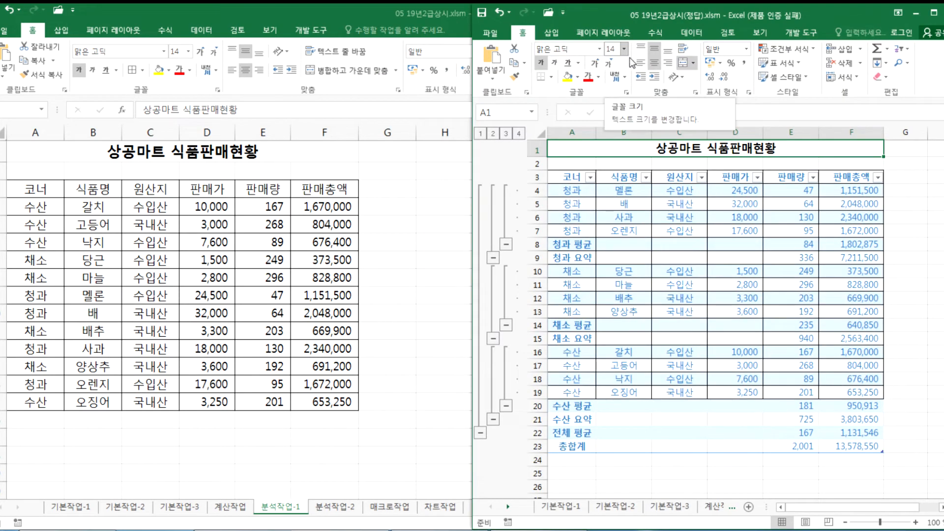
Step: Inspect the answer table's A4, 청과 평균 and 요약 rows, and the subtotal formula in E9
click(617, 186)
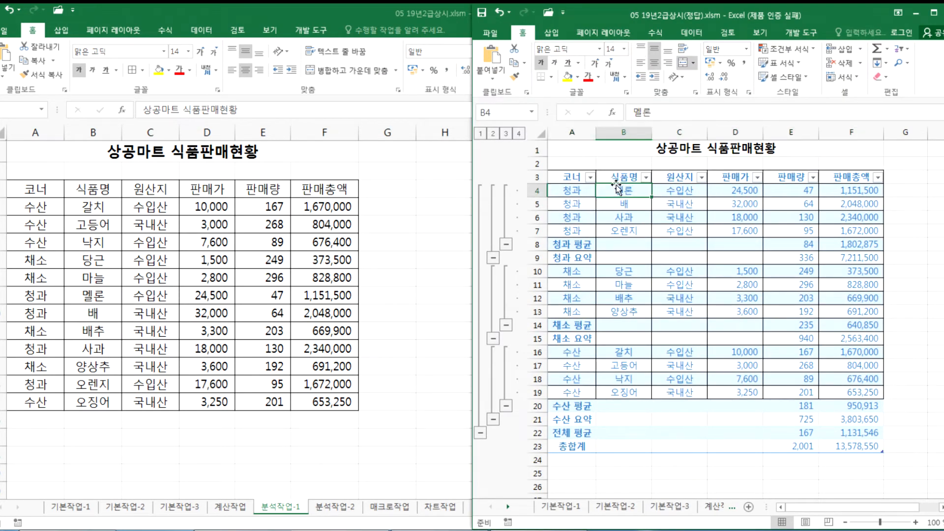
click(579, 191)
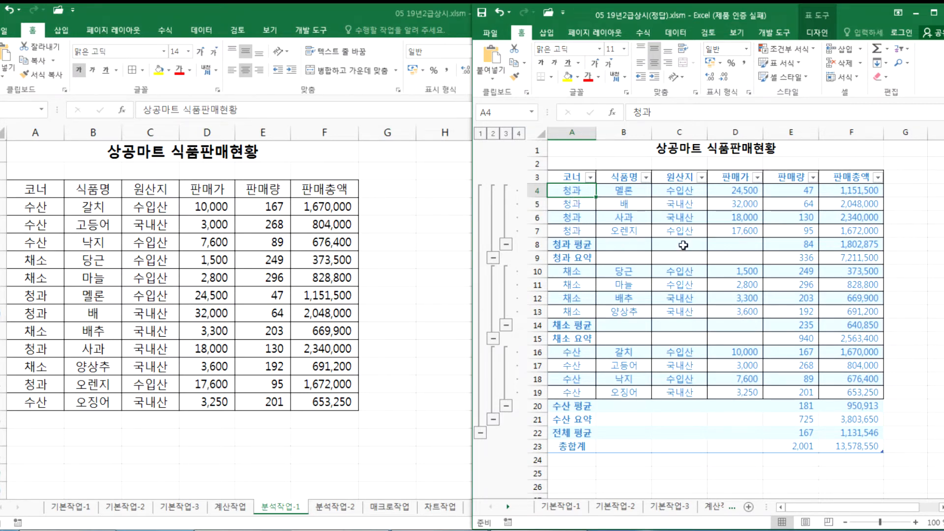
click(573, 259)
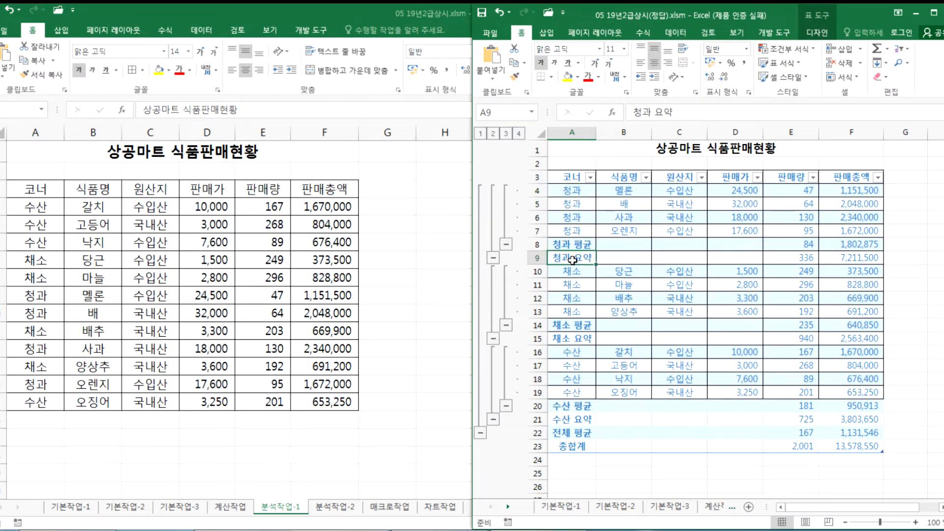
click(580, 243)
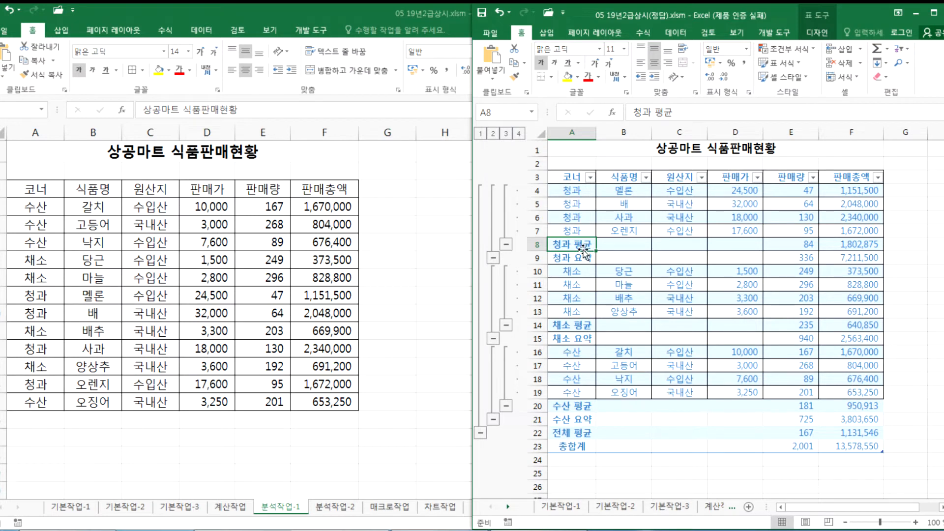
click(802, 258)
Step: Inspect the answer's 청과 average and sum subtotals and column A, then return to the practice workbook
drag(826, 258, 861, 244)
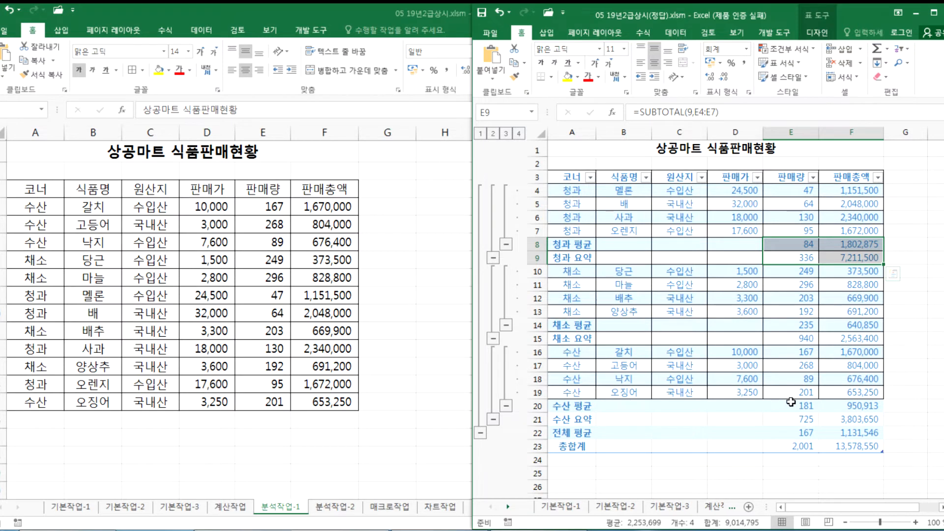
click(680, 233)
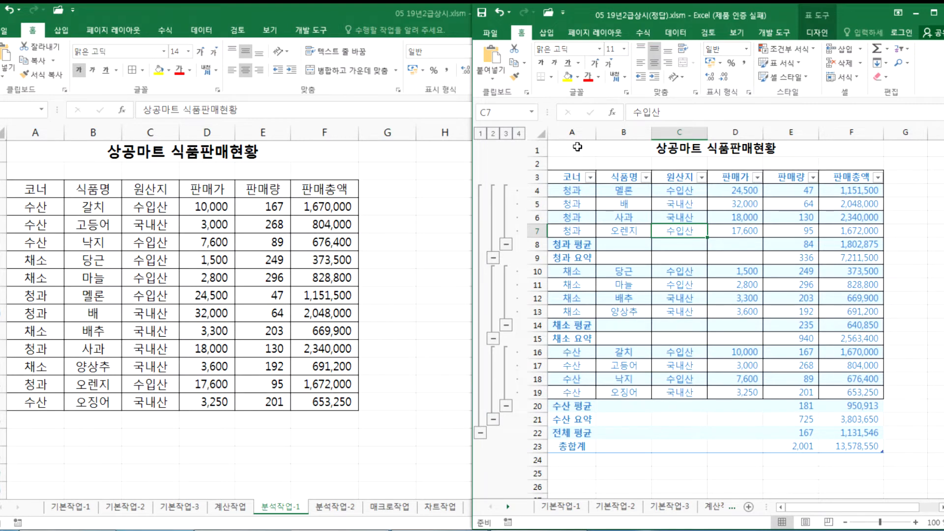
click(578, 129)
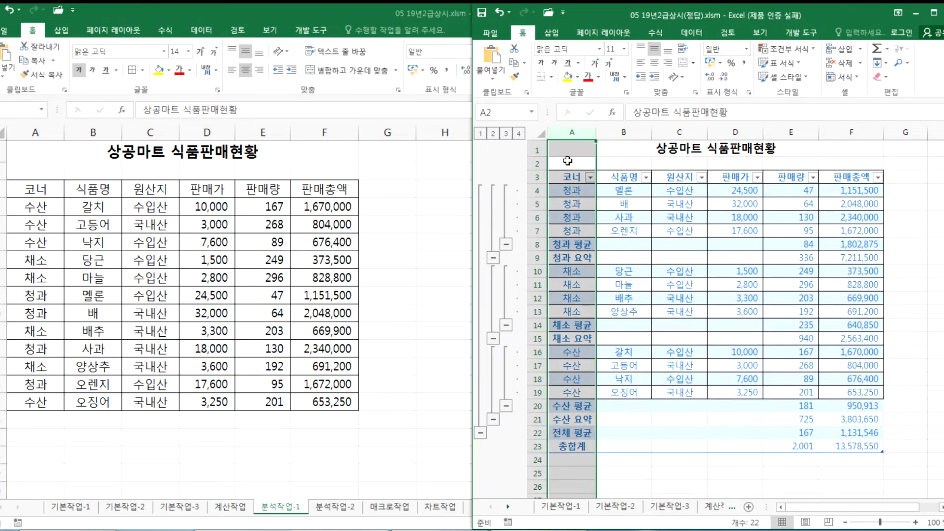
click(569, 200)
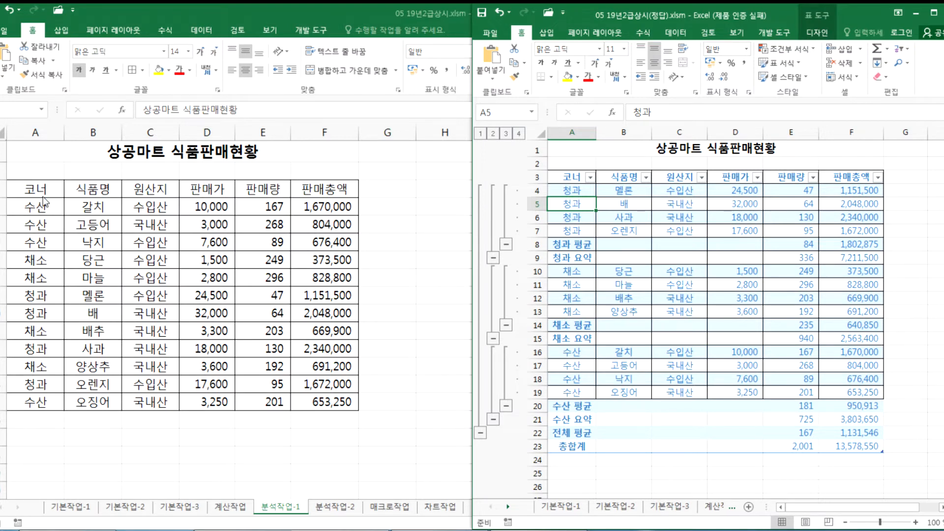
click(42, 198)
Step: Sort the practice table by 코너 descending (청과, 채소, 수산) and open Subtotal
click(31, 132)
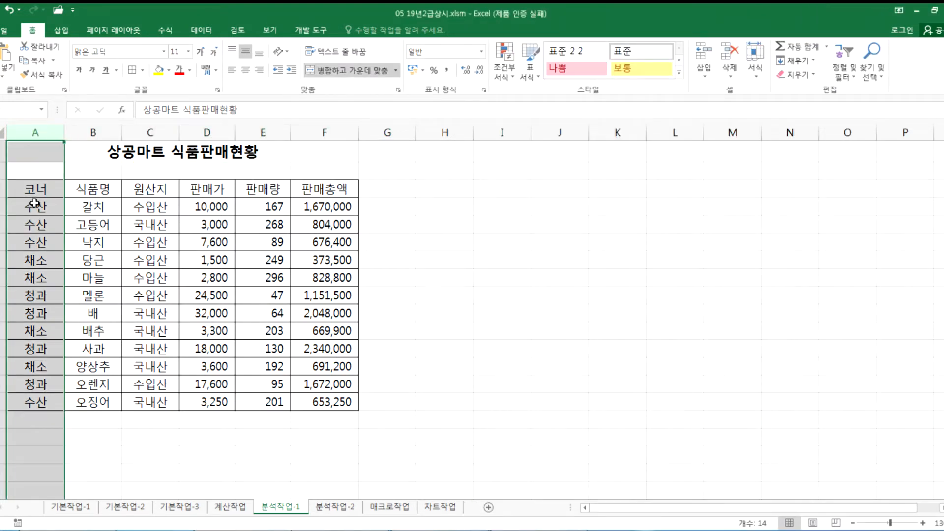
click(34, 224)
click(209, 31)
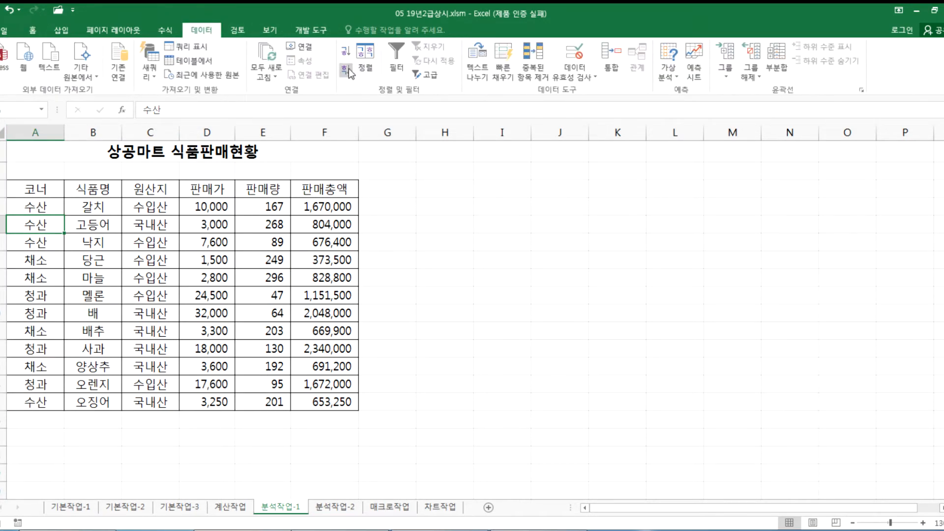
click(346, 69)
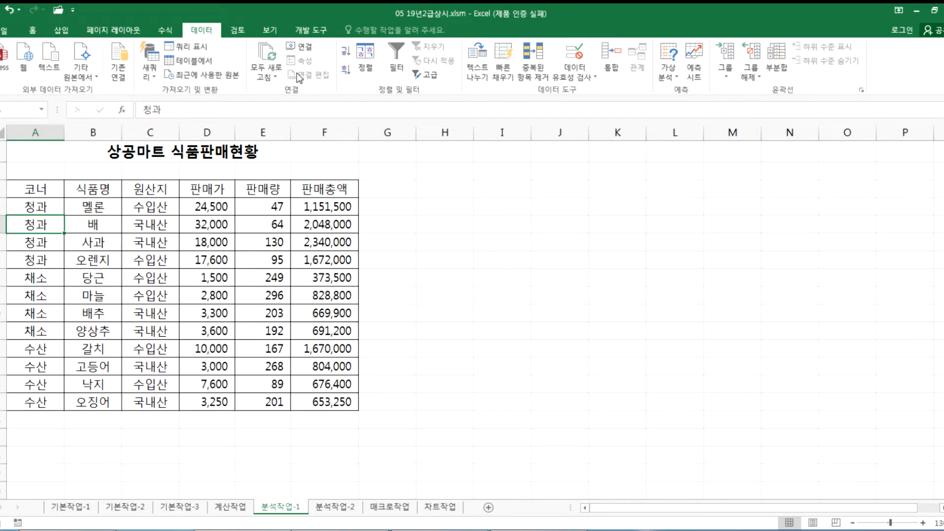
click(782, 68)
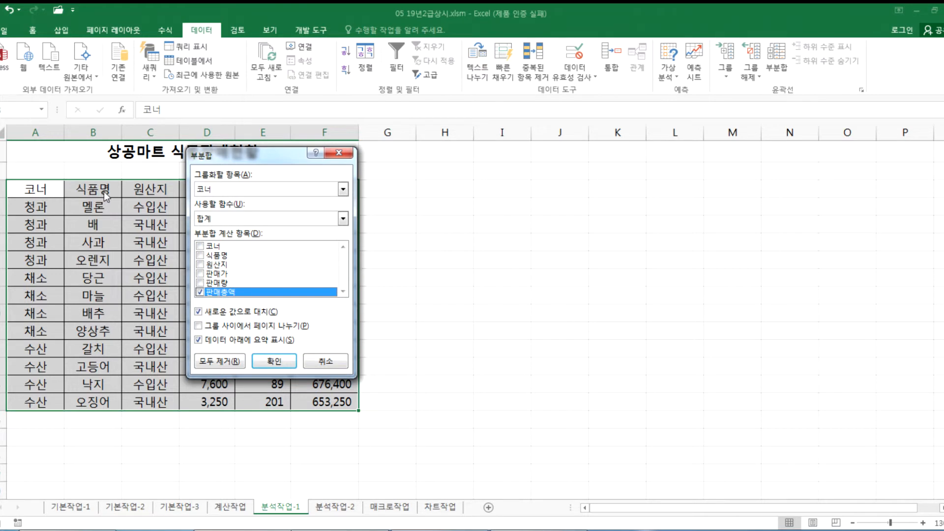
Step: Subtotal by 코너 using 합계 on 판매량 and 판매총액, then reopen the Subtotal dialog
click(247, 189)
click(234, 199)
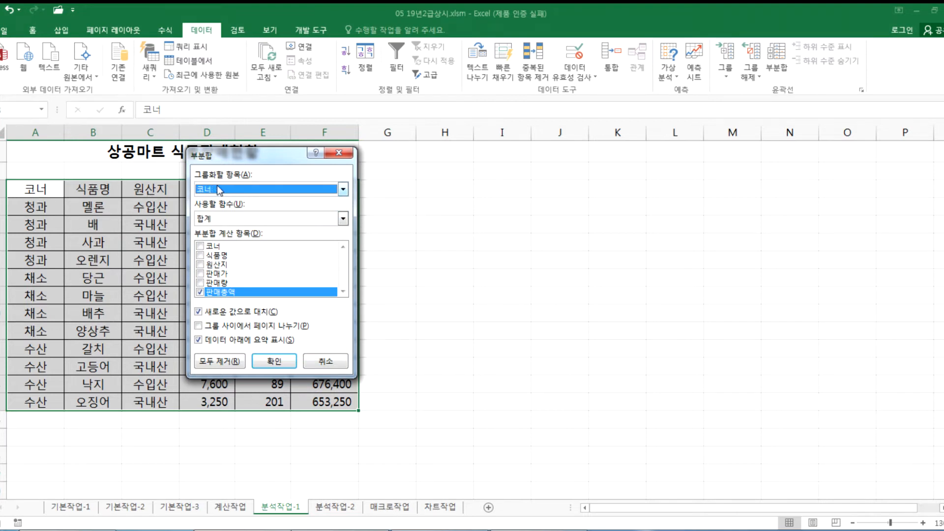
drag(255, 156, 467, 105)
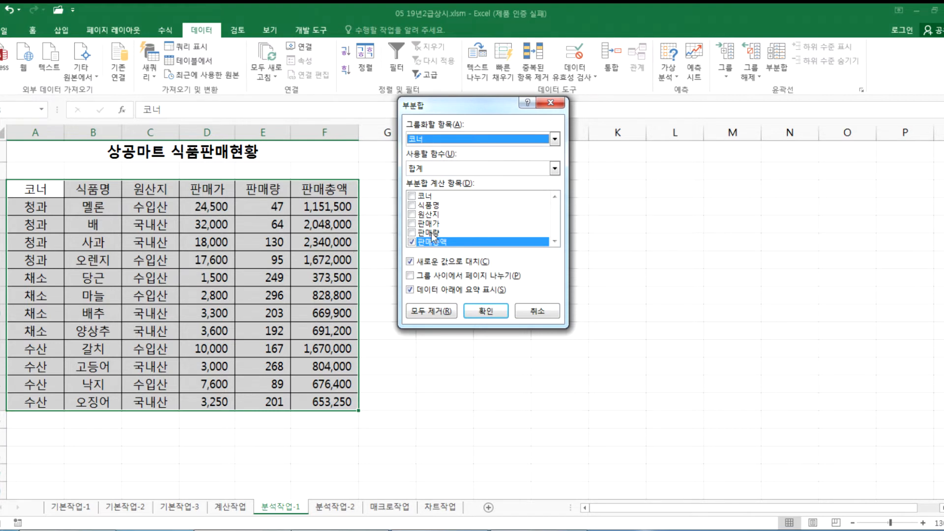
click(412, 233)
click(441, 242)
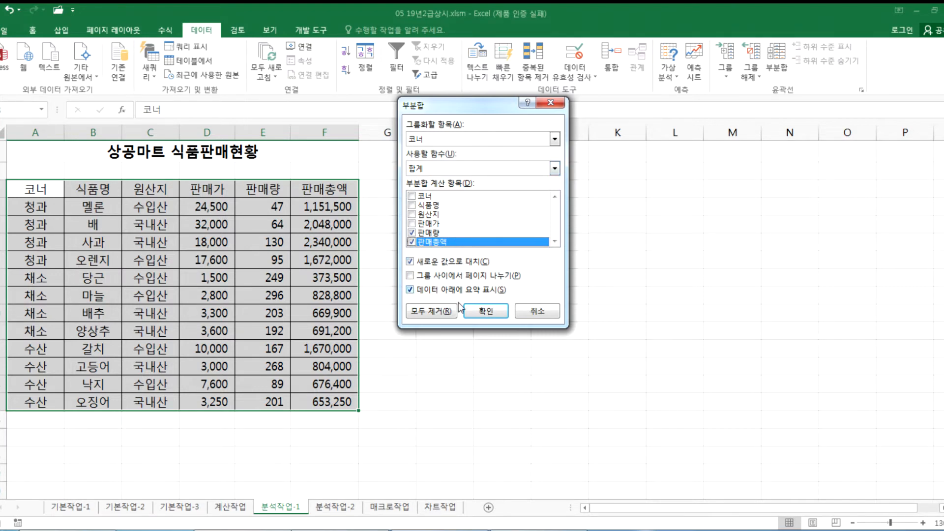
click(486, 311)
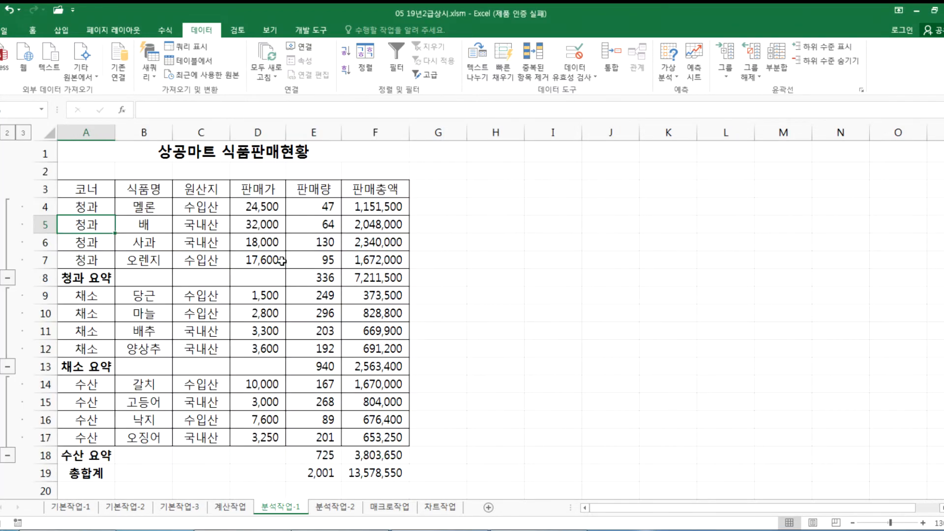
click(769, 60)
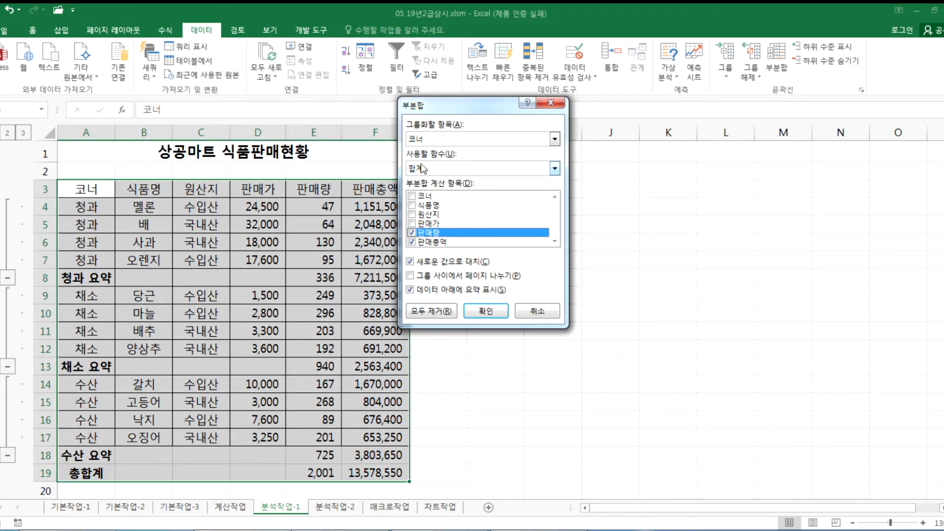
Step: Add average subtotals per 코너 while keeping the existing sum subtotals
click(423, 169)
click(415, 199)
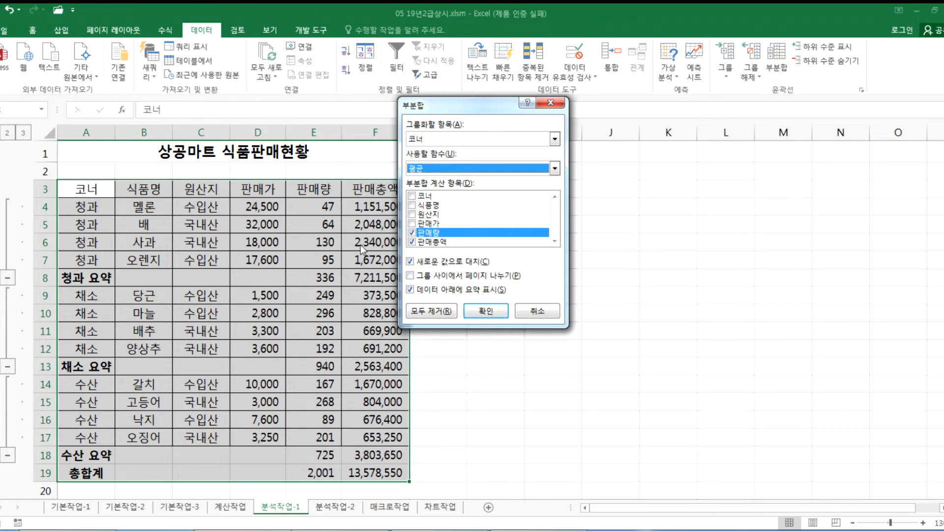
click(410, 264)
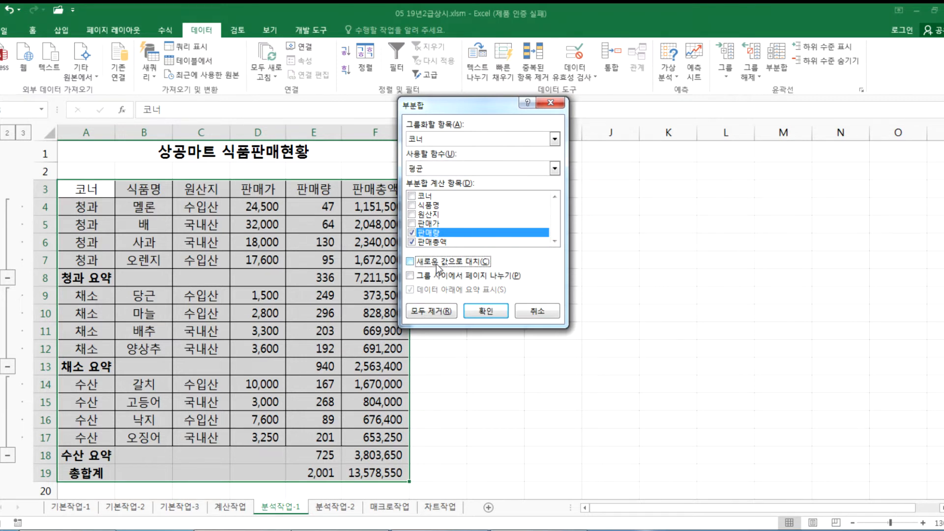
click(489, 313)
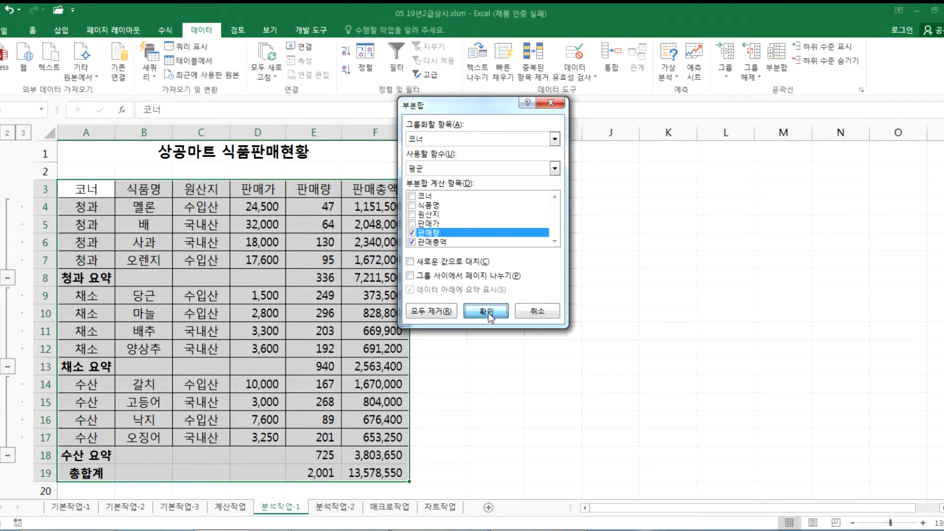
Step: Review the subtotalled sheet, then bring 05 19년2급상시(정답).xlsm up beside it
scroll(320, 236, down, 3)
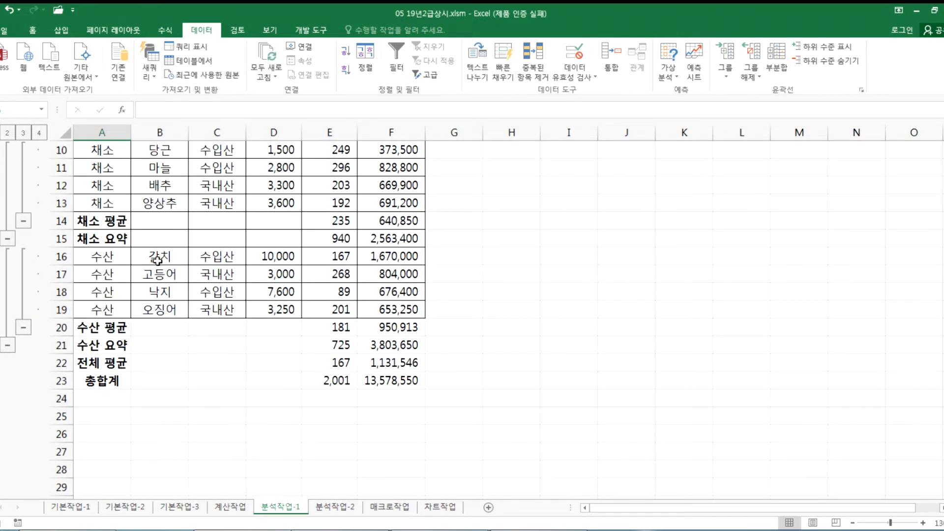
scroll(157, 259, up, 1)
scroll(157, 259, up, 2)
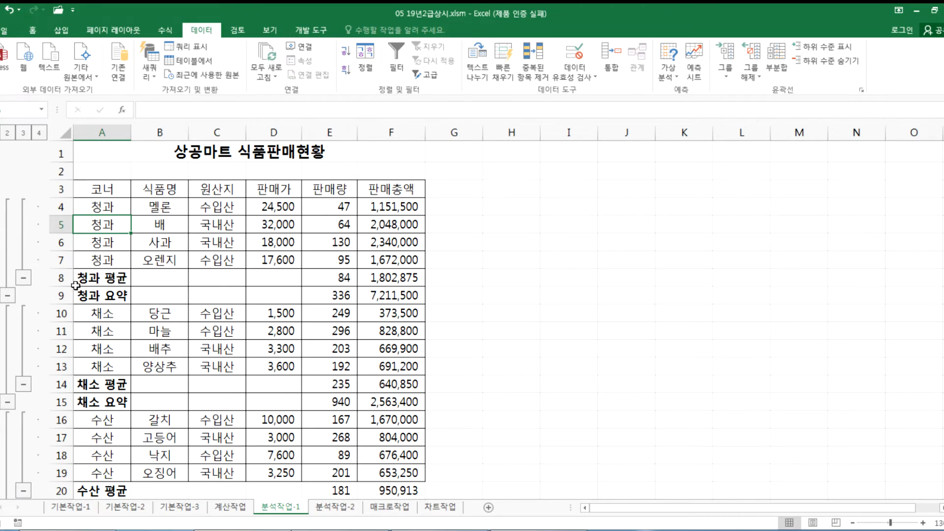
scroll(89, 323, down, 2)
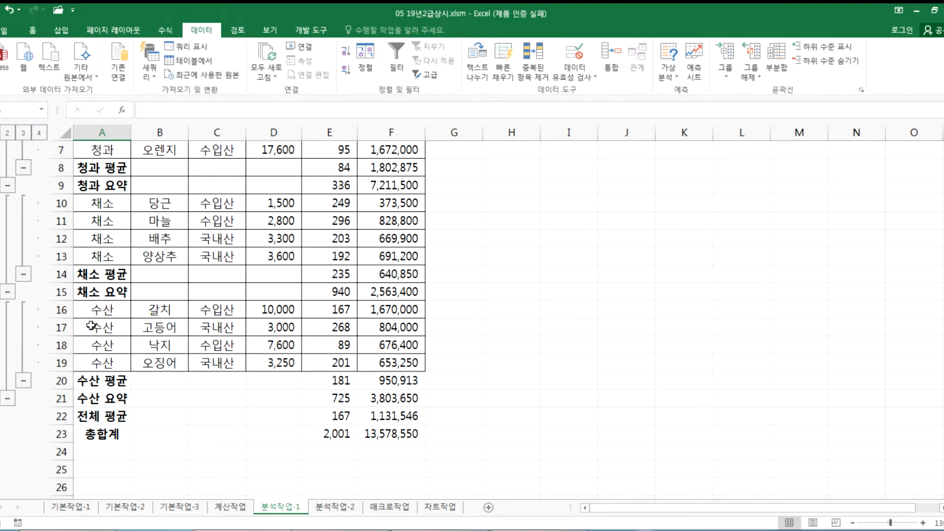
click(379, 530)
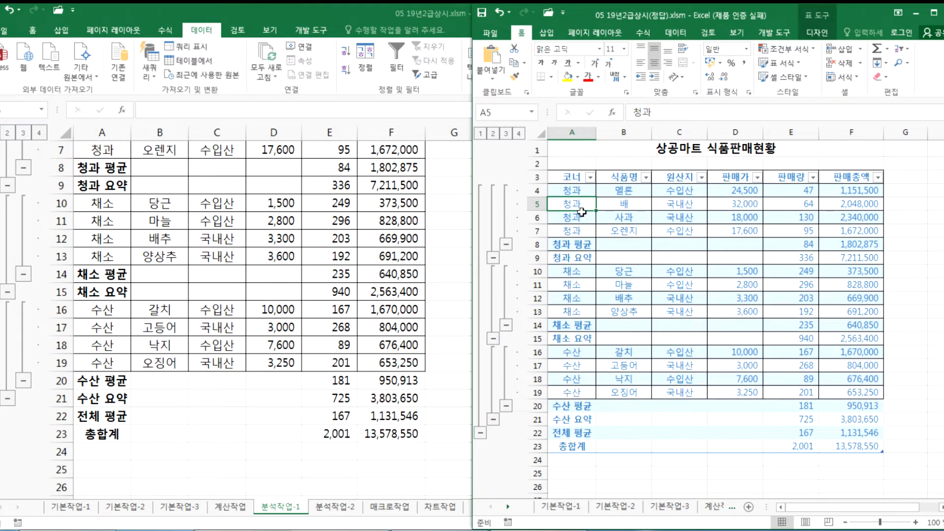
Step: Drag the column A/B border in the answer workbook to check column A's width
mouse_move(596, 133)
mouse_down()
mouse_move(614, 132)
mouse_move(584, 132)
mouse_up()
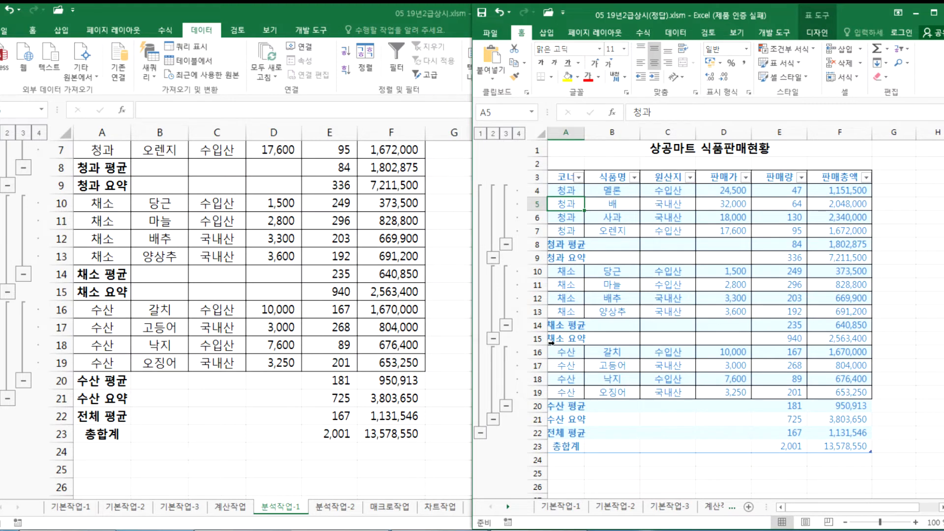
drag(586, 133, 596, 132)
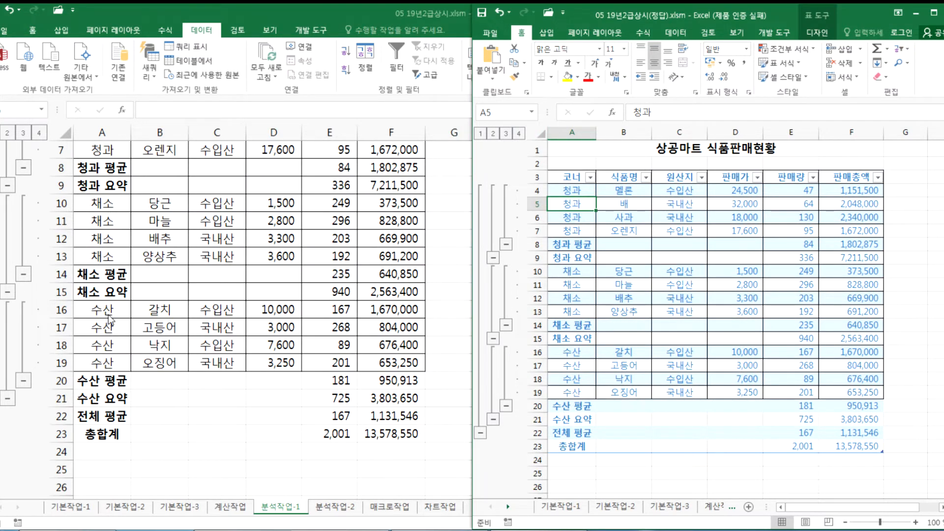
Step: Maximize the practice workbook and select a cell inside the sales data
key(super+Up)
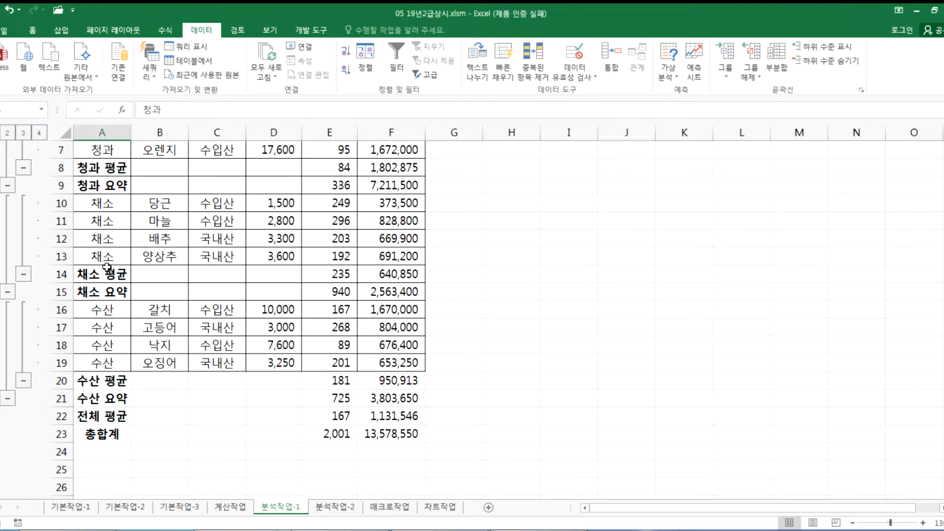
click(119, 244)
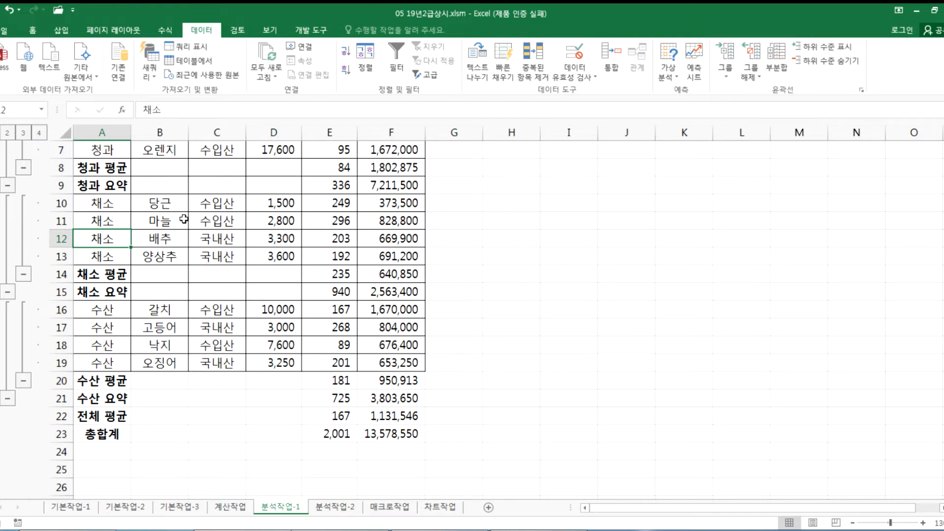
click(218, 209)
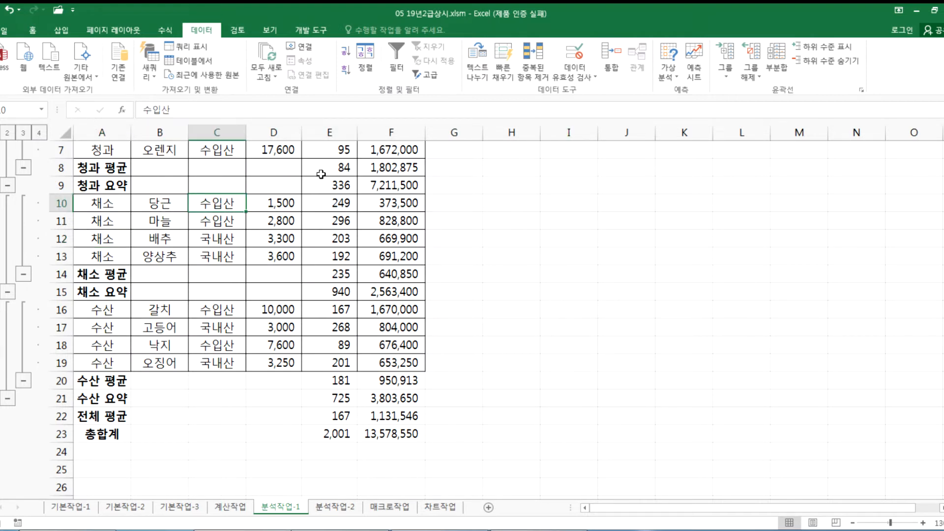
Step: Format A3:F22 as a 표 스타일 밝게 2 table with headers, then compare with the answer
click(31, 31)
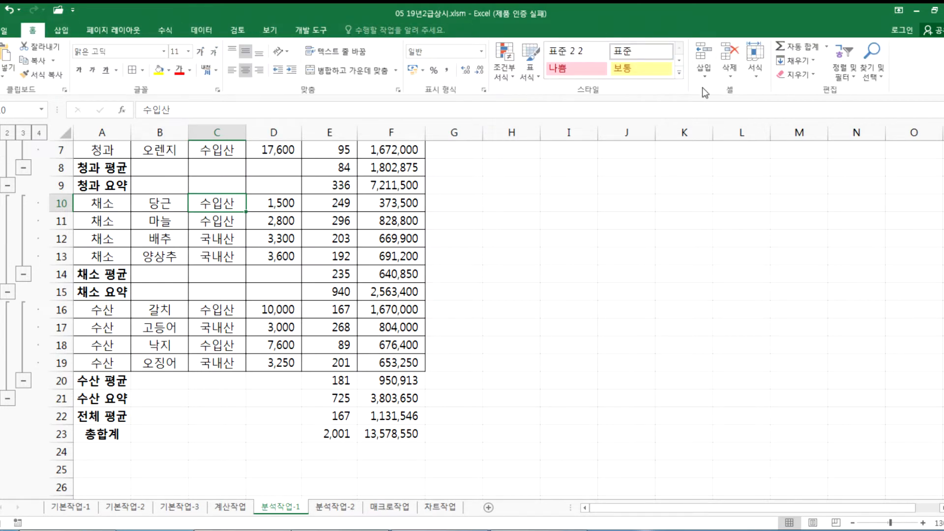
click(535, 78)
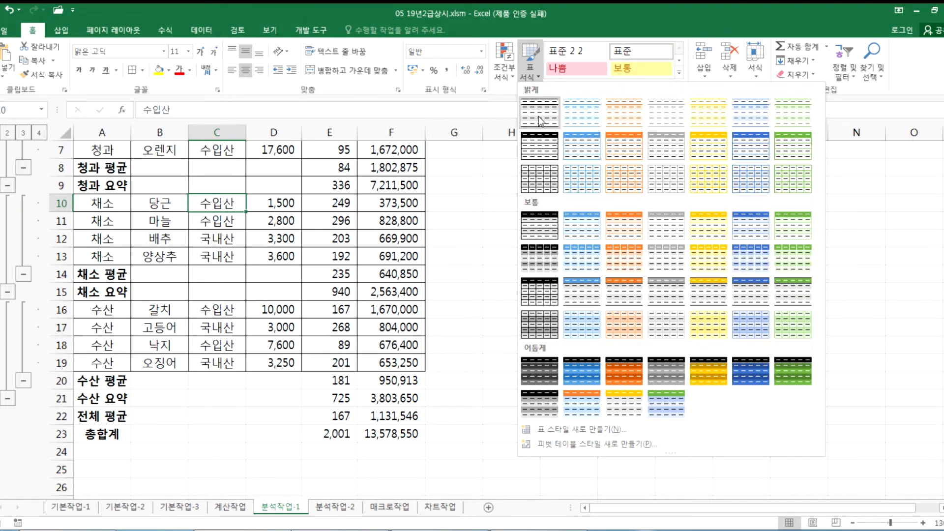
click(583, 113)
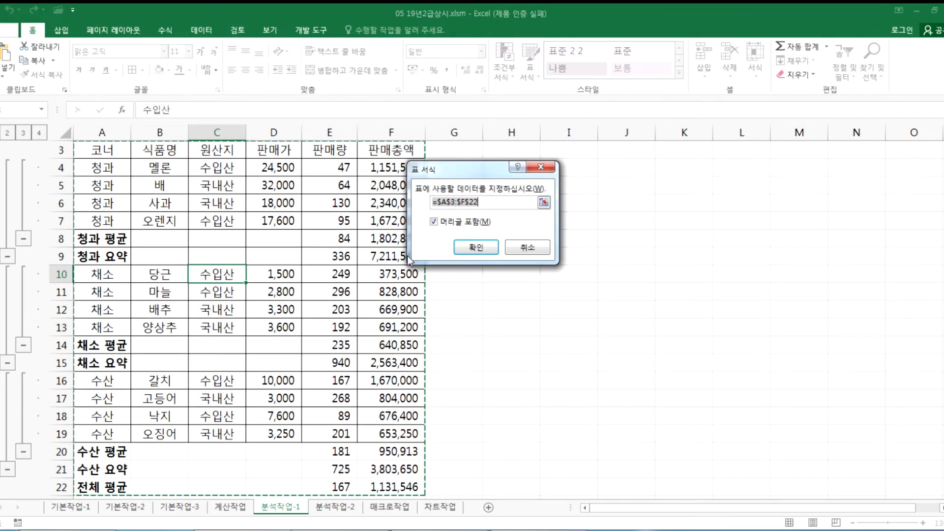
click(475, 247)
click(274, 292)
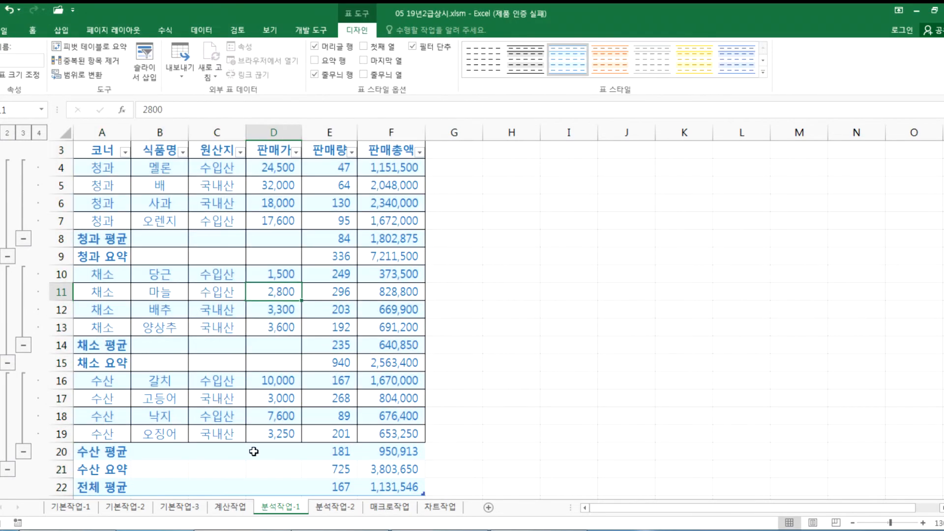
click(344, 530)
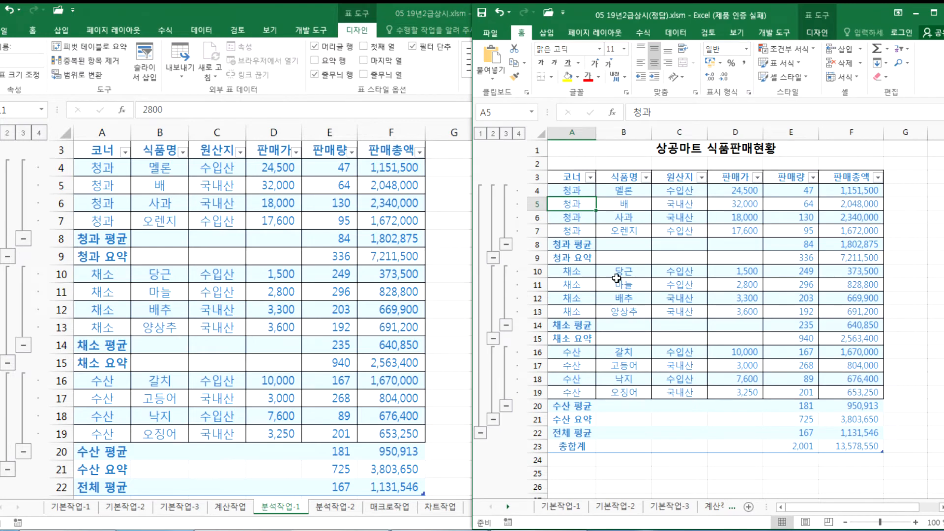
Step: Scroll through the styled practice table and the answer workbook to compare them
click(239, 278)
scroll(238, 275, down, 1)
scroll(238, 275, up, 1)
scroll(238, 275, down, 1)
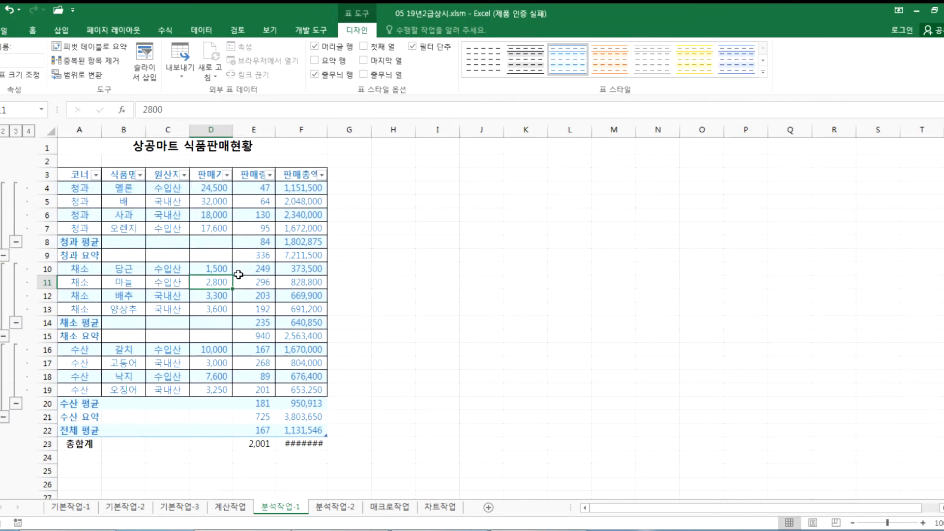
scroll(276, 290, down, 1)
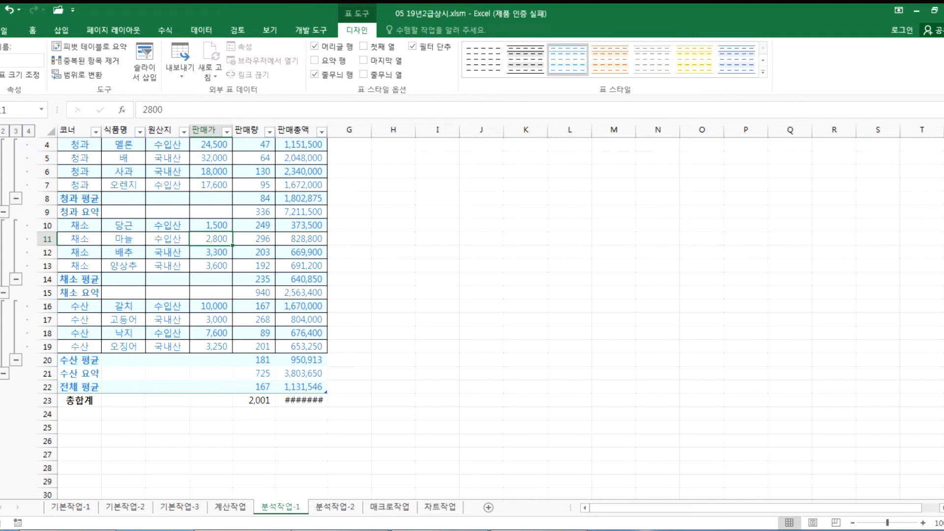
click(443, 530)
scroll(643, 382, down, 2)
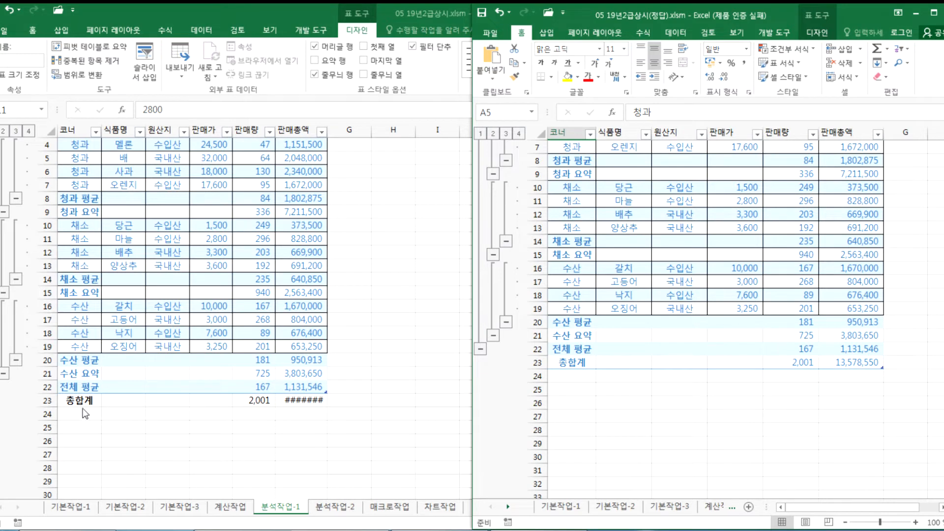
click(127, 324)
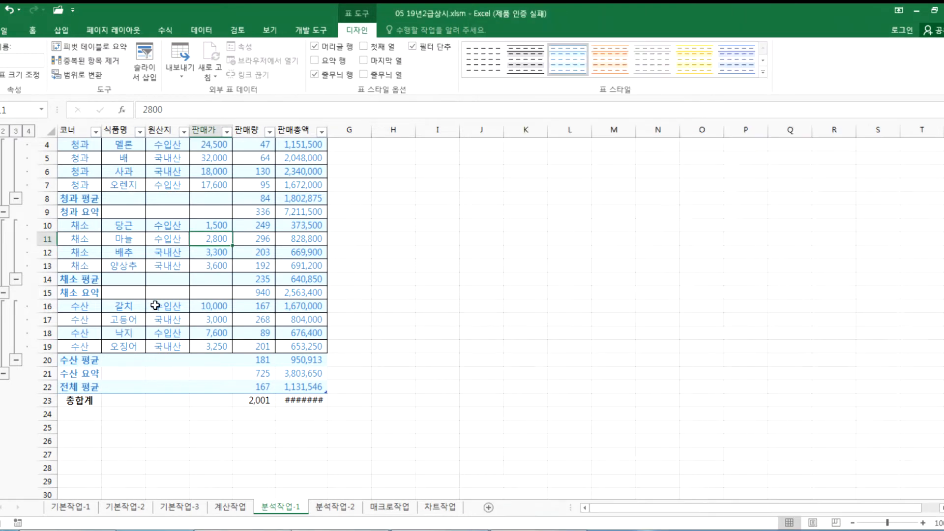
scroll(203, 275, up, 1)
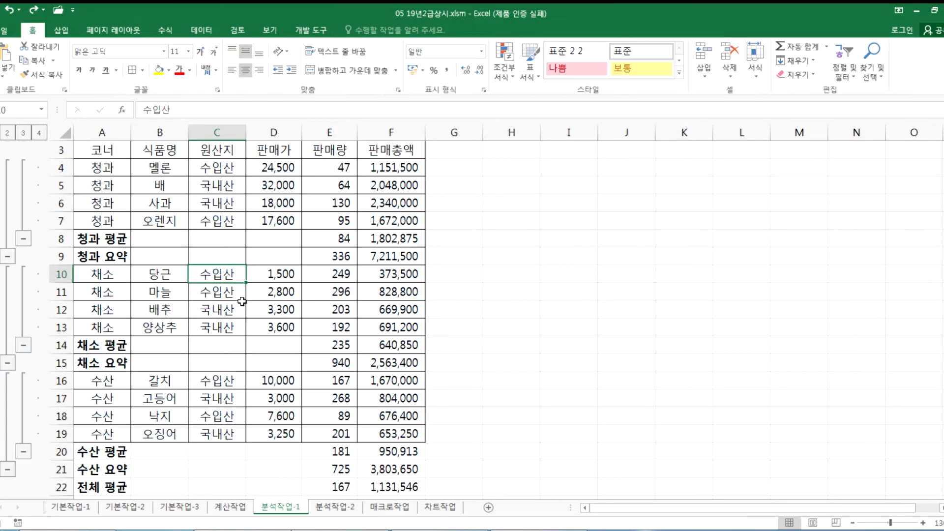
Step: Autofit column F so the grand total 13,578,550 in F23 shows in full
scroll(266, 298, up, 2)
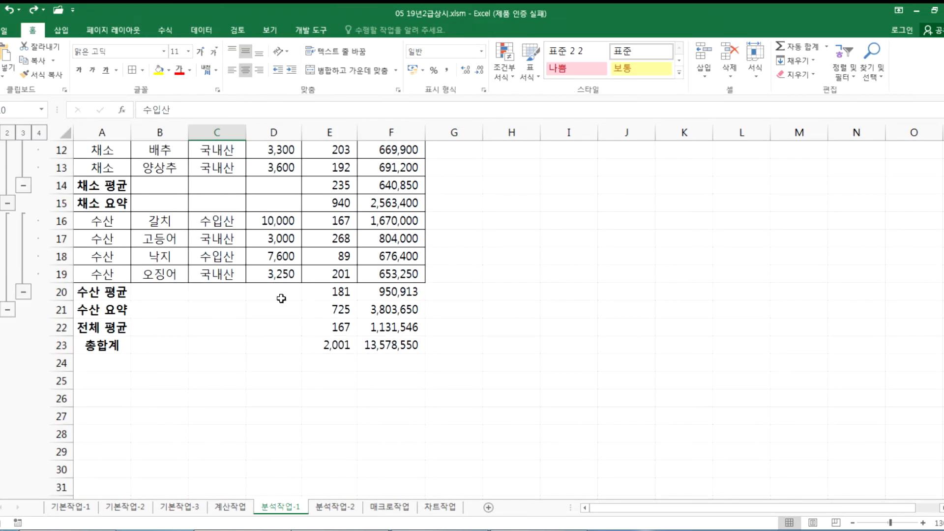
scroll(281, 299, down, 3)
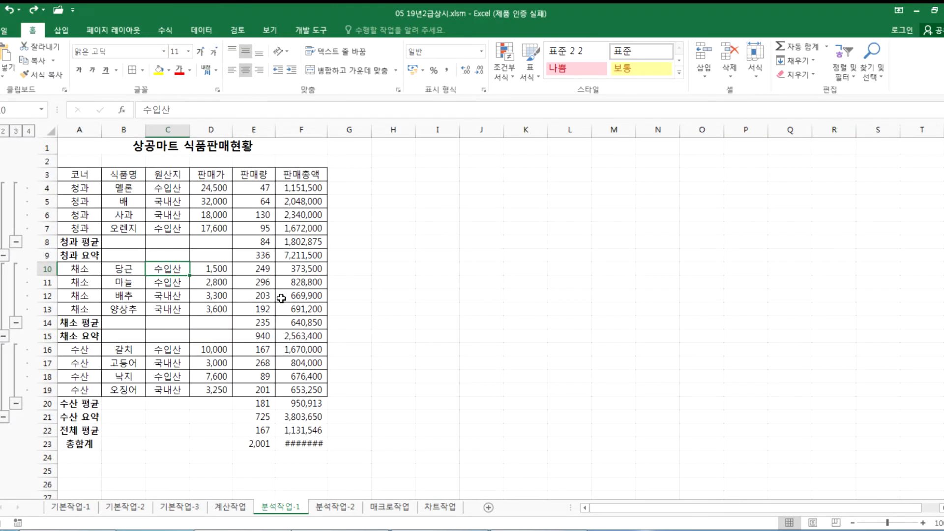
click(118, 201)
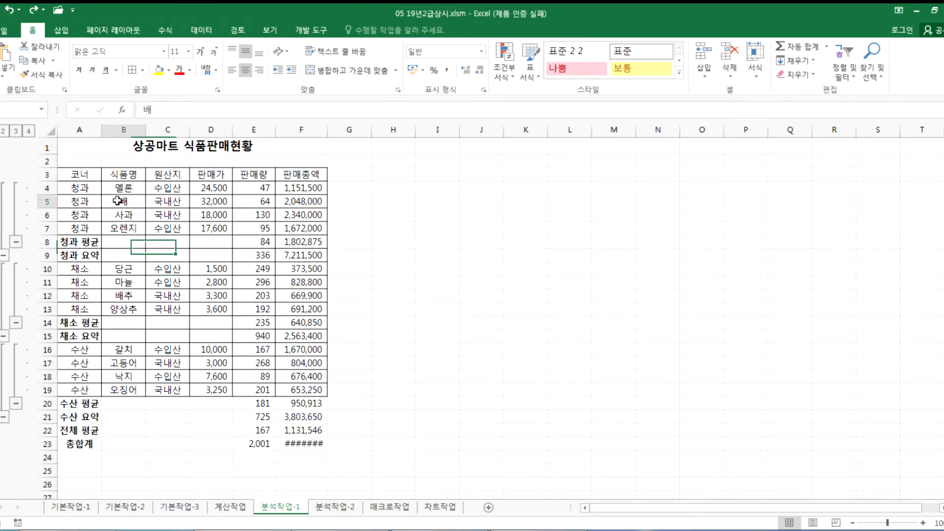
drag(78, 174, 309, 441)
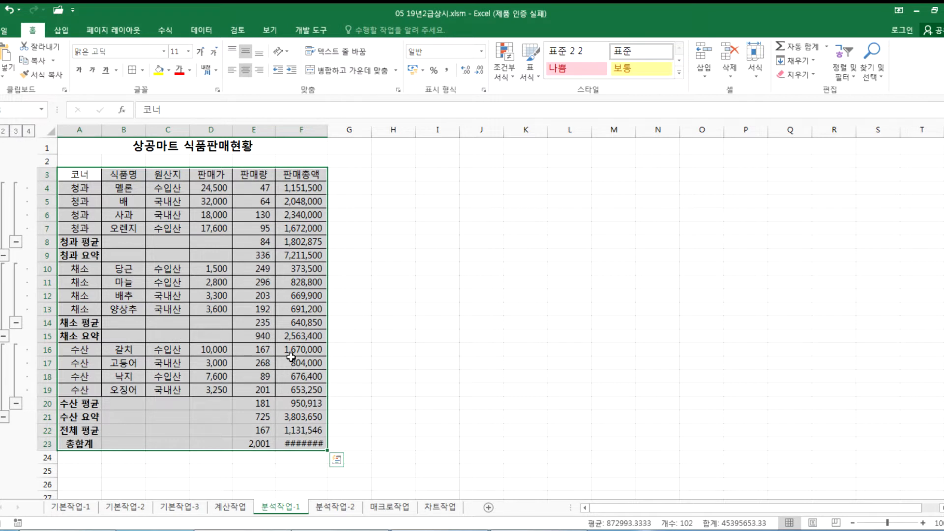
click(203, 273)
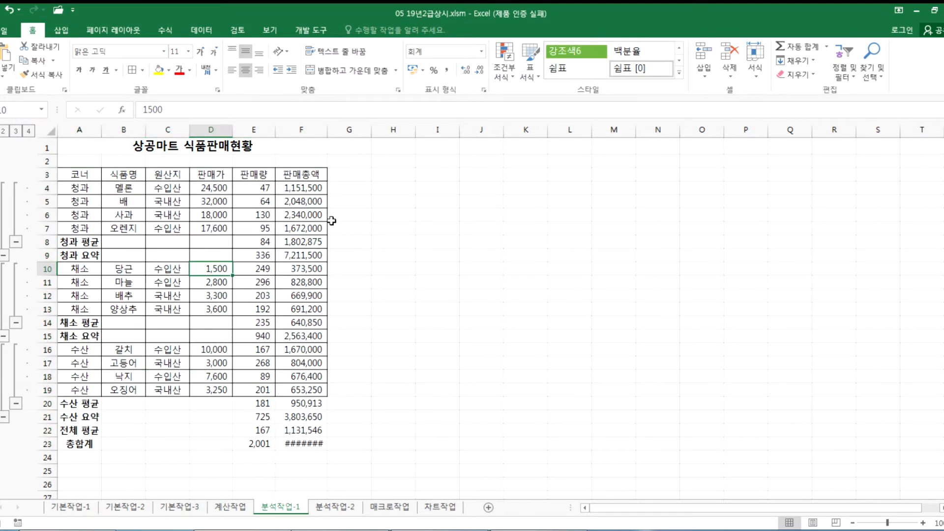
double_click(325, 130)
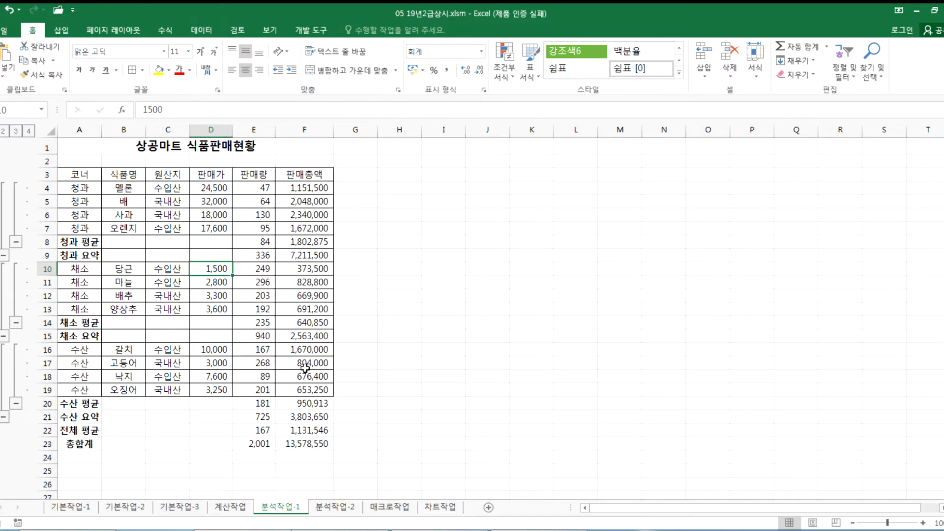
click(297, 445)
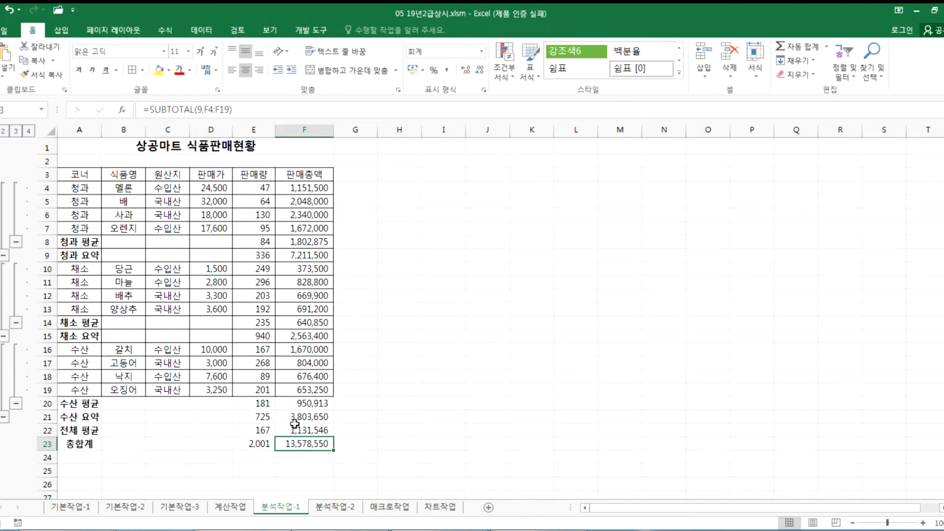
Step: Compare with the answer file, resizing and refitting its 판매총액 column, then return
scroll(294, 424, down, 1)
key(alt+Tab)
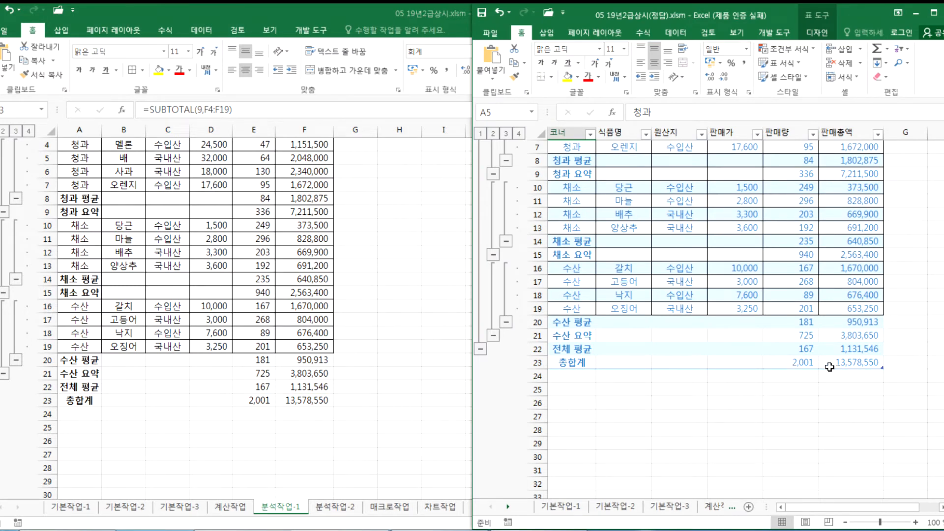
drag(884, 129, 865, 139)
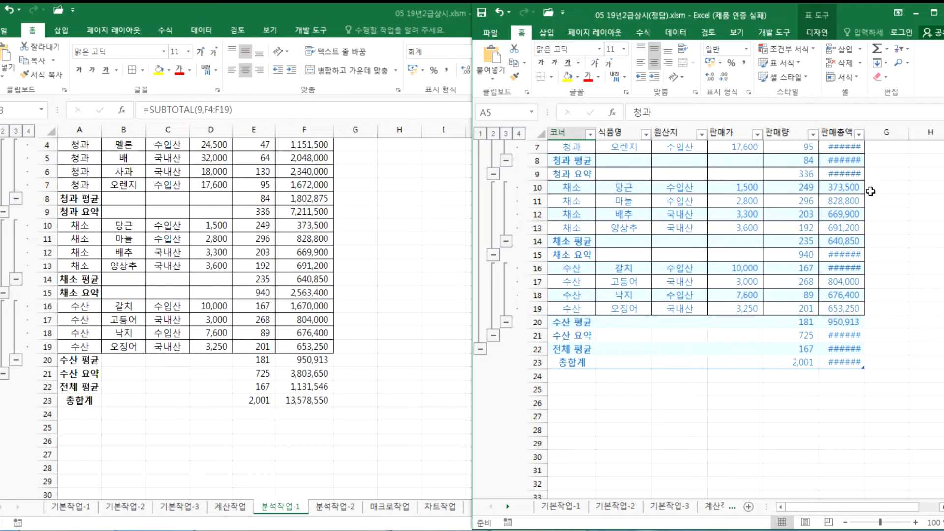
double_click(866, 127)
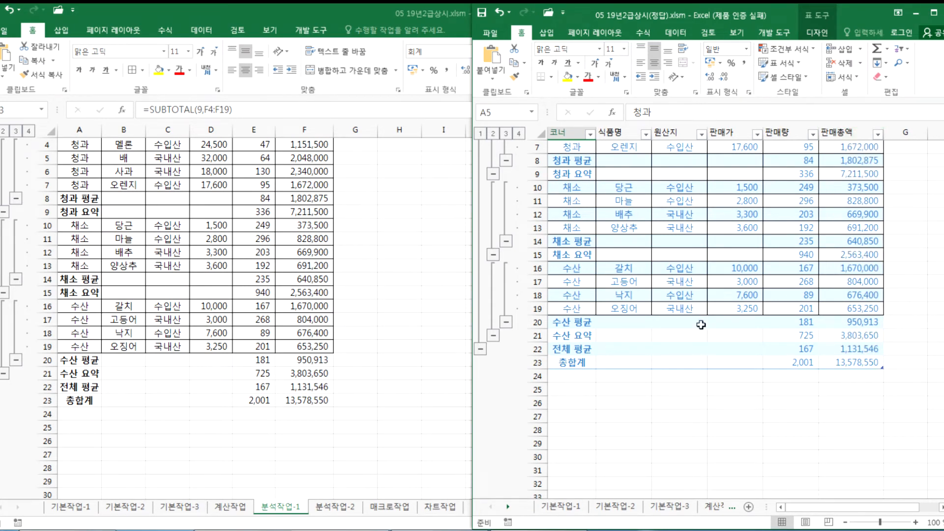
click(233, 322)
click(230, 333)
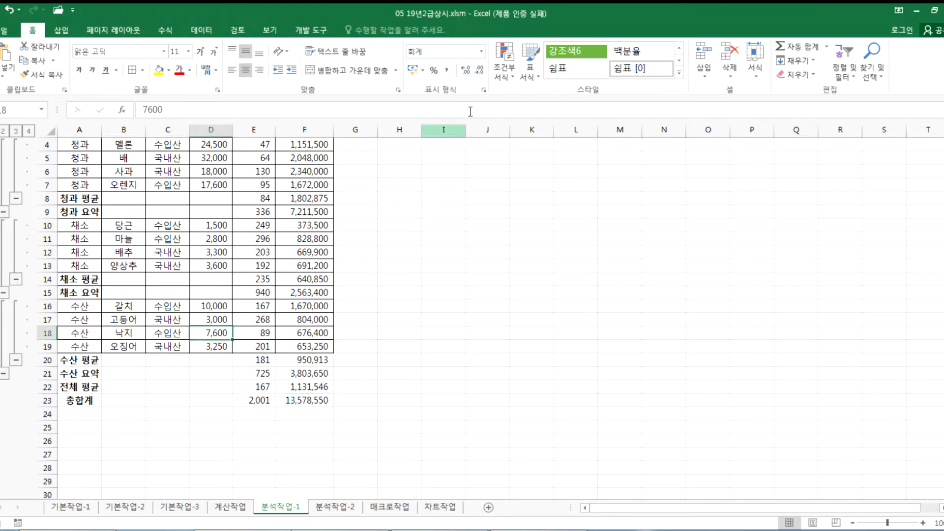
Step: Format A3:F23, including the 총합계 row, as a light blue table with headers
click(530, 73)
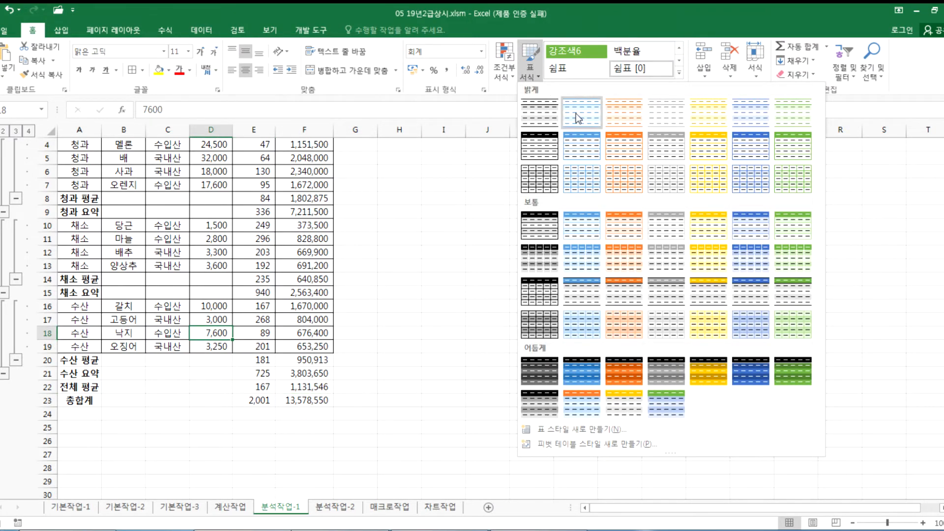
click(576, 113)
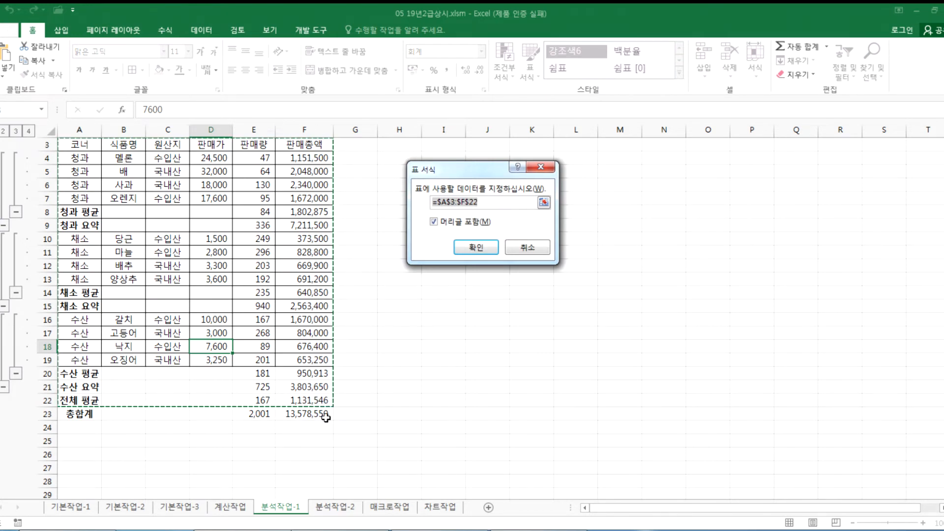
scroll(74, 179, up, 1)
drag(73, 179, 322, 445)
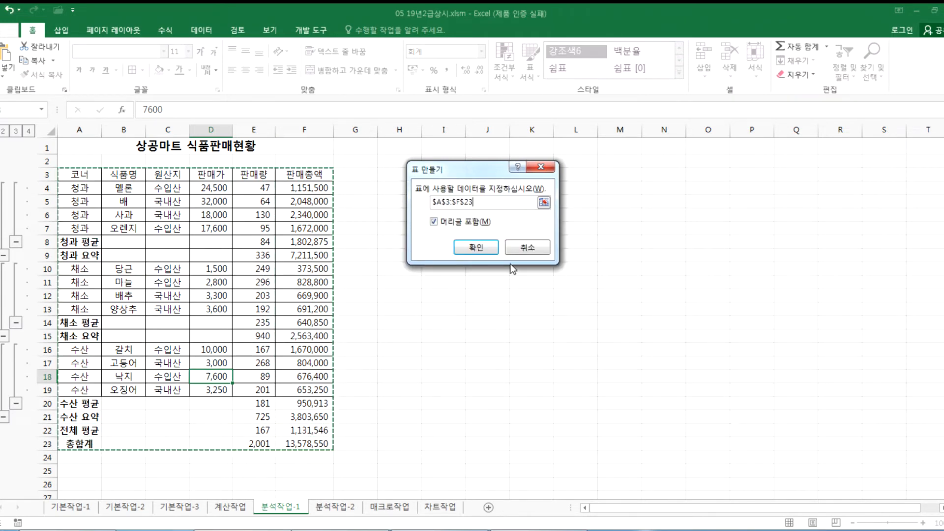
click(467, 247)
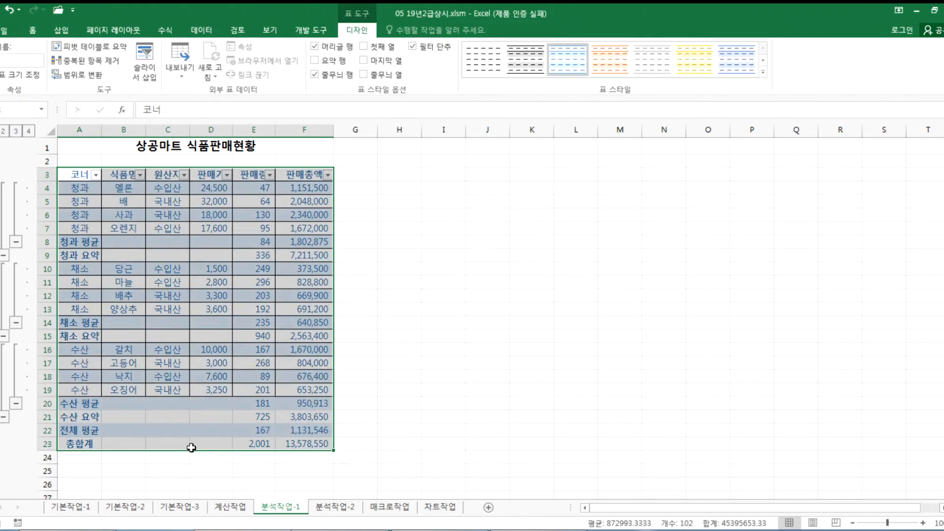
click(191, 446)
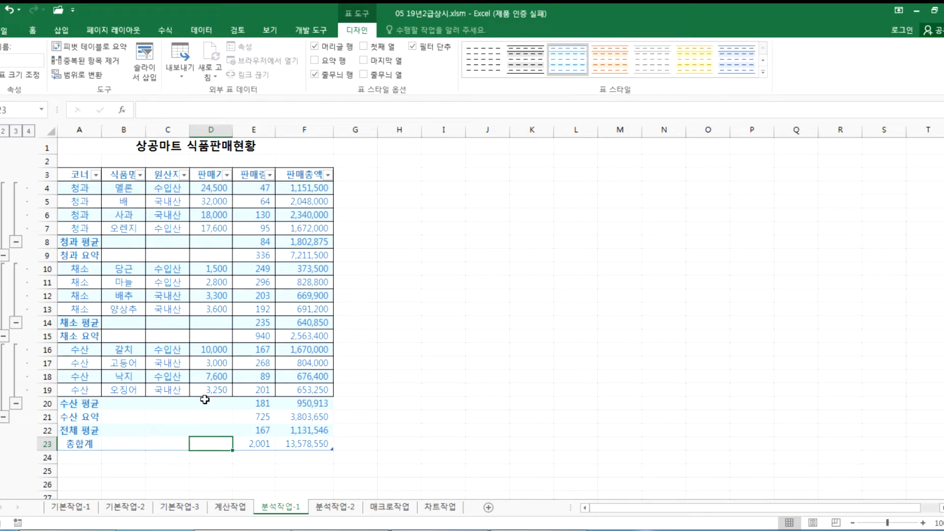
Step: Compare with the answer workbook, undo the table formatting, and select A3:F23
key(alt+Tab)
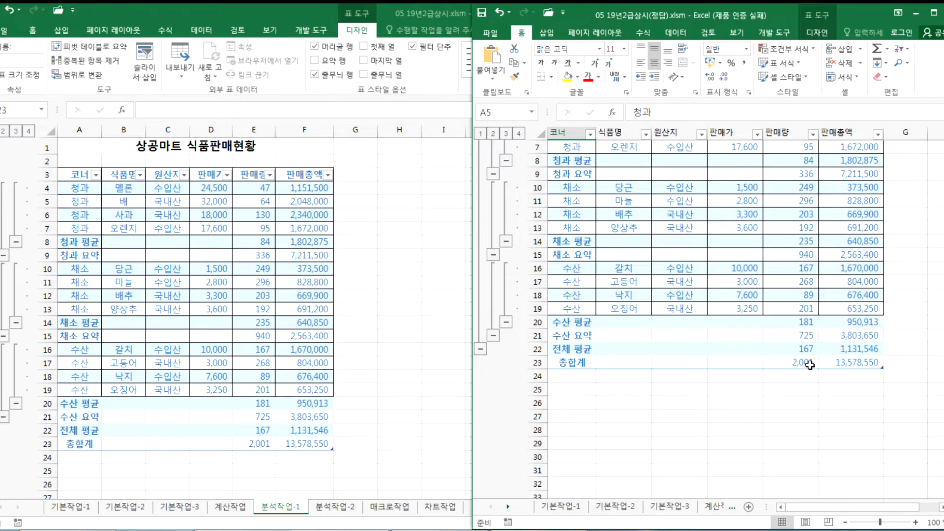
key(alt+Tab)
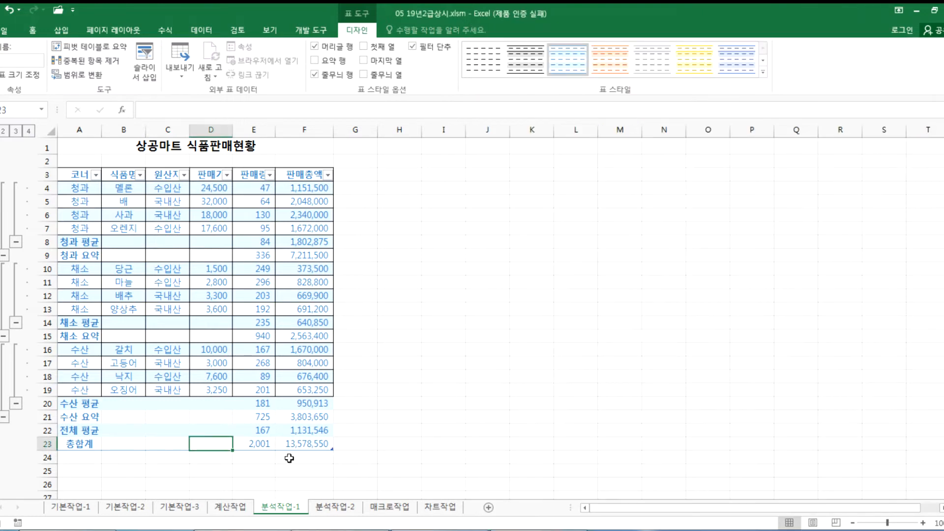
key(ctrl+z)
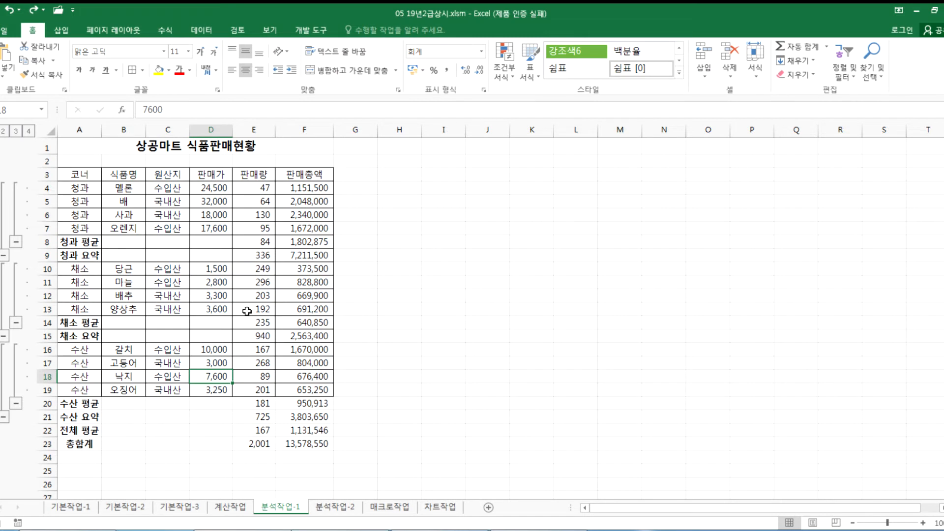
drag(87, 174, 295, 443)
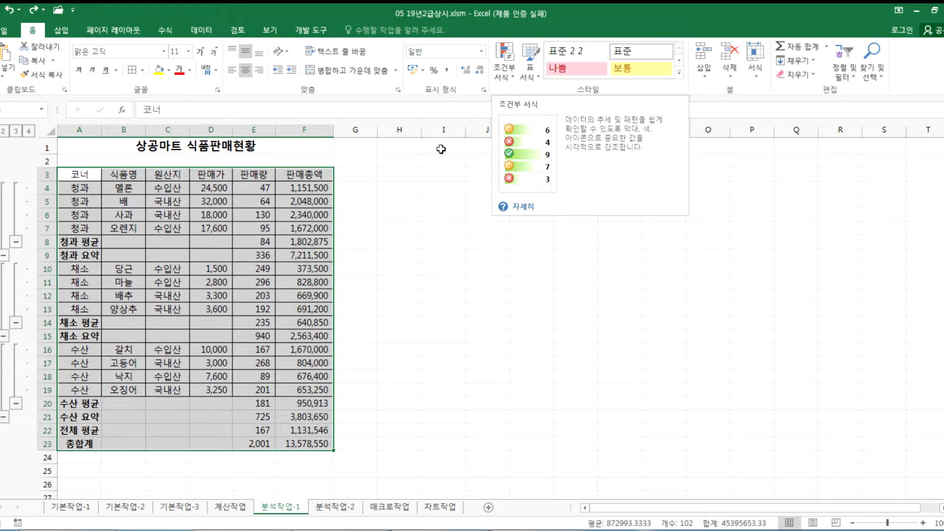
Step: Pick a light table style for the sales data and set the range to $A$3:$F$23
click(254, 312)
click(531, 255)
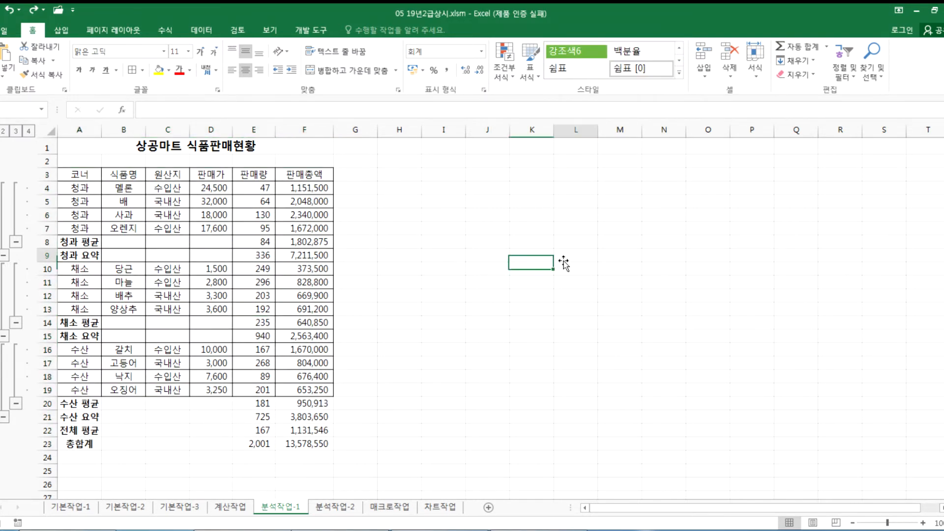
click(176, 303)
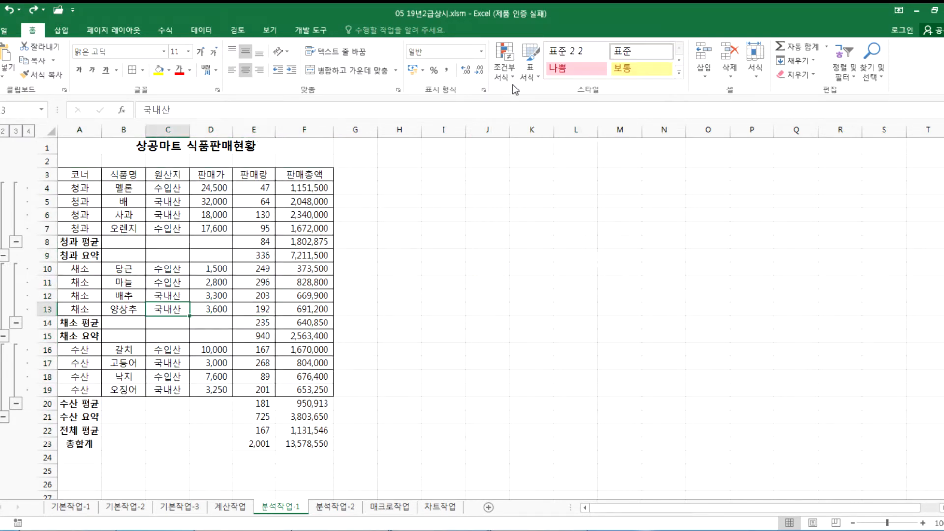
click(523, 76)
click(577, 108)
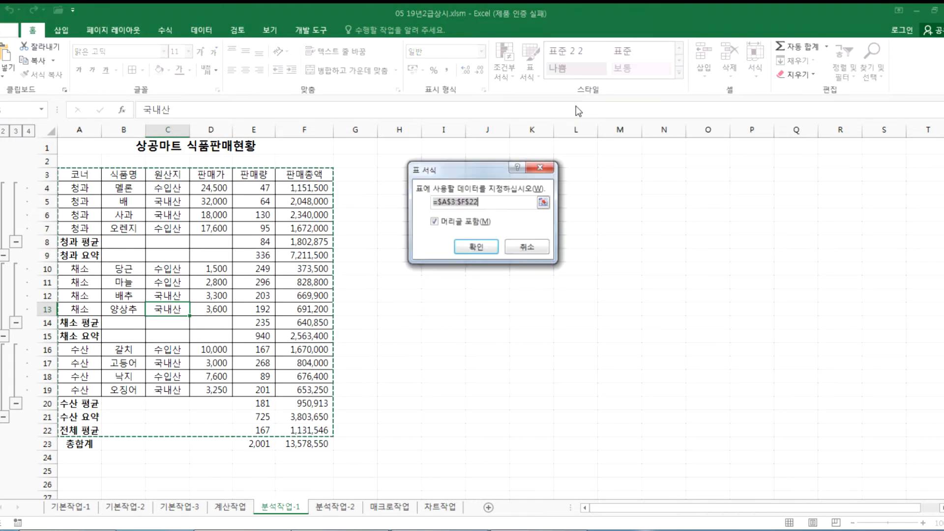
scroll(188, 418, down, 1)
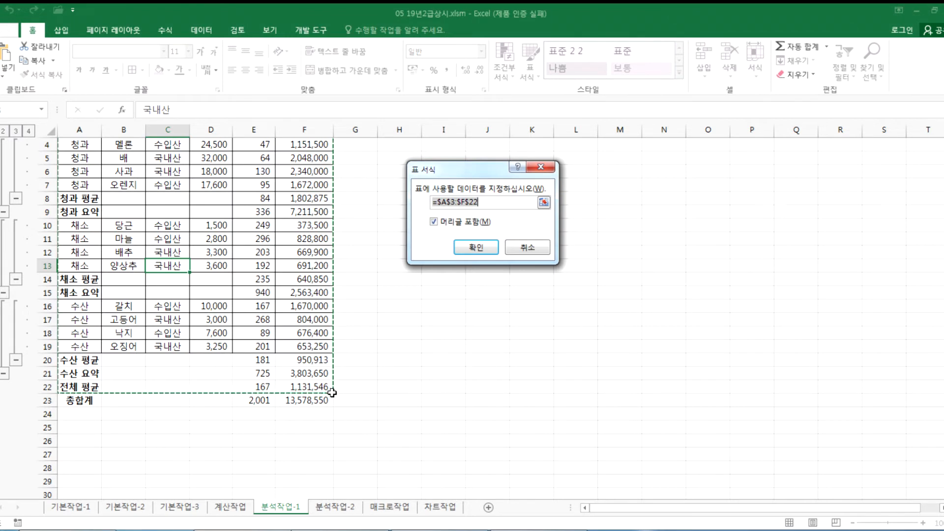
scroll(99, 197, up, 1)
drag(76, 175, 308, 441)
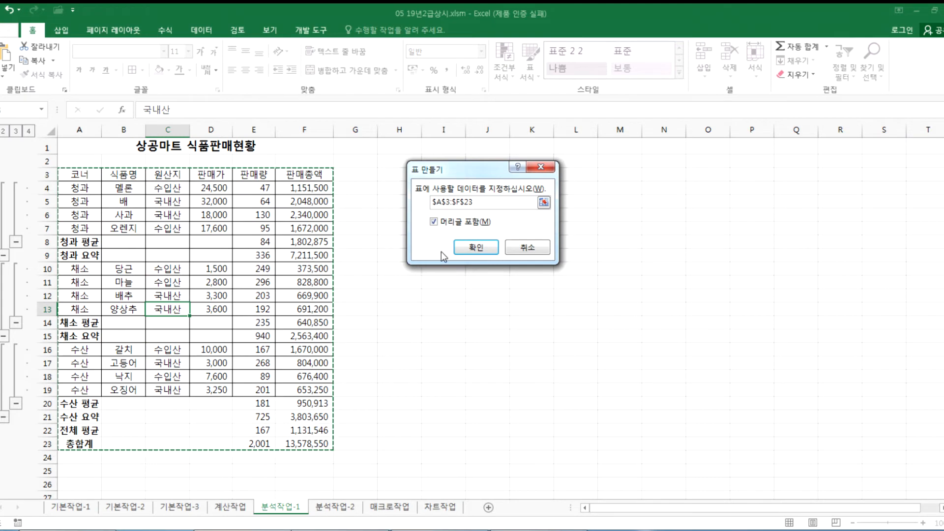
Step: Confirm the A3:F23 table, then step through outline levels 1–4 to check grouping
click(464, 247)
click(161, 339)
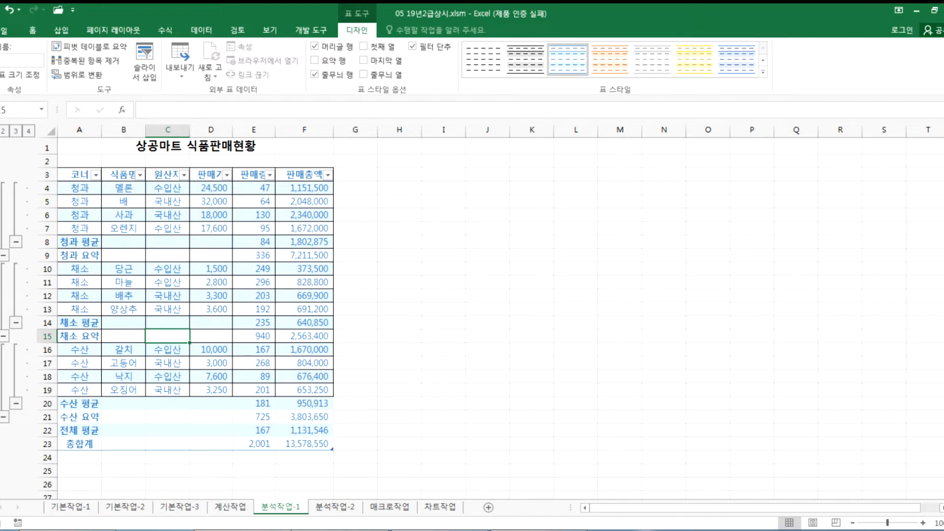
click(2, 133)
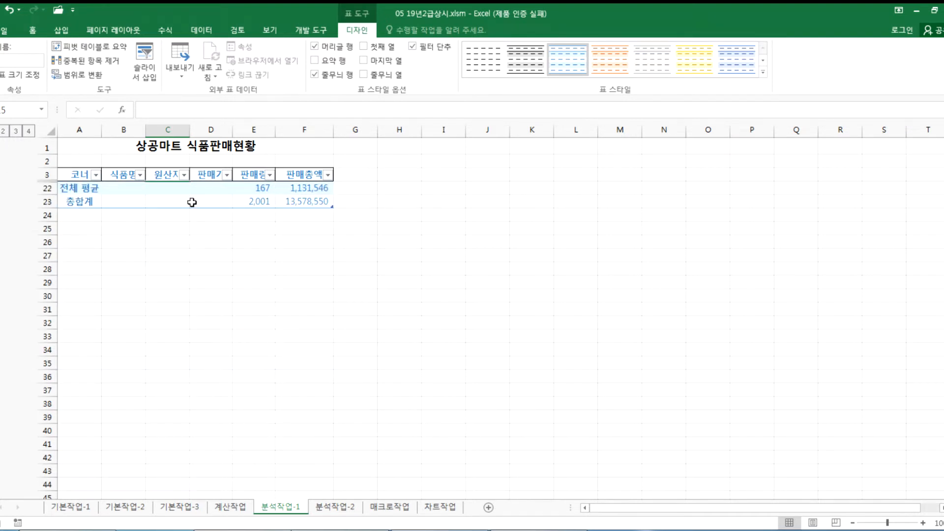
click(4, 132)
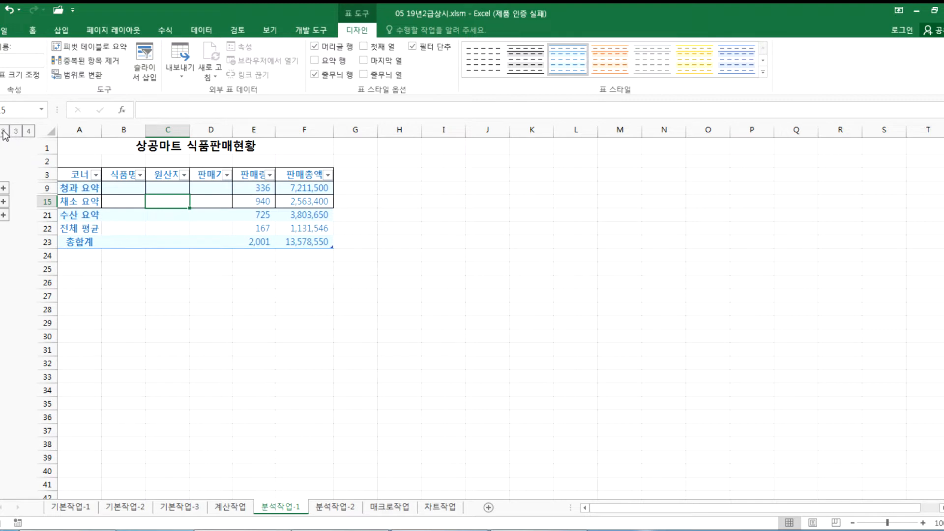
click(16, 132)
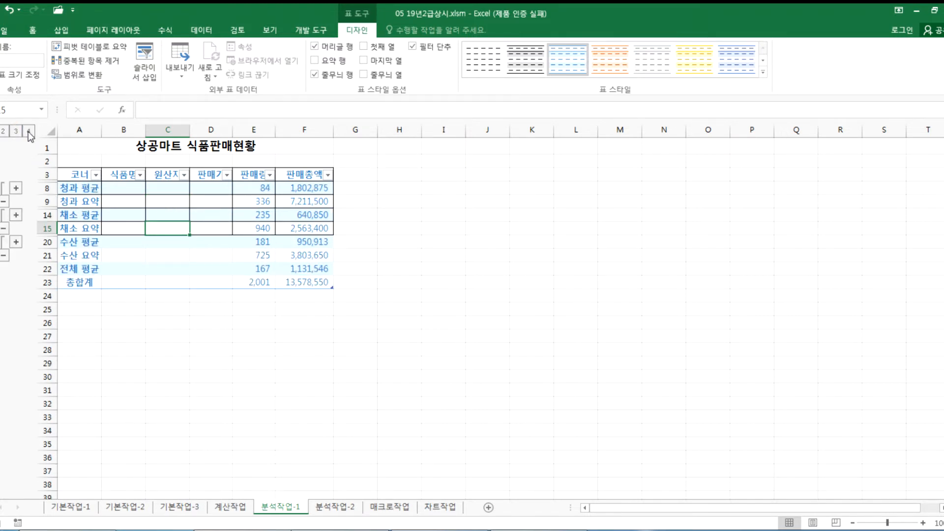
click(28, 131)
click(148, 310)
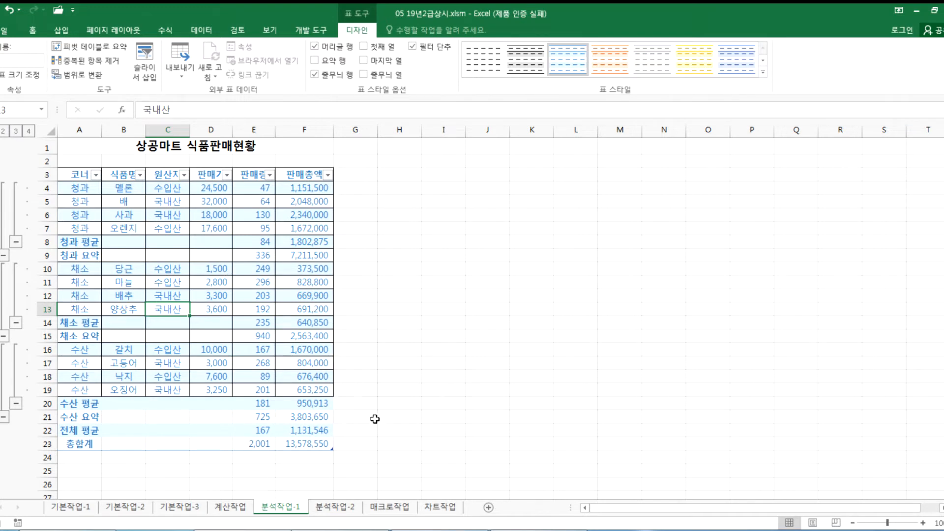
Step: On 분석작업-2, inspect the 크루즈 할부원금 formula =B6-C6 without changing it
click(332, 509)
ctrl+scroll(54, 292, up, 3)
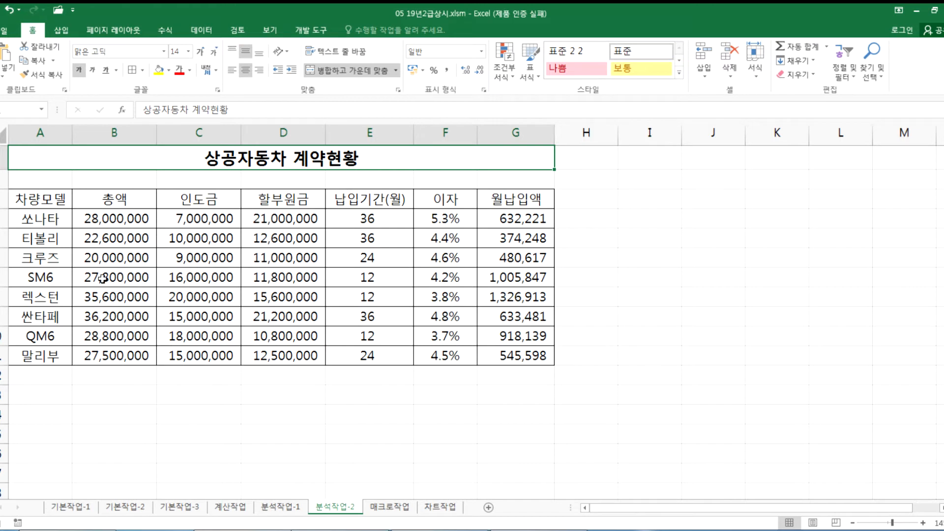
click(49, 258)
drag(49, 259, 279, 258)
click(279, 258)
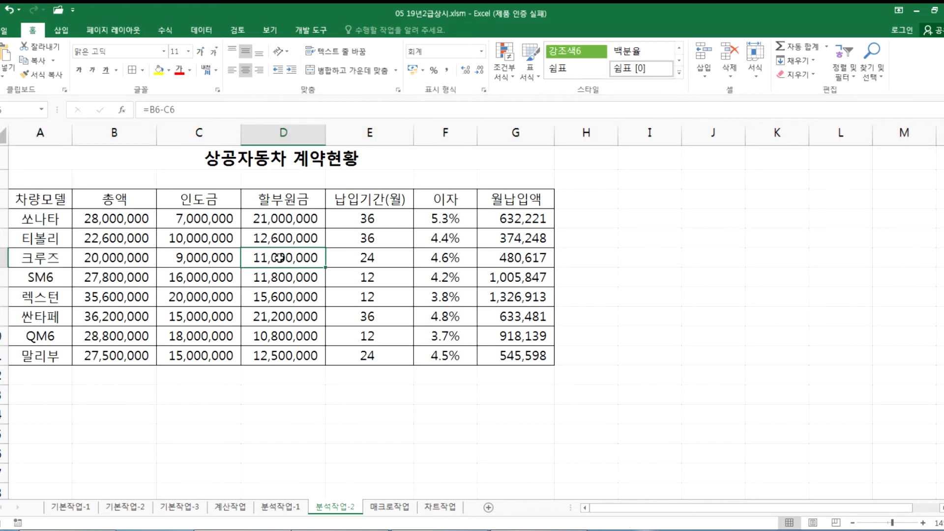
key(F2)
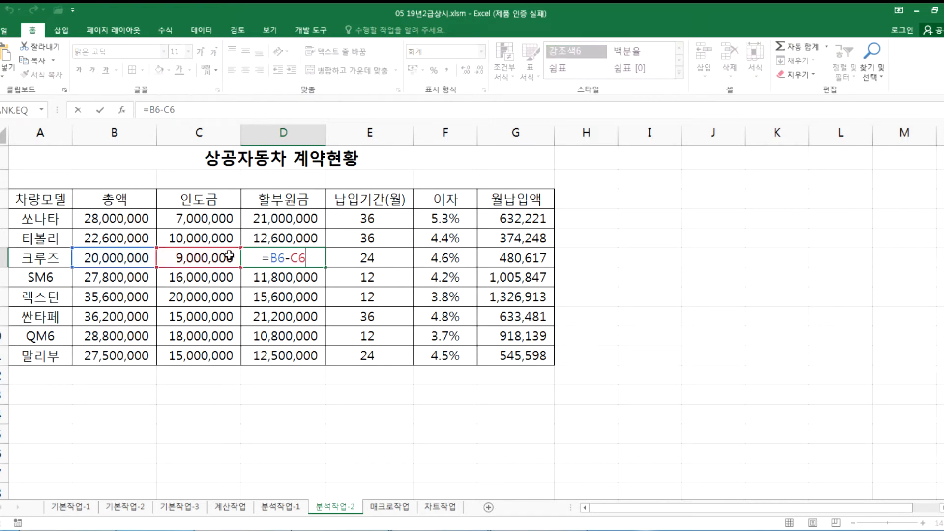
key(Escape)
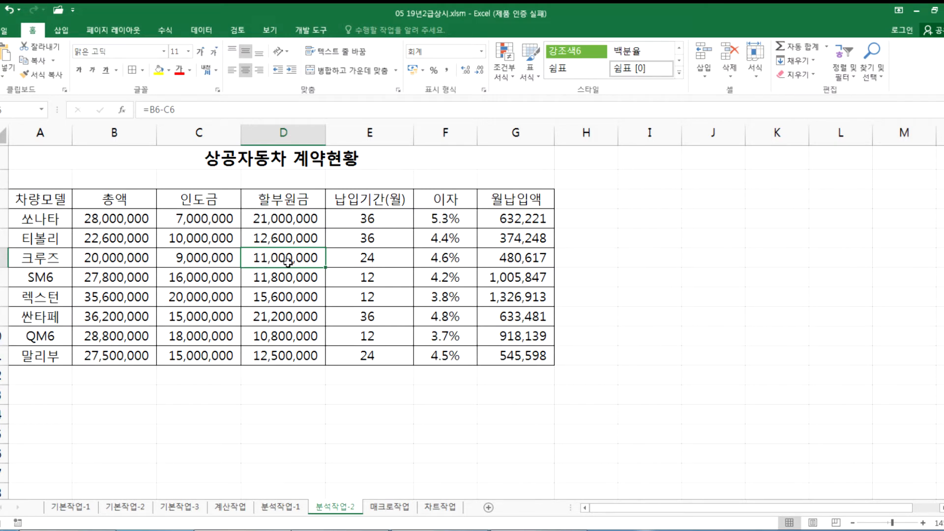
Step: Inspect the 크루즈 월납입액 formula =PMT(F6/12,E6,-D6)
click(529, 266)
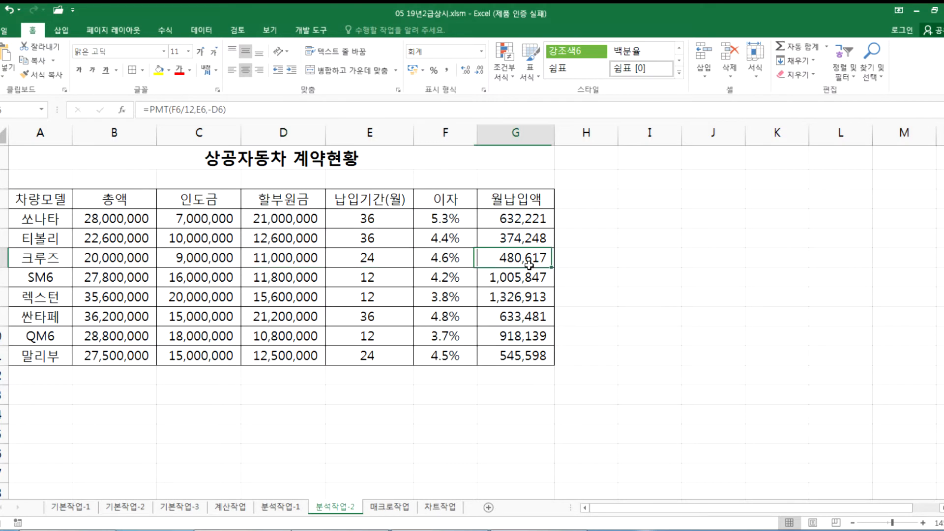
click(2, 257)
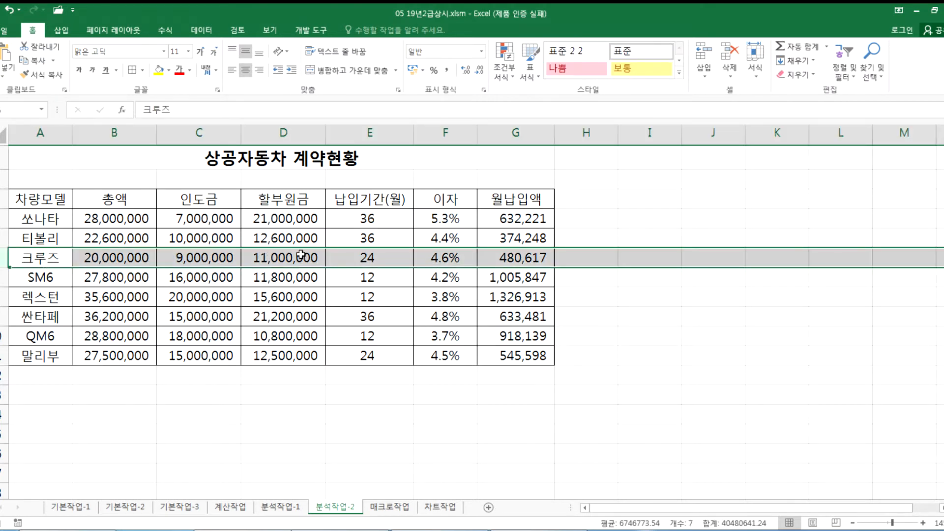
click(502, 261)
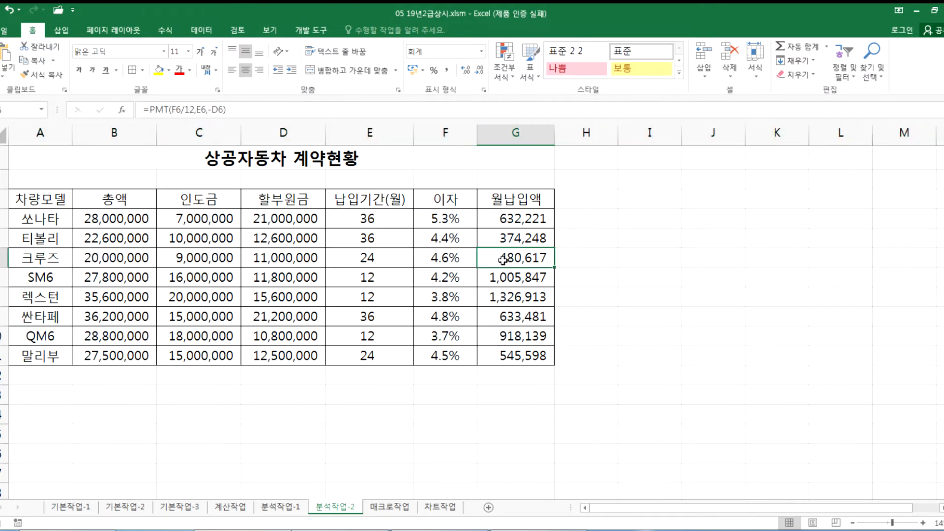
click(588, 258)
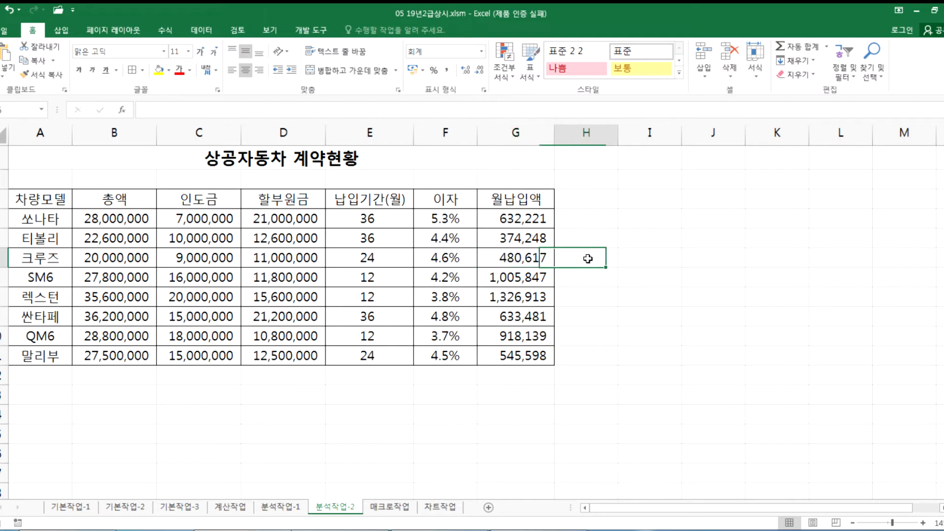
text(600000)
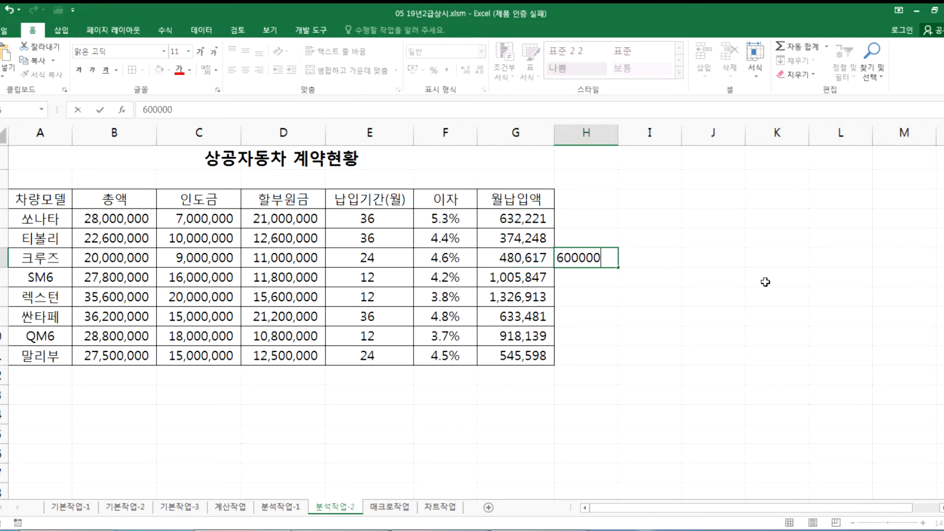
key(Return)
key(Up)
key(Left)
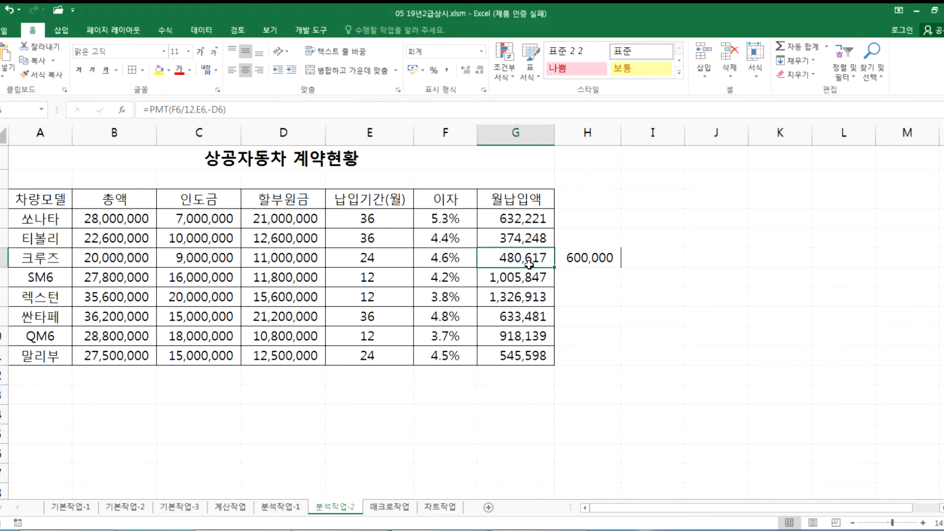
key(F2)
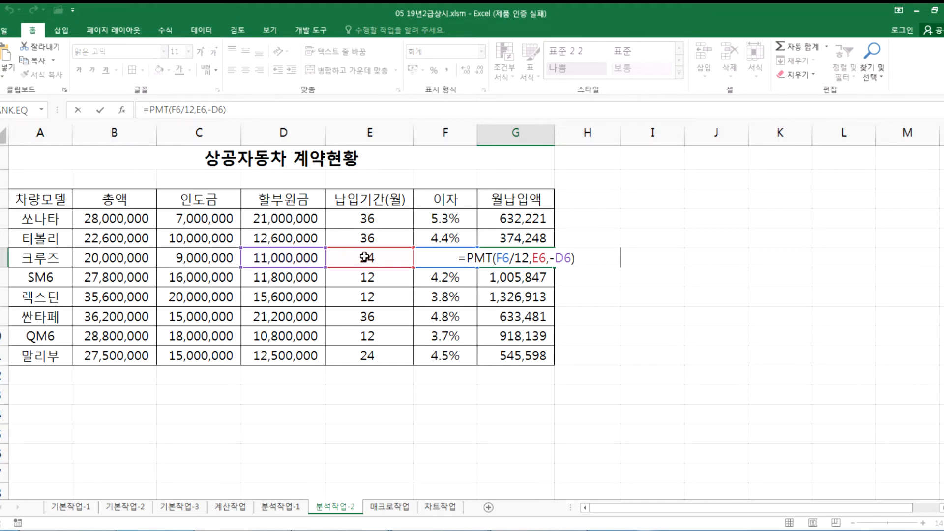
key(ctrl+Return)
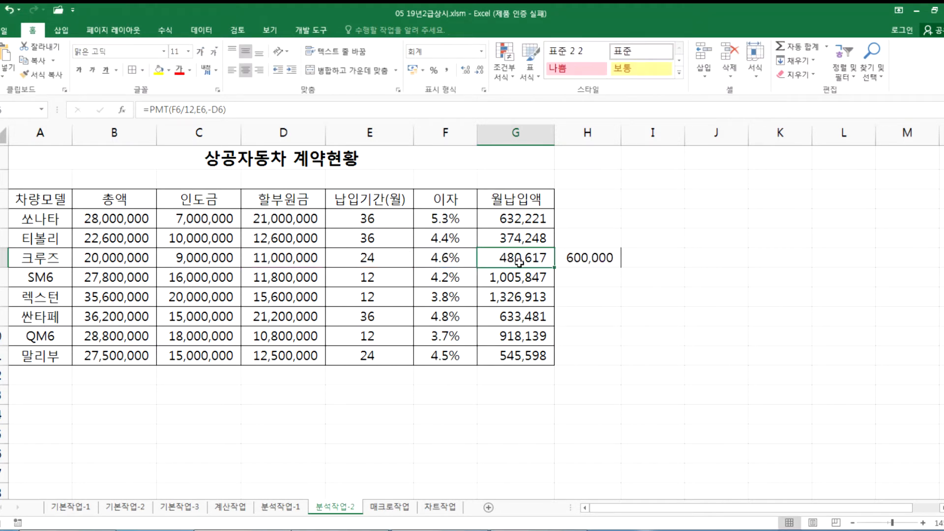
double_click(491, 261)
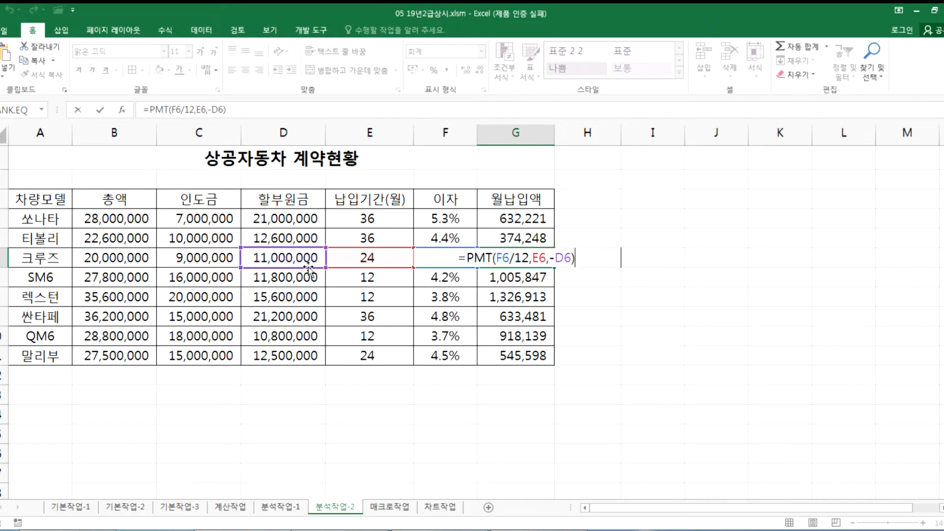
key(Escape)
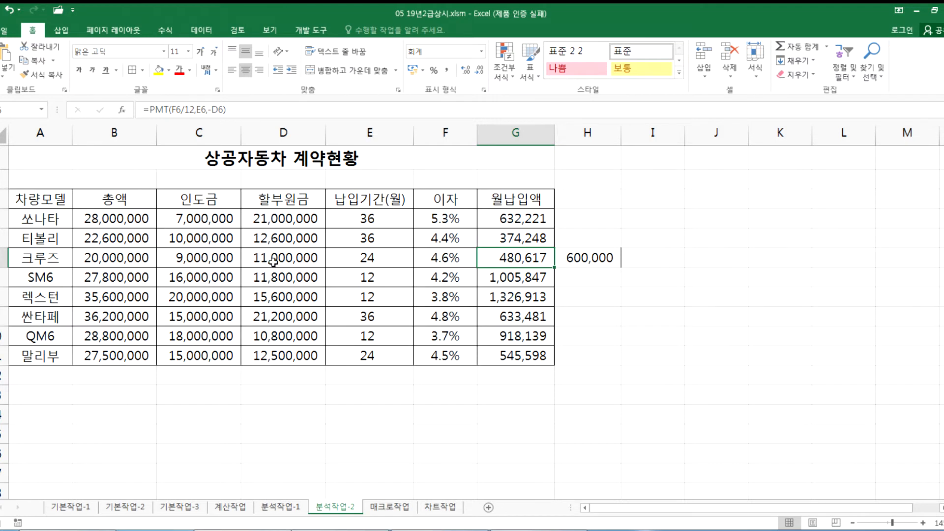
drag(130, 259, 406, 258)
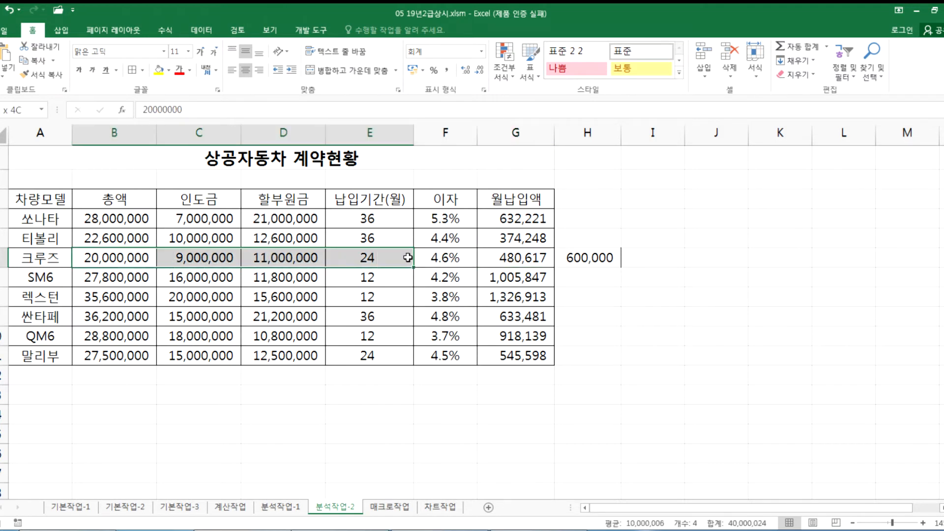
click(511, 259)
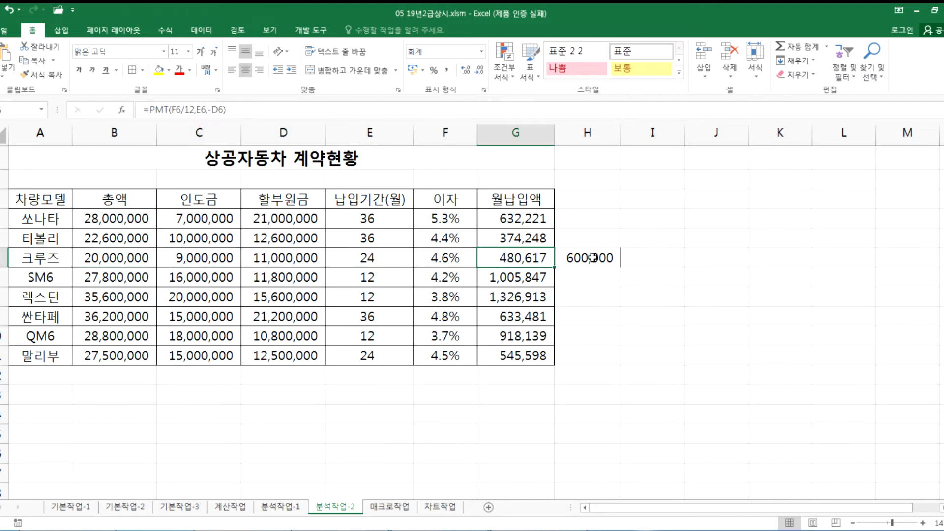
drag(93, 260, 426, 261)
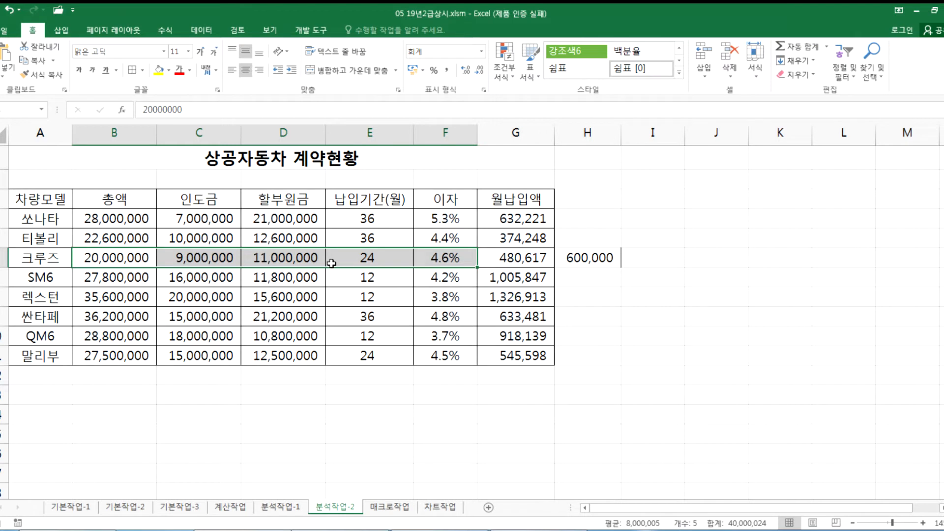
click(505, 262)
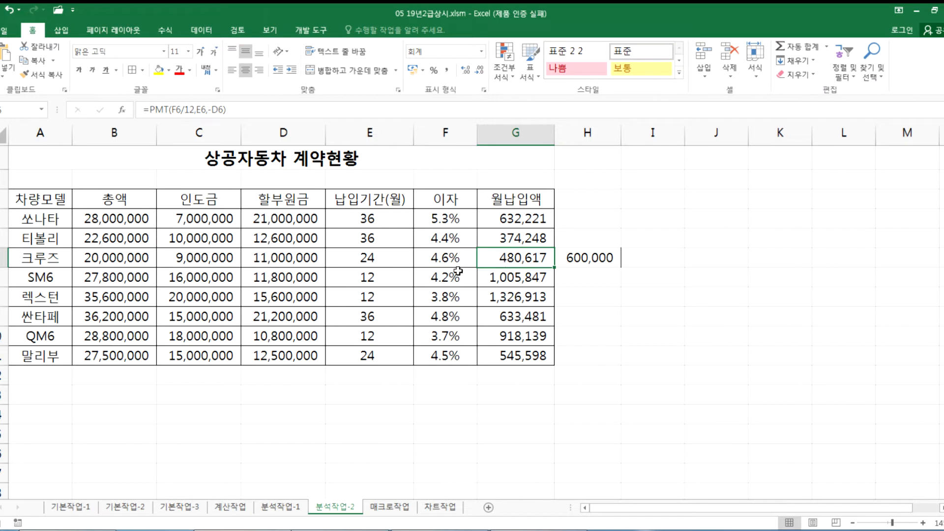
click(354, 259)
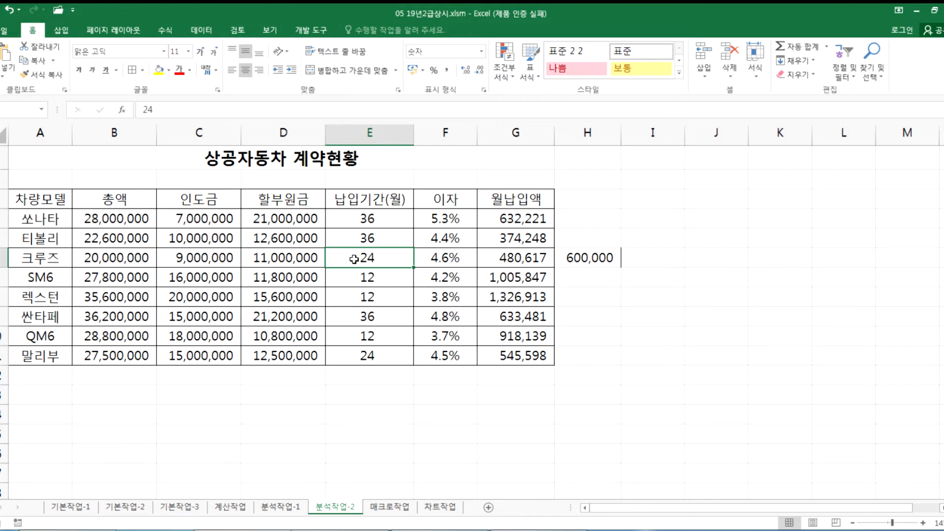
click(508, 259)
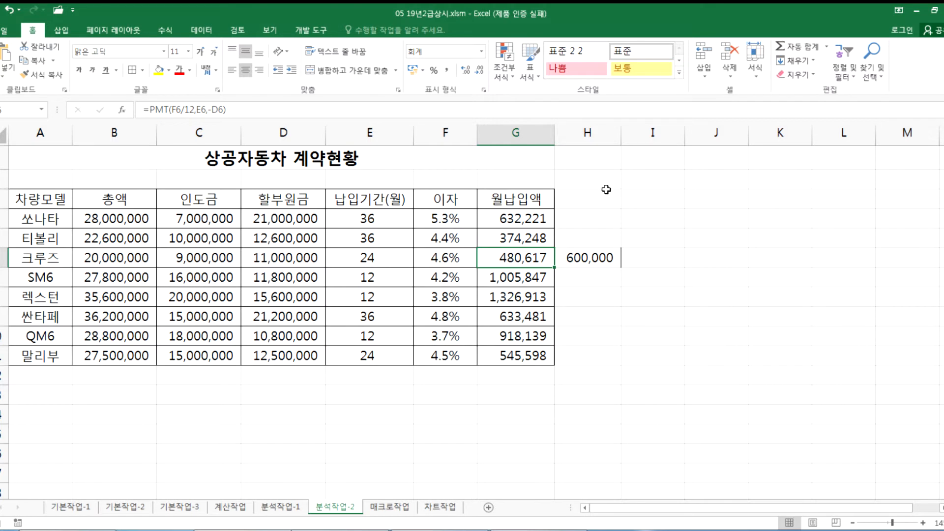
click(437, 162)
click(443, 180)
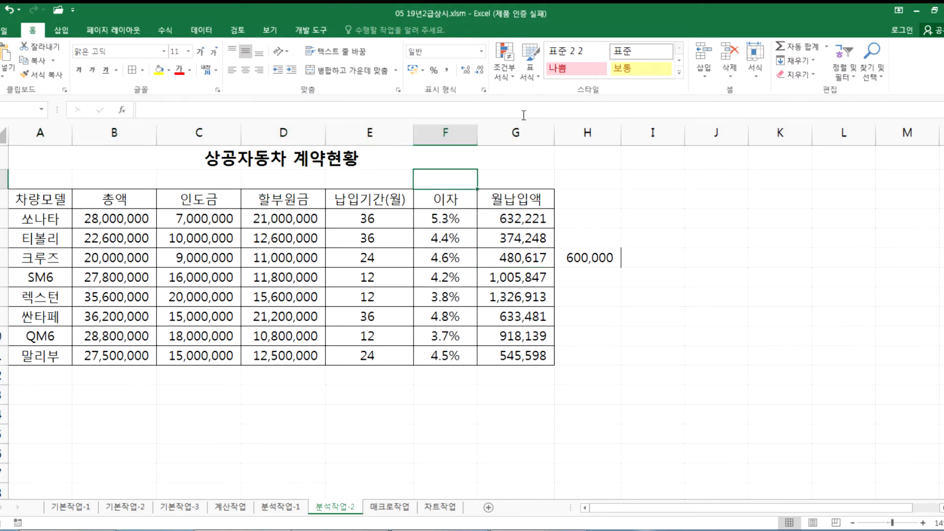
Step: Goal Seek G6 to 600000 by changing 크루즈's payment period E6, and accept the result
click(201, 30)
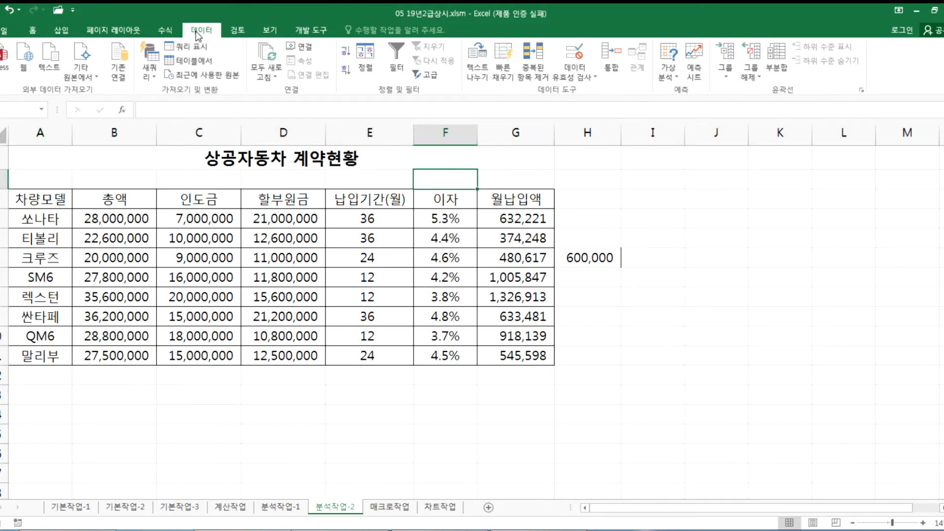
click(675, 78)
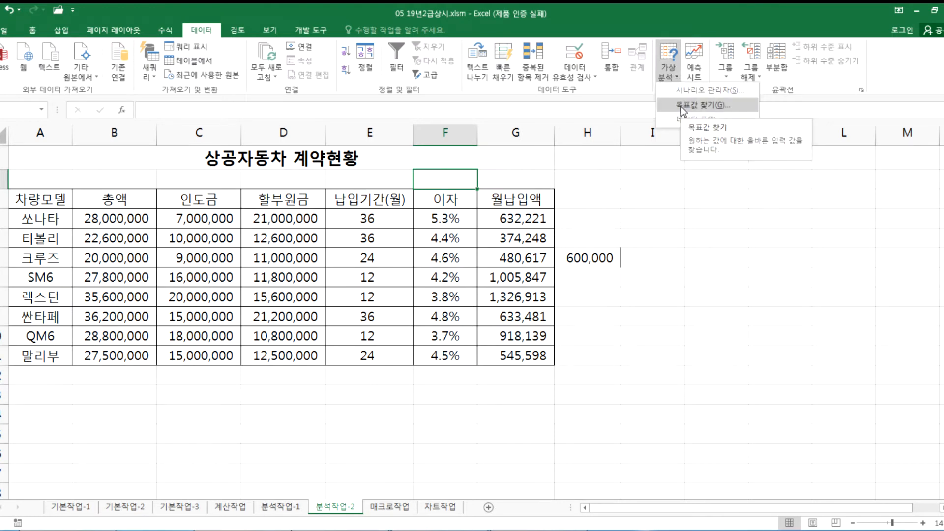
click(682, 105)
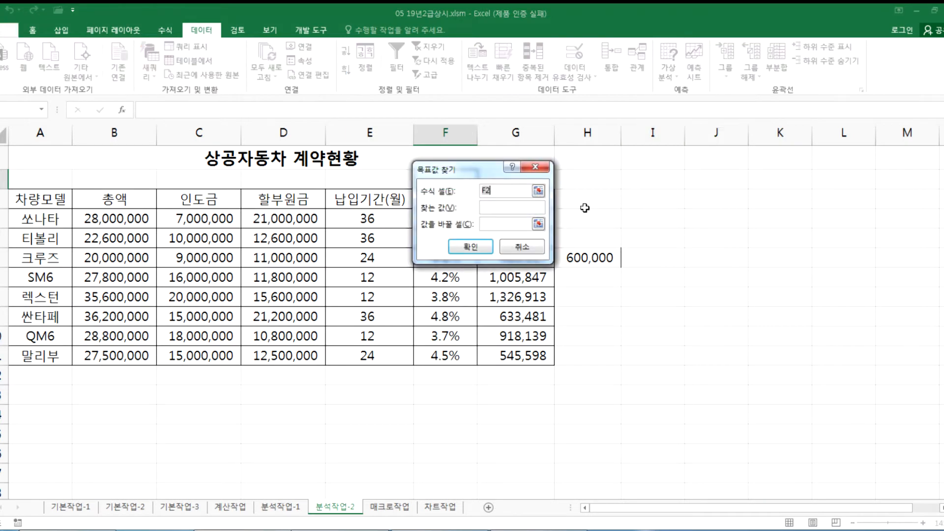
drag(482, 178, 509, 279)
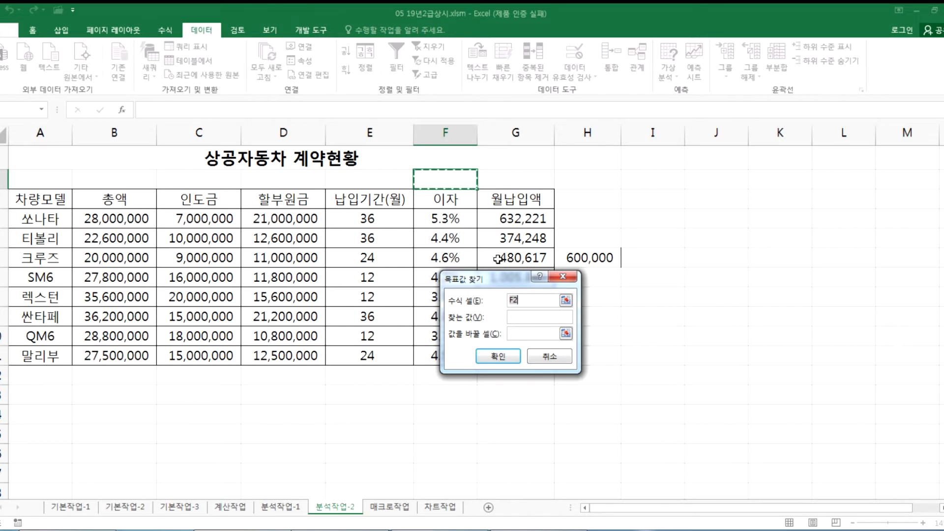
click(498, 259)
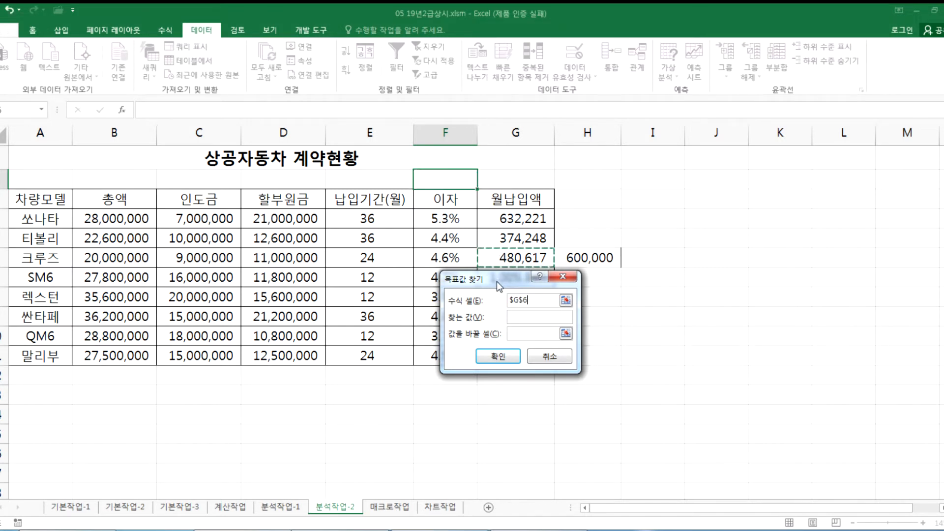
click(525, 317)
text(600000)
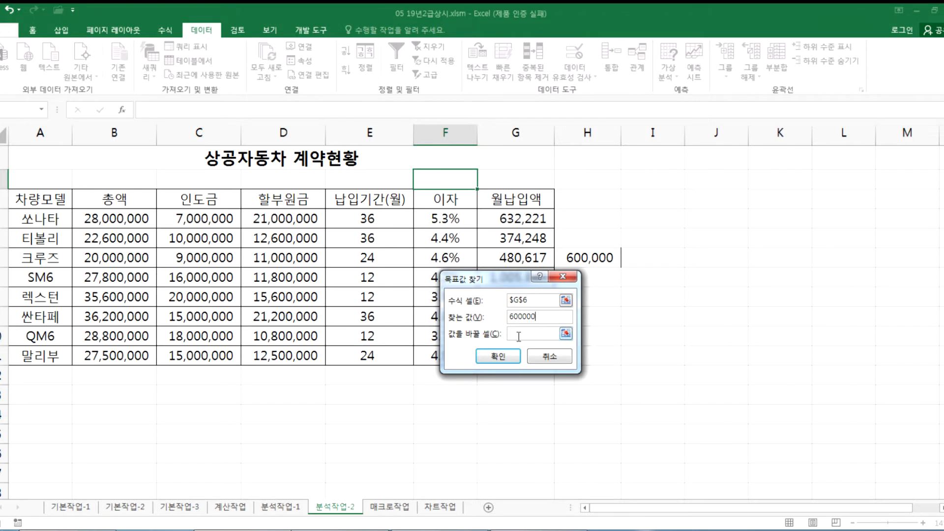
drag(472, 282, 384, 286)
click(369, 257)
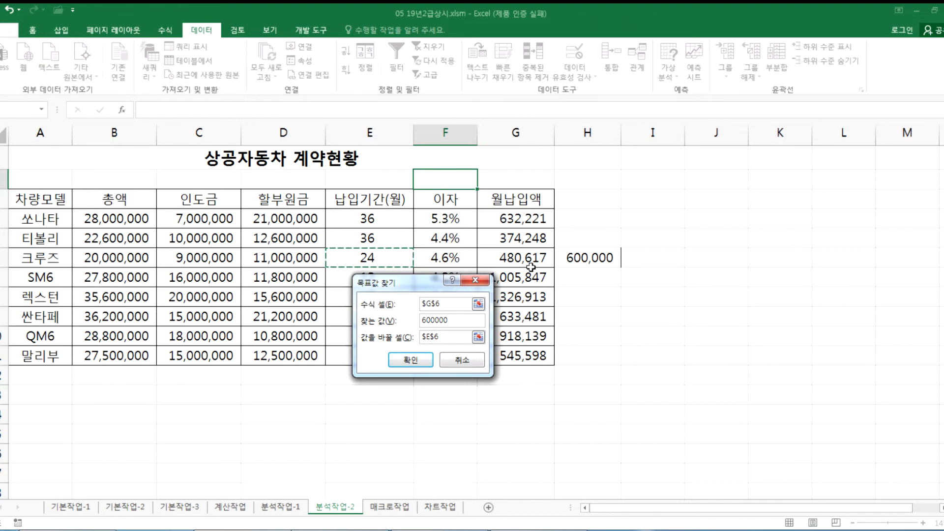
click(408, 364)
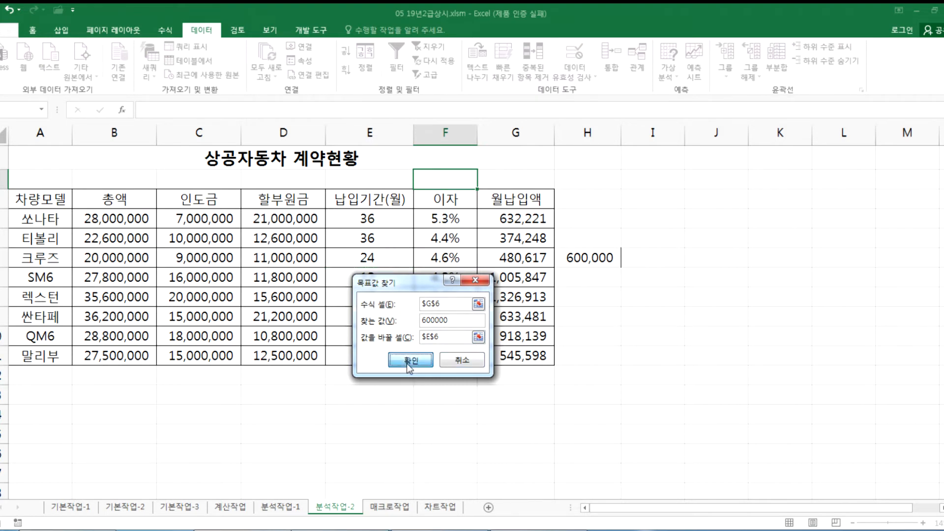
click(389, 359)
Step: Verify E6's new period and G6's 600,000 payment, then switch to the 매크로작업 sheet
click(381, 262)
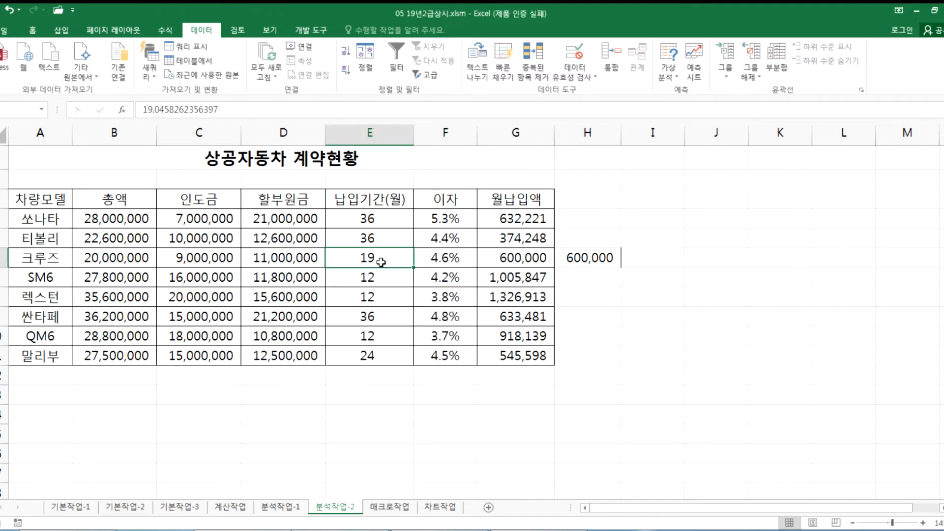
key(F2)
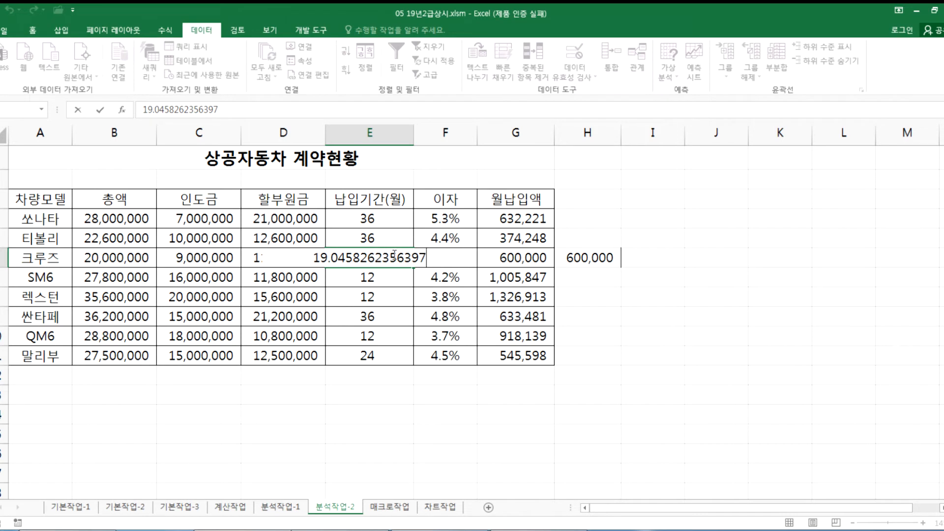
key(ctrl+Return)
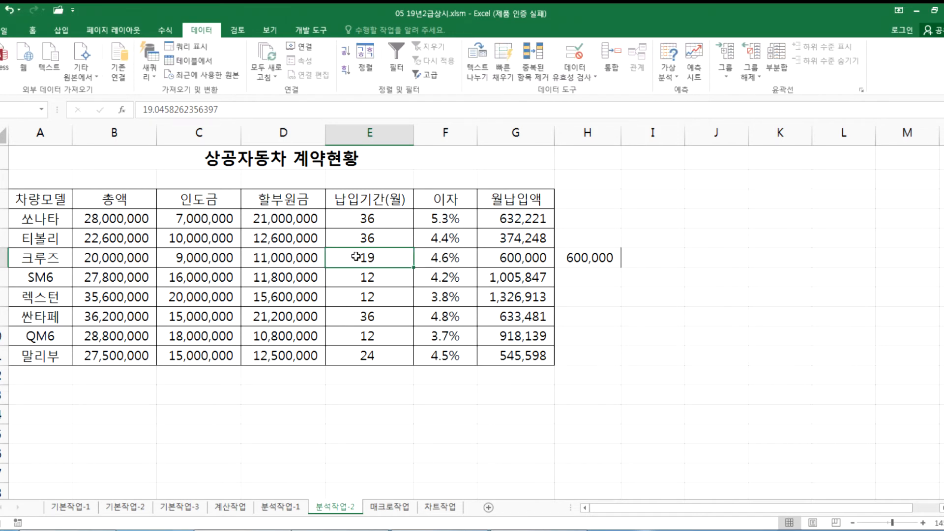
click(507, 256)
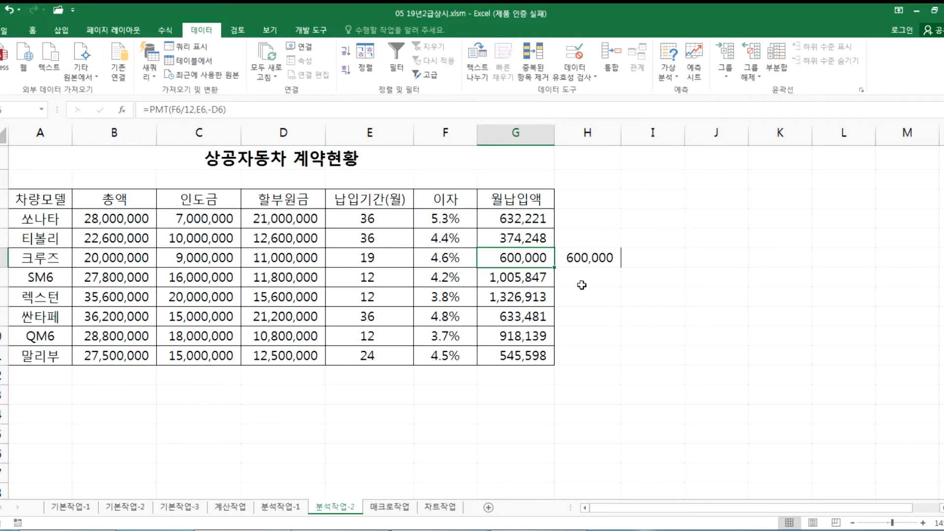
click(386, 511)
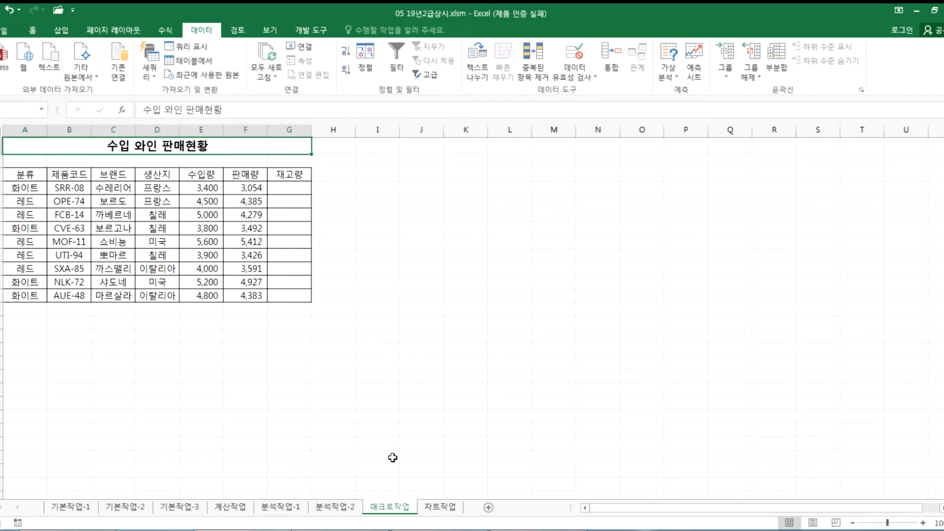
Step: Enter the stock formula =E4-F4 in the first 재고량 cell, giving 346
click(22, 323)
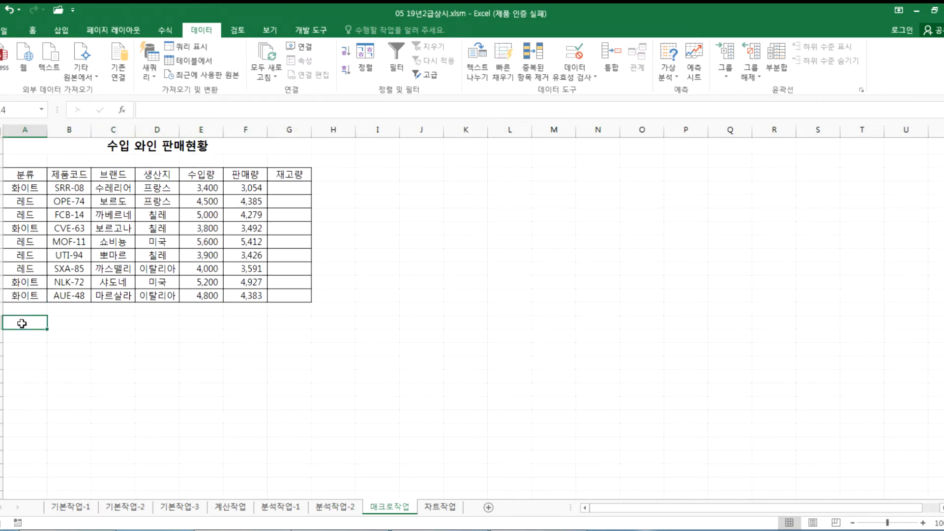
scroll(22, 323, up, 2)
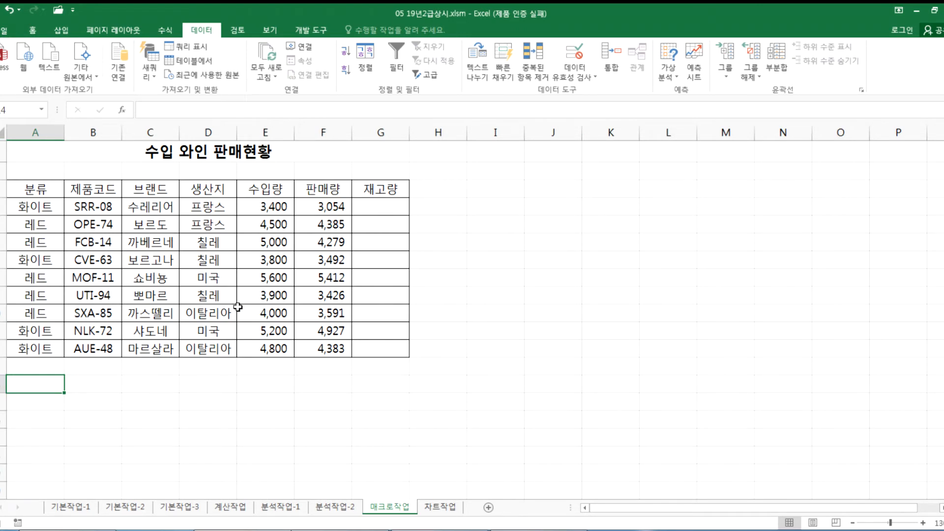
click(376, 207)
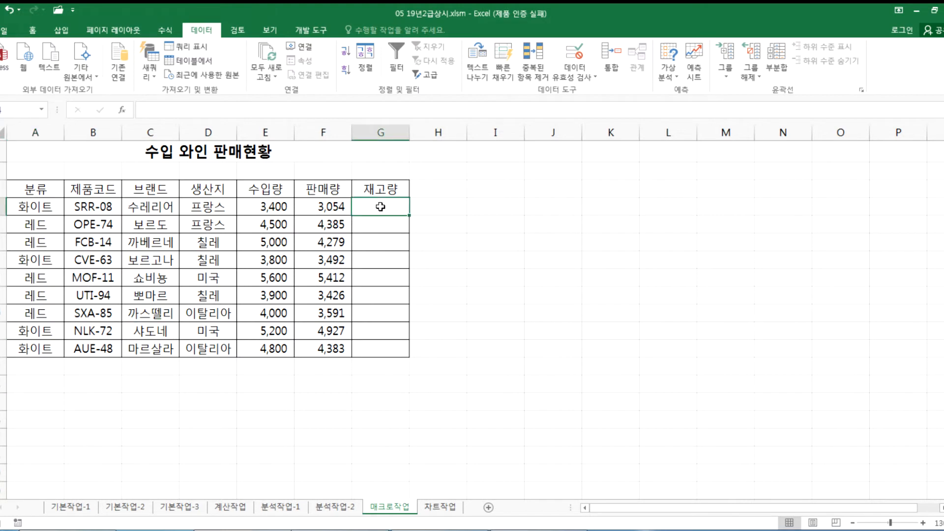
click(252, 209)
click(323, 203)
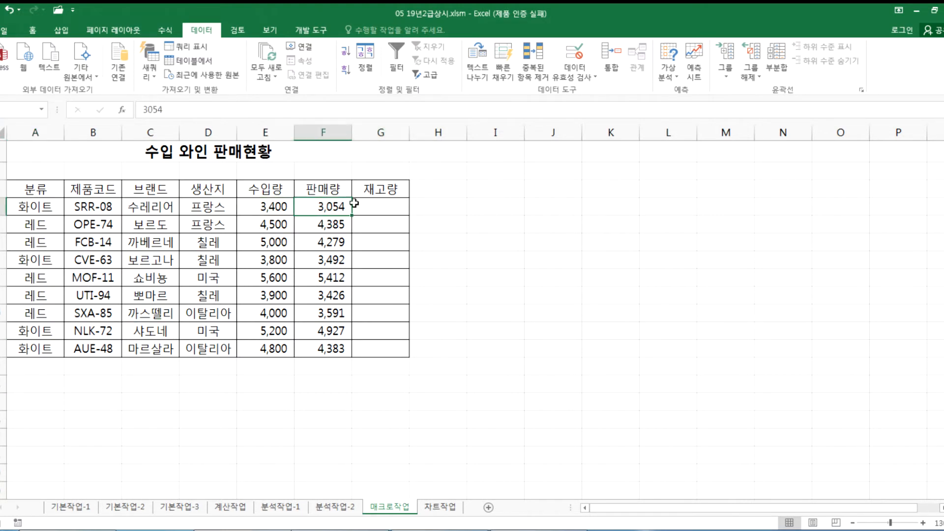
click(382, 204)
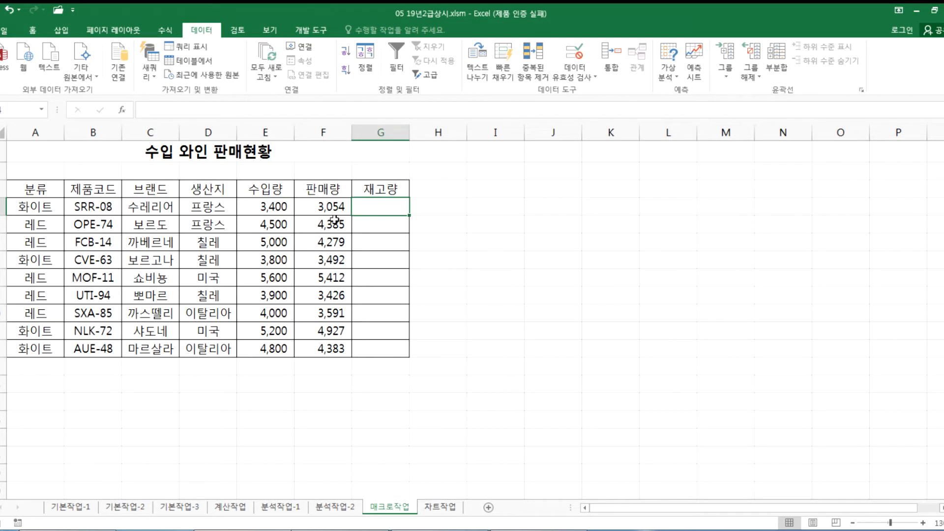
text(=)
click(261, 204)
text(-)
click(316, 204)
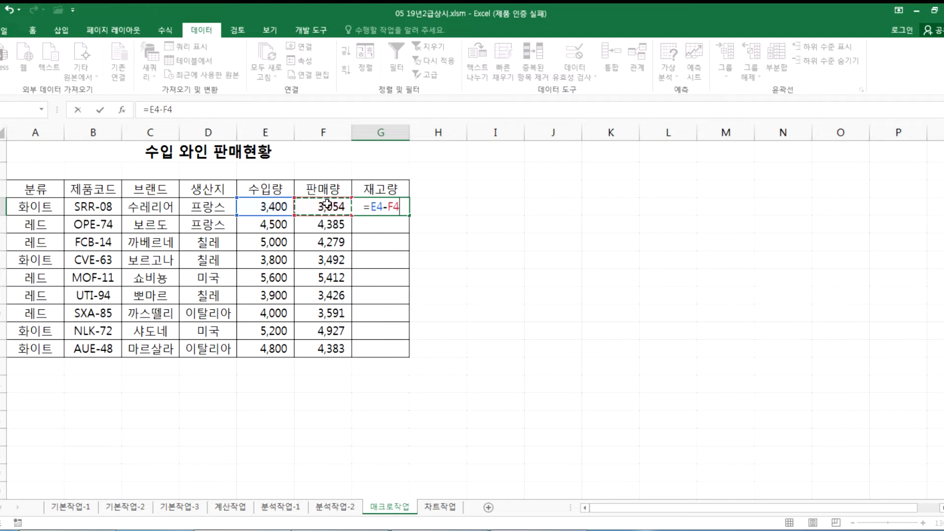
key(Return)
Step: Fill the formula down to G12, delete the G4:G12 values, and select title cell A1
click(377, 205)
drag(411, 218, 408, 353)
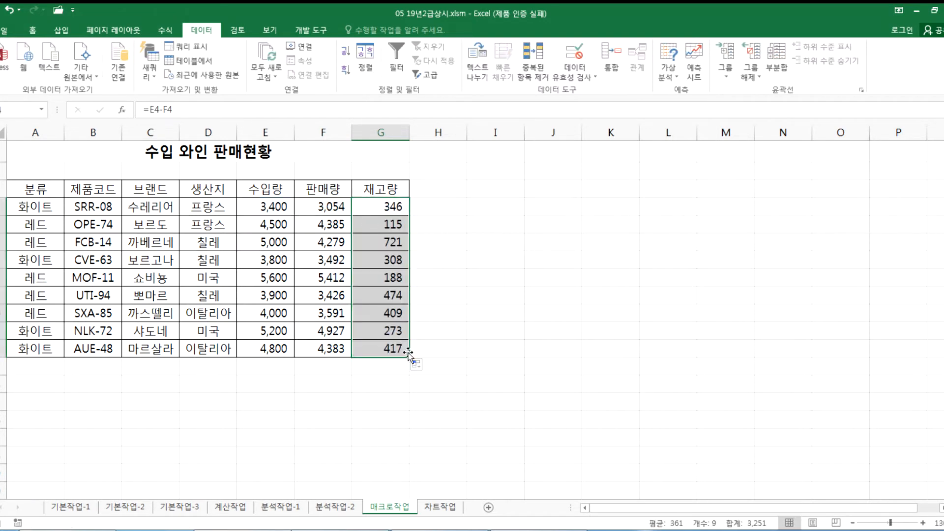
key(Delete)
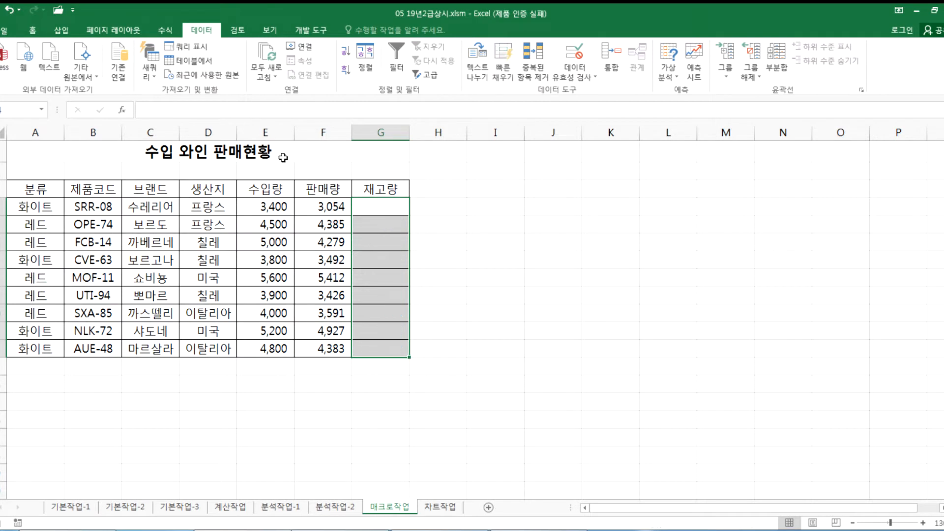
click(282, 156)
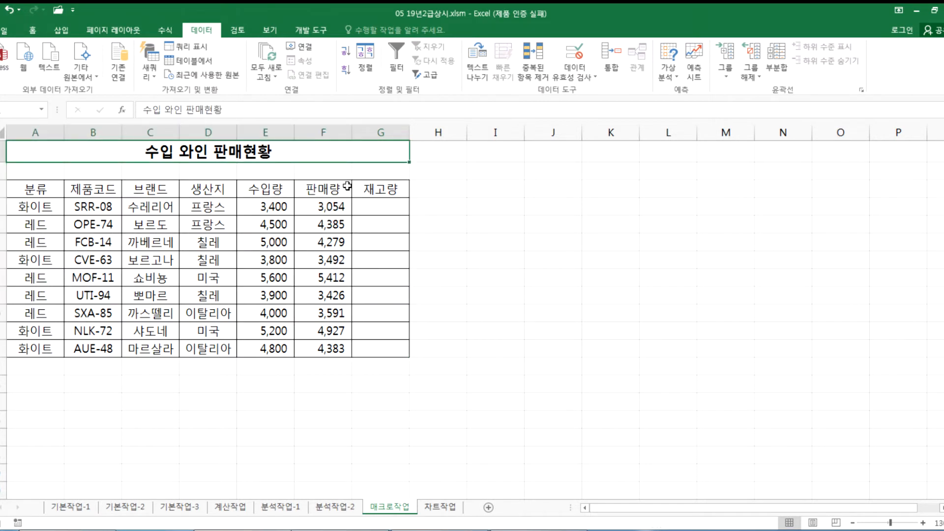
Step: Start recording a new macro named 재고량
click(308, 29)
click(81, 48)
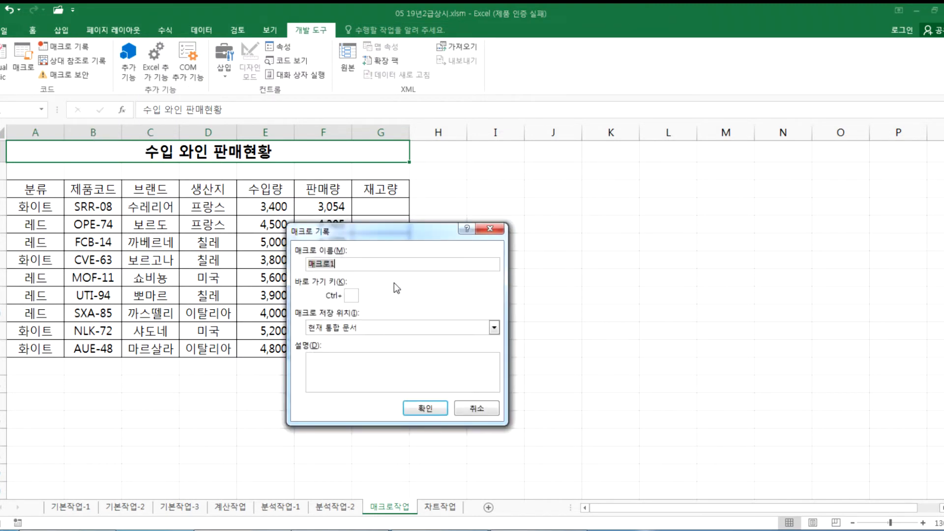
text(재고량)
drag(374, 230, 519, 149)
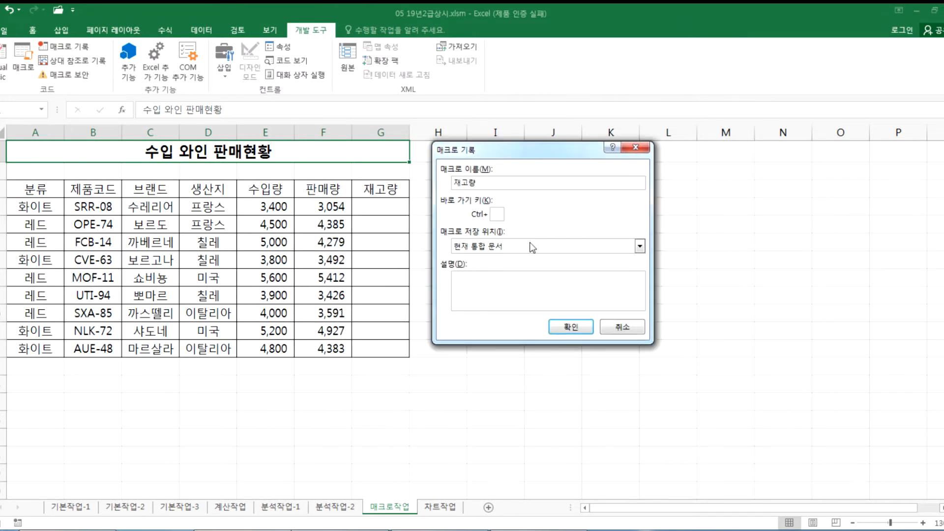
click(568, 328)
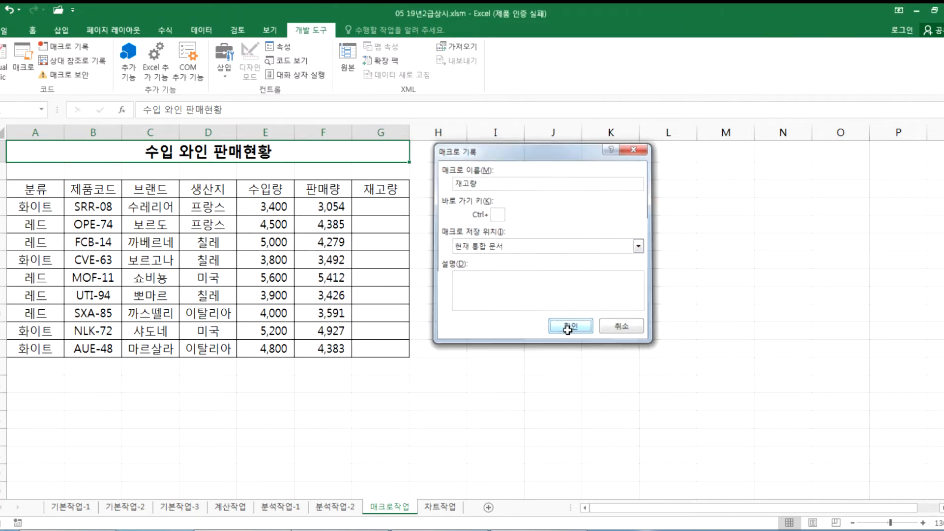
Step: Record =E4-F4 in G4, filled down to G12, ending with A1 selected
click(384, 208)
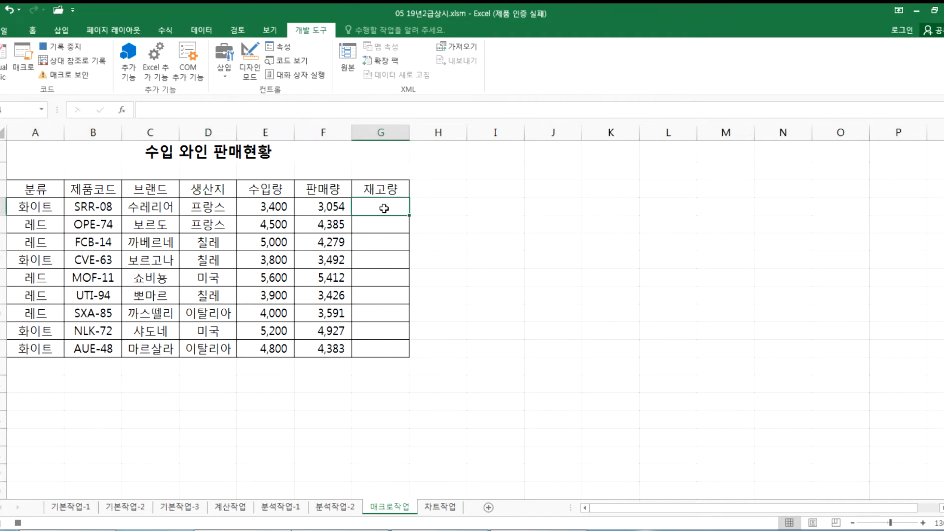
text(=)
click(277, 208)
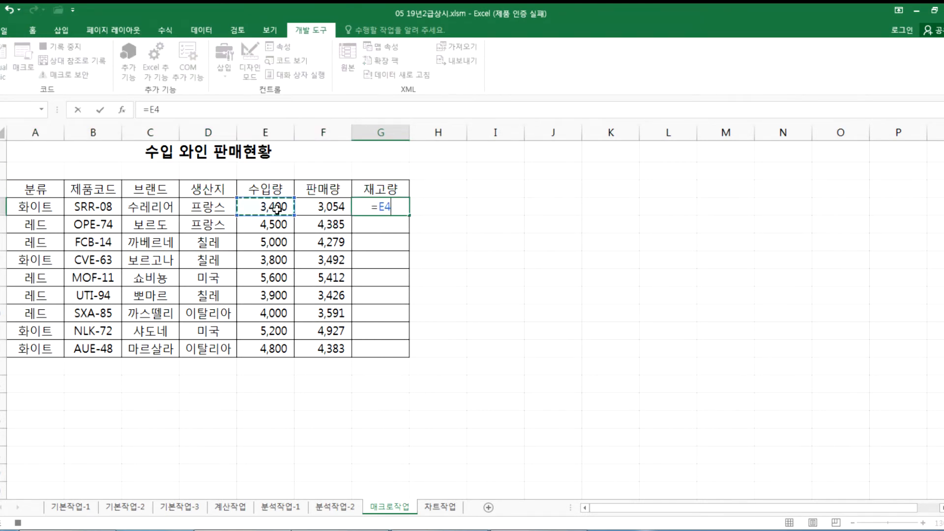
text(-)
click(317, 207)
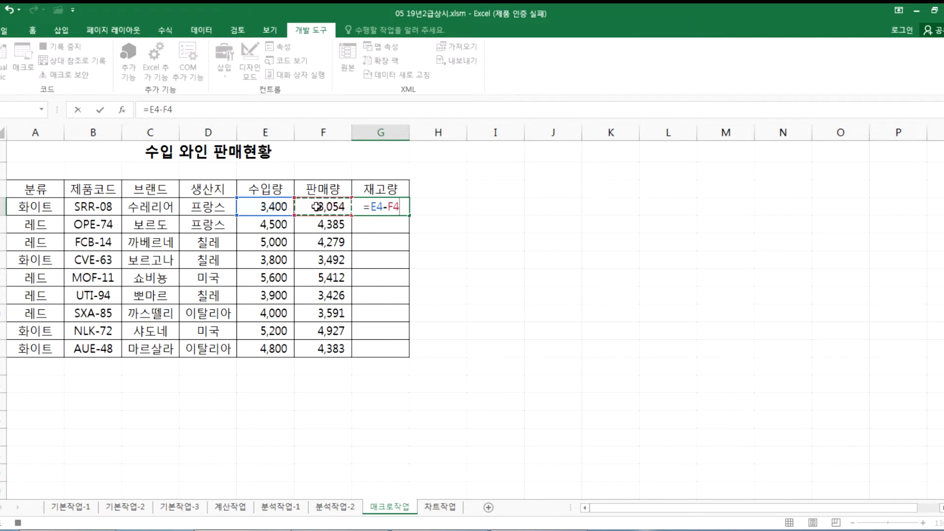
key(ctrl+Return)
drag(406, 212, 415, 352)
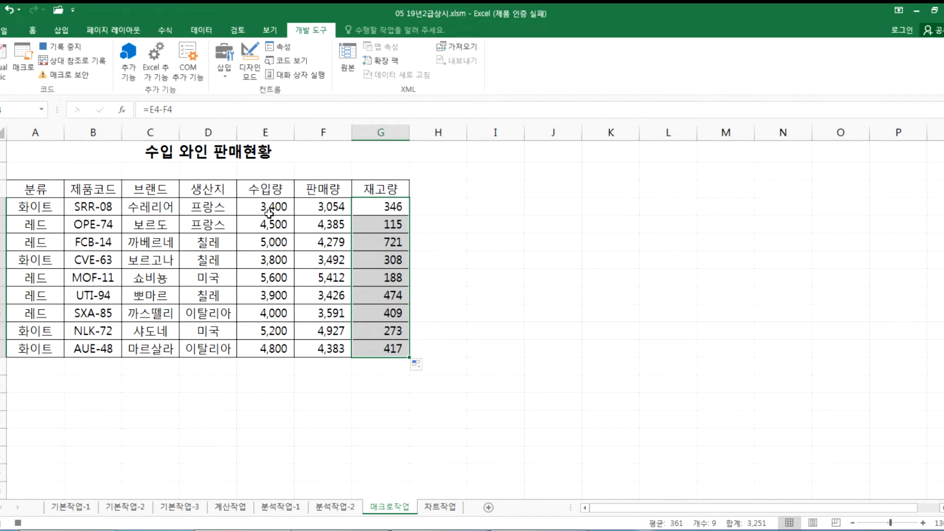
click(291, 156)
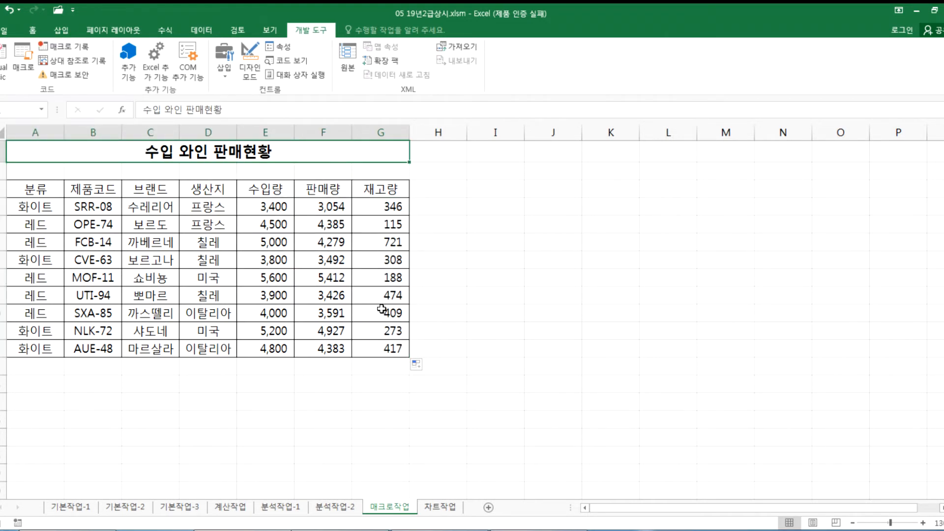
Step: Clear G4:G12, run the 재고량 macro to refill it, then clear G4:G12 again
drag(375, 211, 372, 347)
key(Delete)
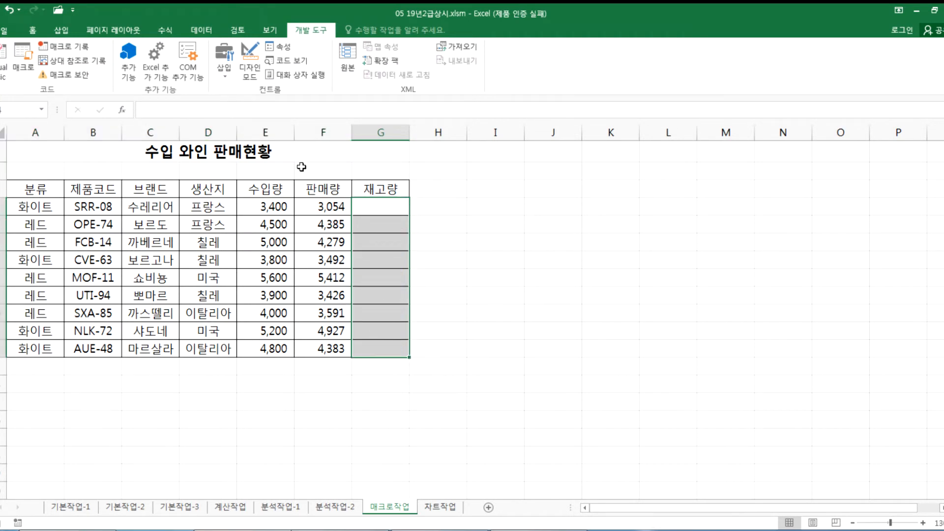
click(543, 250)
click(22, 69)
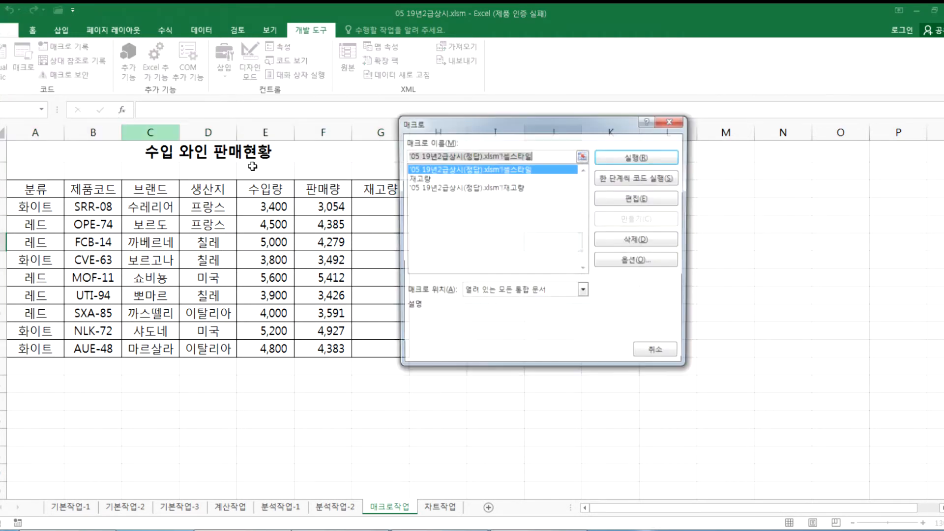
click(421, 179)
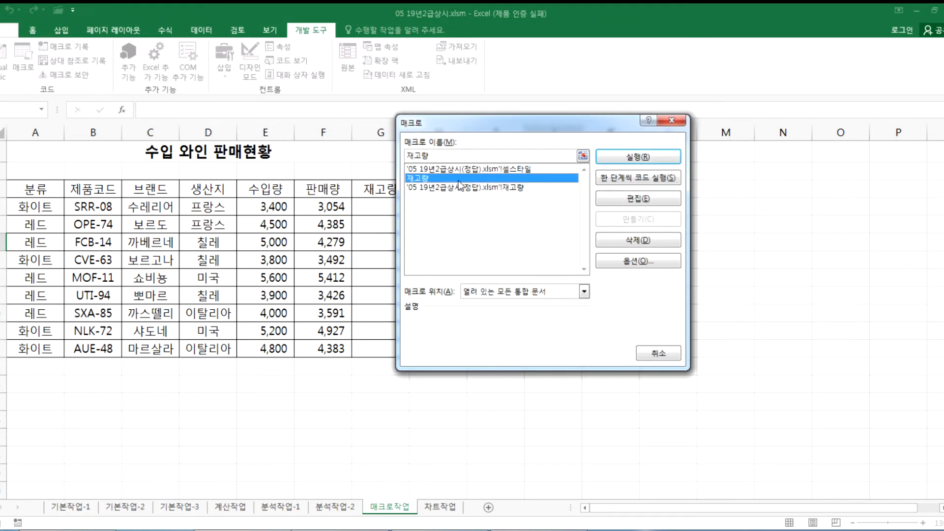
click(645, 158)
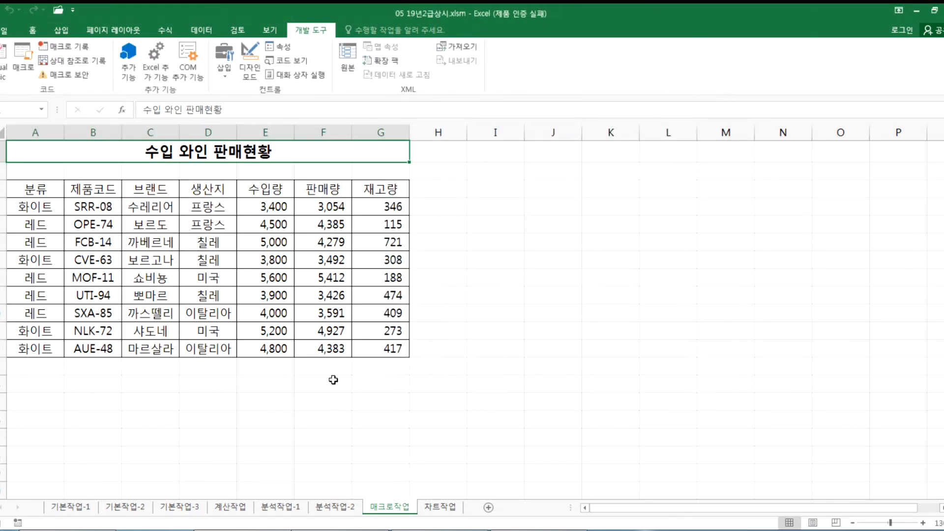
drag(374, 206, 374, 347)
key(Delete)
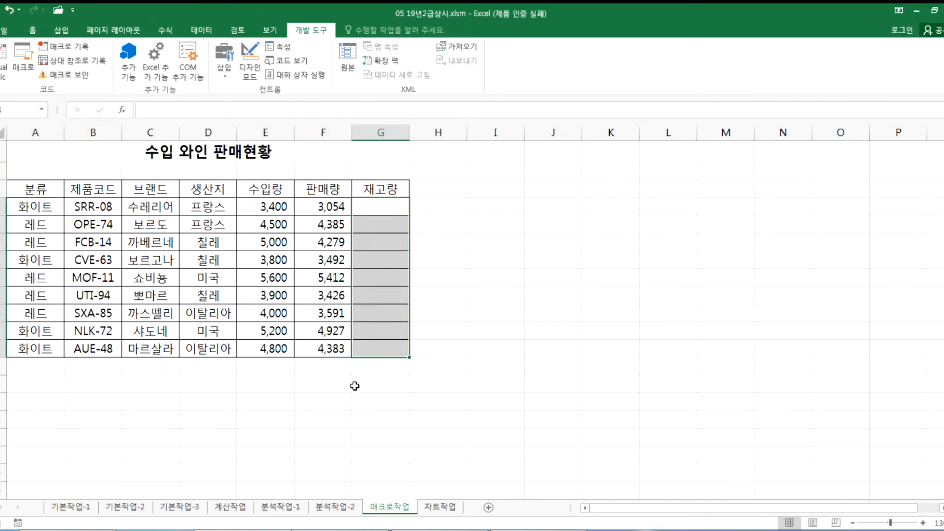
click(73, 383)
Step: Draw a form button at B14:C15, assign the 재고량 macro, and caption it 재고량
drag(73, 382, 146, 409)
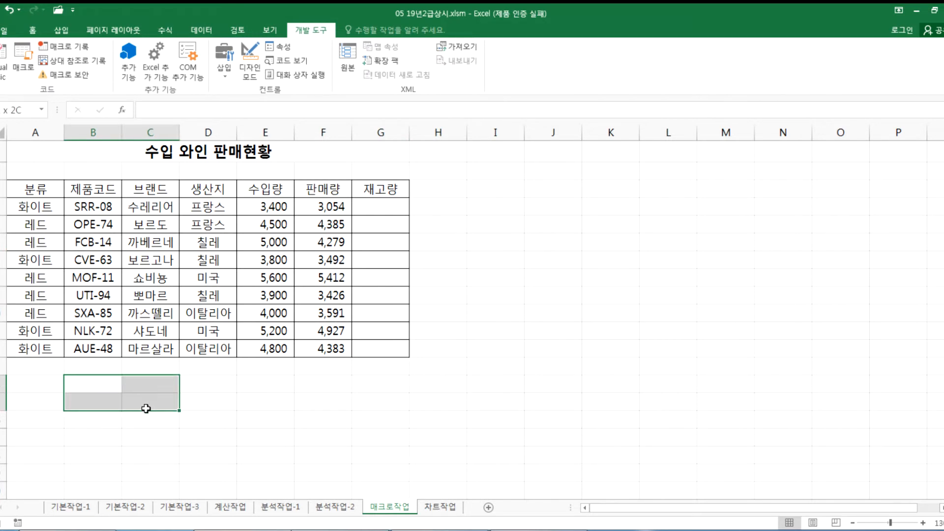
drag(146, 409, 169, 408)
click(227, 79)
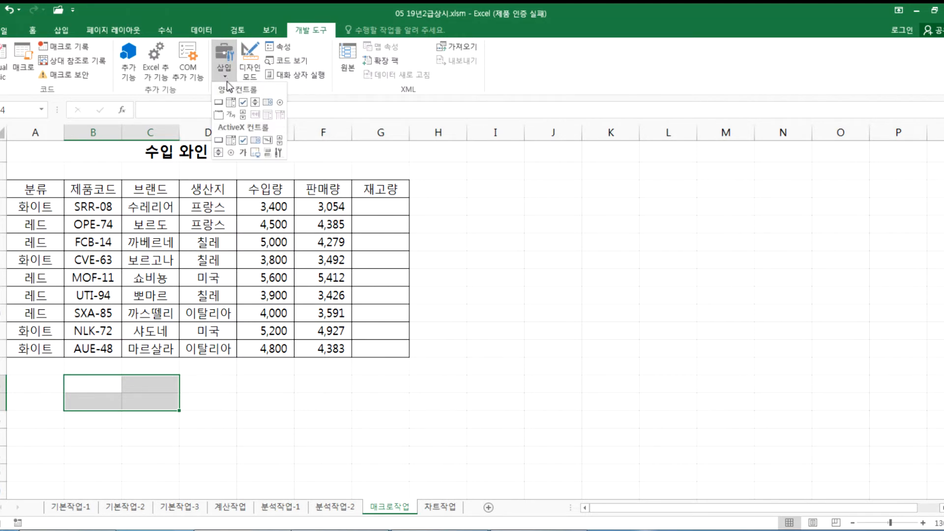
click(218, 102)
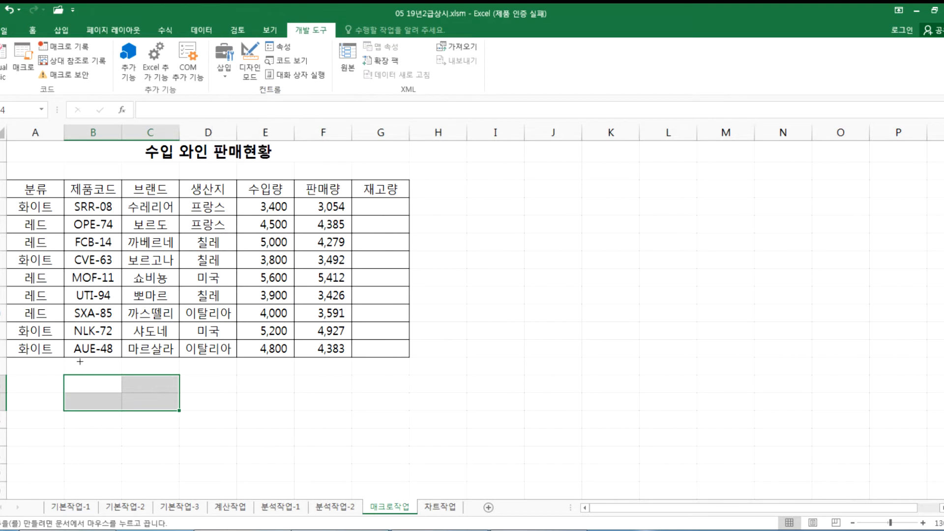
drag(64, 374, 180, 409)
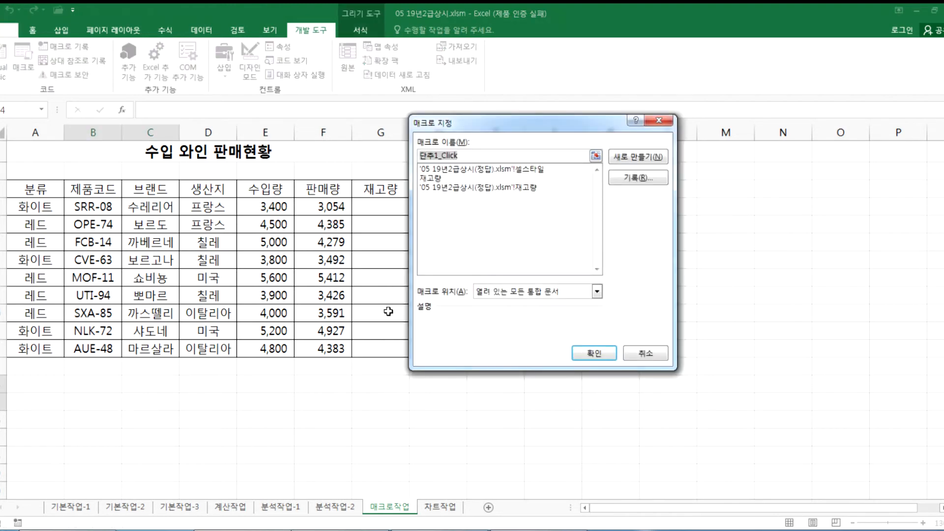
click(424, 180)
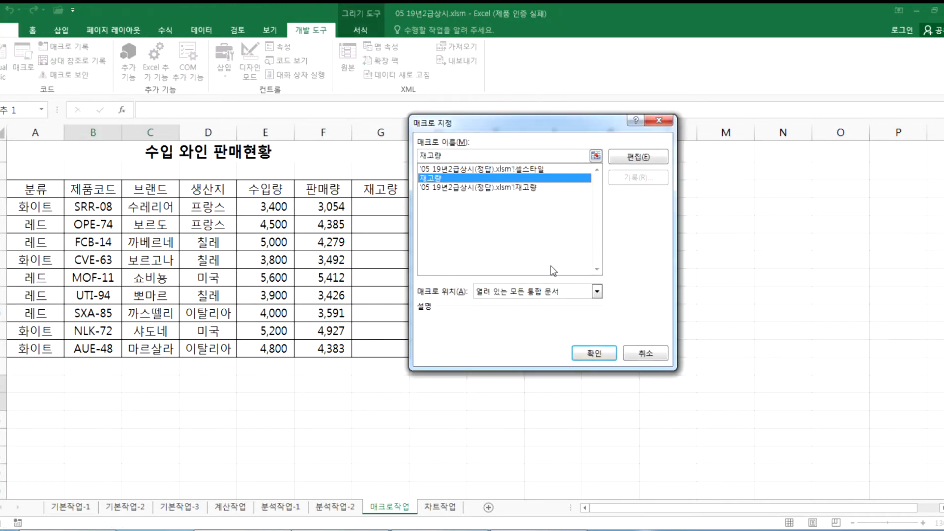
click(586, 358)
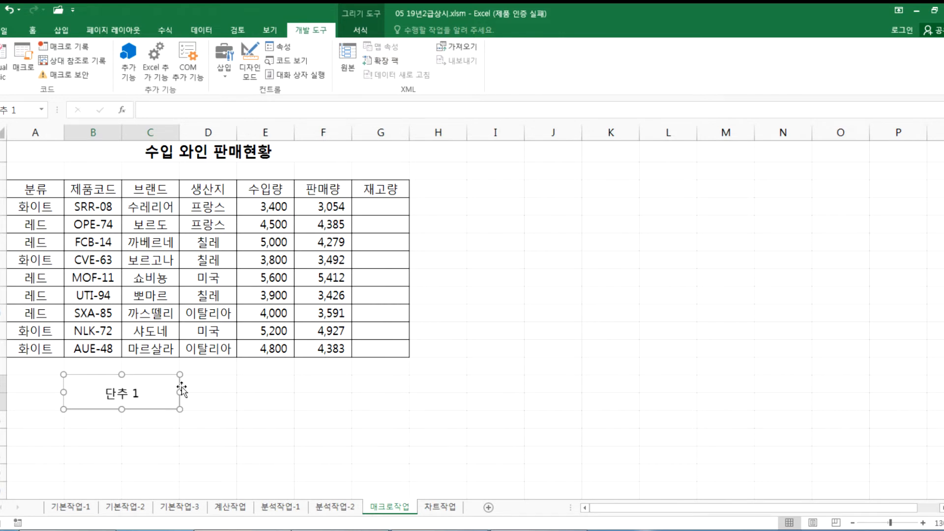
text(재고량)
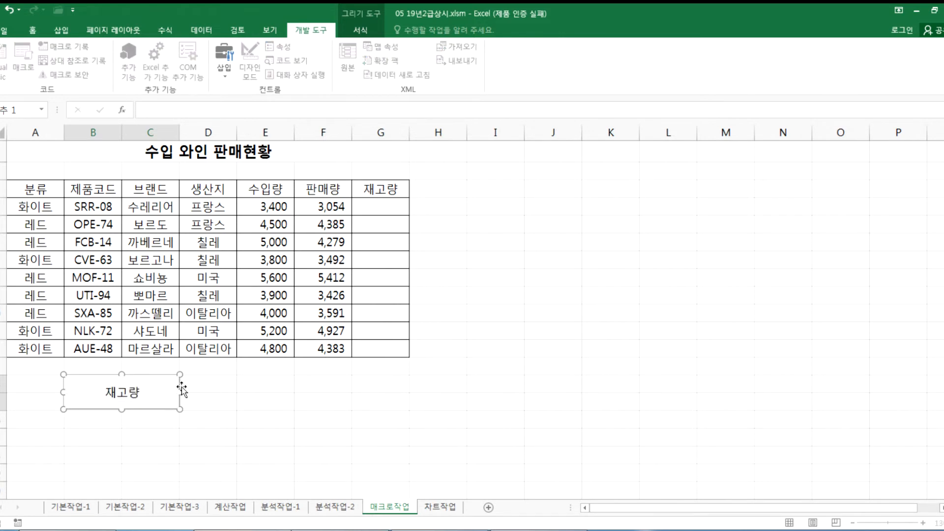
click(264, 455)
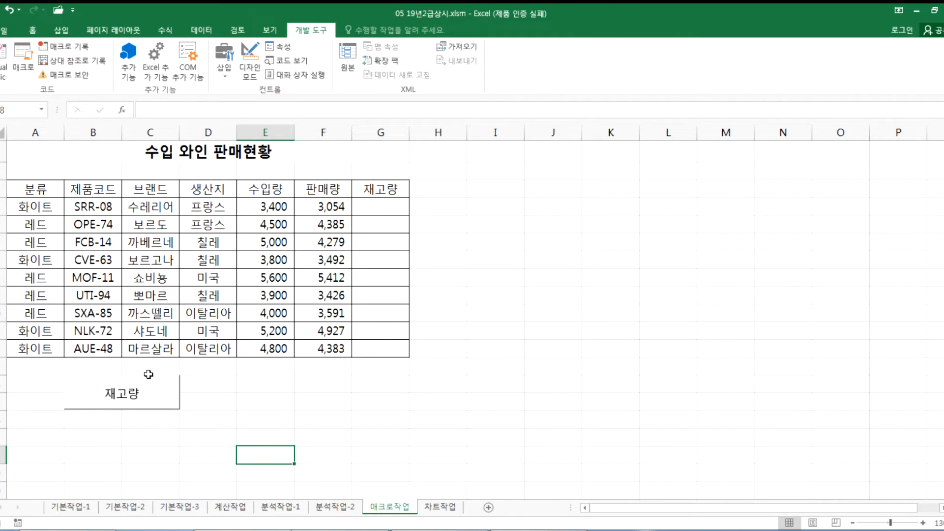
click(23, 63)
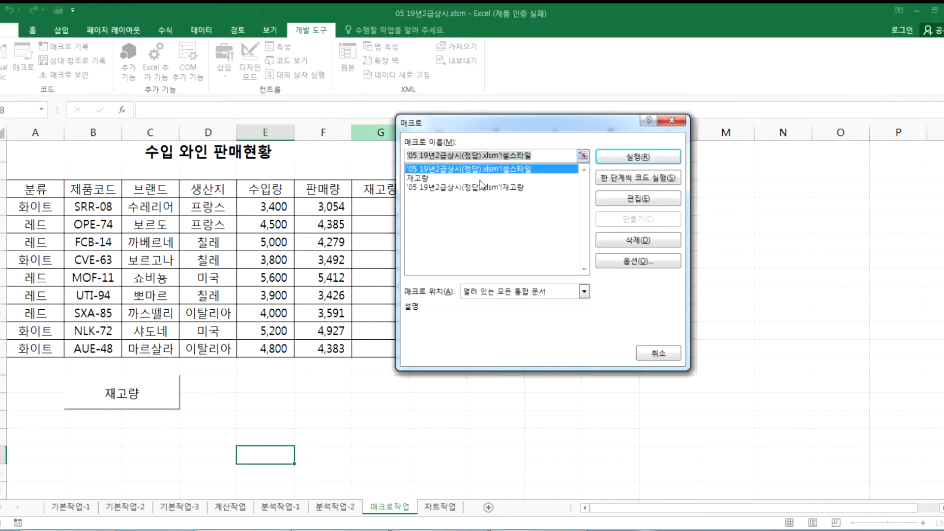
click(436, 179)
click(658, 354)
click(321, 418)
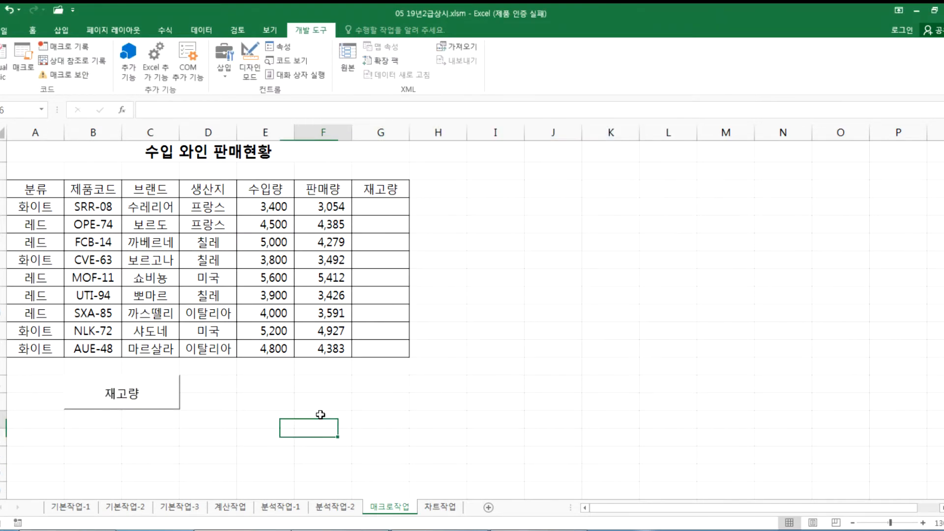
click(151, 399)
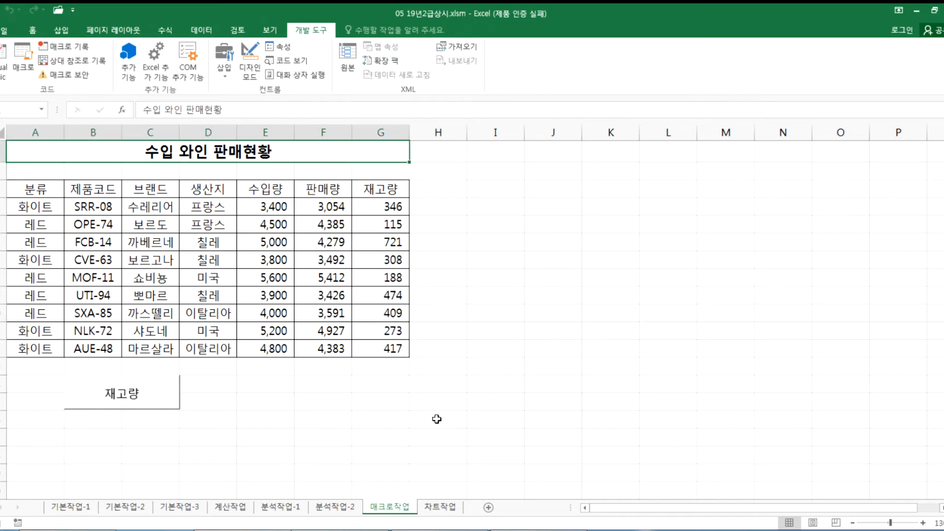
click(392, 213)
drag(389, 230, 392, 350)
key(Delete)
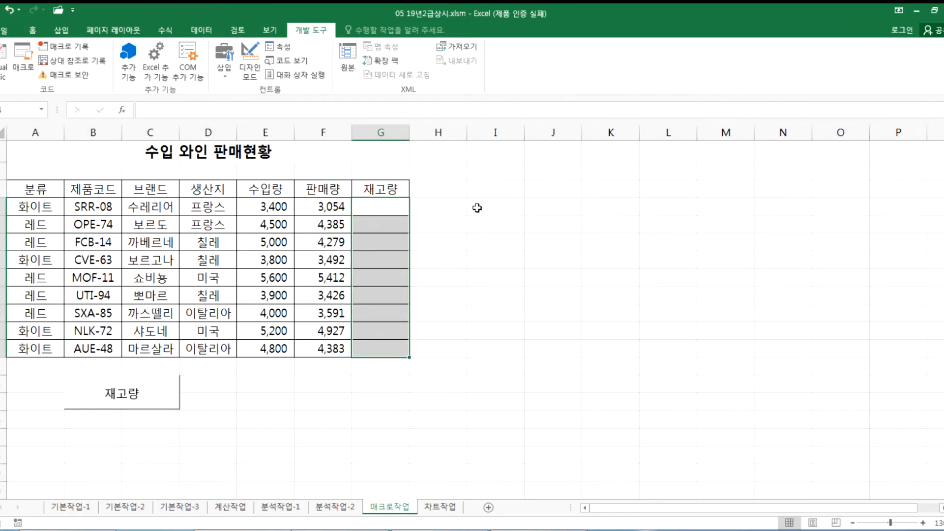
click(502, 205)
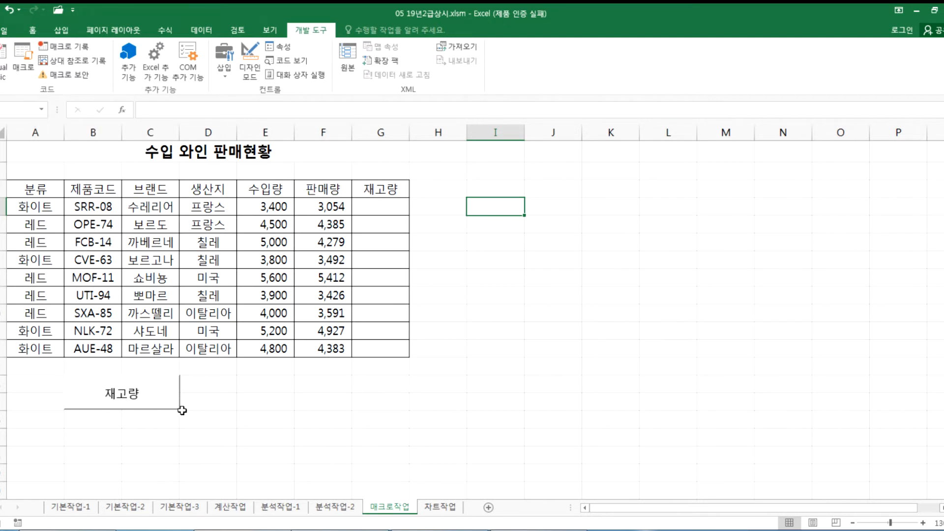
Step: Run the 재고량 macro to fill stock values 346–417, then turn on relative-reference recording
click(164, 408)
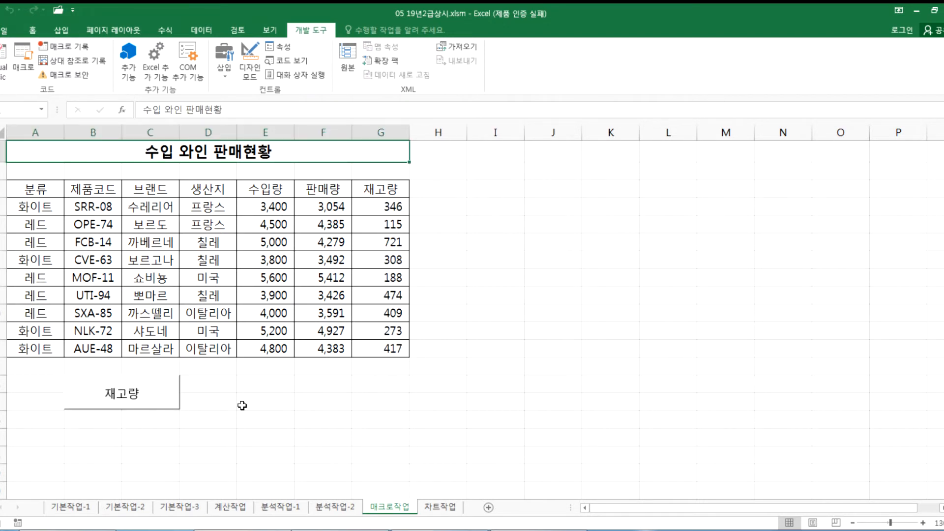
click(74, 60)
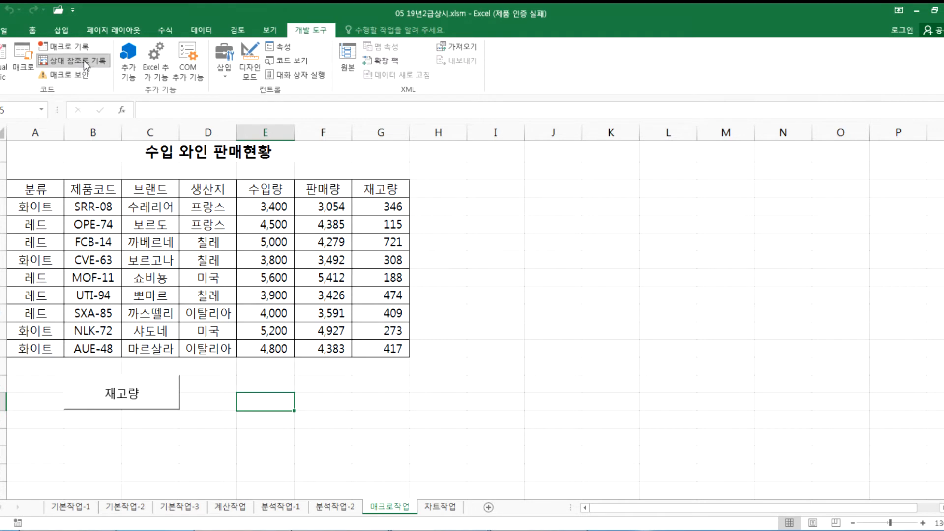
Step: Turn relative-reference recording back off and select an empty cell beside the table
click(84, 61)
click(491, 364)
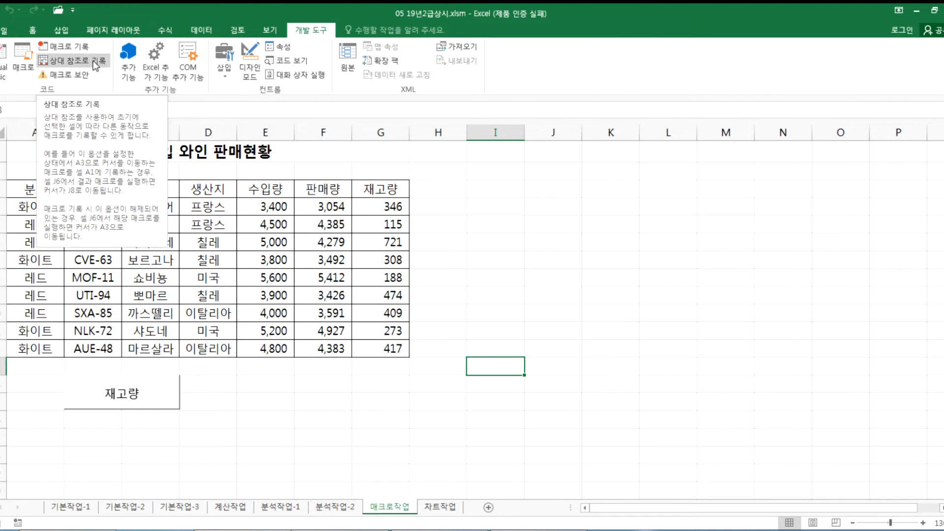
click(541, 315)
click(549, 282)
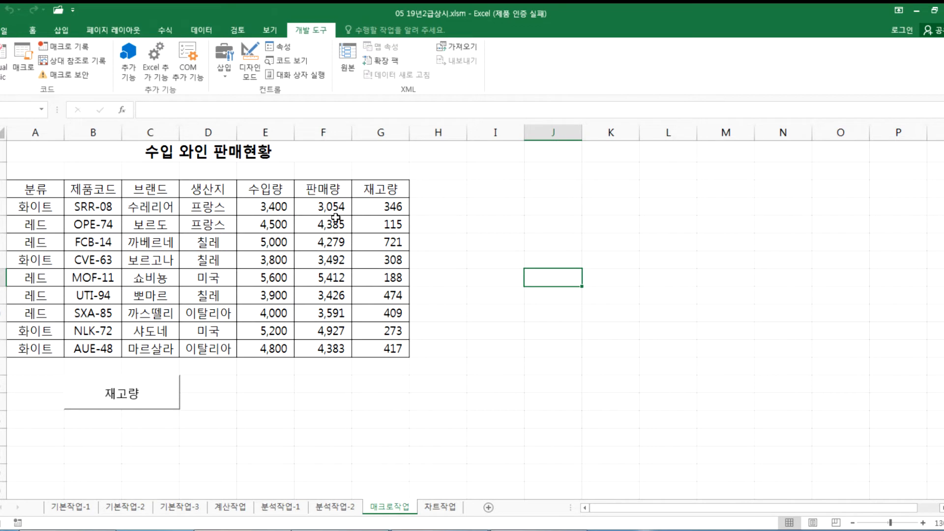
Step: Select header row A4:G4 and preview the cell style gallery without applying a style
drag(52, 190, 370, 190)
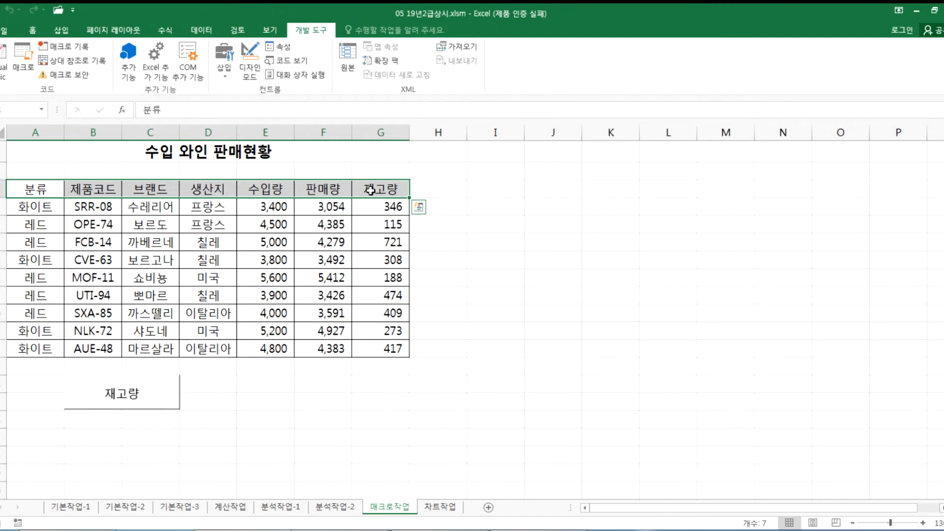
click(32, 30)
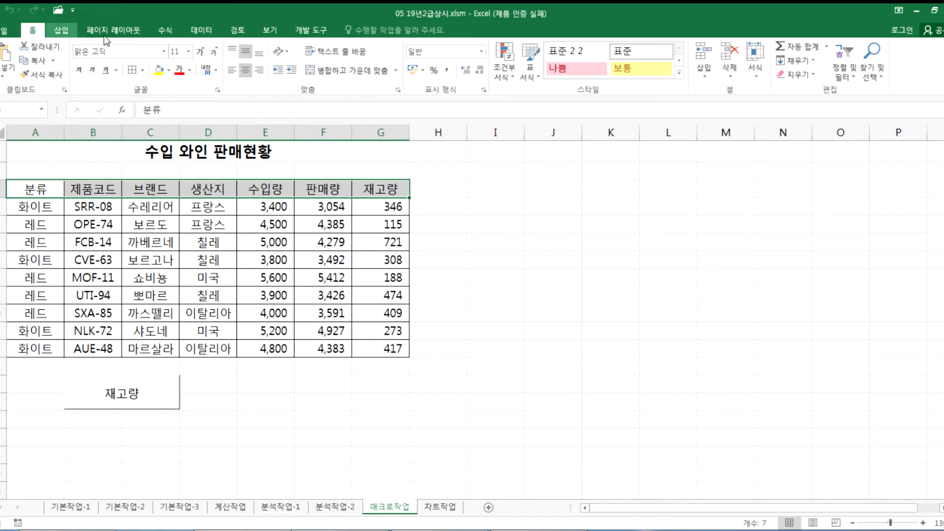
click(679, 75)
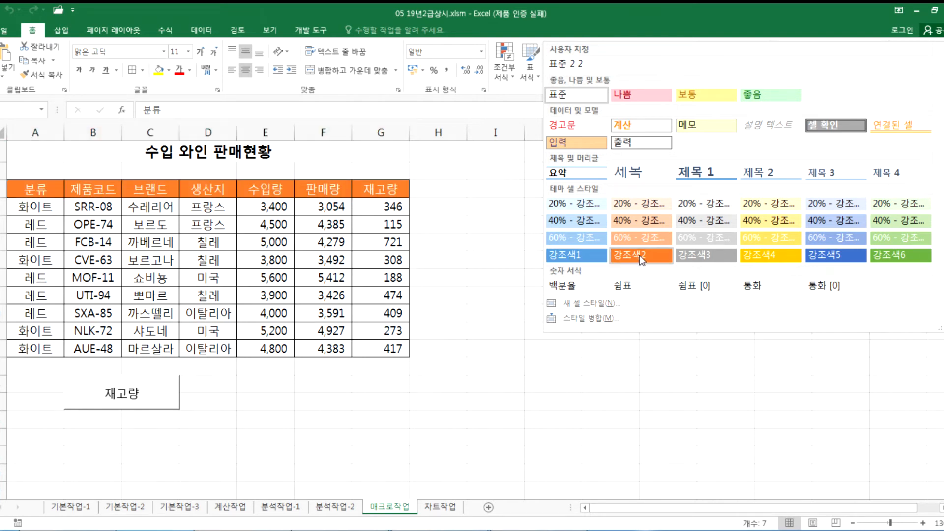
click(292, 152)
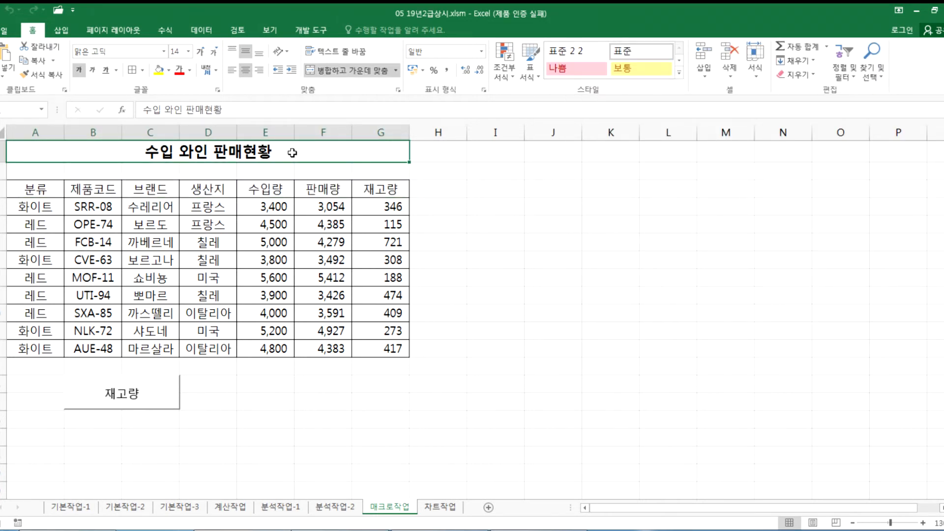
Step: Start recording a new macro named 셀스타일
click(310, 30)
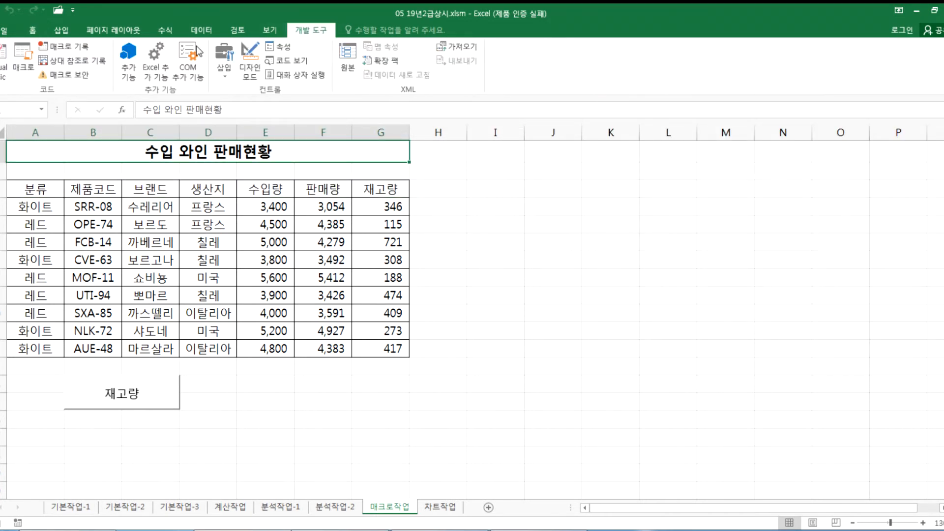
click(67, 45)
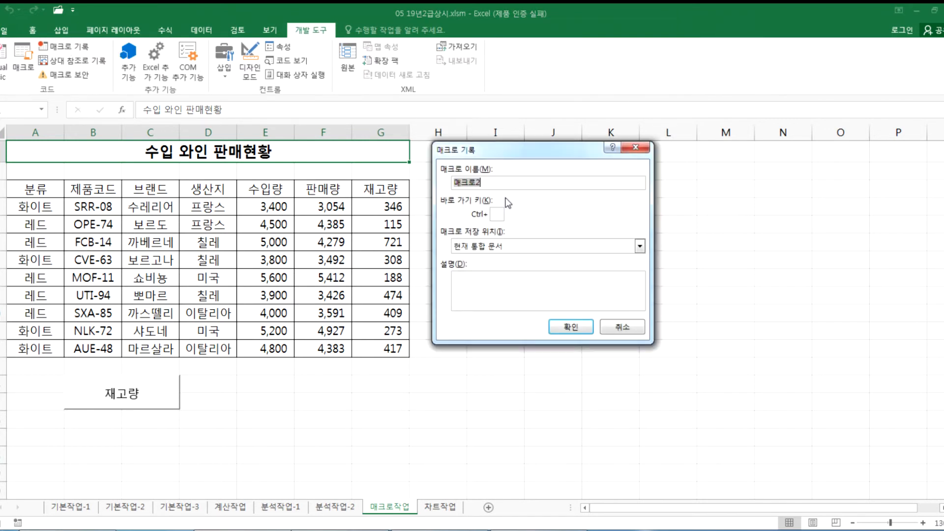
text(셀스타이)
click(572, 328)
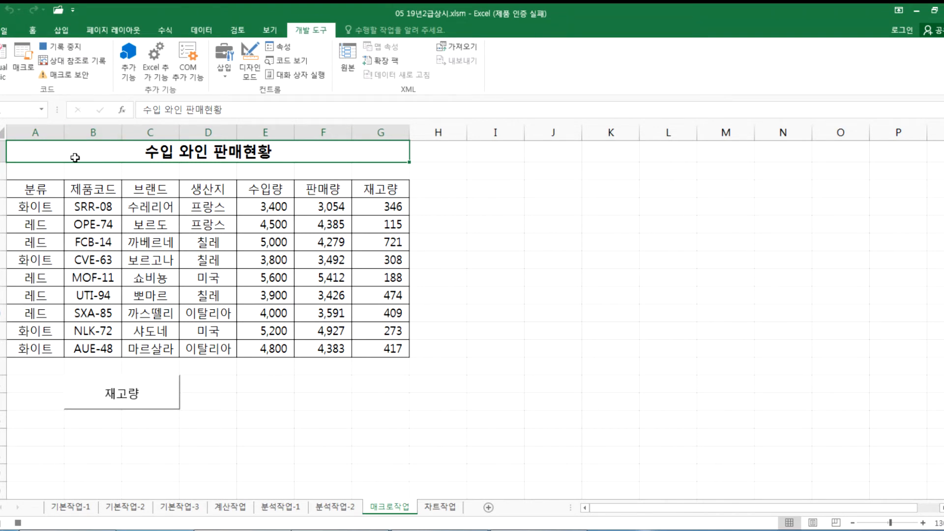
Step: Apply the 강조색1 cell style to header row A4:G4, then select the title cell A1
drag(22, 190, 384, 189)
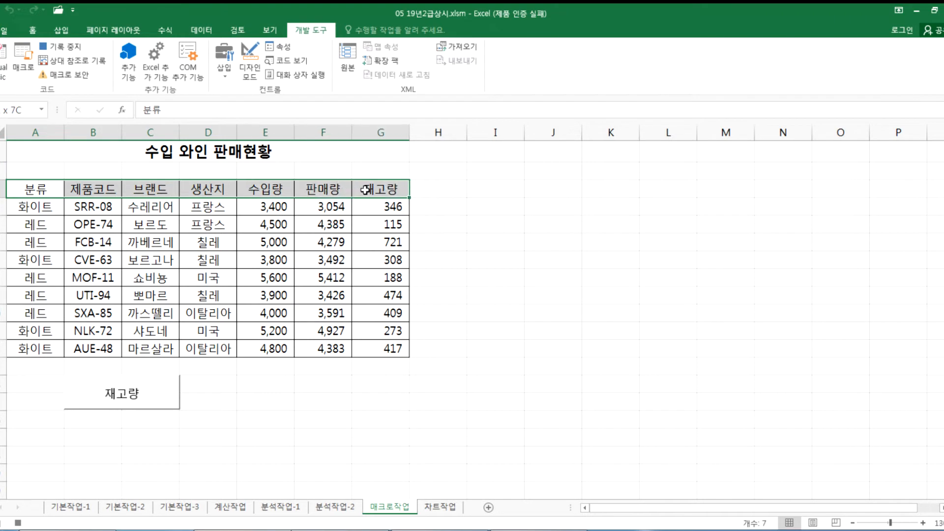
click(33, 30)
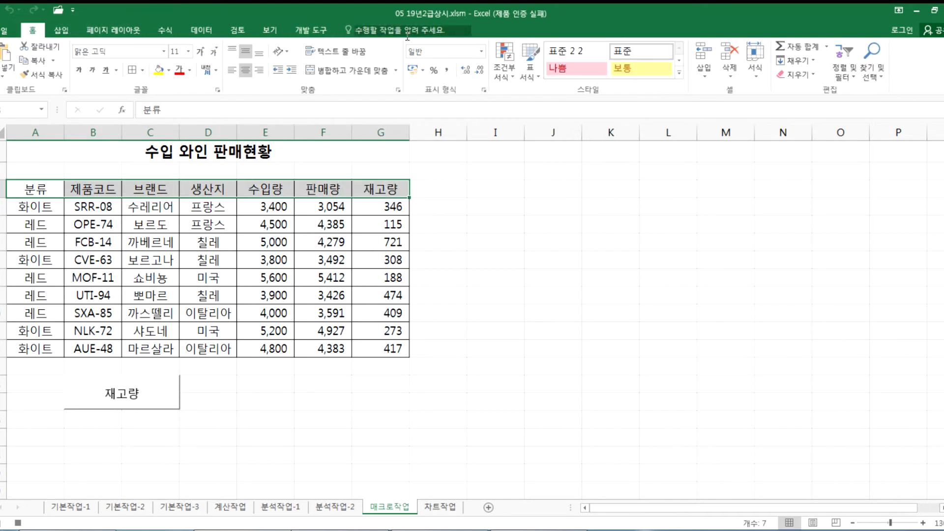
click(679, 73)
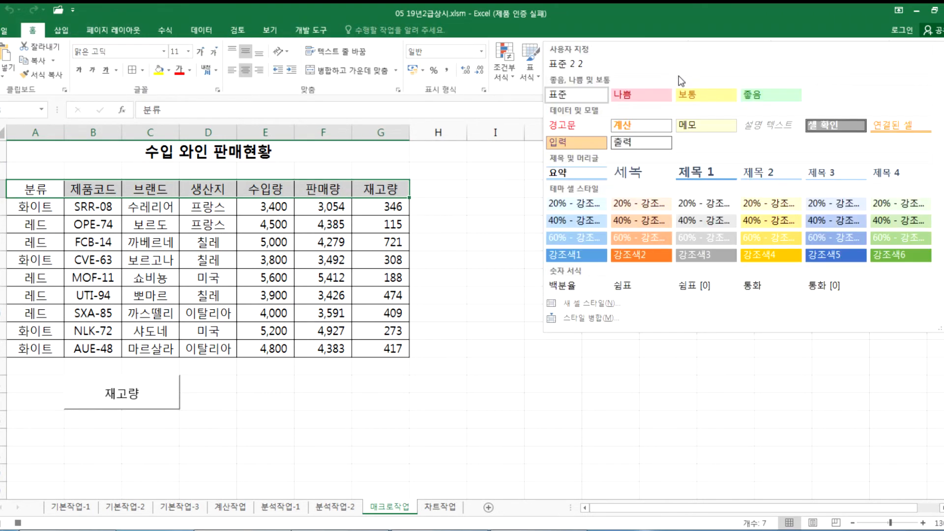
click(574, 254)
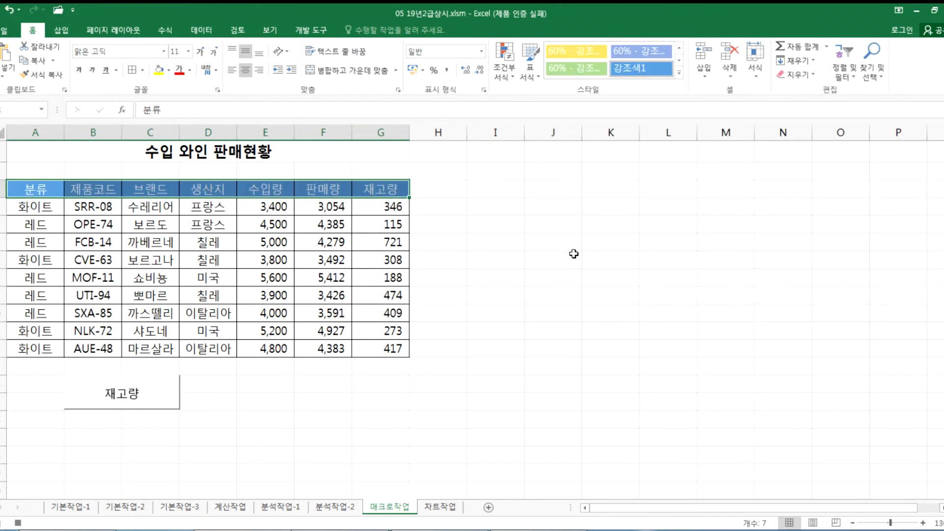
click(306, 155)
click(310, 30)
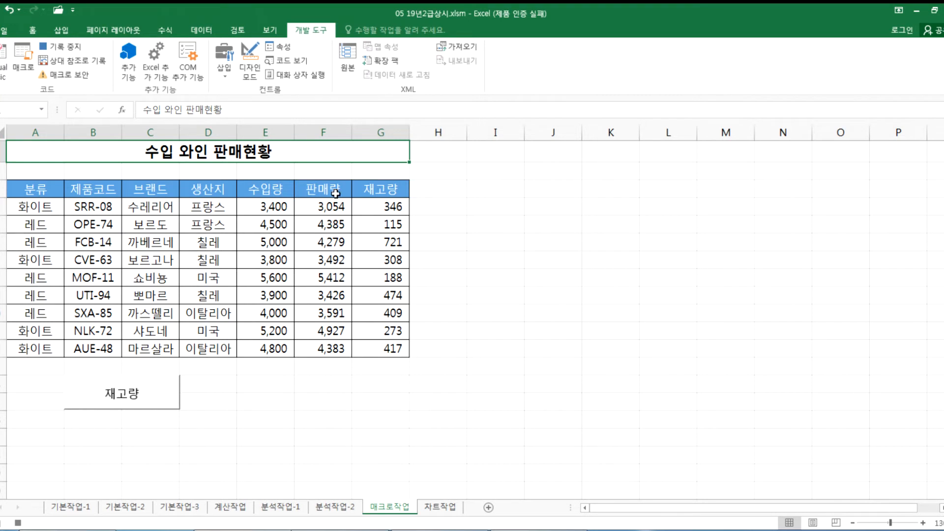
Step: Stop recording, then reset the header row to no fill and automatic font colour
click(61, 48)
drag(14, 188, 379, 186)
click(33, 30)
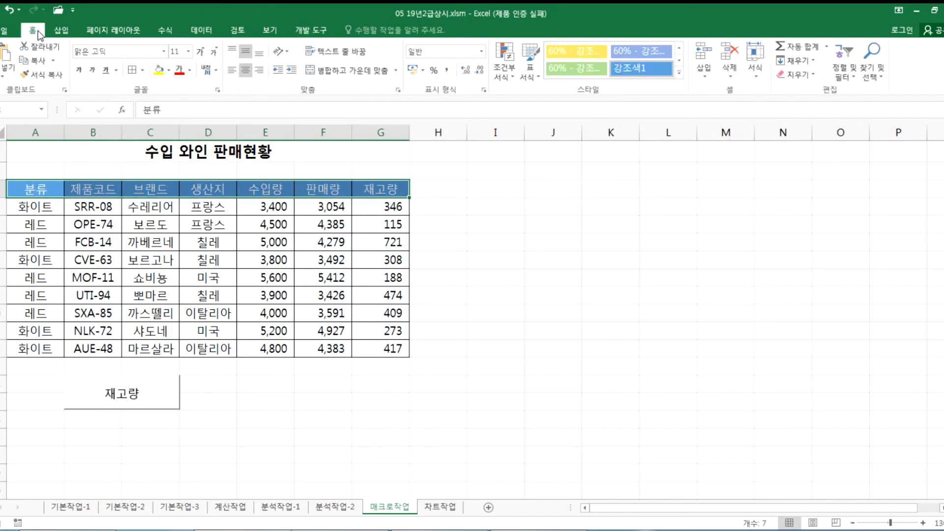
click(168, 70)
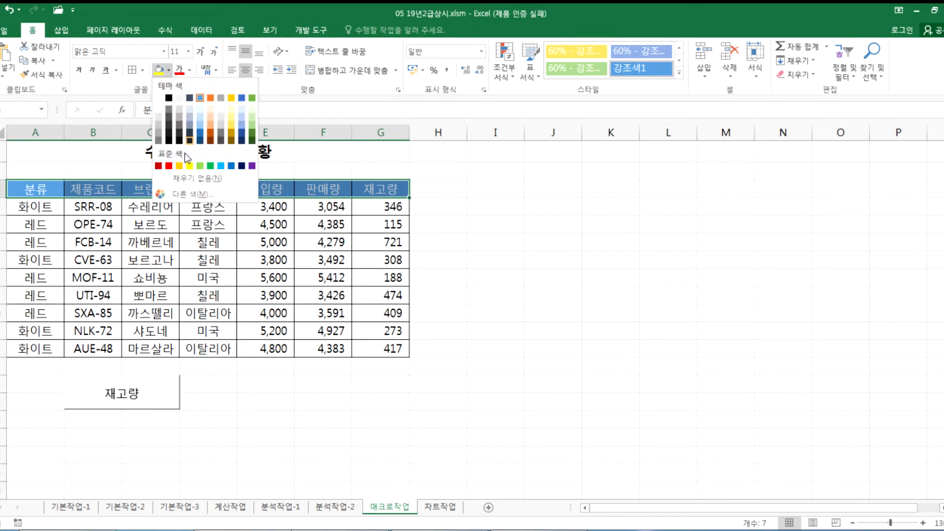
click(183, 180)
click(190, 71)
click(196, 86)
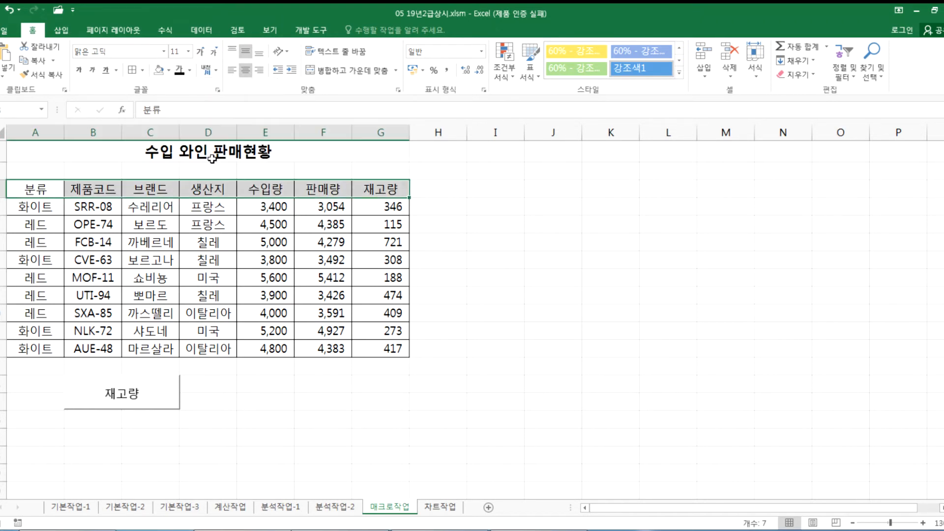
click(442, 306)
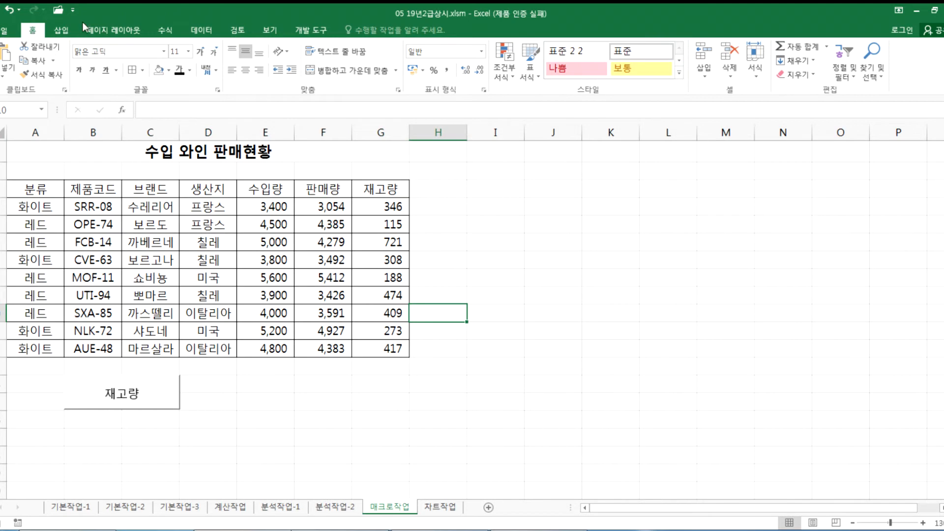
Step: Check that the 셀스타일 macro appears in the macro list, then cancel
click(308, 29)
click(18, 59)
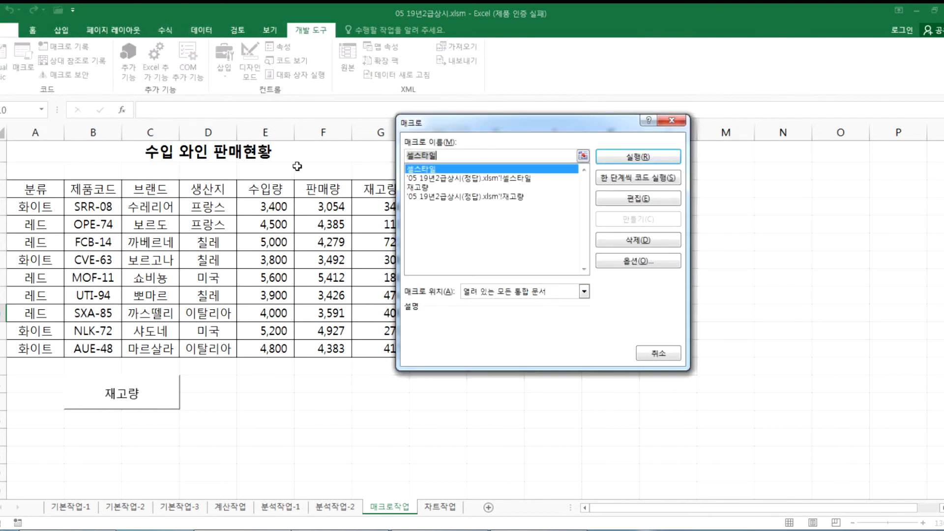
click(430, 172)
click(659, 354)
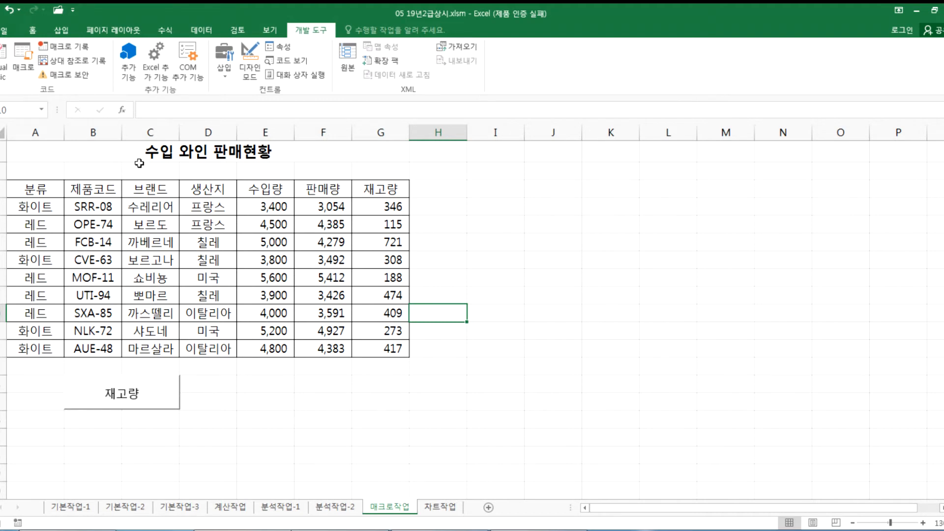
Step: Draw a rectangle over cells E17:F18 below the table and label it 셀스타일
drag(263, 384, 337, 406)
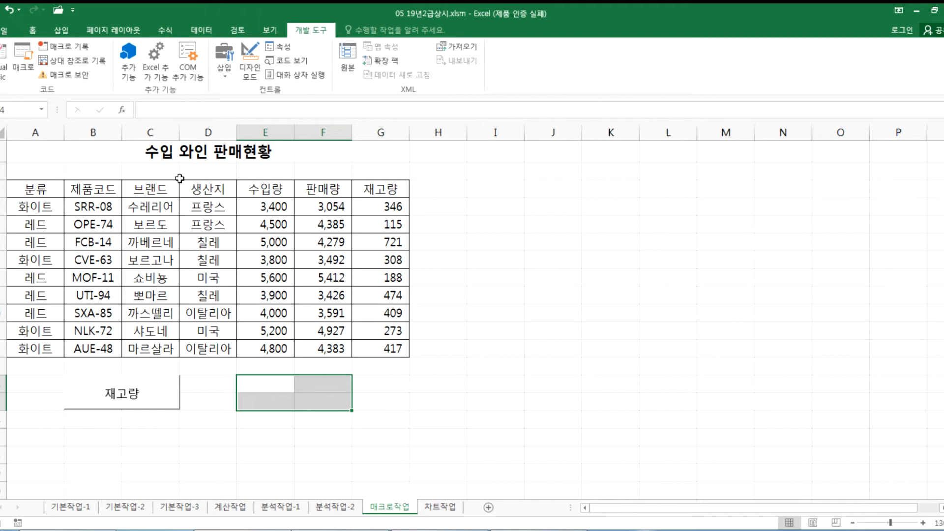
click(60, 29)
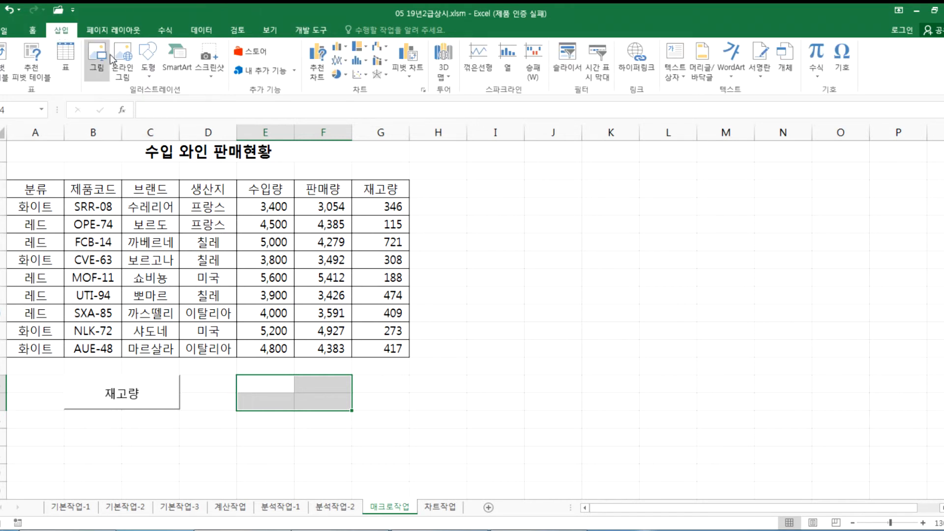
click(148, 62)
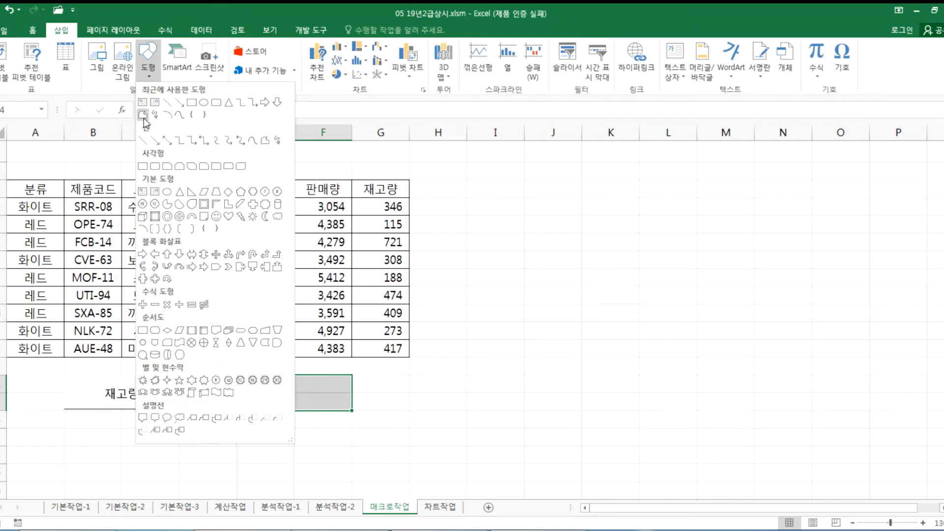
click(144, 167)
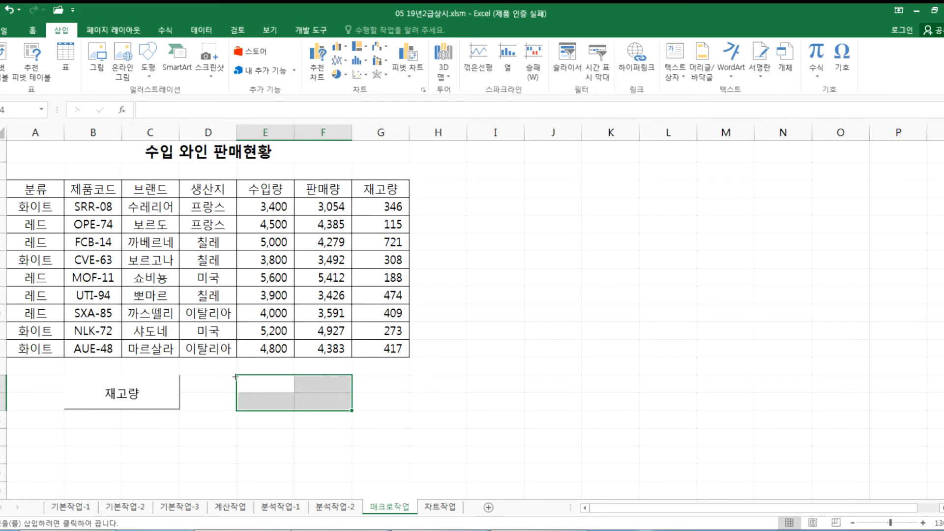
drag(236, 374, 351, 410)
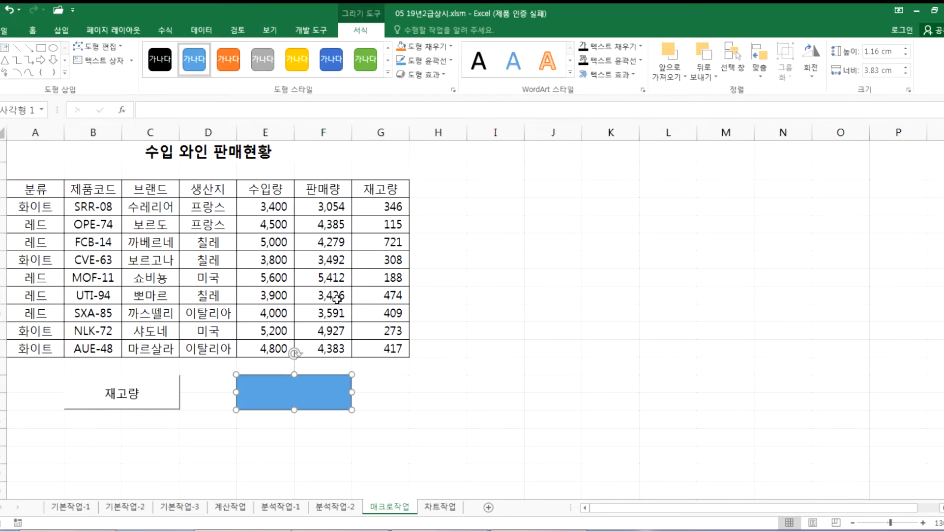
text(셀스타이)
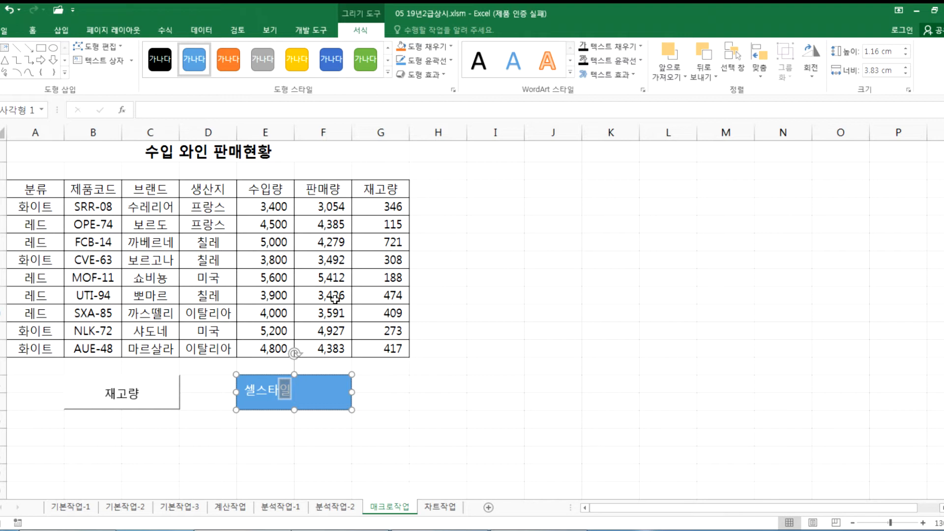
Step: Assign the 셀스타일 macro to the rectangle and click it to restyle the header row
right_click(328, 384)
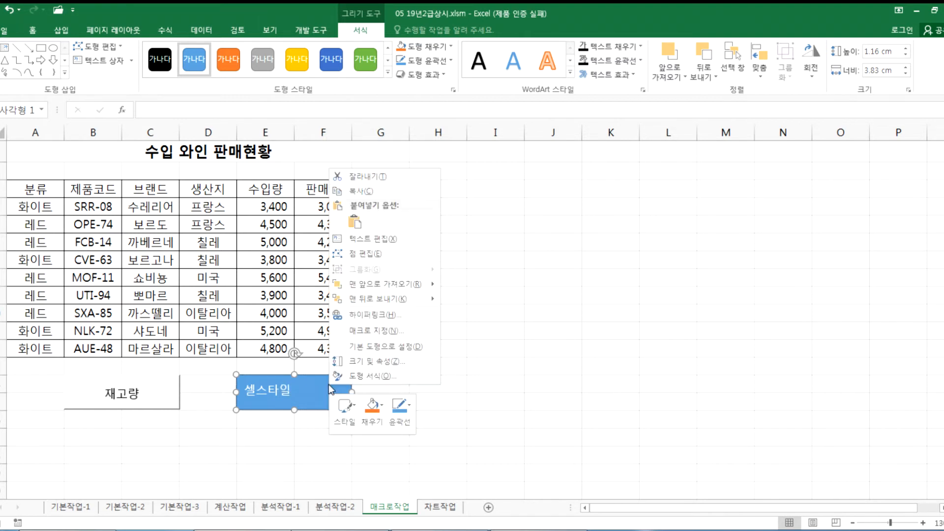
click(367, 333)
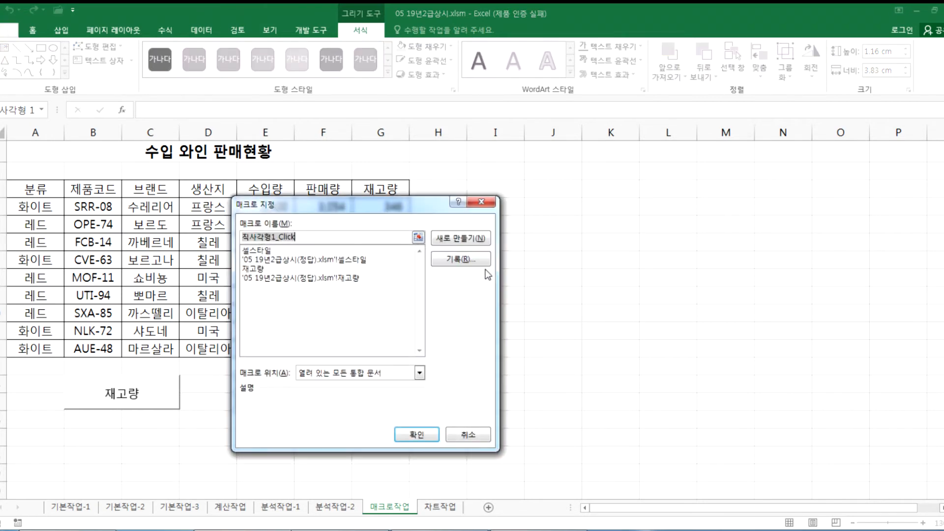
drag(534, 201, 554, 154)
click(448, 195)
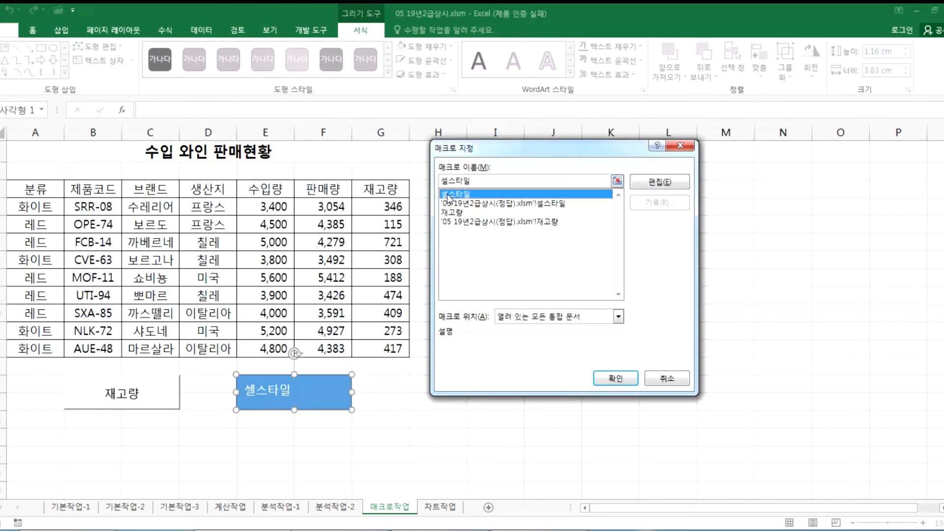
click(607, 382)
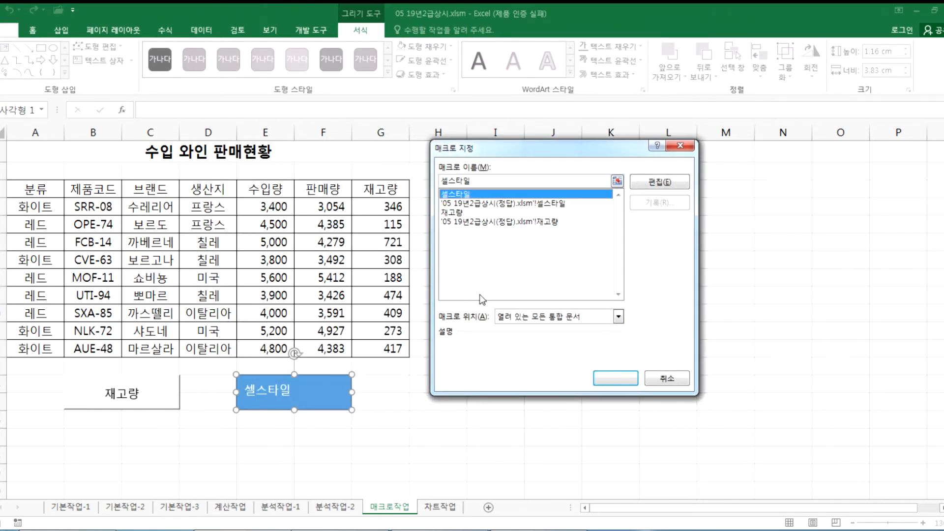
click(603, 383)
click(494, 422)
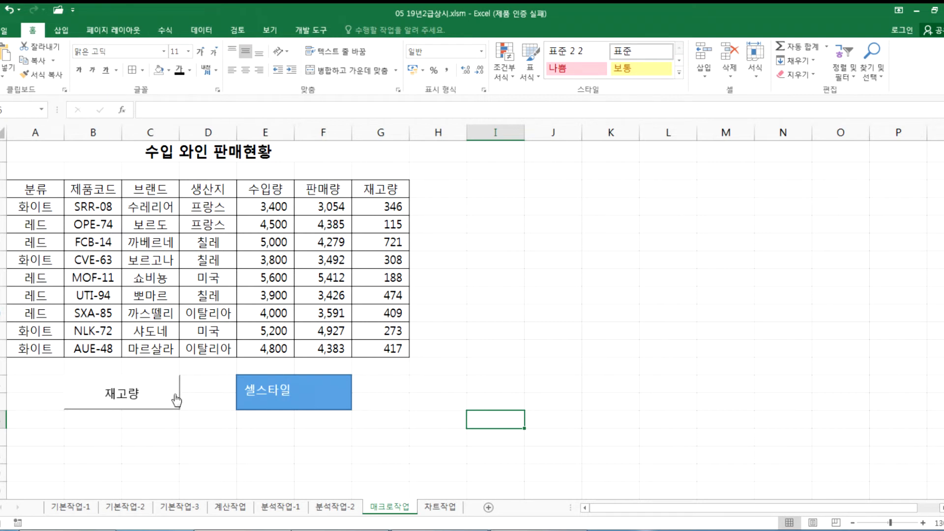
click(310, 400)
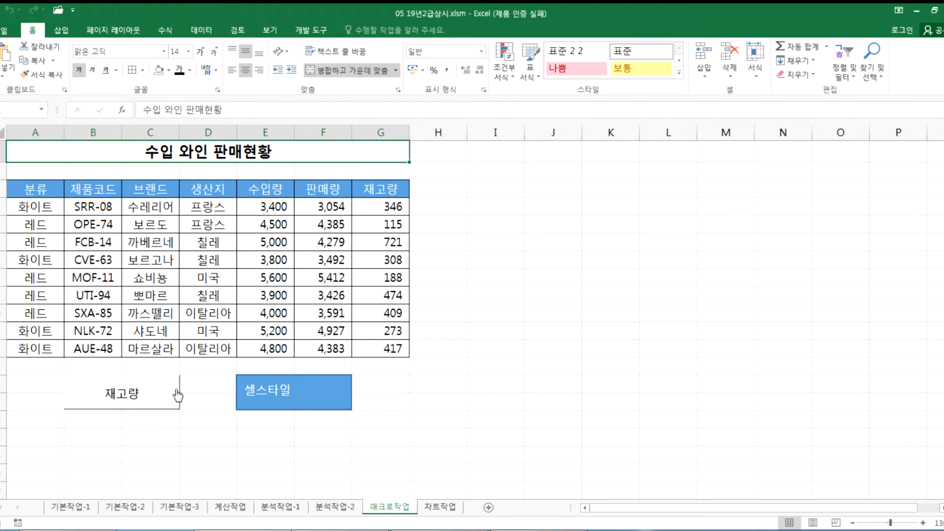
click(311, 30)
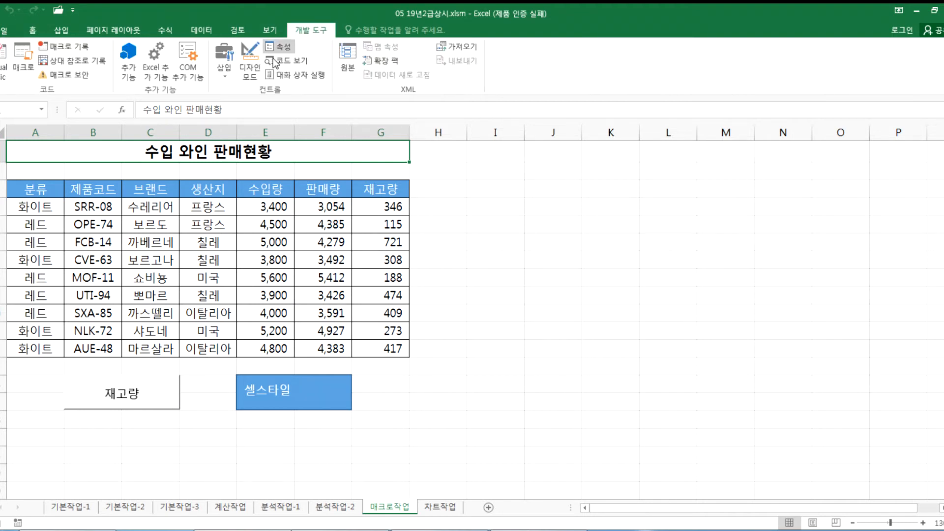
click(224, 64)
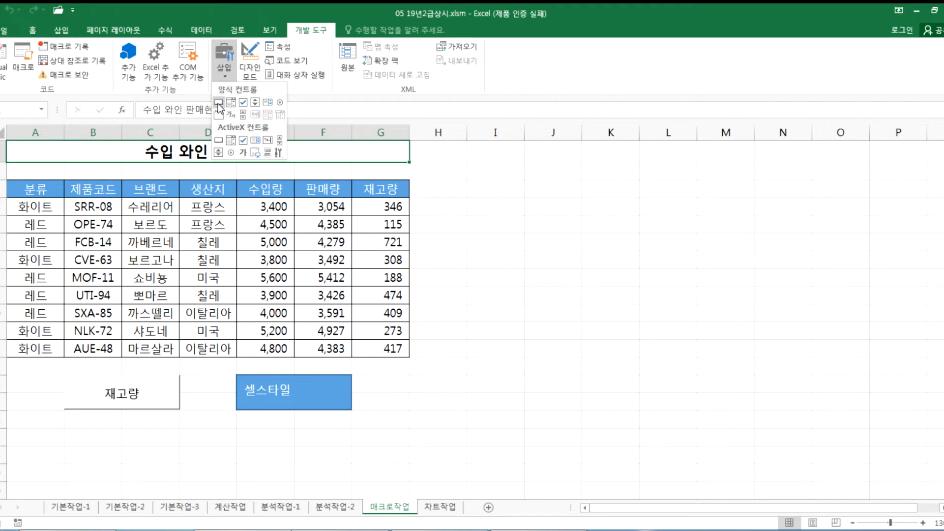
click(217, 101)
drag(443, 182, 579, 232)
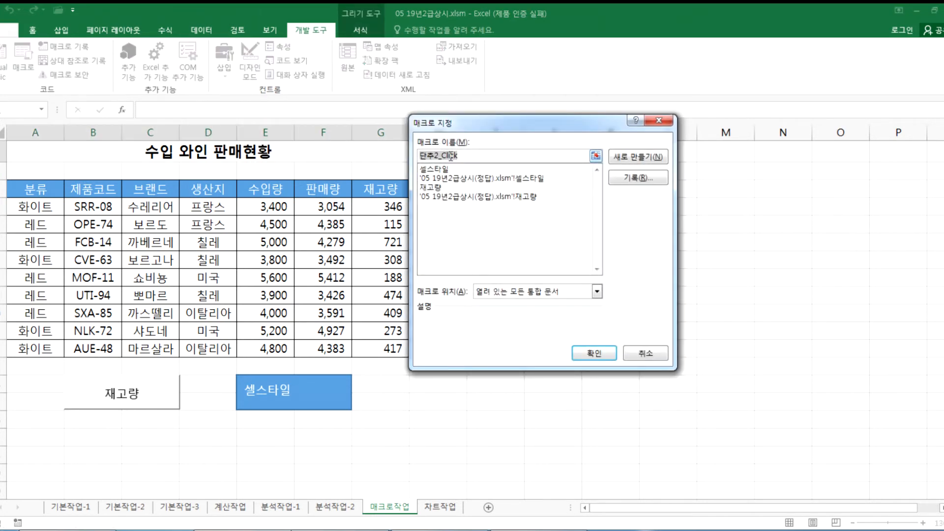
key(Escape)
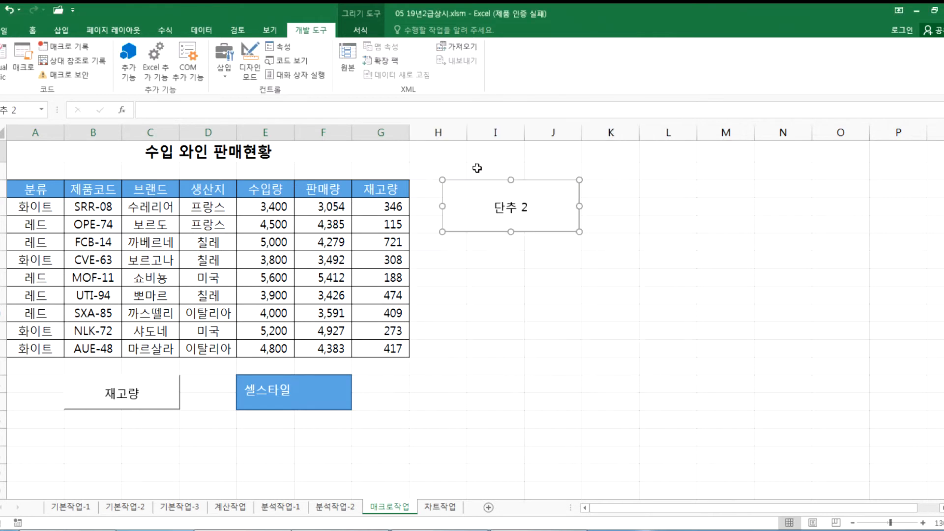
click(464, 270)
click(473, 219)
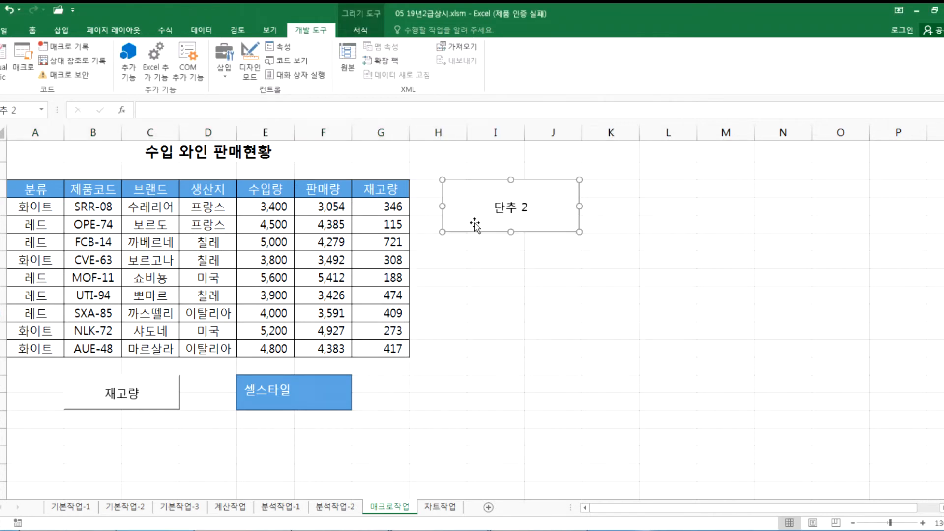
key(Delete)
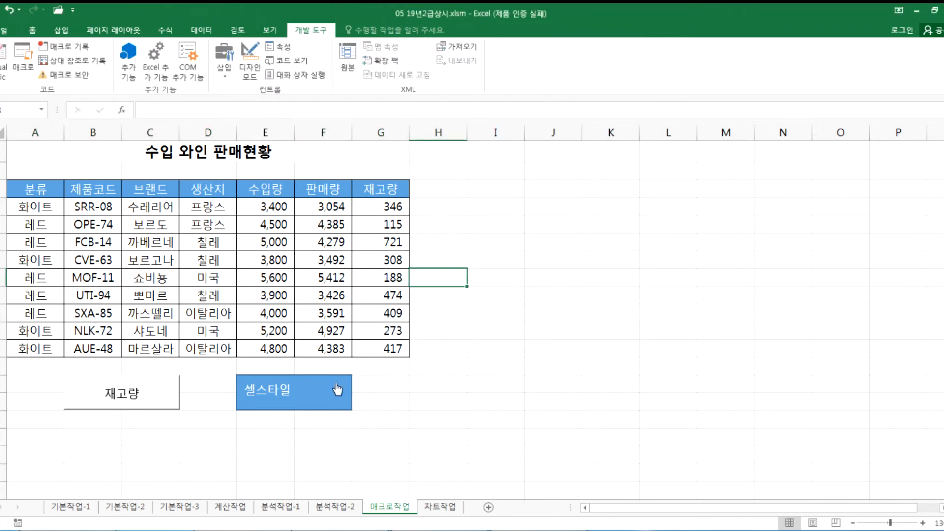
click(494, 208)
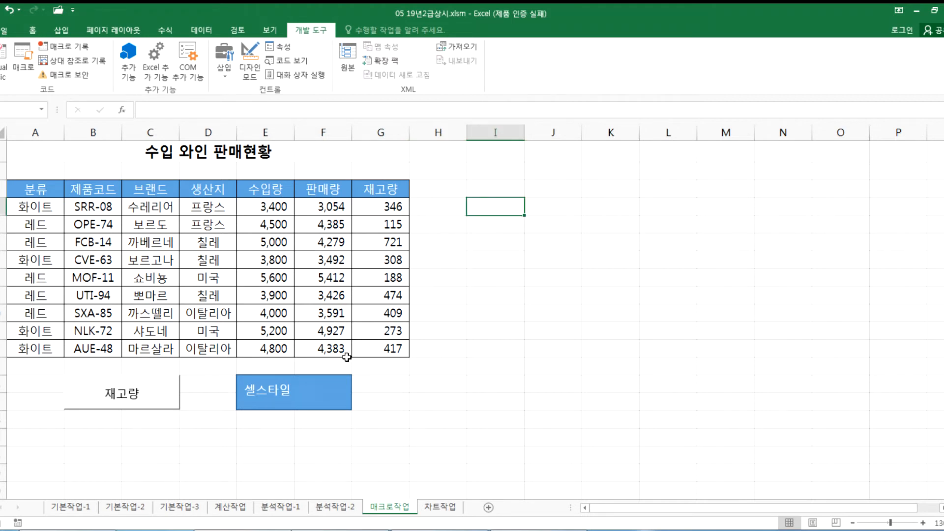
Step: Draw an oval to the right of the wine table and type 네이버 in it
right_click(339, 393)
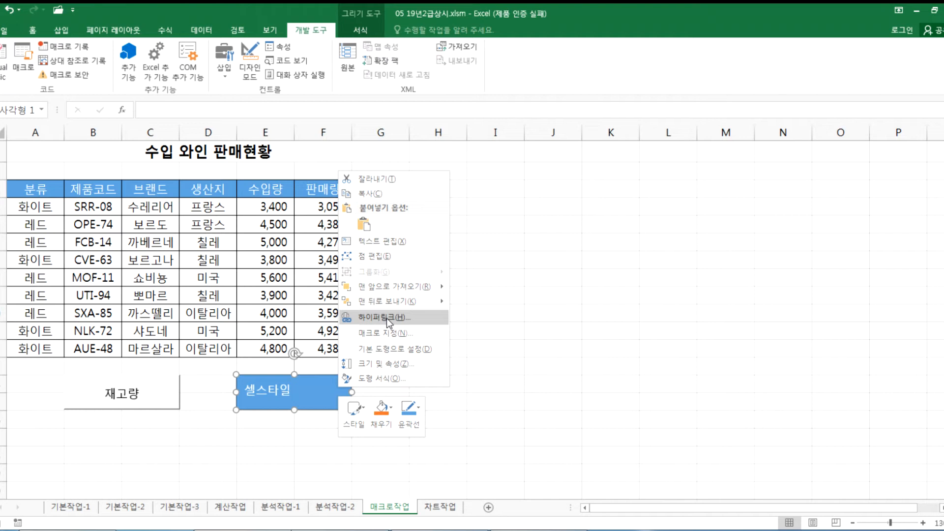
key(Escape)
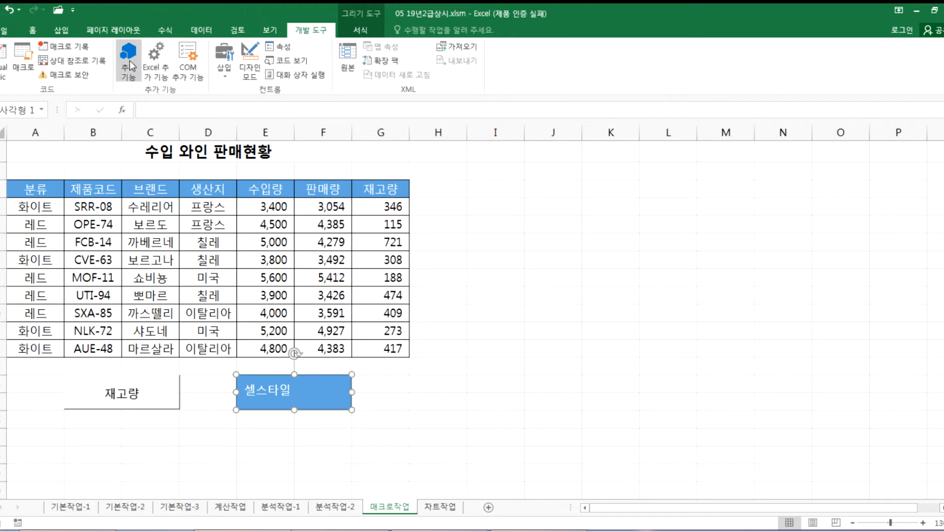
click(61, 30)
click(146, 60)
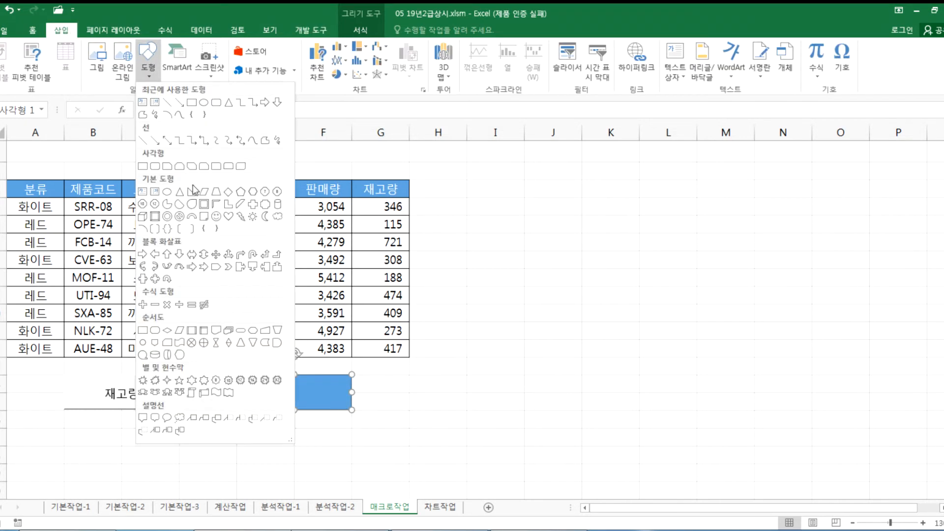
click(168, 197)
drag(481, 181, 643, 270)
text(네이버)
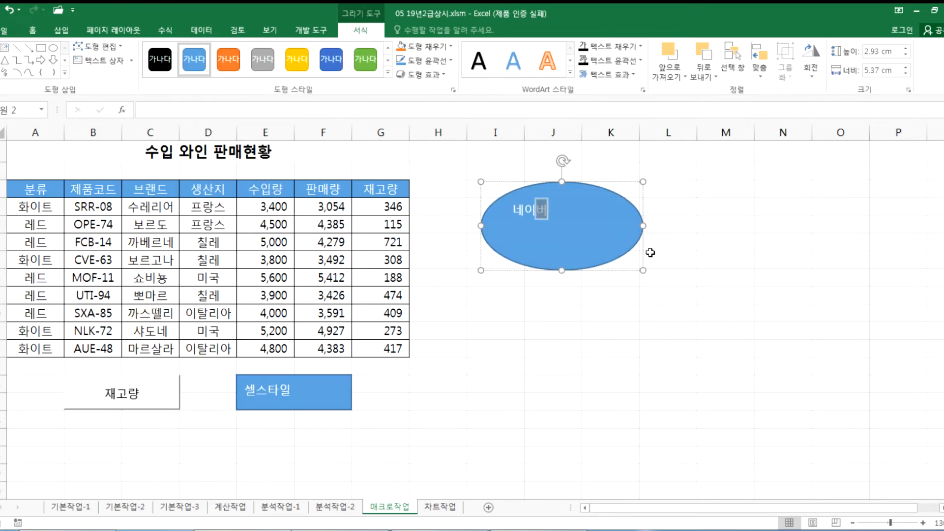
click(609, 347)
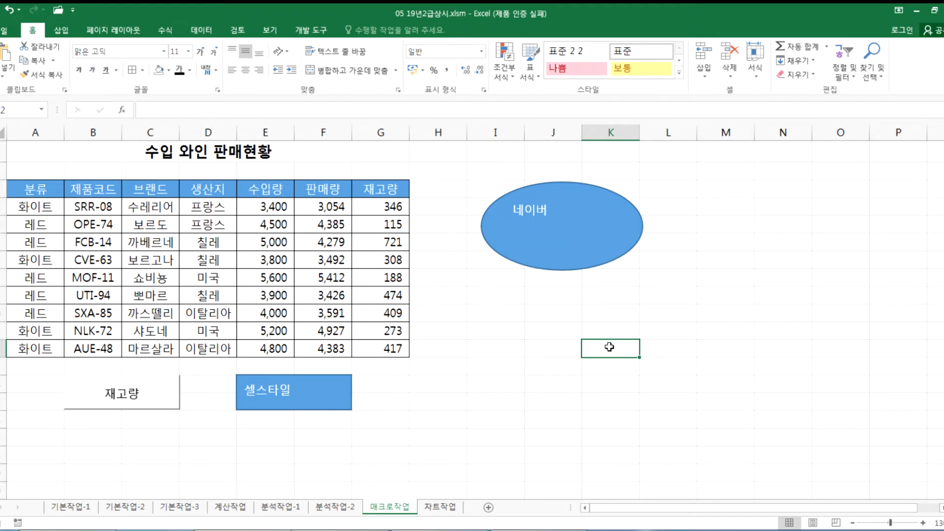
right_click(587, 225)
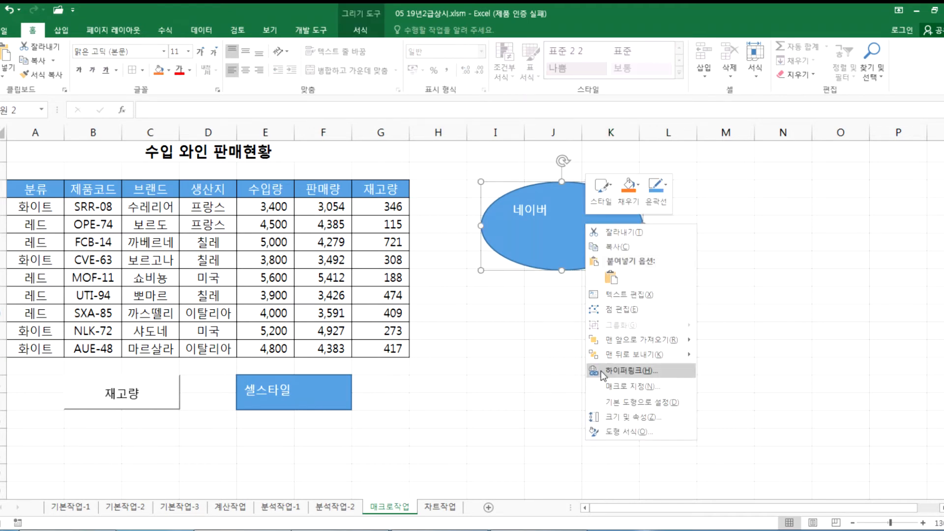
click(601, 373)
drag(566, 259, 383, 96)
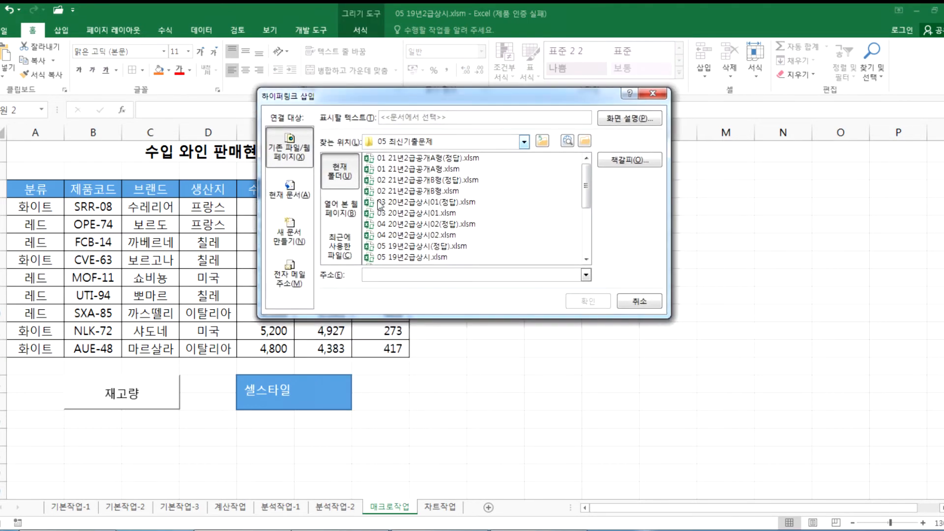
click(382, 275)
text(WWW.NAVER.COM)
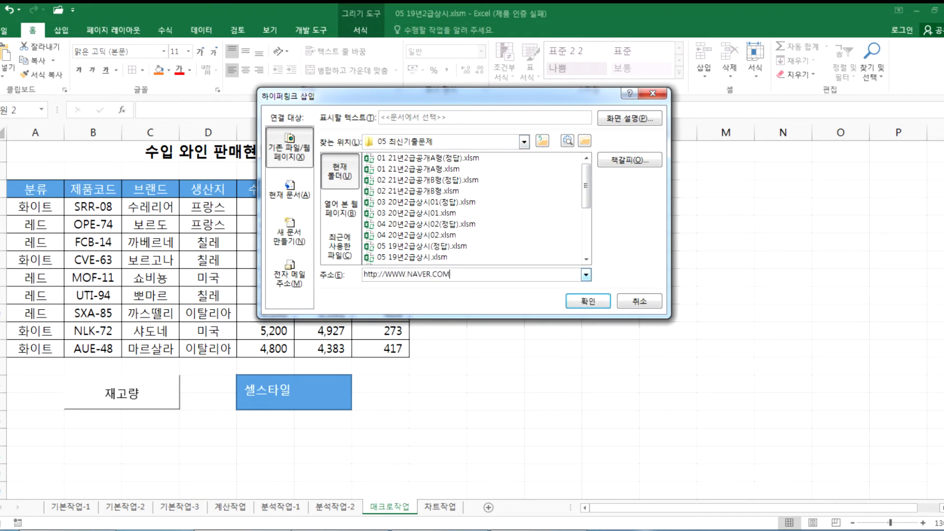
click(588, 301)
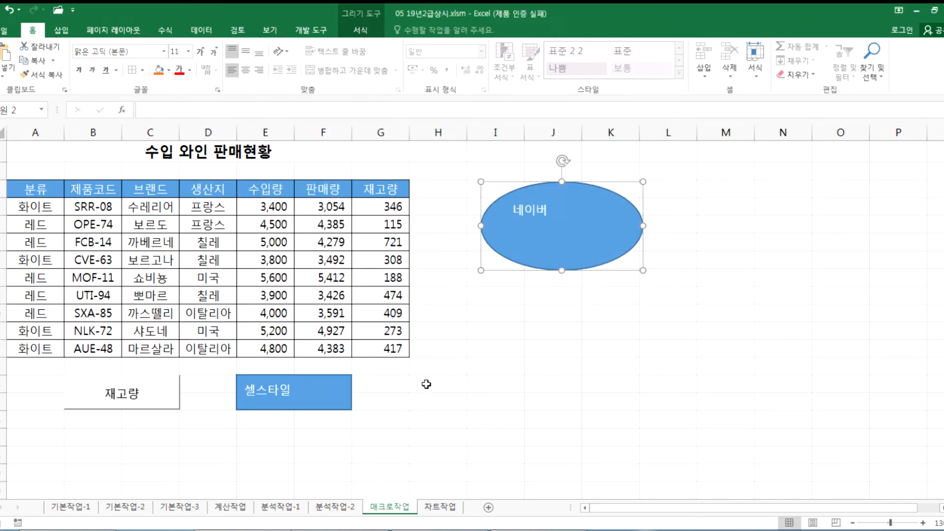
click(541, 364)
mouse_move(573, 231)
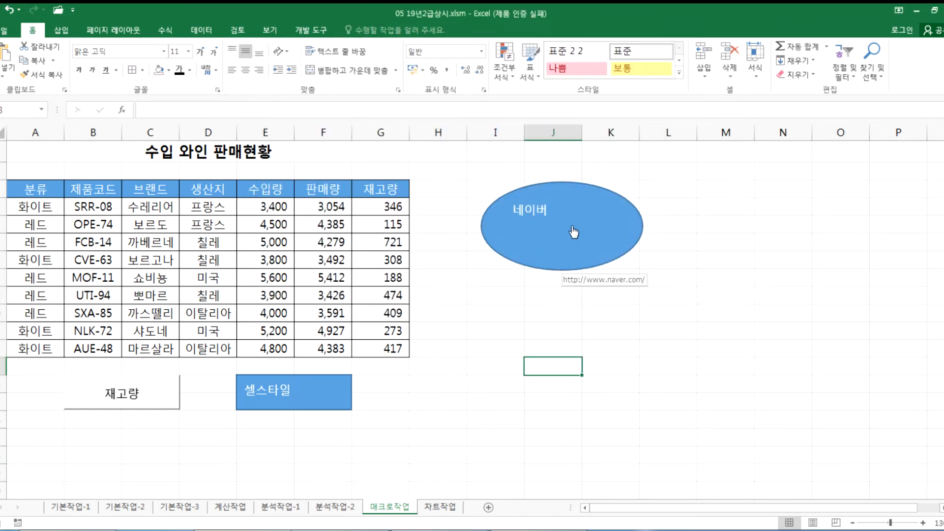
click(573, 231)
Step: Open Excel Help with F1 and search for 인쇄
key(F1)
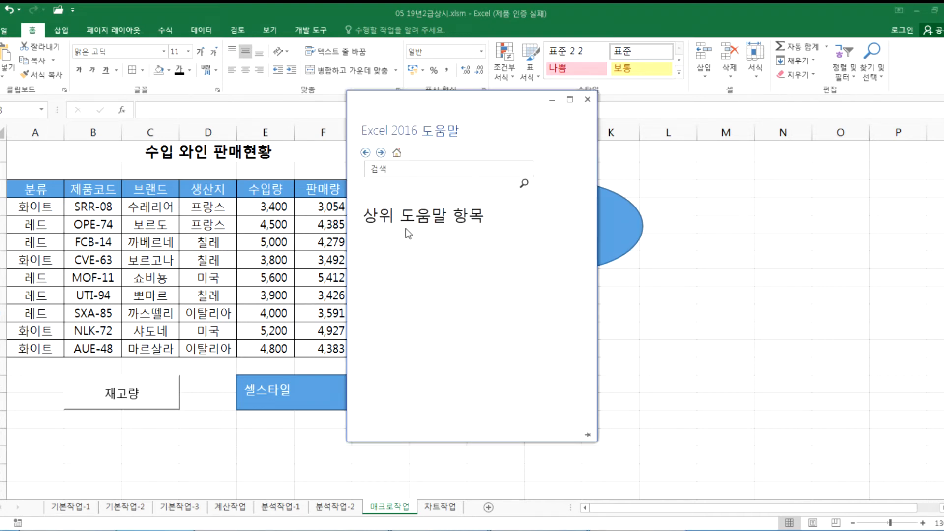
click(396, 153)
click(445, 172)
text(DLSTH)
key(ctrl+a)
text(왼)
key(BackSpace)
text(인슈)
text(쇄)
key(Return)
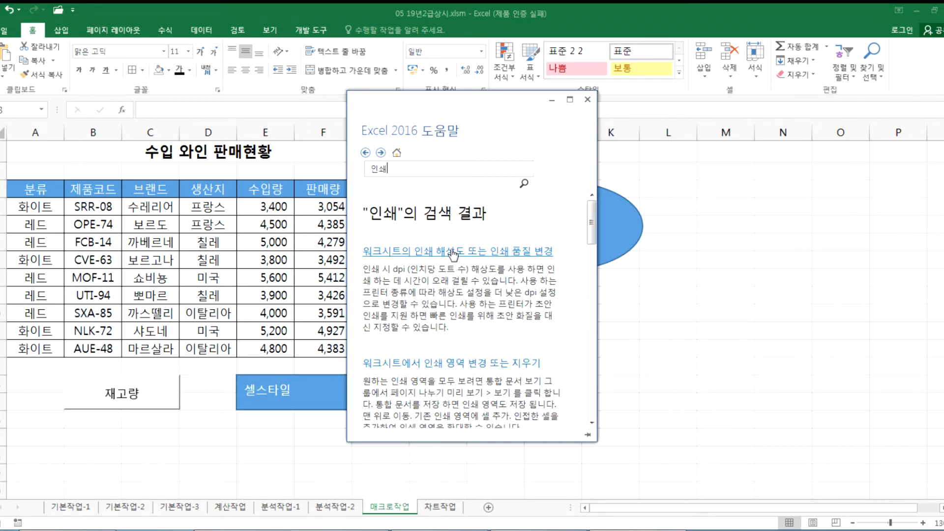
Step: Read the help article on changing print areas, then close the Help window
scroll(491, 309, down, 3)
scroll(491, 310, down, 1)
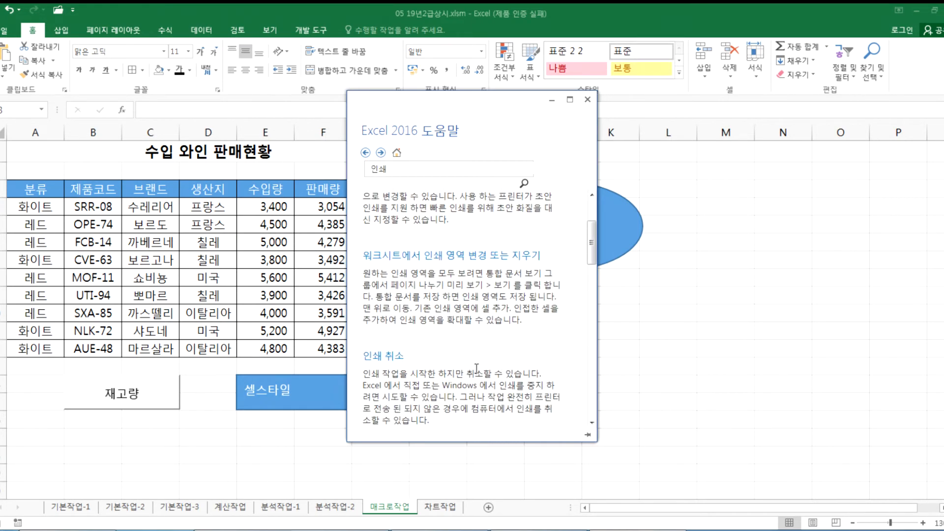
click(440, 260)
scroll(432, 296, down, 4)
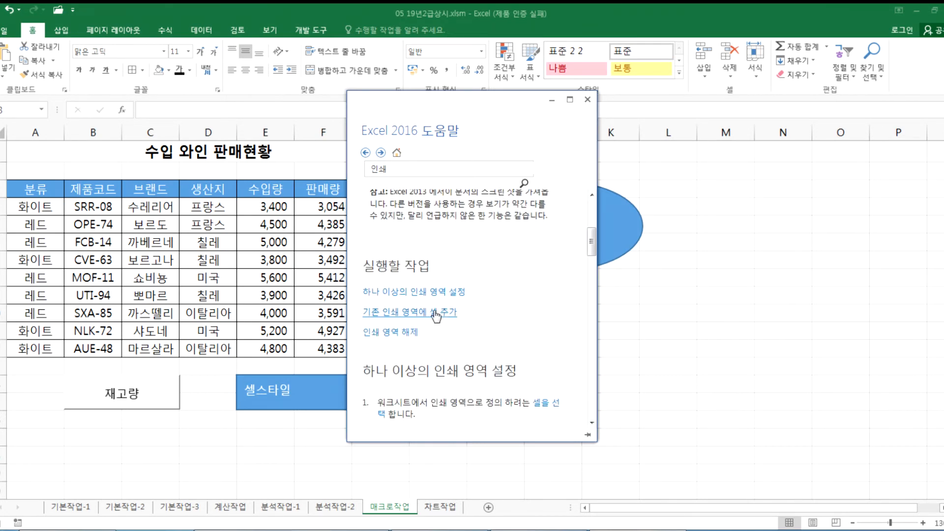
click(432, 315)
scroll(413, 318, down, 4)
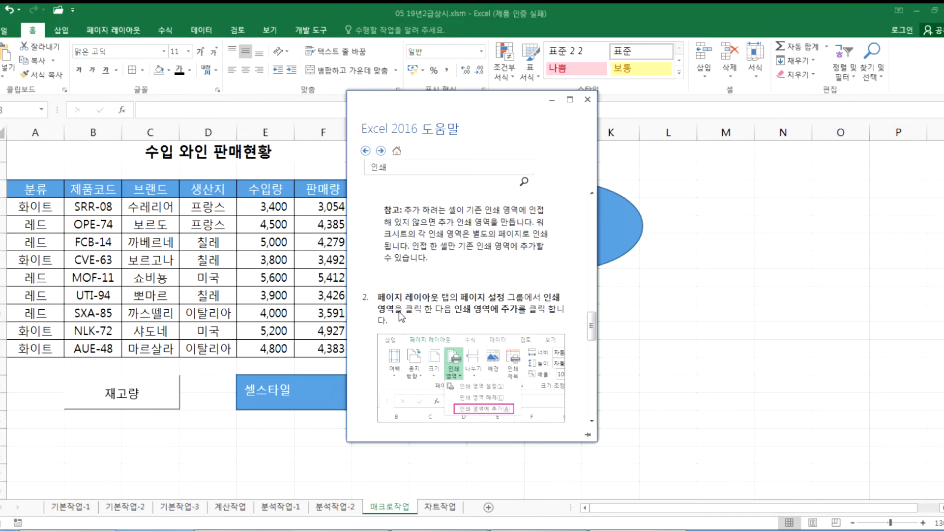
scroll(412, 320, down, 3)
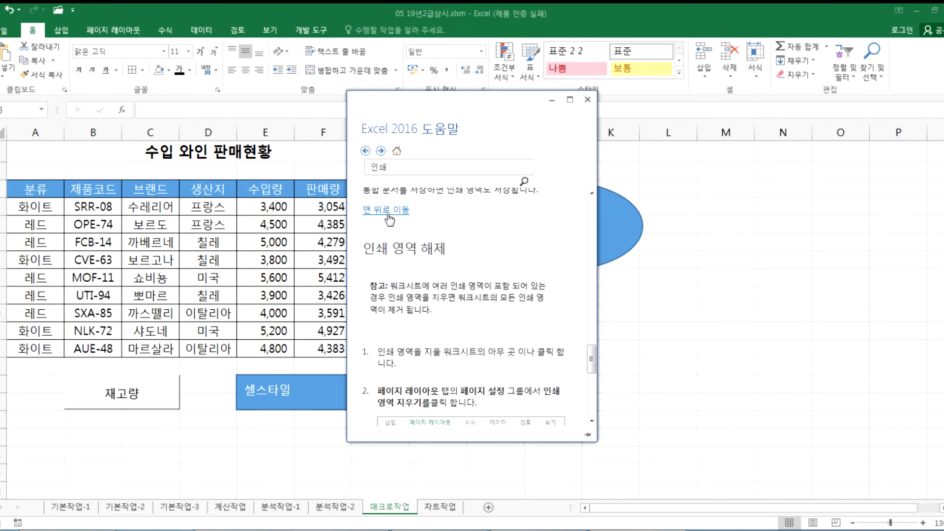
click(387, 215)
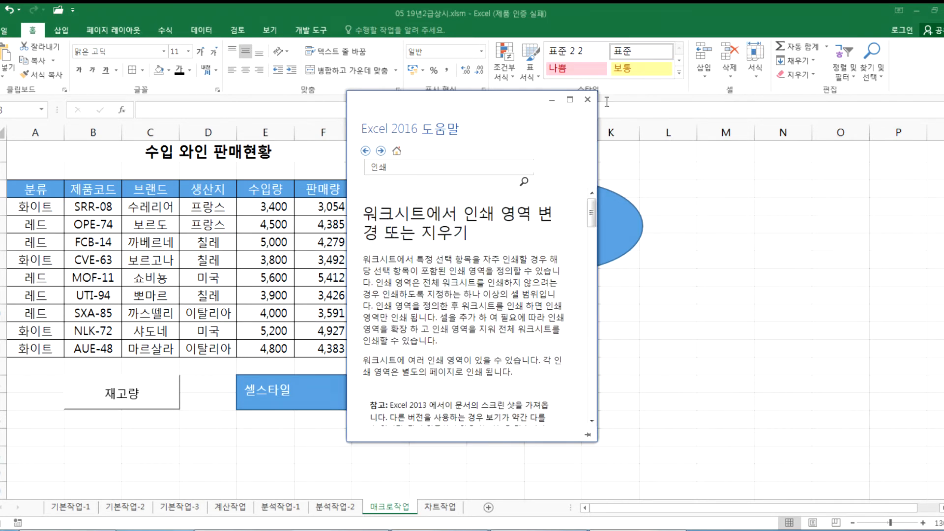
click(587, 99)
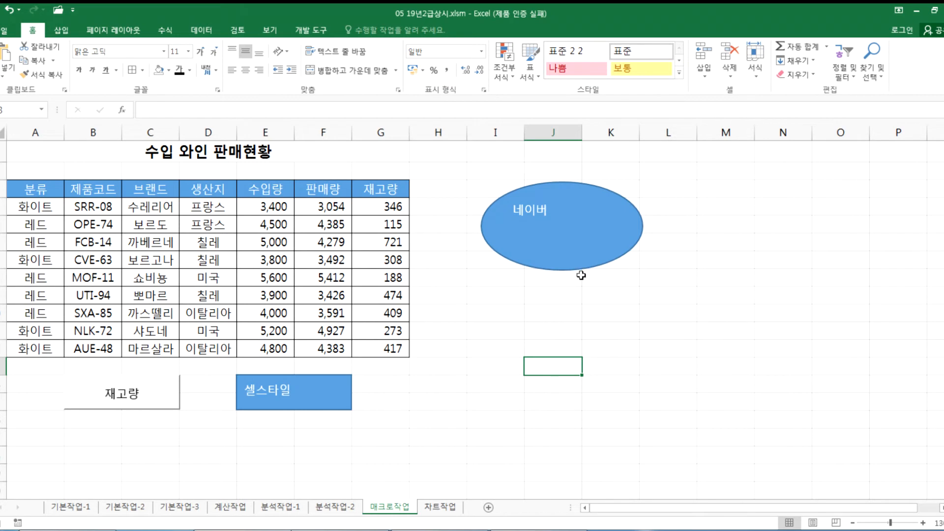
Step: Enter the label 'A1 이동' in cell J10
click(546, 316)
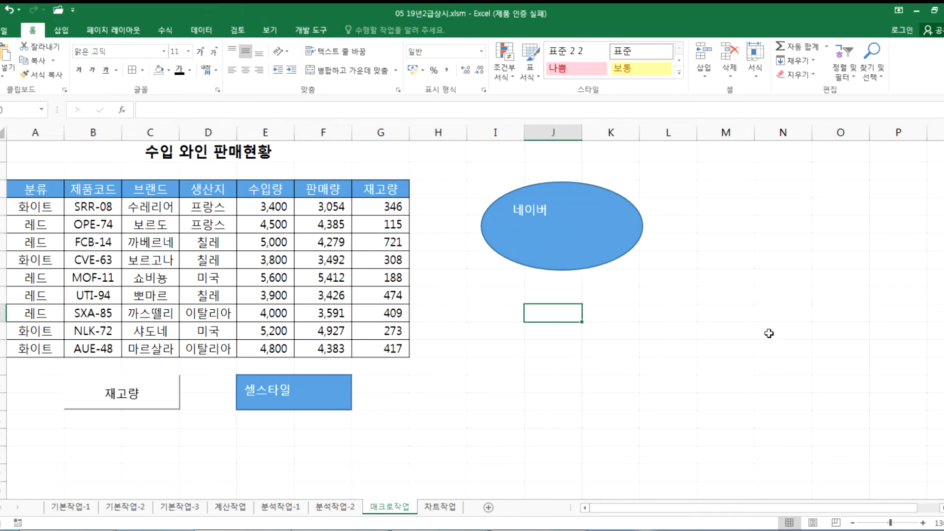
text(A1)
text( DLEH)
key(BackSpace)
key(BackSpace)
key(BackSpace)
key(BackSpace)
text(이동)
key(Return)
click(551, 319)
click(116, 152)
Step: Hyperlink J10 to cell A1 in this document and click it to test the jump
right_click(543, 313)
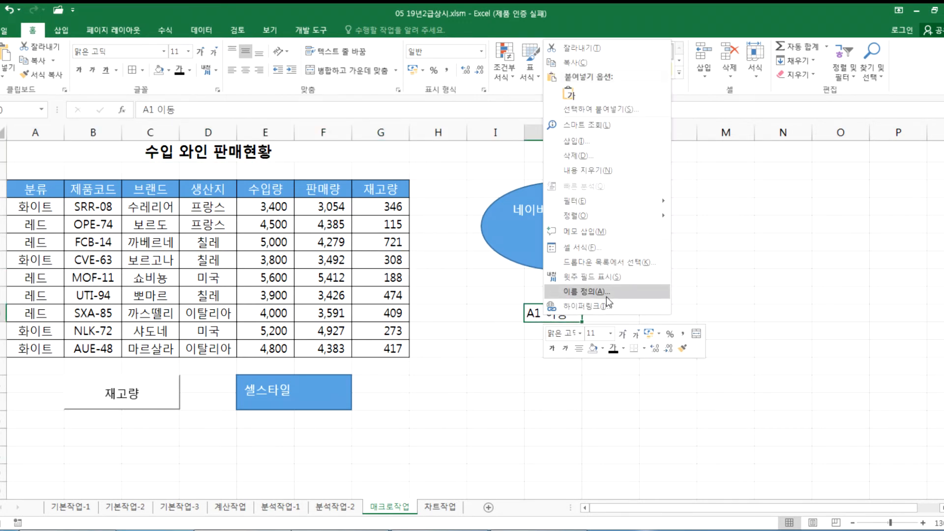
click(598, 310)
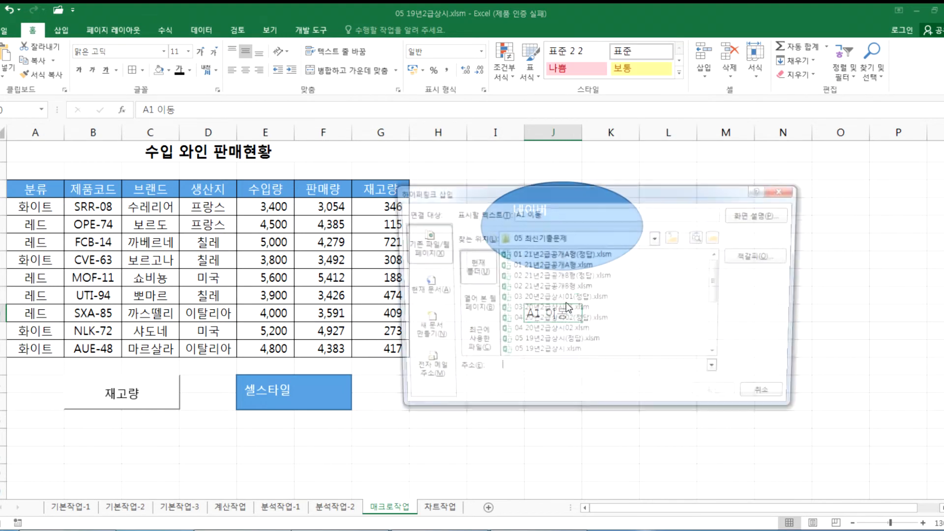
click(431, 287)
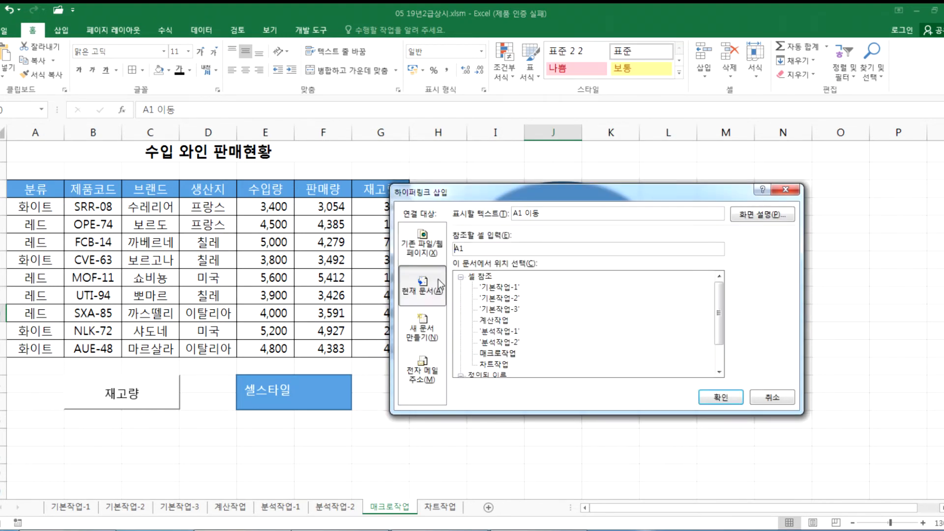
click(475, 249)
click(720, 397)
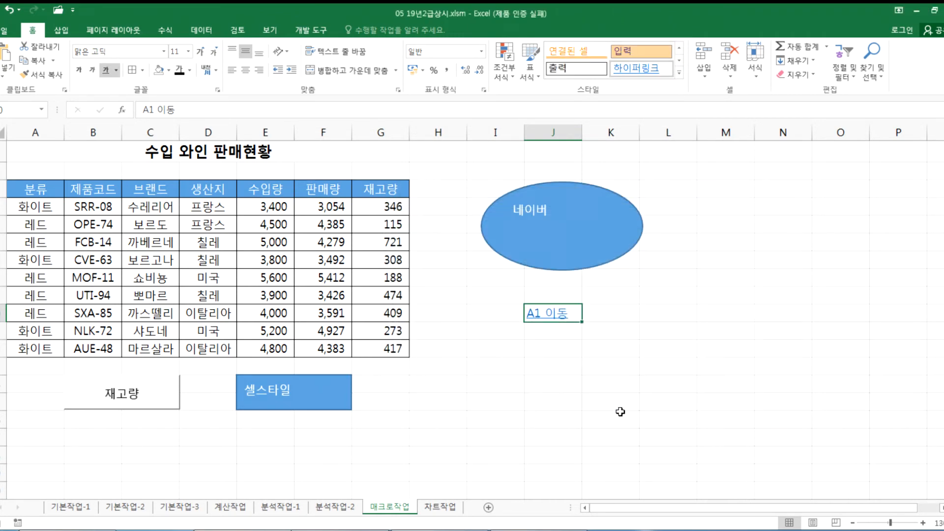
click(520, 419)
click(549, 316)
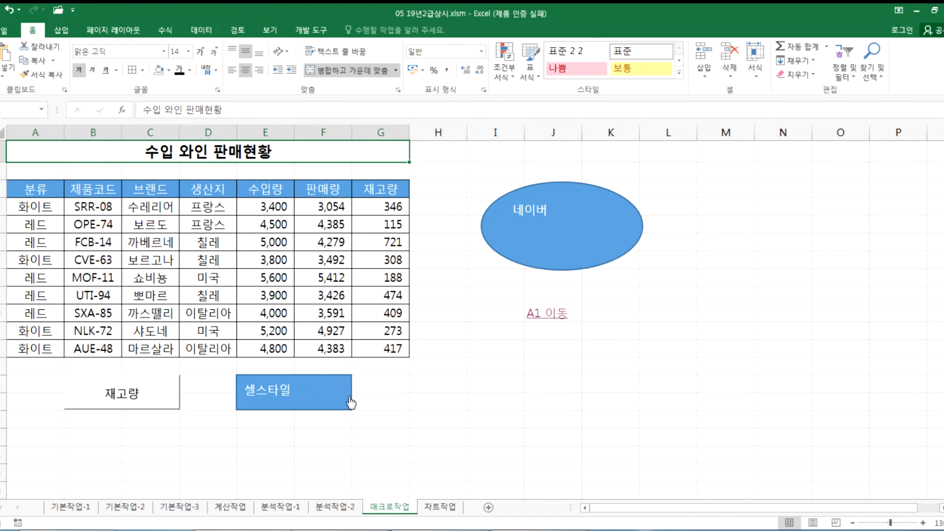
Step: Check the shapes and link cell, then delete the 네이버 ellipse
right_click(328, 401)
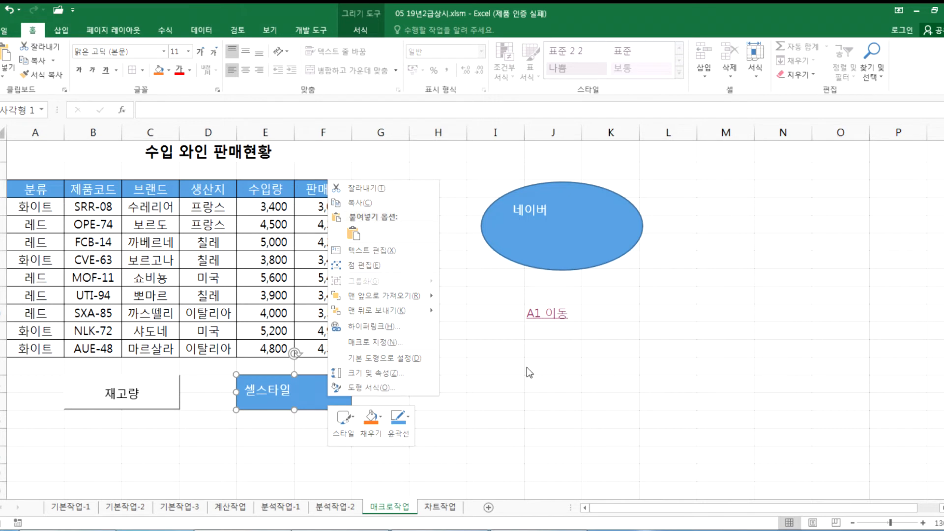
click(565, 368)
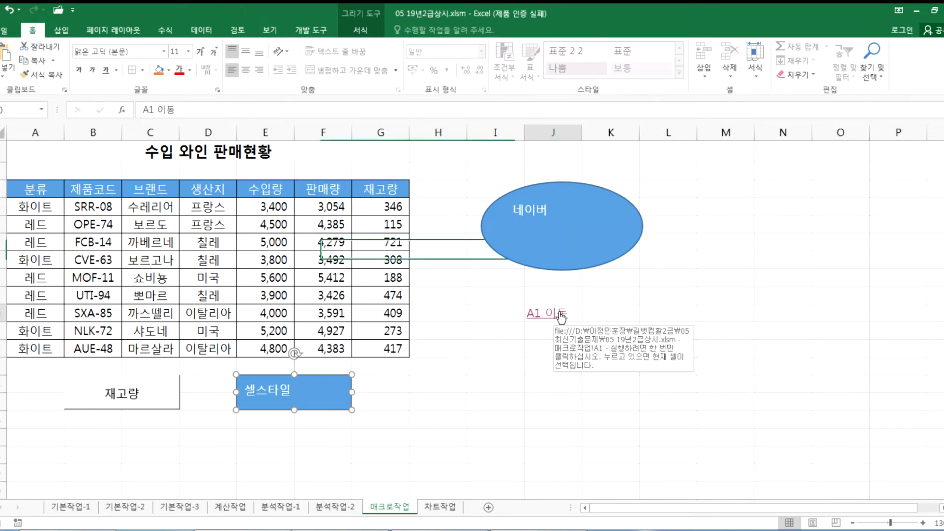
click(561, 317)
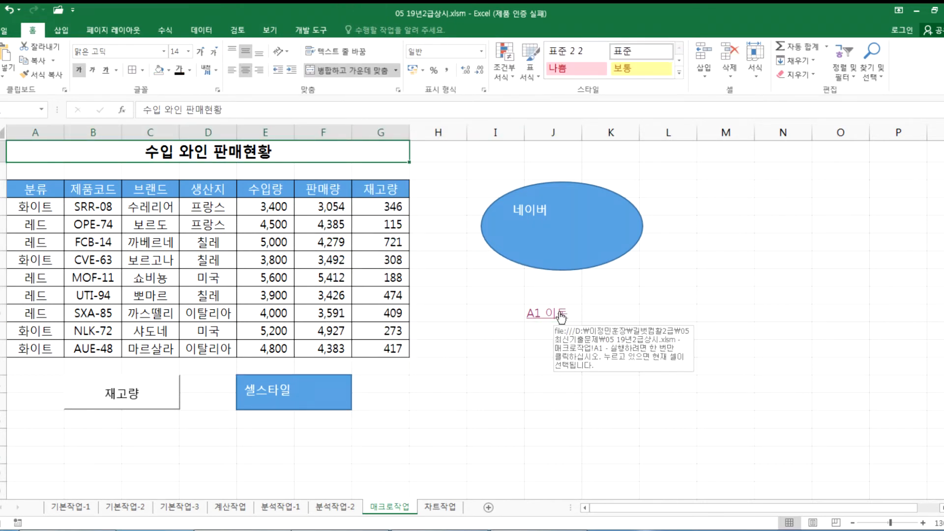
right_click(561, 317)
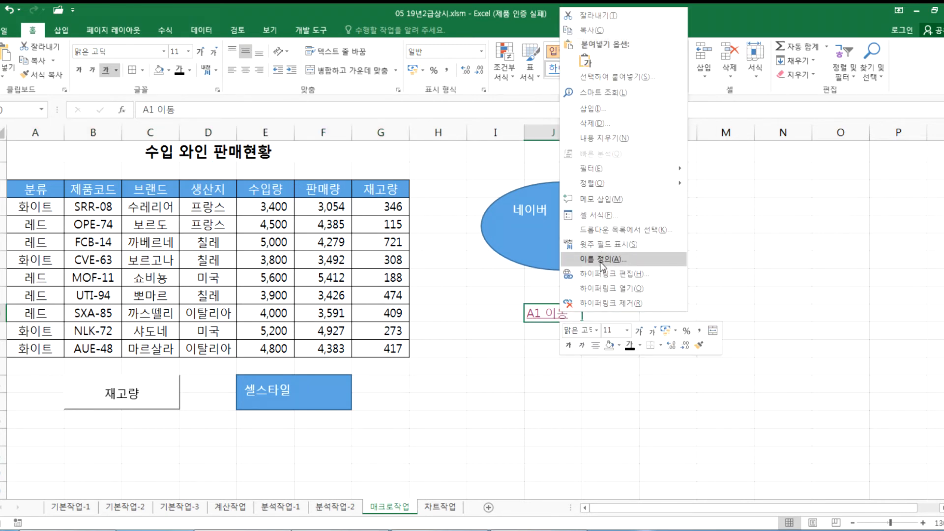
key(Escape)
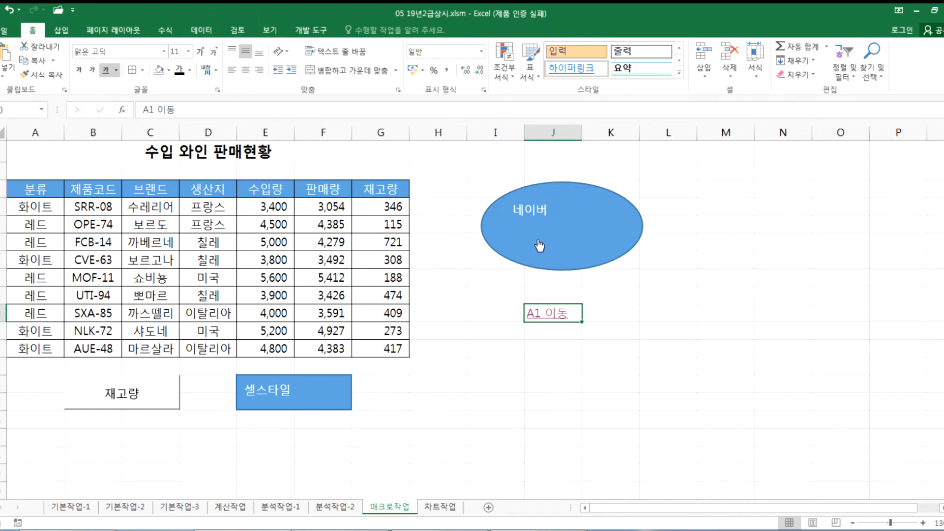
click(574, 230)
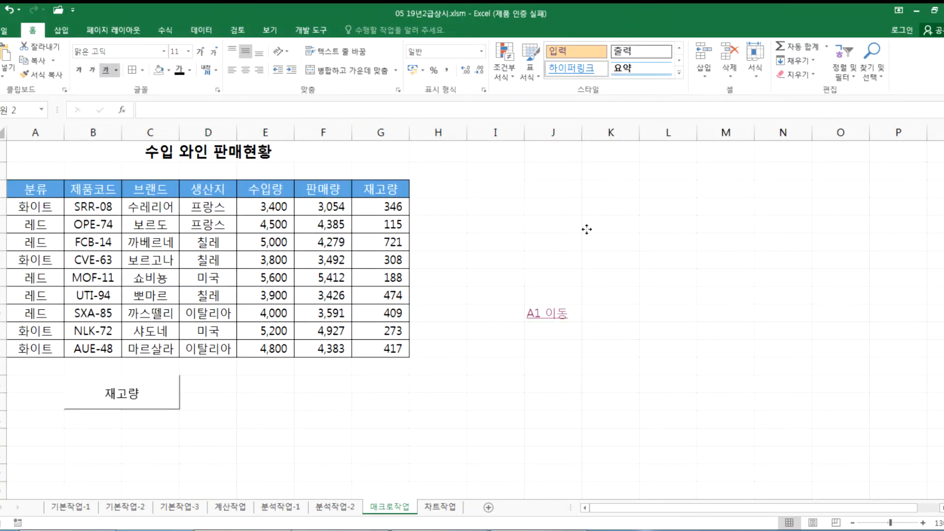
right_click(586, 229)
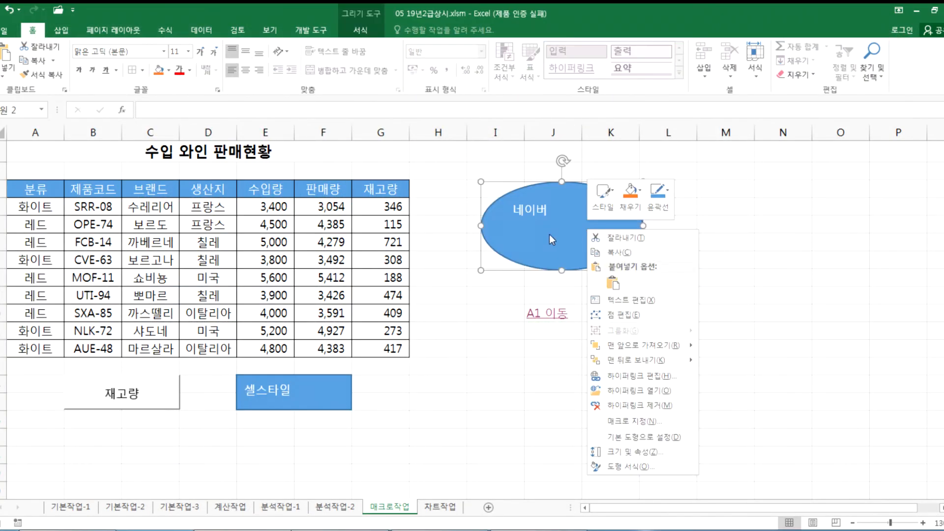
key(Escape)
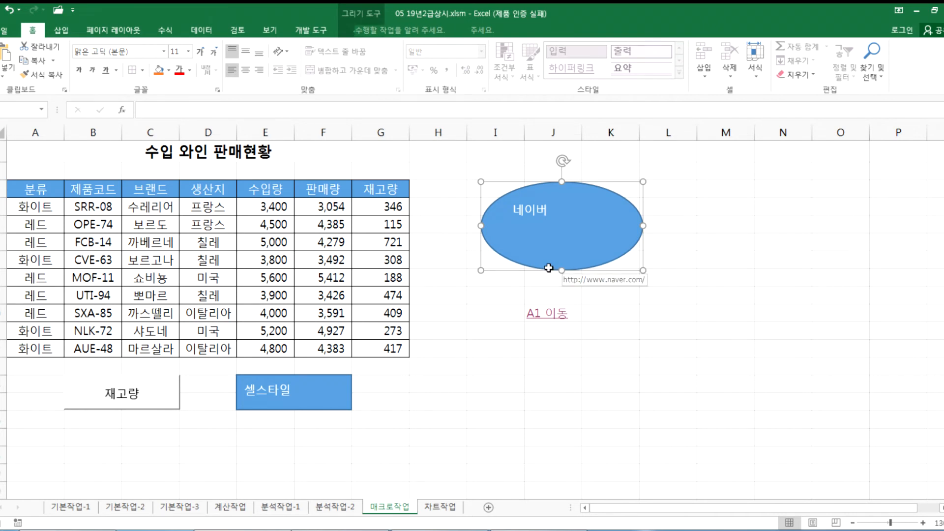
key(Delete)
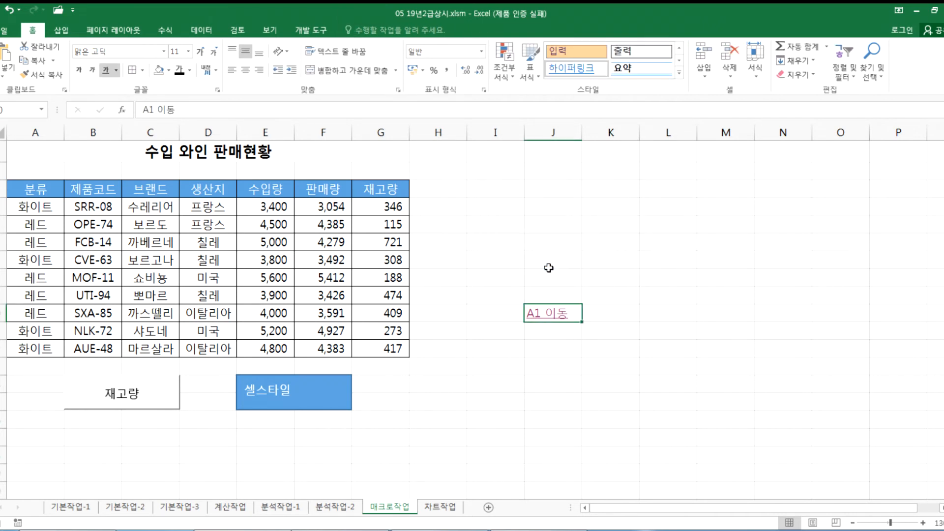
Step: Remove the hyperlink from J10 and clear its 'A1 이동' text
right_click(551, 320)
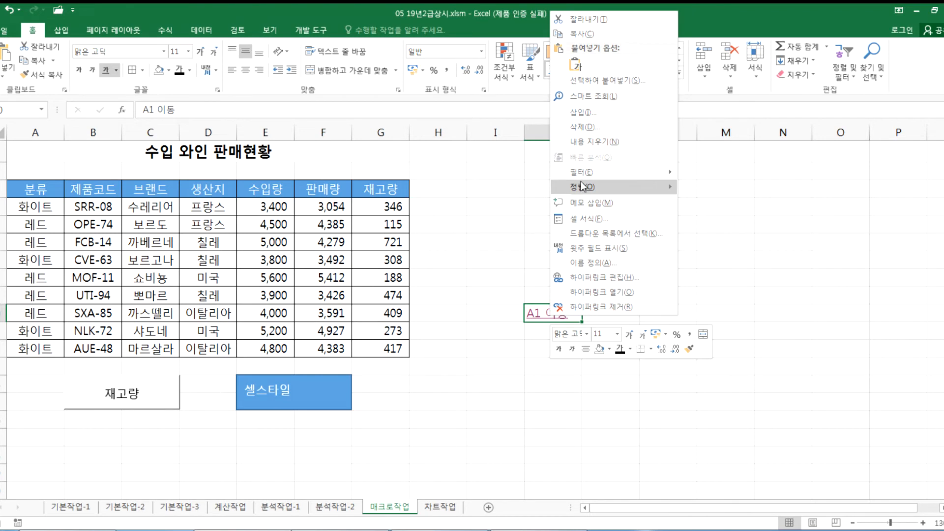
click(594, 306)
click(558, 350)
click(558, 317)
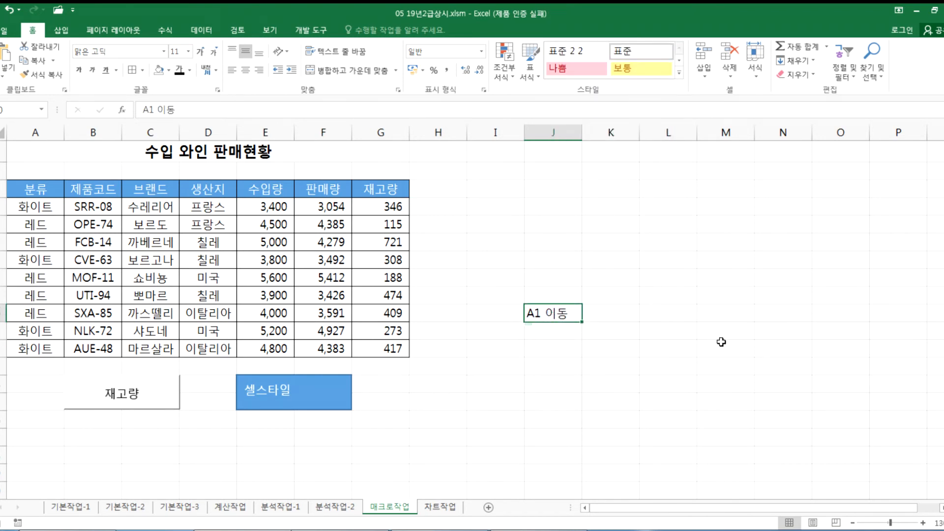
key(Delete)
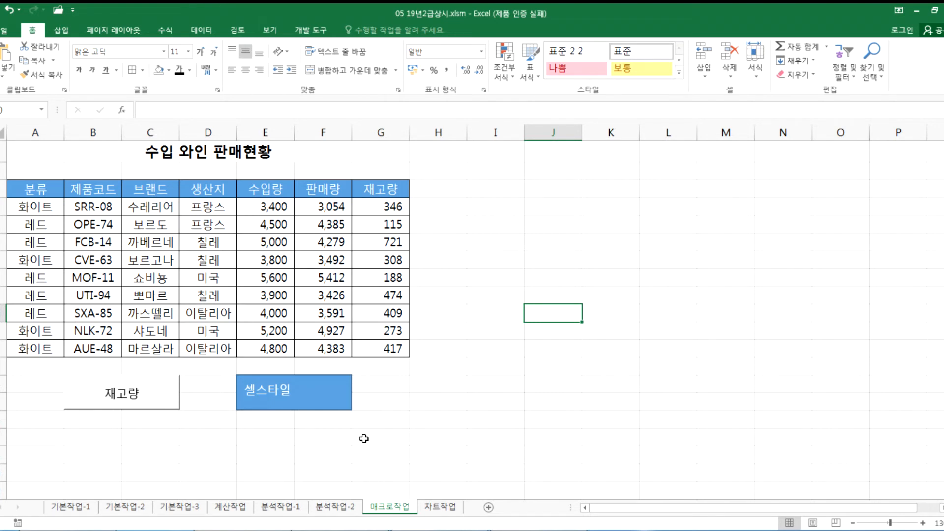
Step: In the Notepad exam notes, add the line '단추 > 매크로'
key(alt+Tab)
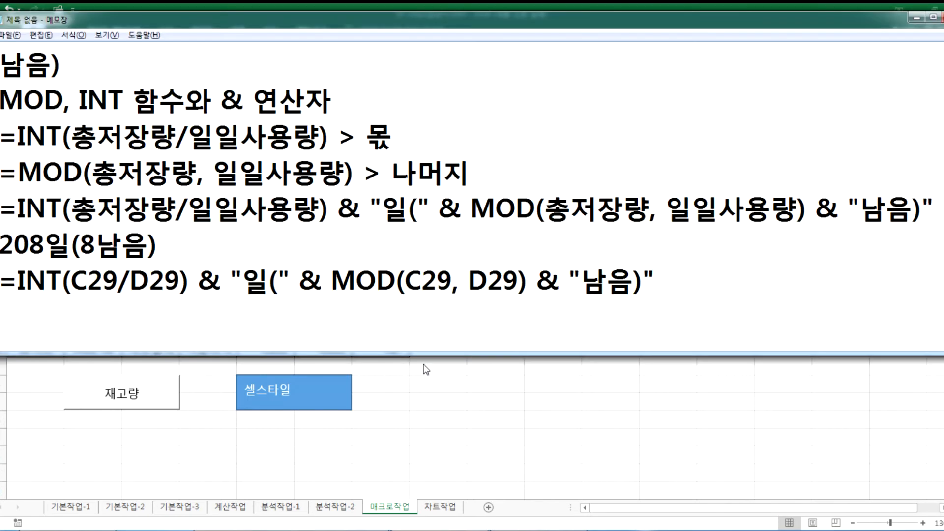
scroll(379, 313, down, 1)
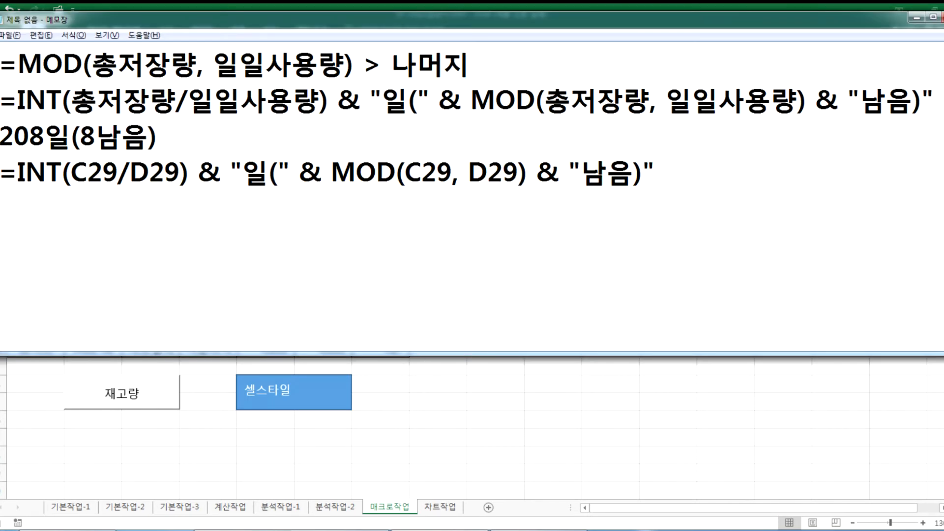
text(EJSC)
key(BackSpace)
key(BackSpace)
key(BackSpace)
key(BackSpace)
key(Caps_Lock)
text(던)
key(BackSpace)
key(BackSpace)
text(ㅓㄴ)
key(BackSpace)
key(BackSpace)
text(ㅏ)
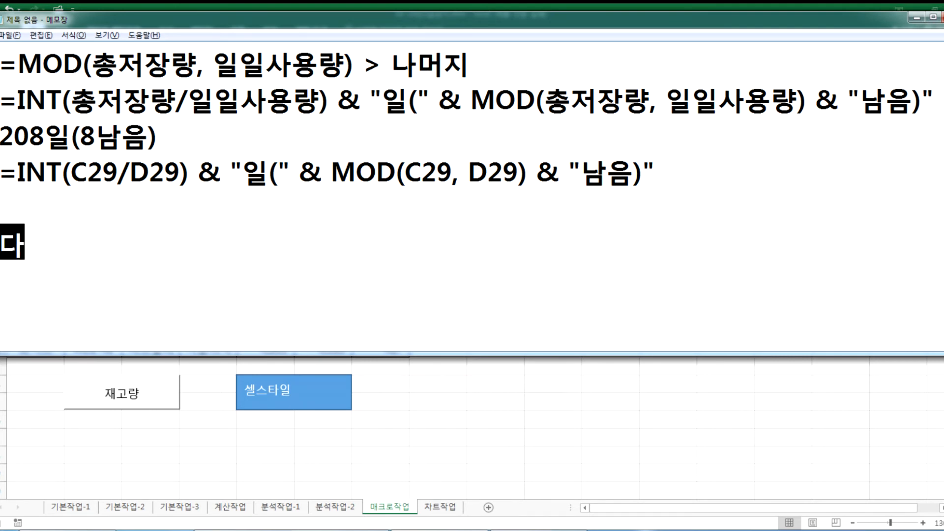
text(ㄴㅊㅜ > ㅁㅐㅋㅡㄹㅗ)
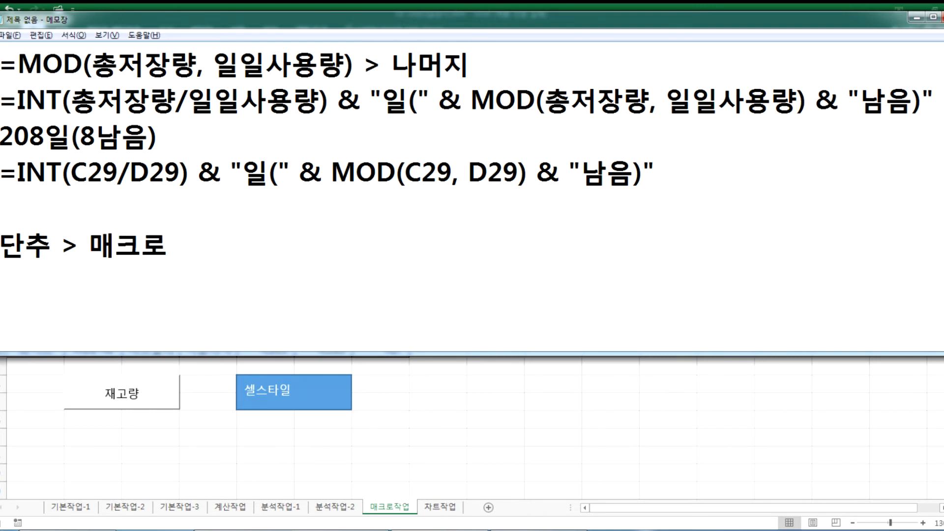
key(Return)
Step: Add the lines '셀 > 하이퍼링크' and '도형 > 매크로, 하이퍼링크'
text(ㅅㅔㄹ)
text( <)
key(BackSpace)
text(> )
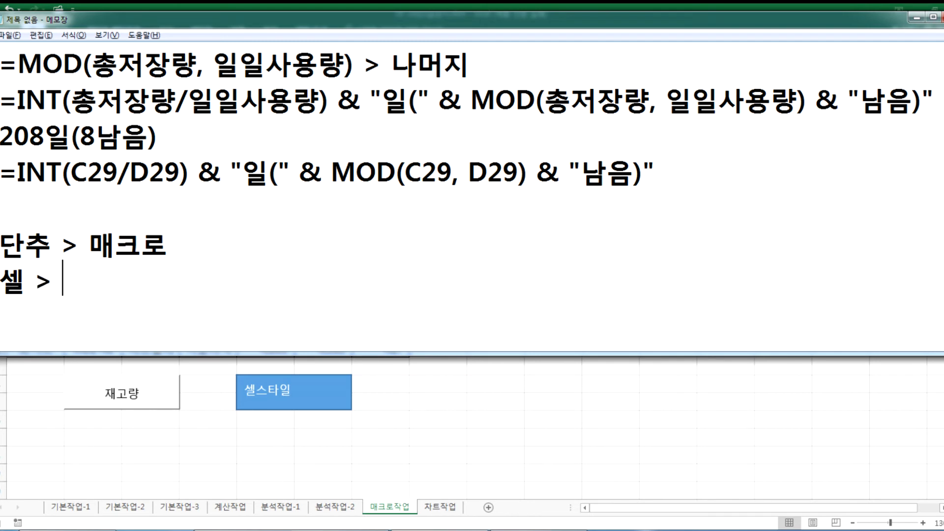
text(ㅎㅏㅇㅣㅍㅓㄹㅣㅇㅋㅡ)
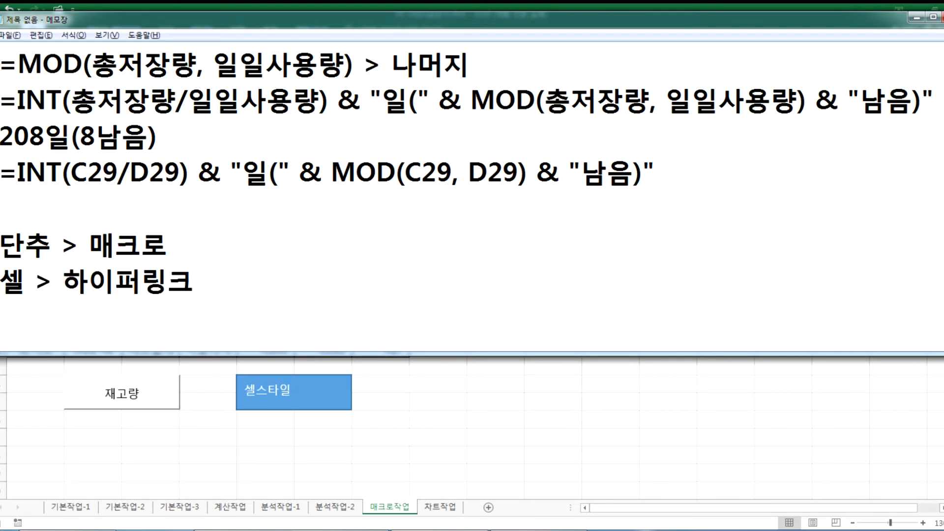
key(Return)
text(ㄷㅗㅎㅕㅇ > ㅁㅐ)
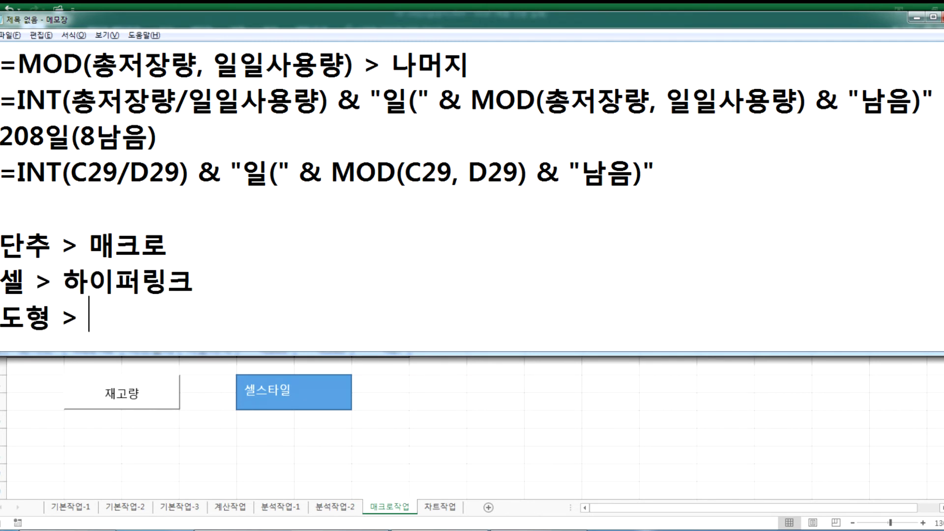
text(ㅋㅡㄹㅗ, ㅎㅏ)
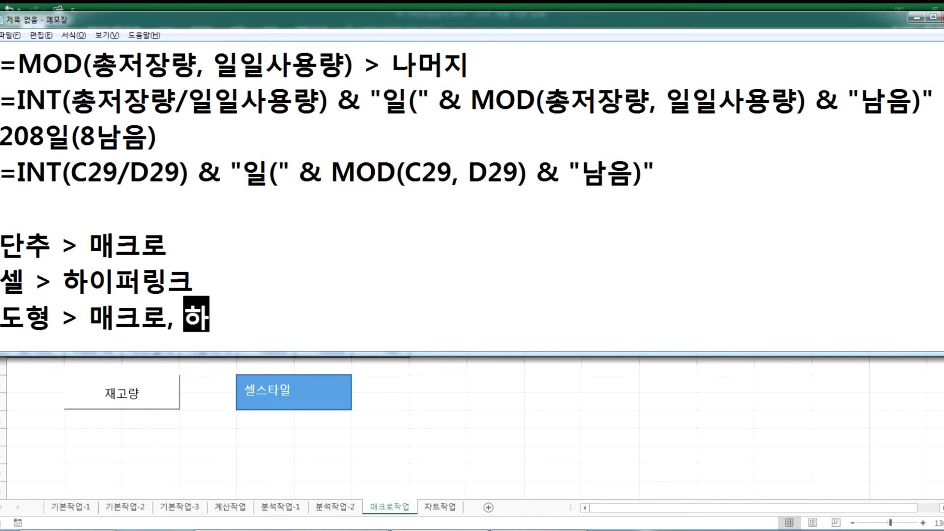
text(ㅇㅣㄹㅓ)
key(BackSpace)
key(BackSpace)
text(ㅍ)
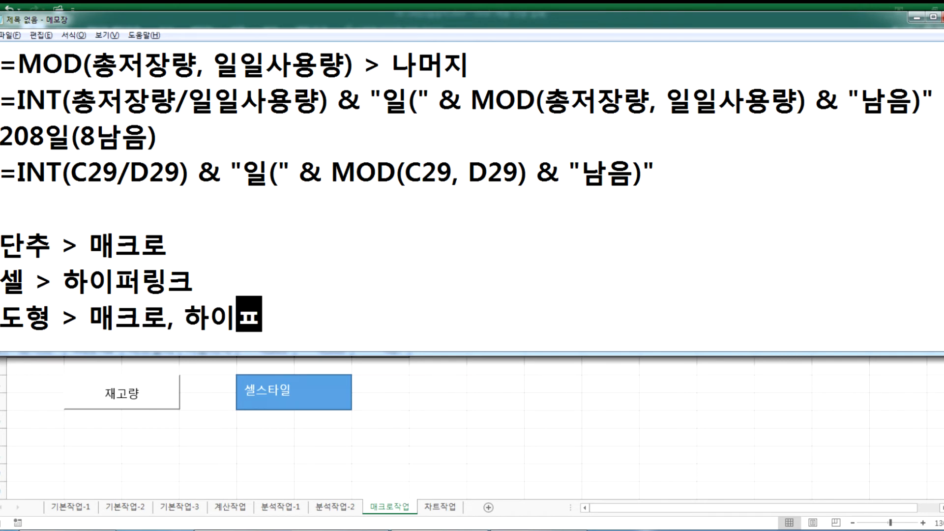
text(ㅓㄹㅣㅇㅋㅡ)
key(Return)
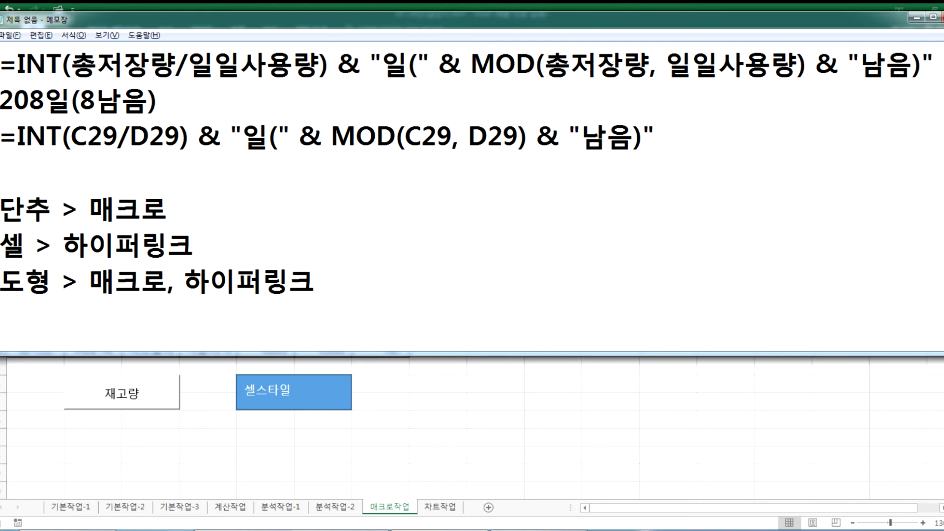
click(439, 507)
click(439, 507)
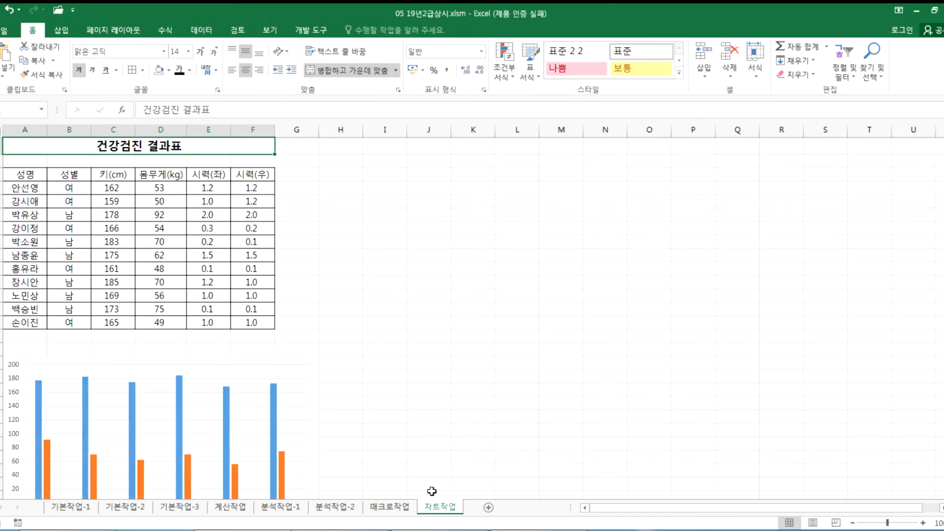
scroll(336, 395, down, 3)
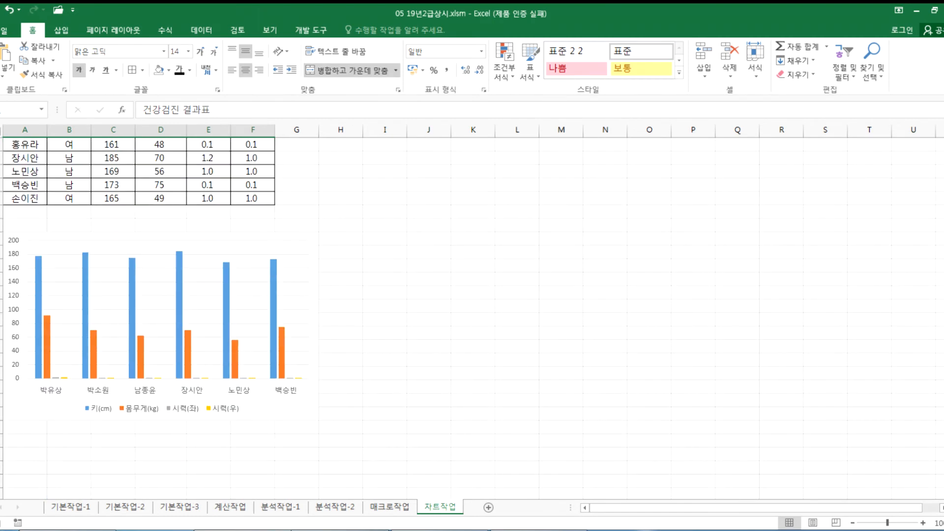
click(373, 529)
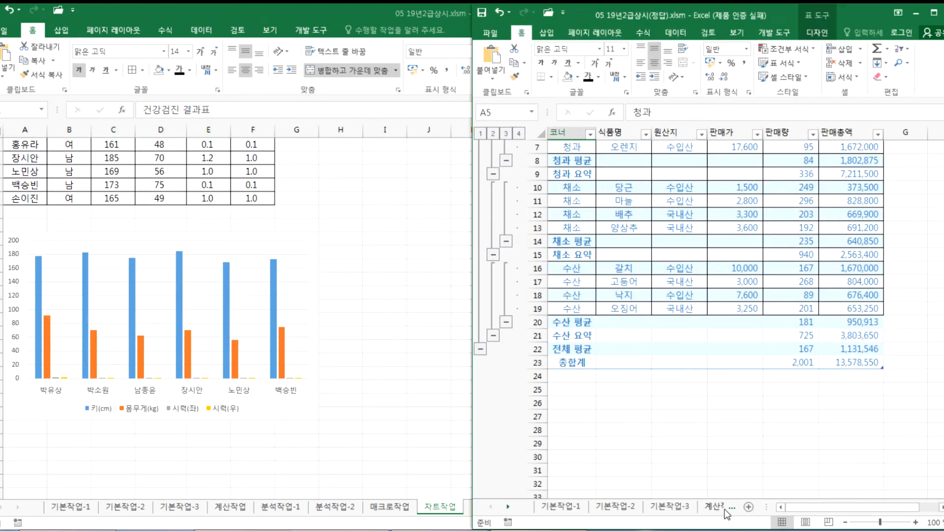
click(738, 449)
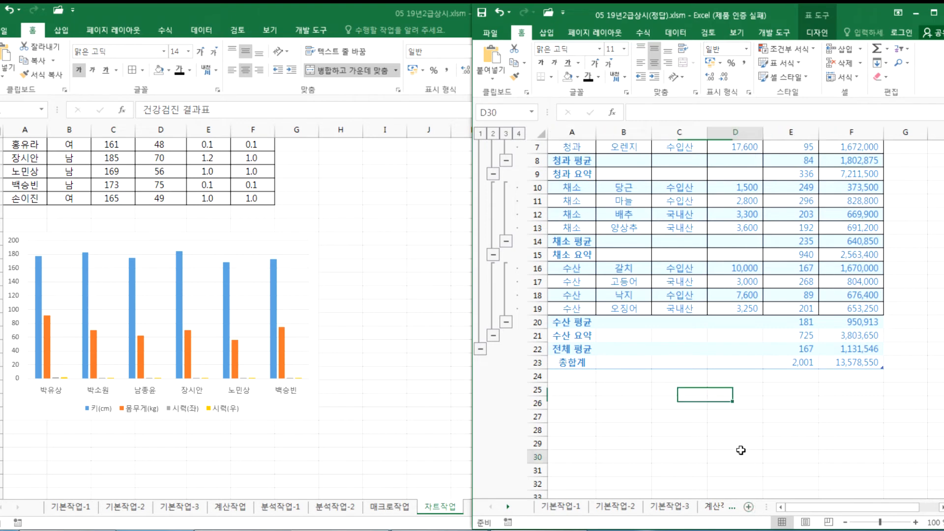
key(ctrl+Page_Down)
key(ctrl+Page_Down)
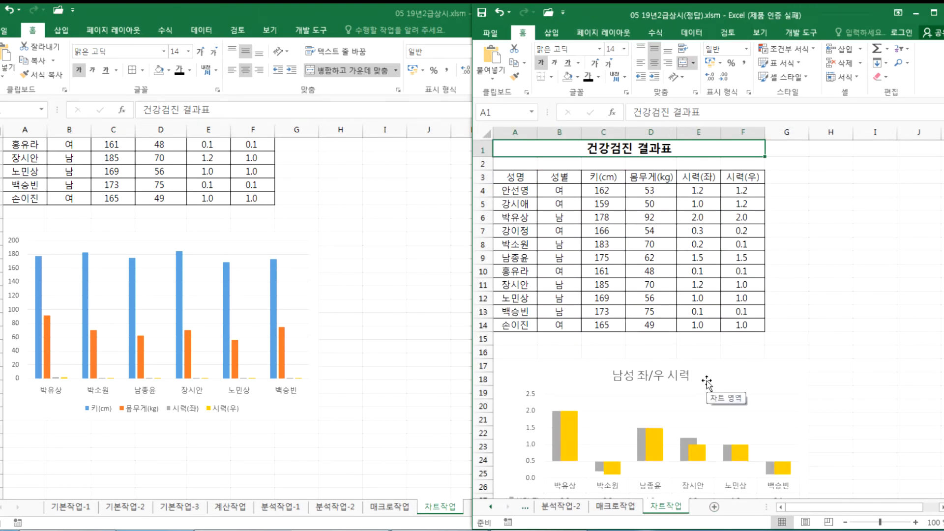
scroll(708, 364, down, 3)
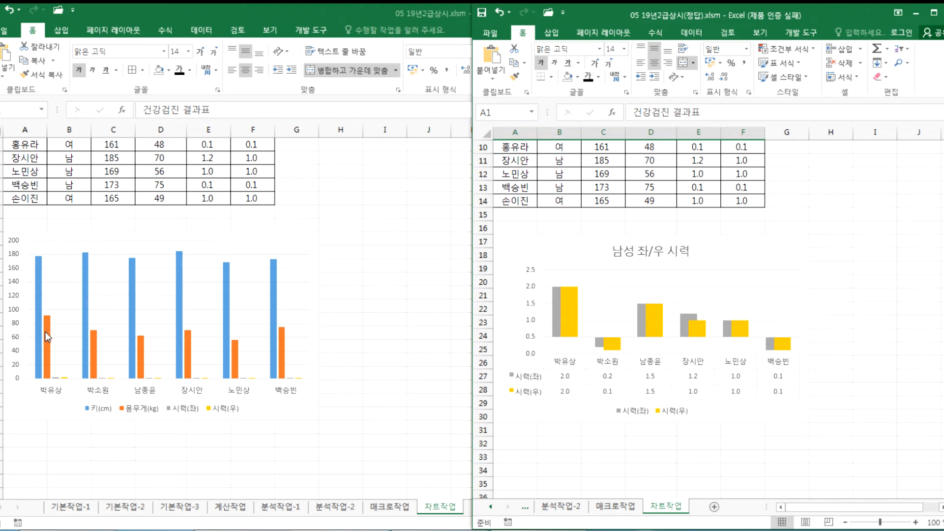
Step: Delete the 키(cm) and 몸무게(kg) series from the chart
mouse_move(46, 336)
key(super+Up)
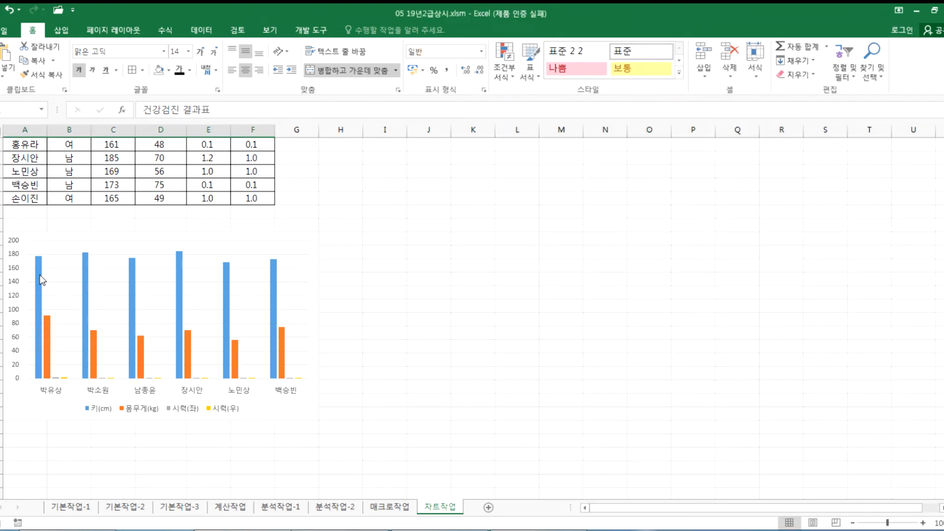
click(37, 281)
key(Delete)
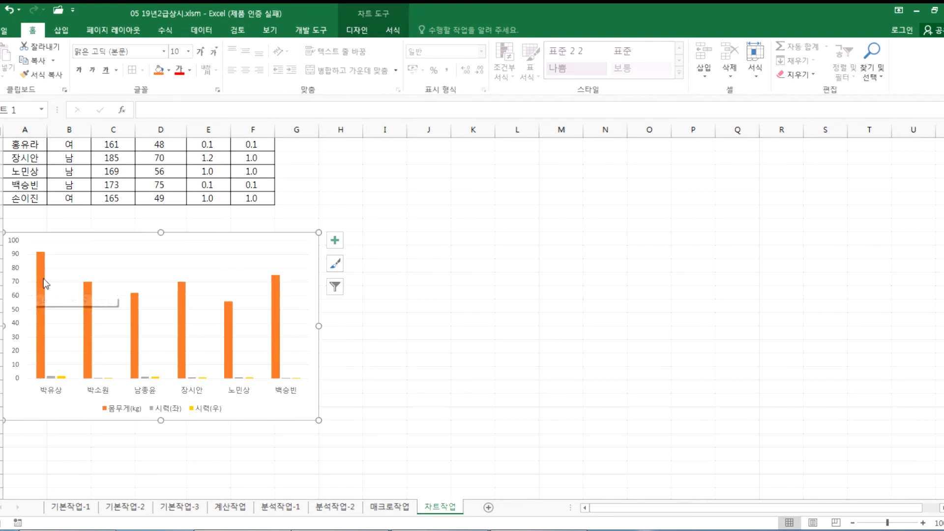
click(41, 278)
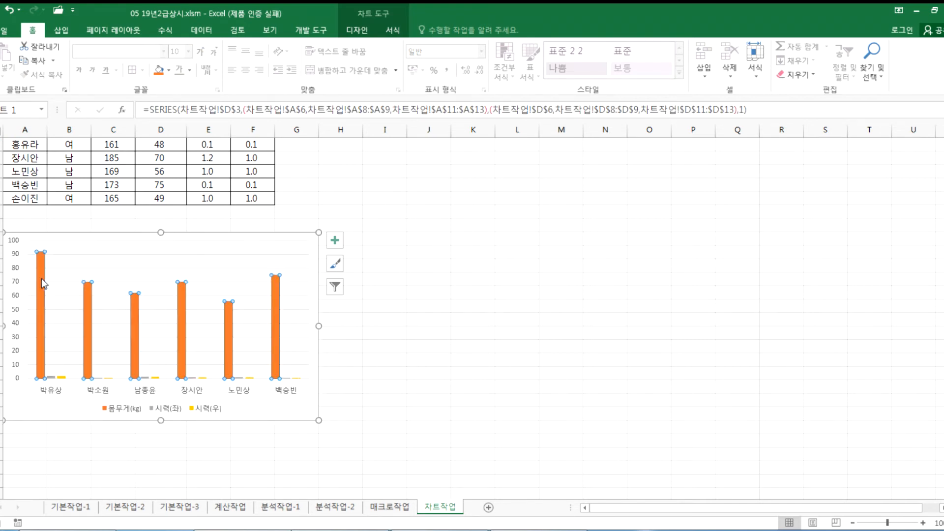
key(Delete)
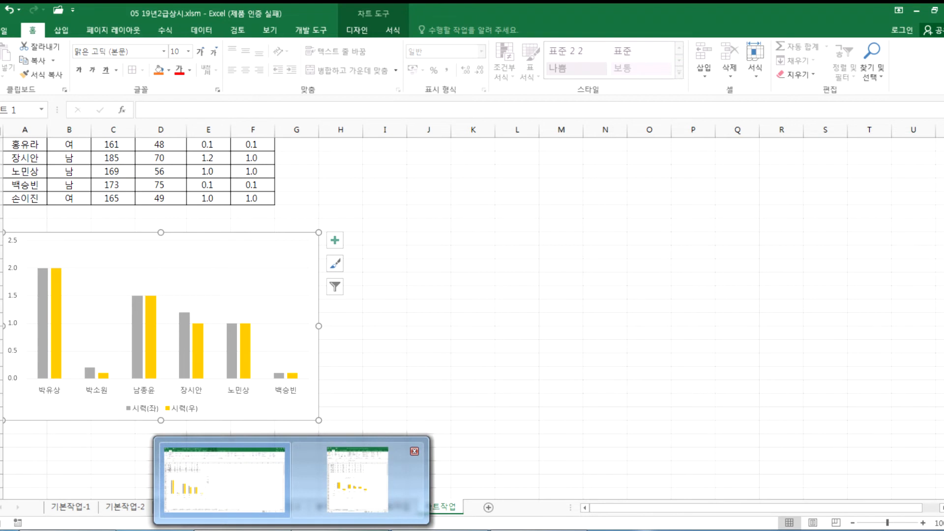
Step: Compare the chart with the answer workbook's chart, then return to the practice workbook
click(369, 440)
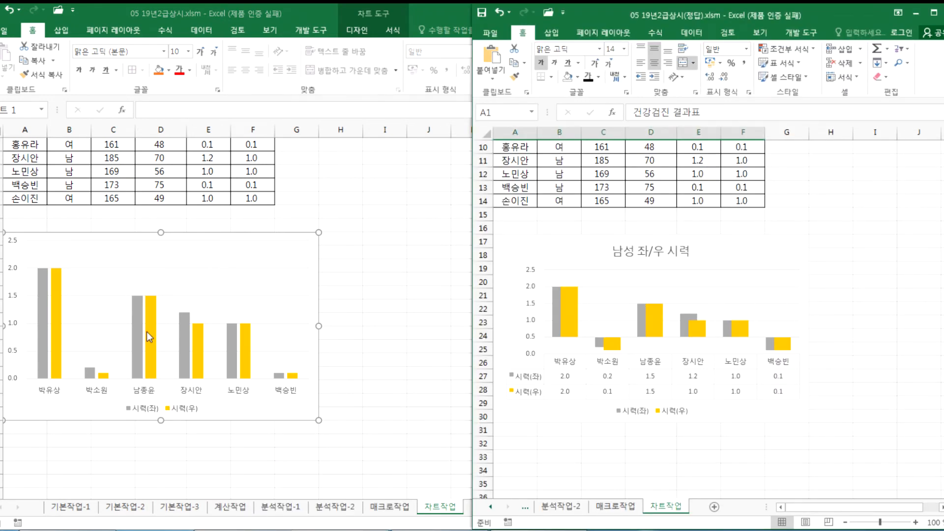
mouse_move(148, 336)
click(618, 388)
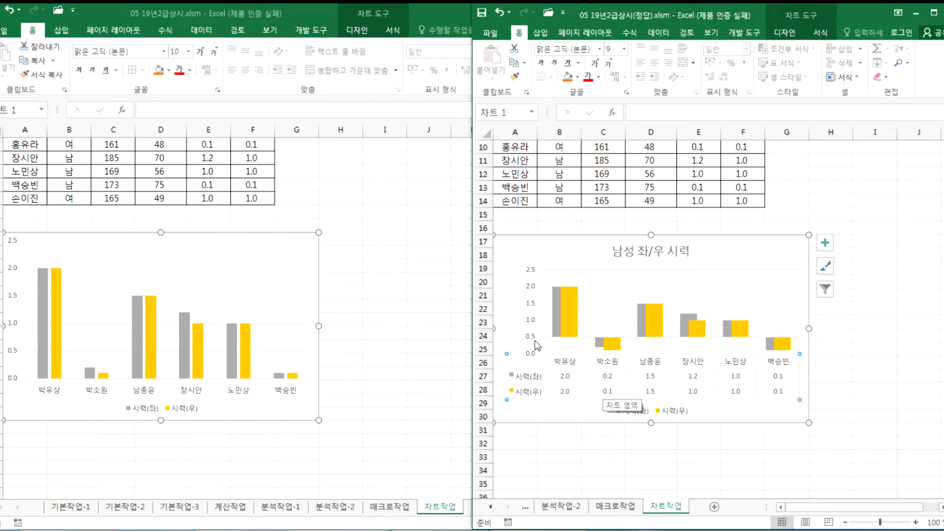
mouse_move(604, 349)
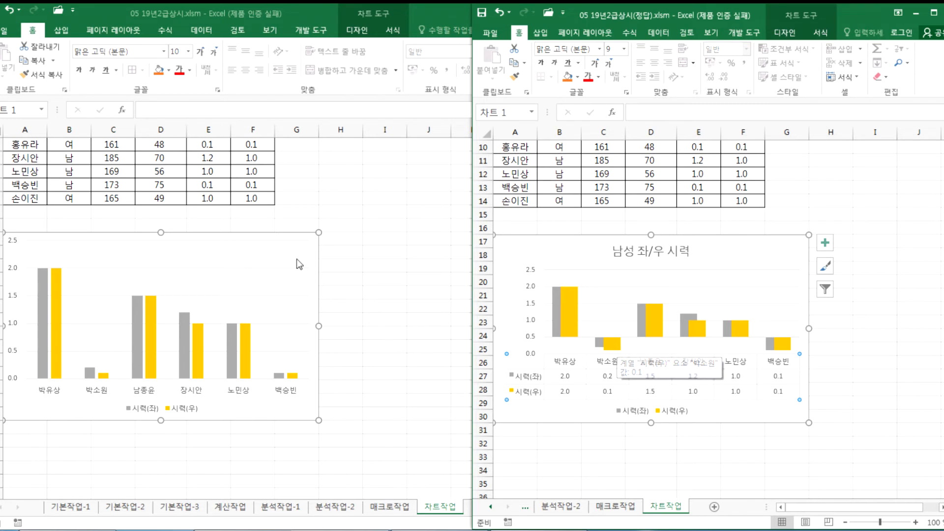
click(224, 252)
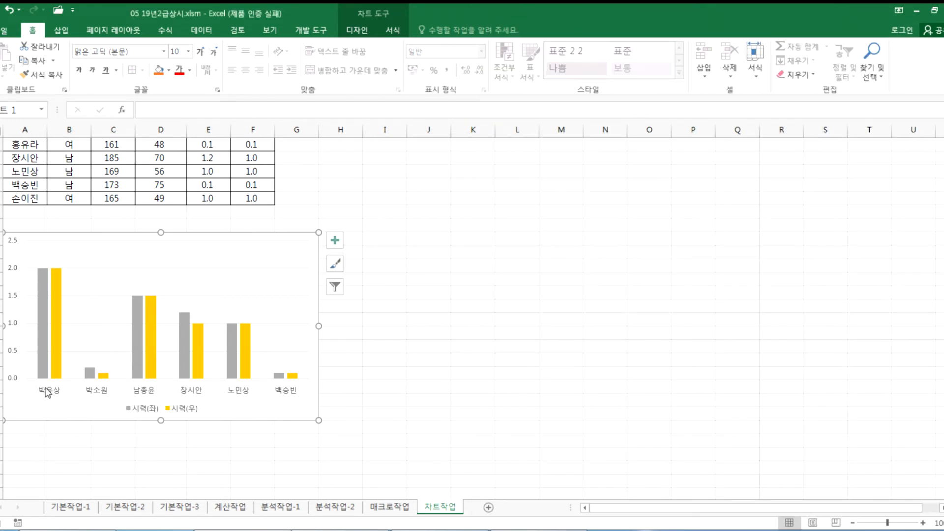
Step: Add the chart title '남성 좌/우 시력' above the chart
mouse_move(44, 349)
click(357, 30)
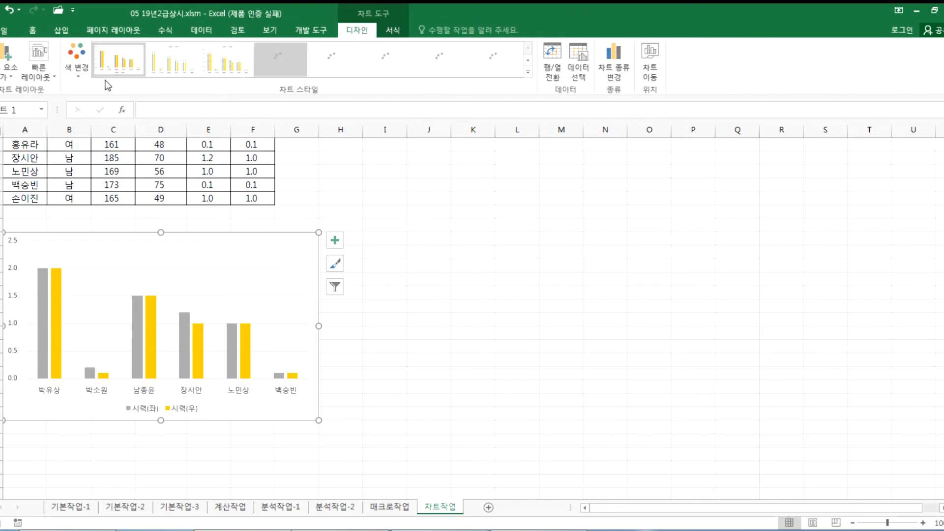
click(4, 66)
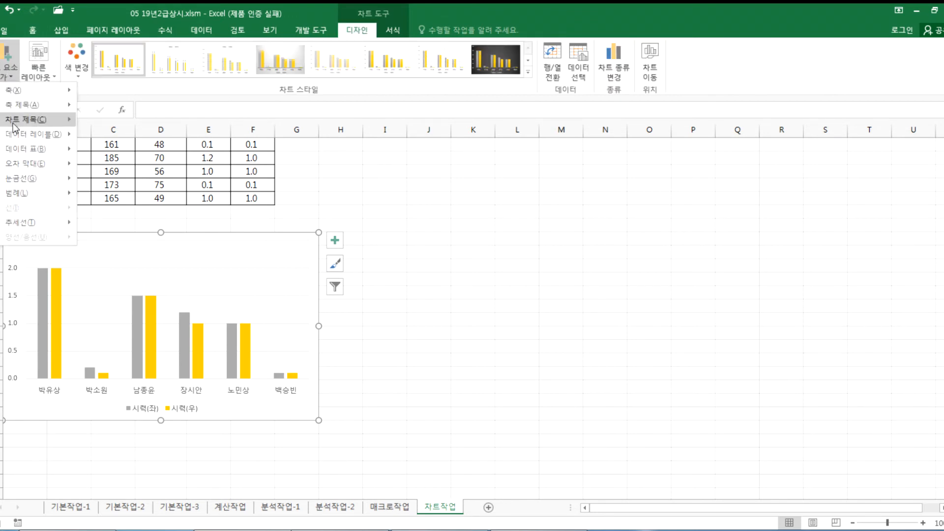
mouse_move(15, 127)
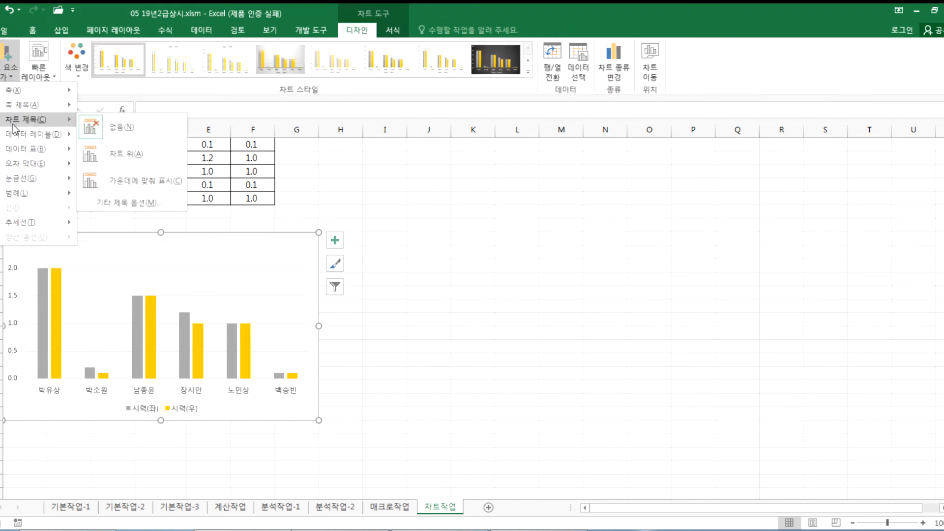
click(123, 164)
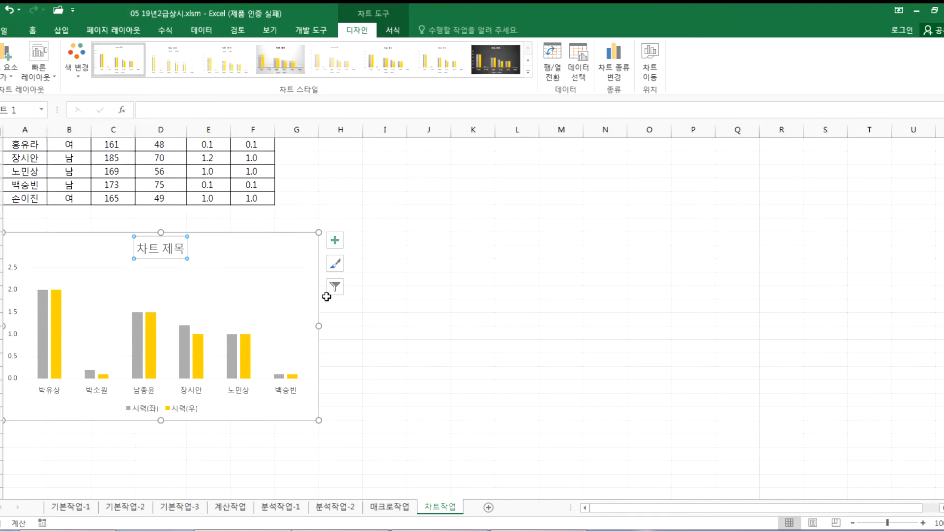
text(남성)
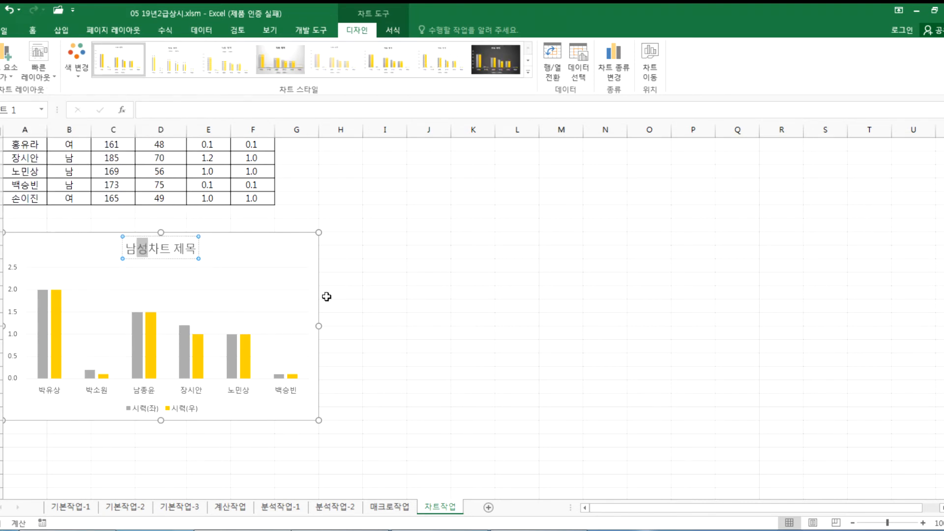
text( 좌/우)
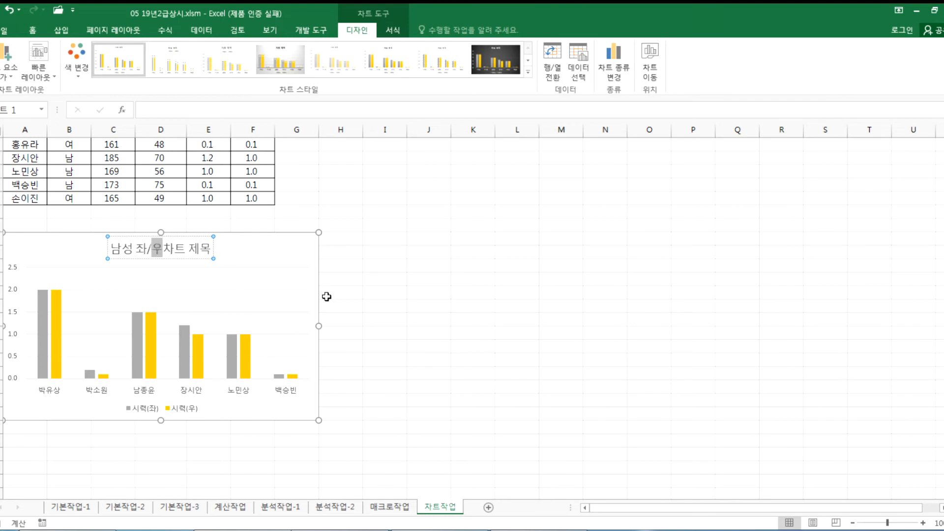
text( ㅣ)
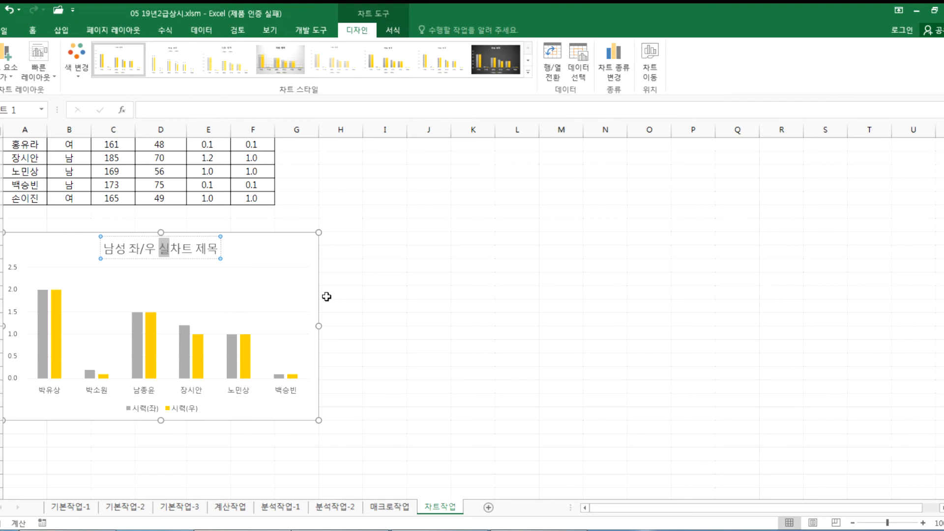
text(력)
key(Delete)
key(Delete)
key(Delete)
key(Delete)
key(Delete)
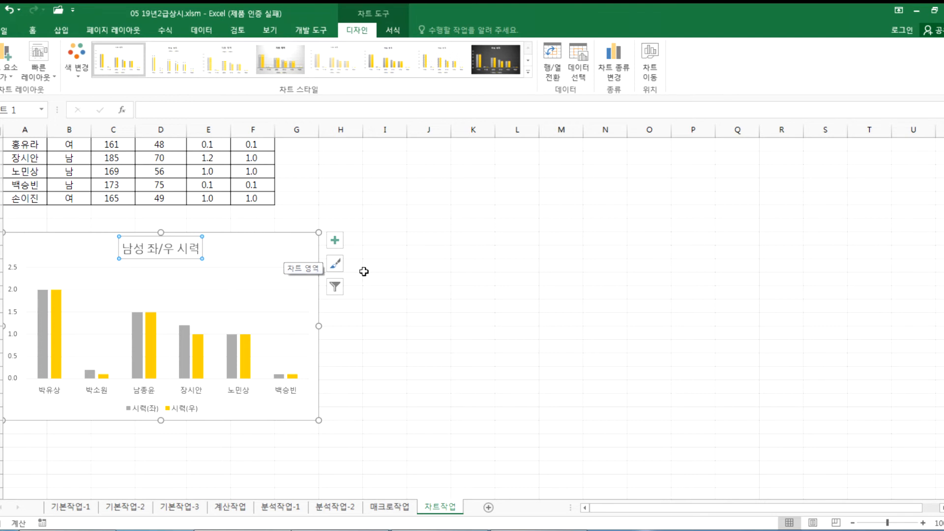
click(33, 33)
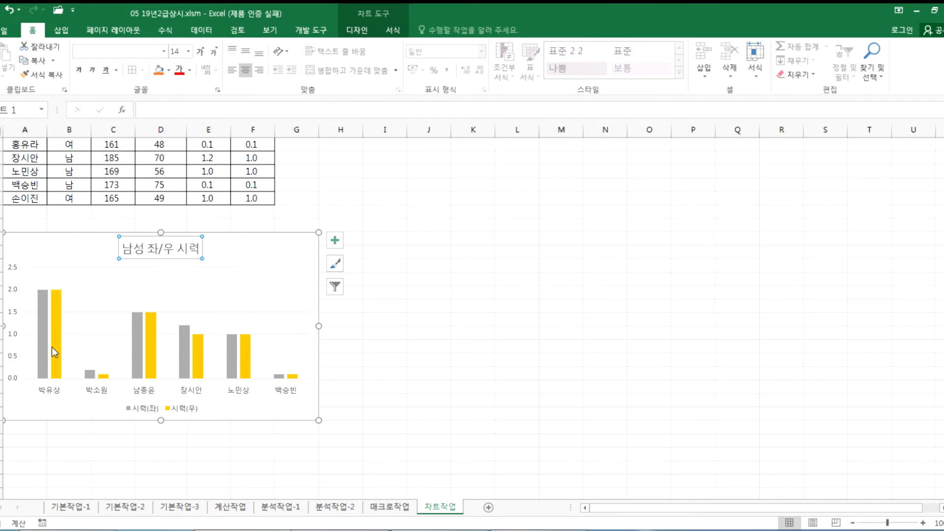
Step: Format the 시력(우) series with 50% series overlap and 100% gap width
double_click(59, 319)
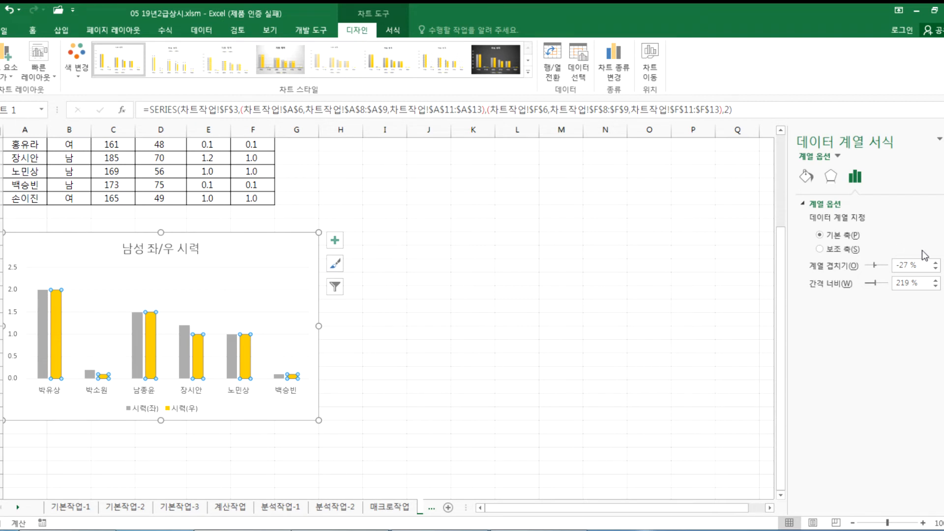
click(936, 263)
click(935, 263)
click(935, 263)
click(936, 263)
click(936, 263)
click(936, 263)
click(935, 263)
click(936, 269)
click(935, 269)
click(935, 270)
click(921, 268)
key(BackSpace)
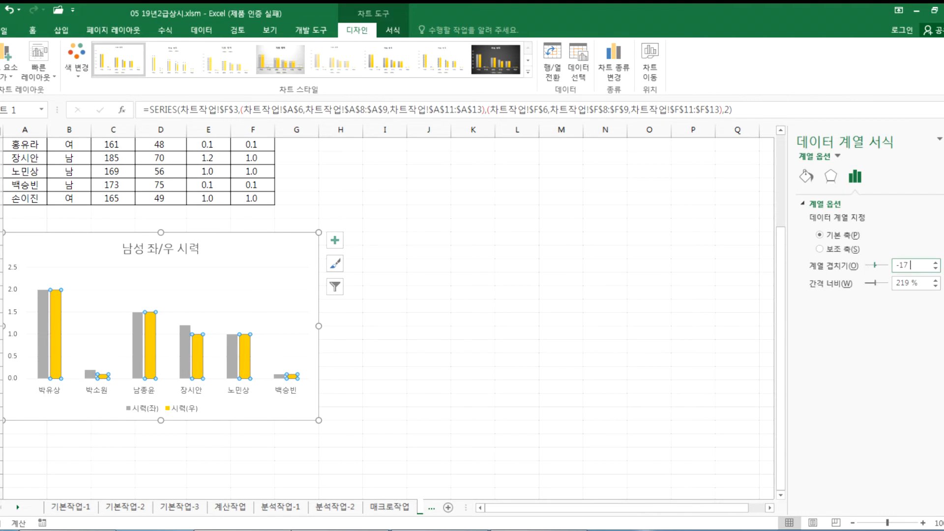
text(50)
key(Return)
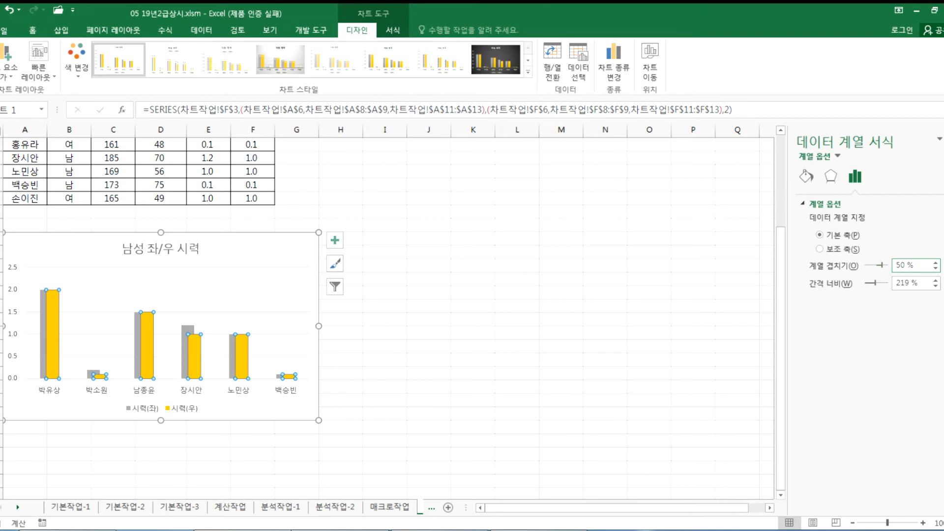
click(921, 283)
key(Return)
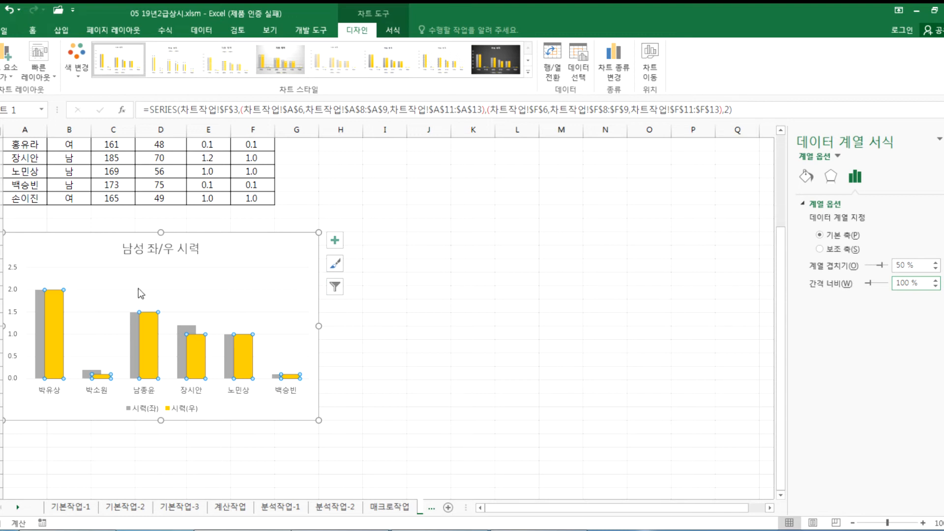
Step: Open the vertical axis's Format Axis pane at its Axis Options
click(15, 295)
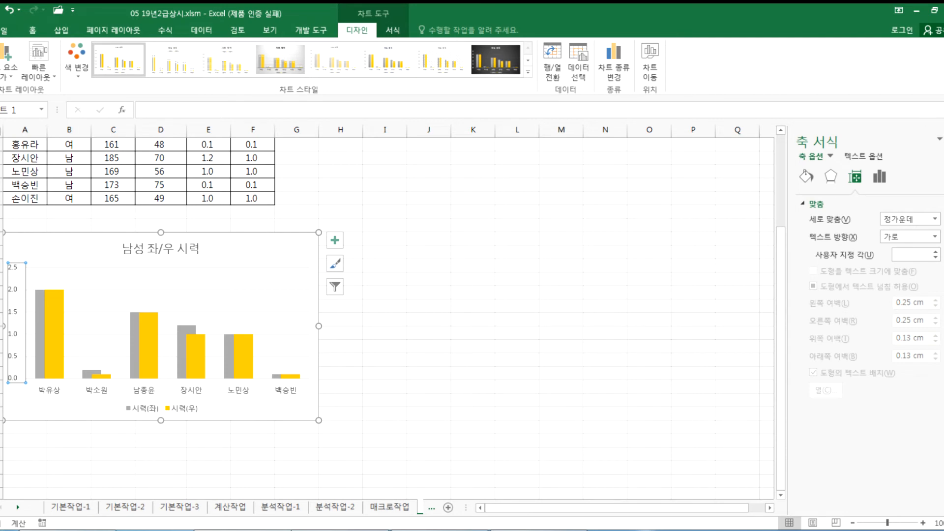
click(938, 140)
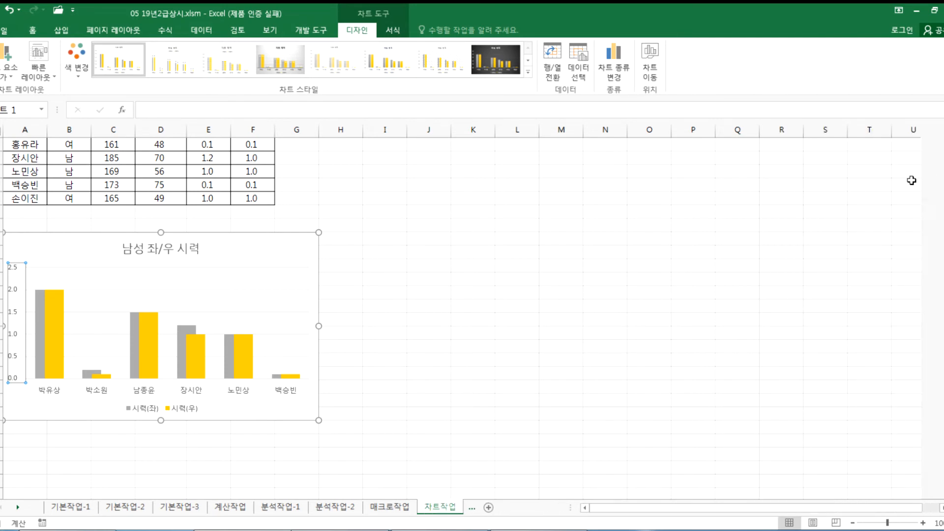
double_click(17, 295)
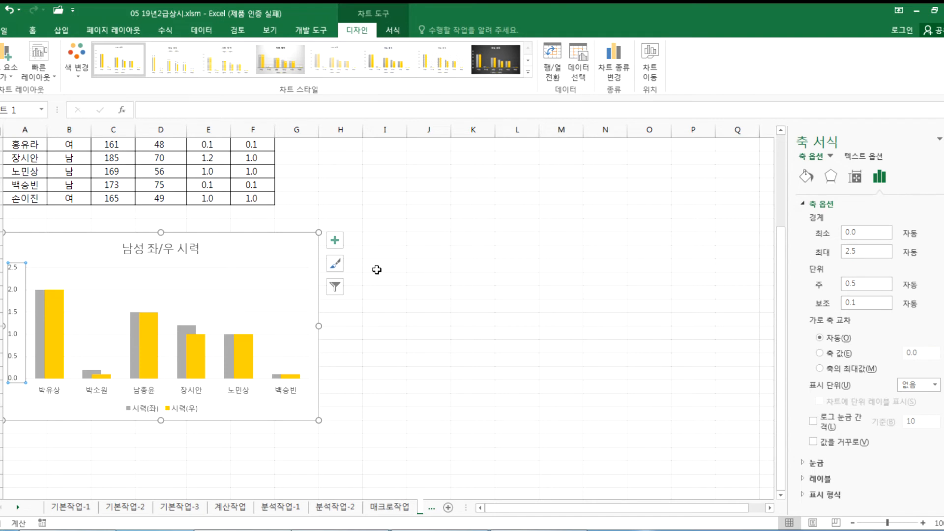
click(234, 349)
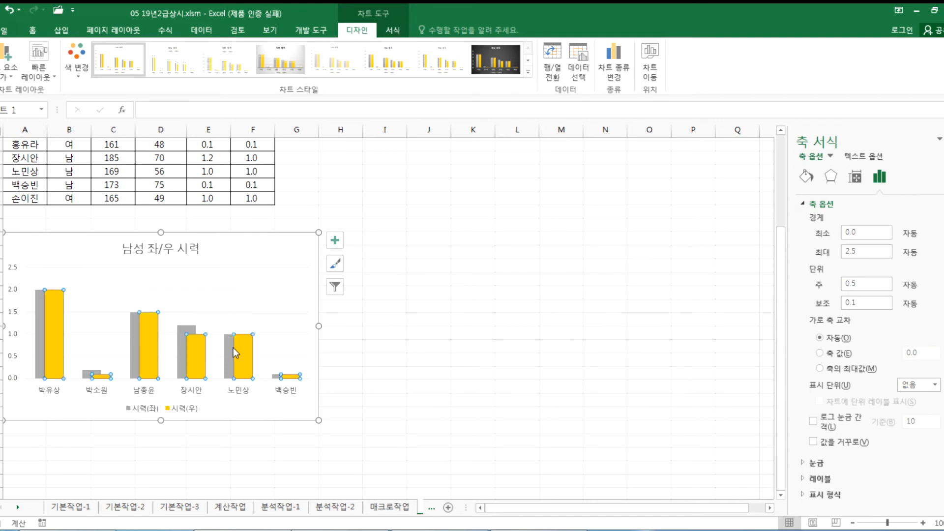
click(11, 313)
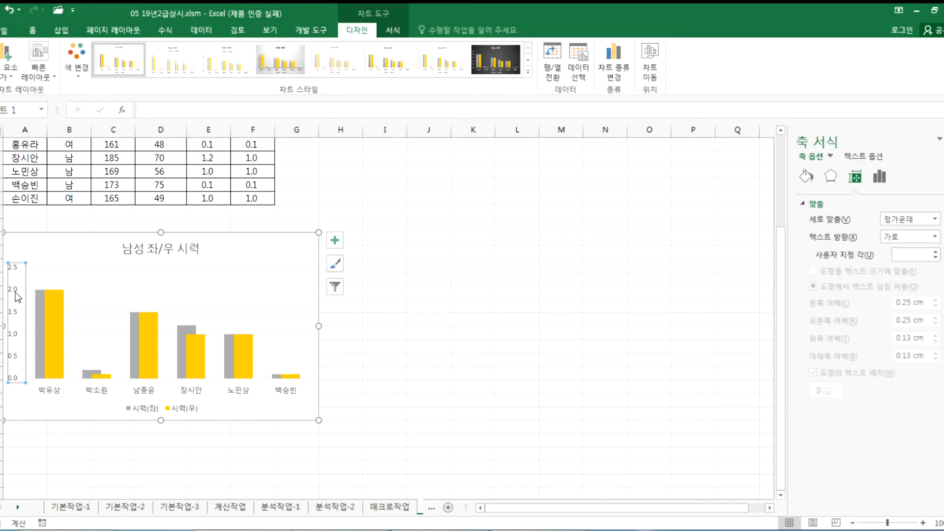
click(806, 177)
click(830, 178)
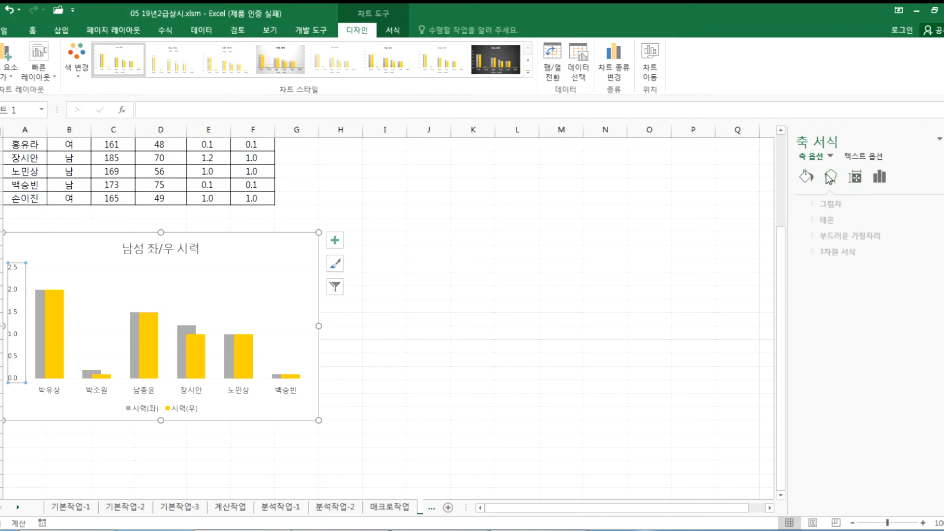
click(854, 177)
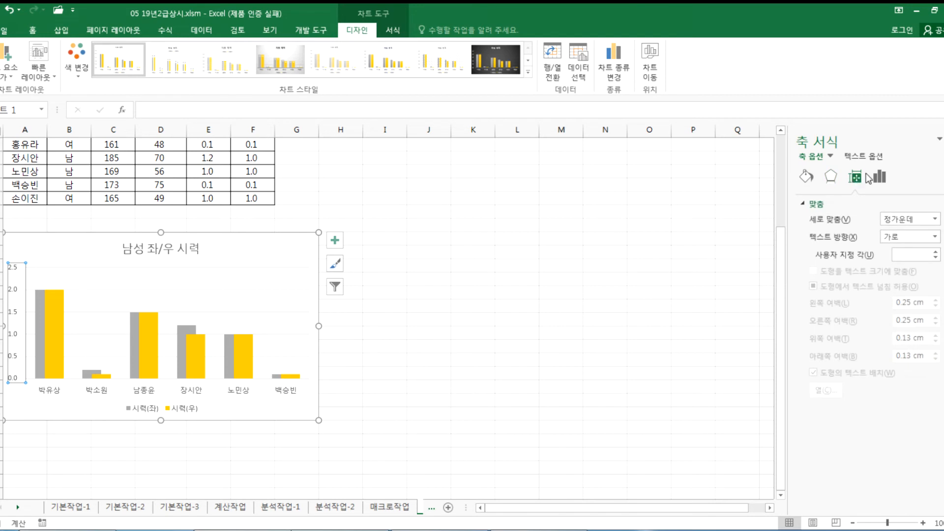
click(881, 177)
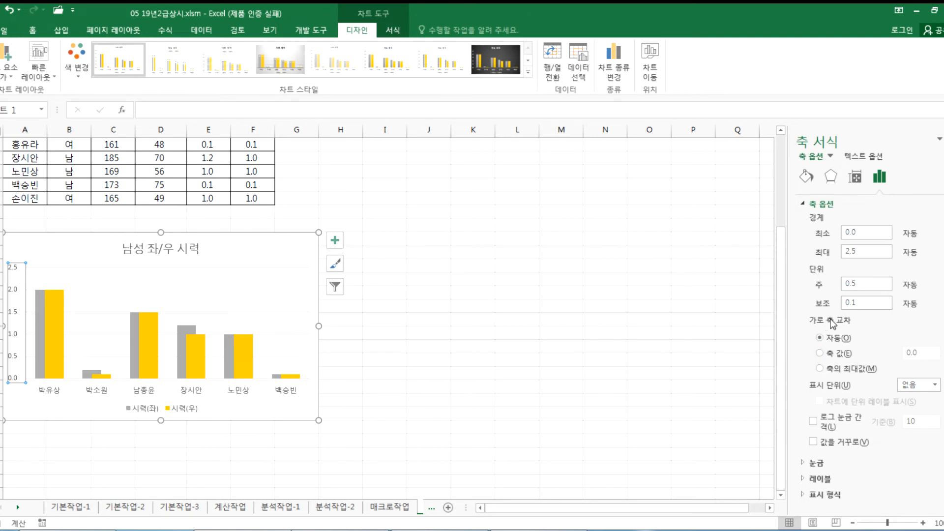
Step: Set the horizontal axis to cross at axis value 0.5
click(820, 353)
key(BackSpace)
key(BackSpace)
text(.5)
key(Return)
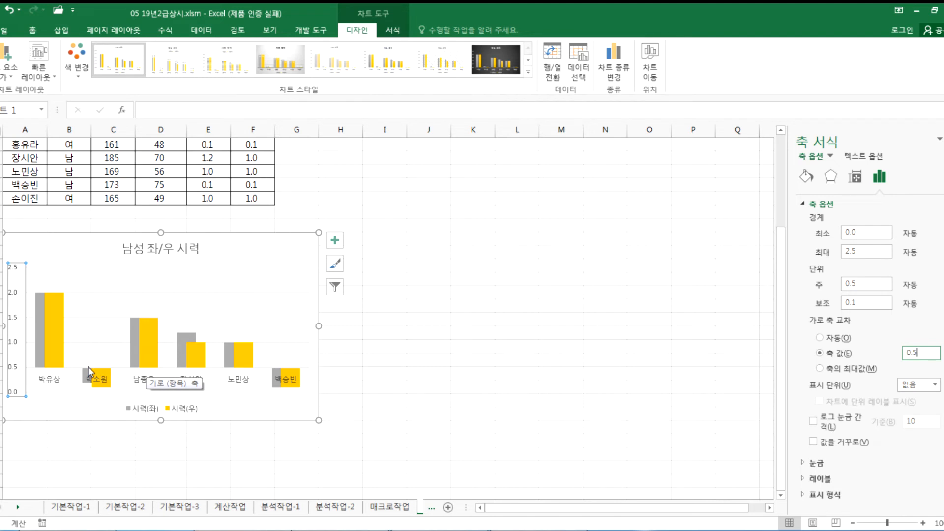
click(313, 211)
Step: Select the E5:F15 eyesight values to review them, then select the whole chart area
scroll(270, 227, up, 1)
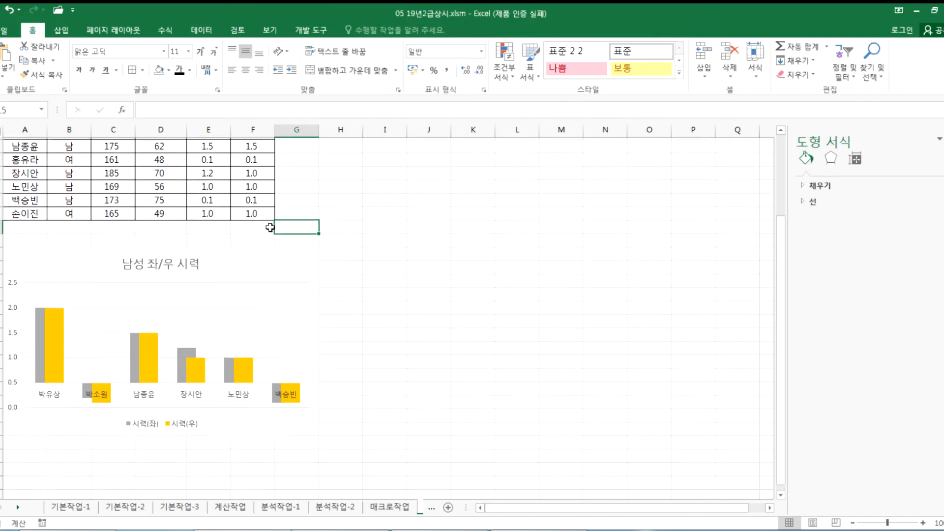
scroll(270, 227, up, 3)
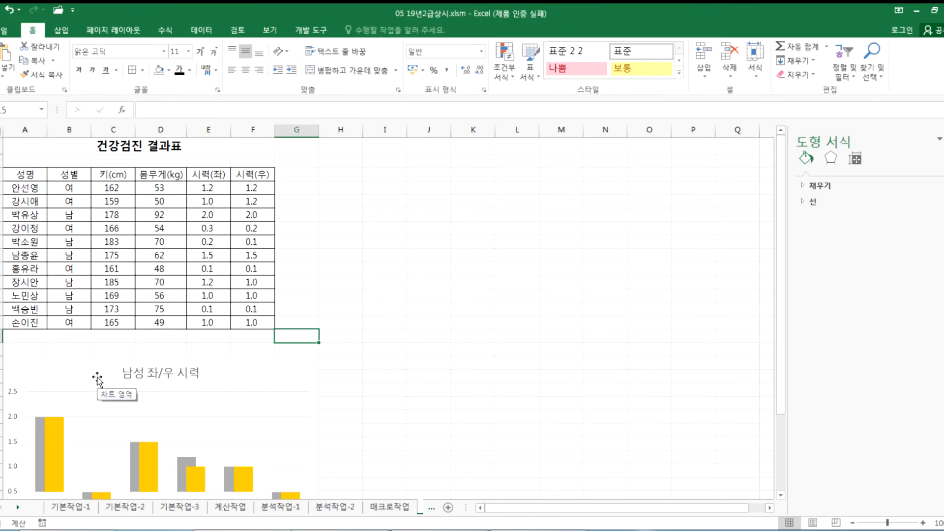
scroll(97, 378, down, 3)
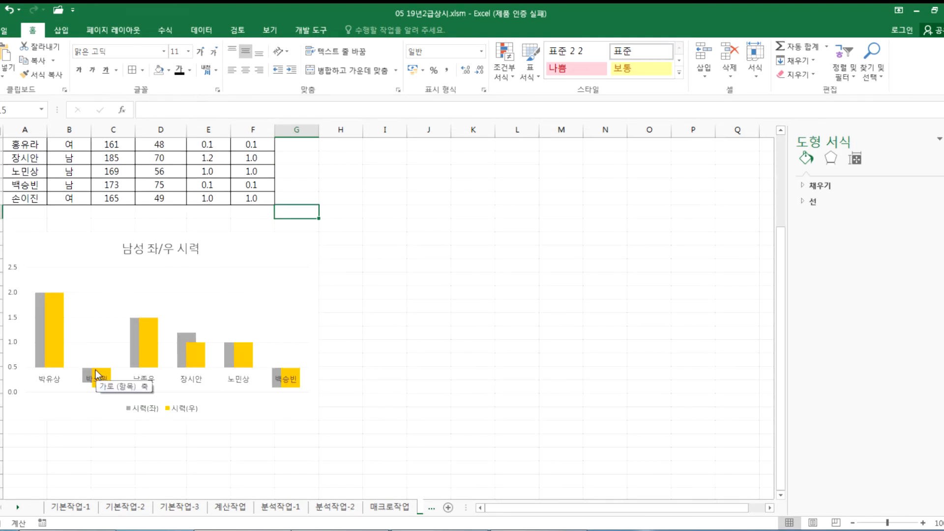
scroll(327, 280, up, 3)
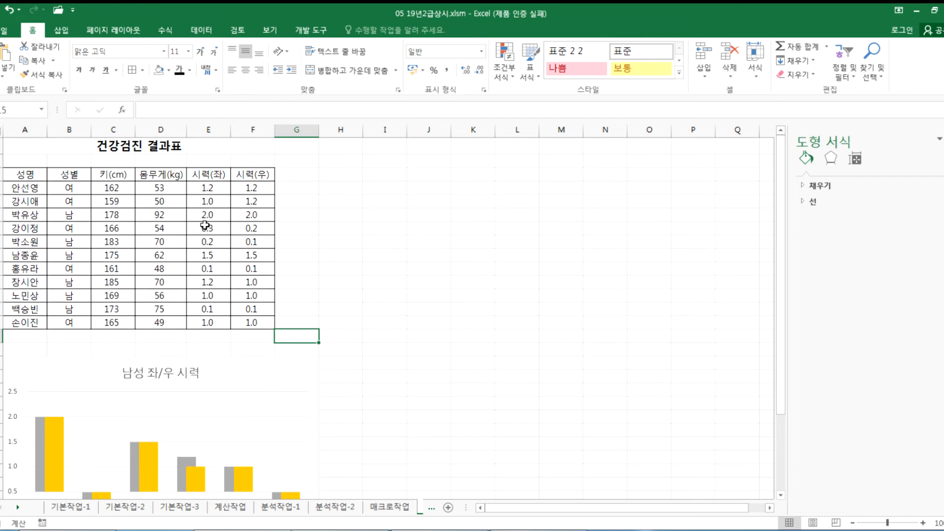
drag(207, 190, 252, 307)
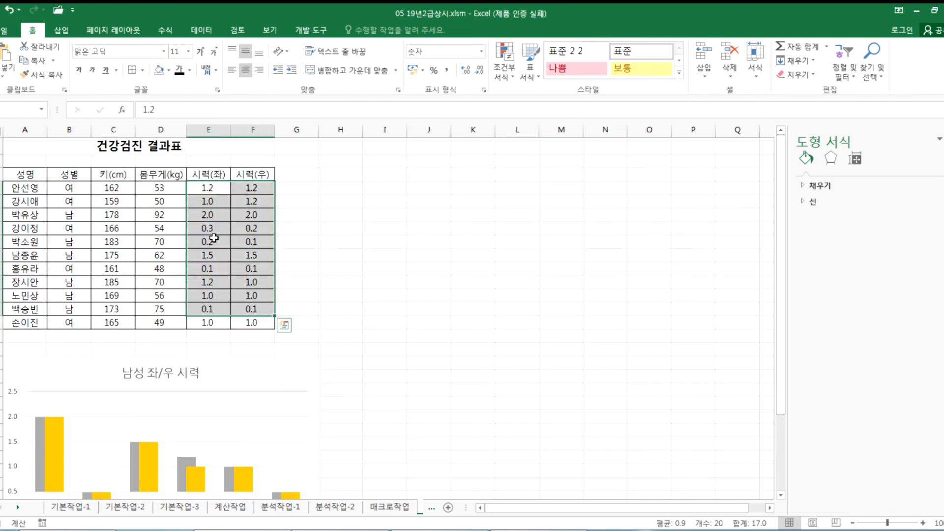
click(246, 411)
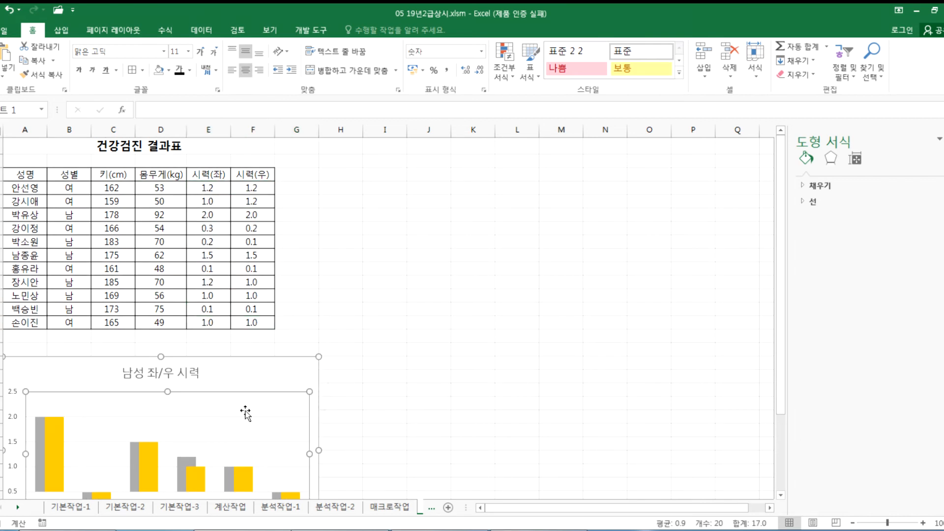
scroll(264, 393, down, 4)
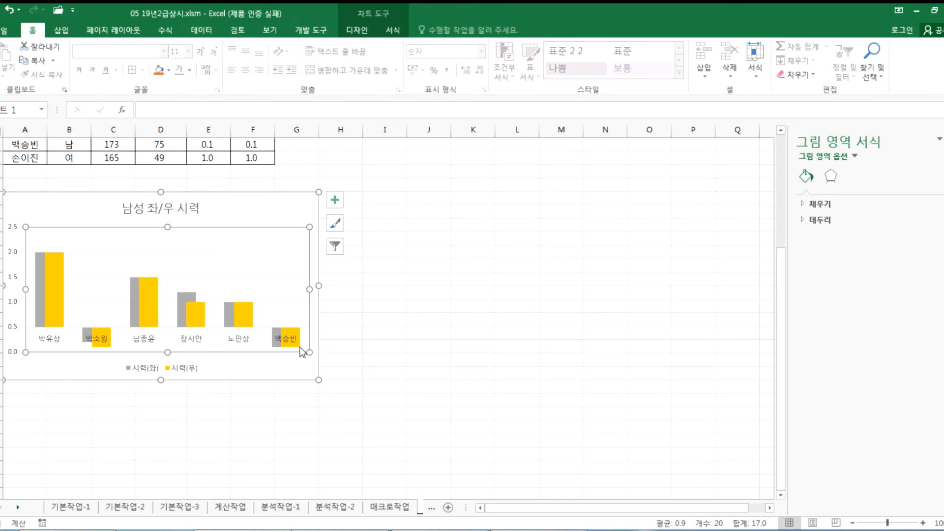
click(281, 212)
click(358, 30)
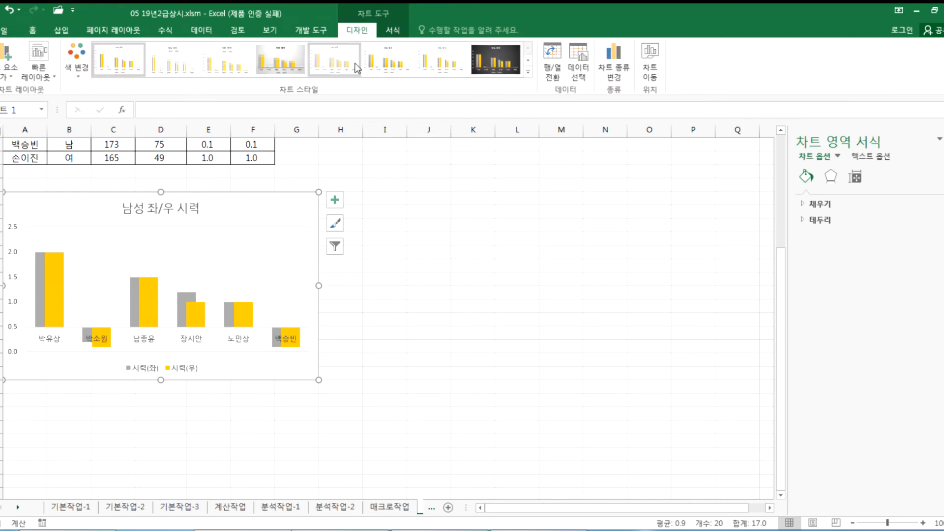
Step: Add a data table with legend keys beneath the chart
click(7, 72)
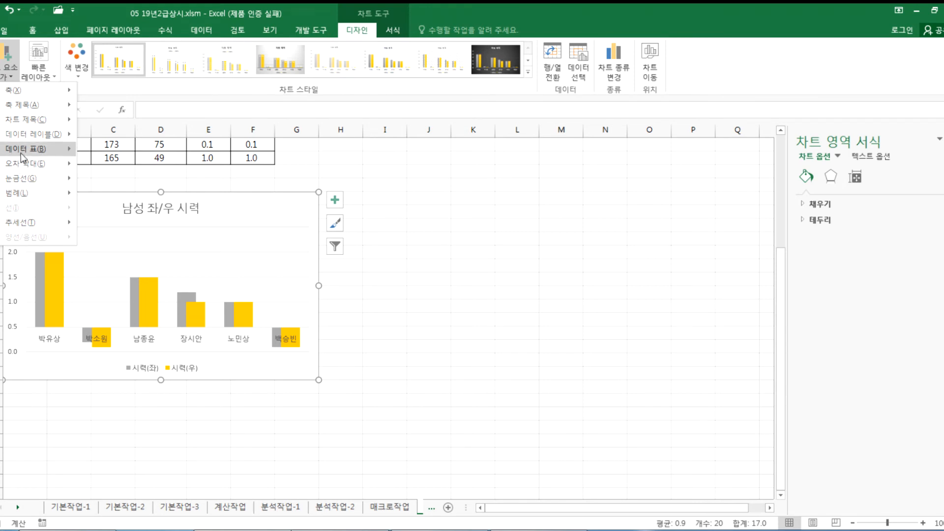
mouse_move(21, 148)
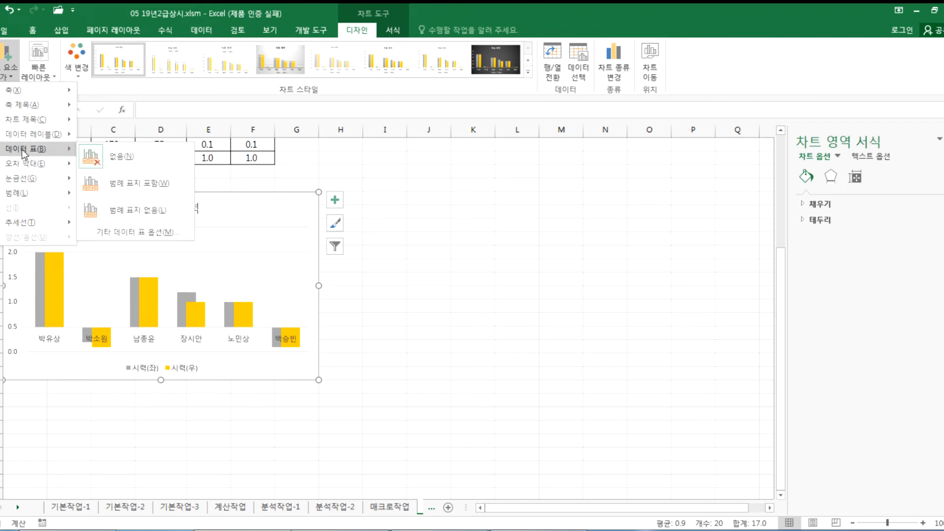
click(140, 211)
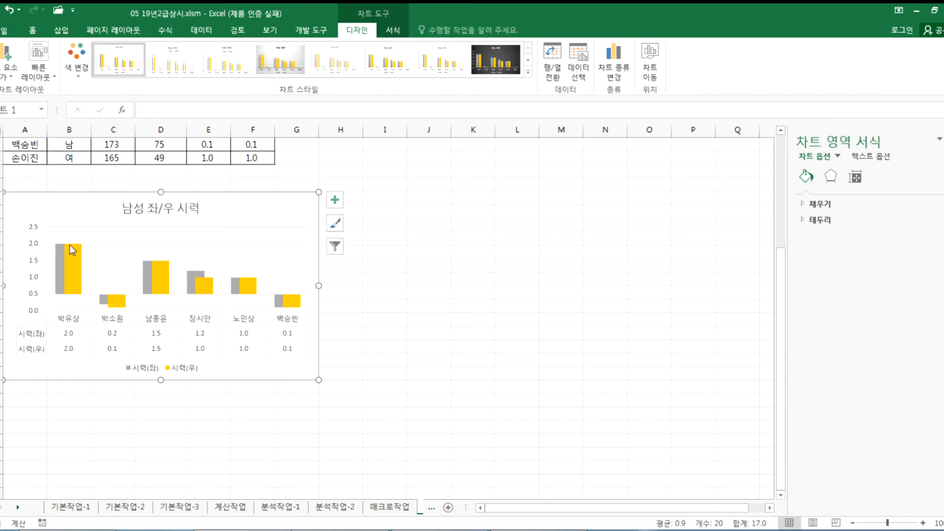
click(10, 63)
mouse_move(55, 190)
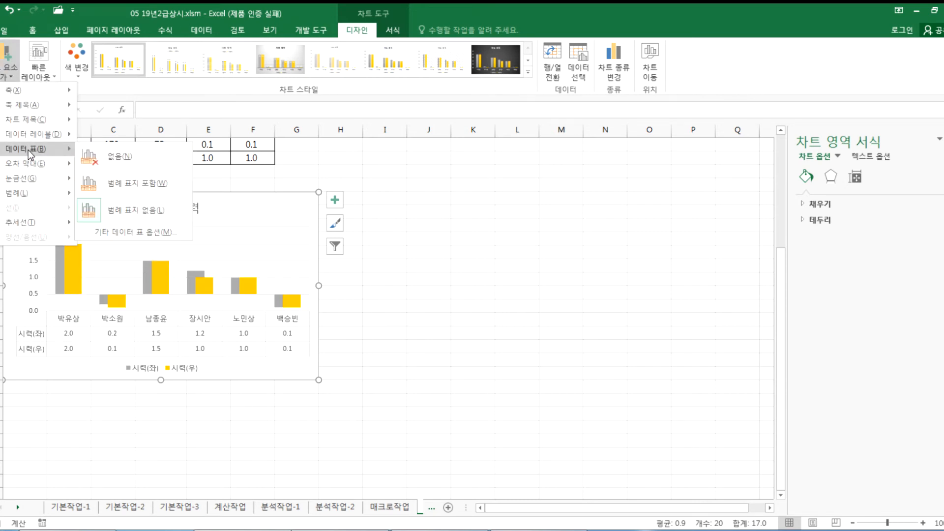
click(131, 193)
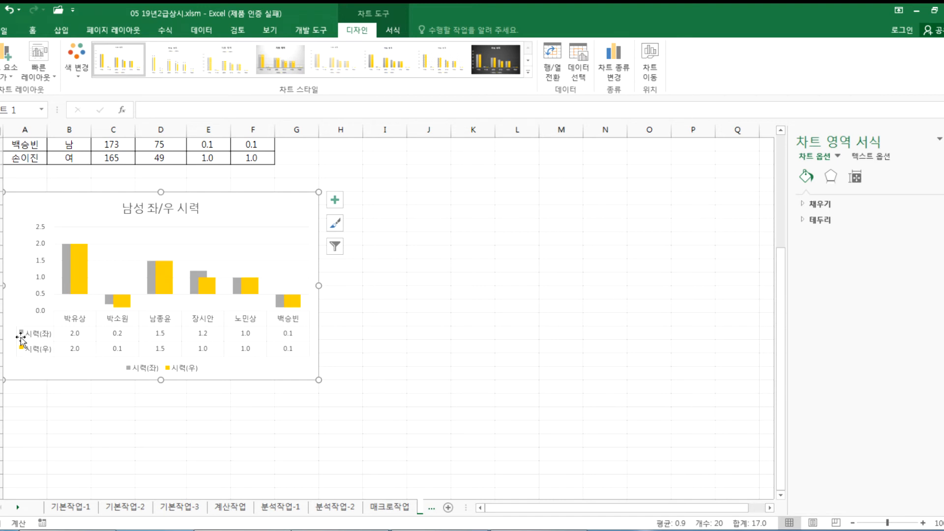
Step: Review the chart element list again without changes and reselect the whole chart area
click(3, 67)
mouse_move(37, 153)
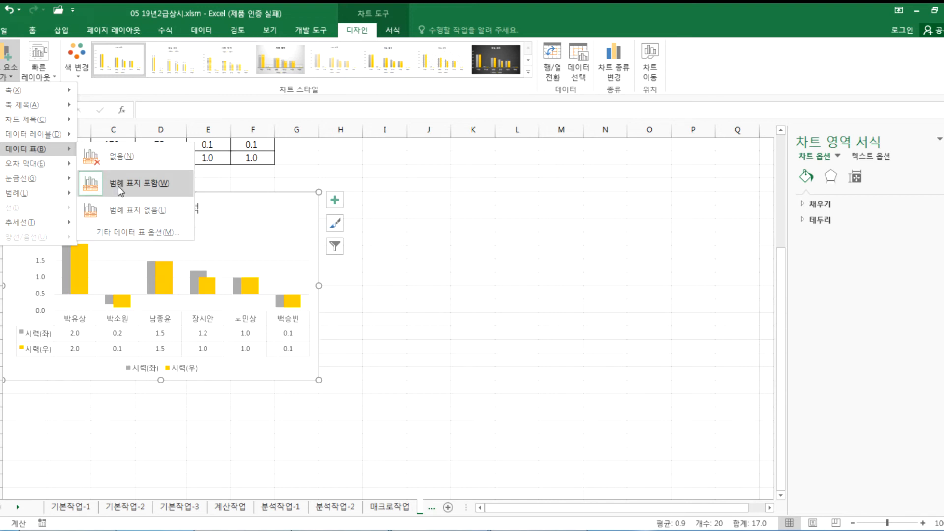
click(155, 370)
click(147, 371)
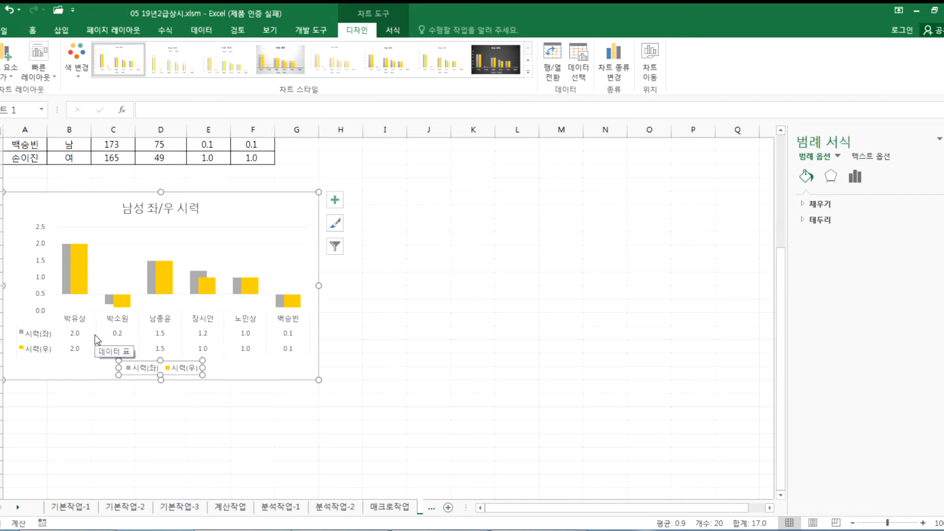
click(9, 61)
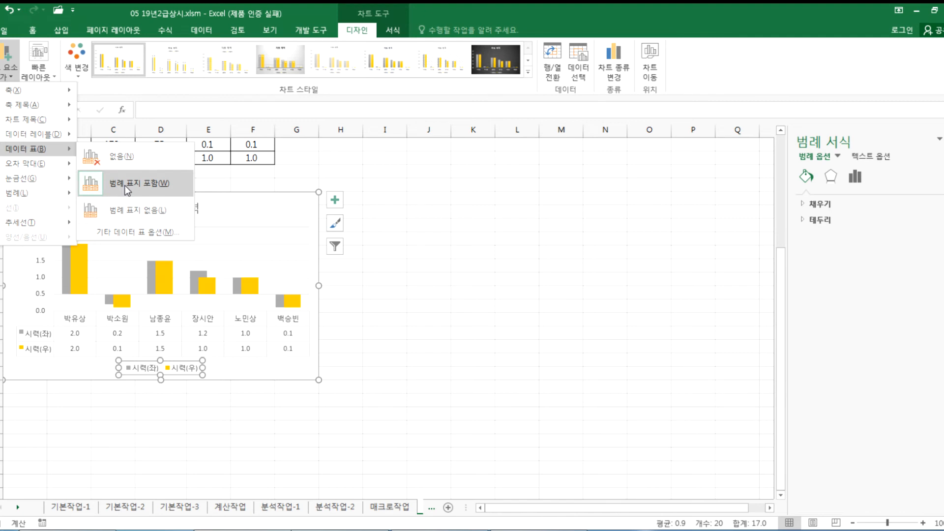
click(285, 214)
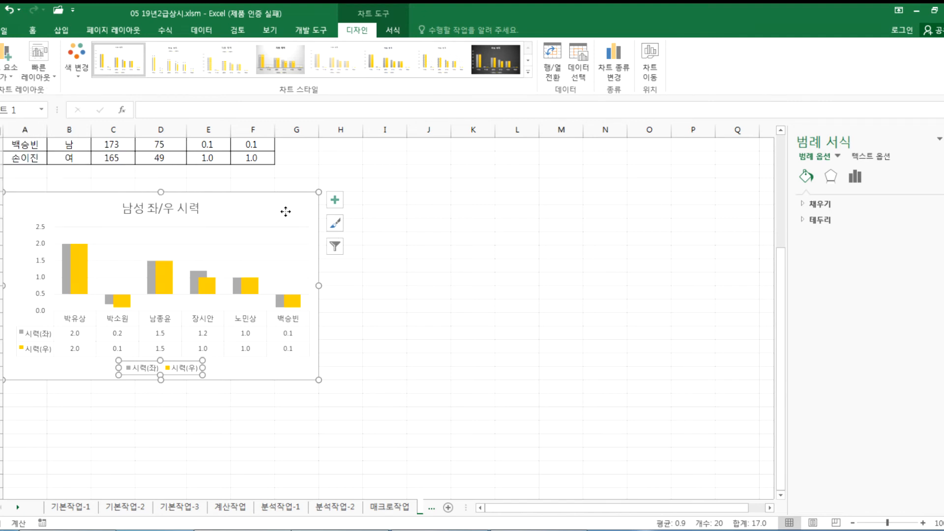
click(286, 213)
Step: Compare against the answer workbook, then bring the practice workbook back full screen
key(alt+Tab)
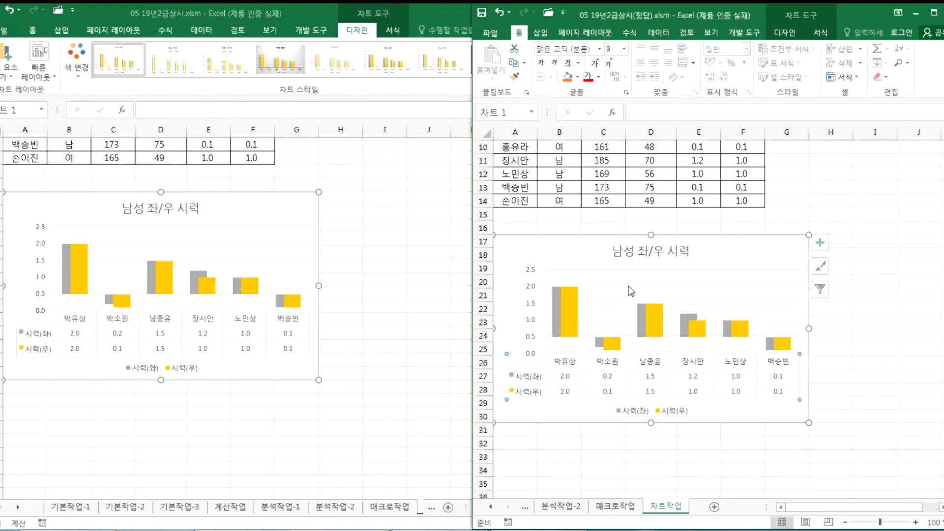
scroll(647, 322, down, 1)
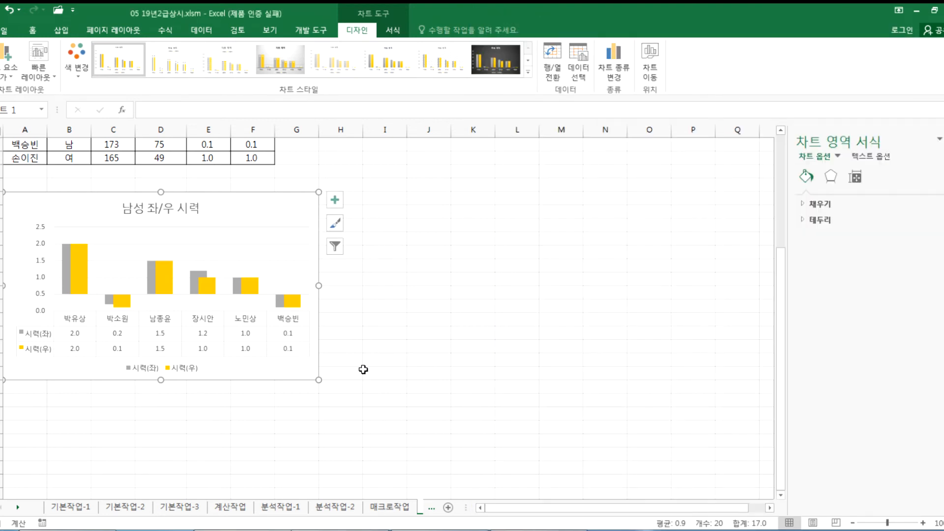
click(373, 371)
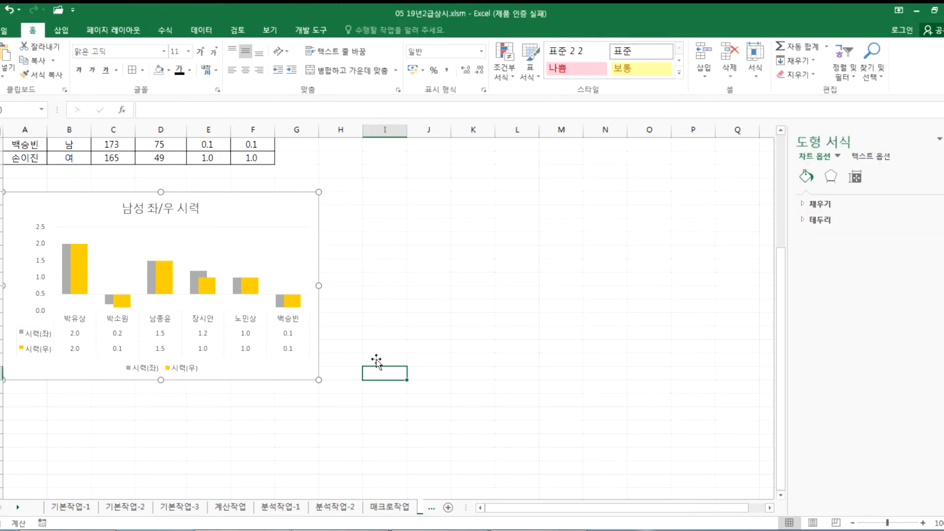
Step: In the vertical axis options, keep Horizontal axis crosses at axis value 0.5 rather than Automatic
click(428, 303)
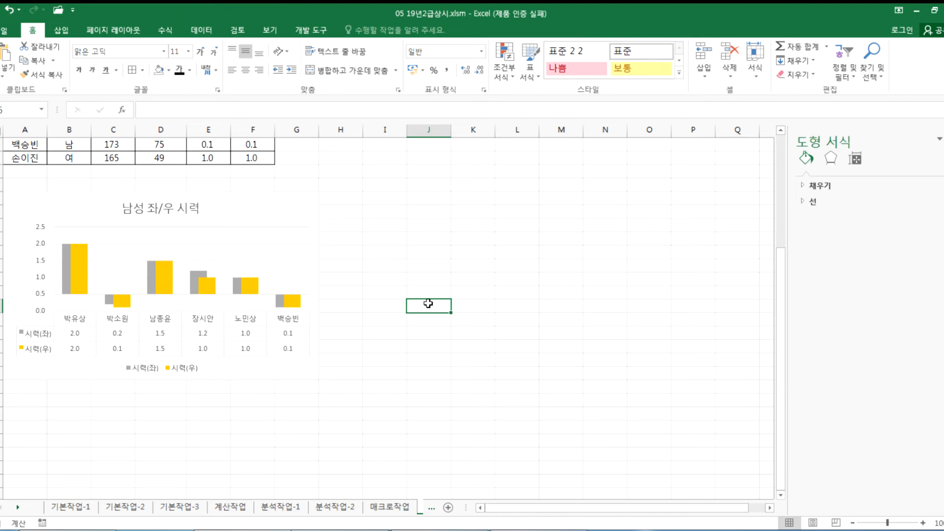
click(40, 294)
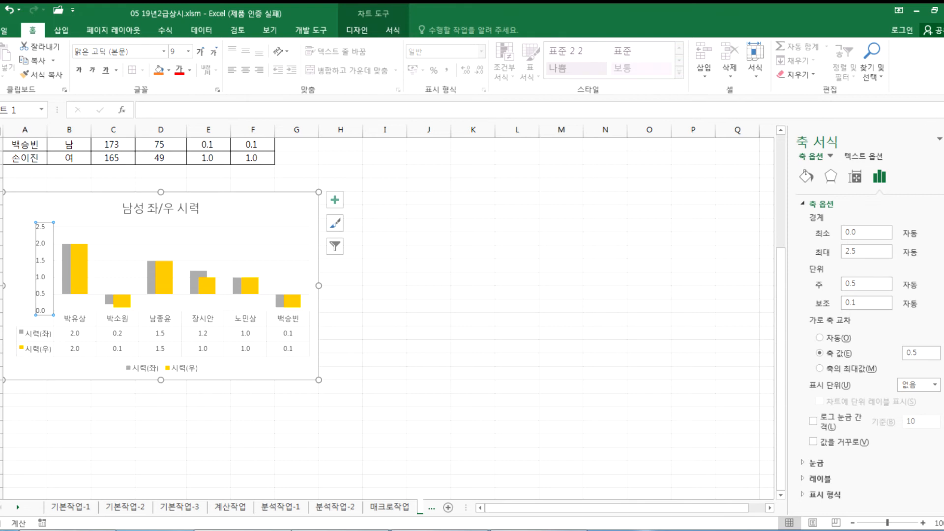
click(940, 139)
click(452, 280)
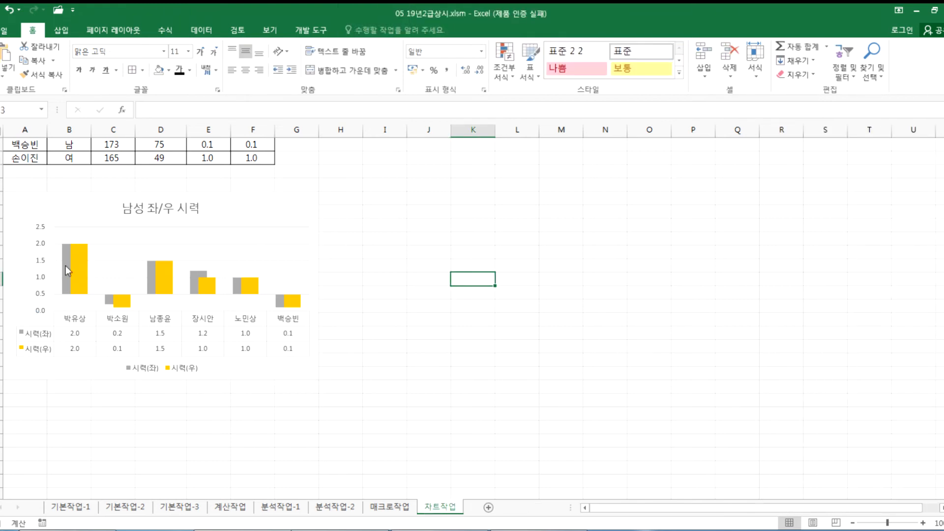
double_click(40, 267)
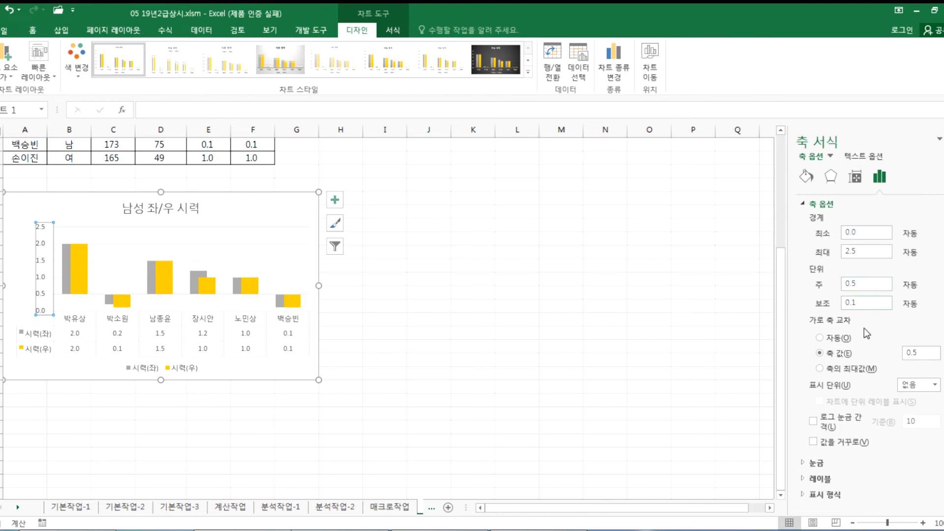
click(819, 337)
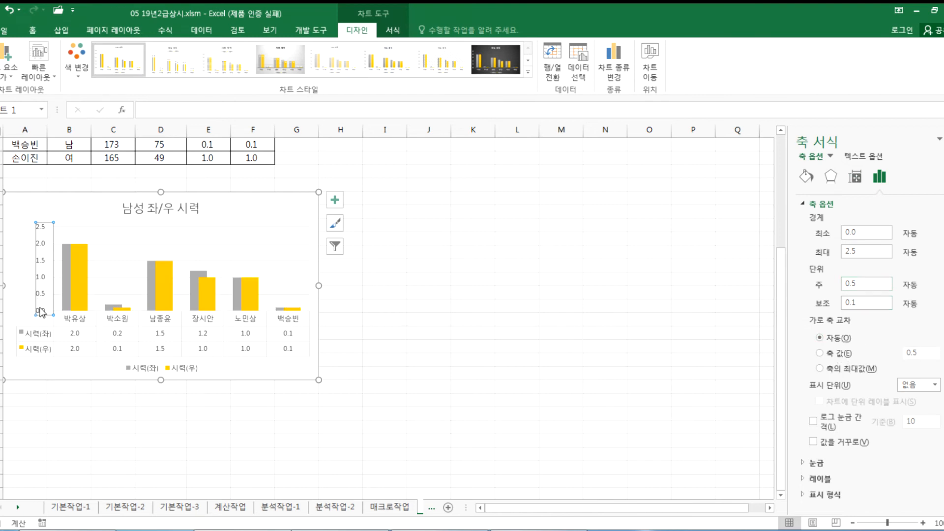
click(823, 358)
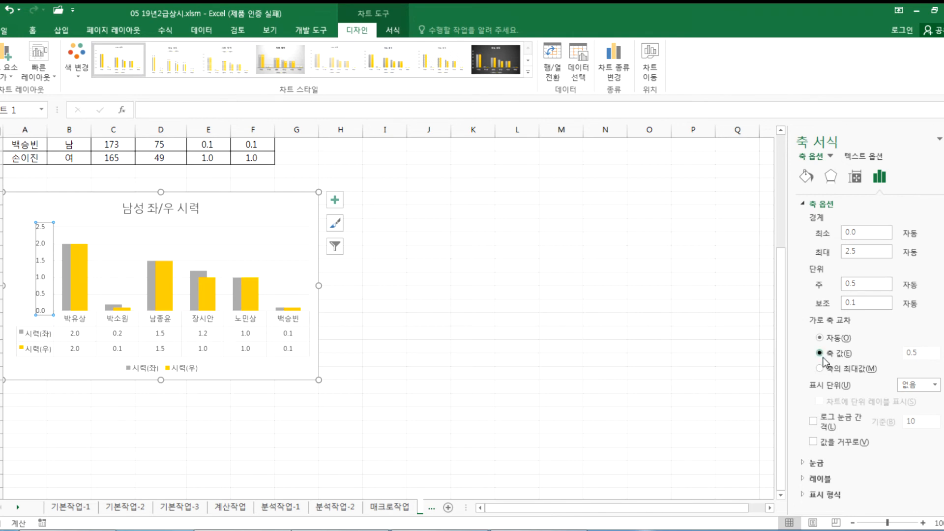
click(929, 354)
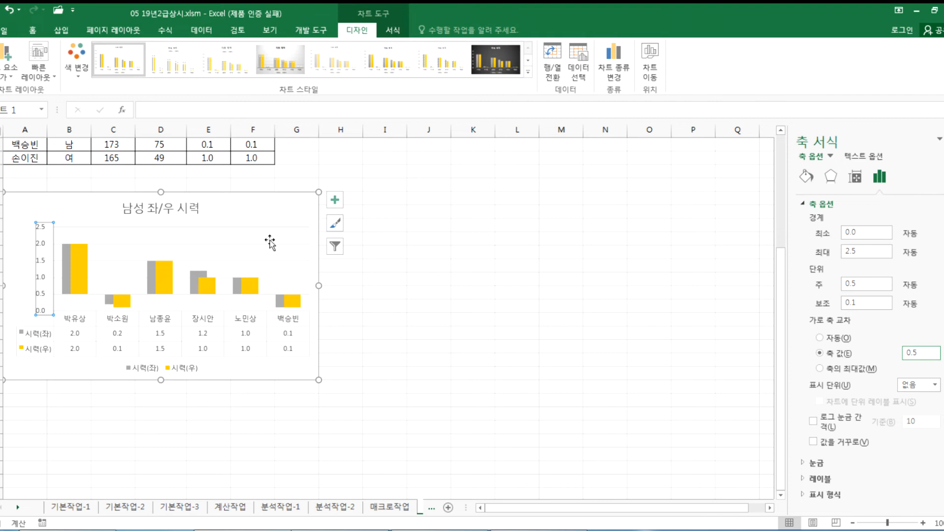
click(285, 220)
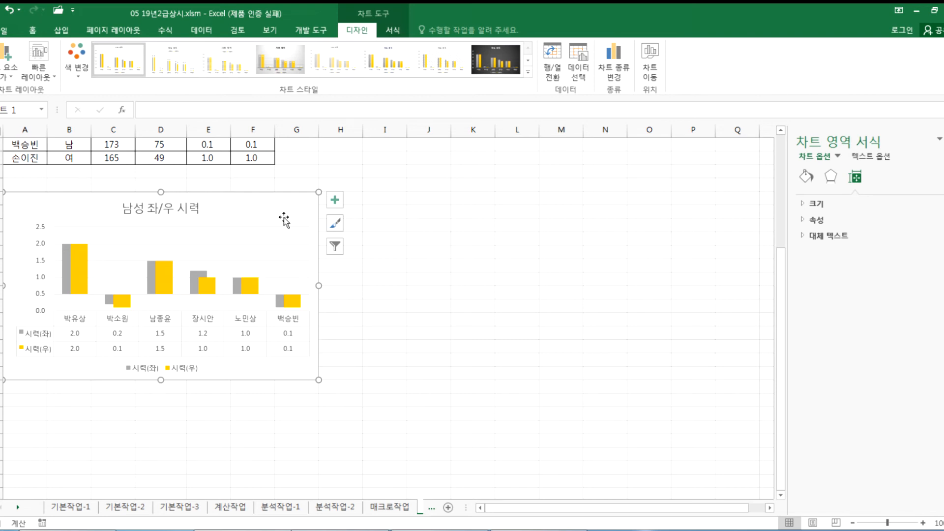
Step: Set the vertical axis so the horizontal axis crosses at axis value 0.5, then reselect the chart area
click(39, 276)
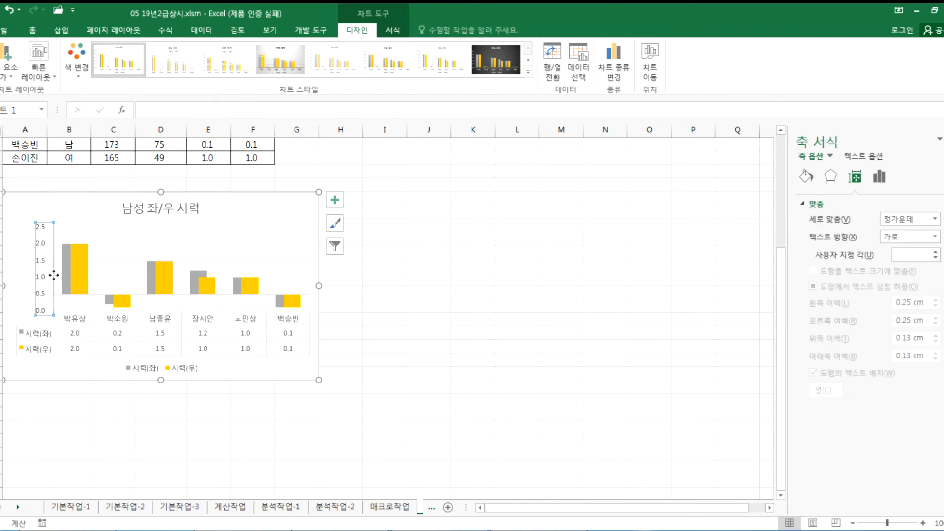
click(879, 176)
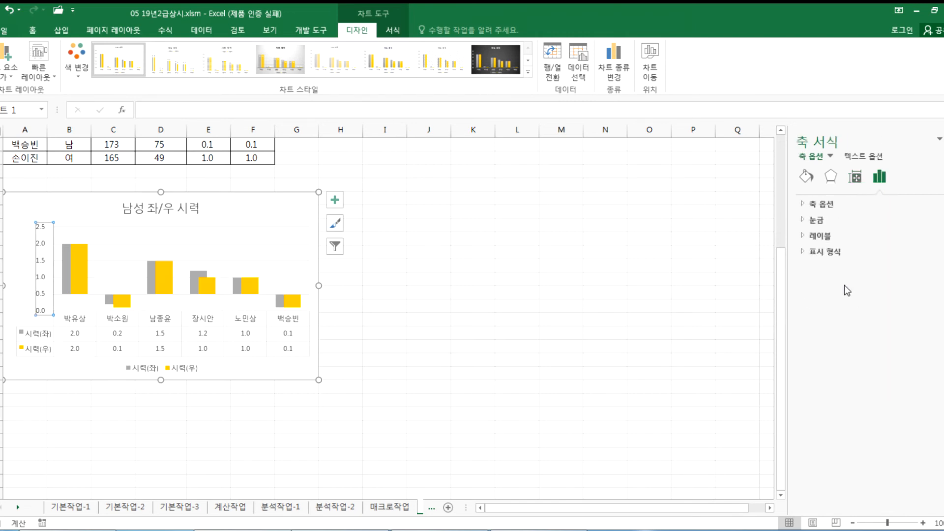
click(807, 203)
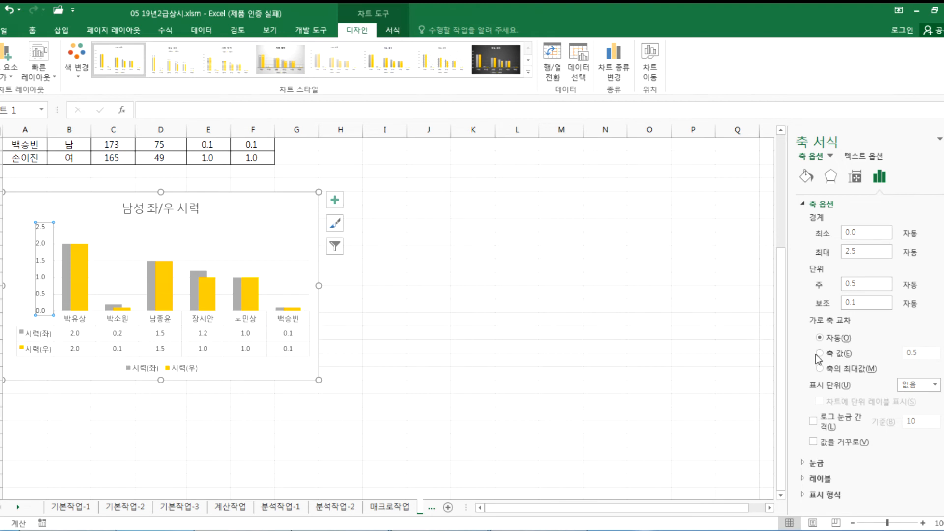
click(835, 353)
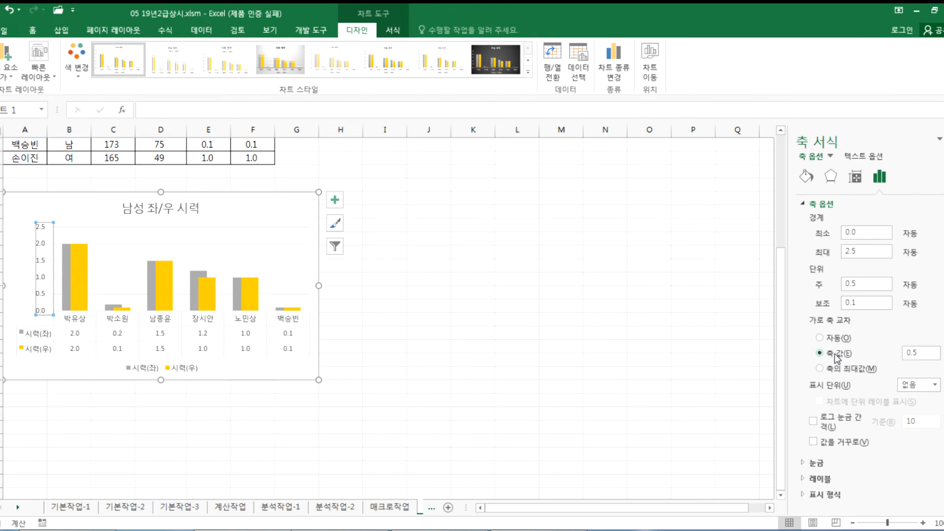
click(120, 302)
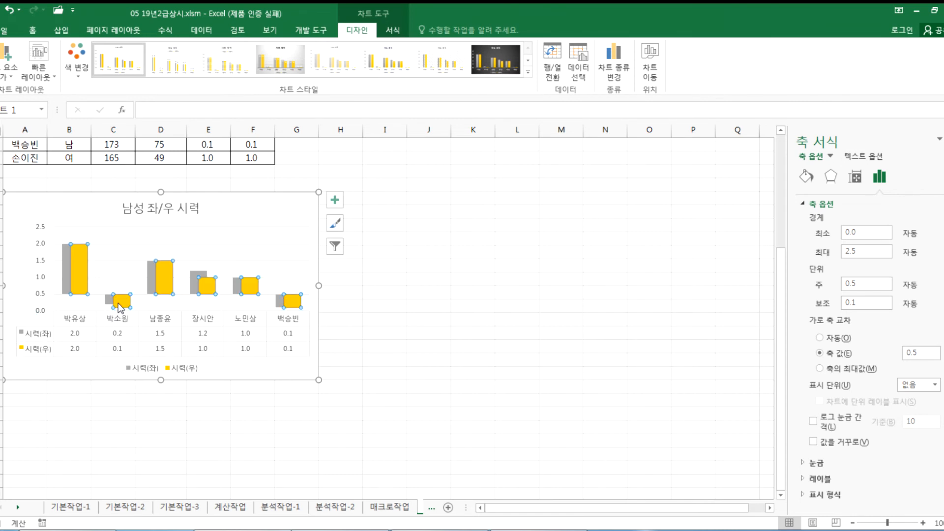
click(102, 375)
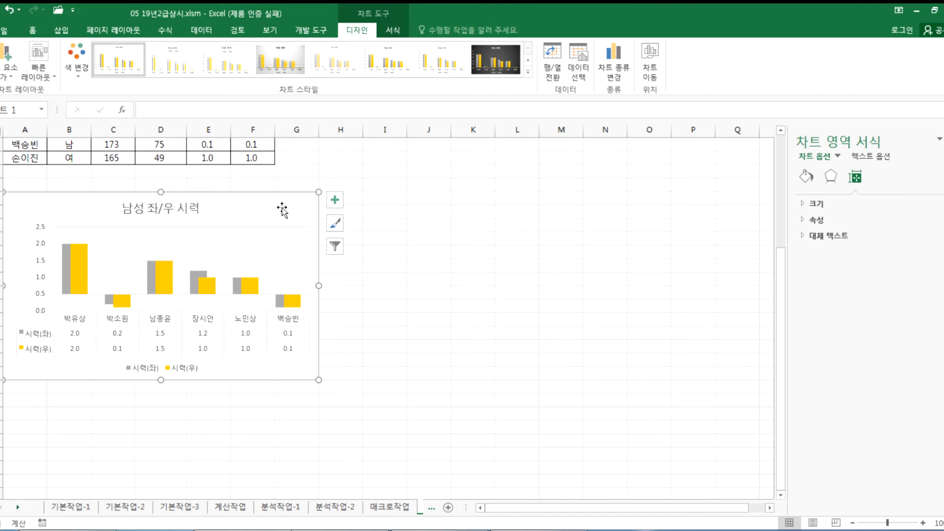
Step: Open the chart data table's fill and border formatting settings
click(940, 140)
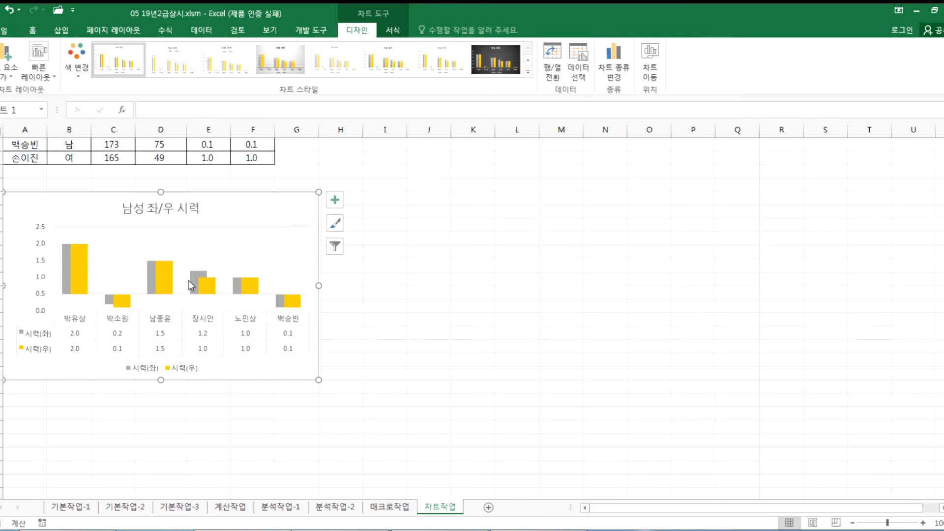
double_click(173, 327)
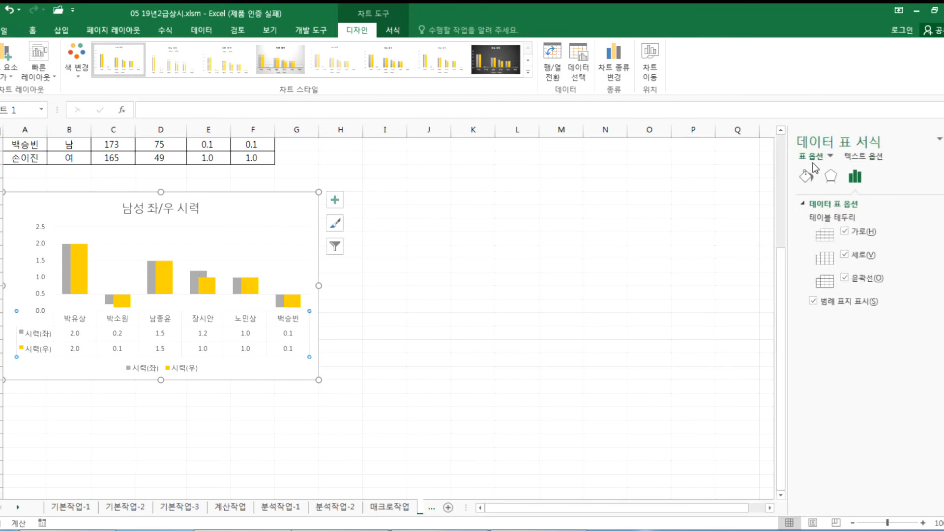
click(806, 176)
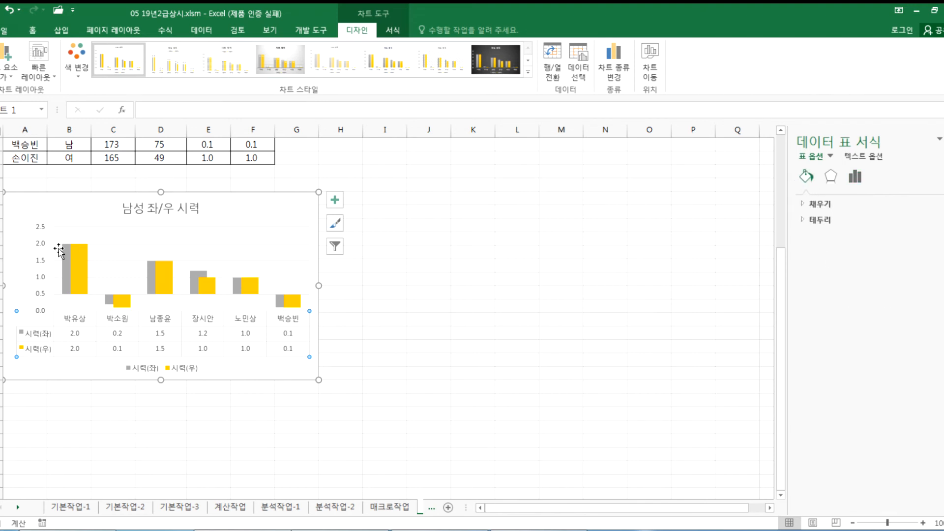
Step: Show the vertical axis options: bounds 0.0–2.5, major 0.5, minor 0.1, crossing at 0.5
click(40, 250)
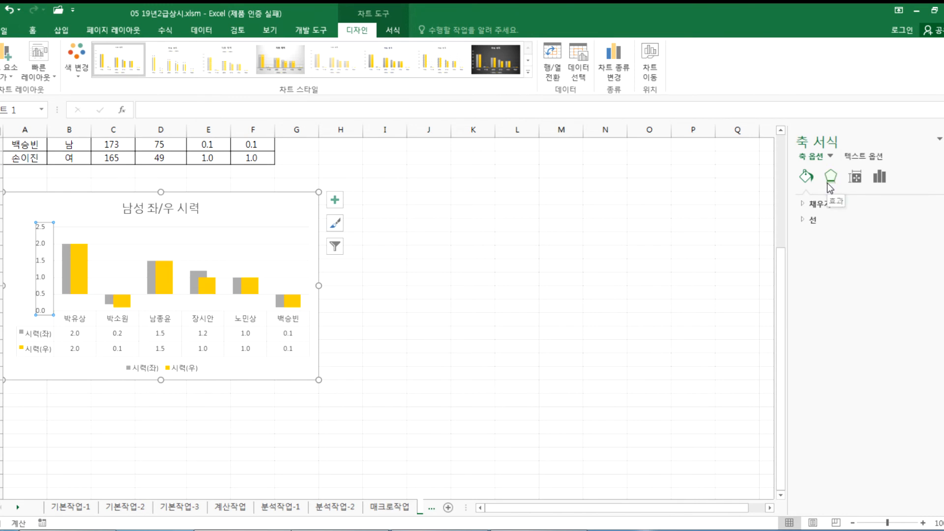
click(880, 178)
click(804, 204)
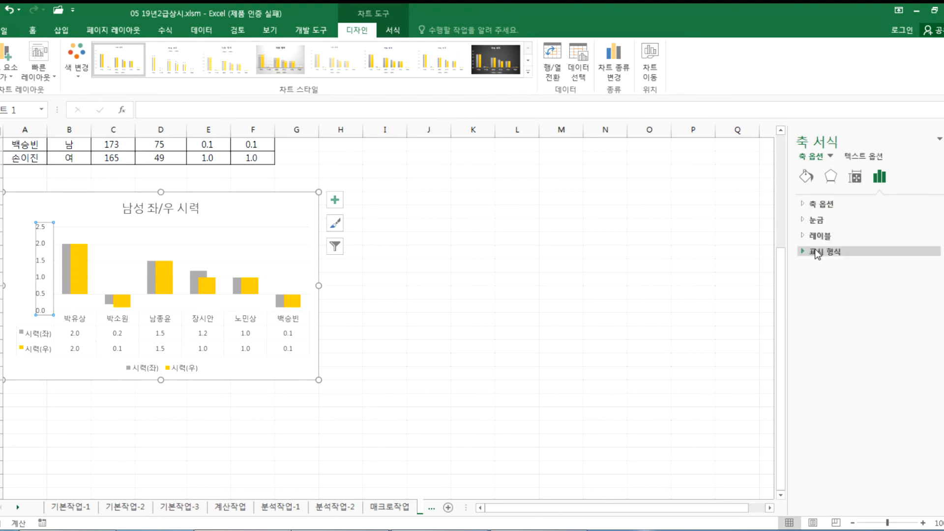
click(800, 205)
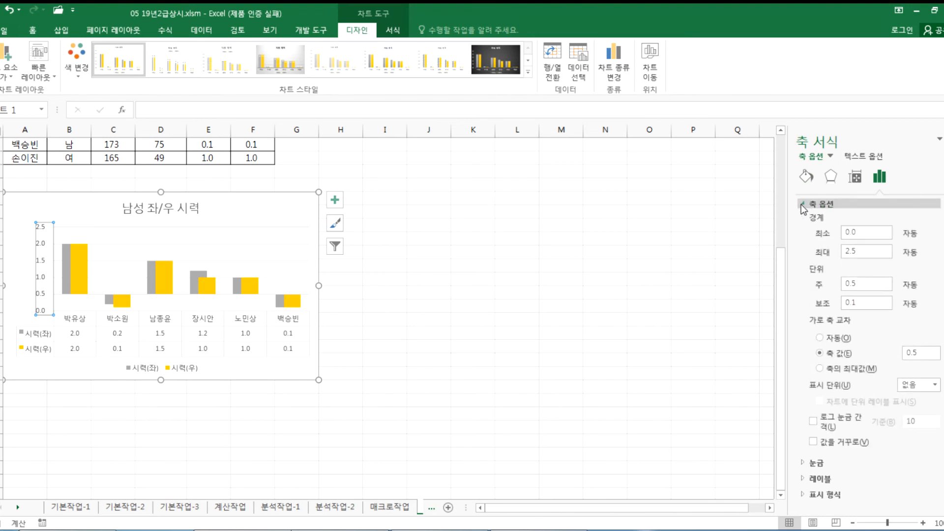
Step: Reopen the vertical axis formatting to review it, then close the pane
click(801, 204)
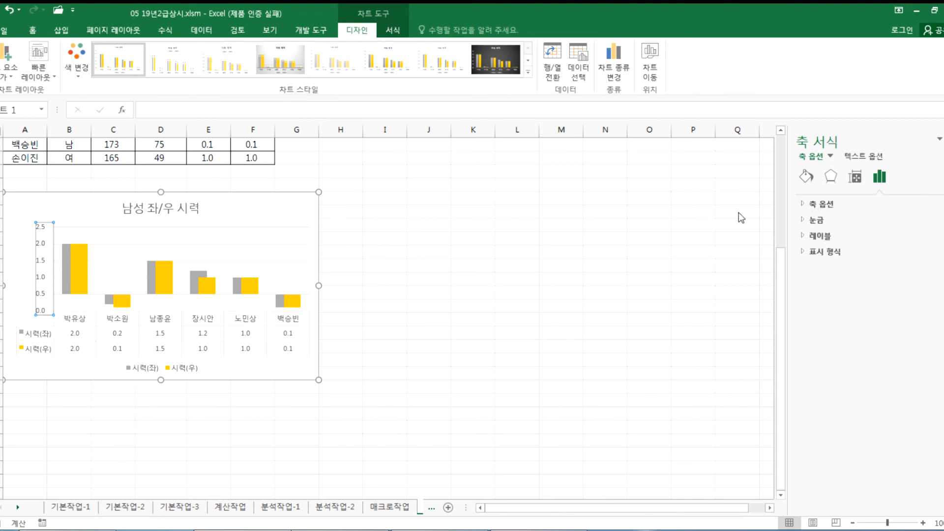
key(Escape)
key(Escape)
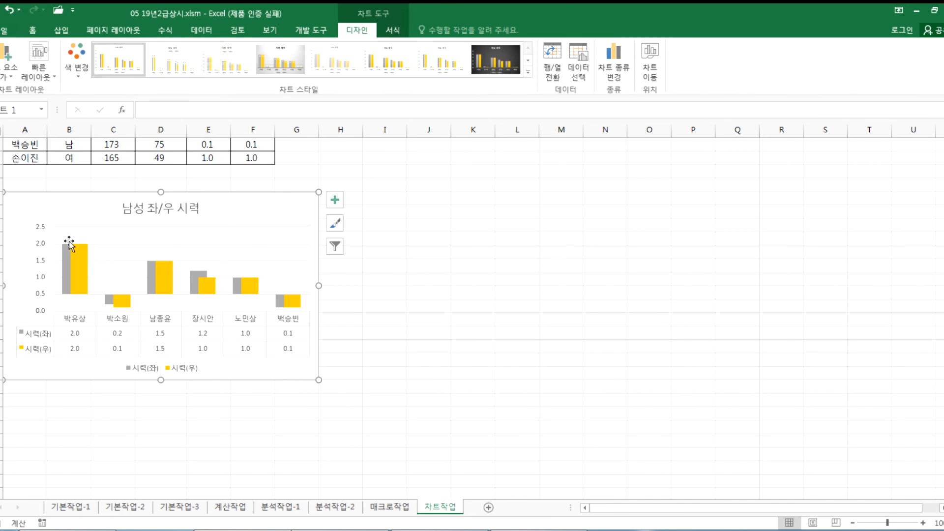
double_click(41, 247)
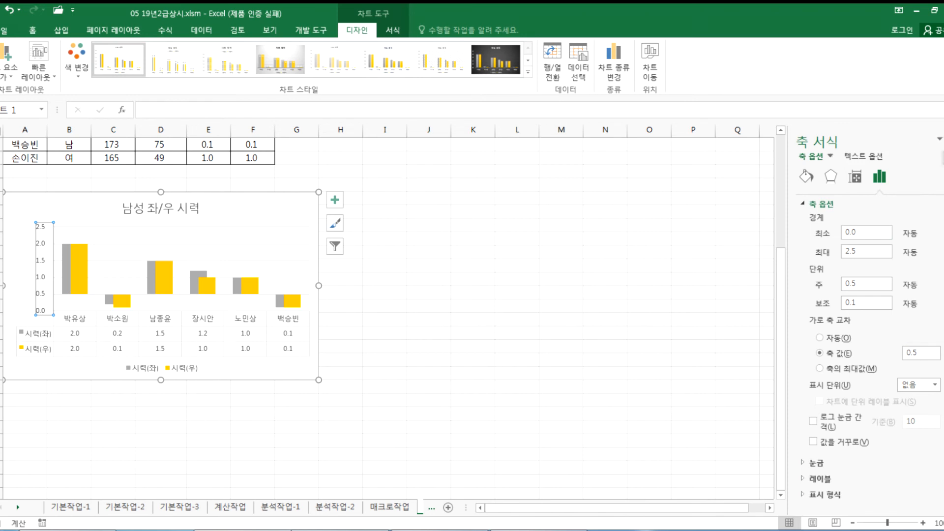
click(940, 139)
Step: Review the chart area, title and vertical axis formatting, then close the pane and select cell M24
double_click(236, 222)
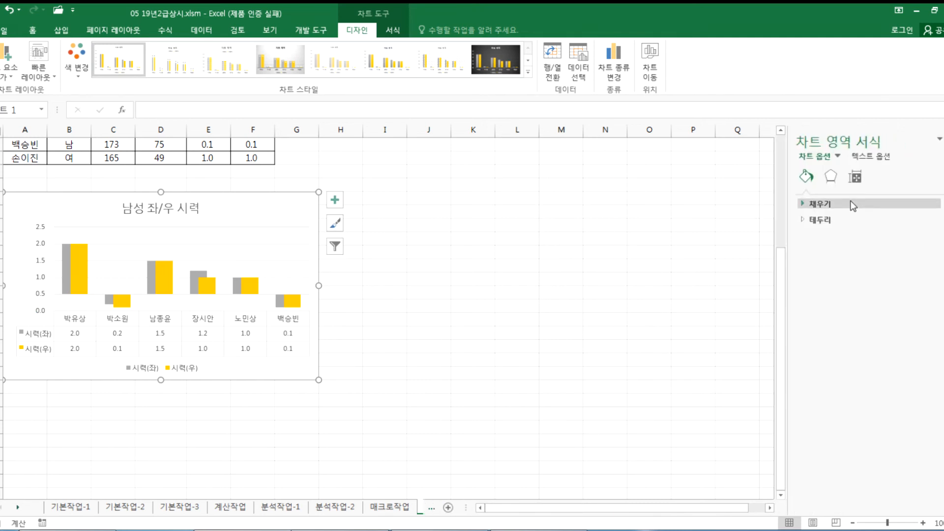
click(199, 213)
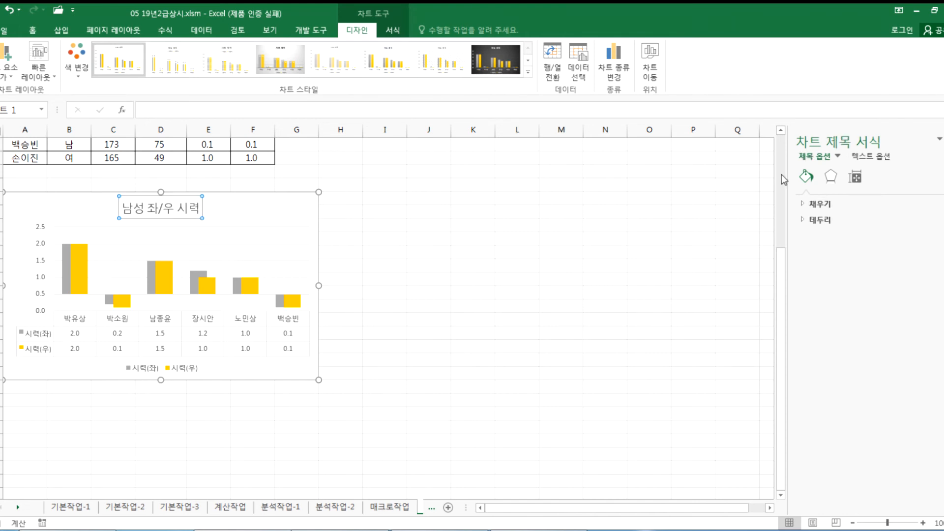
click(42, 253)
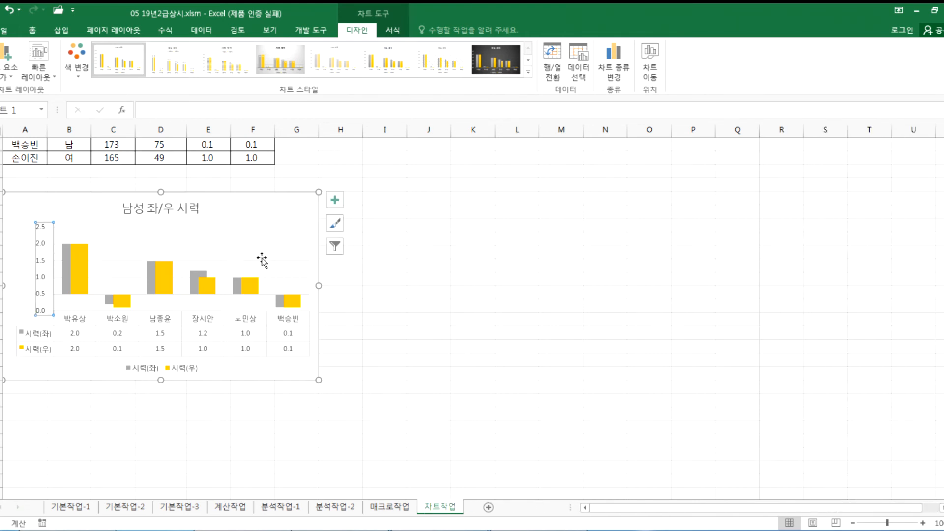
key(ctrl+1)
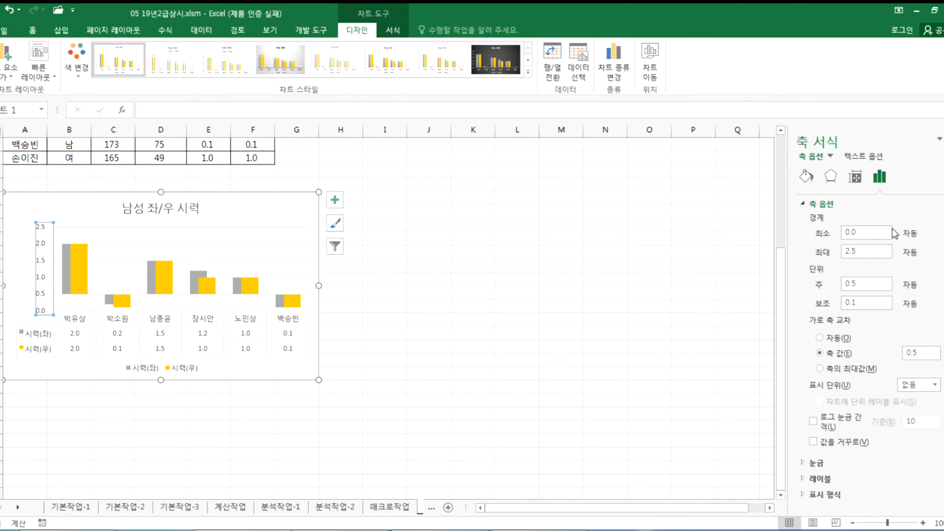
click(943, 139)
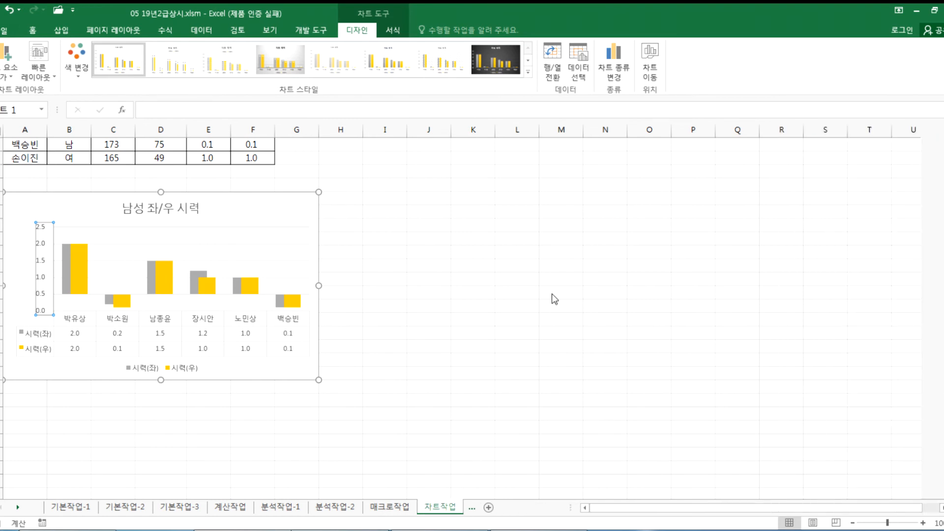
click(551, 293)
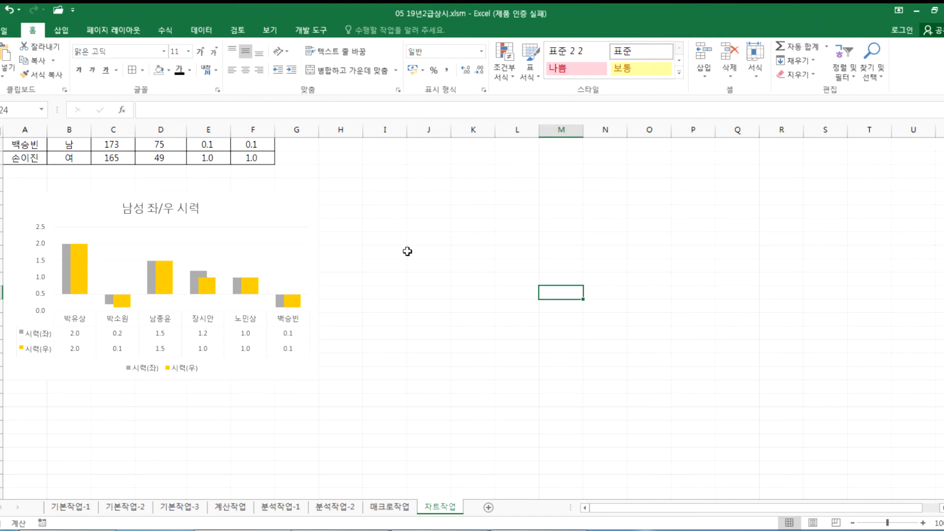
Step: Browse up to the 길벗컴활2급 folder and open 계산작업문제모음.xlsm
click(7, 30)
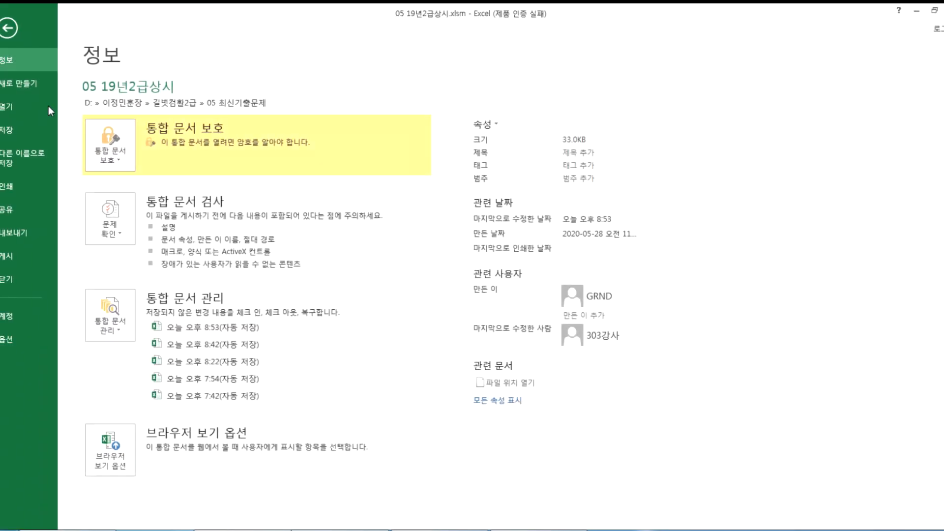
click(18, 107)
click(141, 230)
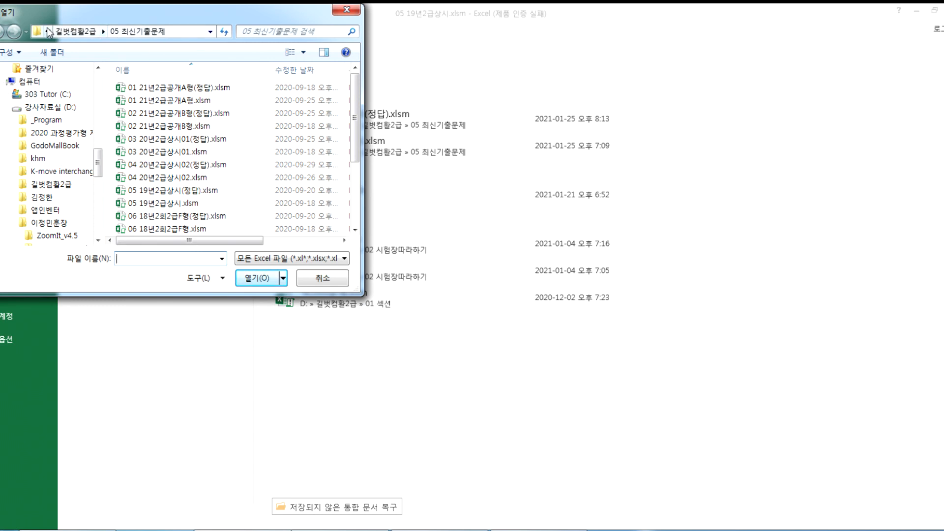
click(103, 31)
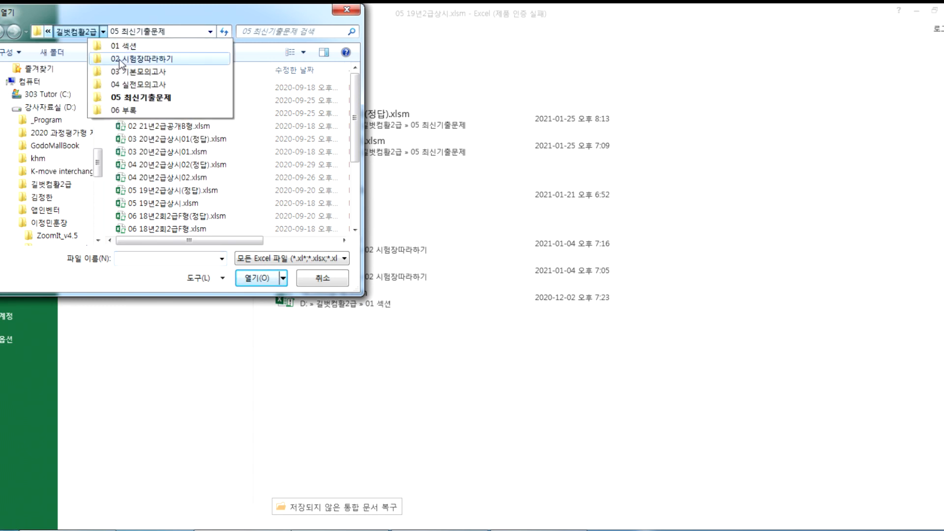
click(48, 31)
click(61, 31)
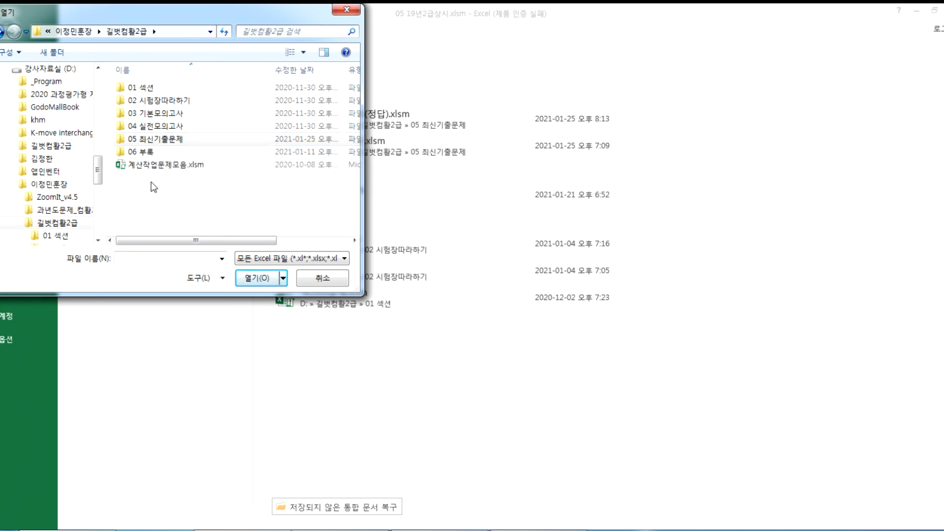
click(153, 166)
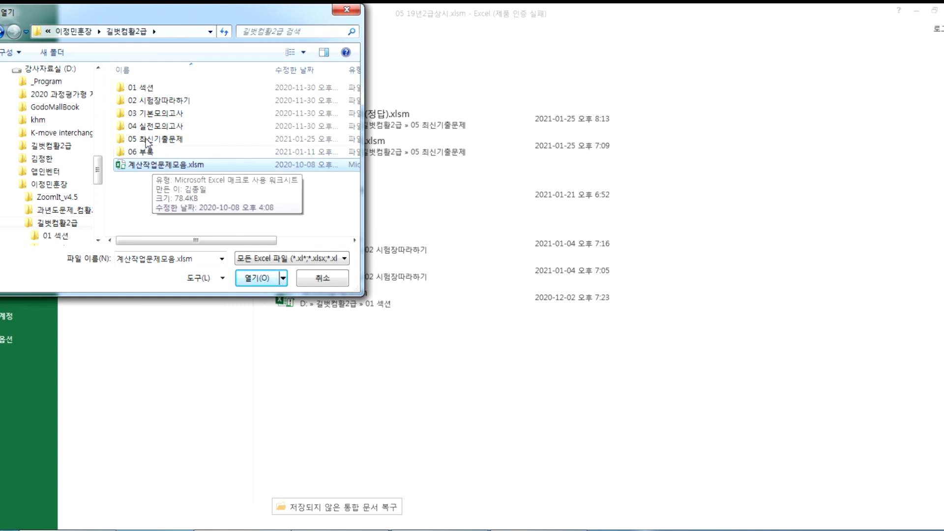
double_click(139, 165)
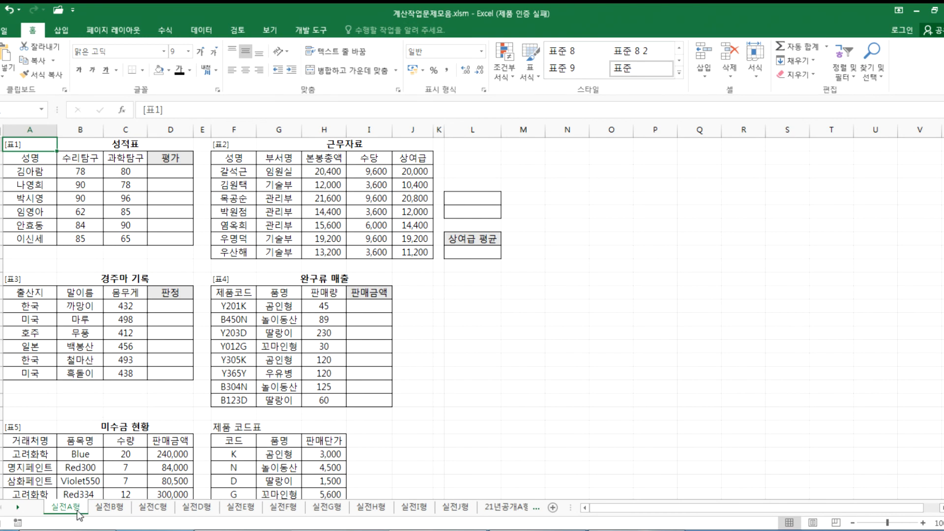
click(107, 513)
click(152, 512)
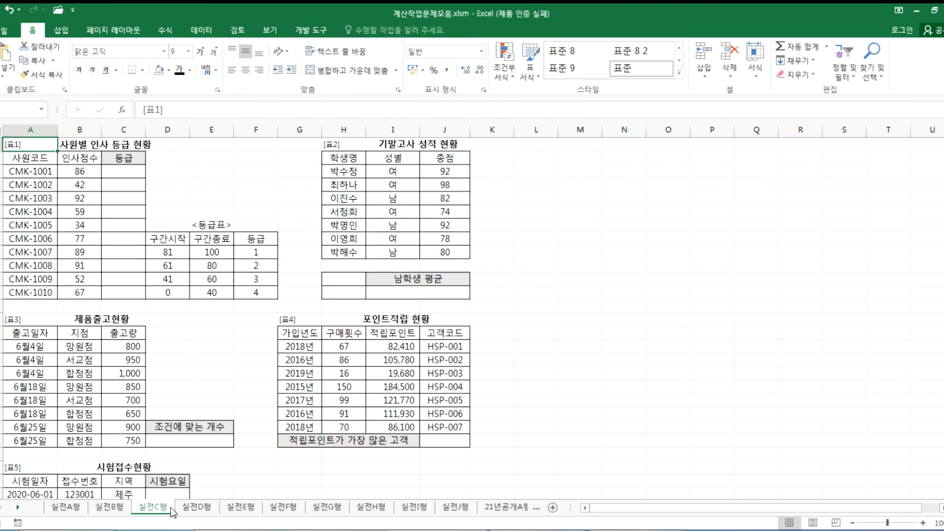
click(206, 509)
click(252, 510)
click(294, 511)
click(328, 511)
click(371, 510)
click(414, 510)
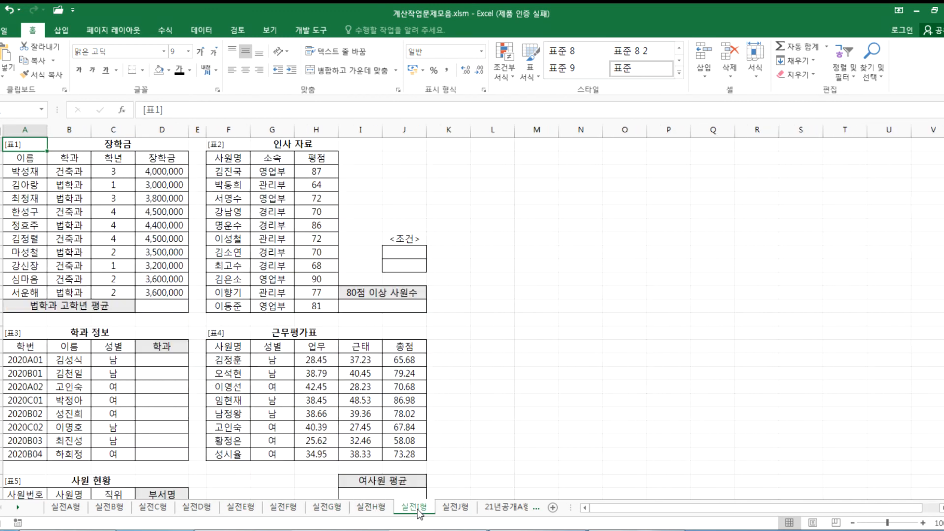
click(54, 511)
click(17, 507)
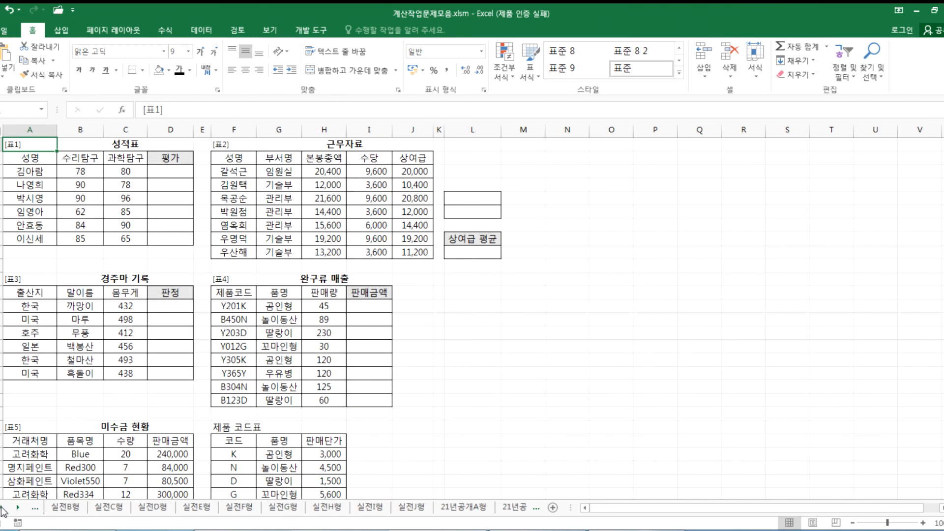
click(3, 508)
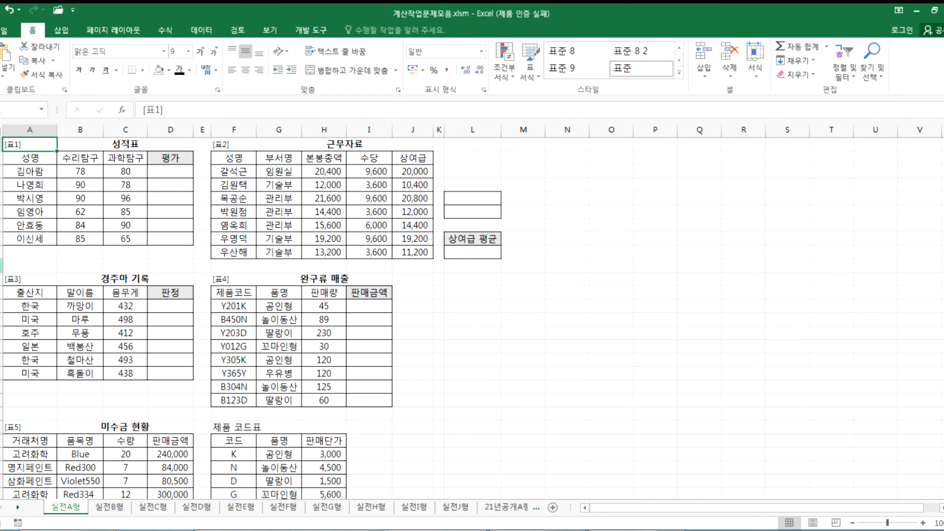
Step: Look through the 21년공개A형/B형 sheets, then step back through 실전J형–F형 to 실전E형
click(503, 509)
click(503, 510)
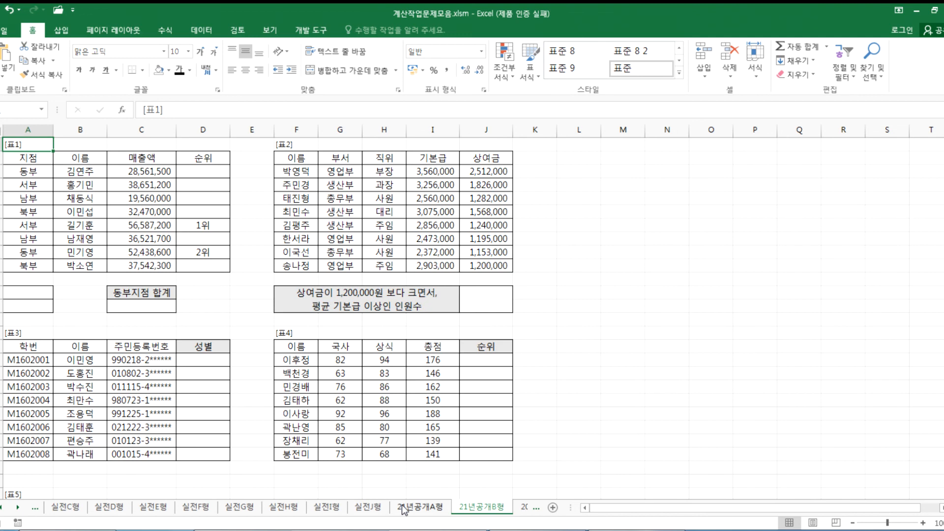
click(404, 507)
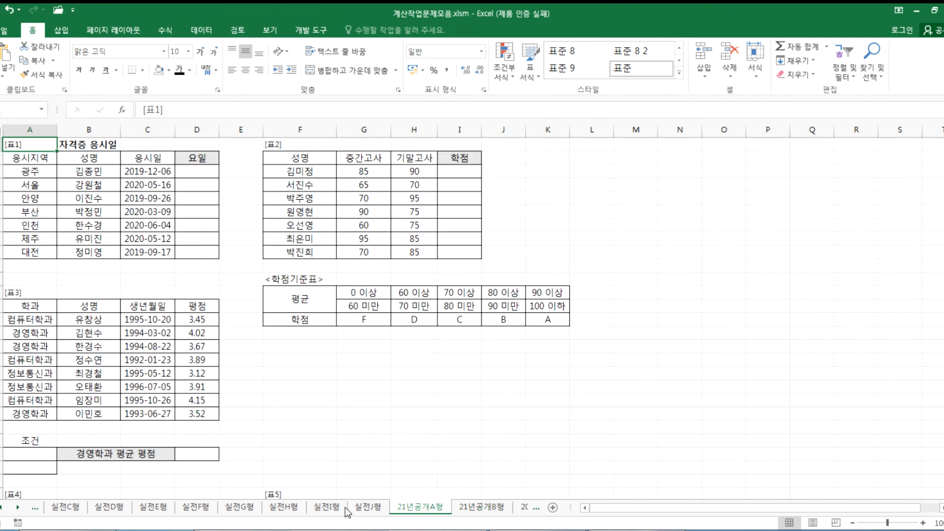
click(367, 509)
click(321, 509)
click(290, 509)
click(250, 509)
click(212, 510)
click(166, 508)
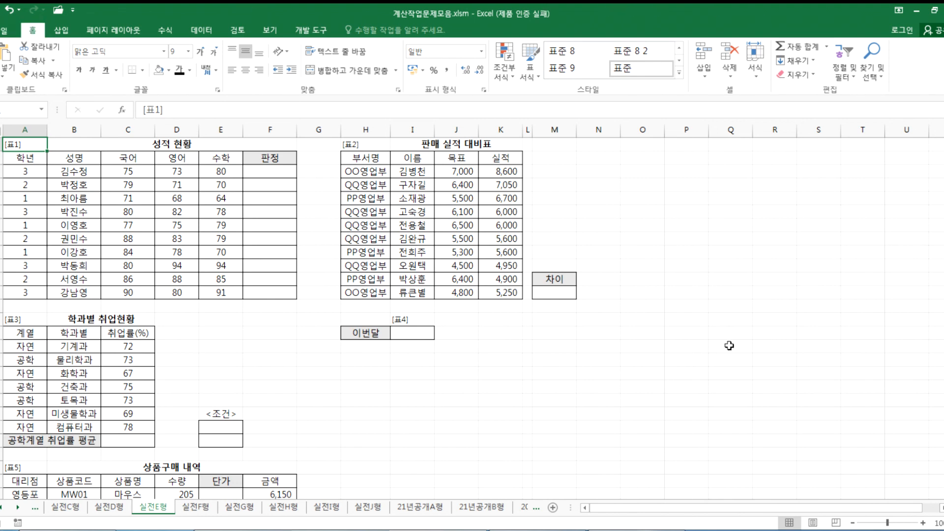
Step: Add the '> 40분' exam note and begin '문제 풀기 시작 ... 40분이 경과되면 자동으로'
scroll(181, 266, down, 1)
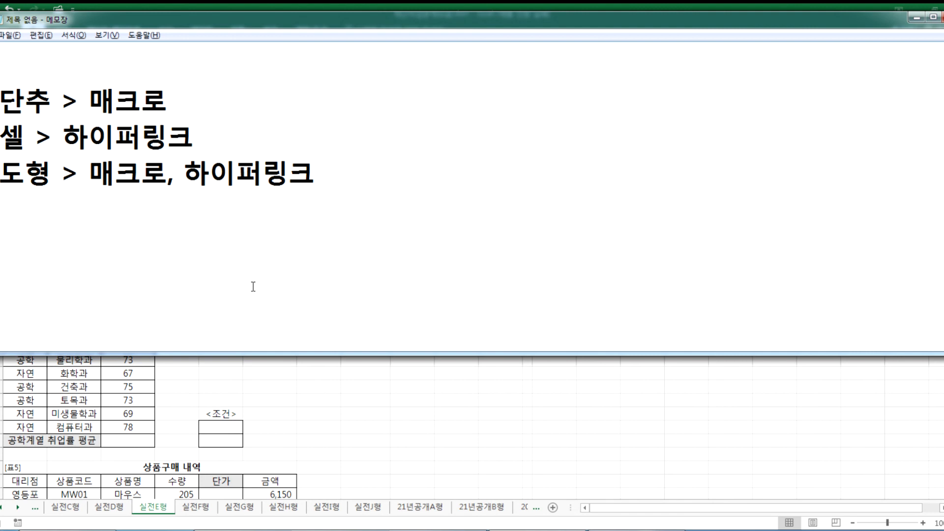
text(* 퍽)
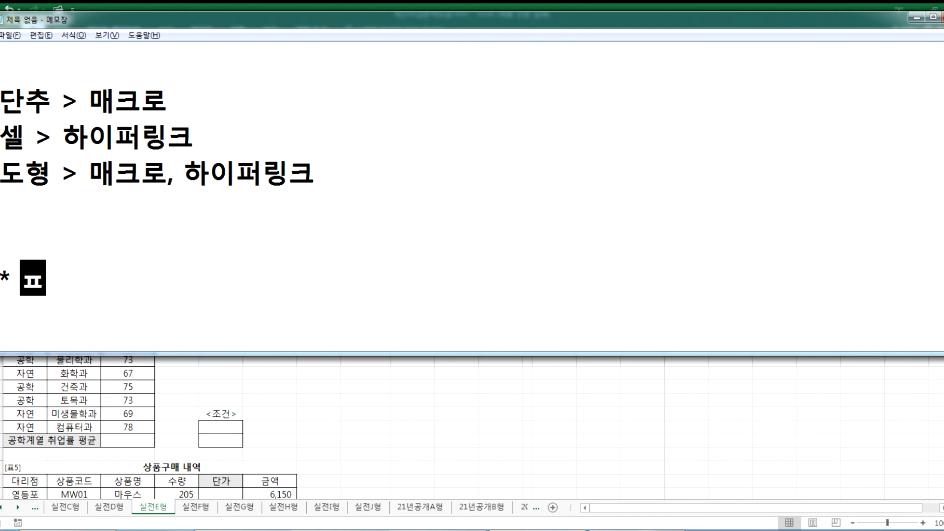
text(기시험)
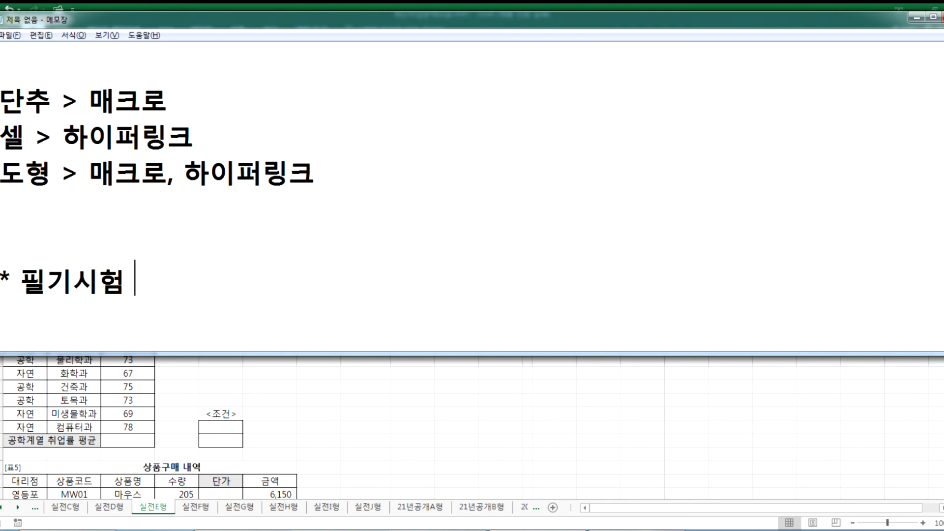
text( > 40분)
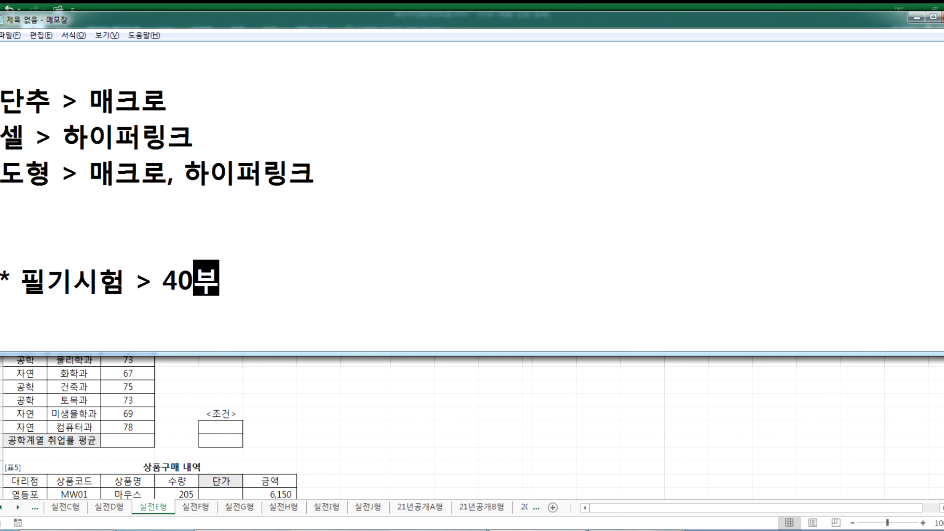
key(Return)
text(문제)
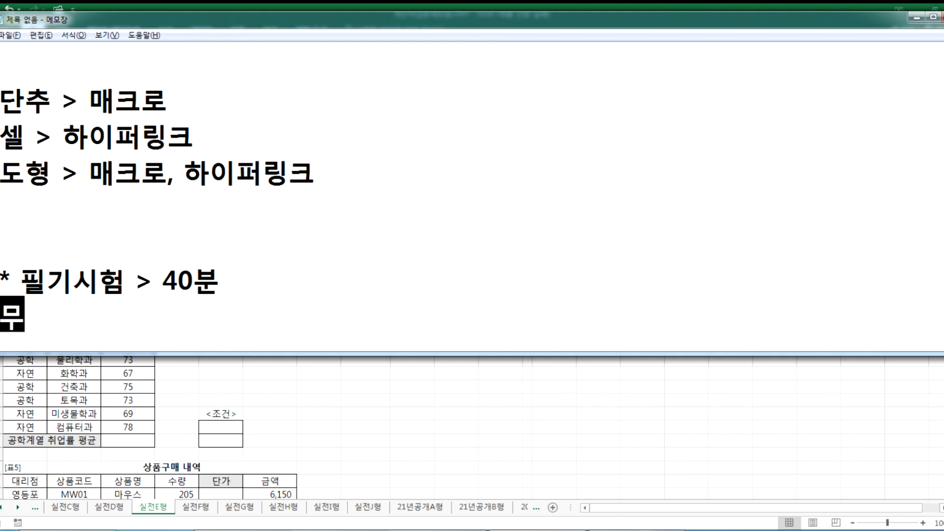
text( 풀기 ㅅ)
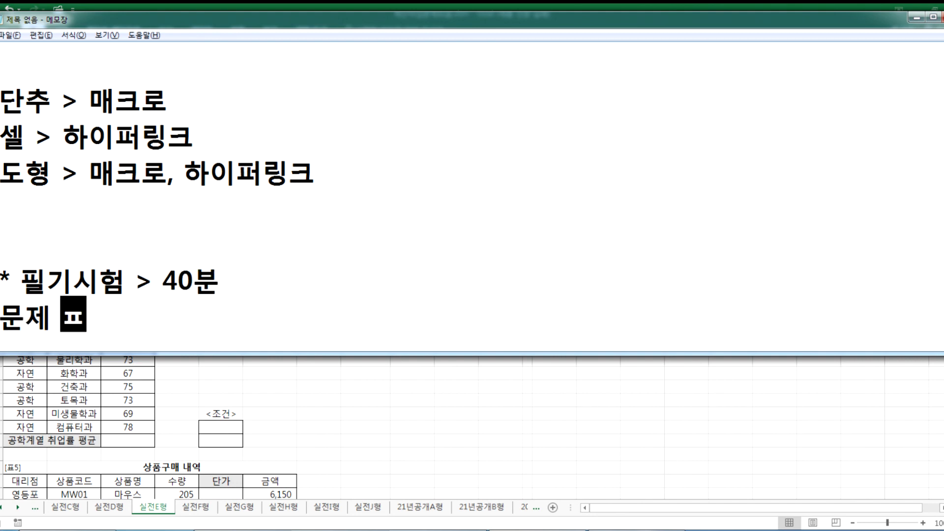
text(시작 )
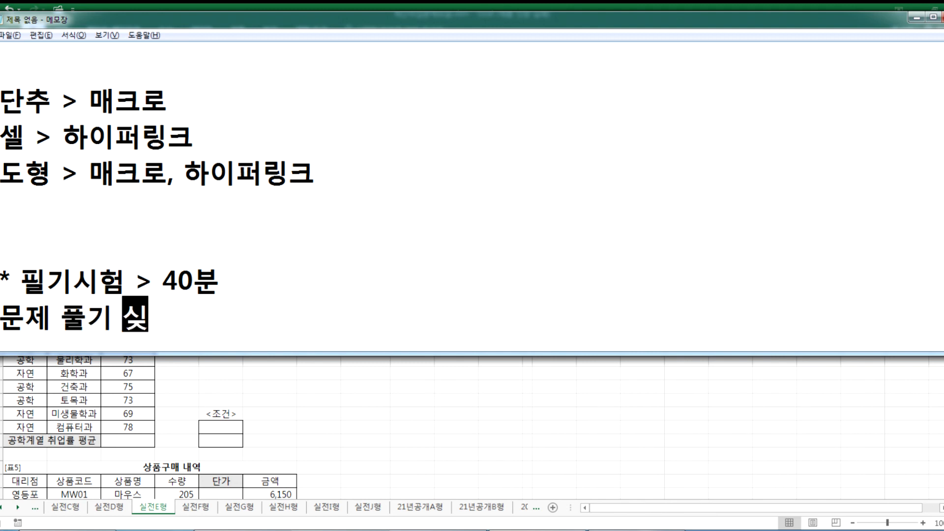
text(.)
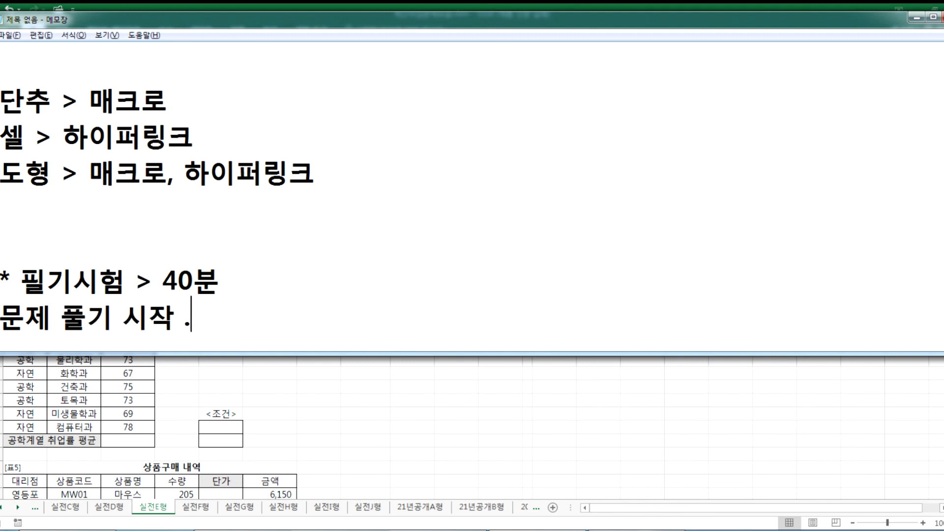
text(.. 40부ㄴ이 경과)
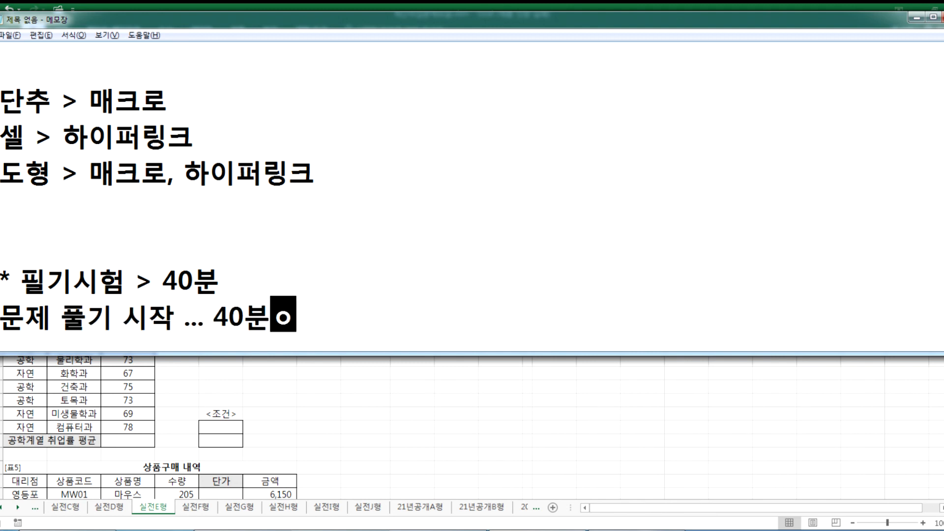
text(되면 닷)
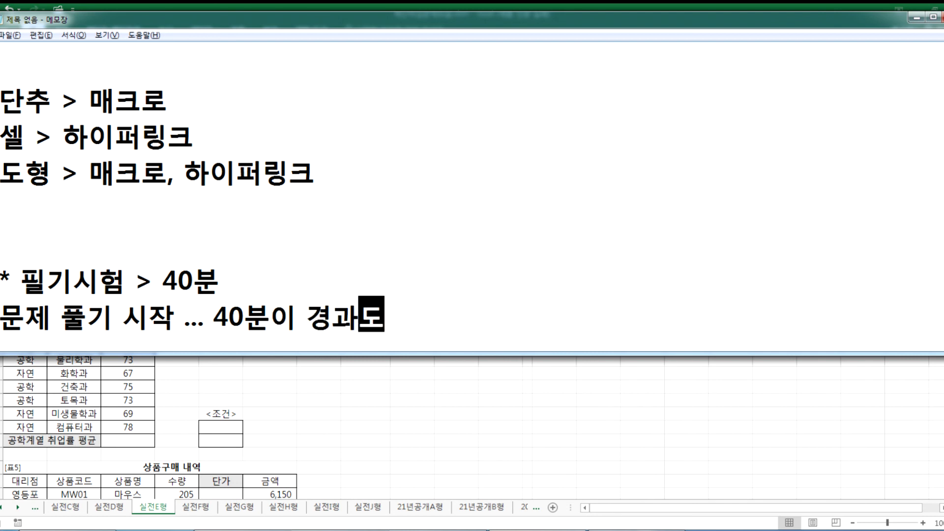
key(BackSpace)
key(BackSpace)
key(BackSpace)
text(자동으로)
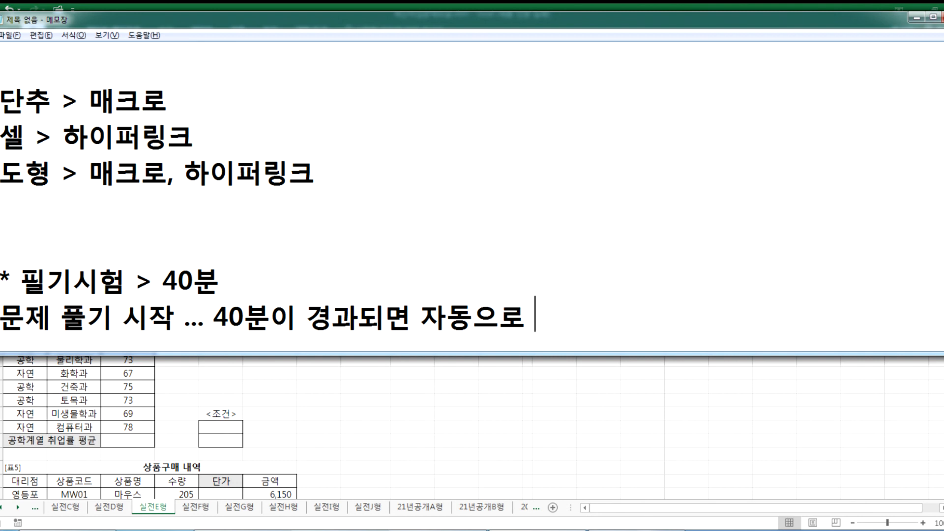
Step: Correct 필기시험 to 실기시험, finish the line with '저장, 종료', and Alt+Tab back to Excel
click(25, 315)
click(20, 278)
text(실)
key(Delete)
key(Down)
key(End)
text(저장, 종료)
key(Return)
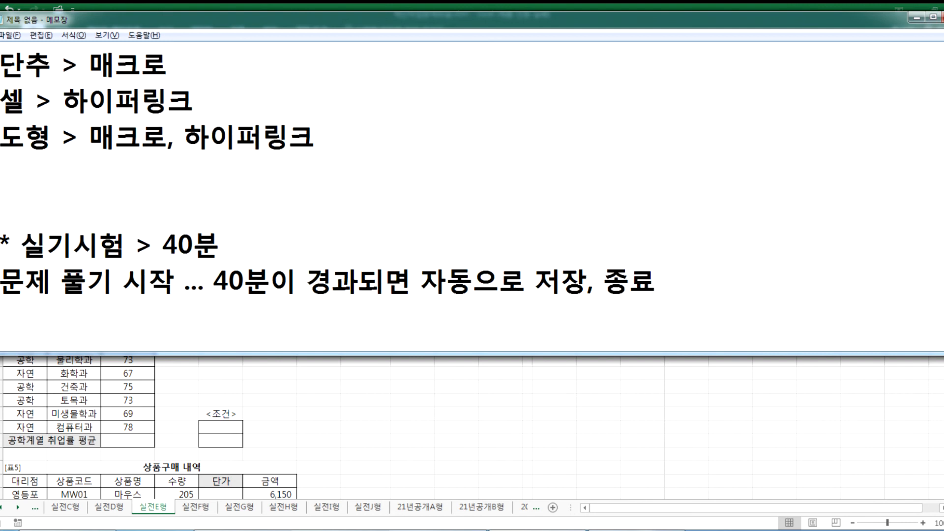
key(alt+Tab)
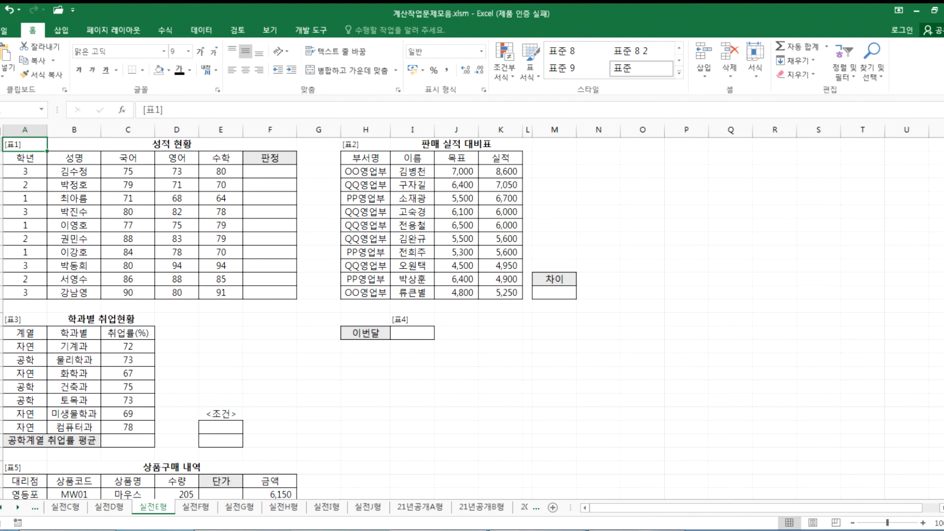
Step: Delete the two 실기시험 40분 lines from the Notepad notes and scroll back to the top
click(540, 529)
drag(1, 242, 71, 330)
key(Delete)
scroll(71, 330, up, 1)
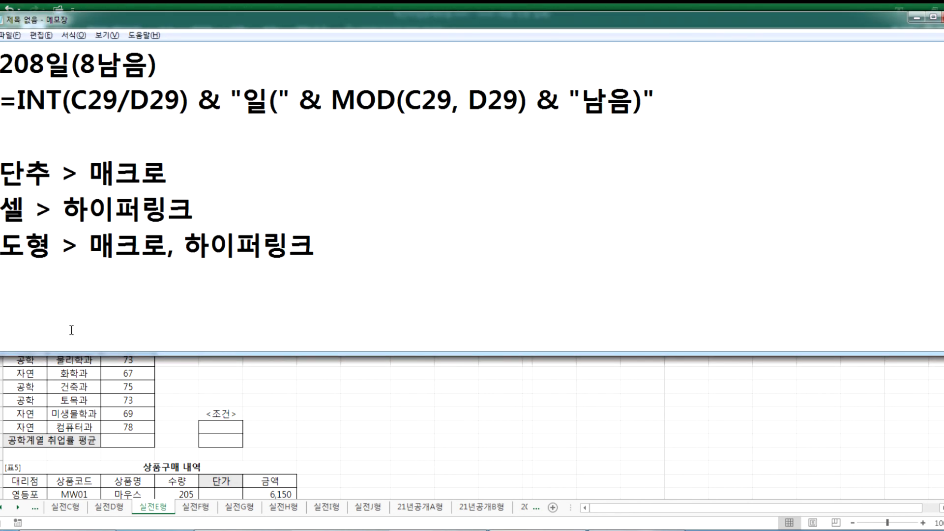
scroll(71, 330, up, 1)
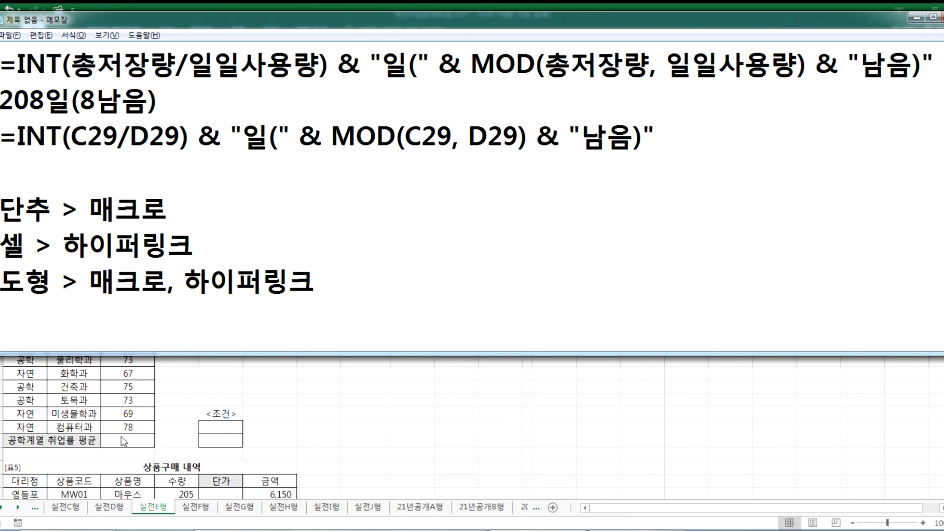
mouse_move(537, 529)
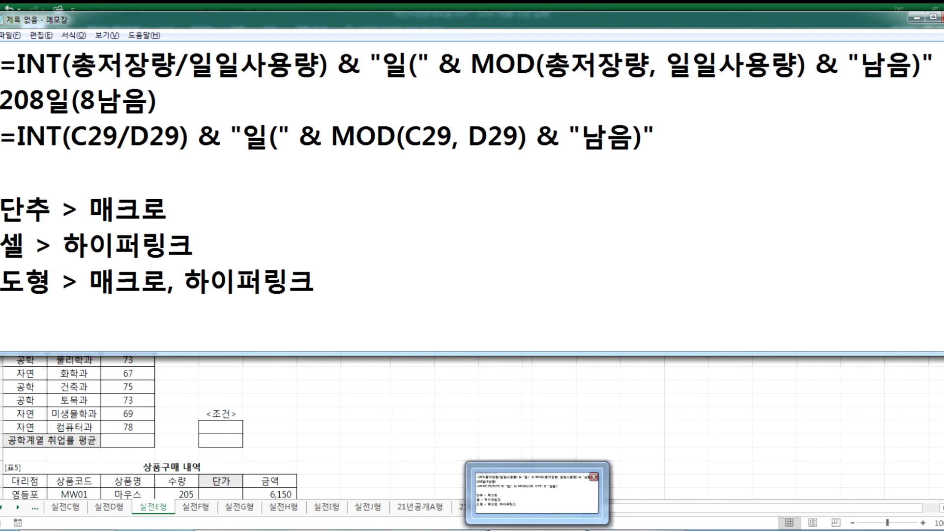